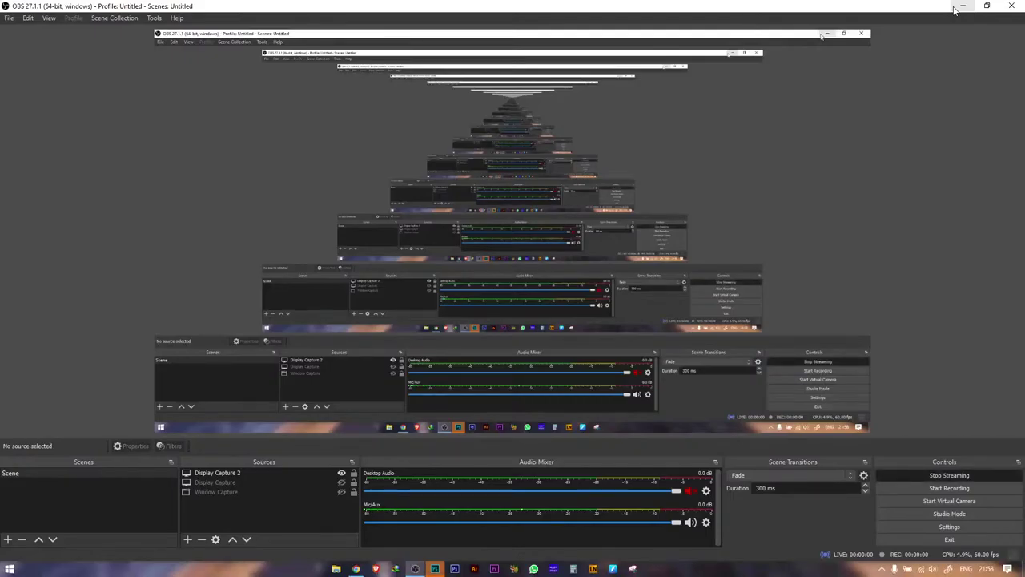
- Switch from OBS to Photoshop and fit the whole portrait on screen
click(961, 6)
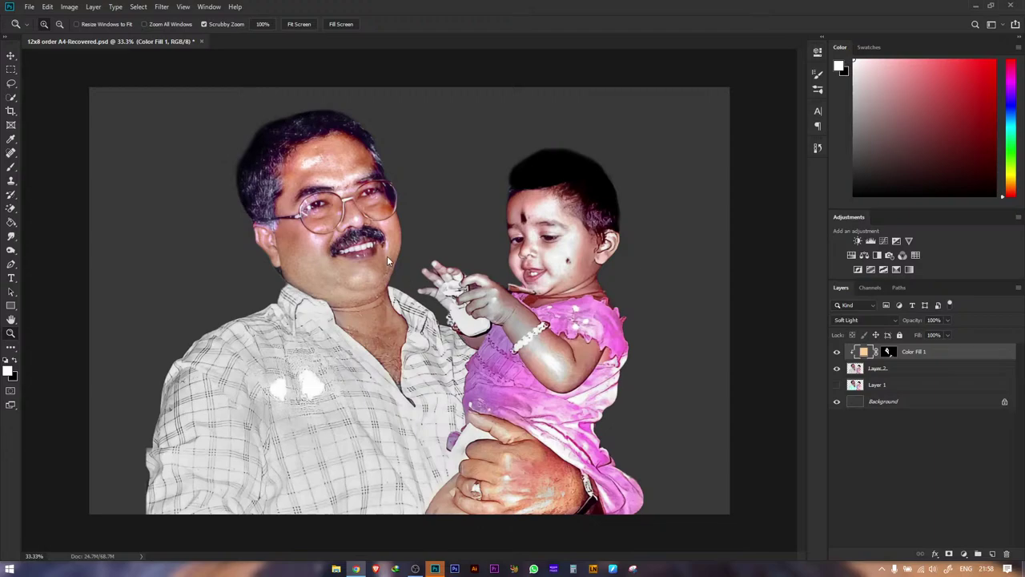
right_click(428, 202)
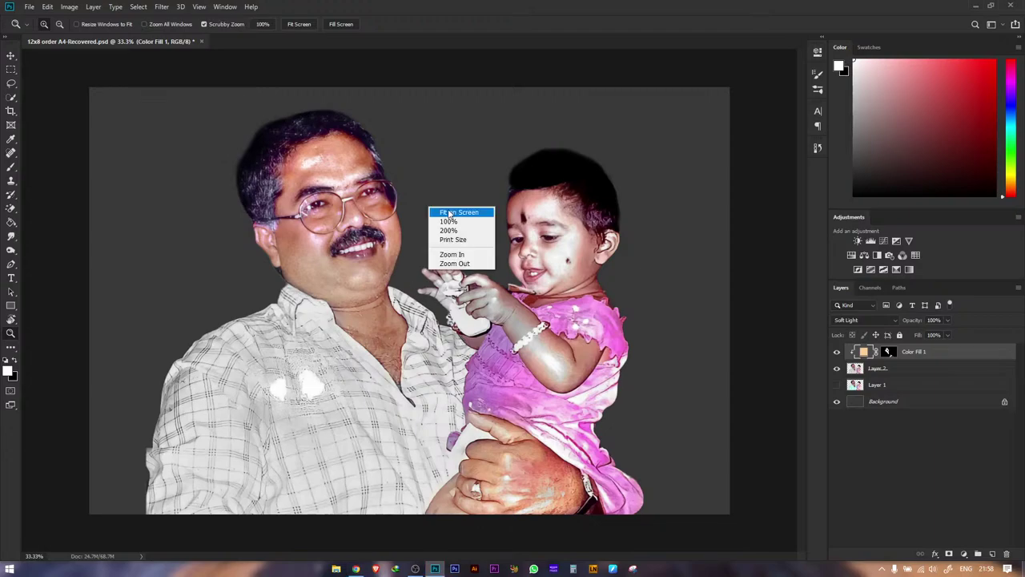
click(449, 212)
click(976, 8)
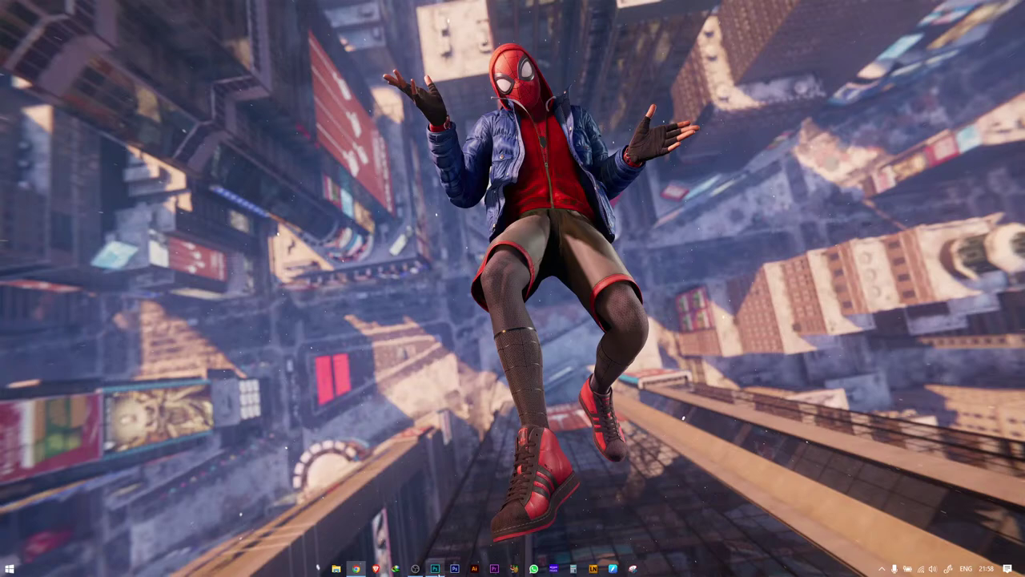
click(435, 569)
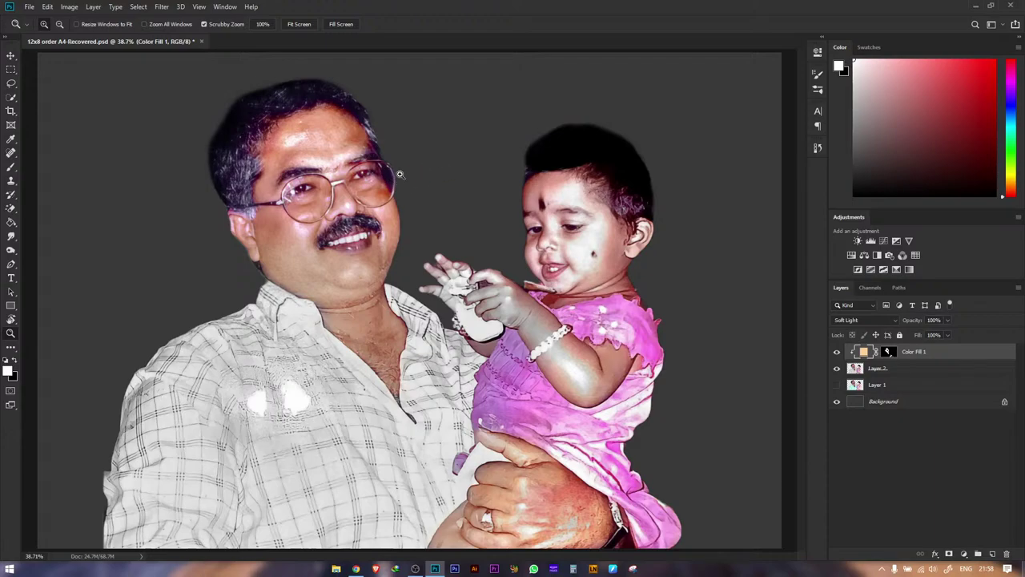
- Inspect the man's face up close and compare the portrait with and without the Color Fill 1 layer
drag(364, 166, 426, 182)
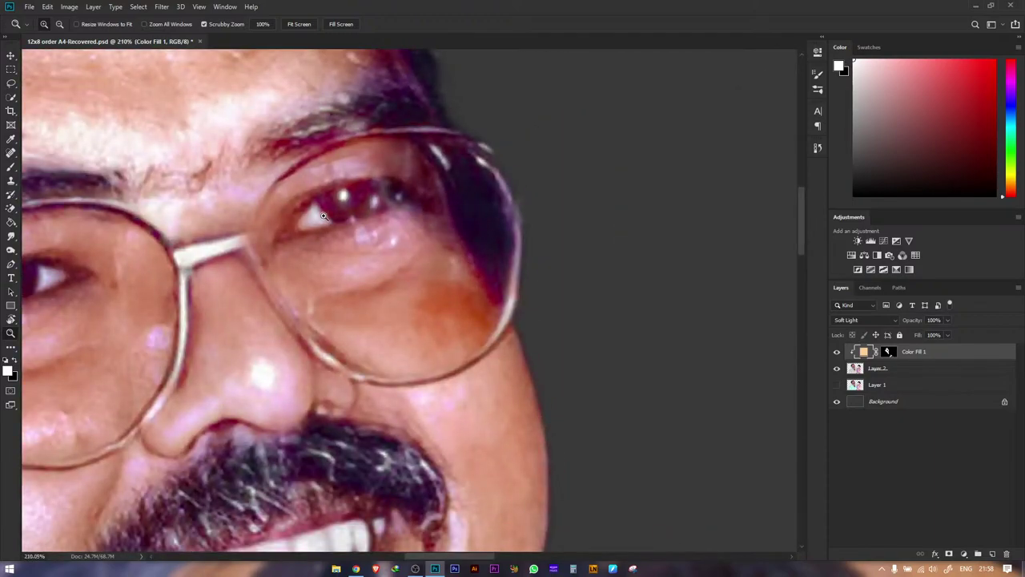
right_click(391, 206)
click(408, 212)
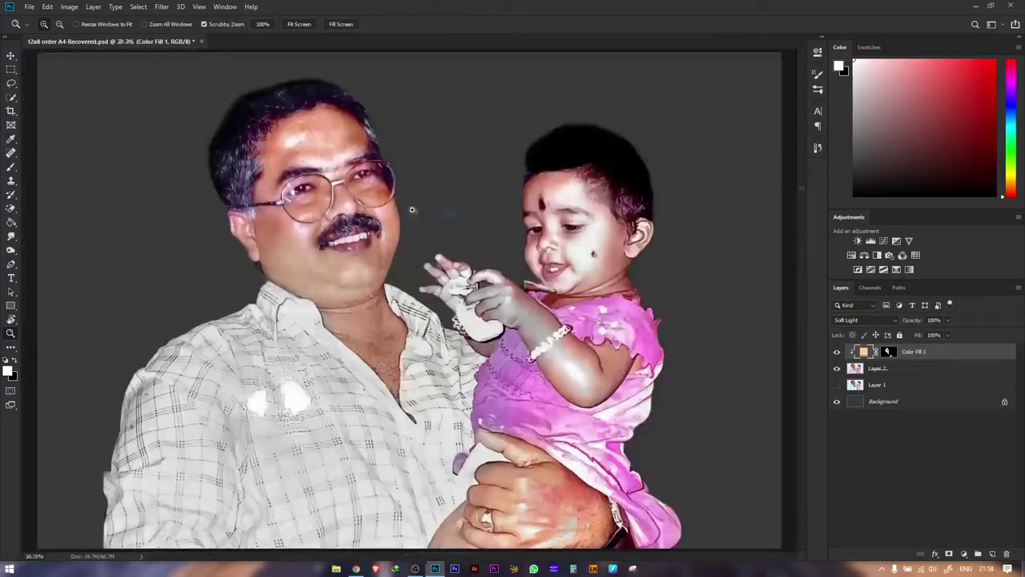
click(837, 351)
click(837, 351)
- Add a clipped Selective Color adjustment above Color Fill 1 and set its Reds to Cyan -17, Yellow +5 and Black -9
click(965, 554)
click(961, 550)
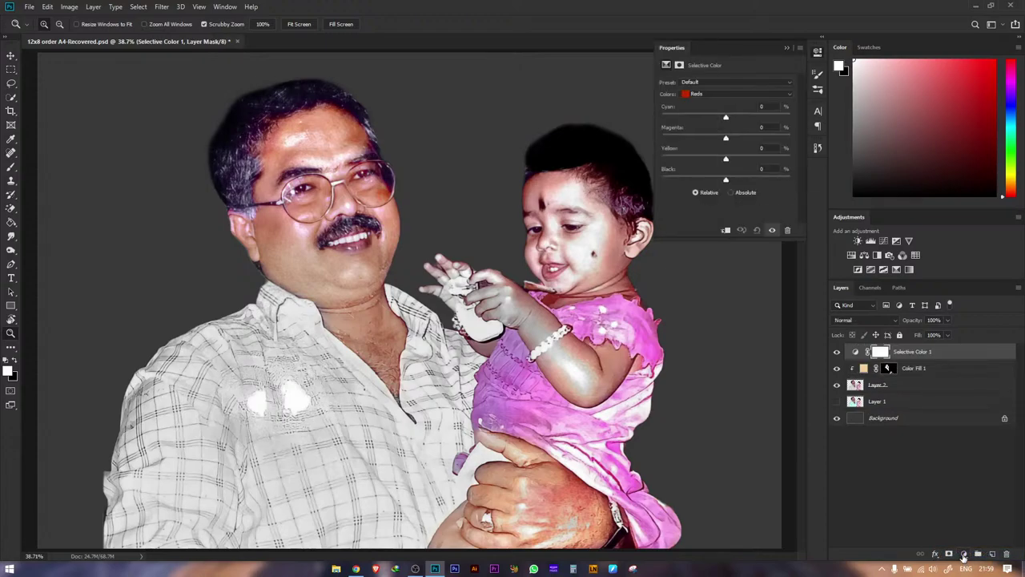
click(725, 230)
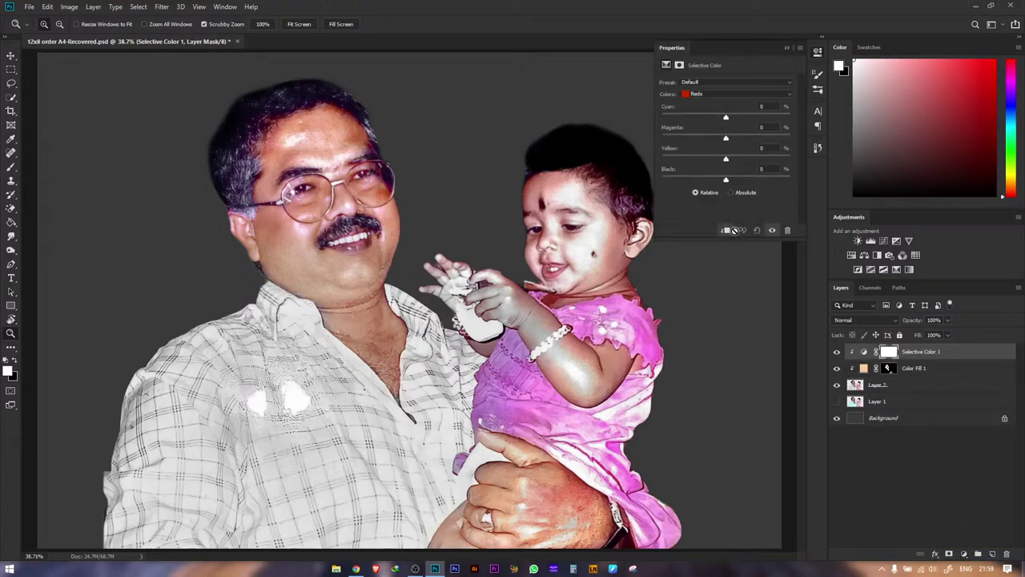
click(724, 118)
mouse_move(707, 118)
mouse_down()
mouse_move(744, 115)
mouse_move(723, 116)
mouse_up()
drag(736, 118, 719, 181)
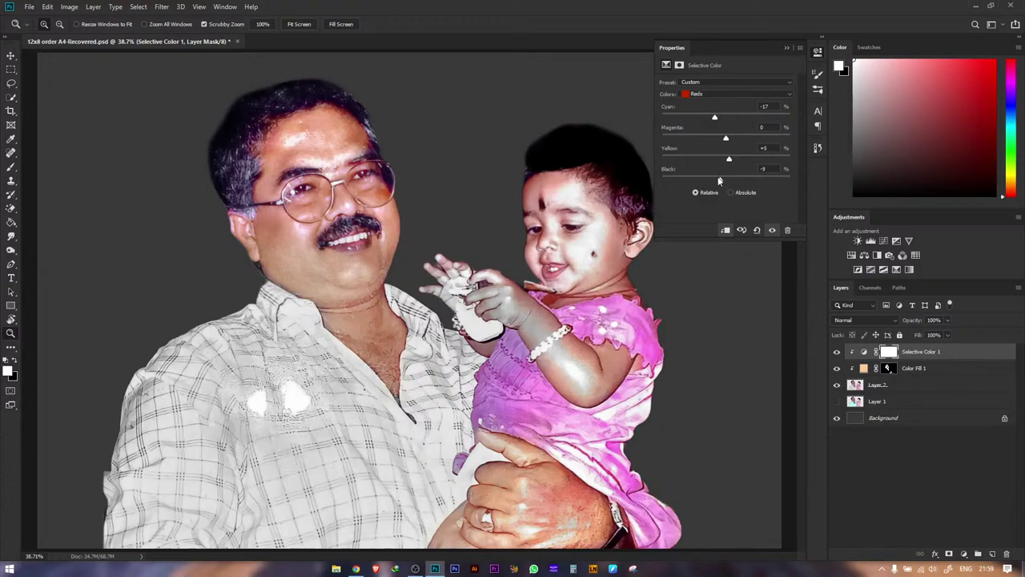
- Set the Selective Color layer's Yellows to Cyan -26 and Magenta -7, and adjust their Yellow and Black amounts
click(704, 95)
click(700, 104)
drag(727, 162, 686, 124)
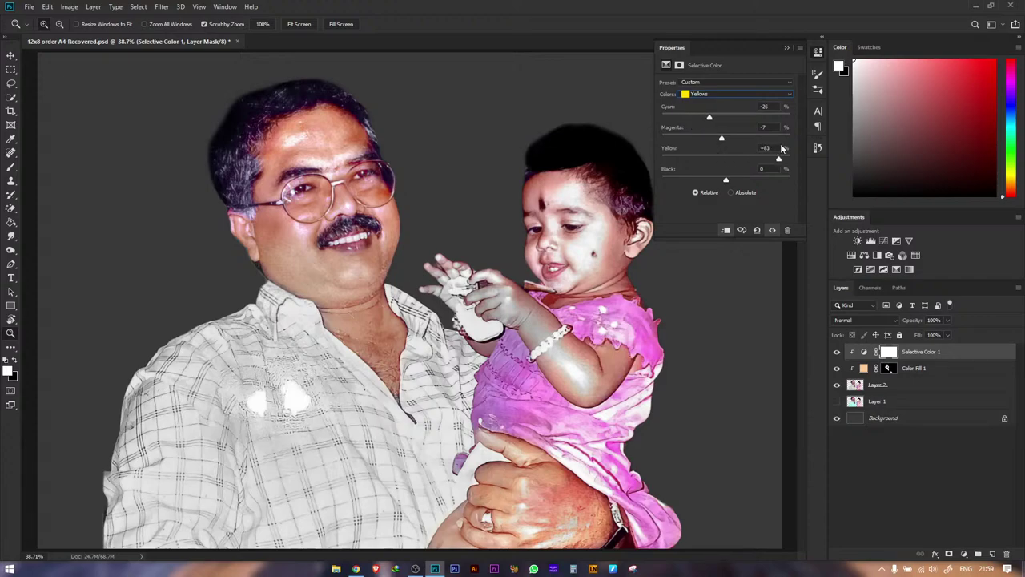
drag(780, 157, 728, 179)
- Add a Photo Filter adjustment with Warming Filter (85) at 25% density and clip it to the layers below
click(964, 554)
click(964, 474)
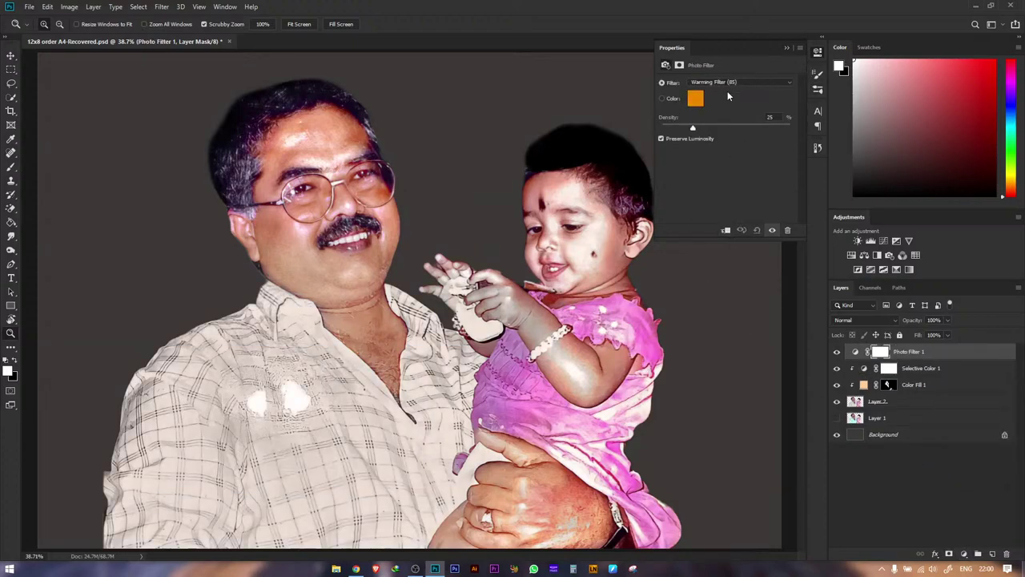
click(788, 49)
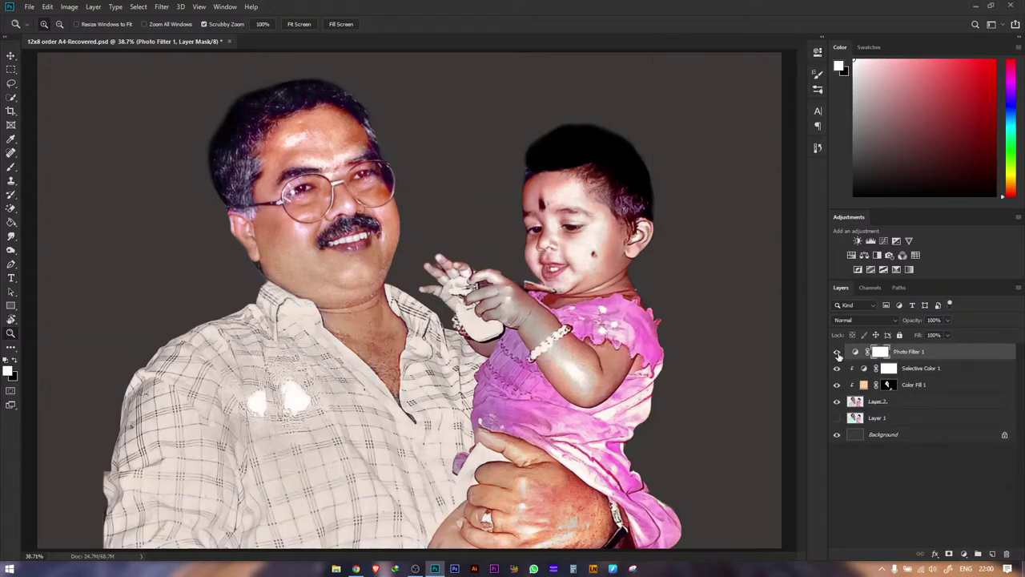
click(837, 352)
click(837, 353)
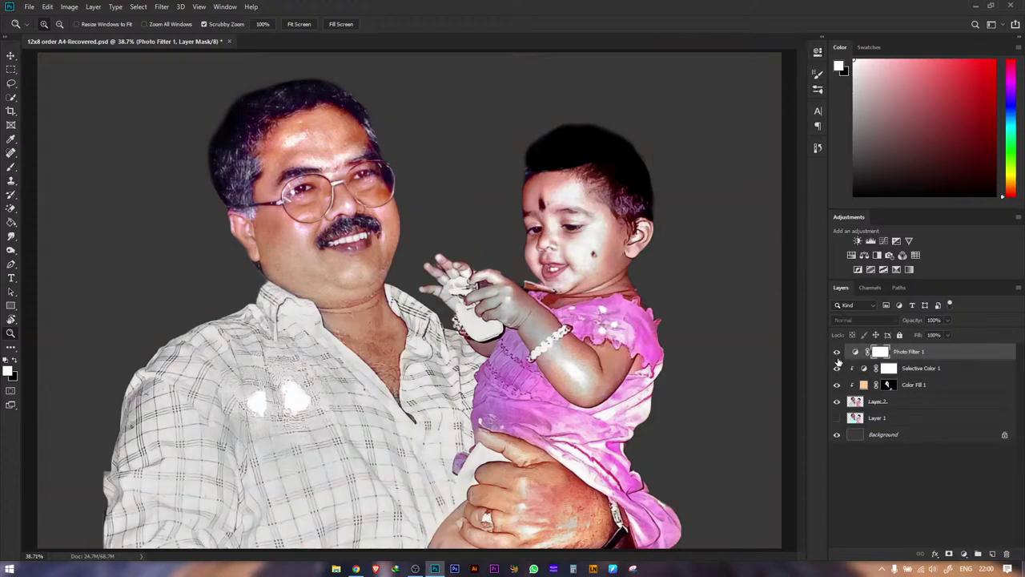
alt+click(945, 360)
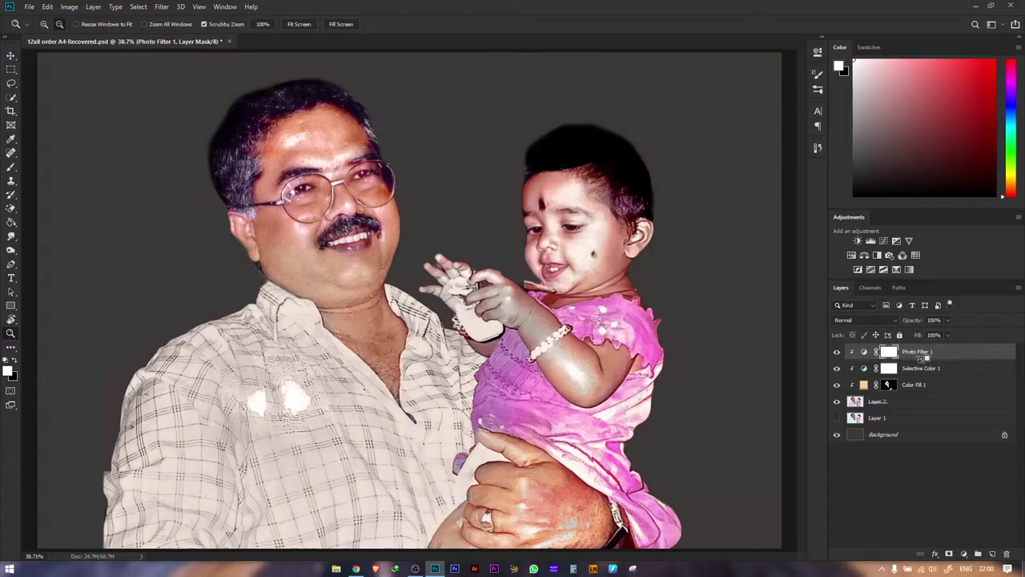
- Add a clipped Channel Mixer adjustment and set the Red output channel's Constant to 3%
click(963, 553)
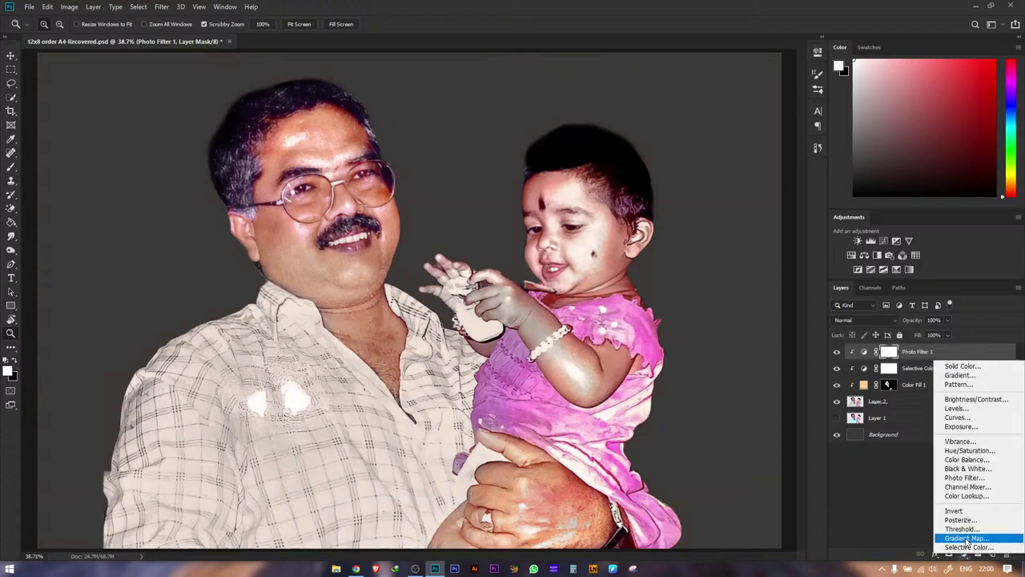
click(967, 487)
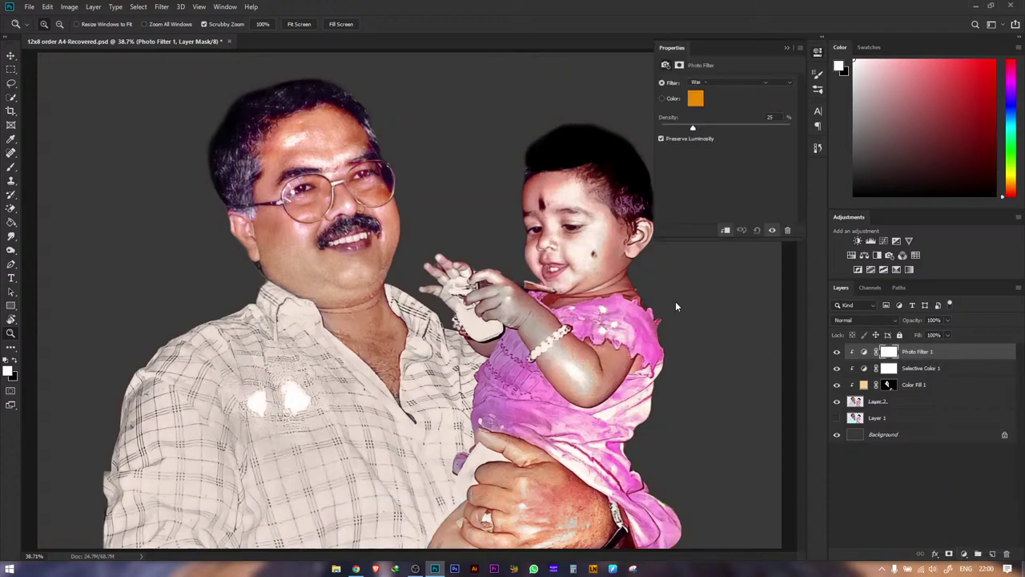
click(726, 230)
click(765, 201)
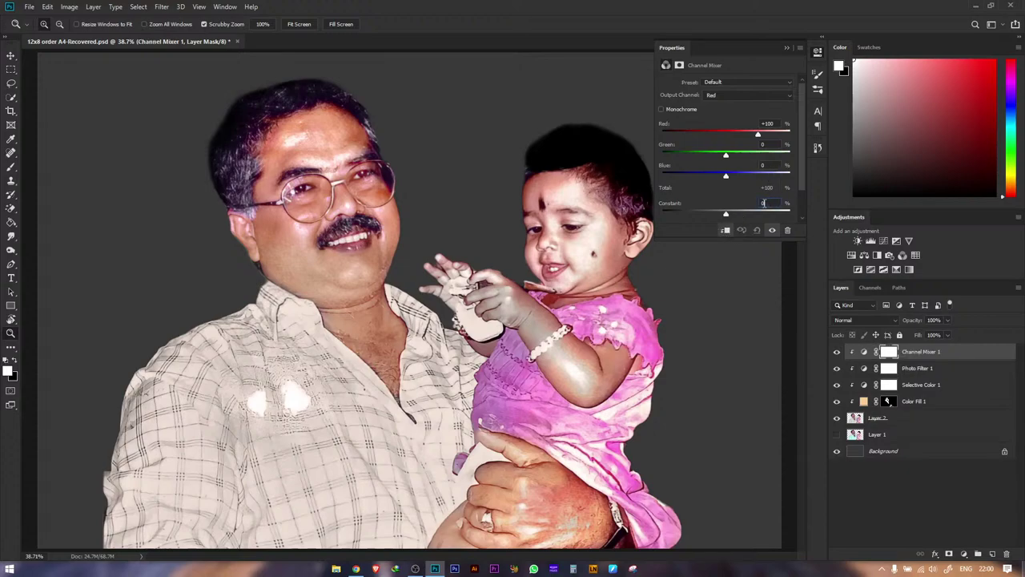
text(3)
click(787, 48)
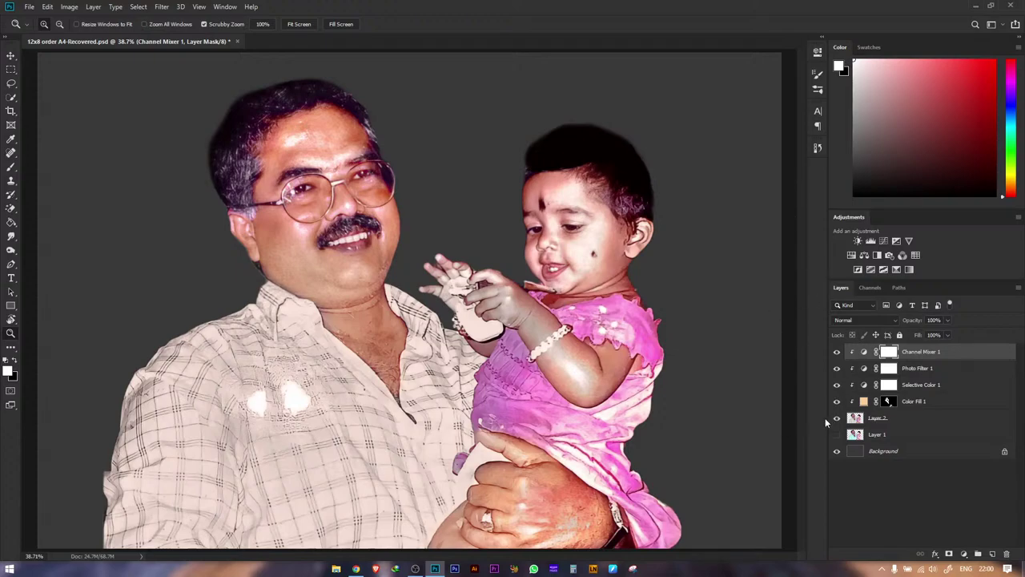
- Group the Selective Color, Photo Filter and Channel Mixer layers and give the group a black mask
shift+click(921, 386)
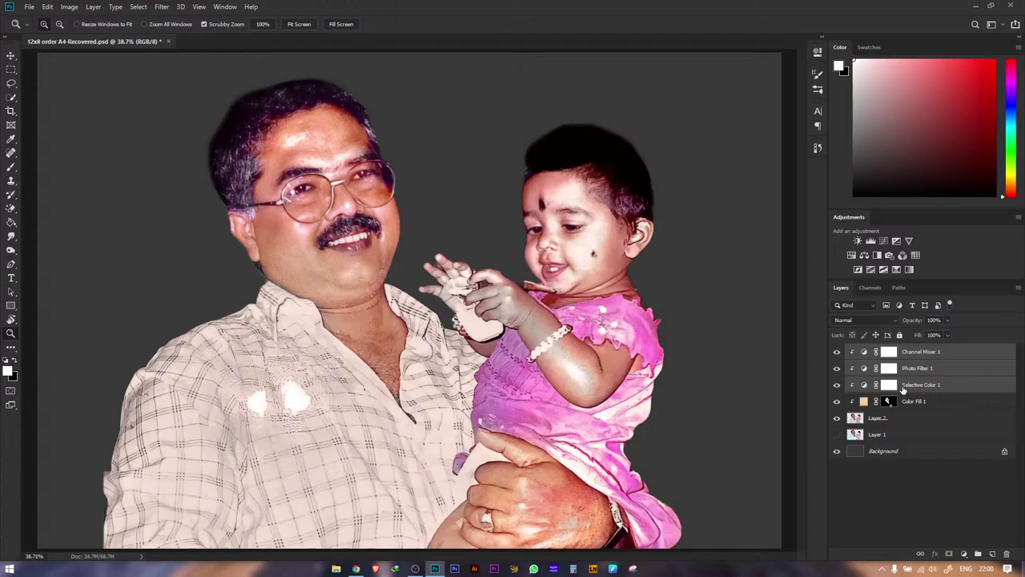
key(ctrl+g)
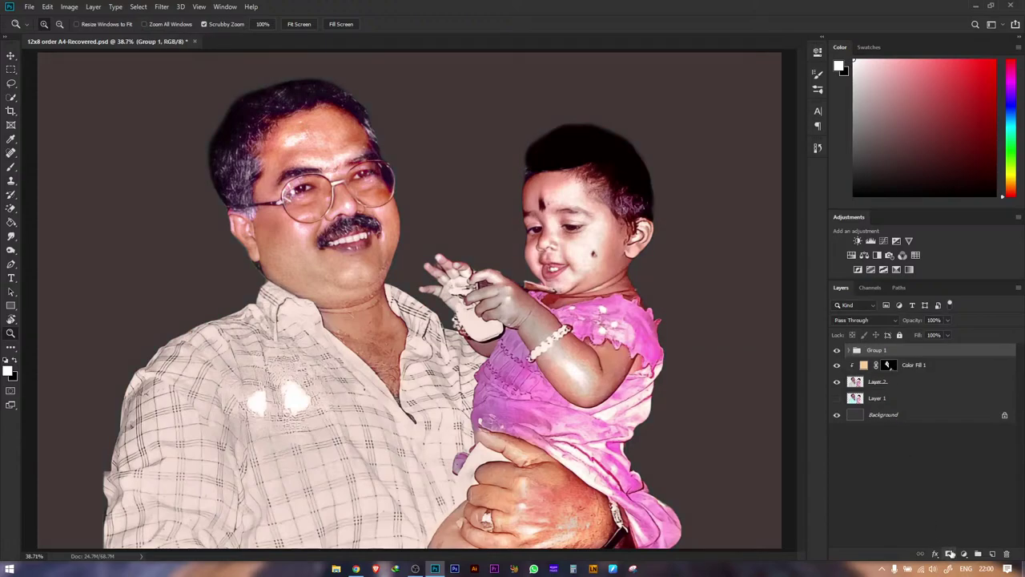
click(949, 554)
key(ctrl+i)
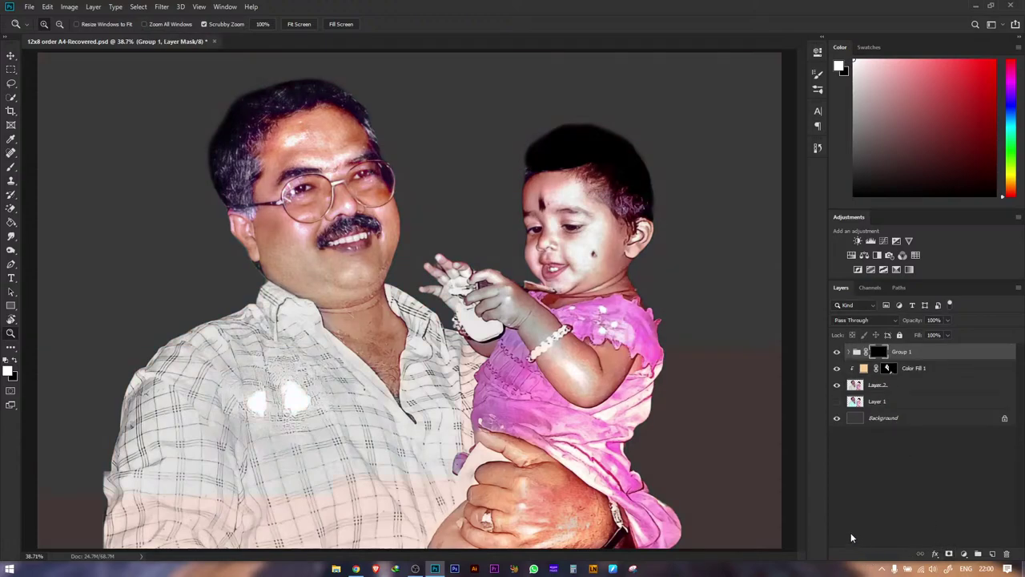
- Choose the Soft Round brush for painting on the group's mask over the man's face
click(238, 175)
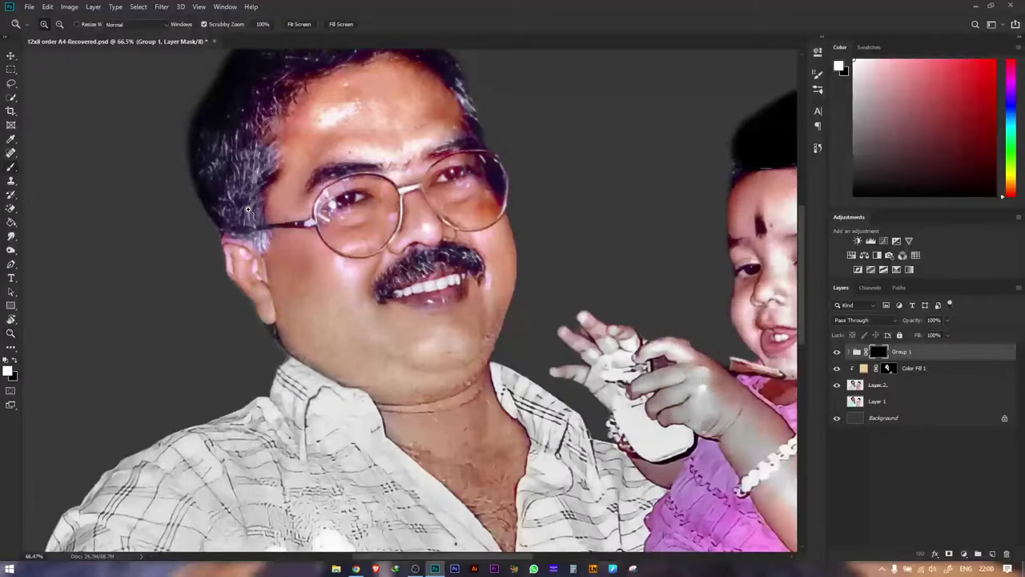
key(b)
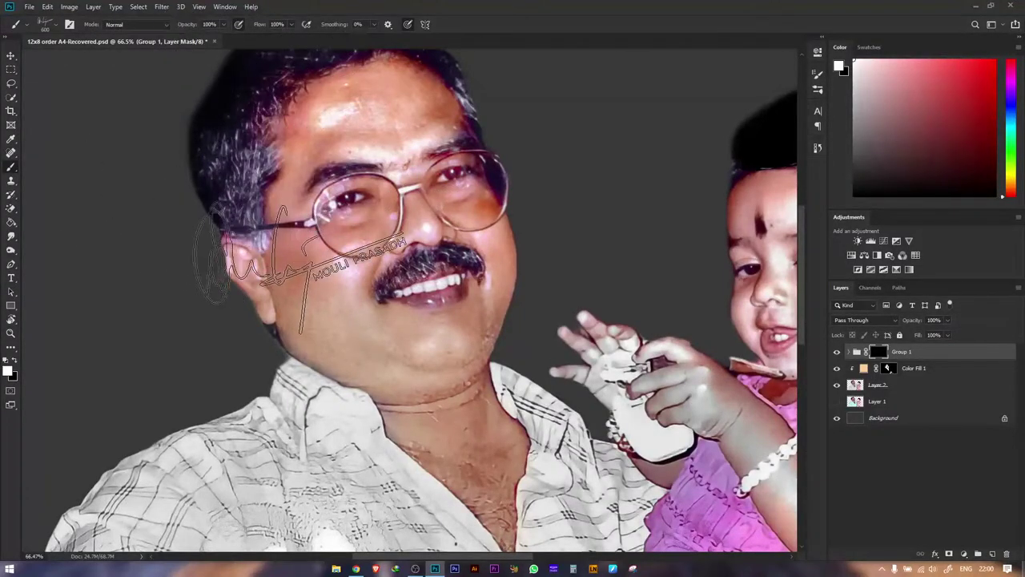
right_click(375, 245)
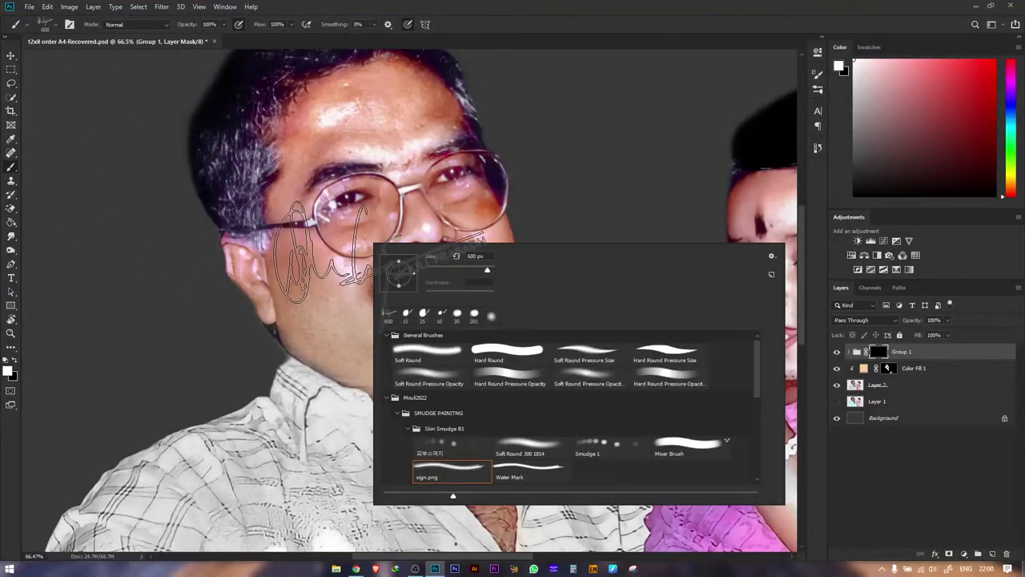
click(403, 350)
key(Return)
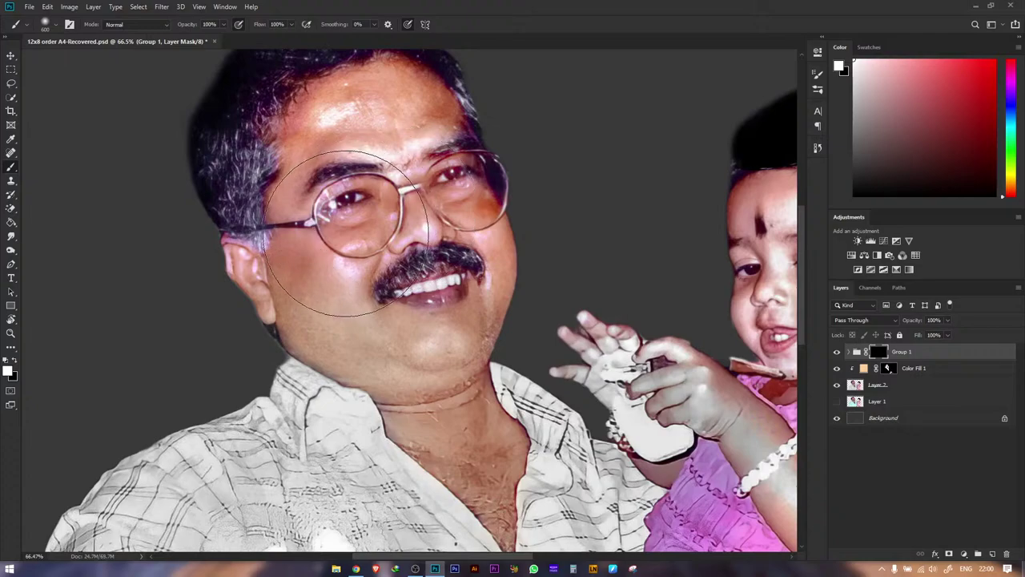
- Paint white on the group's mask over the man's facial skin with a reduced brush size
key(bracketleft)
key(bracketleft)
key(bracketleft)
key(bracketleft)
key(bracketleft)
key(bracketleft)
key(bracketleft)
key(bracketleft)
key(bracketleft)
key(bracketright)
key(bracketright)
- Paint white on the group's mask over the man's hand and forearm holding the child
key(z)
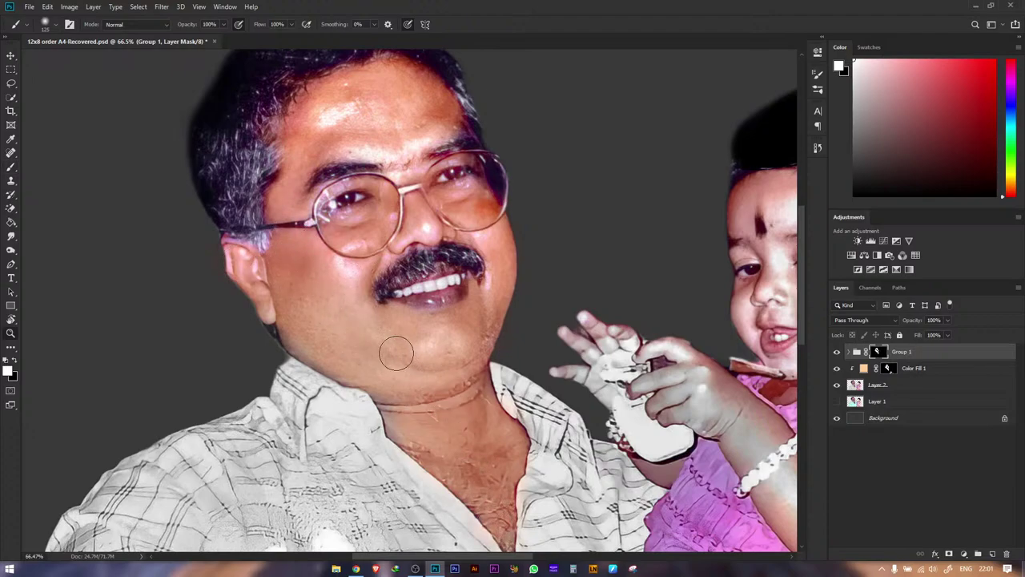
drag(392, 331, 372, 313)
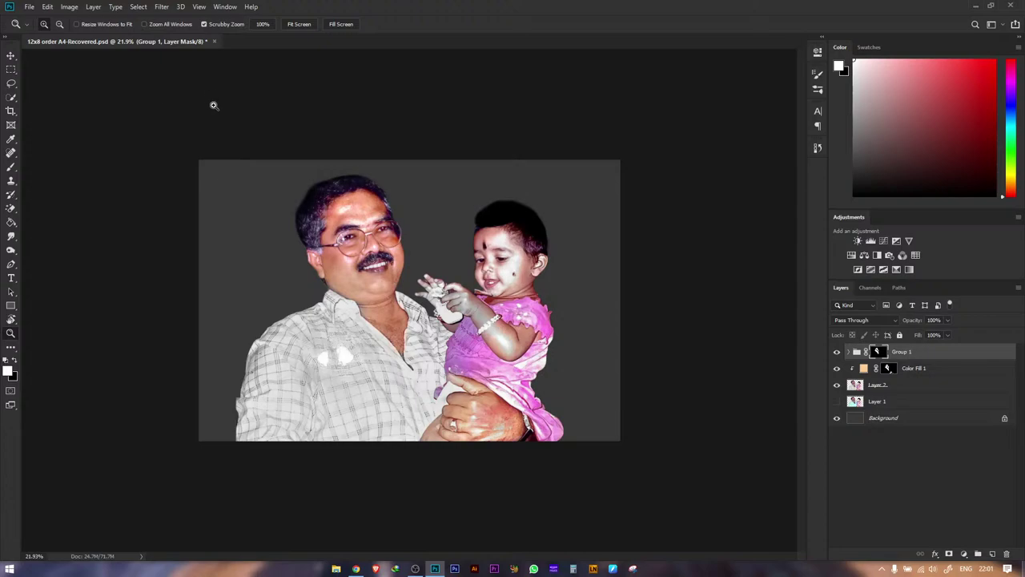
key(b)
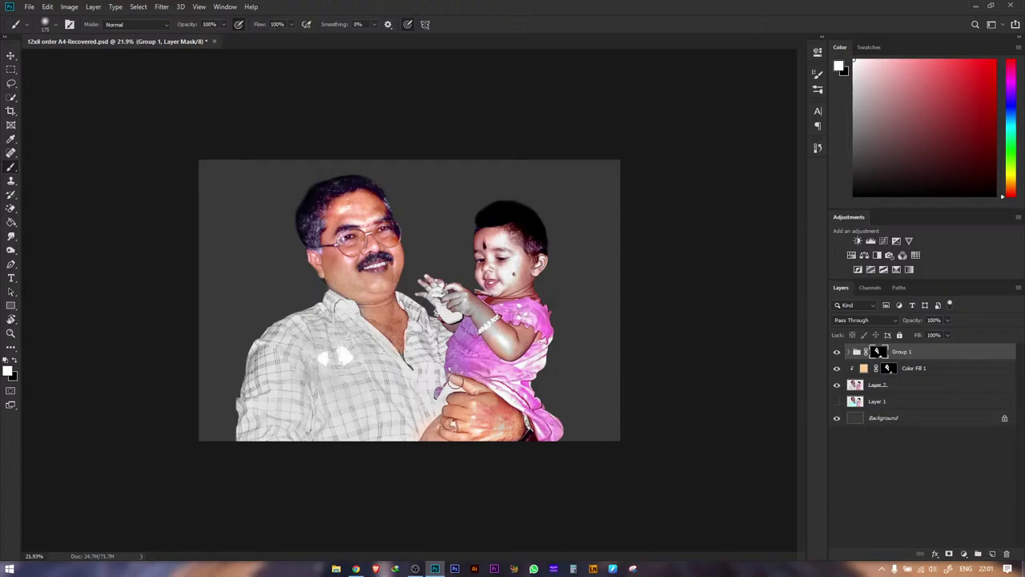
key(bracketleft)
key(z)
right_click(416, 260)
click(433, 260)
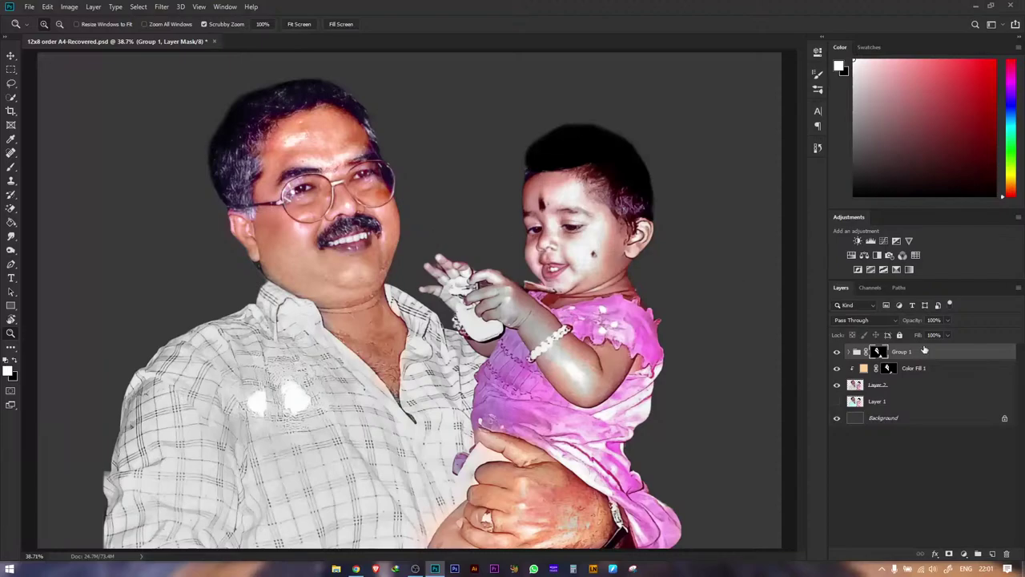
- Compare the original and corrected portraits by hiding and restoring Group 1, Color Fill 1 and Layer 2 over Layer 1
click(838, 352)
click(837, 386)
click(837, 401)
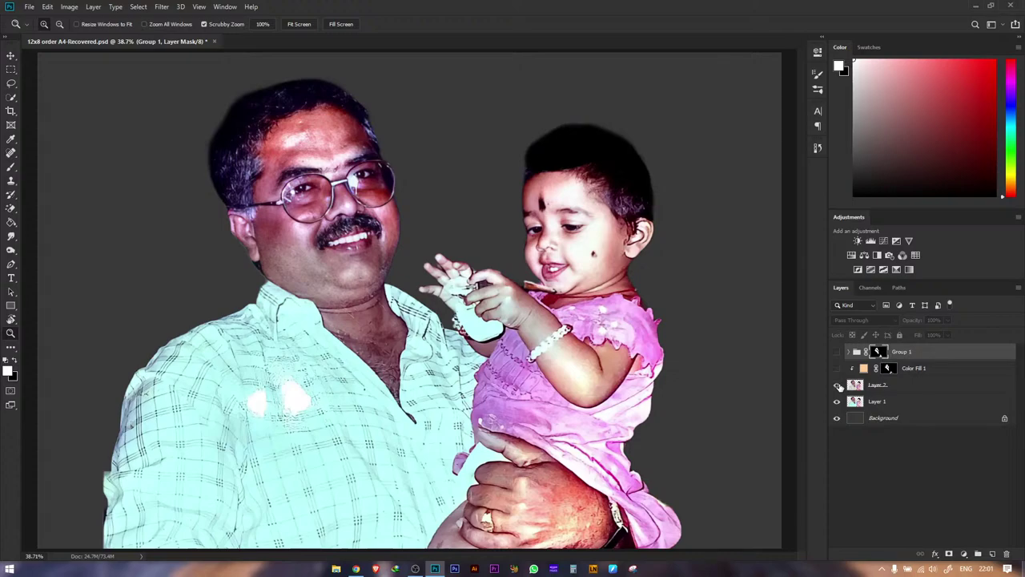
click(837, 385)
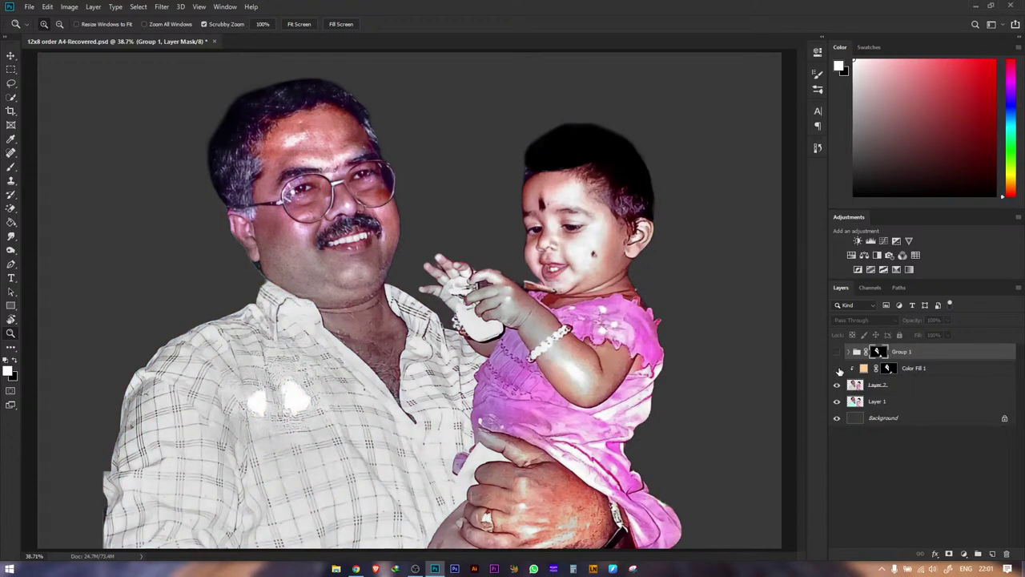
click(838, 368)
click(837, 354)
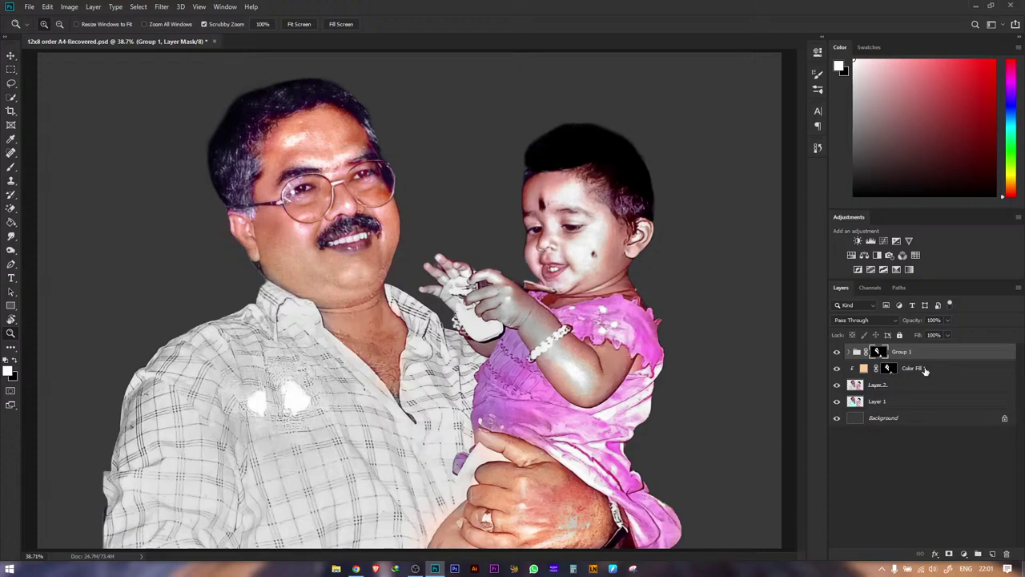
- Set the opacity of Group 1 and Color Fill 1 together to 70%
shift+click(925, 369)
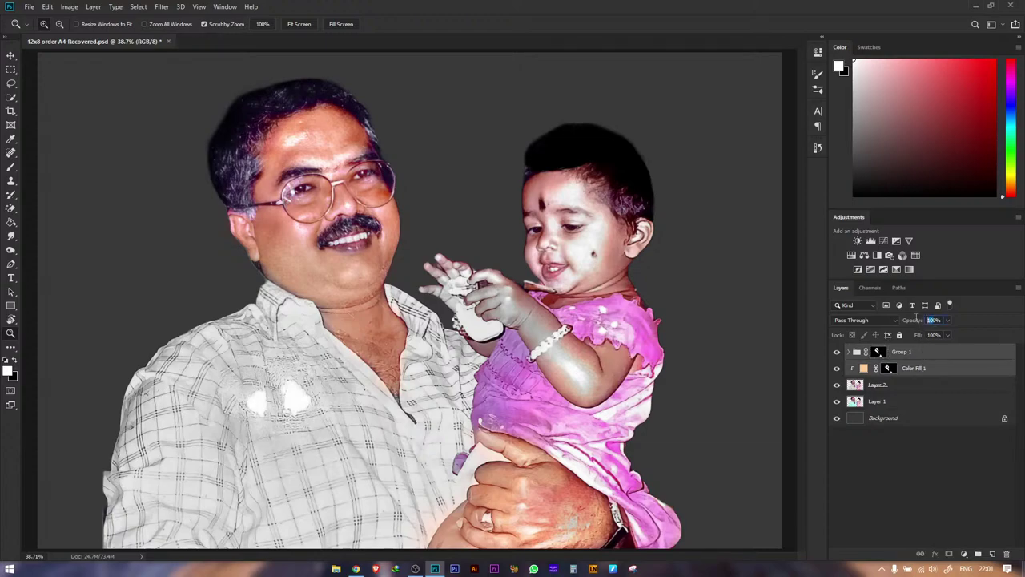
text(70)
key(Return)
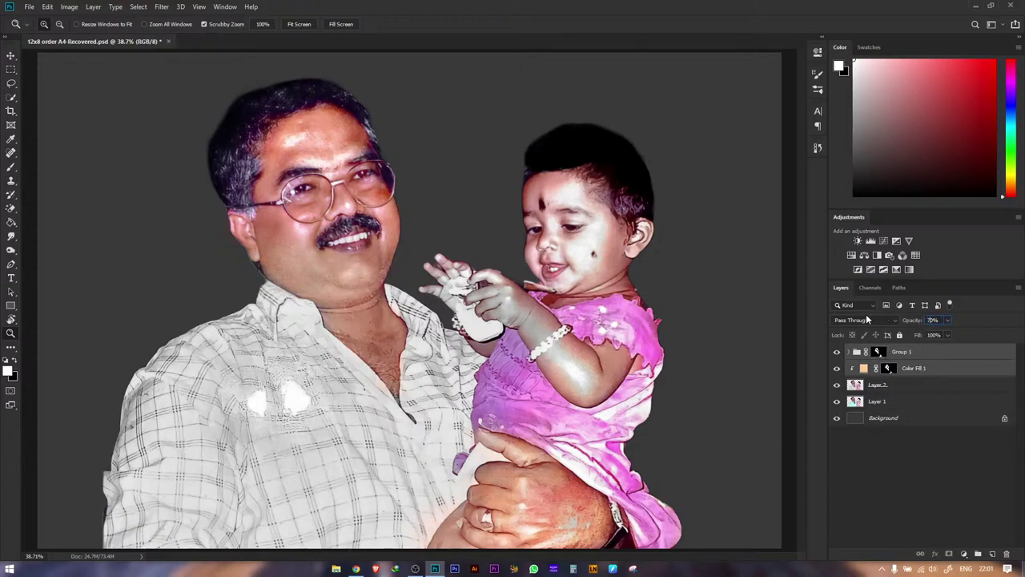
right_click(532, 242)
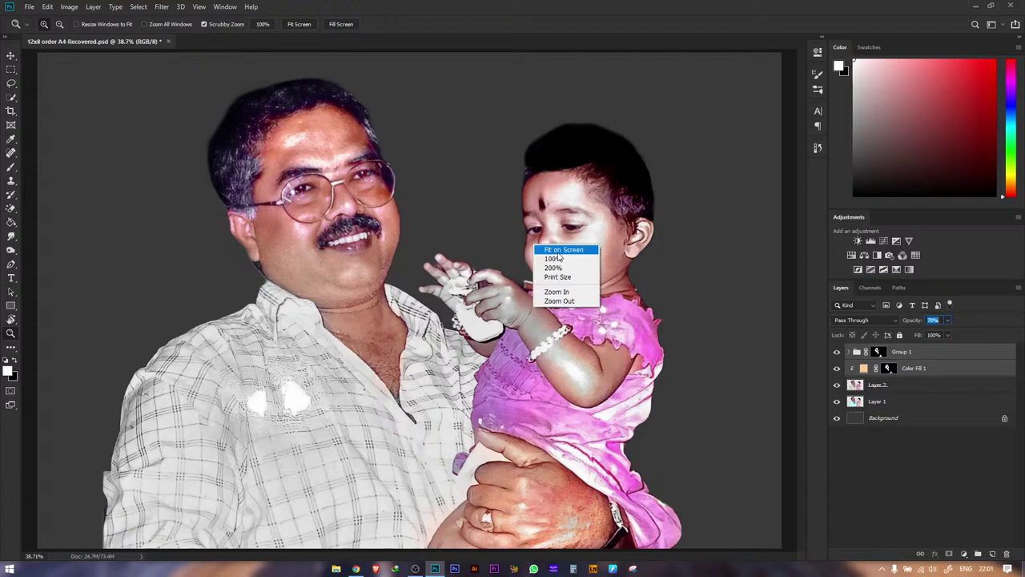
- Split the black This Layer slider in Color Fill 1's Blend If settings to 0 / 69
click(740, 300)
click(952, 357)
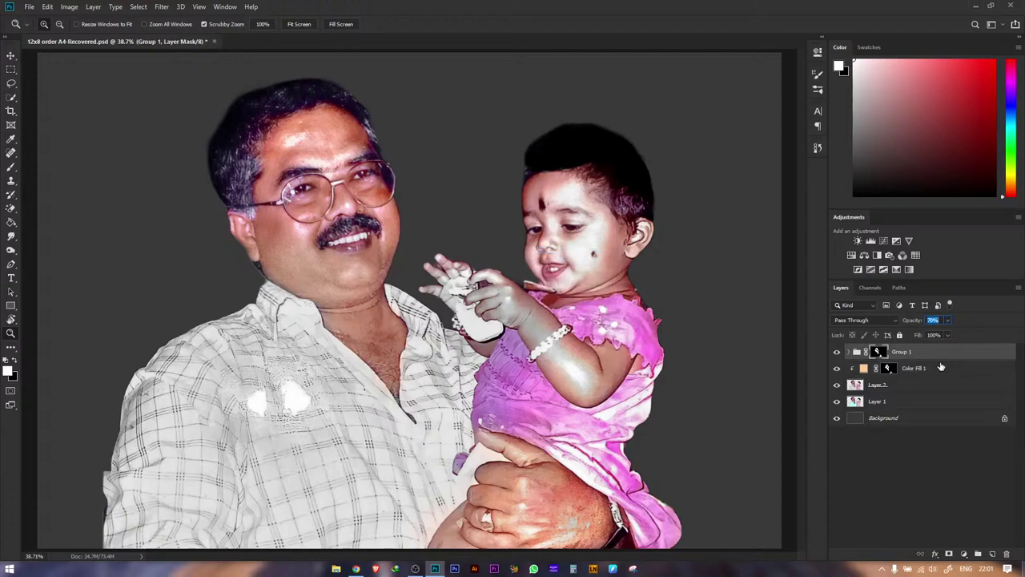
click(941, 368)
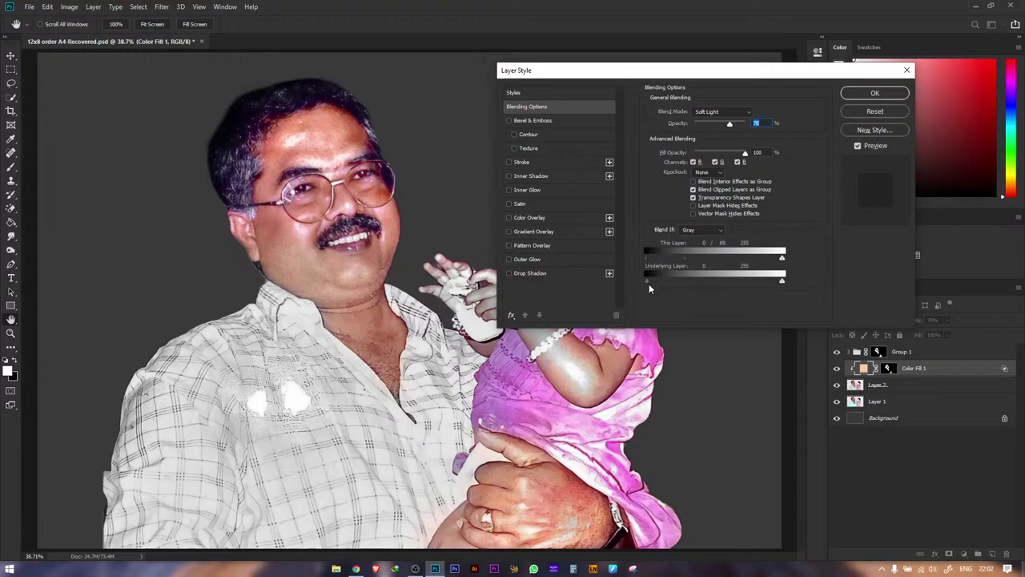
key(z)
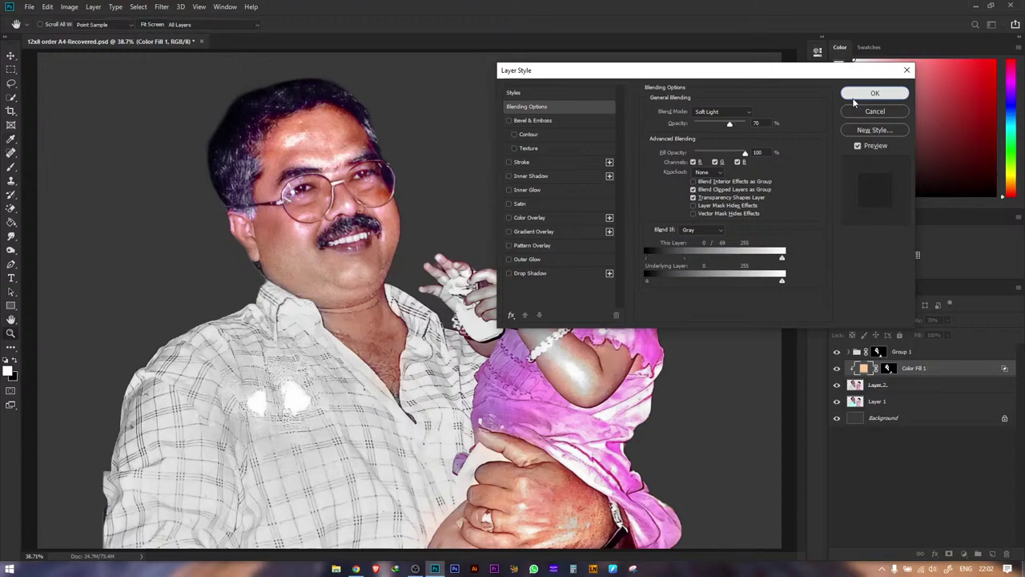
click(869, 94)
right_click(373, 199)
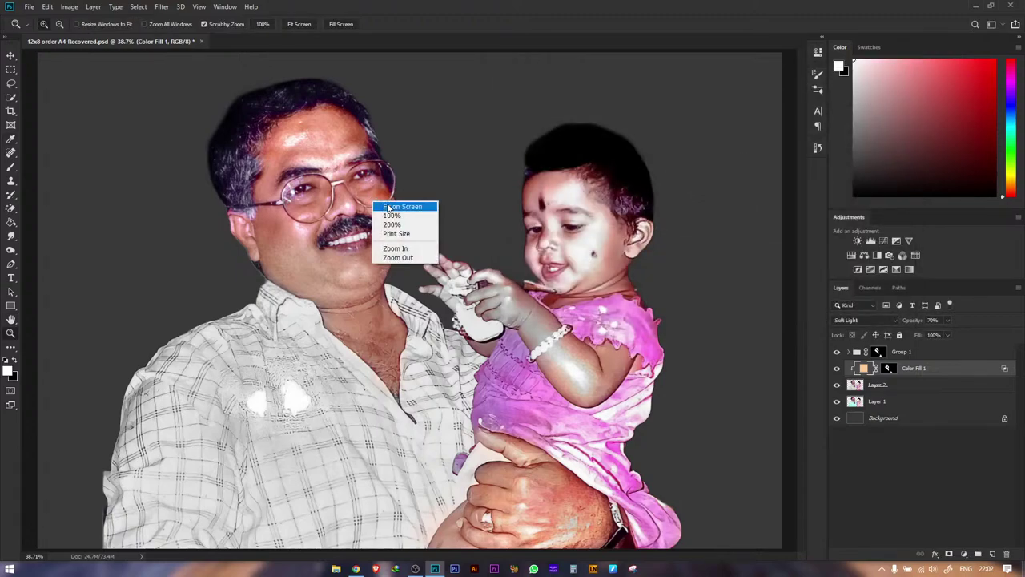
click(387, 205)
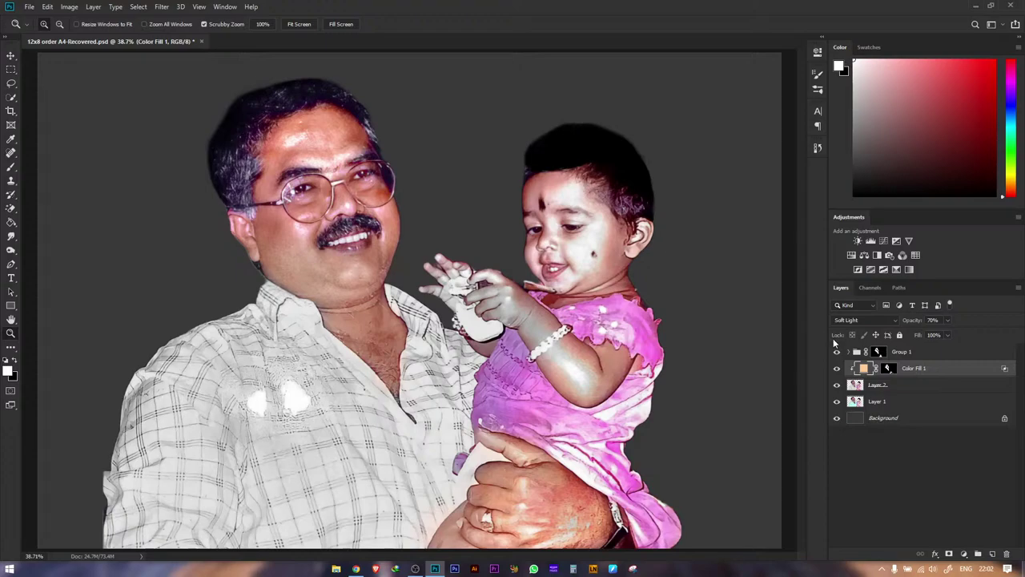
- Try darkening Layer 2 with a clipped Curves adjustment that lowers the midtones, and delete that adjustment
click(897, 387)
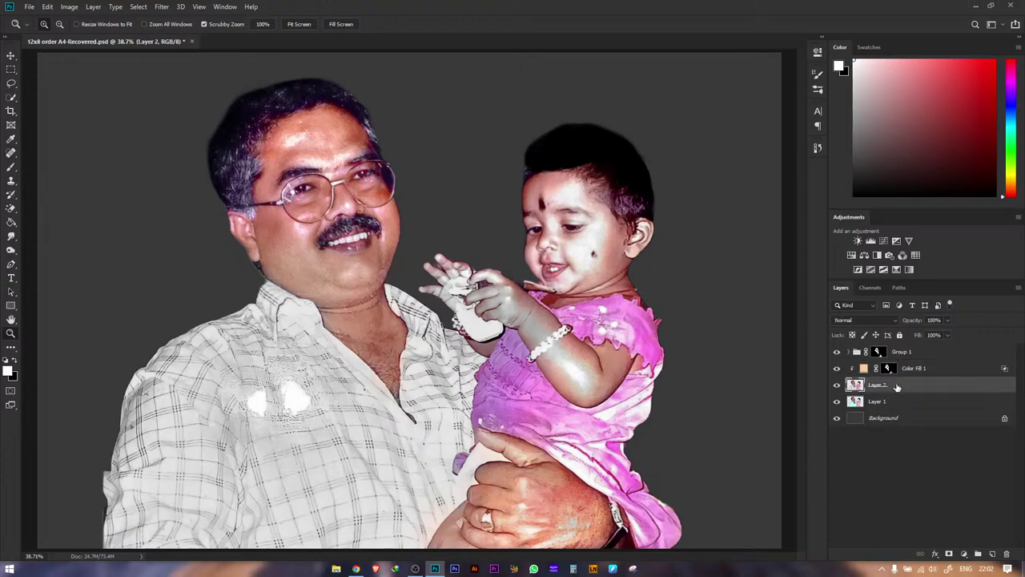
click(963, 553)
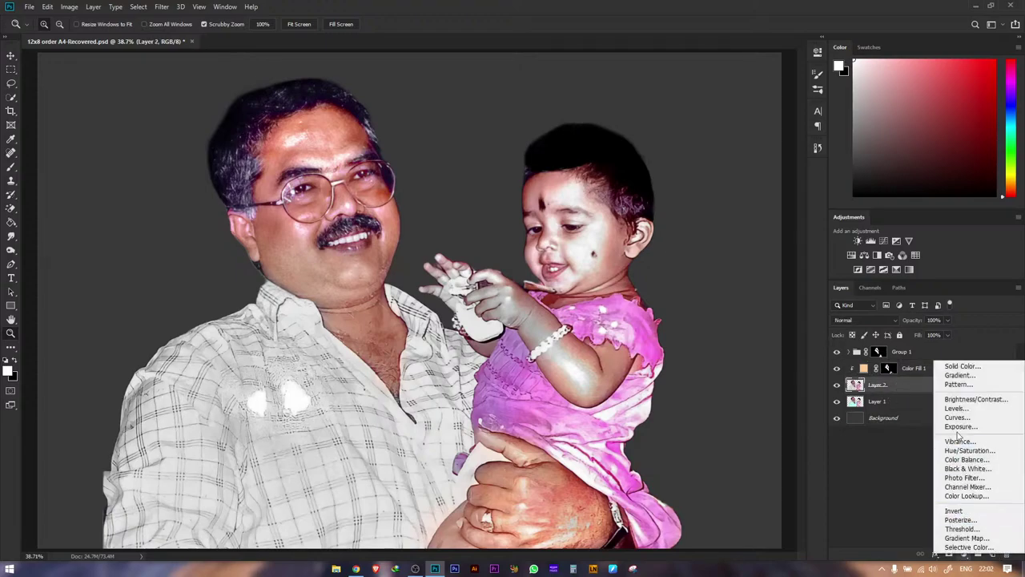
click(957, 418)
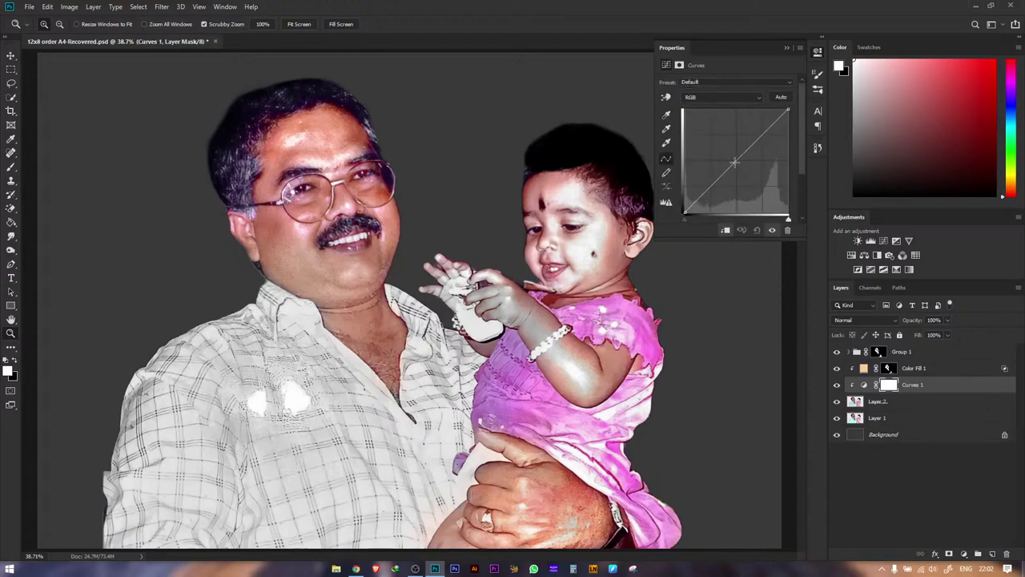
mouse_move(734, 162)
mouse_down()
mouse_move(747, 170)
mouse_move(738, 166)
mouse_up()
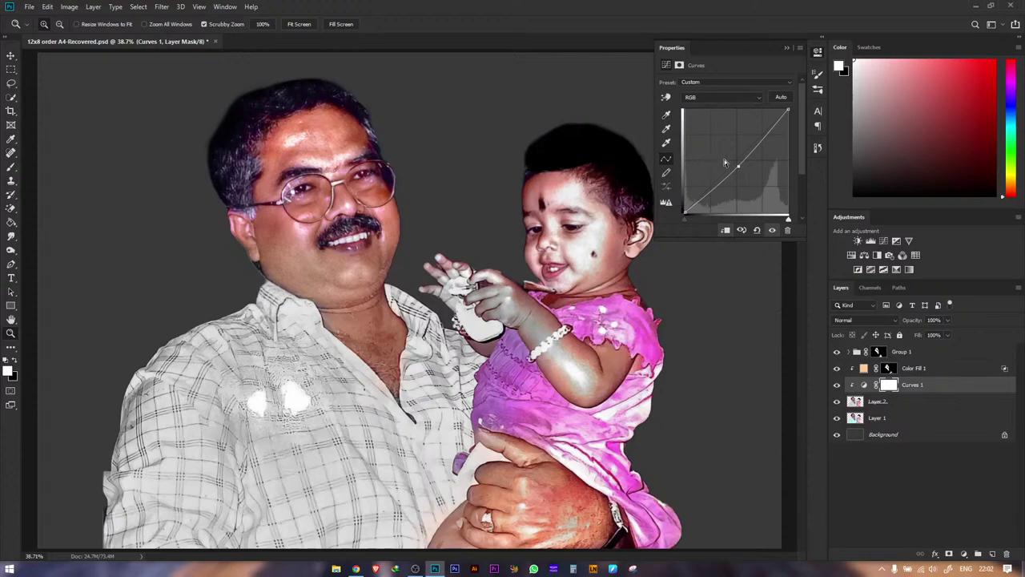
mouse_move(742, 167)
mouse_down()
mouse_move(724, 162)
mouse_move(736, 169)
mouse_up()
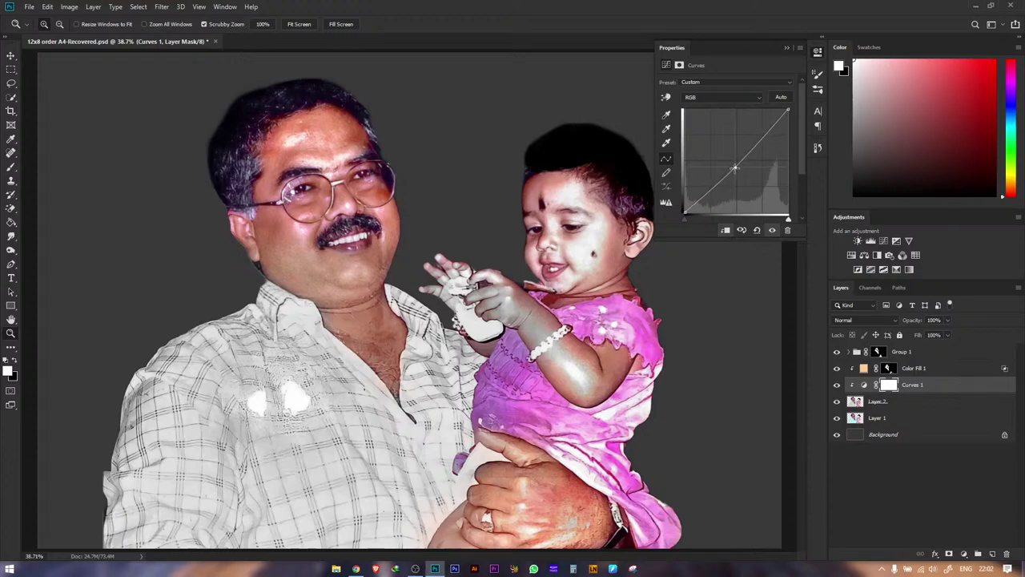
click(786, 50)
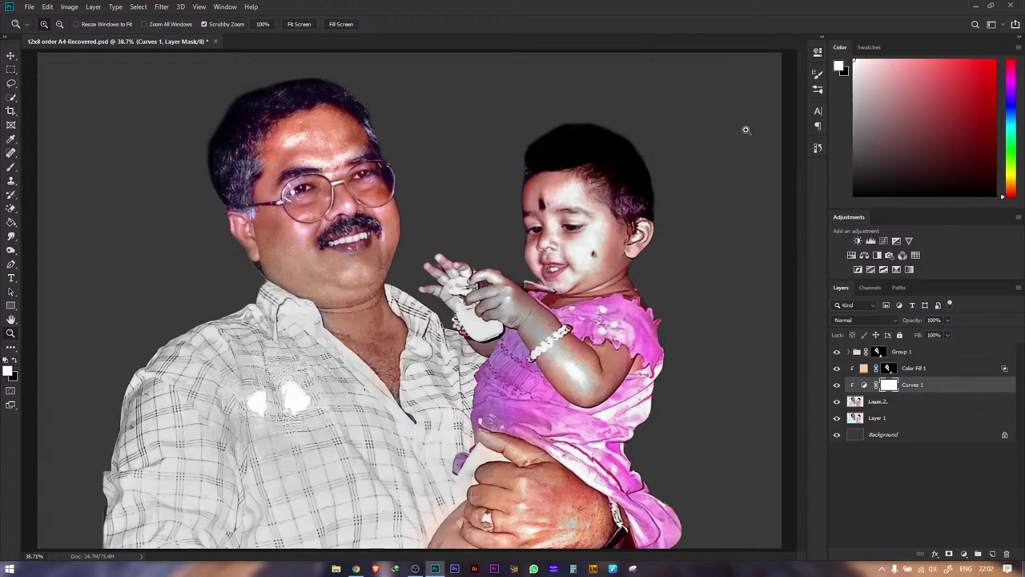
click(837, 385)
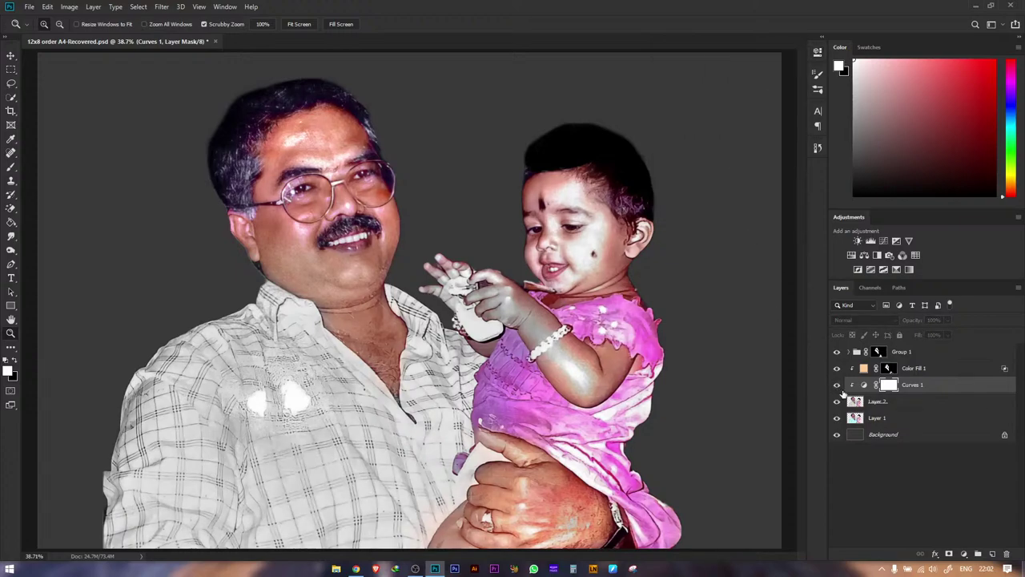
click(836, 385)
key(Delete)
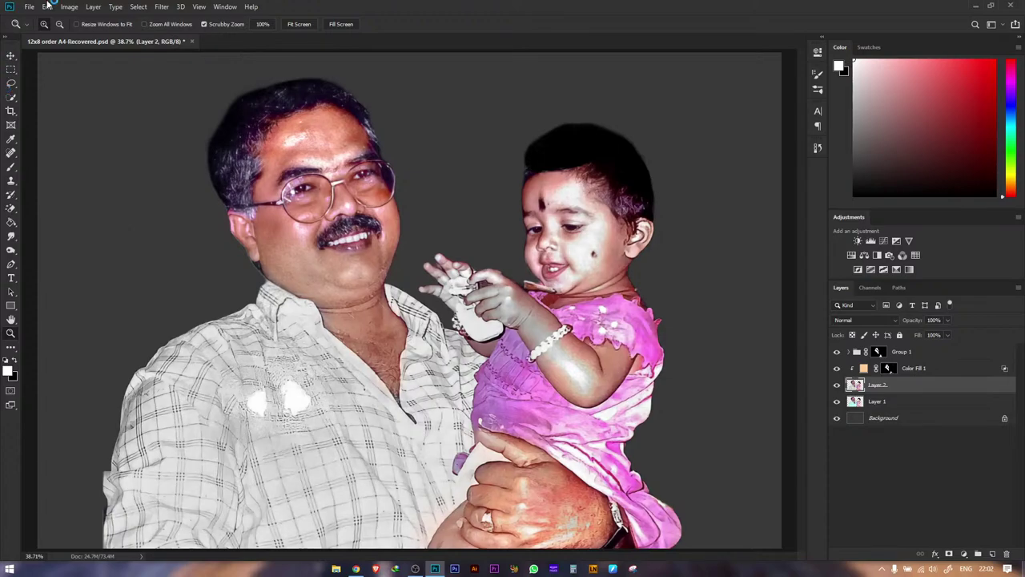
- Select Layer 2's highlights using Color Range with a range of 226 and copy them to a new layer
click(139, 7)
click(157, 111)
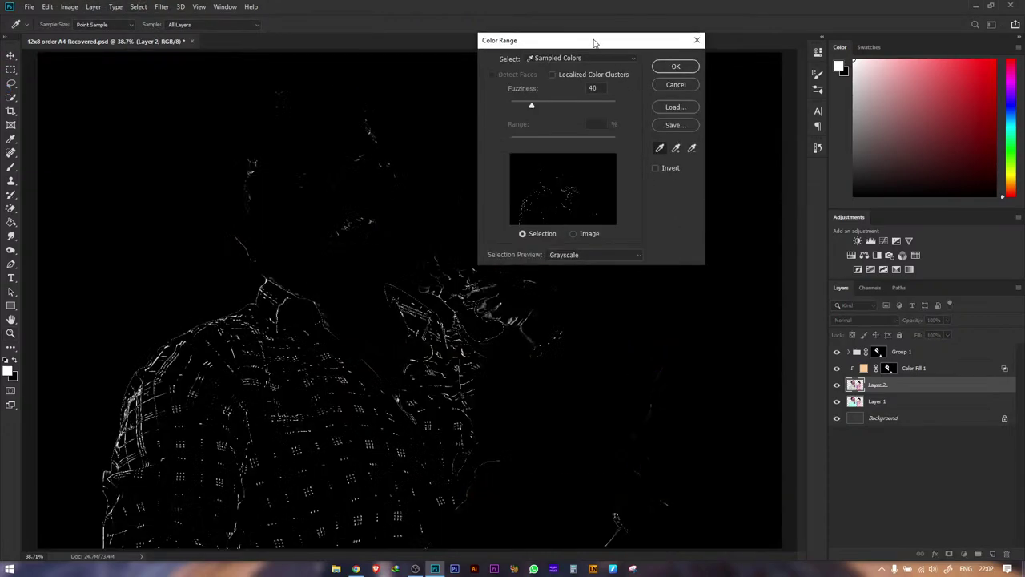
drag(595, 39, 859, 62)
click(834, 81)
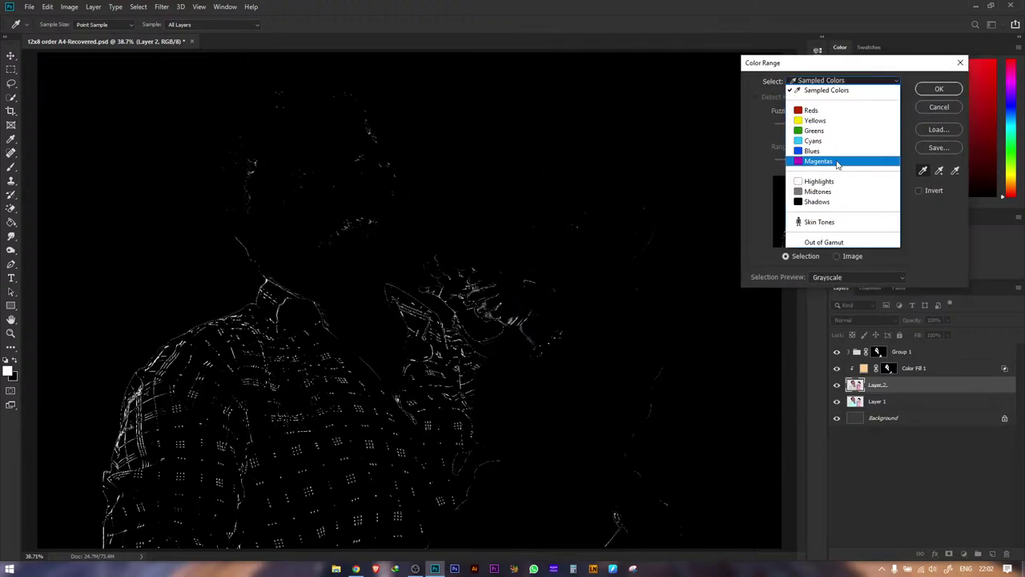
click(824, 183)
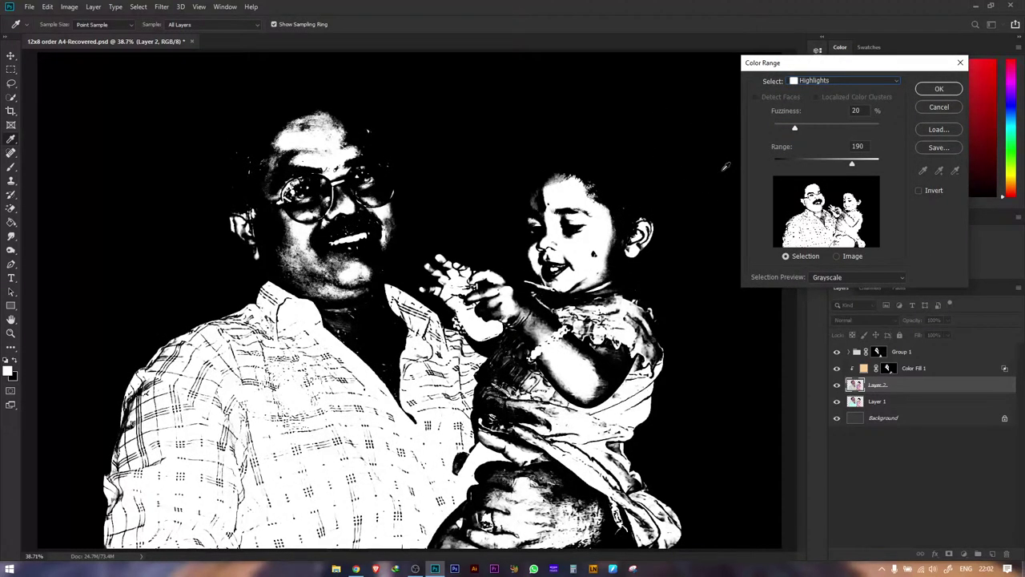
drag(855, 166, 868, 167)
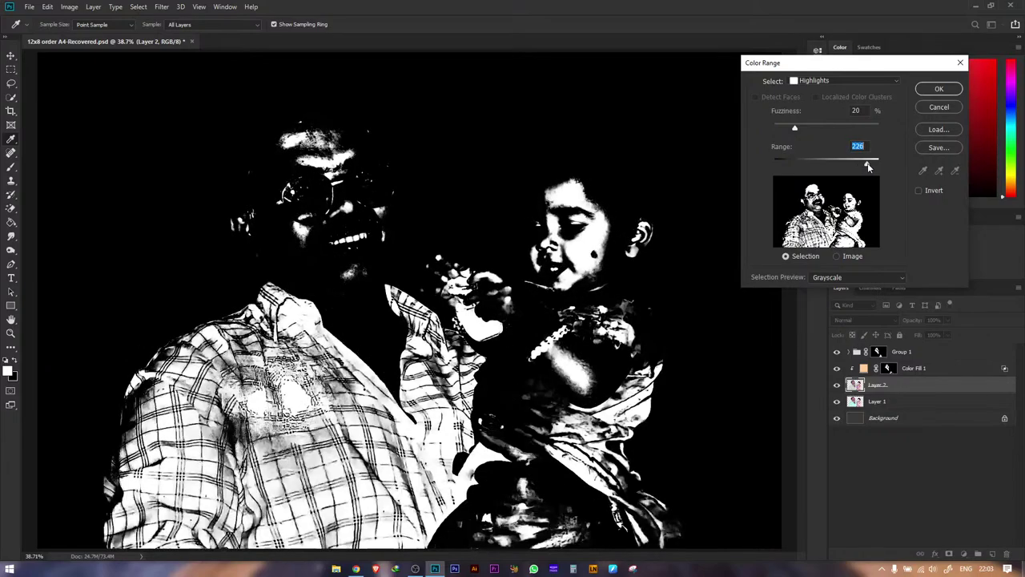
click(929, 89)
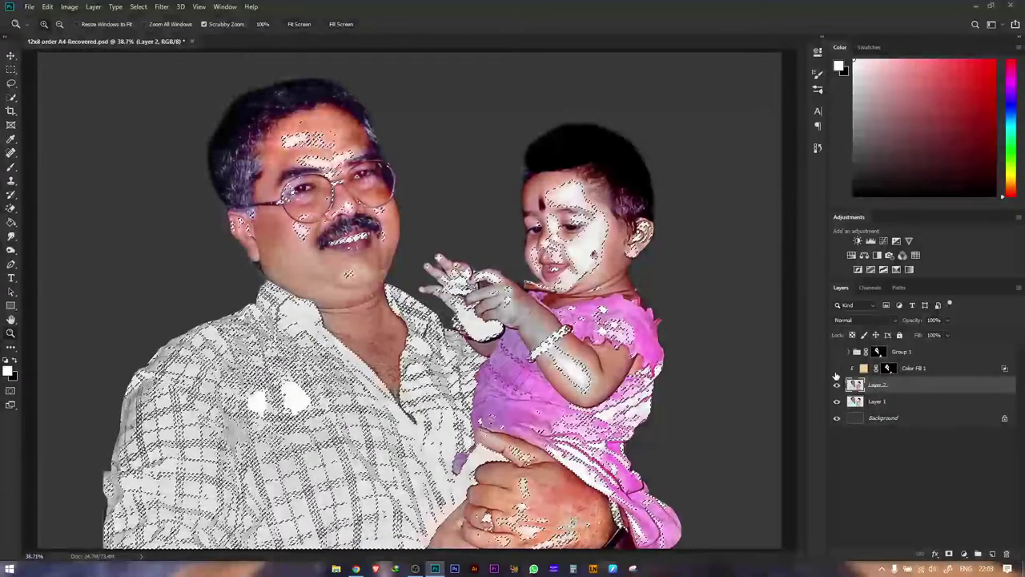
key(ctrl+j)
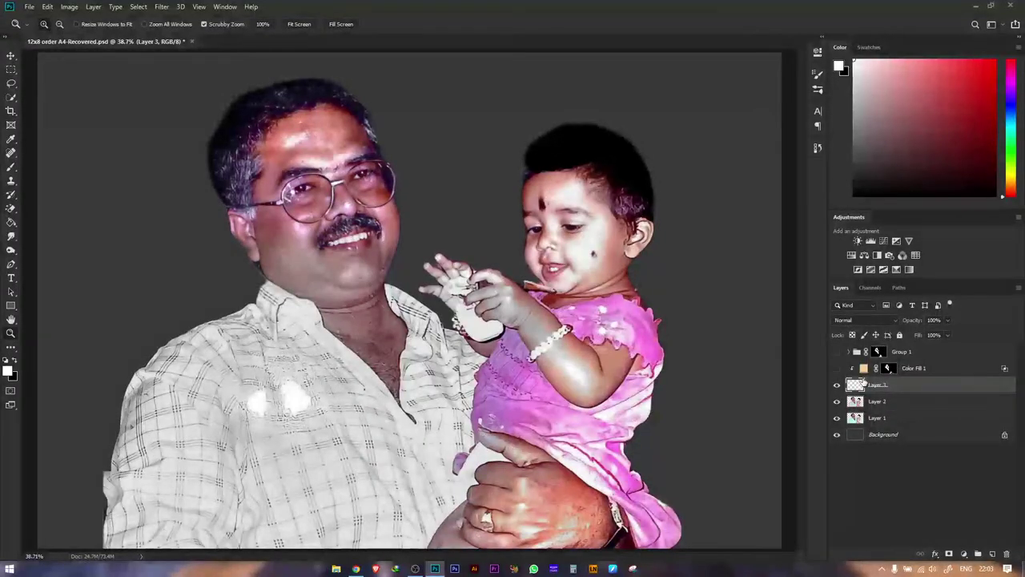
- Add a Curves adjustment with slightly lowered midtones above Layer 3, compare its effect and invert its mask
click(963, 553)
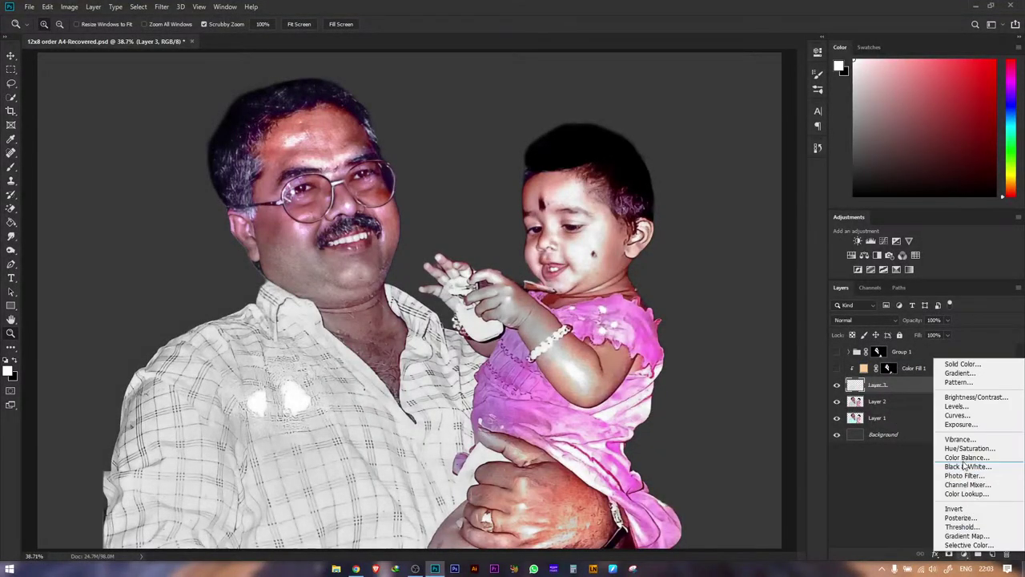
click(957, 416)
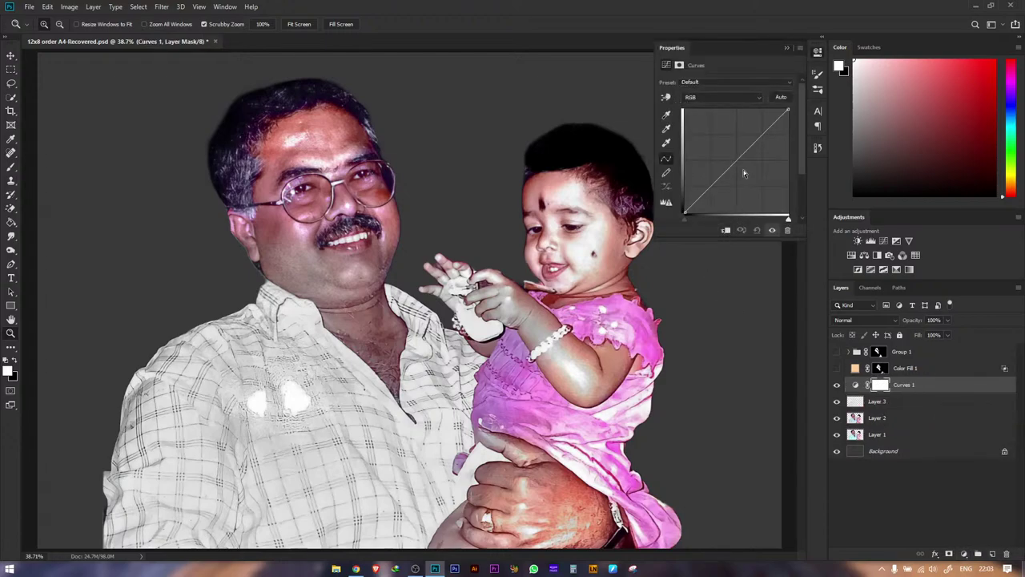
mouse_move(740, 164)
mouse_down()
mouse_move(746, 172)
mouse_move(736, 166)
mouse_up()
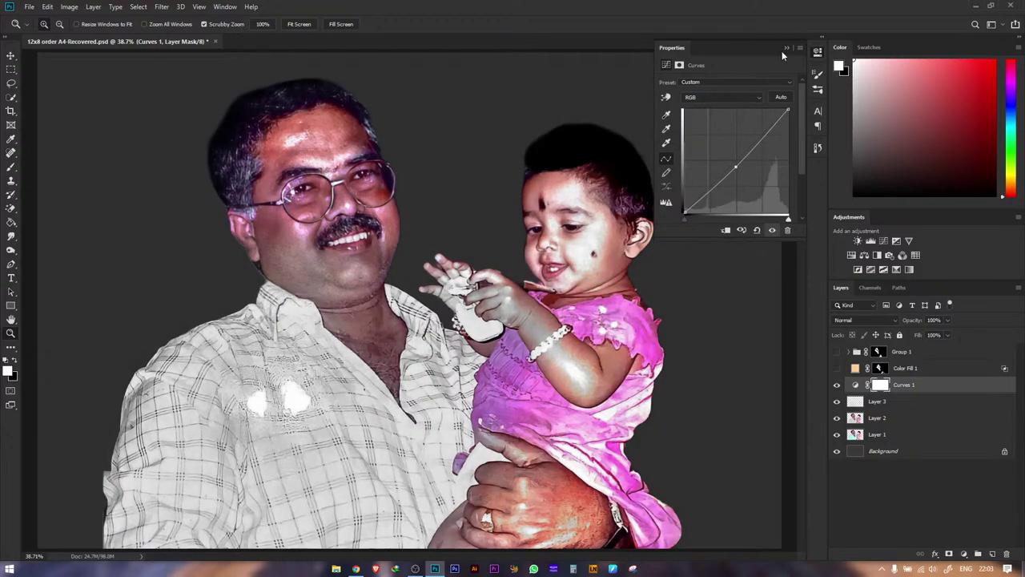
click(786, 48)
click(836, 385)
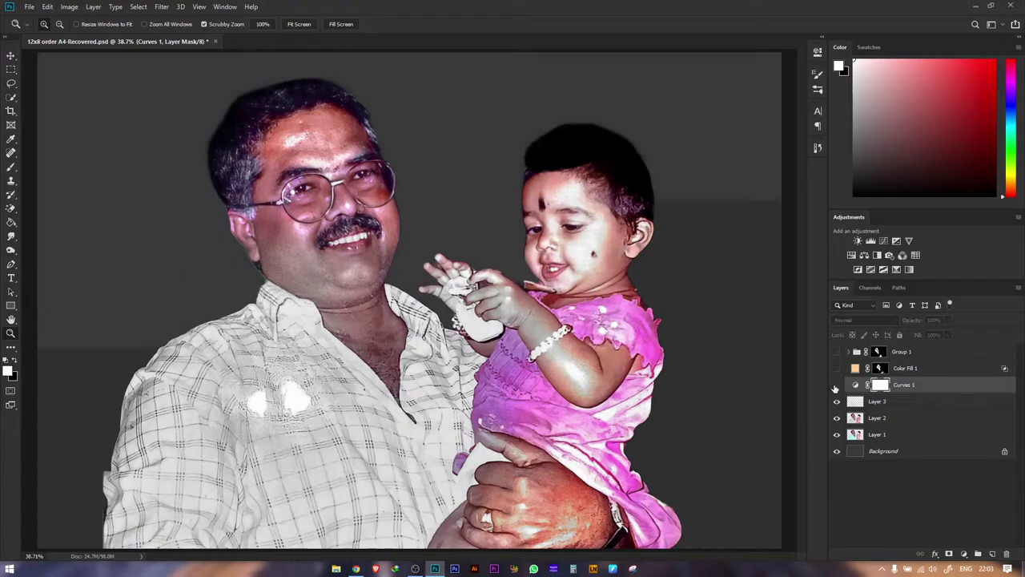
click(836, 385)
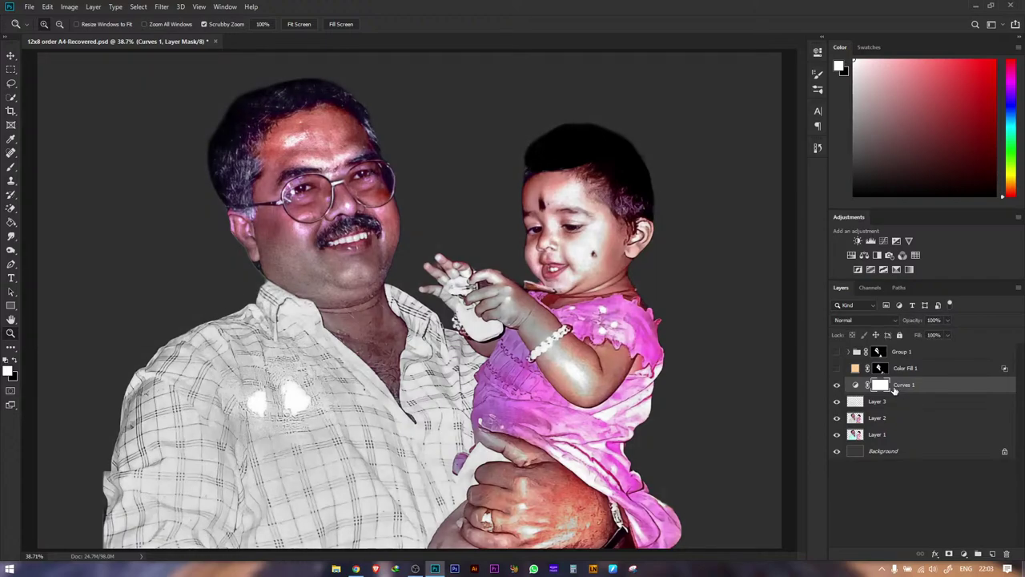
key(ctrl+i)
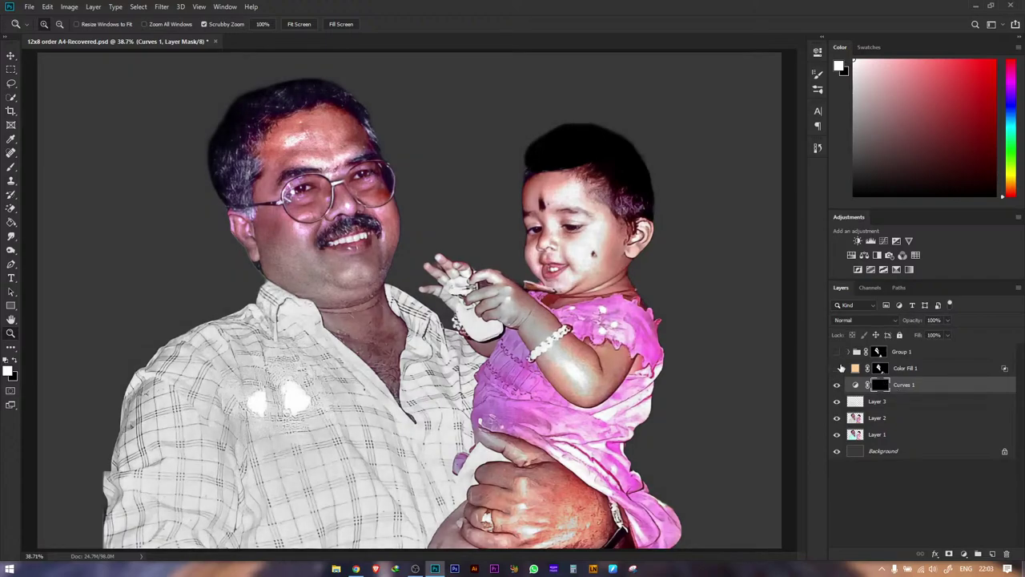
- Show Group 1 and Color Fill 1 again and move both directly above Layer 2, with Color Fill 1 clipped to it
click(837, 351)
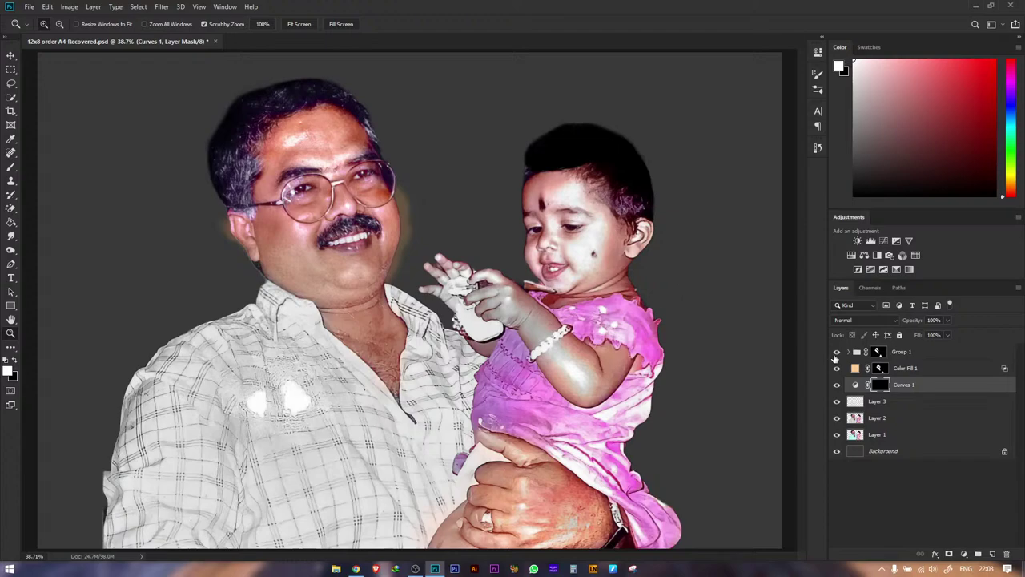
click(918, 367)
shift+click(908, 353)
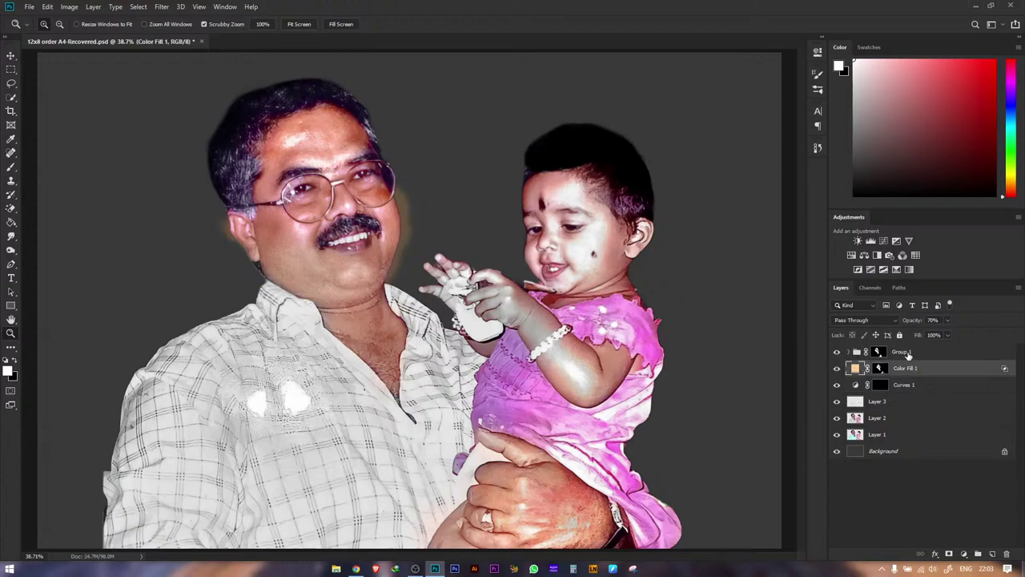
drag(906, 369, 891, 415)
alt+click(896, 409)
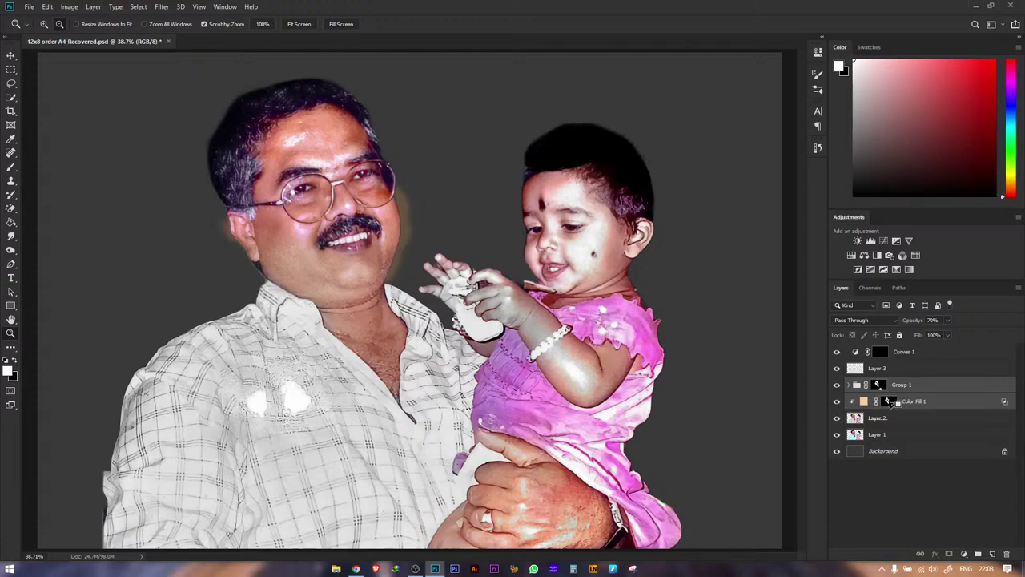
- Clip the Curves 1 adjustment to Layer 3
click(906, 386)
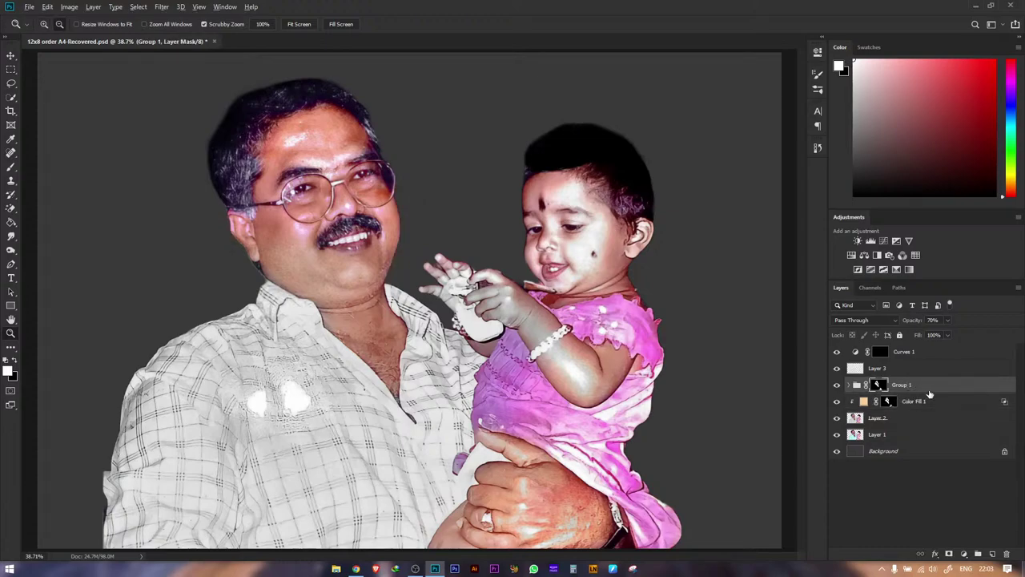
right_click(919, 383)
click(726, 285)
click(908, 353)
right_click(908, 354)
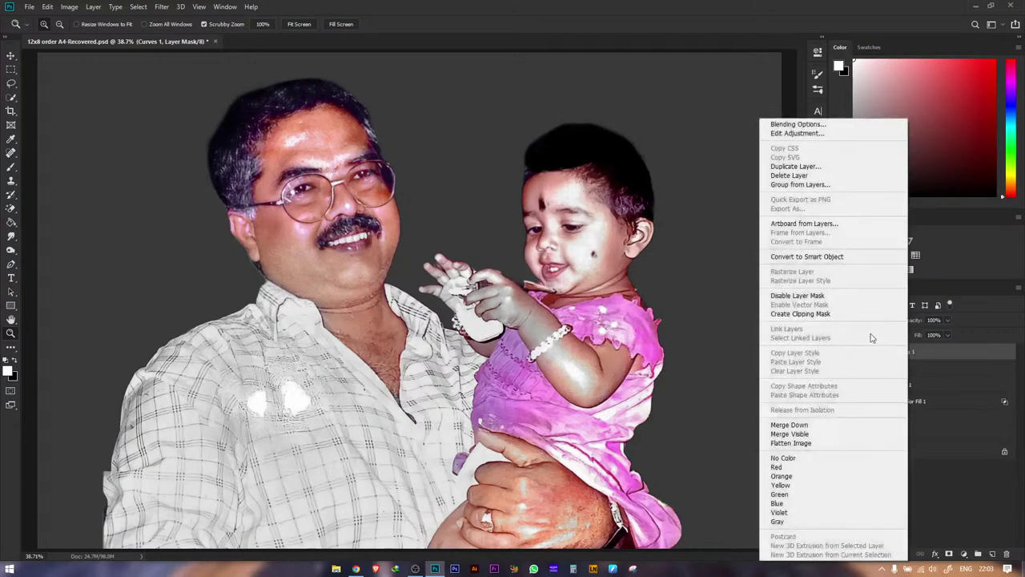
click(815, 314)
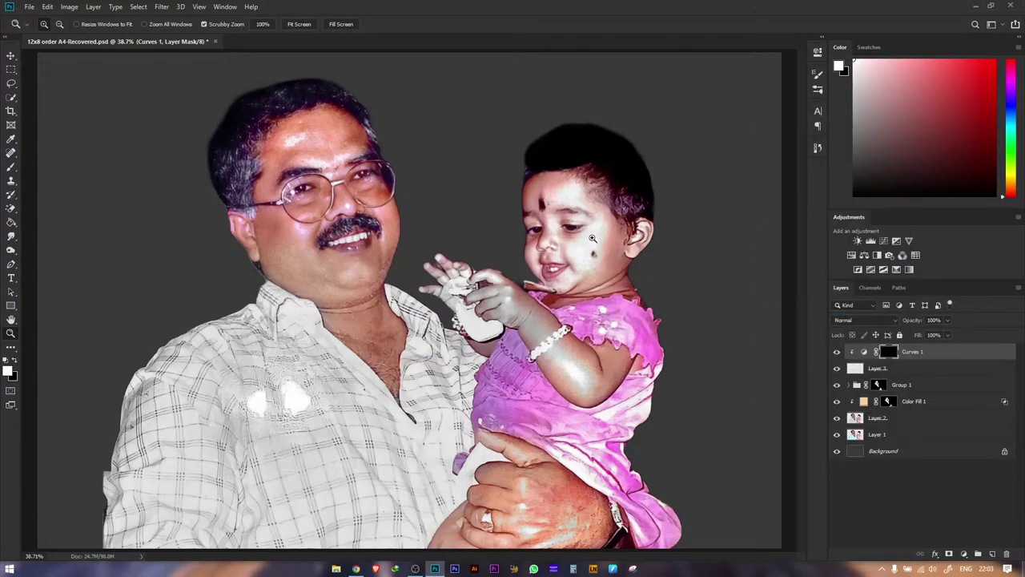
- Check the effect of Curves 1 on the child's face and merge it with Layer 3 into one layer
drag(593, 238, 772, 325)
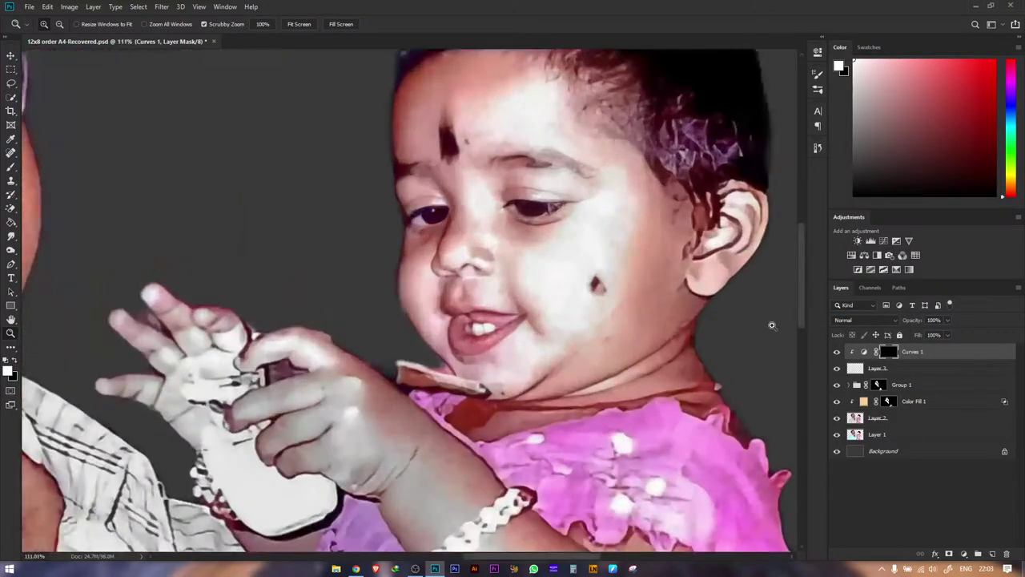
click(837, 353)
click(837, 352)
shift+click(890, 370)
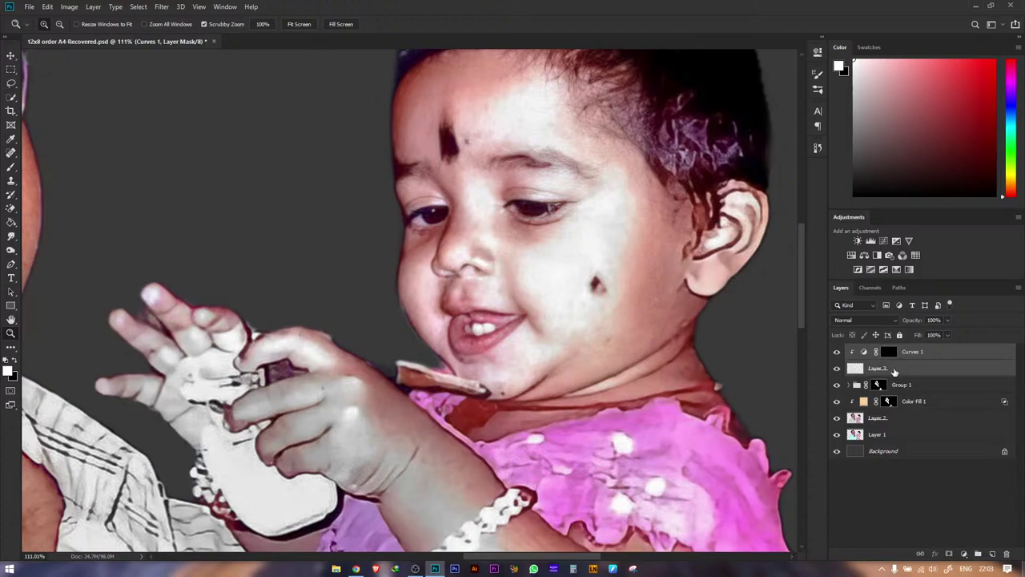
key(ctrl+e)
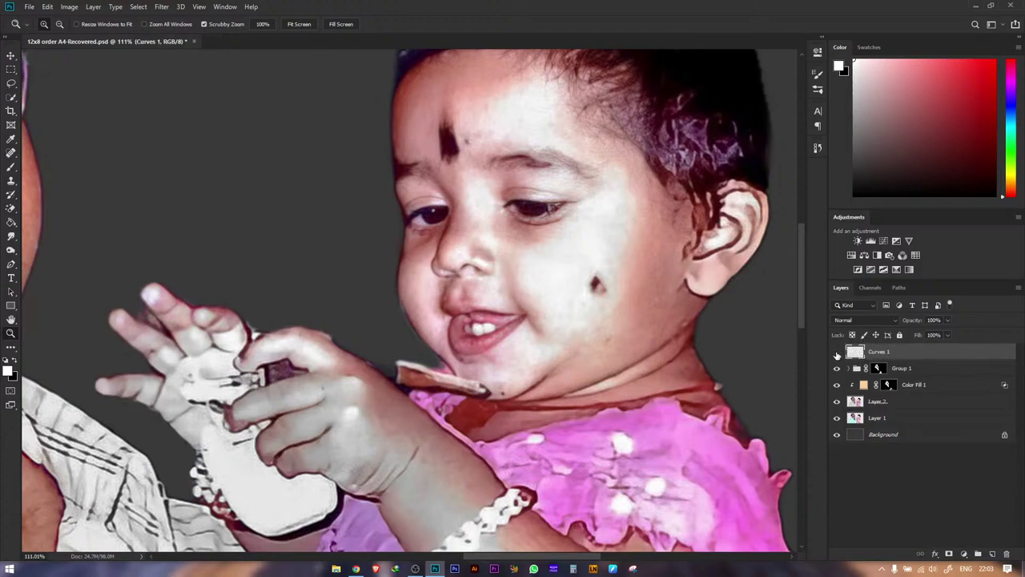
click(837, 352)
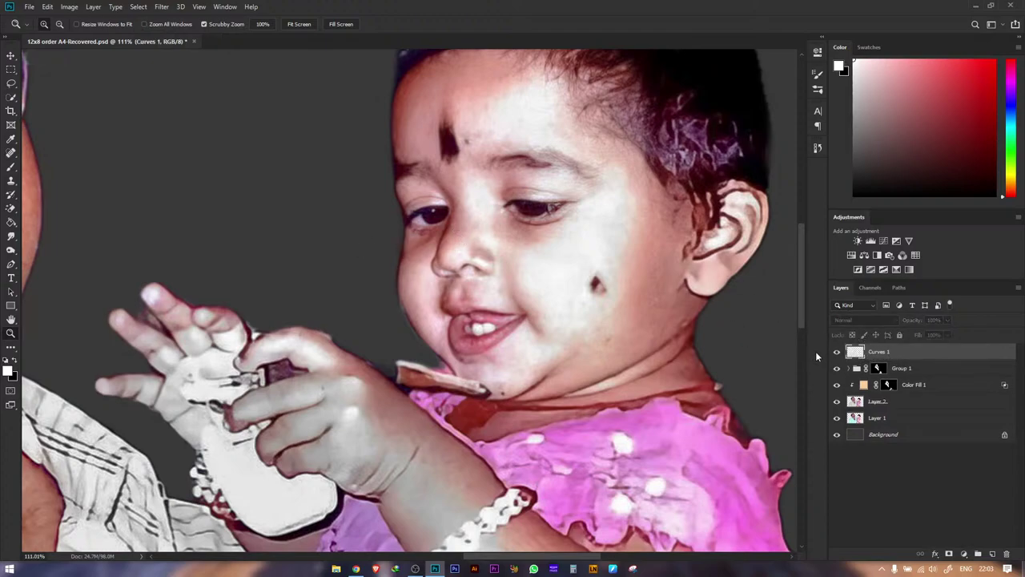
- Create a new layer above Curves 1 and paint sampled skin tone over the blown-out highlight on the child's cheek
click(990, 554)
scroll(659, 237, up, 2)
key(b)
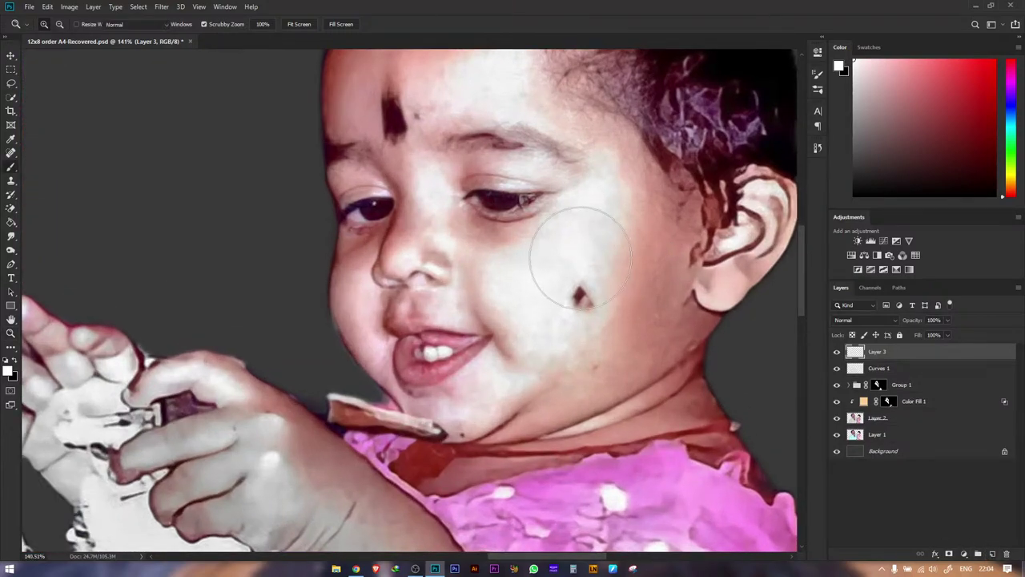
alt+click(622, 259)
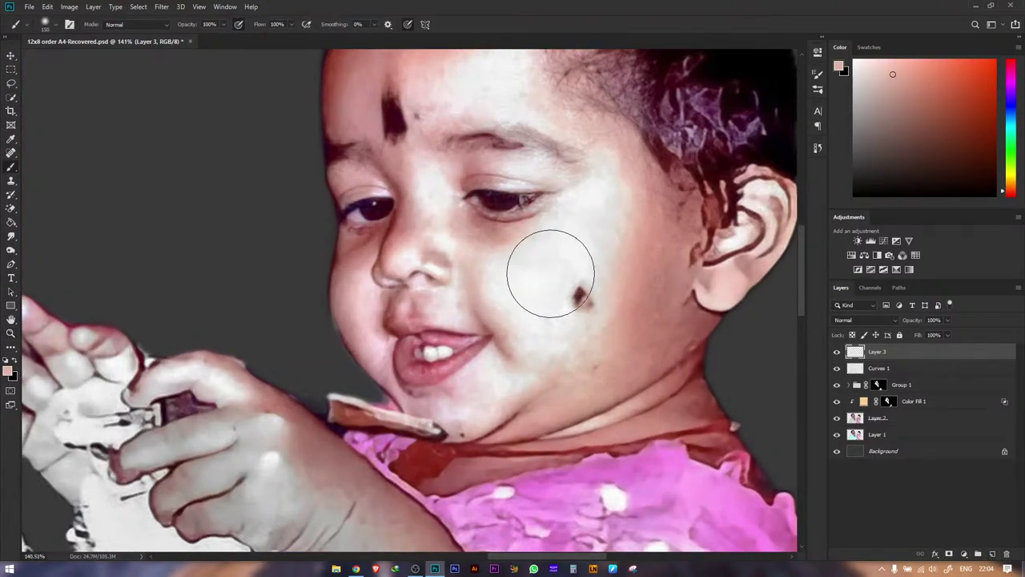
key(bracketleft)
key(bracketleft)
key(bracketright)
drag(608, 249, 606, 231)
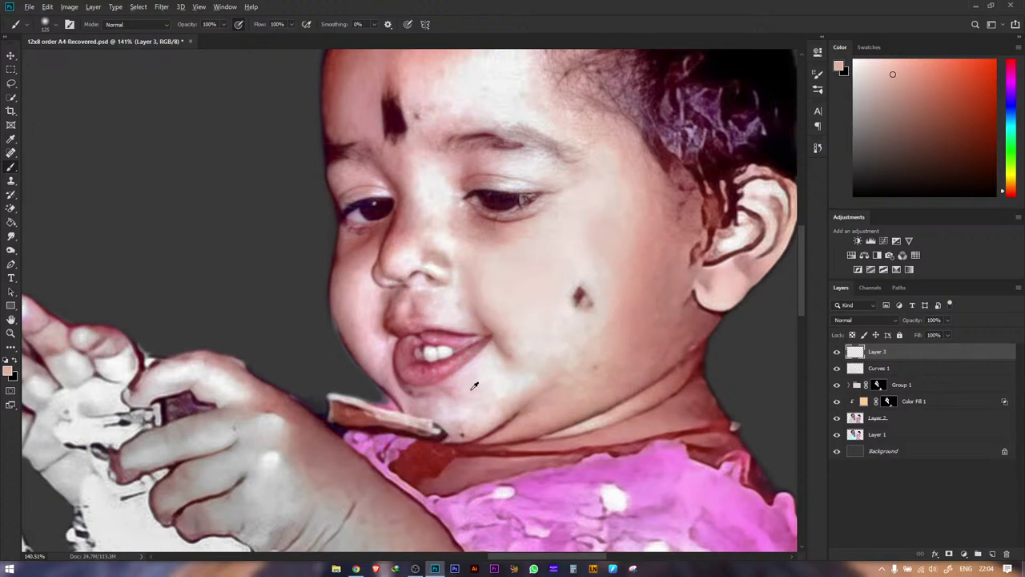
- Blend the child's cheek around the dark spot and toward the ear using skin tones sampled from the adjacent areas
alt+click(553, 394)
alt+click(617, 303)
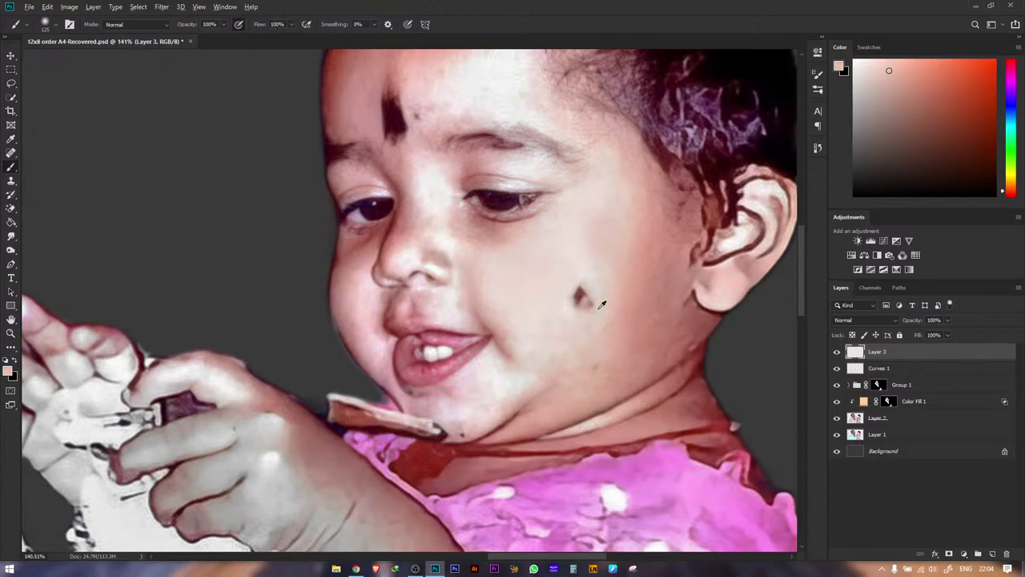
alt+click(601, 309)
alt+click(619, 305)
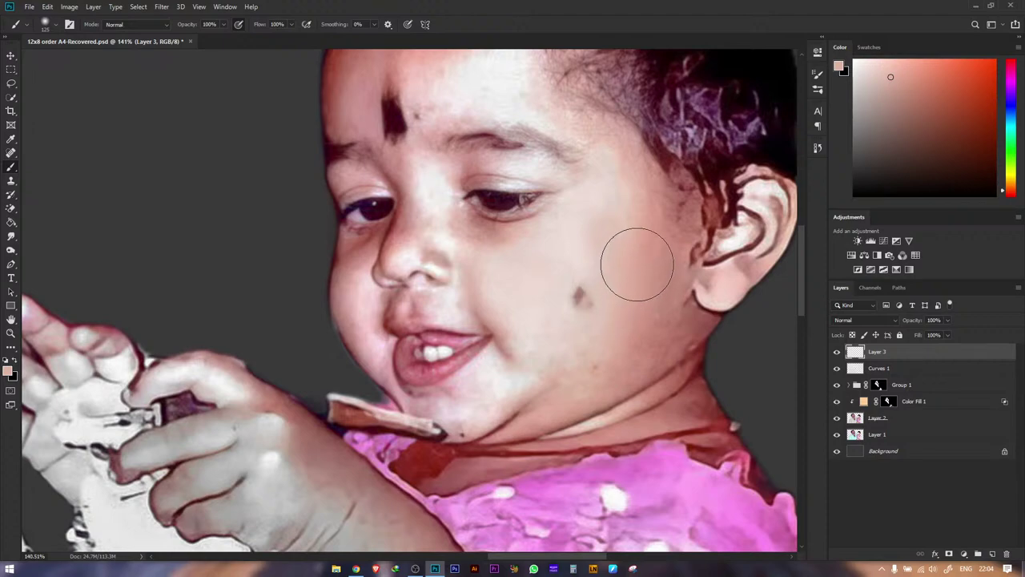
alt+click(655, 239)
alt+click(603, 232)
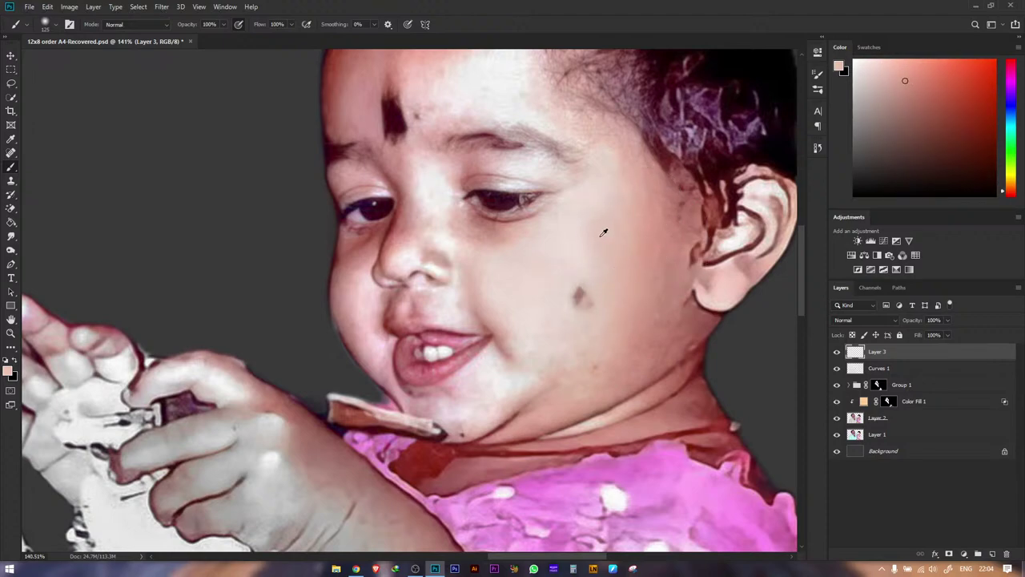
alt+click(612, 317)
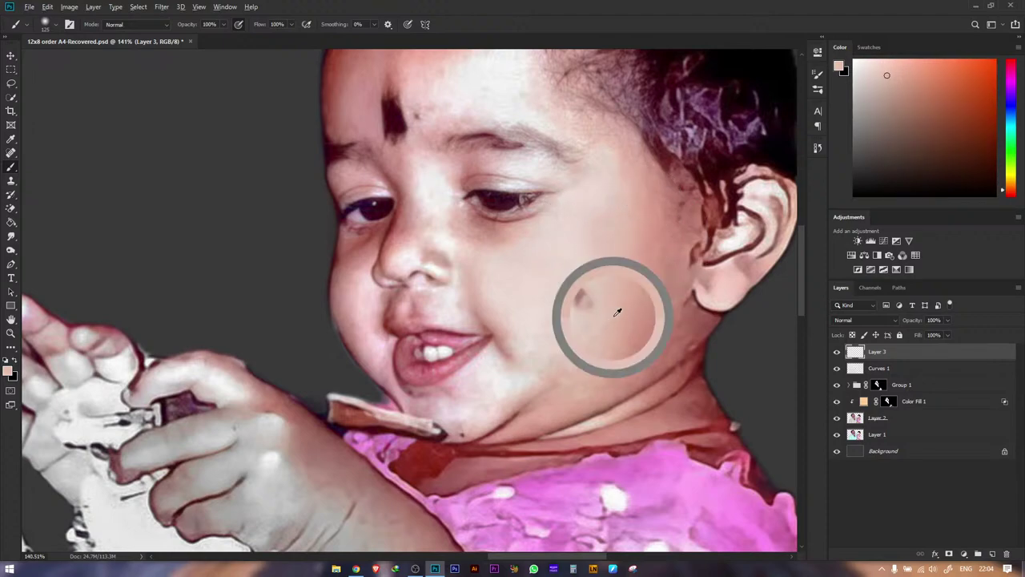
alt+click(510, 328)
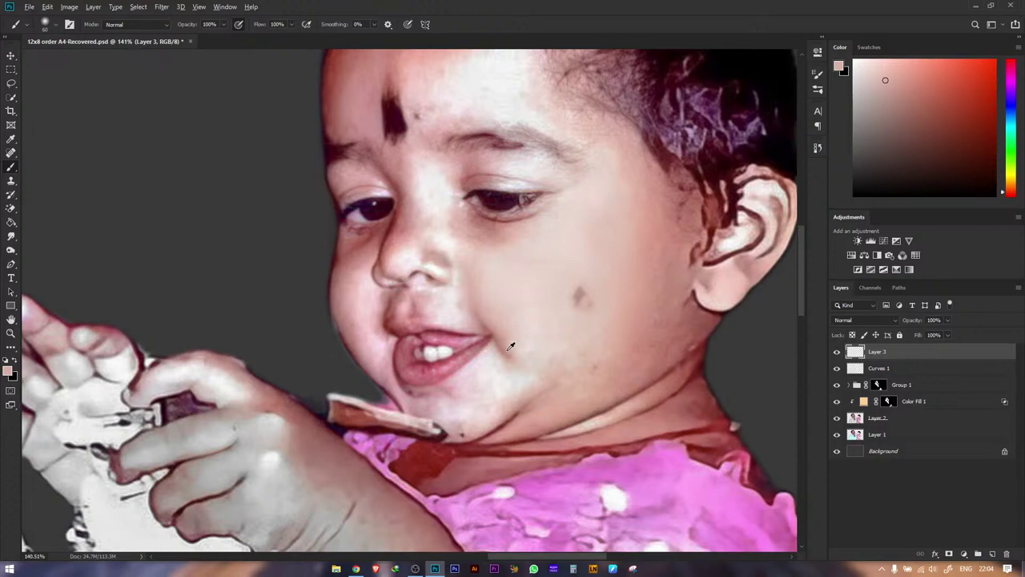
- Paint sampled skin tones over the bright patches beside the child's mouth and below the nose with a smaller brush
alt+click(504, 346)
key(bracketleft)
key(bracketleft)
key(bracketright)
key(bracketright)
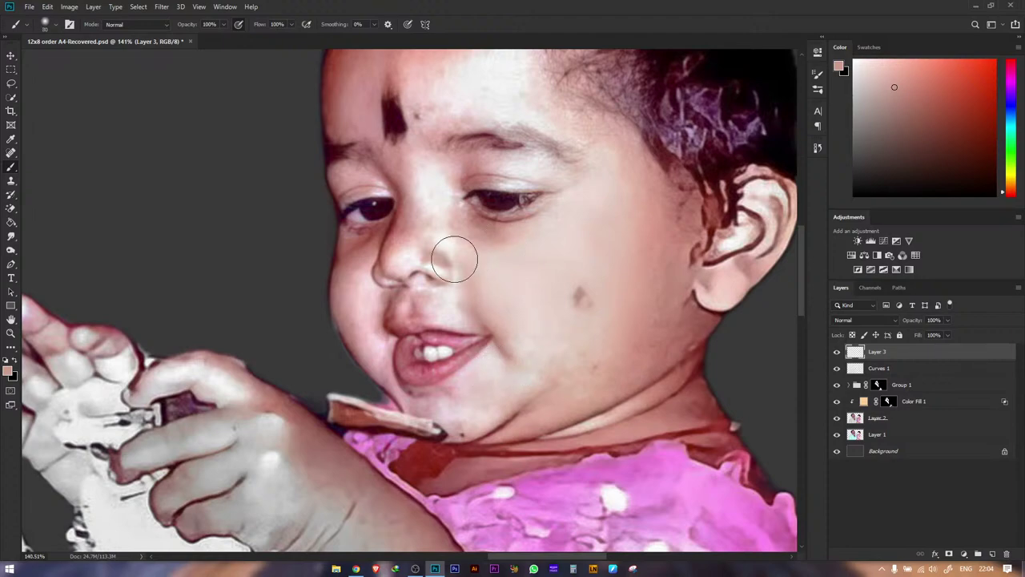
alt+click(434, 297)
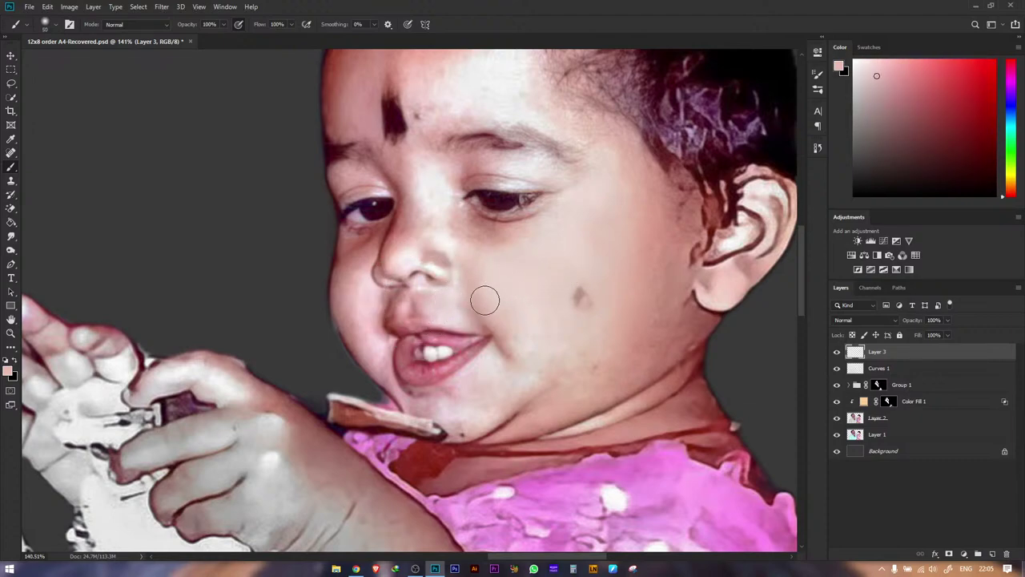
- Rotate the canvas view to -11° and compare the child's face with Layer 3 hidden and shown
key(z)
drag(485, 297, 456, 326)
key(r)
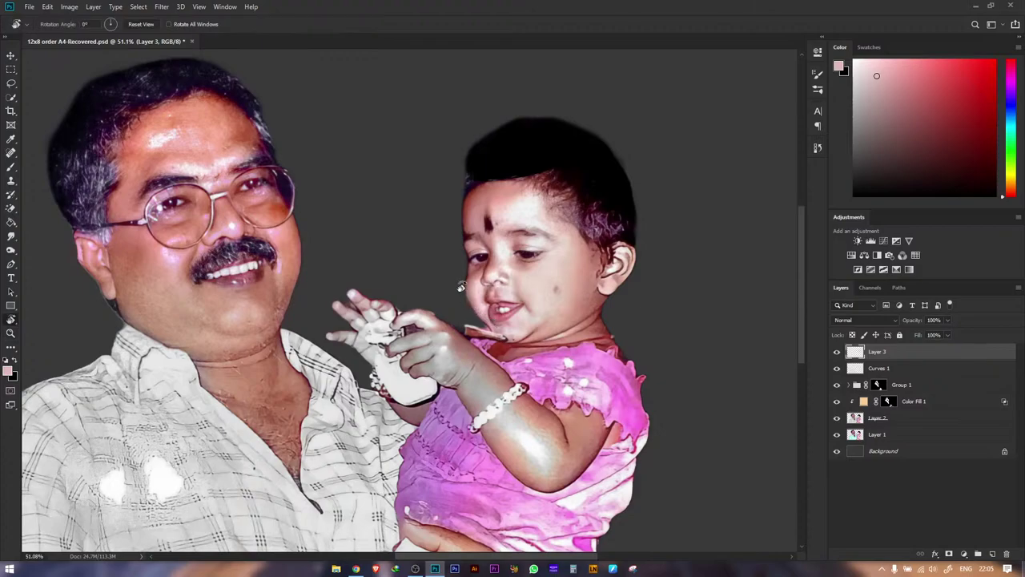
drag(504, 262, 529, 221)
key(Escape)
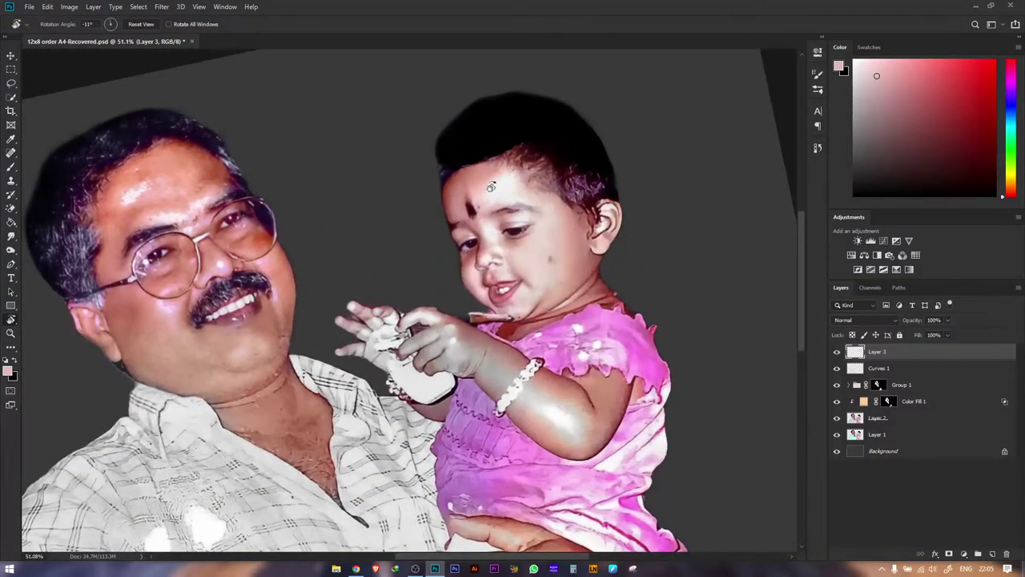
key(z)
drag(496, 186, 552, 188)
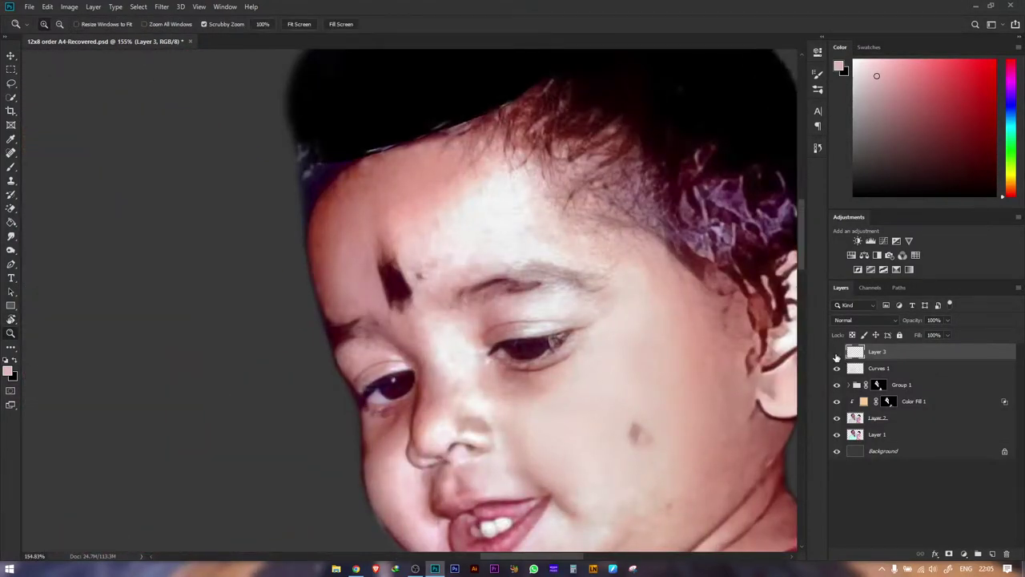
click(836, 353)
click(837, 353)
- Paint a sampled light pink skin tone over the forehead highlight beside the dark mark with a 90 px soft brush
click(354, 221)
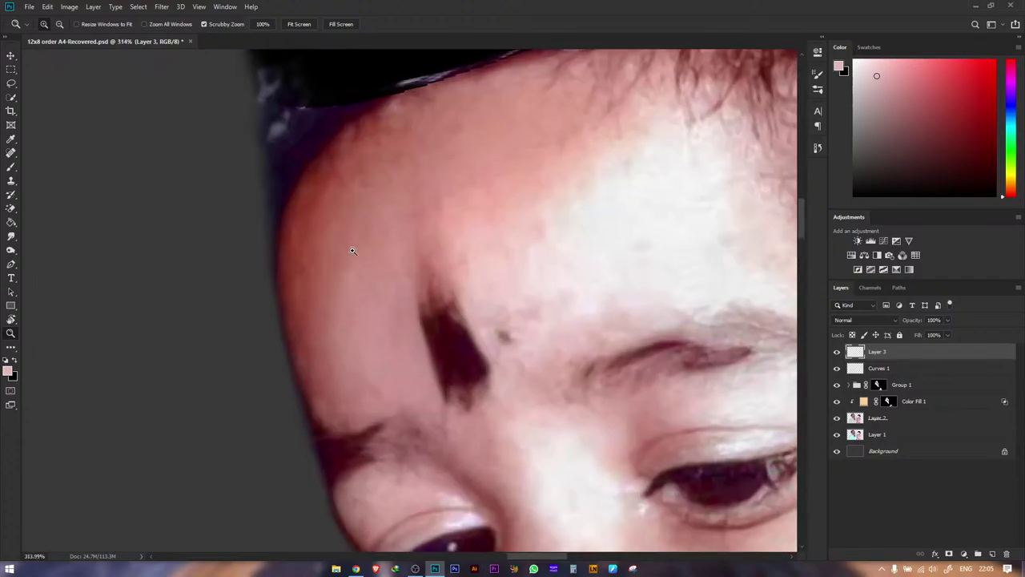
drag(444, 219, 240, 346)
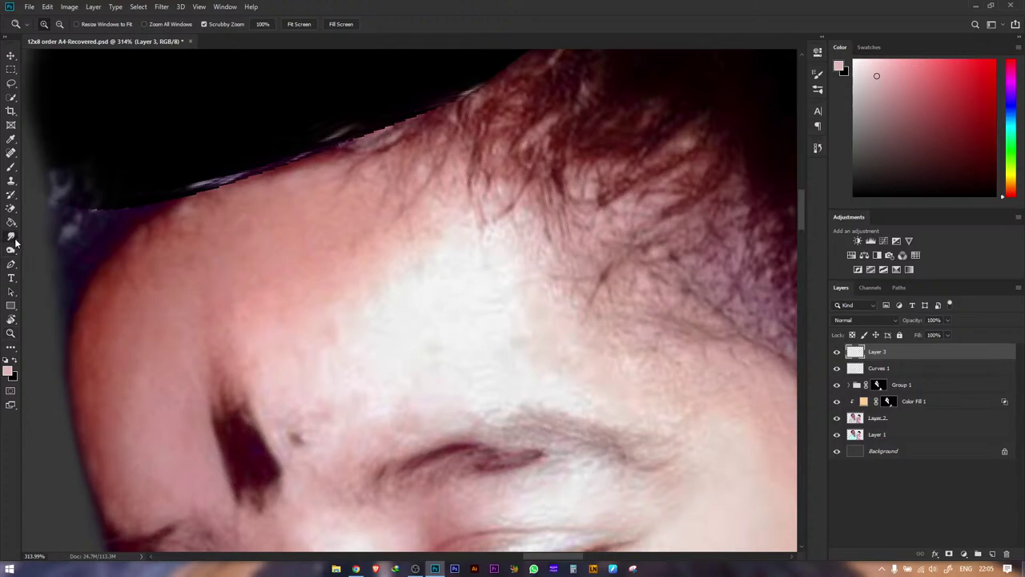
click(12, 166)
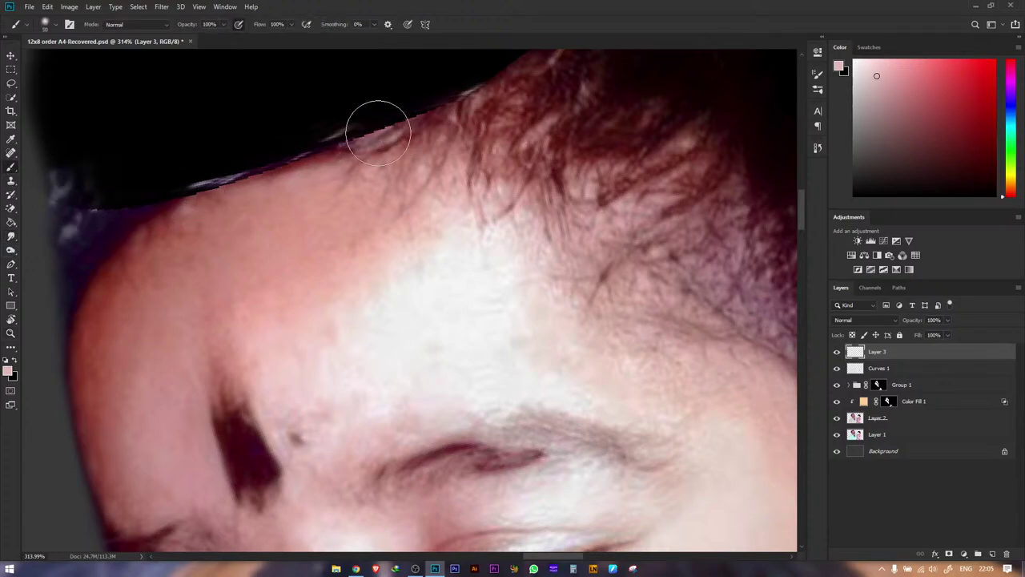
alt+click(325, 309)
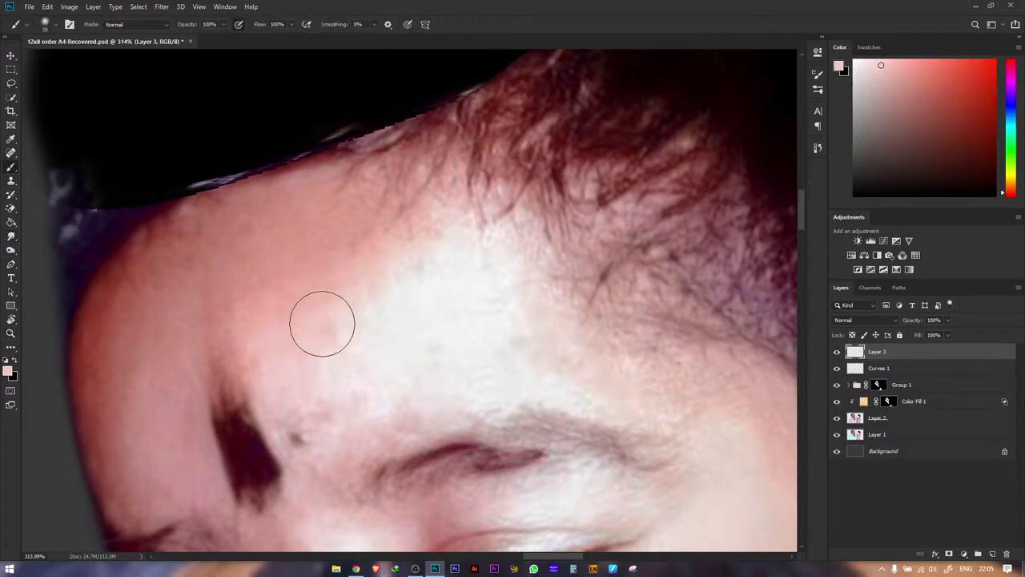
key(])
key(])
key(])
key(])
mouse_move(361, 296)
mouse_down()
mouse_move(412, 264)
mouse_move(426, 273)
mouse_move(338, 341)
mouse_up()
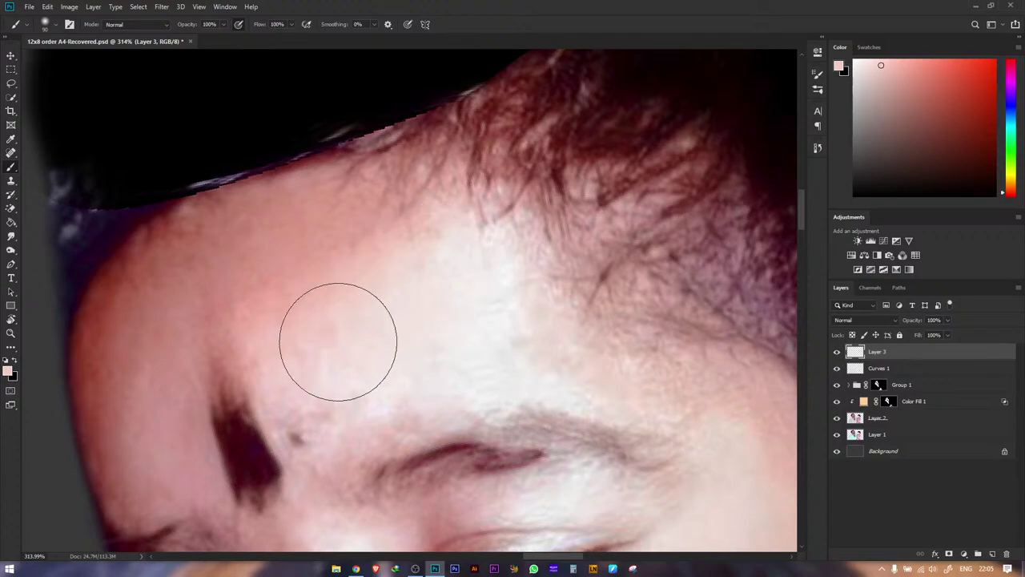
- Cover the forehead highlight toward the temple and above the inner eyebrow with freshly sampled skin tones
alt+click(625, 354)
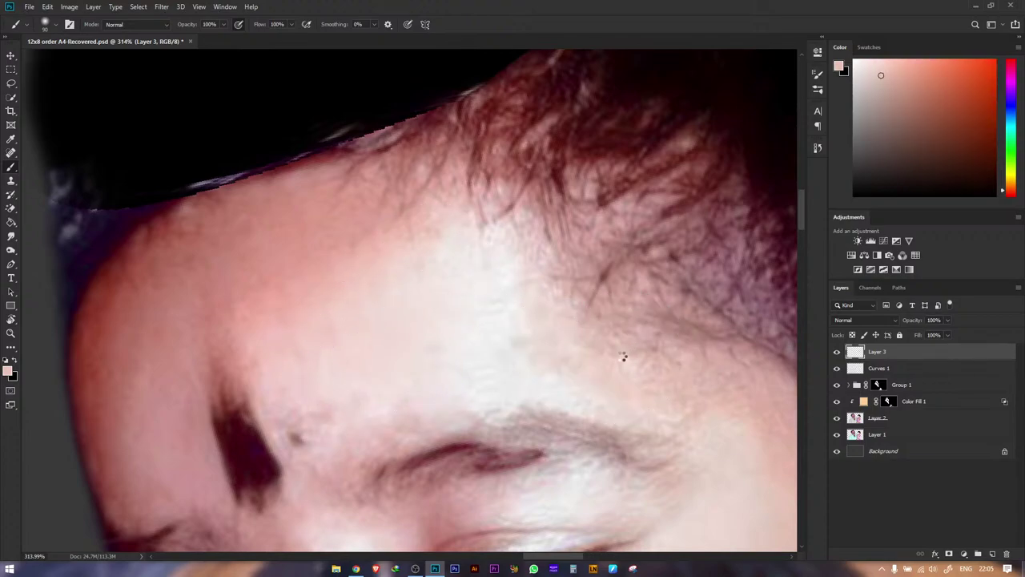
click(581, 353)
mouse_move(551, 341)
mouse_down()
mouse_move(515, 343)
mouse_move(521, 349)
mouse_move(516, 319)
mouse_up()
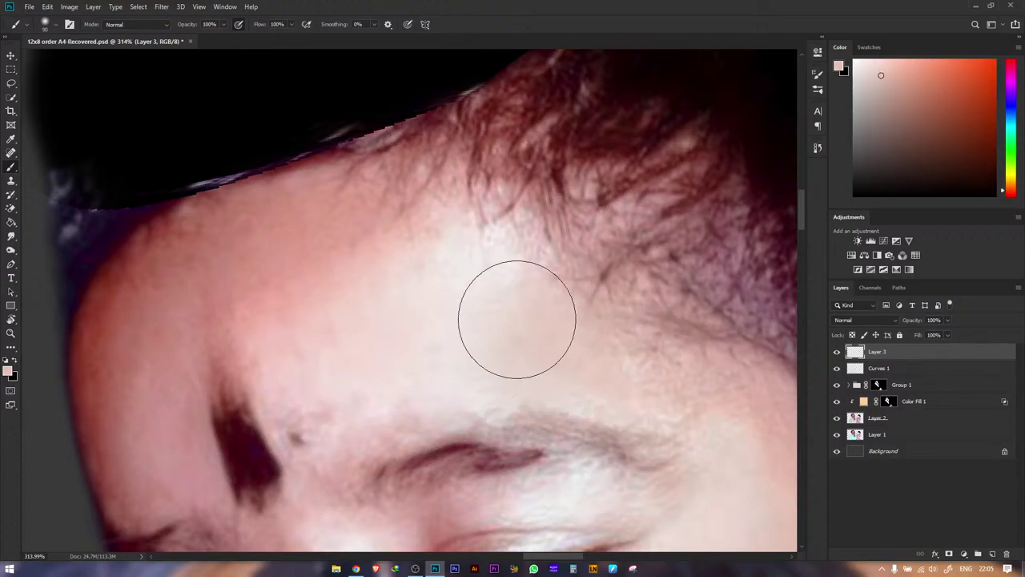
alt+click(550, 270)
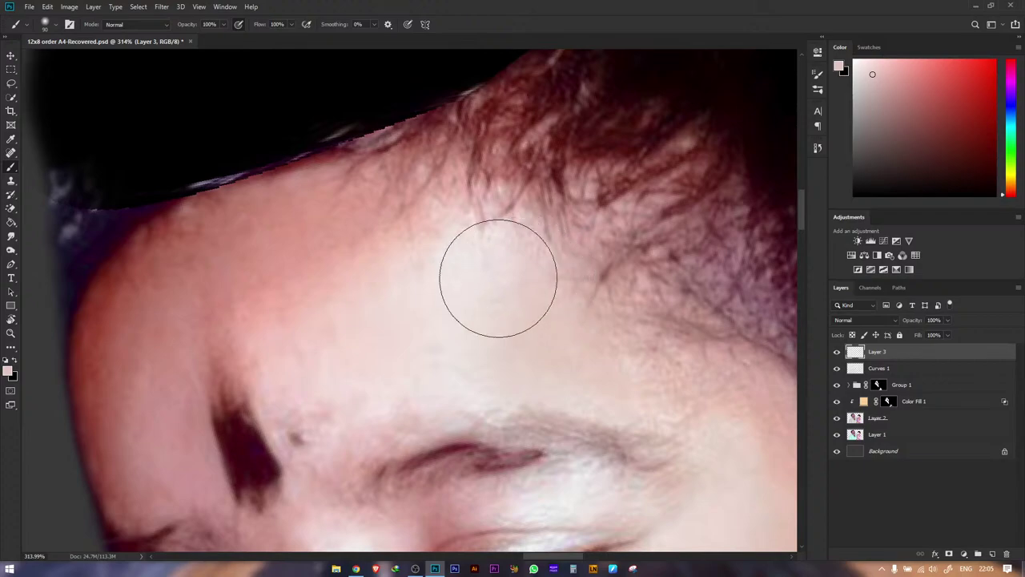
alt+click(344, 278)
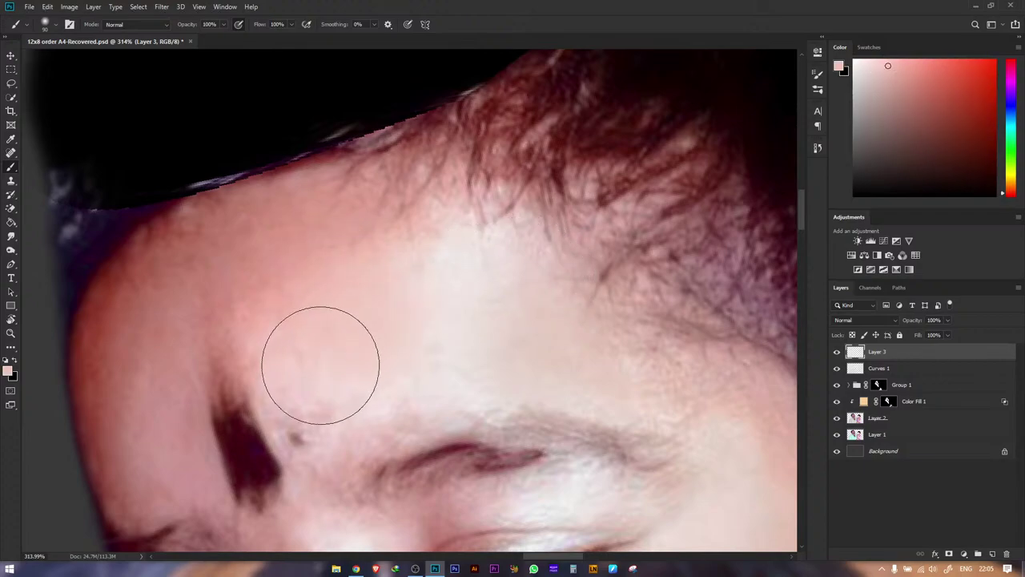
mouse_move(321, 365)
mouse_down()
mouse_move(345, 380)
mouse_move(324, 405)
mouse_move(334, 400)
mouse_up()
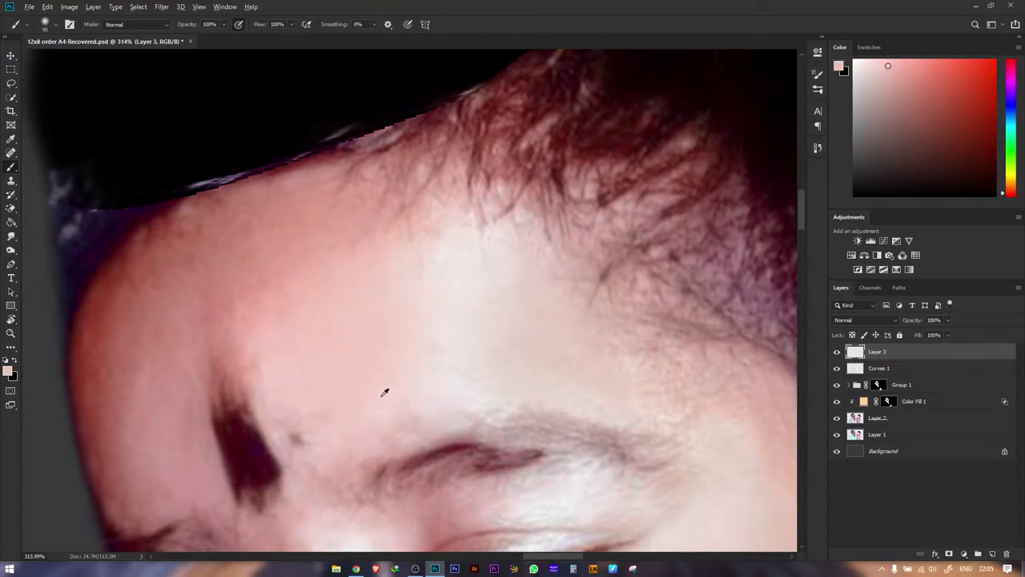
- Soften the bright patches above the eyebrow and below the hairline with sampled pink tones and a 50 px brush
alt+click(381, 430)
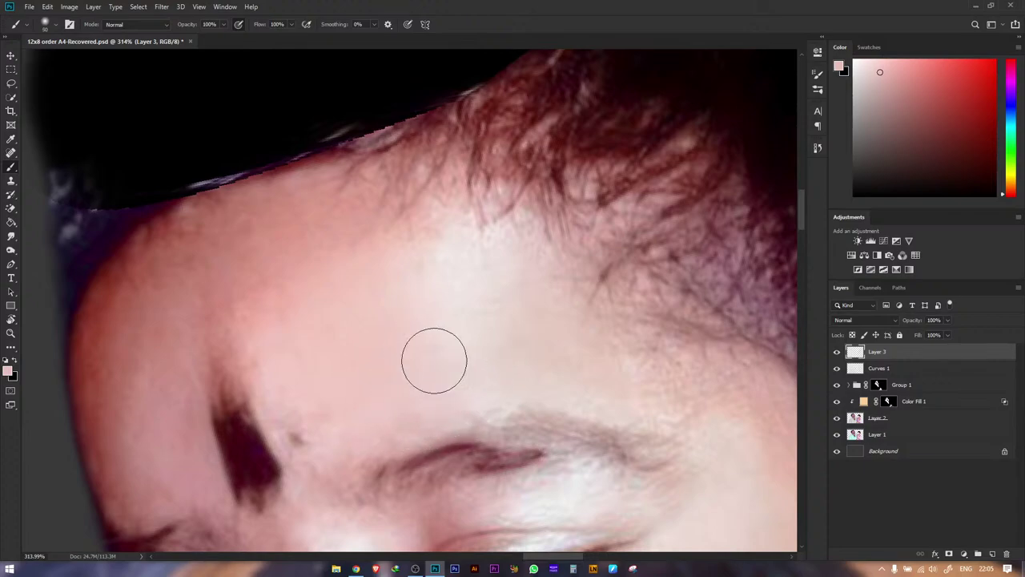
alt+click(379, 228)
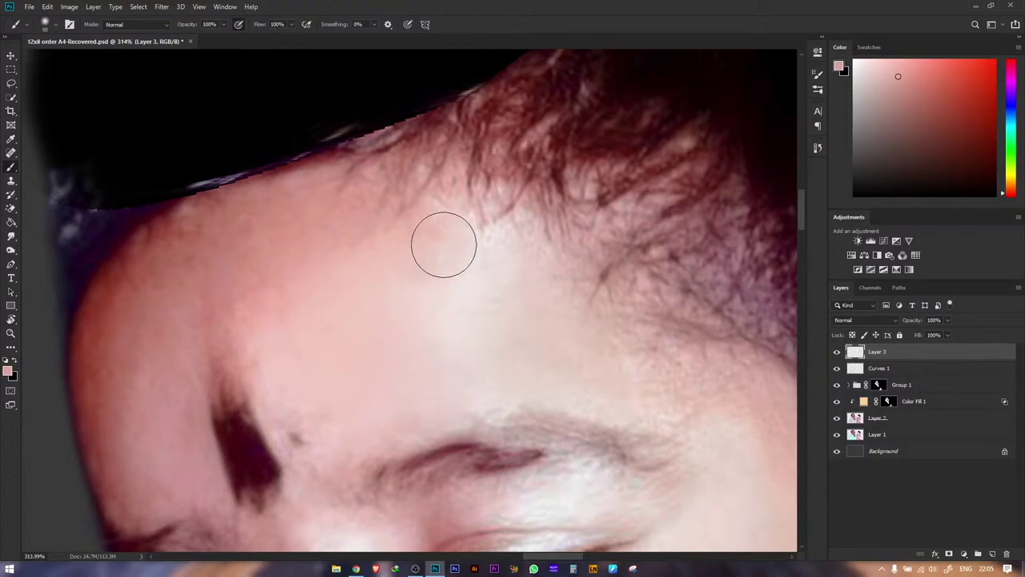
key(bracketright)
key(bracketleft)
key(bracketleft)
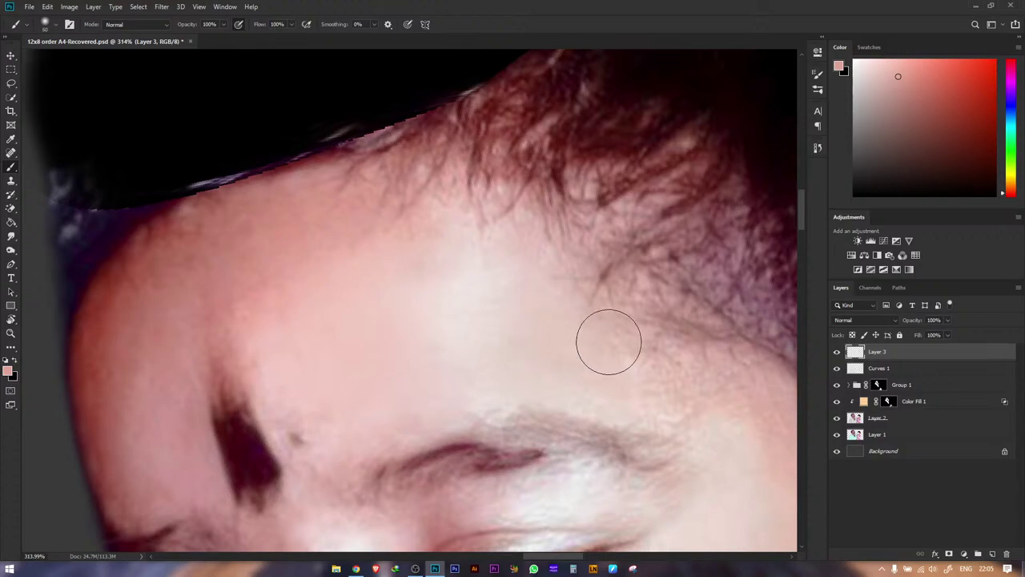
- Even out the centre of the forehead with sampled light and pink skin tones, enlarging the brush to 90 px
alt+click(484, 384)
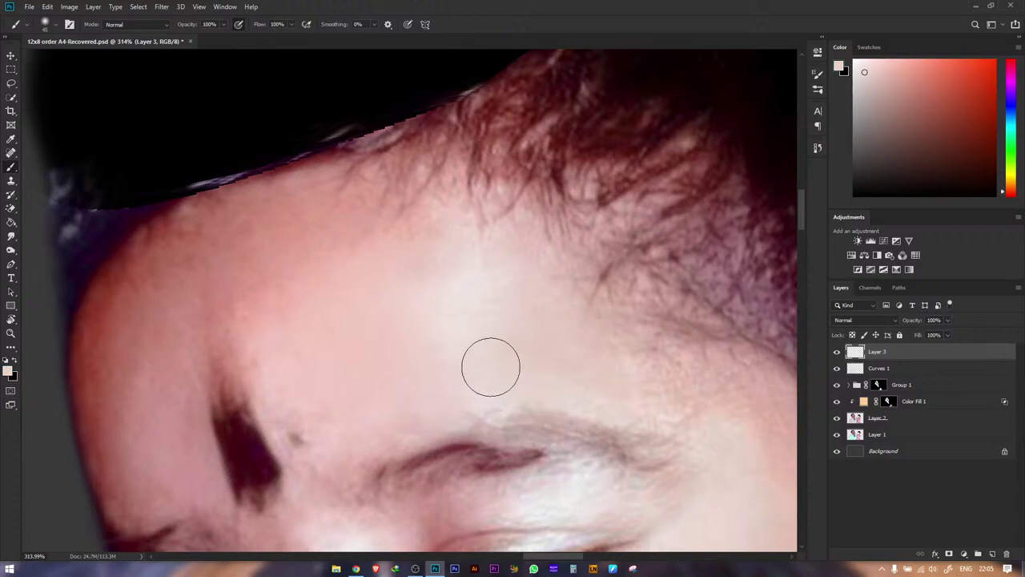
key(bracketright)
key(bracketright)
key(bracketright)
alt+click(318, 235)
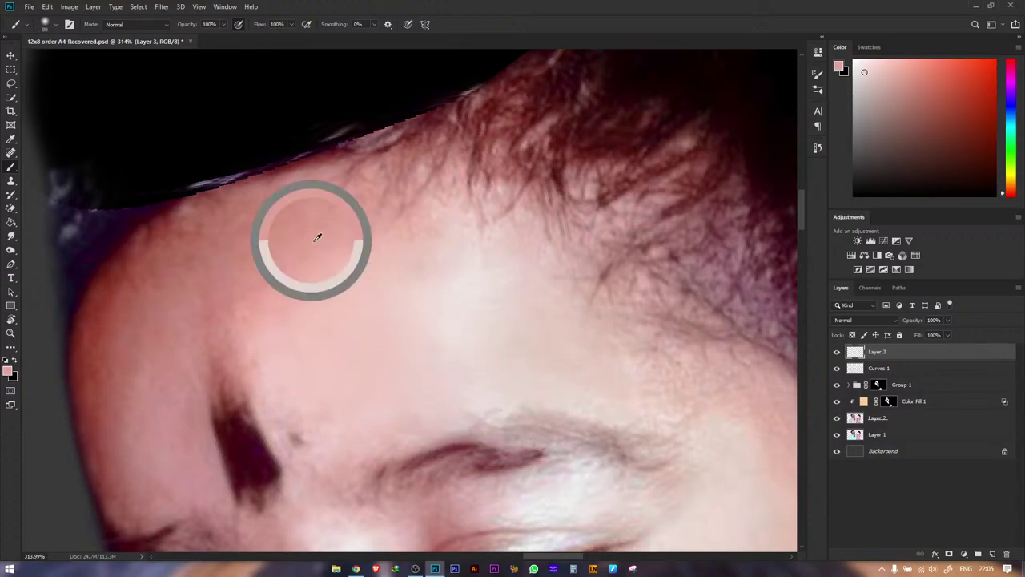
mouse_move(328, 310)
mouse_down()
mouse_move(321, 348)
mouse_move(344, 372)
mouse_move(460, 361)
mouse_move(446, 287)
mouse_move(482, 260)
mouse_move(542, 332)
mouse_move(623, 370)
mouse_move(567, 361)
mouse_move(475, 316)
mouse_move(421, 316)
mouse_move(463, 346)
mouse_move(408, 340)
mouse_up()
- Paint sampled skin tones under the child's eye and along the side of the nose with a 60 px brush
key(z)
scroll(442, 382, up, 7)
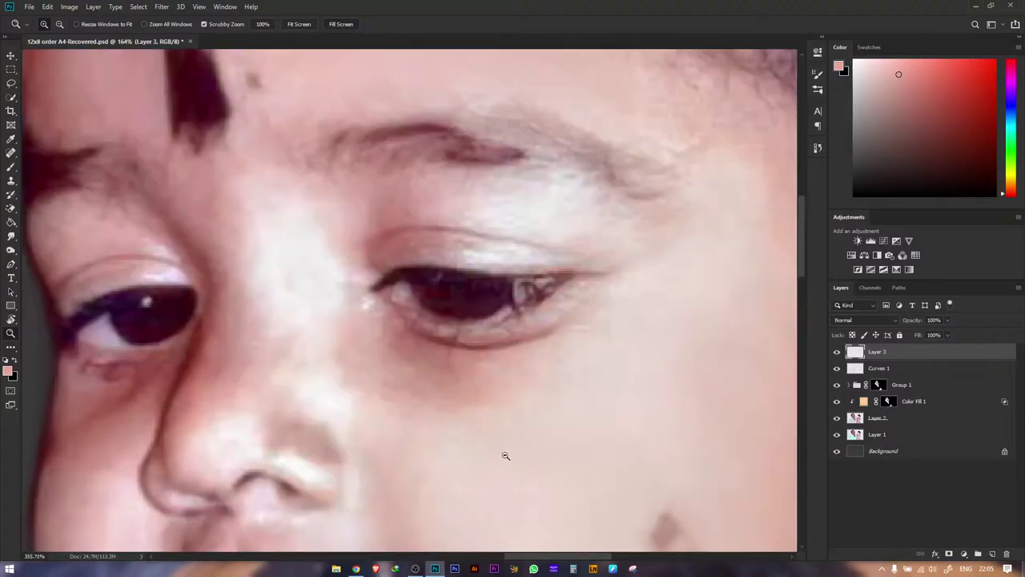
click(11, 165)
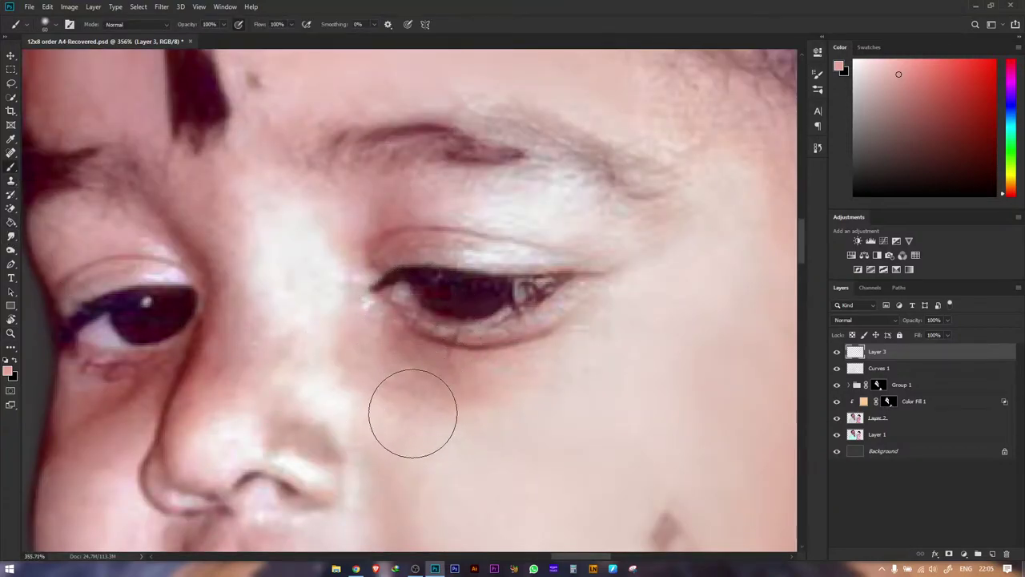
alt+click(473, 401)
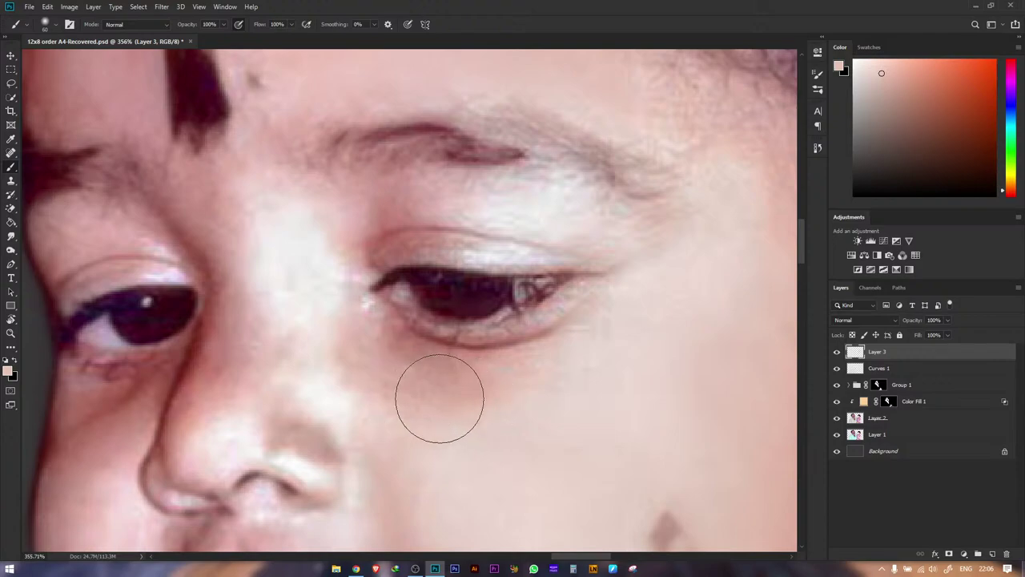
alt+click(324, 314)
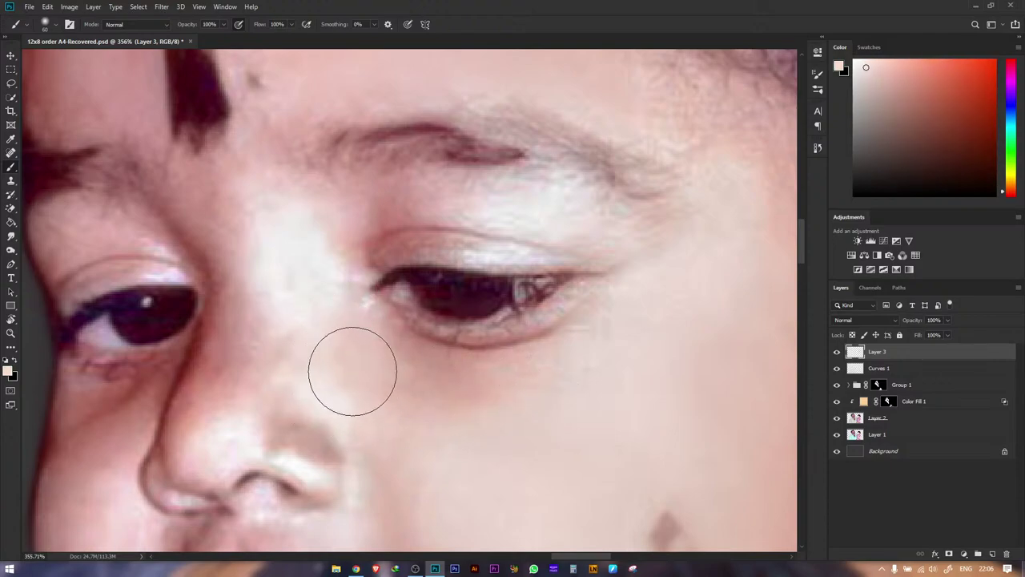
- Paint sampled pink tones along the child's nose with a 45 px brush and lighten the nostril wing with a 25 px brush
alt+click(216, 387)
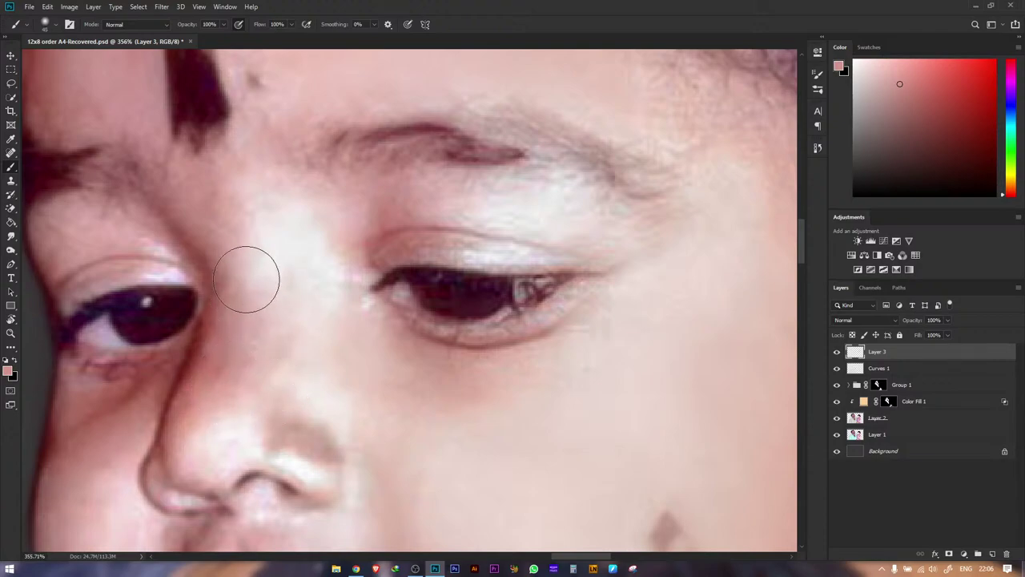
alt+click(237, 231)
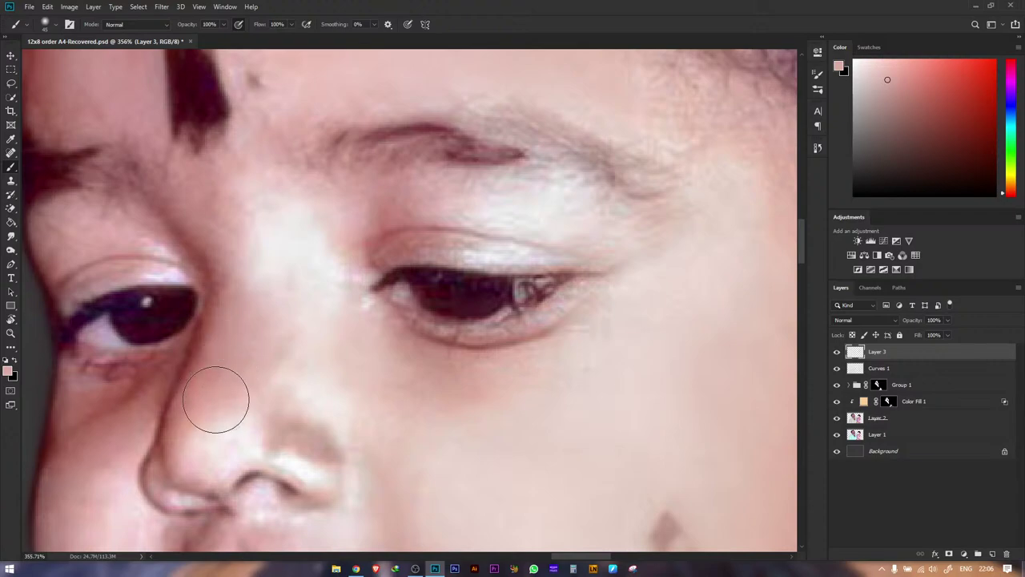
alt+click(324, 399)
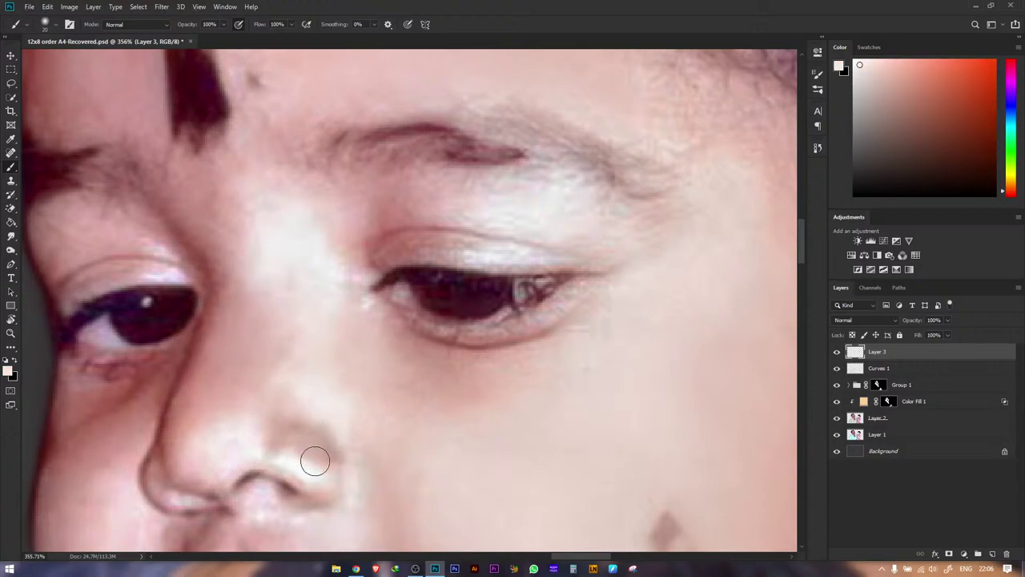
key(])
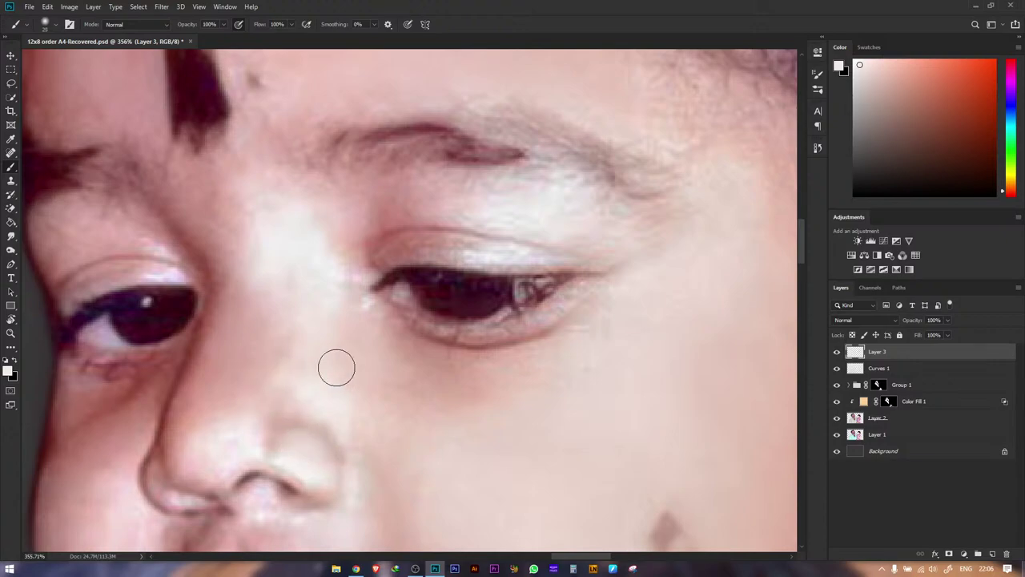
- Shade the lower part of the child's earlobe with sampled pinkish skin tones and a 25 px brush
key(z)
drag(370, 357, 156, 357)
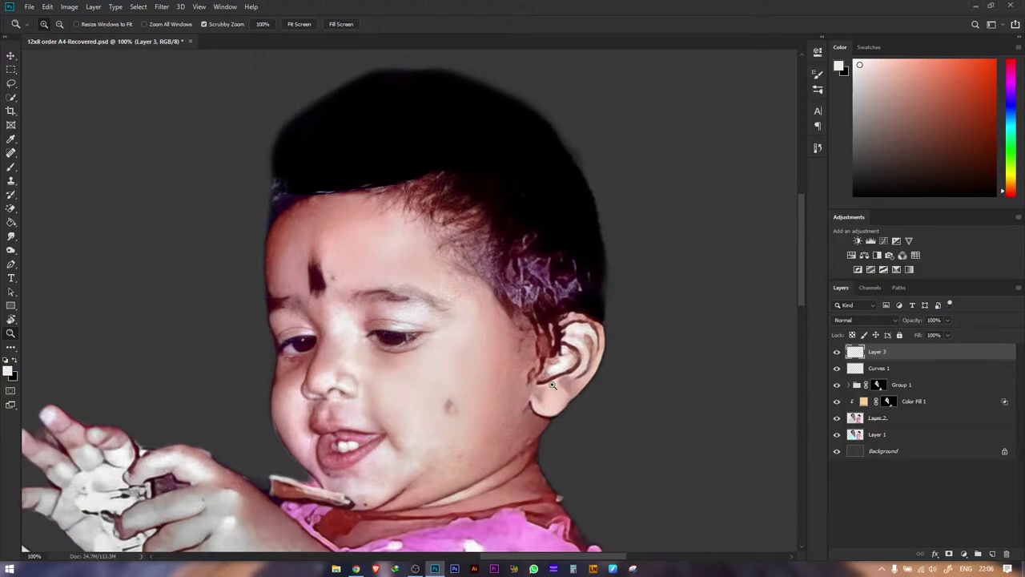
drag(607, 384, 673, 379)
key(b)
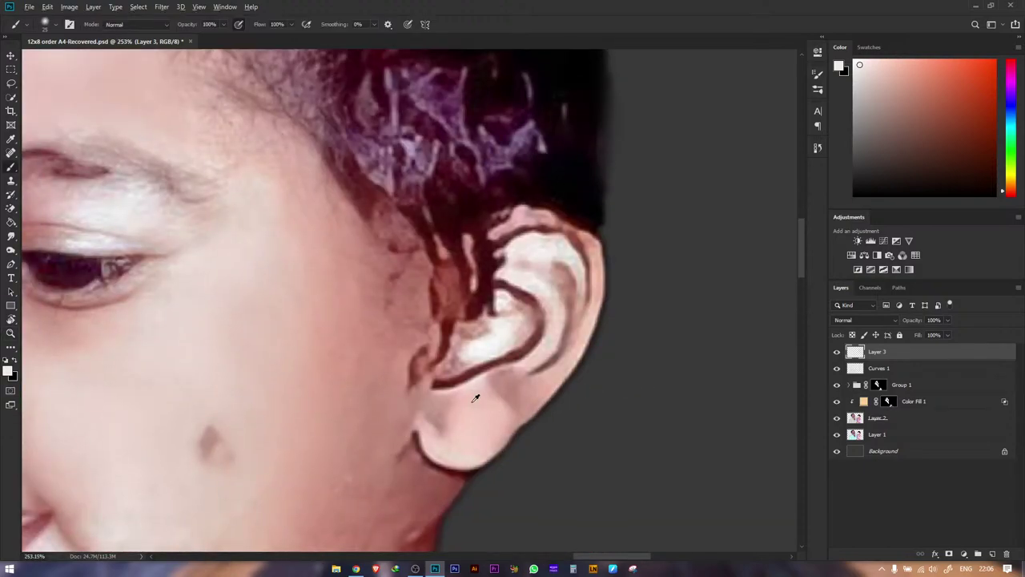
alt+click(440, 409)
mouse_move(445, 447)
mouse_down()
mouse_move(488, 443)
mouse_move(471, 456)
mouse_move(516, 427)
mouse_move(479, 450)
mouse_move(446, 452)
mouse_move(483, 453)
mouse_up()
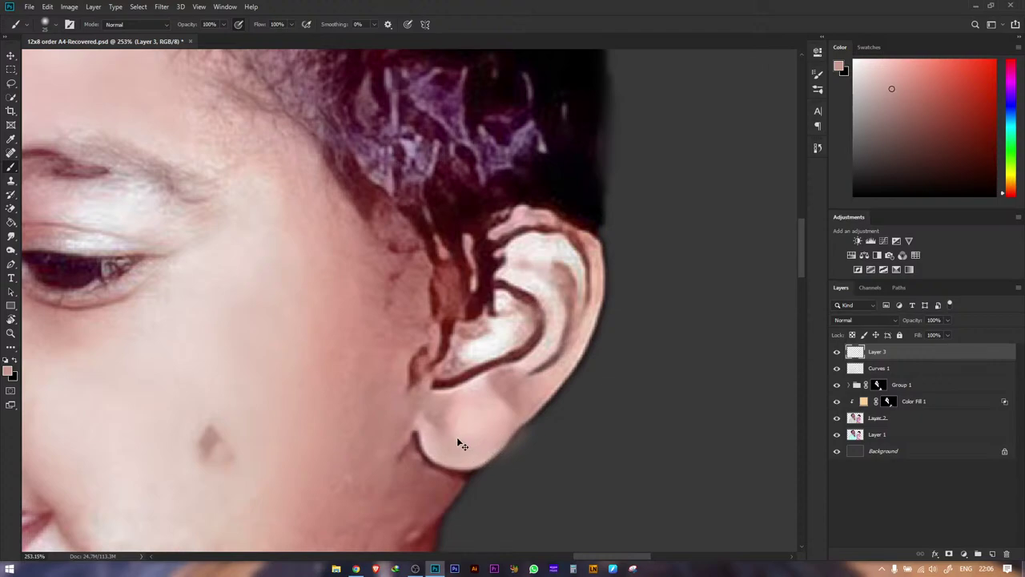
key(ctrl+z)
mouse_move(435, 454)
mouse_down()
mouse_move(493, 434)
mouse_move(459, 446)
mouse_up()
alt+click(510, 399)
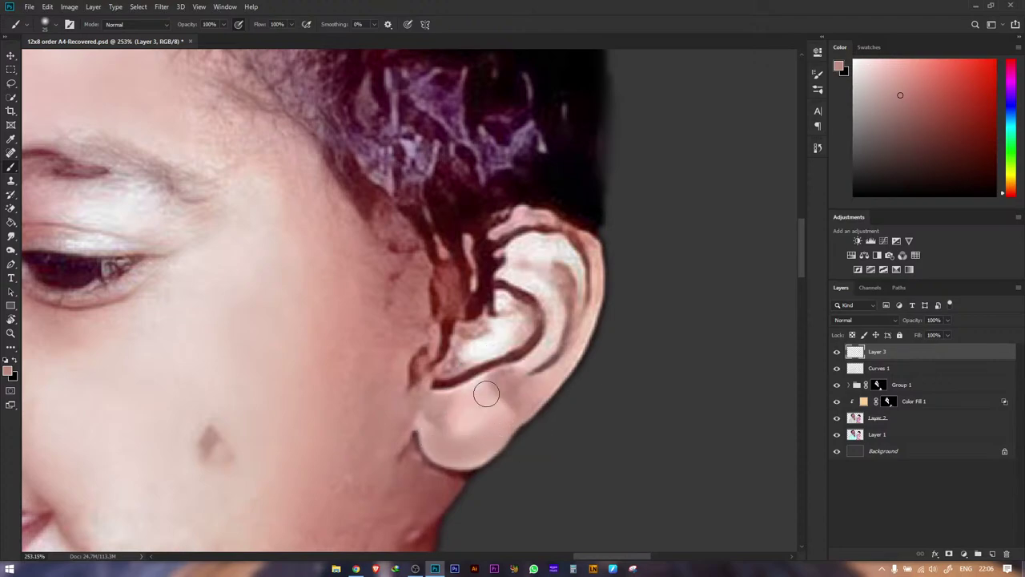
- Paint a sampled light pink tone along the skin below the ear's dark inner crease with a 10 px brush
key(z)
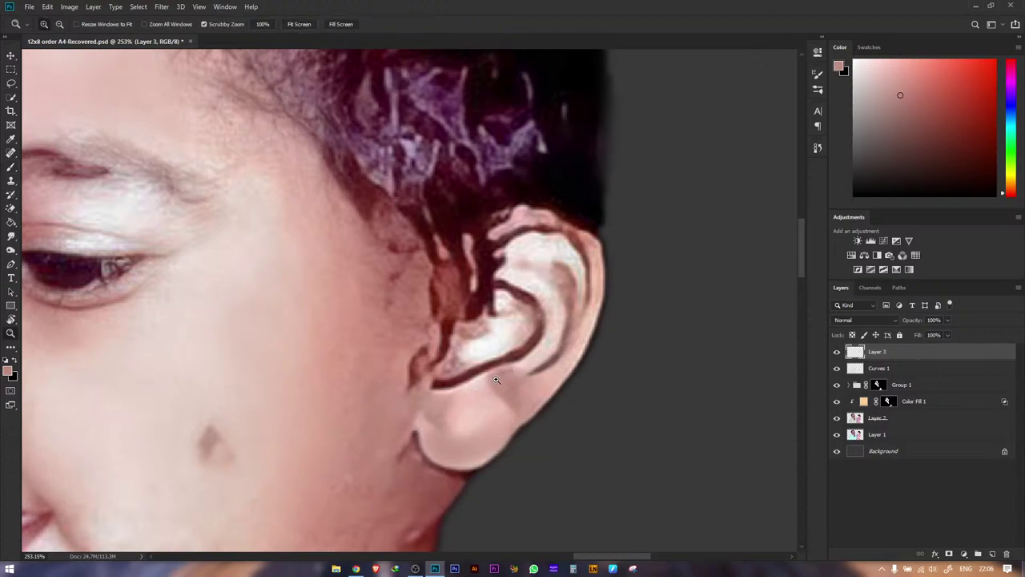
key(b)
alt+click(535, 367)
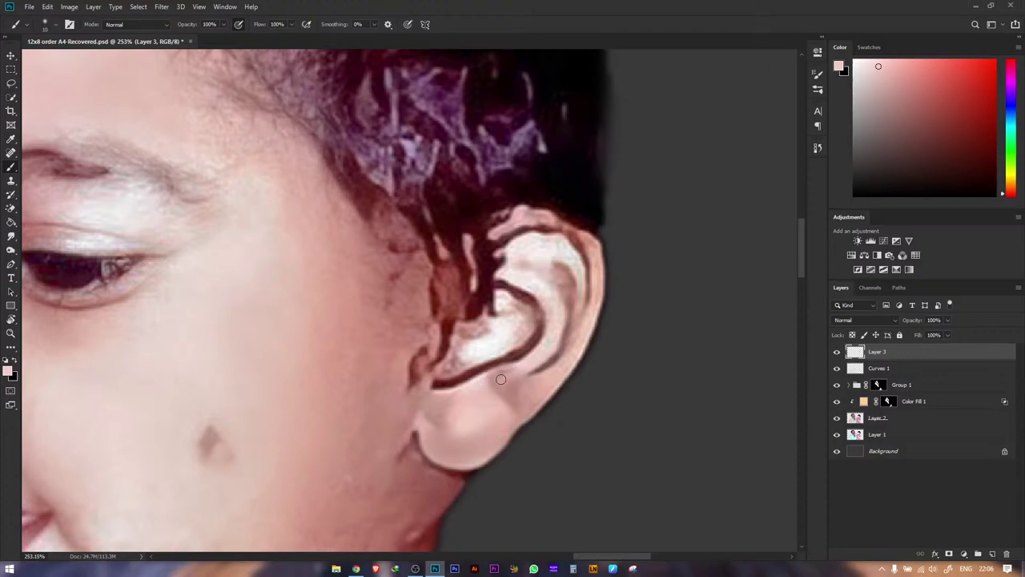
drag(499, 375, 547, 352)
alt+click(553, 306)
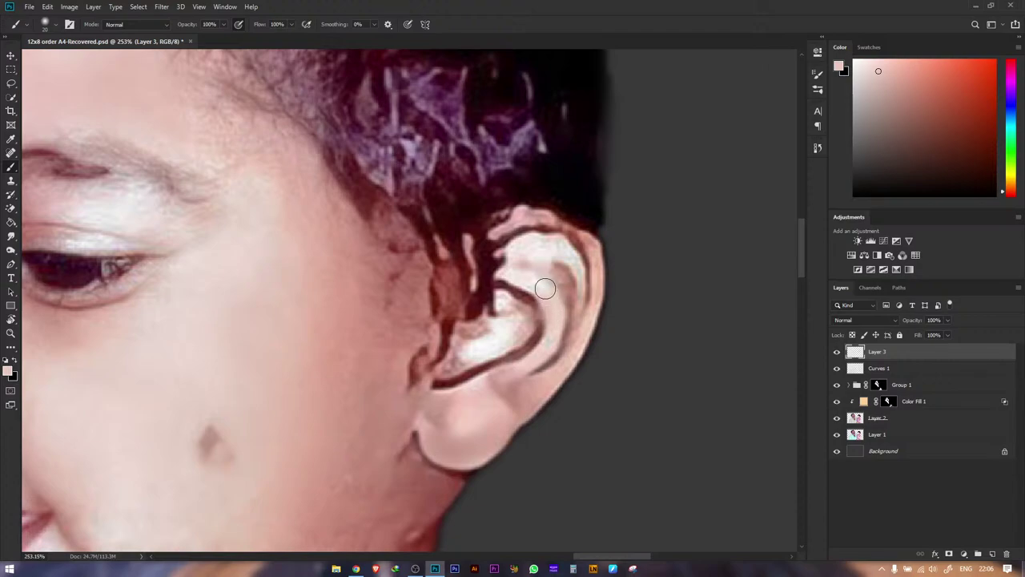
- Shade the ear's inner ridge and the edge of its hollow with sampled brownish pink tones and a 20 px brush
key(x)
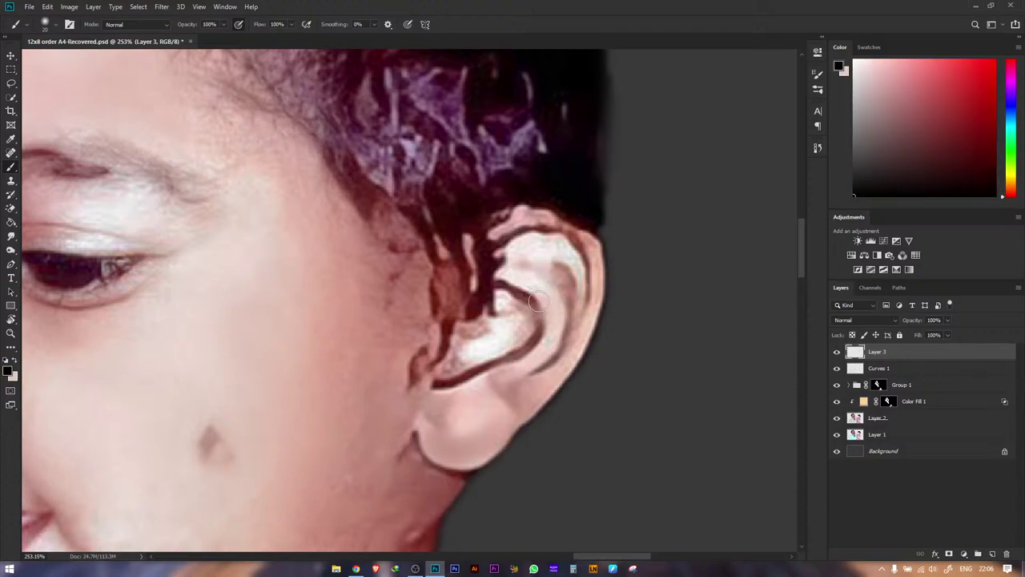
alt+click(571, 290)
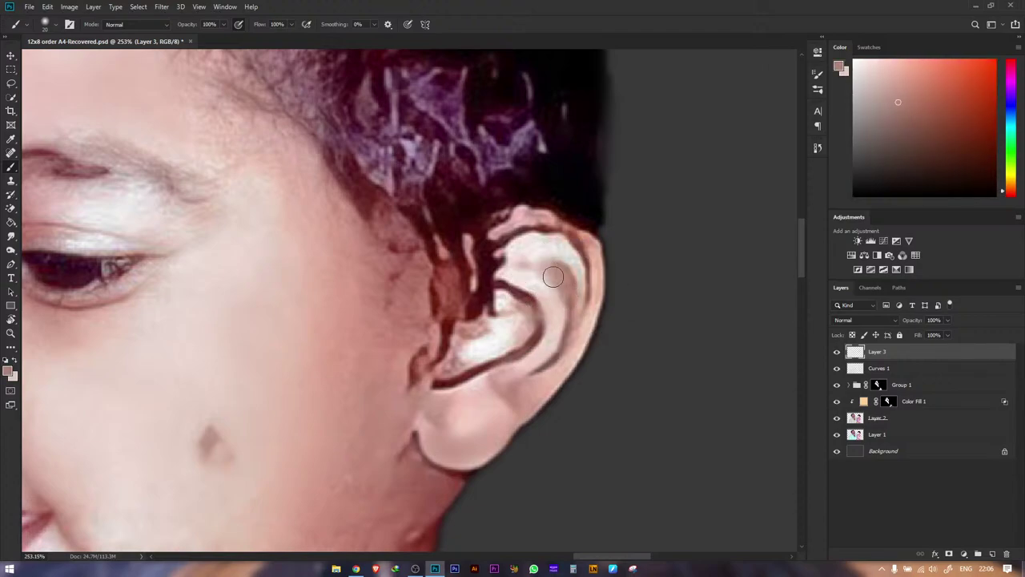
mouse_move(548, 273)
mouse_down()
mouse_move(533, 320)
mouse_move(505, 323)
mouse_move(515, 299)
mouse_move(529, 324)
mouse_move(510, 344)
mouse_up()
alt+click(524, 297)
alt+click(474, 347)
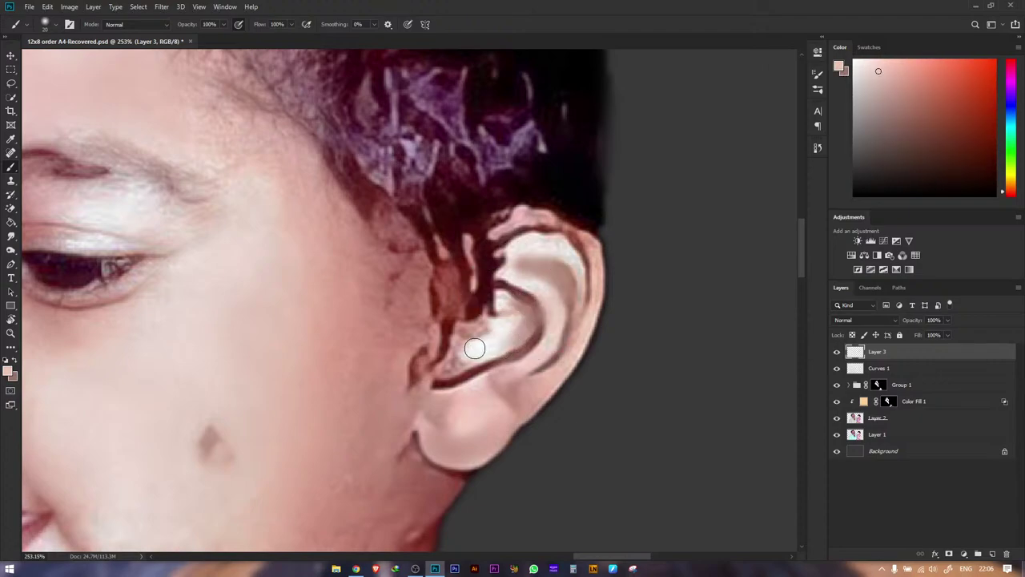
- Smooth the bright hollow of the ear with sampled light tones and darken its inner rim with a sampled brownish tone
alt+click(478, 348)
drag(466, 354, 500, 335)
alt+click(513, 309)
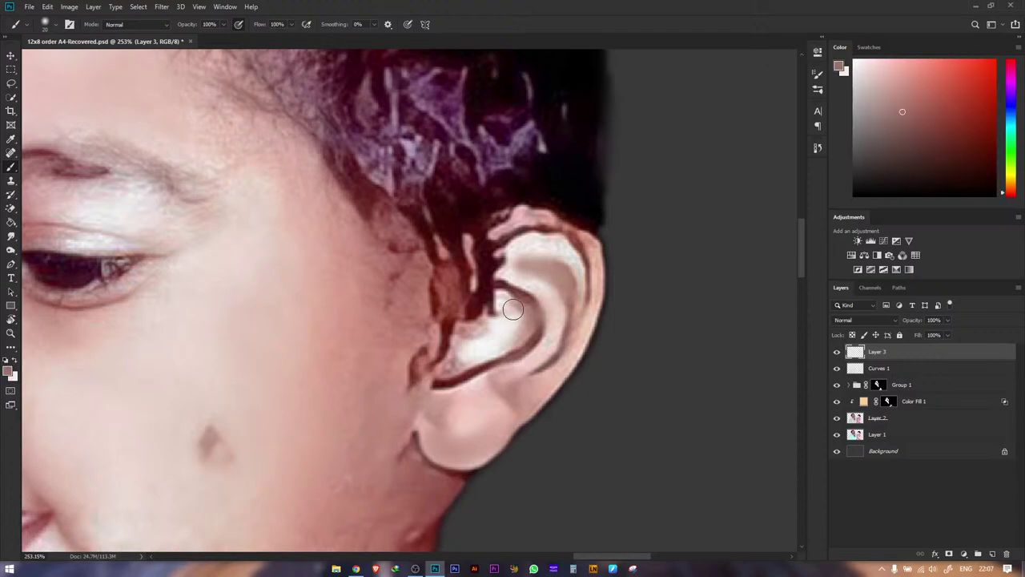
alt+click(522, 294)
mouse_move(511, 297)
mouse_down()
mouse_move(532, 309)
mouse_move(517, 342)
mouse_up()
- Soften the hard dark line below the ear hollow with sampled pink and repaint the crease in sampled dark red
alt+click(470, 361)
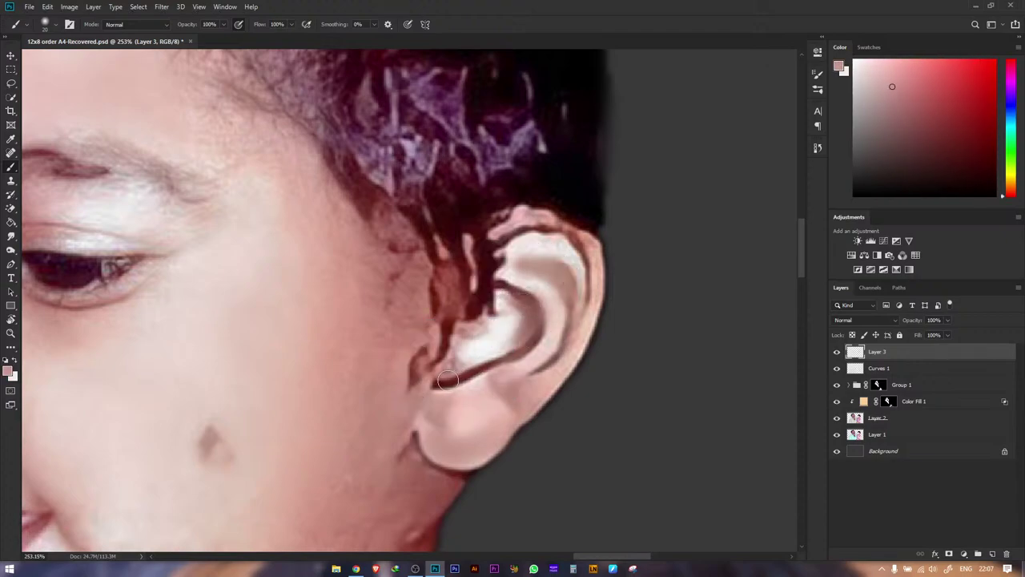
drag(448, 378, 488, 362)
alt+click(448, 378)
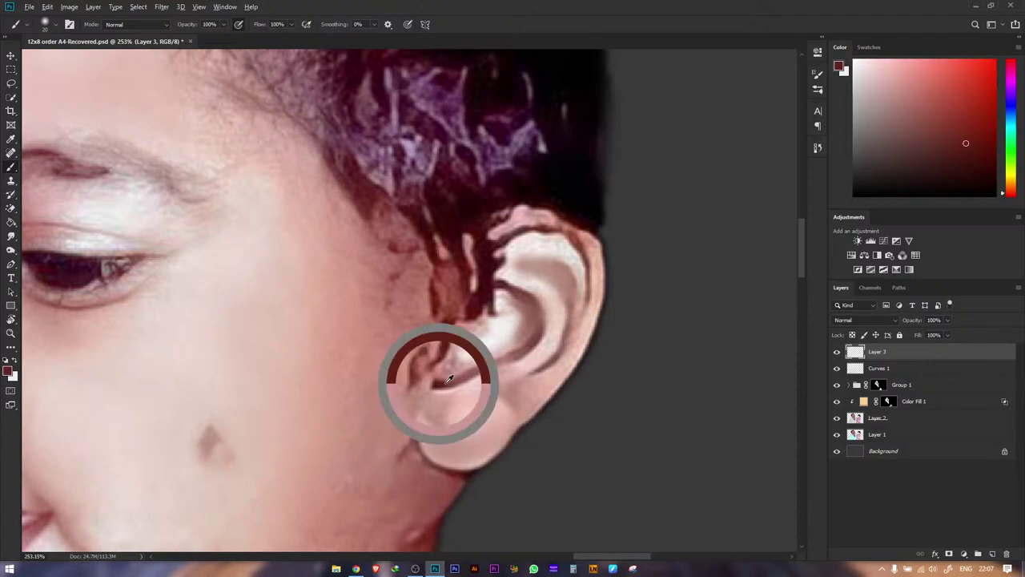
drag(437, 386, 529, 343)
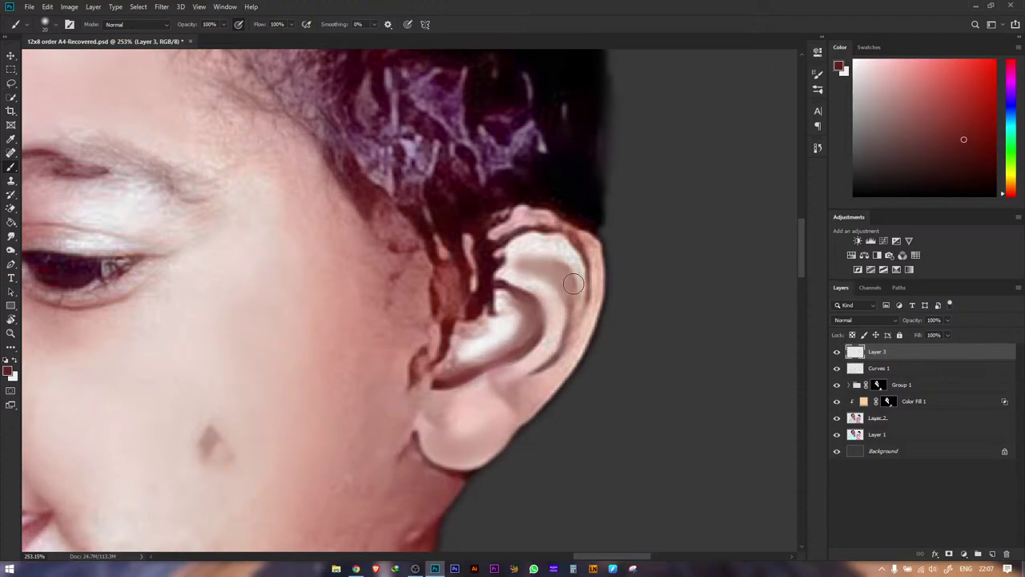
- Paint shadows along the ear's outer fold and beneath its upper rim with dark red and sampled brownish tones
mouse_move(569, 303)
mouse_down()
mouse_move(565, 272)
mouse_move(567, 292)
mouse_move(531, 269)
mouse_move(560, 274)
mouse_move(518, 275)
mouse_move(545, 247)
mouse_move(499, 245)
mouse_move(576, 286)
mouse_move(553, 234)
mouse_move(490, 251)
mouse_up()
alt+click(509, 233)
alt+click(571, 293)
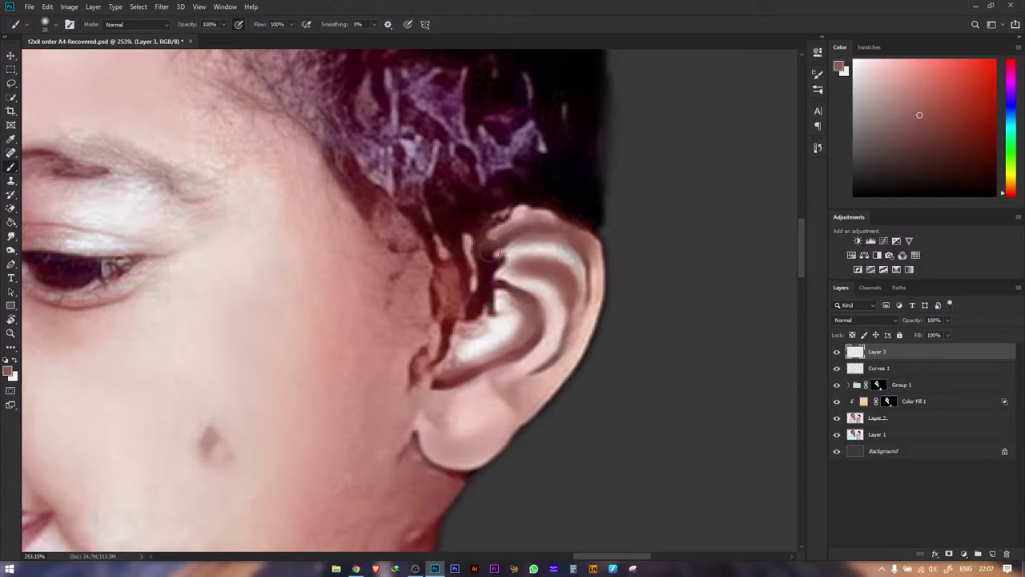
- Deepen the shadow curving around the earlobe with dark red sampled from the ear crease
drag(491, 376, 535, 265)
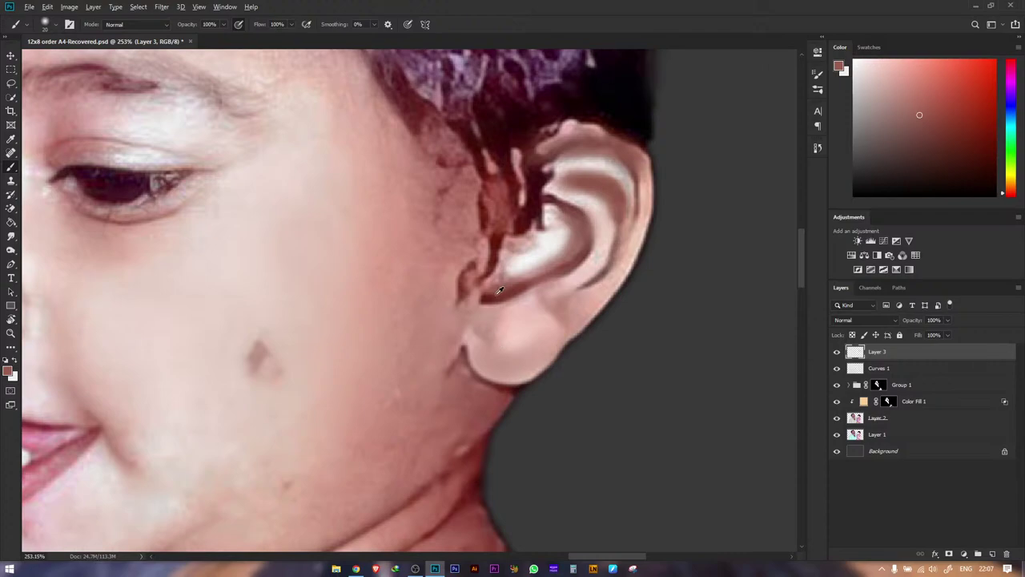
alt+click(488, 300)
mouse_move(481, 336)
mouse_down()
mouse_move(491, 365)
mouse_move(478, 348)
mouse_move(513, 362)
mouse_move(493, 371)
mouse_move(554, 338)
mouse_move(505, 375)
mouse_up()
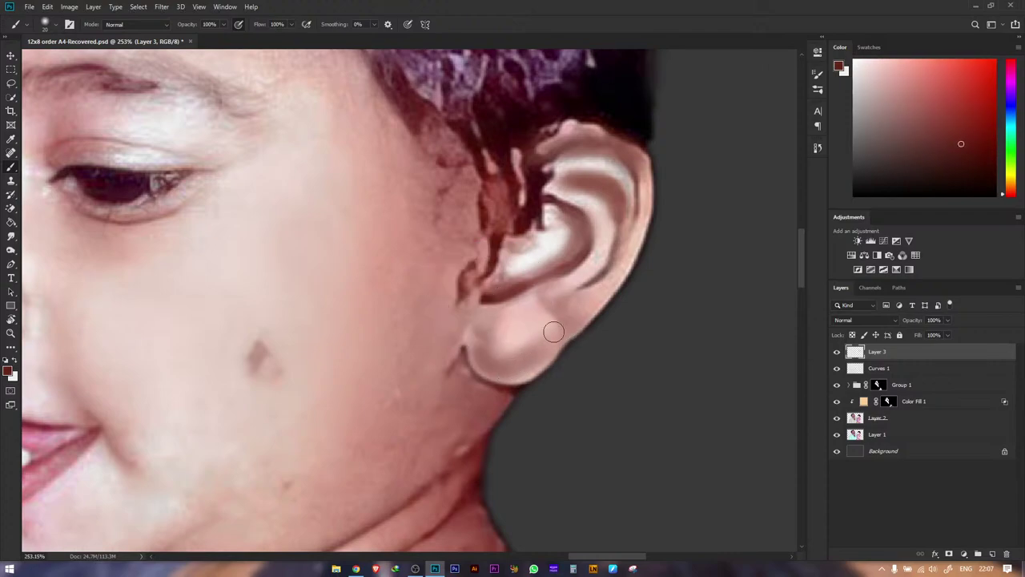
- Darken the crease between the child's chin and neck with sampled reddish tones and a 20 px brush
key(z)
drag(523, 321, 345, 381)
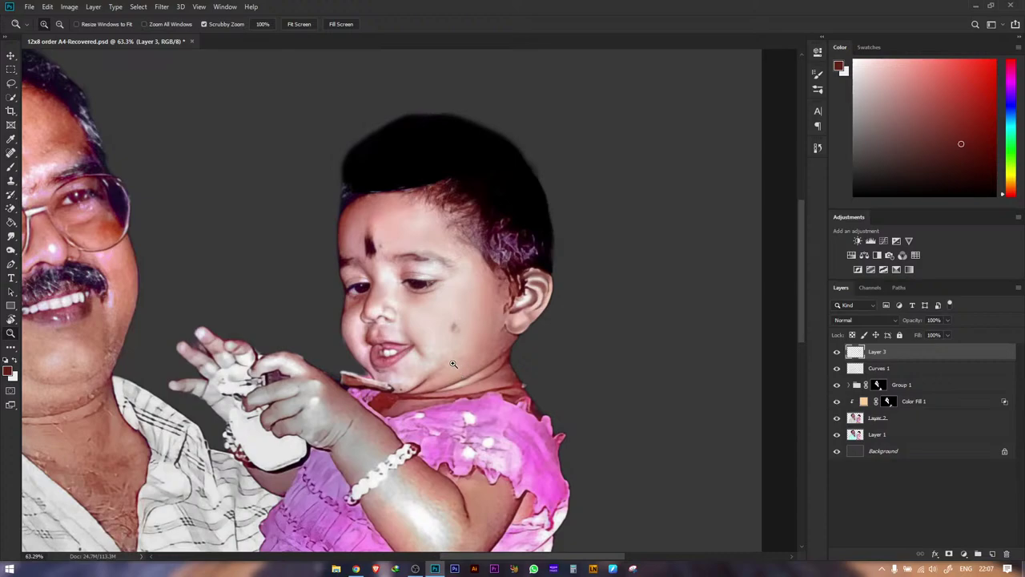
drag(453, 365, 425, 377)
key(b)
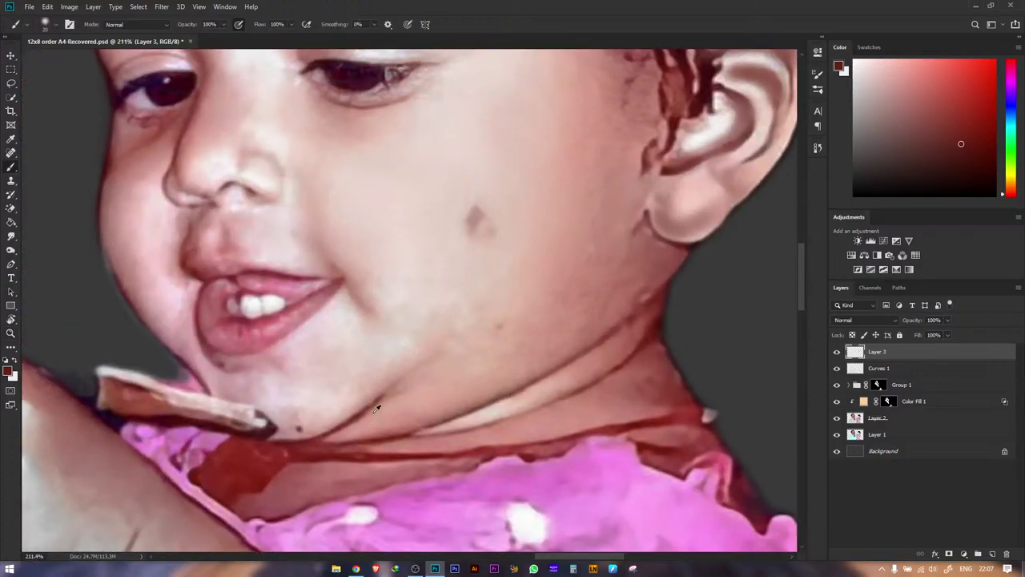
alt+click(358, 410)
alt+click(364, 410)
drag(372, 410, 357, 415)
alt+click(403, 429)
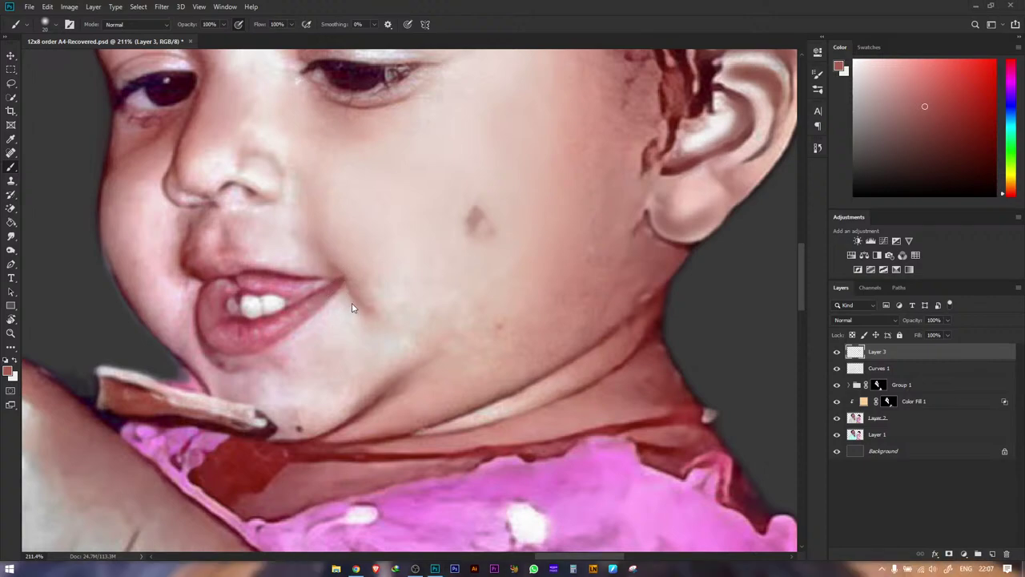
- Deepen the crease beside the corner of the mouth and blend the lower cheek with sampled tones, enlarging the brush to 50 px
alt+click(371, 405)
drag(340, 266, 353, 295)
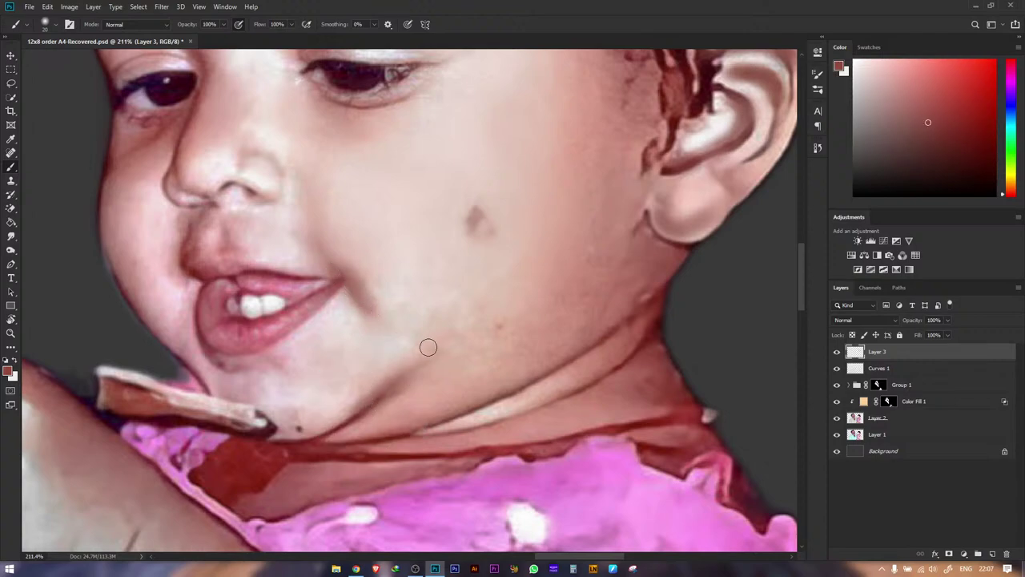
key(bracketright)
alt+click(408, 371)
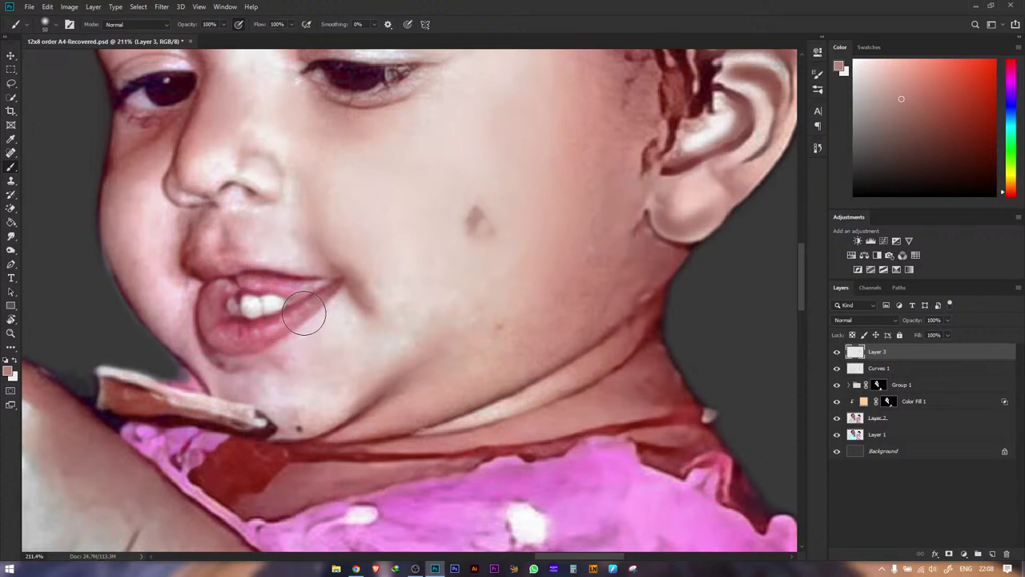
- Even out the child's cheek from the ear towards the mouth with sampled skin tones and a 100 px brush
key(z)
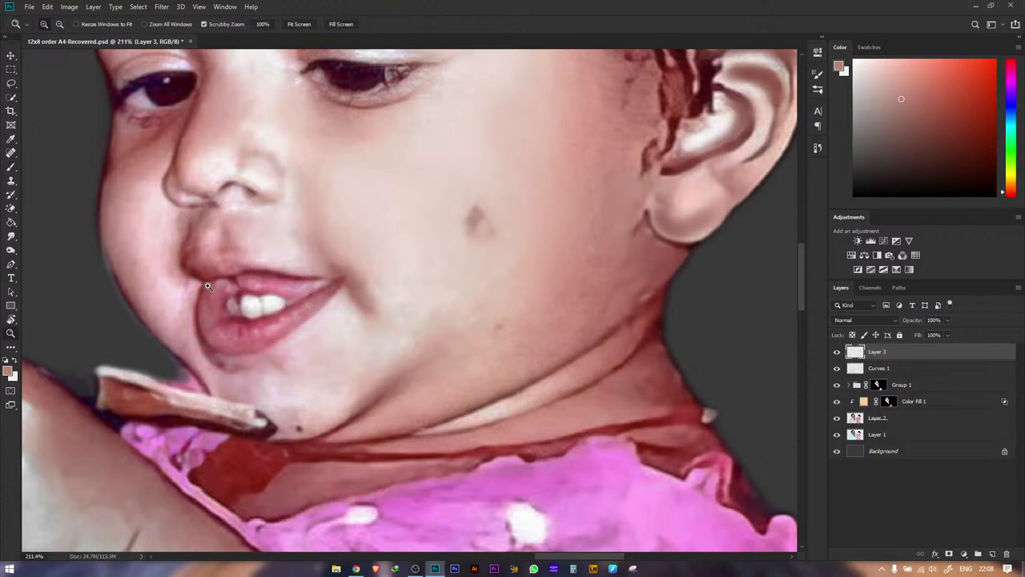
drag(430, 305, 289, 355)
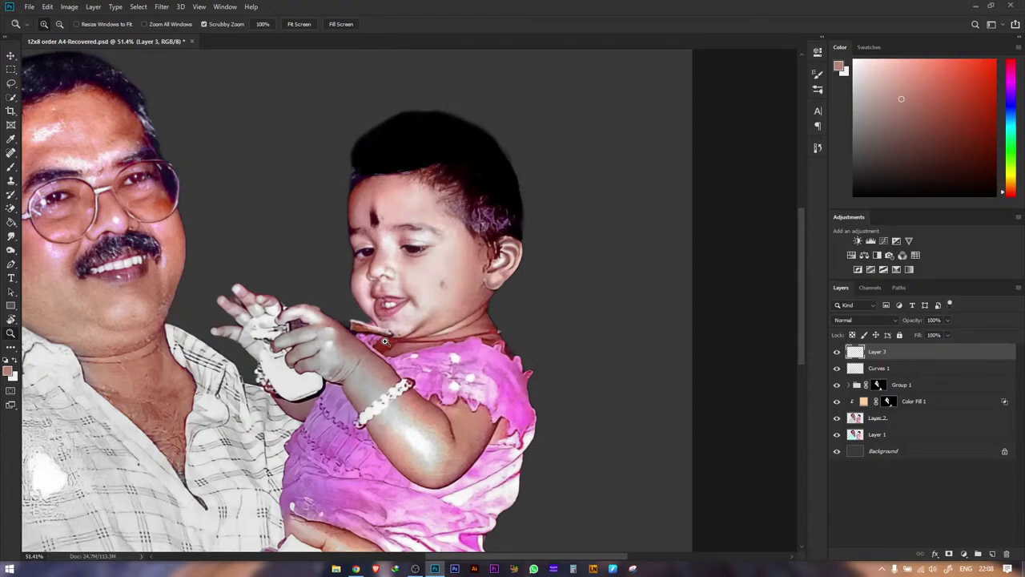
drag(529, 270, 524, 272)
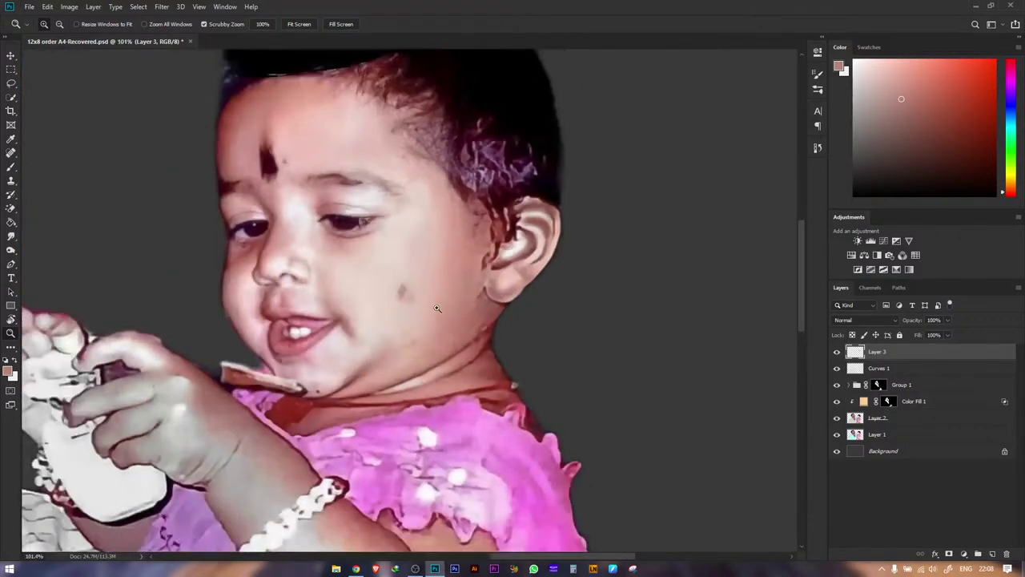
key(b)
alt+click(451, 276)
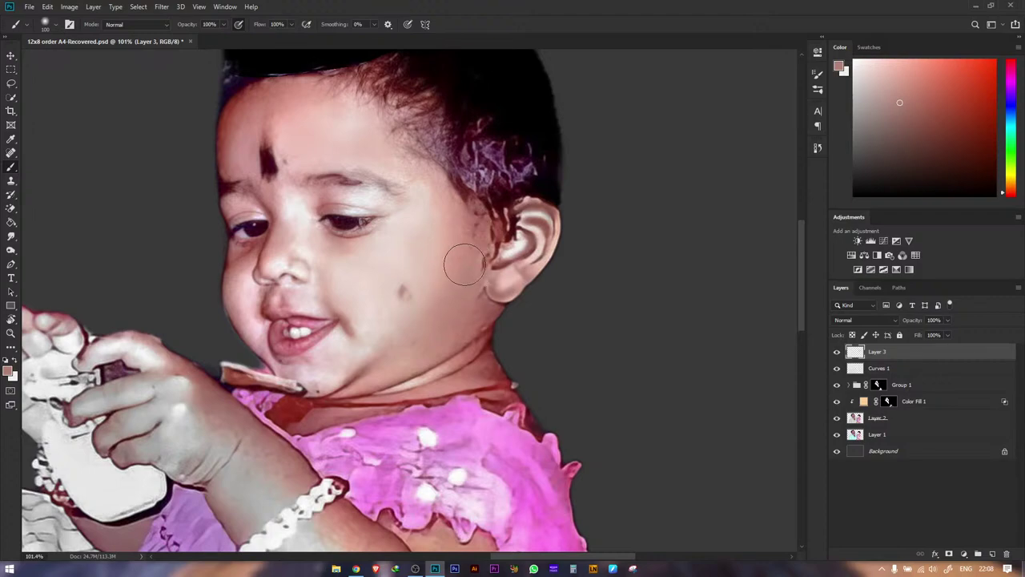
alt+click(424, 253)
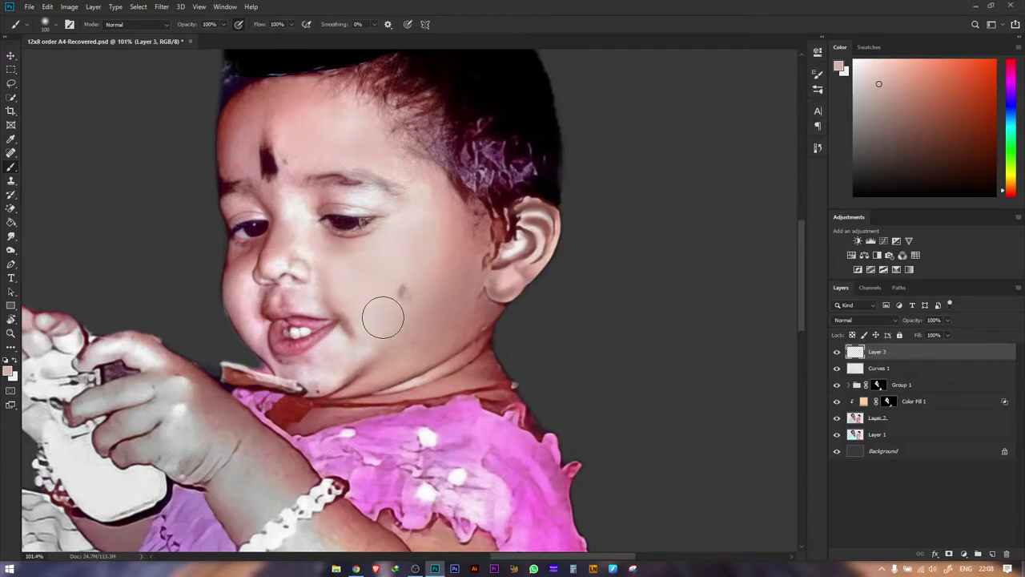
- Soften the bright highlight on the bridge of the child's nose with nearby sampled skin tones and a 45 px brush
key(z)
drag(422, 267, 352, 329)
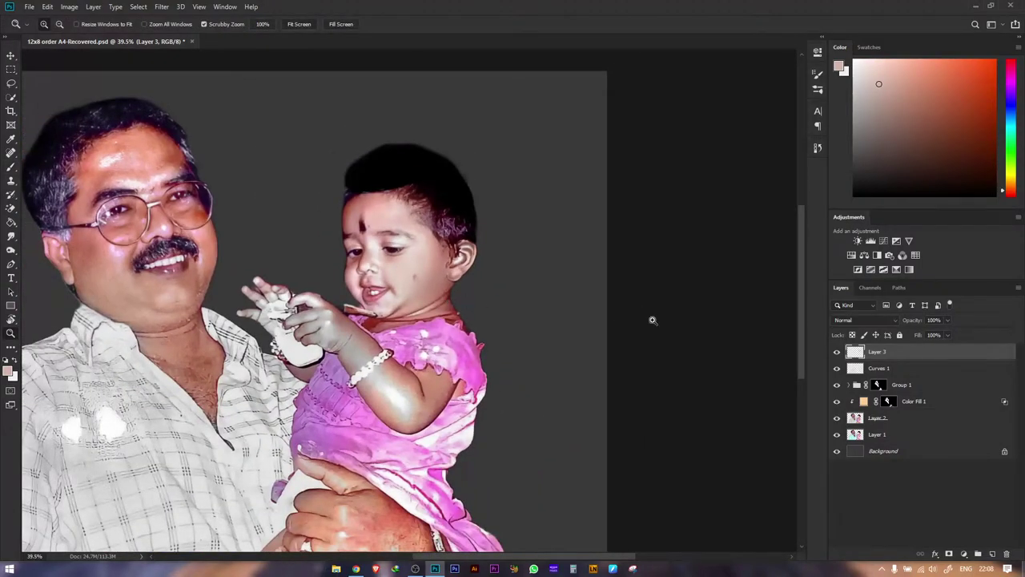
drag(357, 267, 365, 301)
click(396, 254)
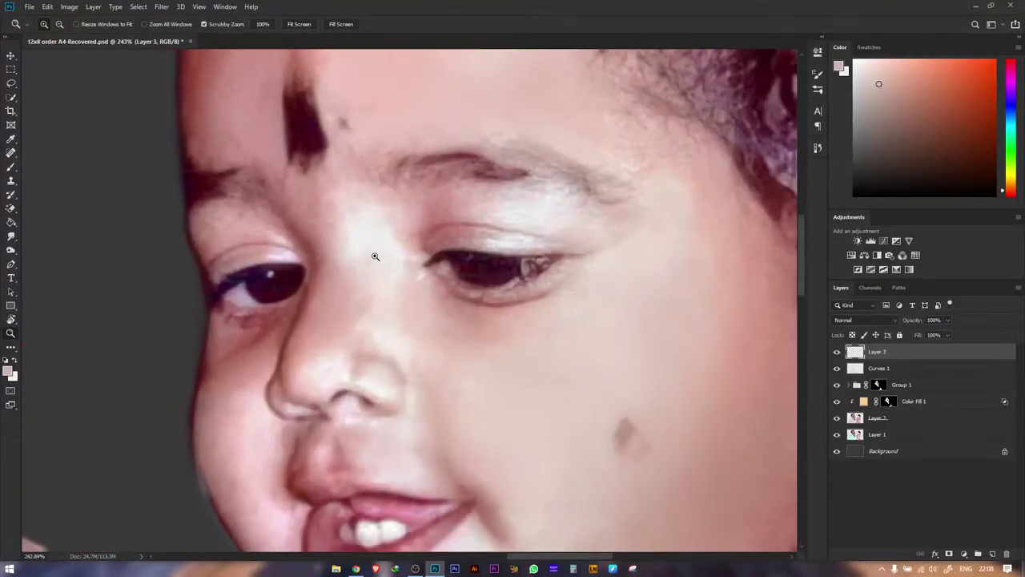
click(11, 167)
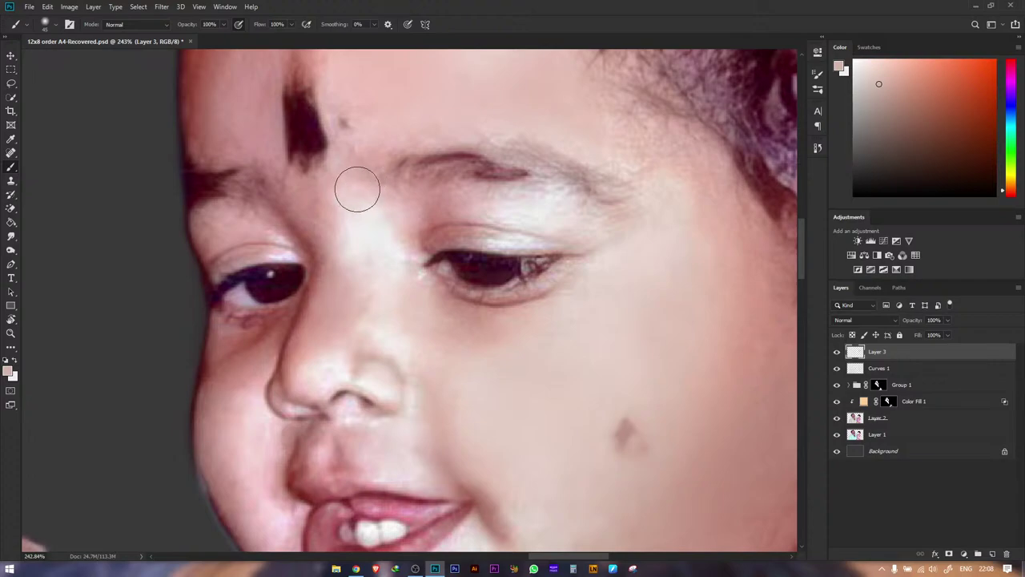
alt+click(332, 205)
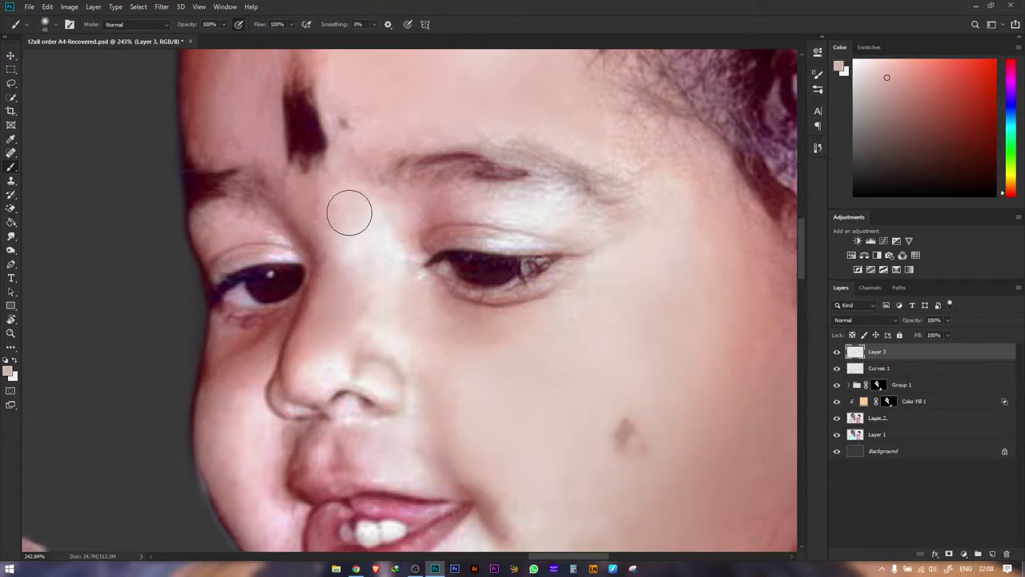
alt+click(334, 234)
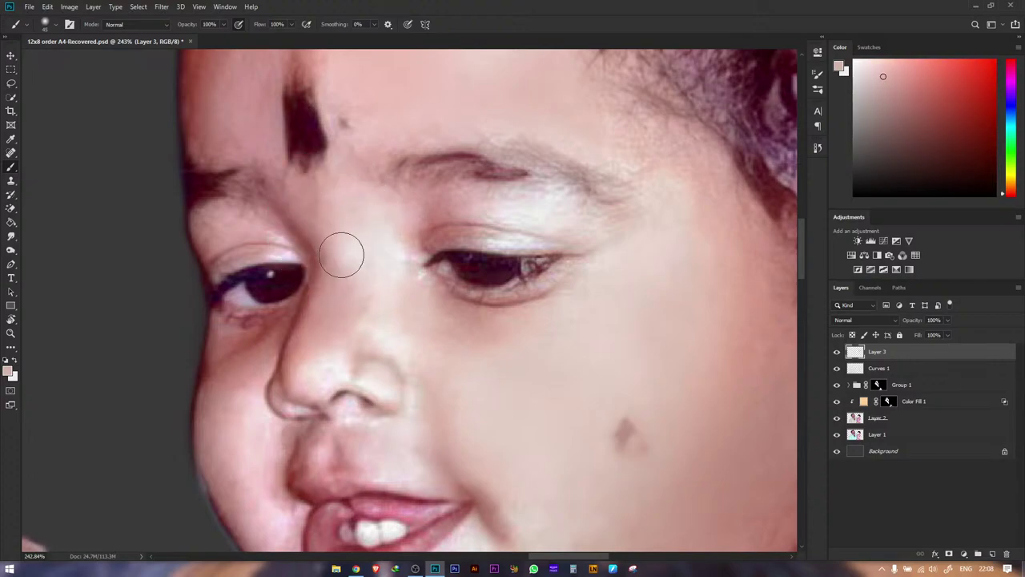
alt+click(369, 312)
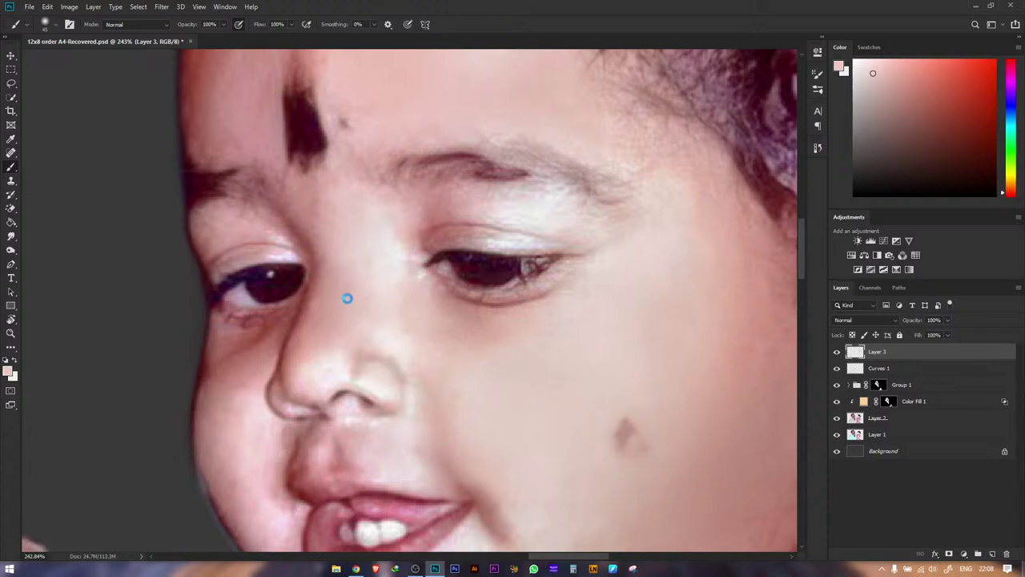
- Save the document as 12x8 order A4 in the Orders folder, replacing the existing Photoshop file
key(ctrl+shift+s)
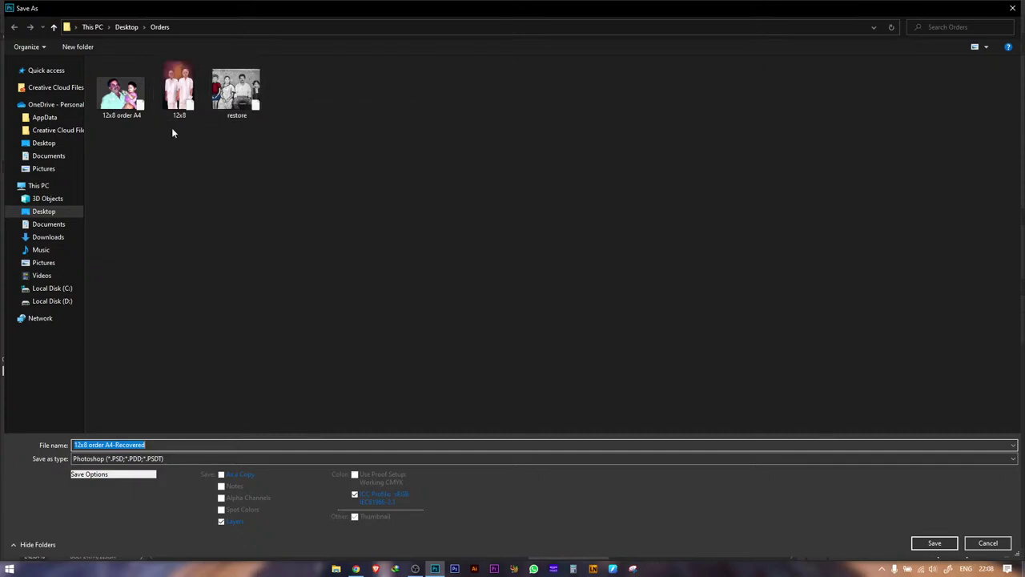
click(132, 106)
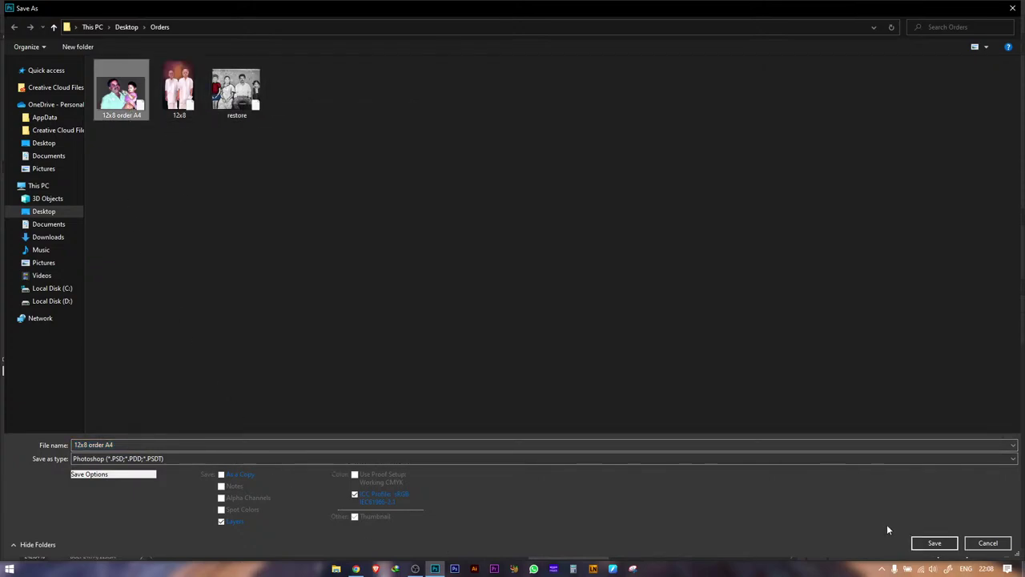
click(935, 544)
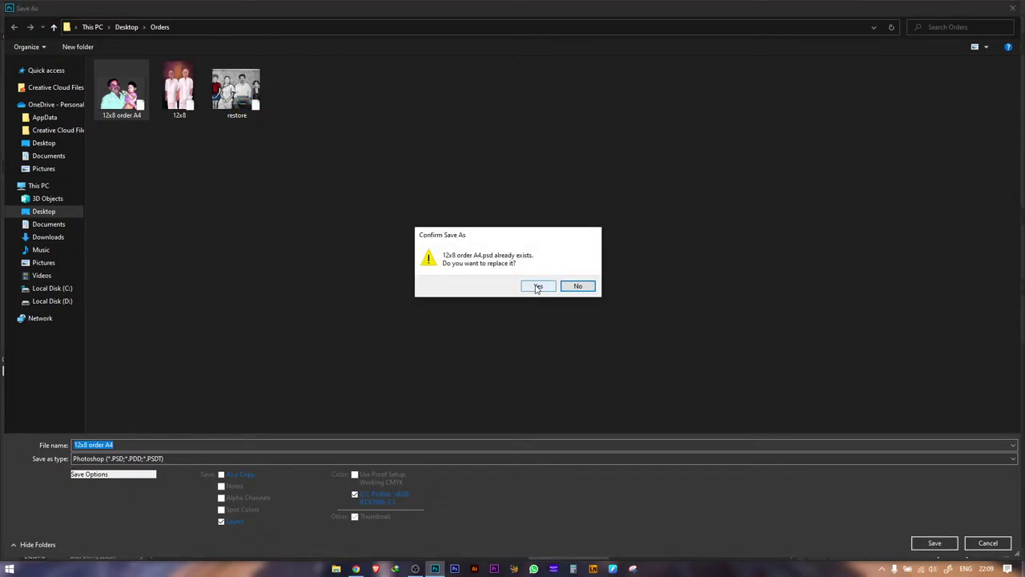
click(537, 286)
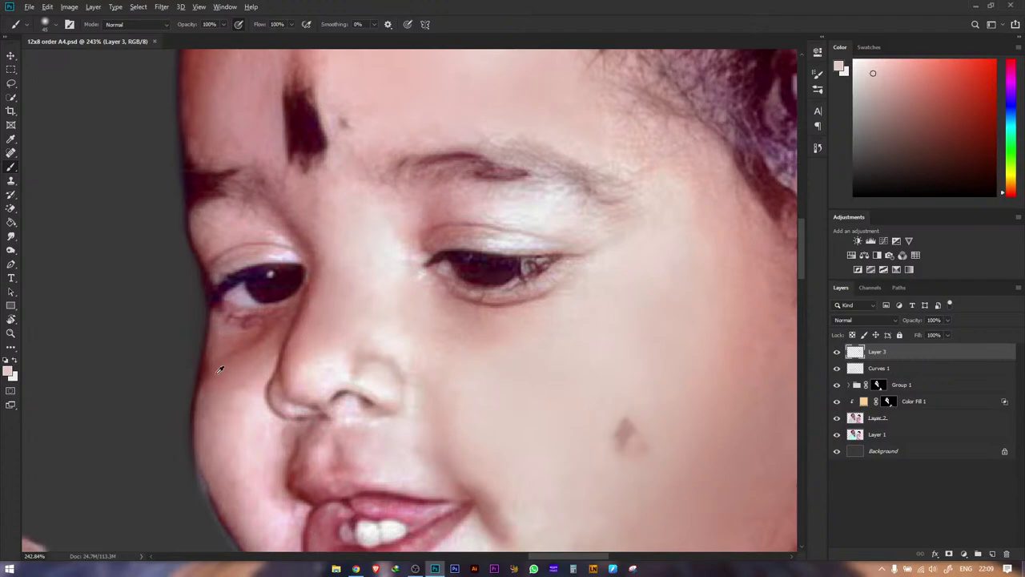
- Blend the outer edge of the child's far cheek and the shadow beside the upper lip with sampled reddish tones, reducing the brush to 30 px
mouse_move(222, 379)
mouse_down()
mouse_move(272, 310)
mouse_move(273, 261)
mouse_up()
key(space)
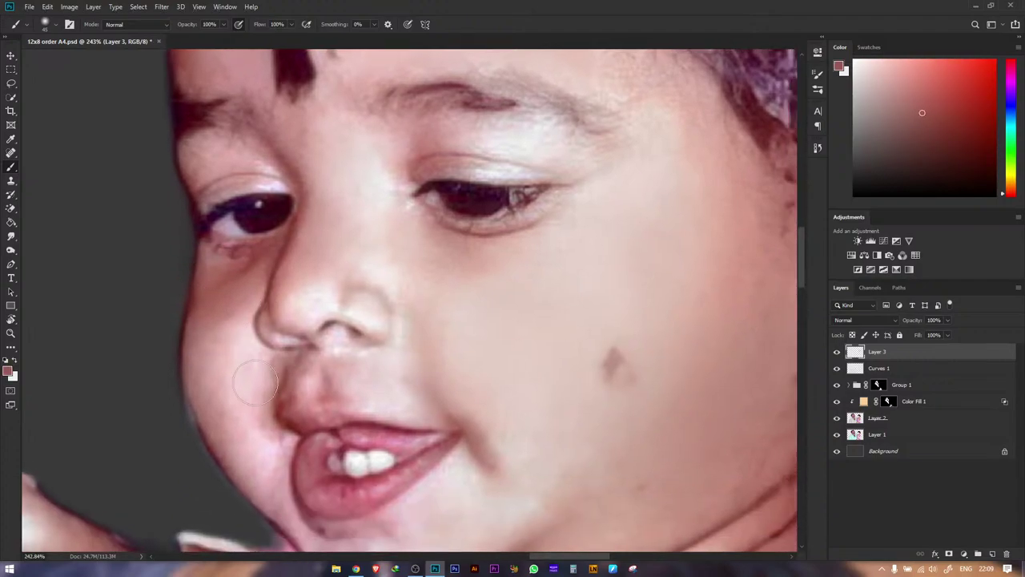
alt+click(218, 428)
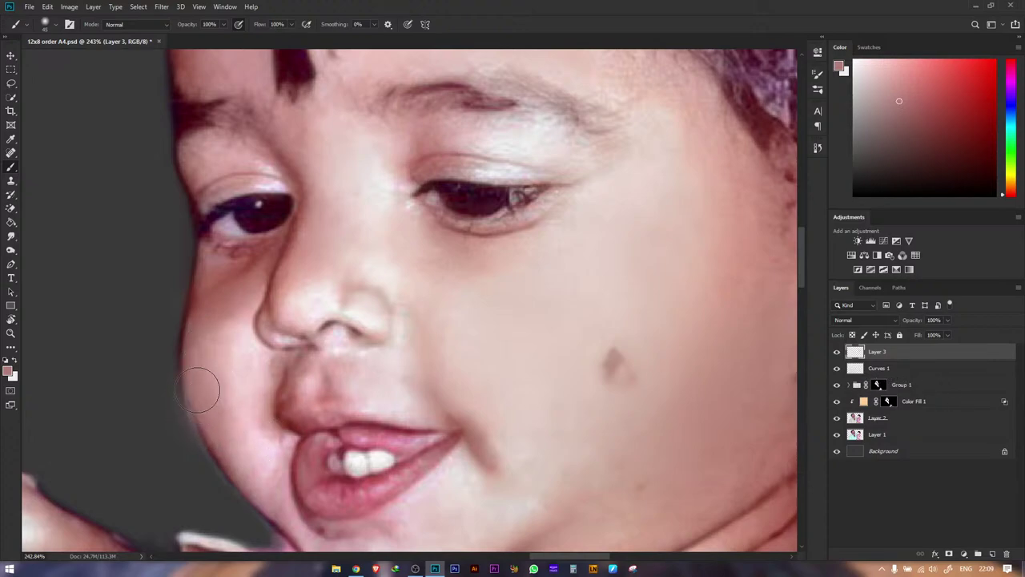
alt+click(237, 453)
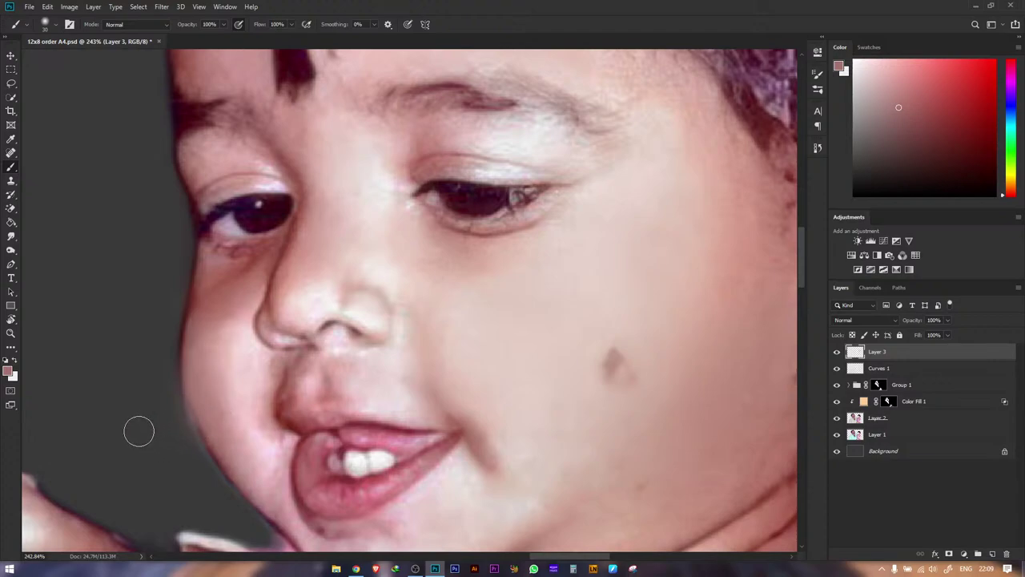
alt+click(273, 376)
alt+click(289, 374)
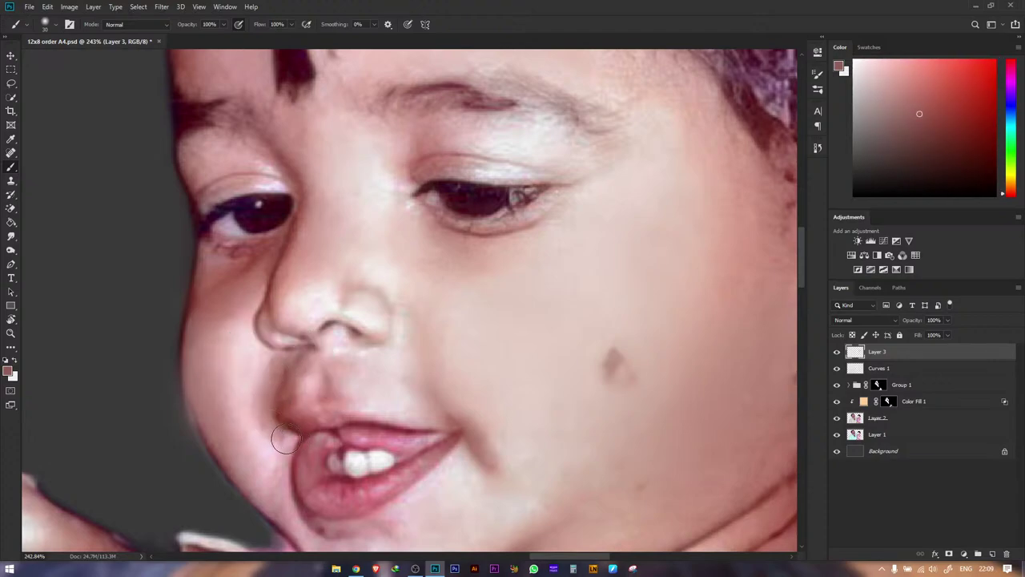
- Shade the hollow between the nose bridge and the inner corner of the near eye with a sampled reddish tone
key(z)
drag(356, 289, 335, 331)
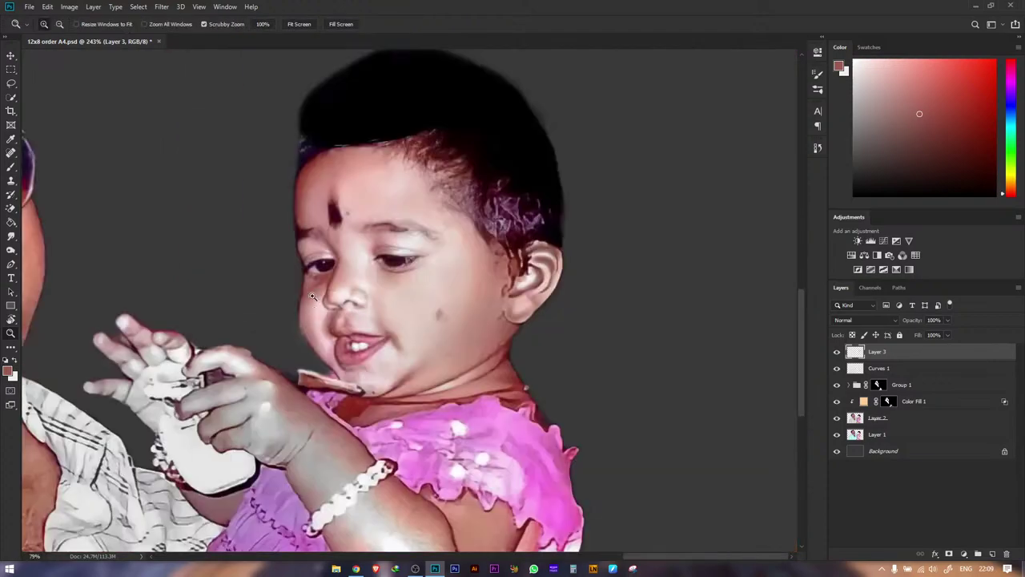
drag(424, 283, 455, 282)
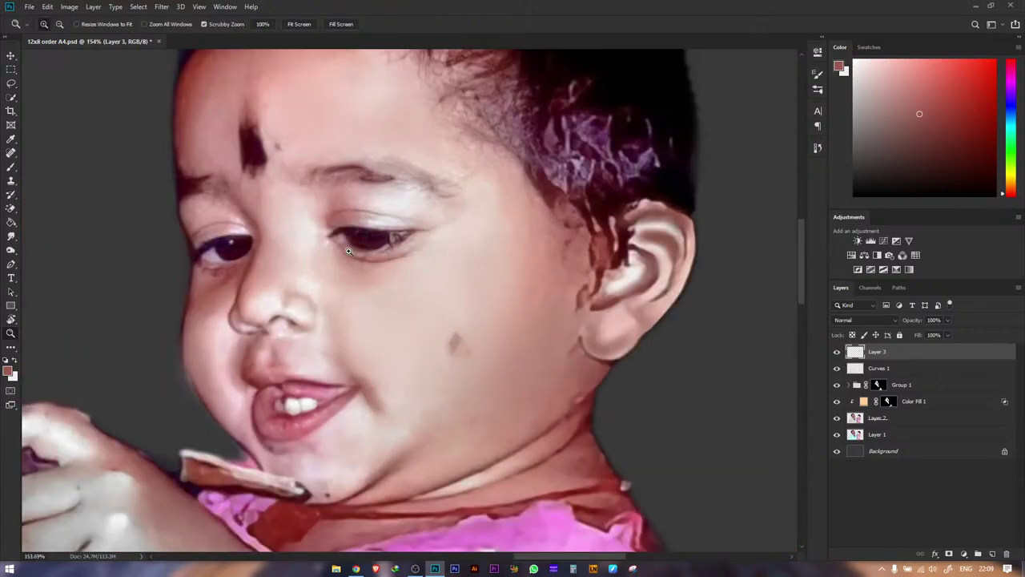
drag(371, 183, 338, 206)
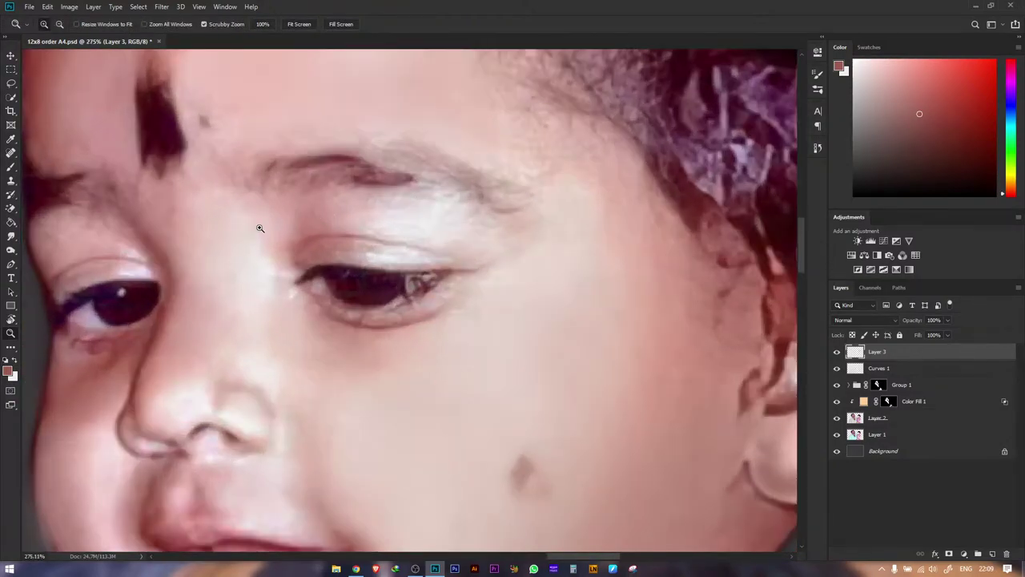
key(b)
alt+click(305, 238)
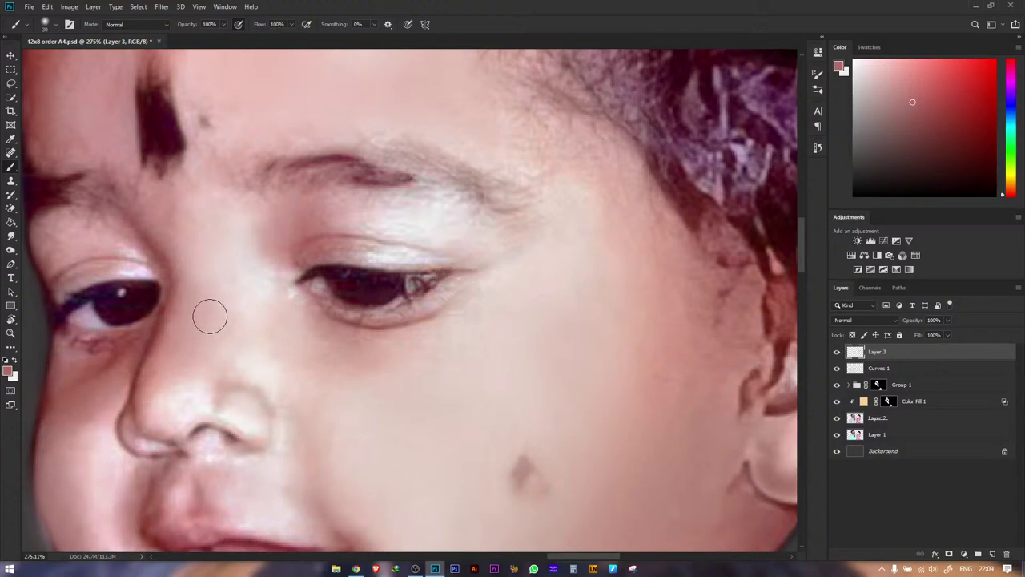
- Even out the child's nose from tip to bridge with sampled light and pink skin tones, enlarging the brush to 45 px for the bridge
alt+click(207, 277)
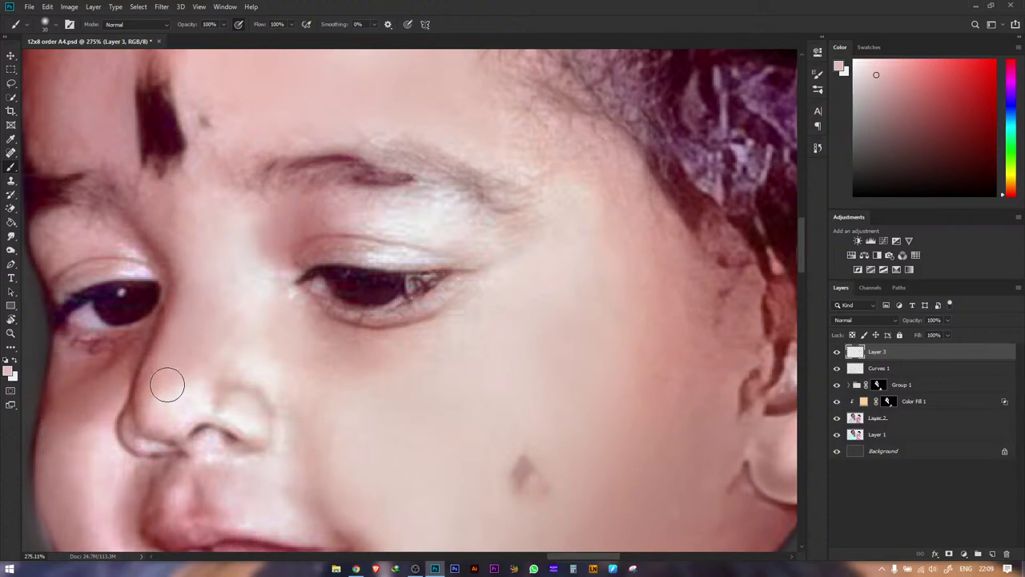
alt+click(207, 350)
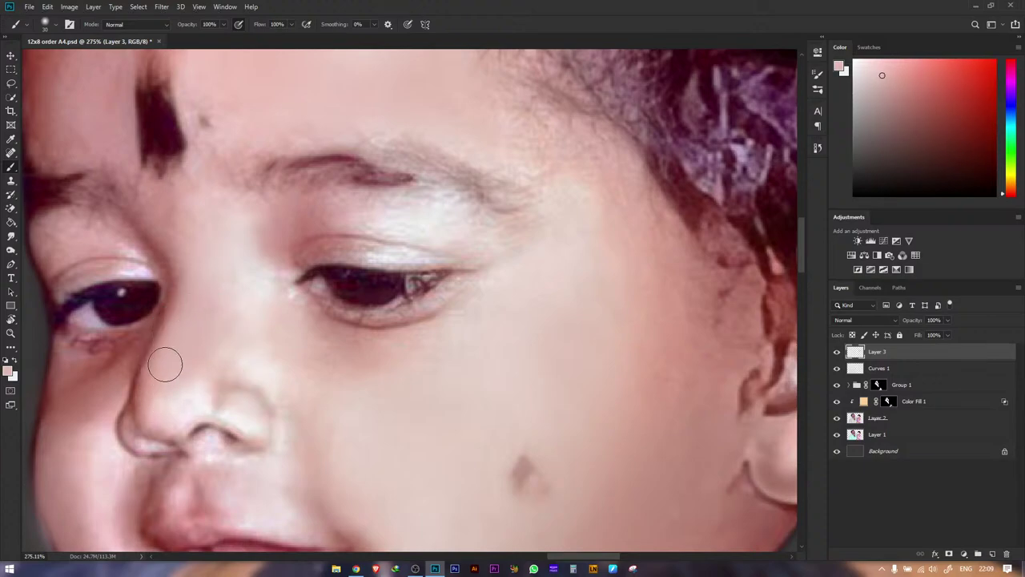
alt+click(209, 380)
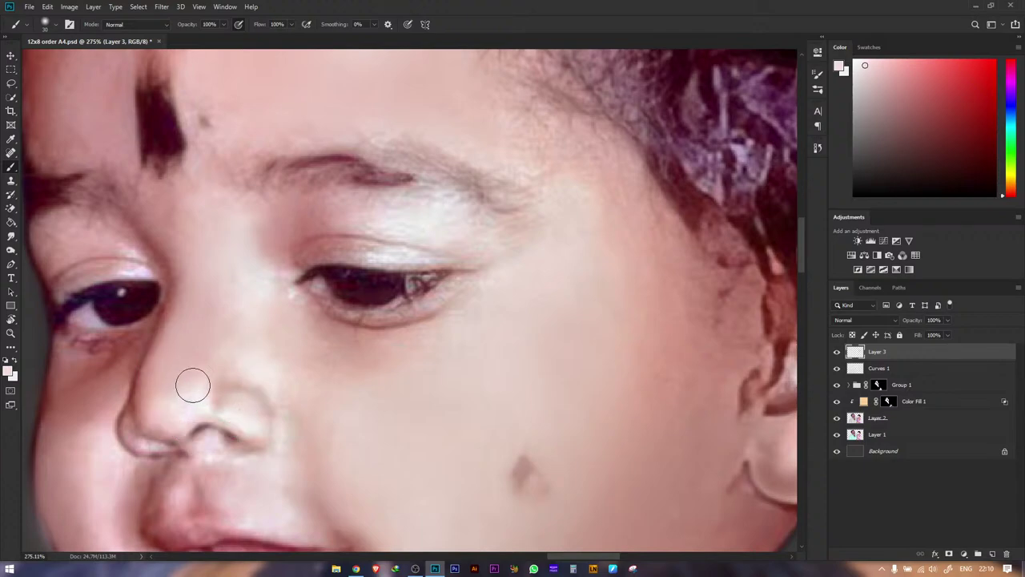
alt+click(271, 362)
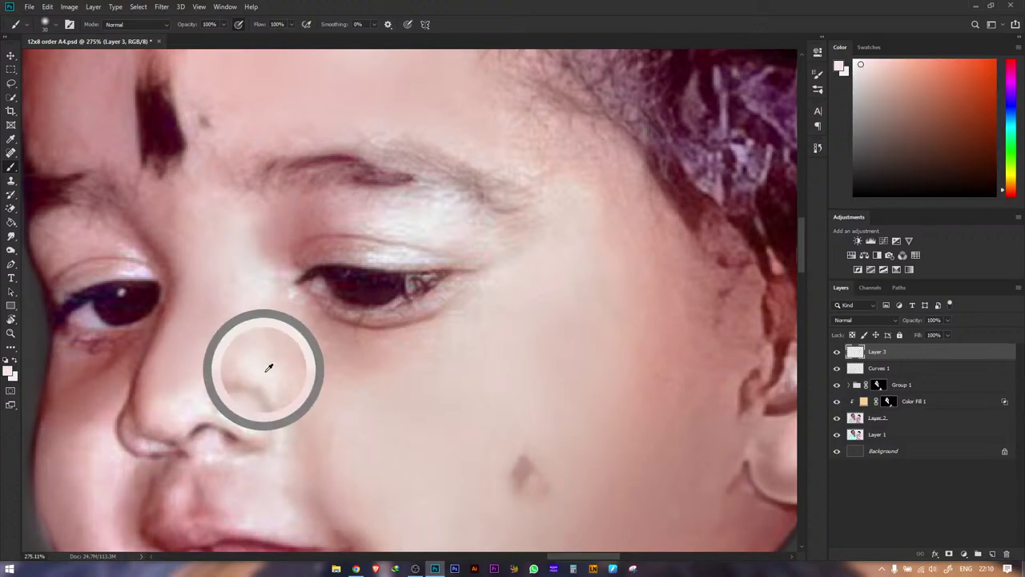
alt+click(296, 390)
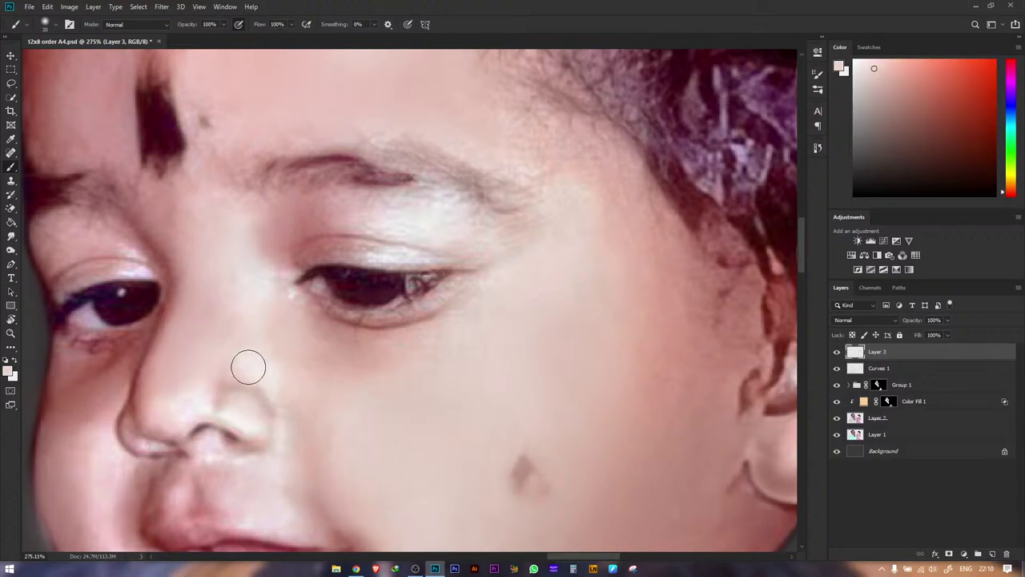
mouse_move(289, 373)
mouse_down()
mouse_move(265, 361)
mouse_move(261, 307)
mouse_move(284, 308)
mouse_move(247, 279)
mouse_move(237, 260)
mouse_move(250, 249)
mouse_up()
alt+click(273, 233)
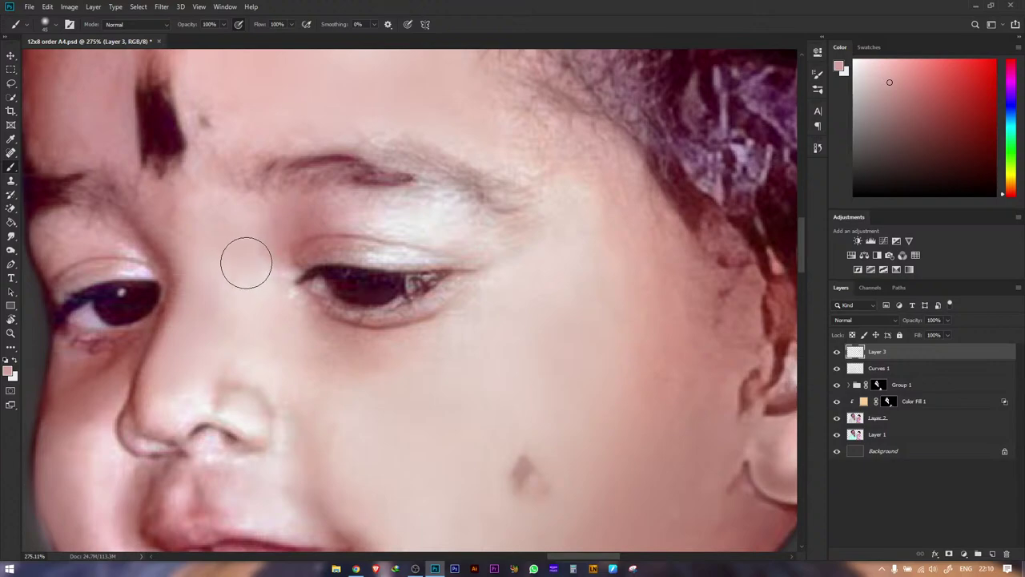
- Blend the highlight near the tip of the nose with a sampled pale pink tone, reducing the brush to 35 px
key(z)
drag(260, 315, 482, 449)
key(r)
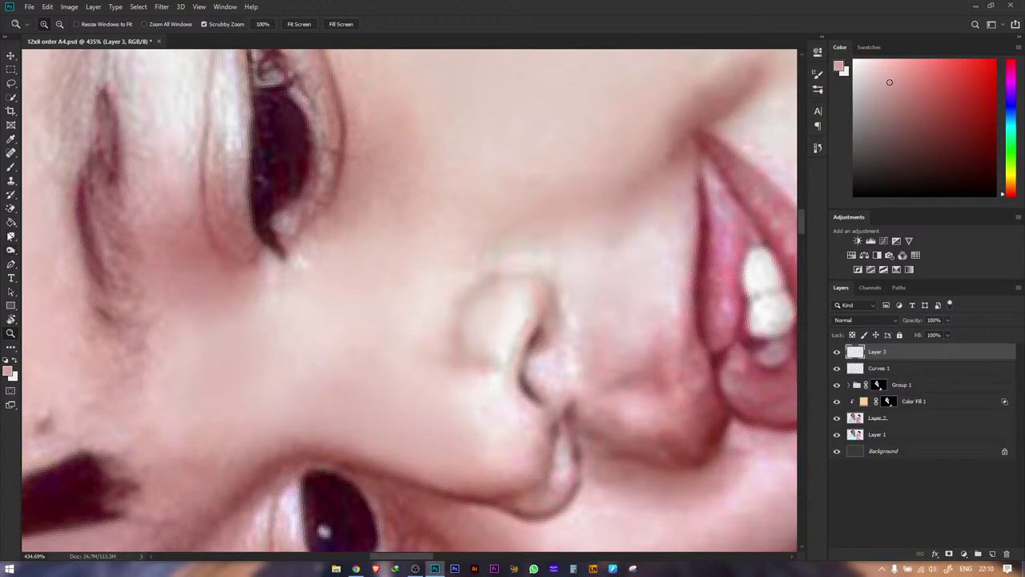
click(10, 168)
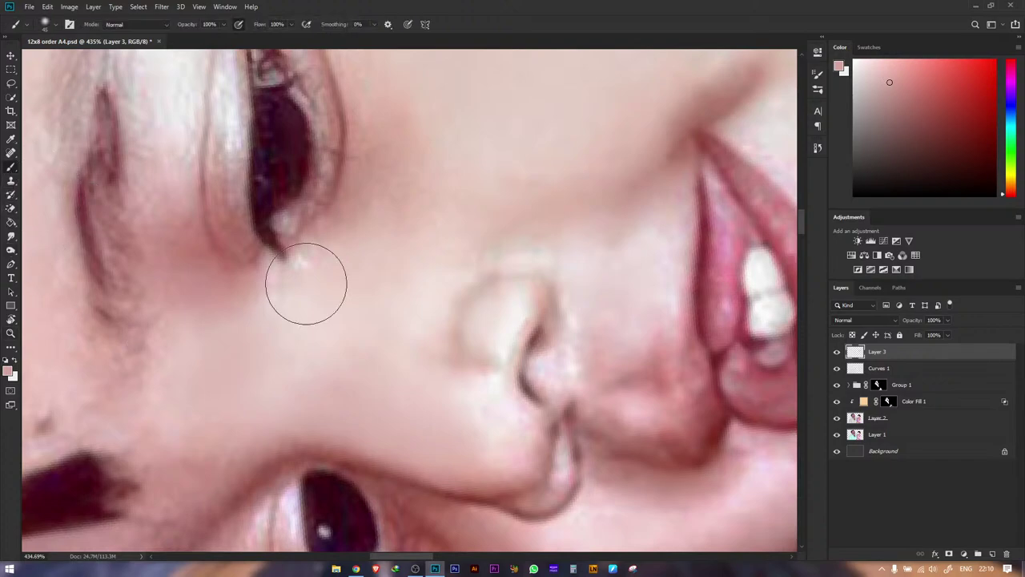
alt+click(481, 378)
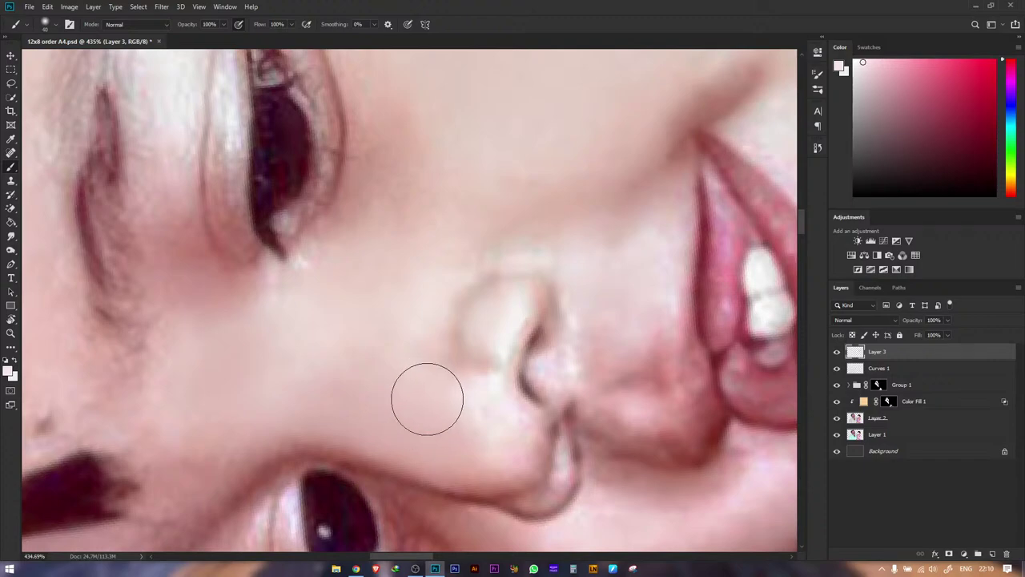
key([)
key(Escape)
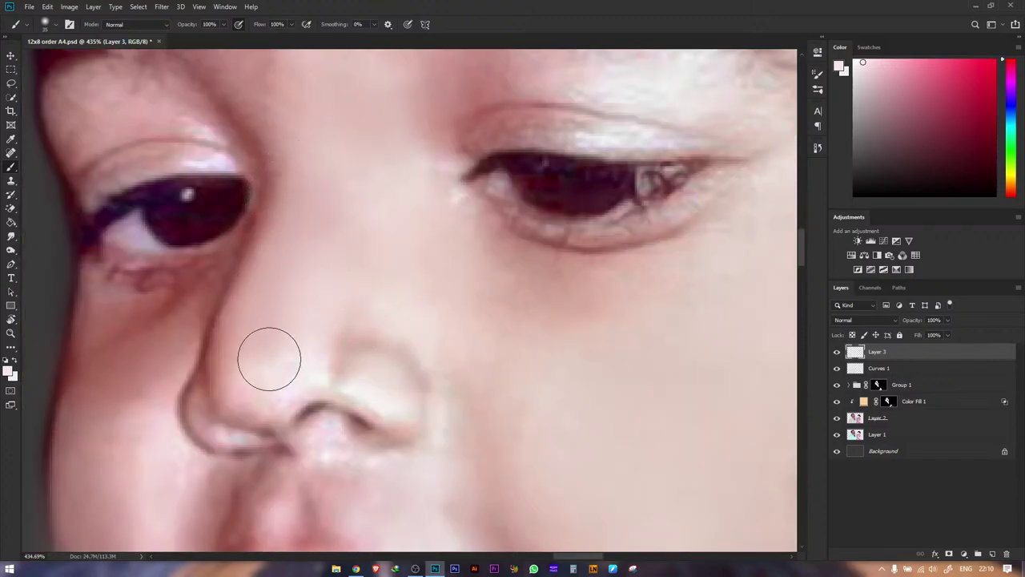
- Compare the child's face with and without the painting on Layer 3, and review the whole portrait
key(z)
alt+click(294, 242)
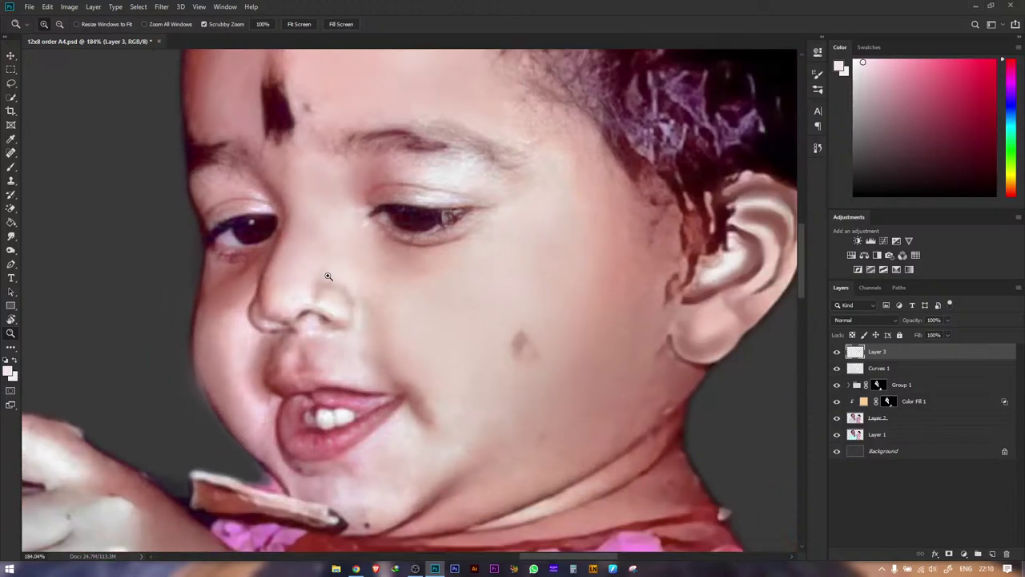
drag(327, 277, 252, 276)
drag(452, 274, 430, 274)
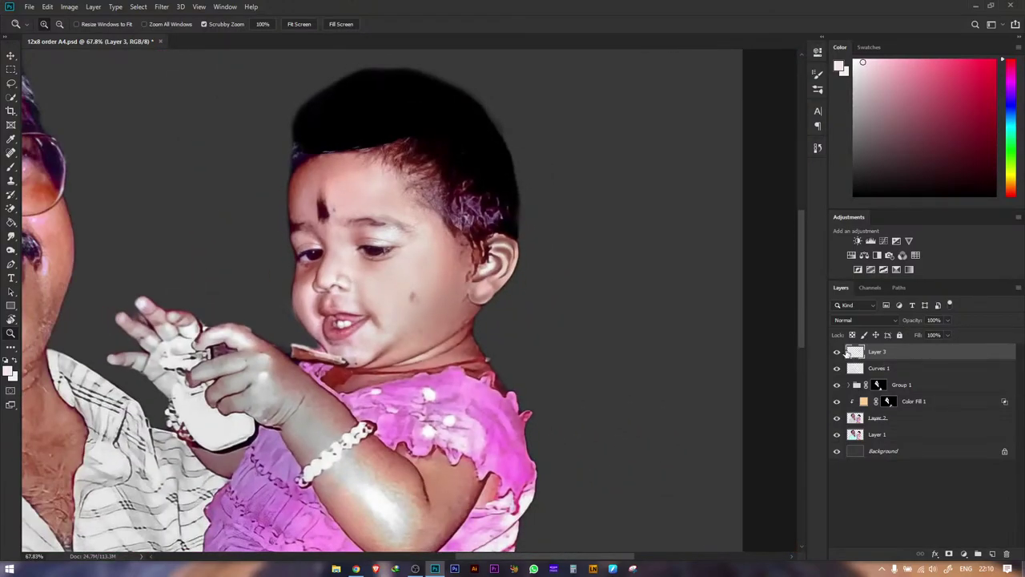
click(837, 352)
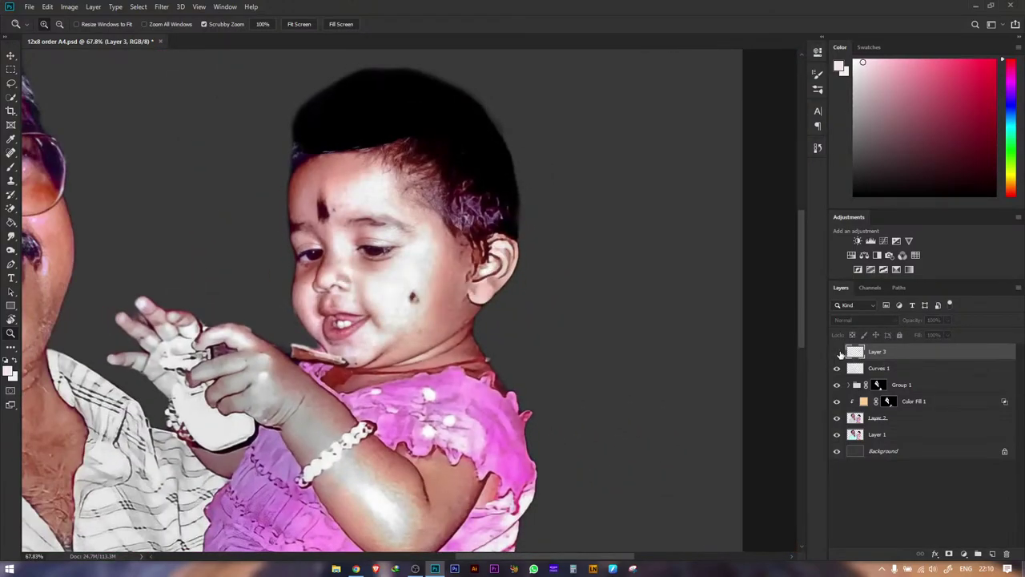
click(837, 351)
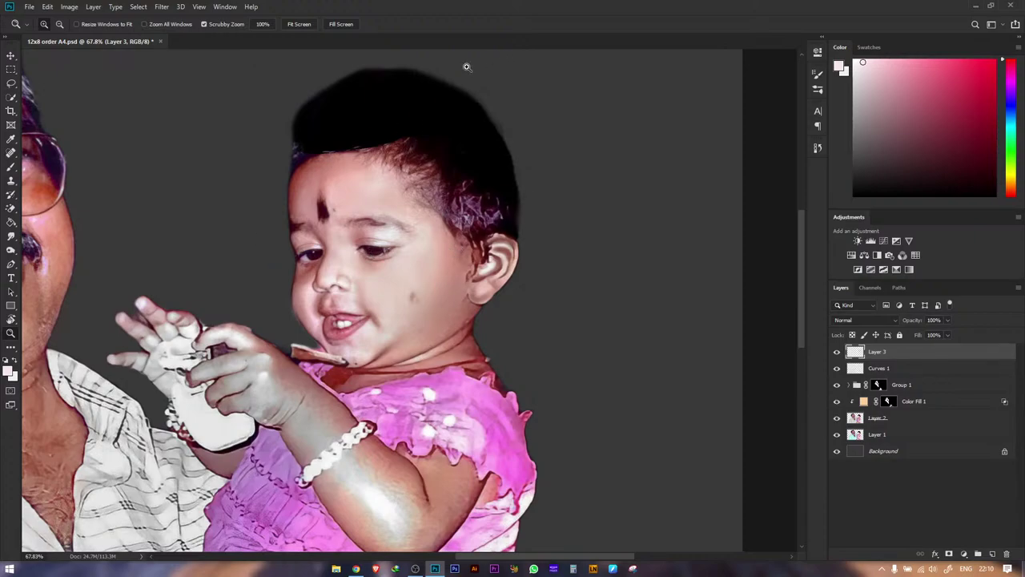
drag(389, 261, 336, 259)
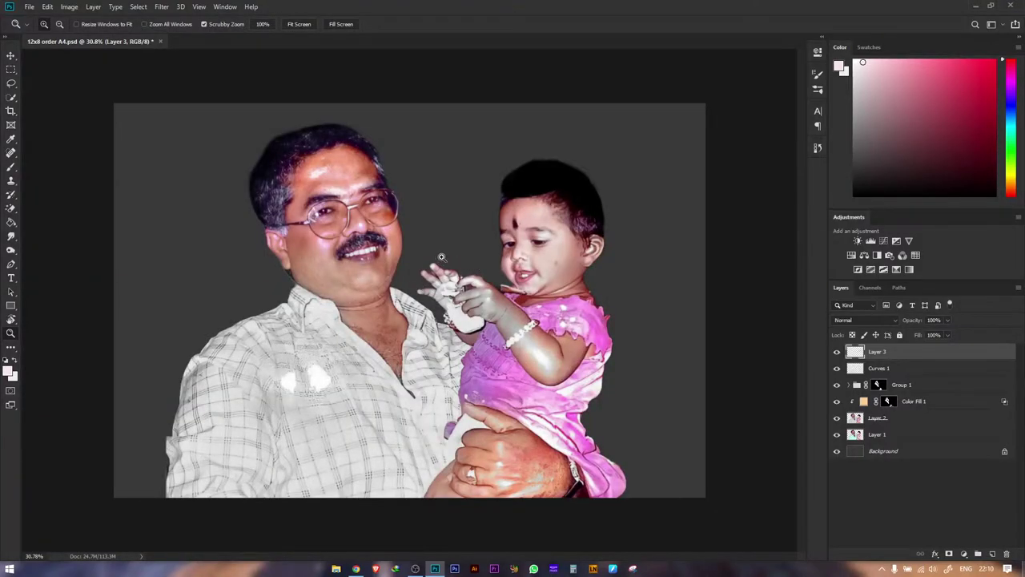
- Hide Layer 1 while inspecting the edge of the child's far cheek
alt+scroll(530, 255, up, 6)
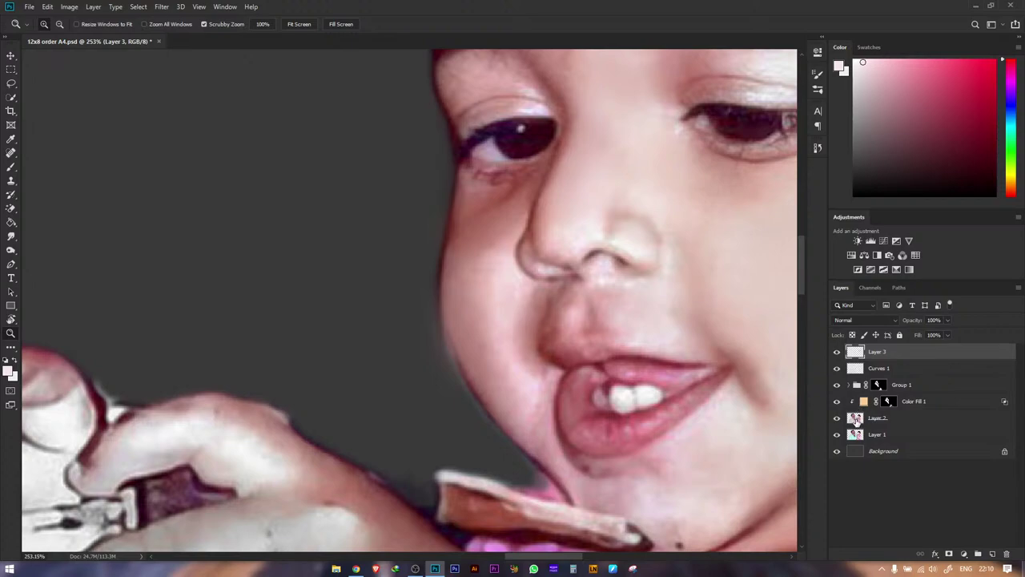
click(837, 434)
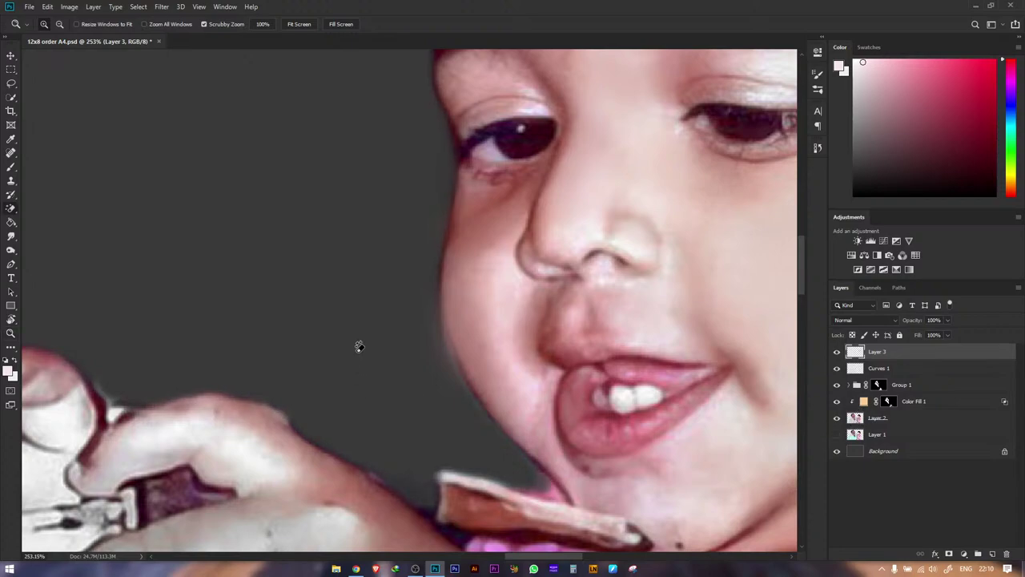
key(w)
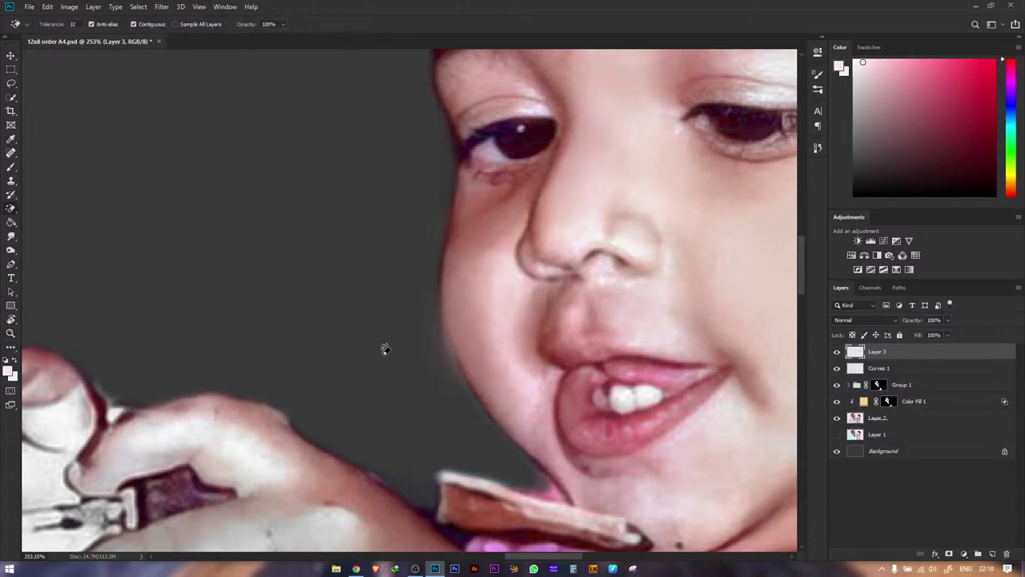
click(11, 222)
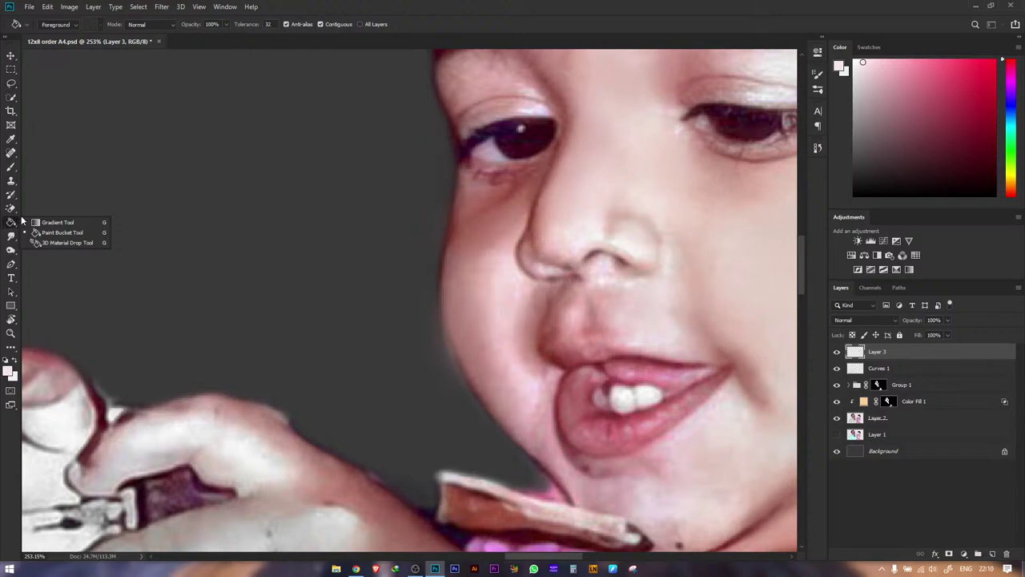
click(467, 15)
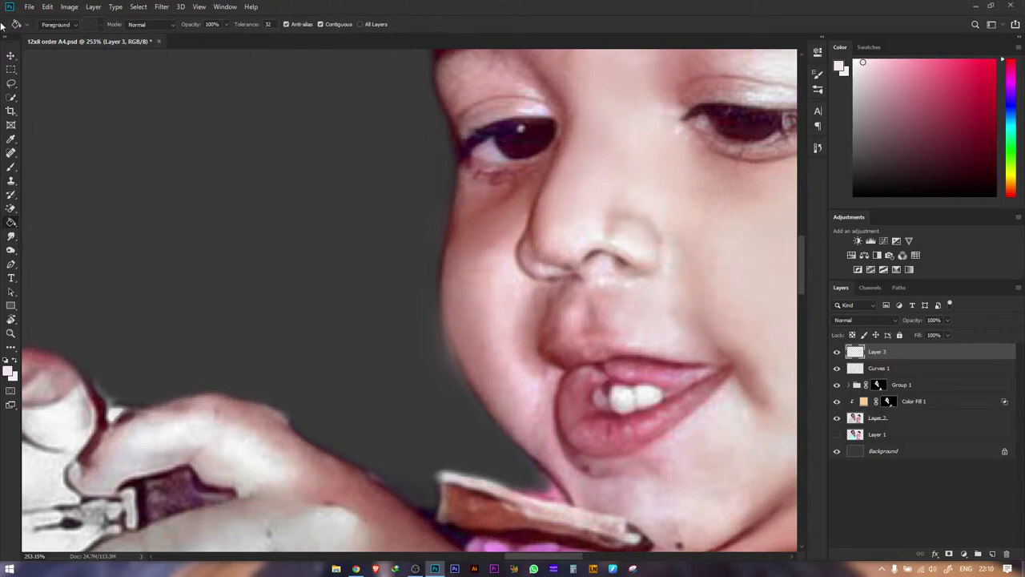
right_click(12, 210)
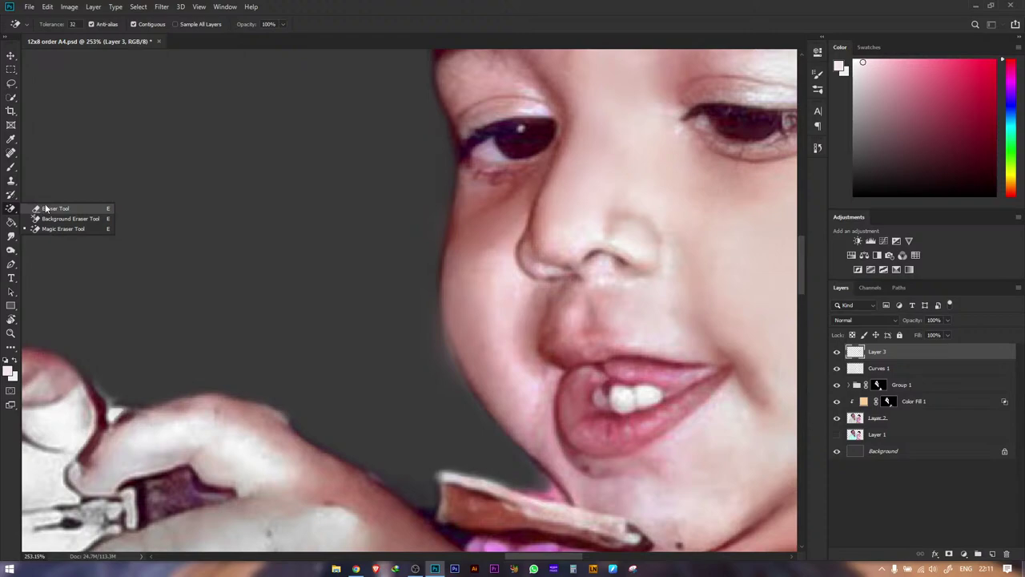
click(48, 206)
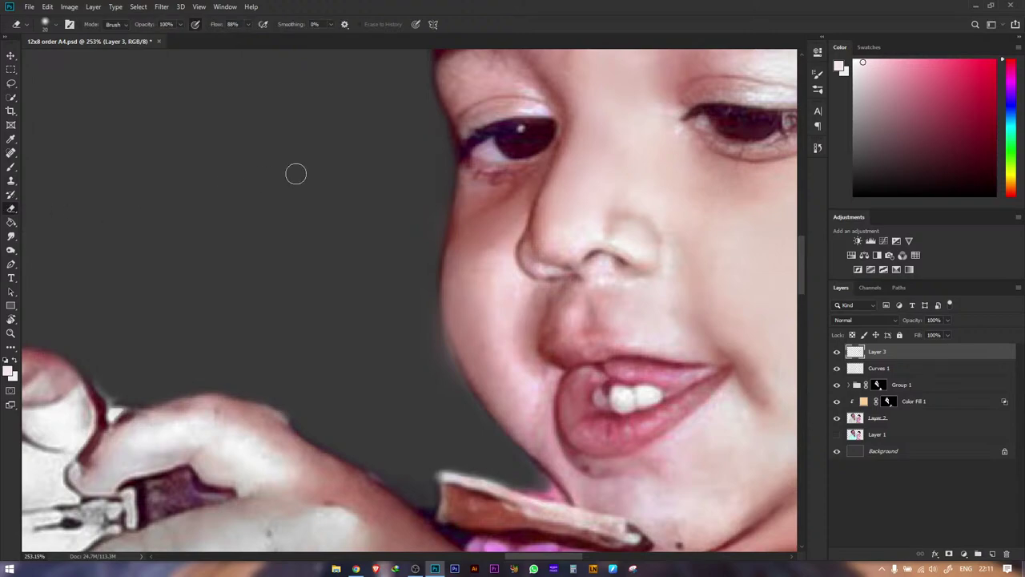
- Paint over the grey patches on the back of the child's near hand with a skin tone sampled from the forearm
key(z)
drag(331, 195, 254, 193)
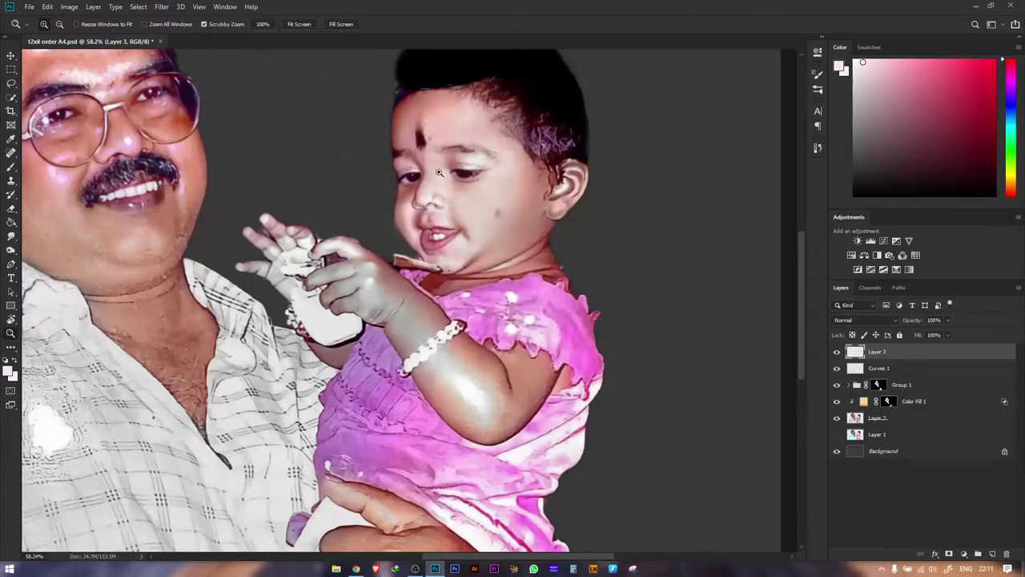
drag(433, 228, 404, 228)
scroll(628, 256, up, 5)
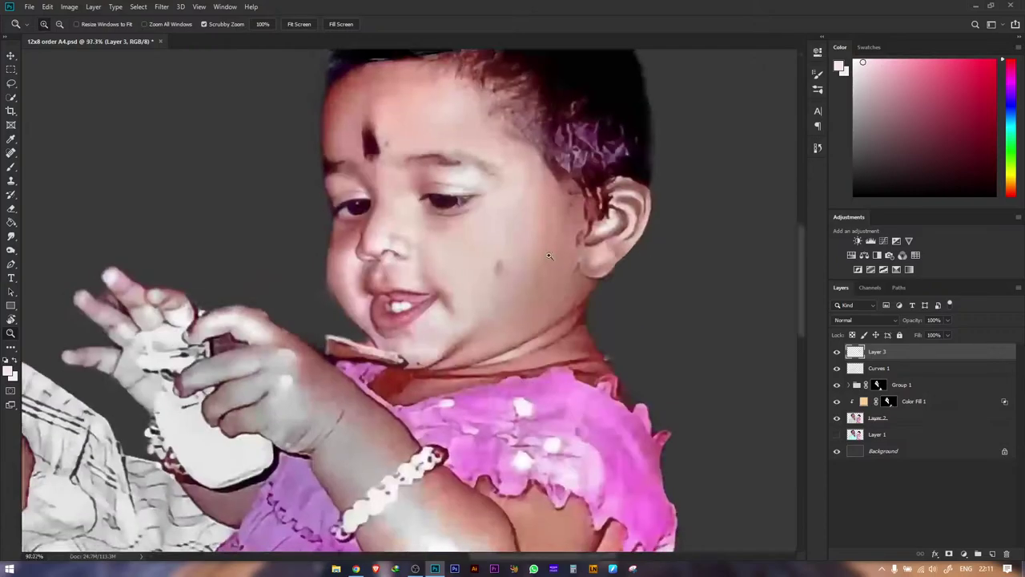
scroll(453, 301, down, 4)
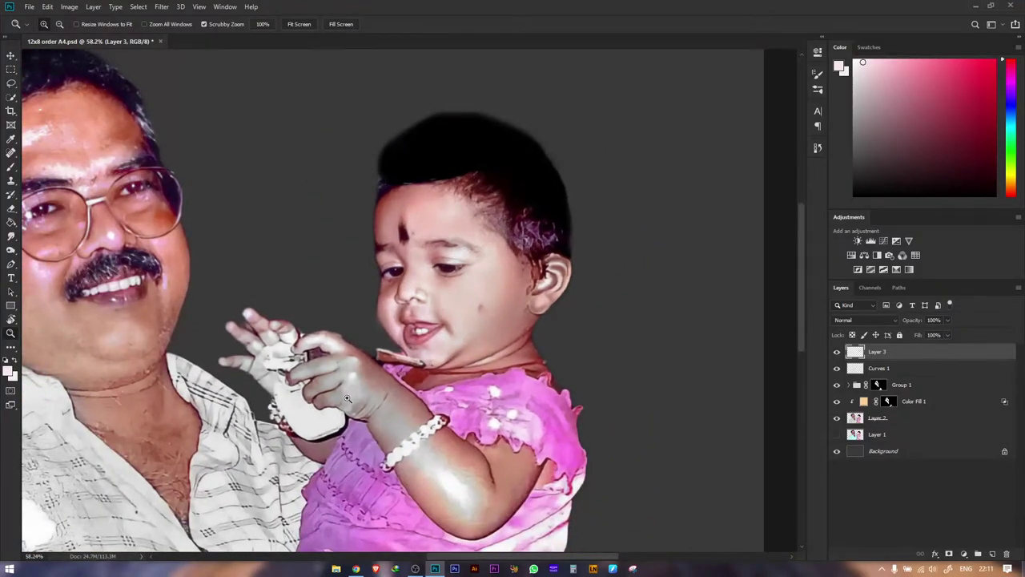
scroll(393, 435, up, 3)
key(b)
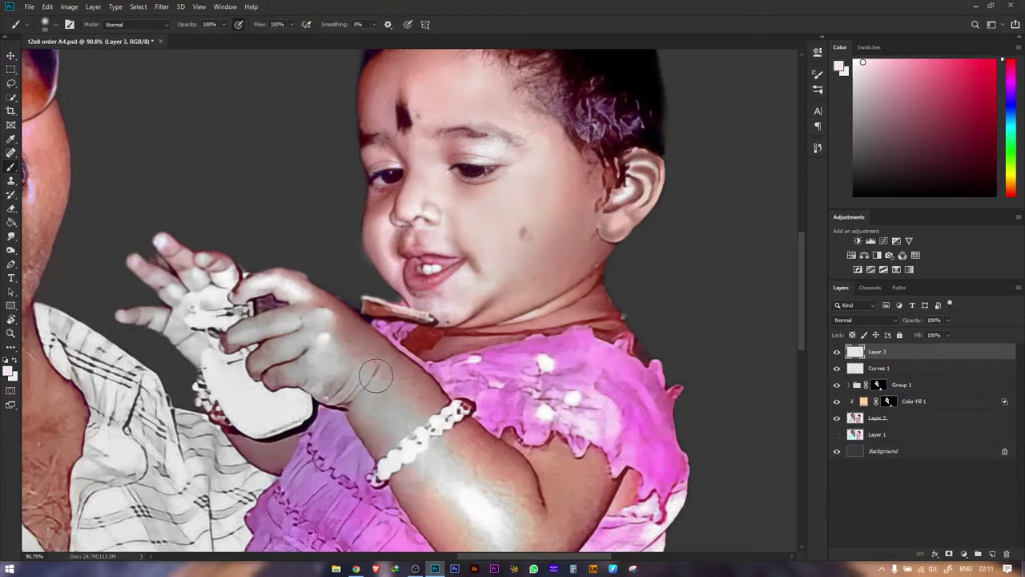
alt+click(494, 446)
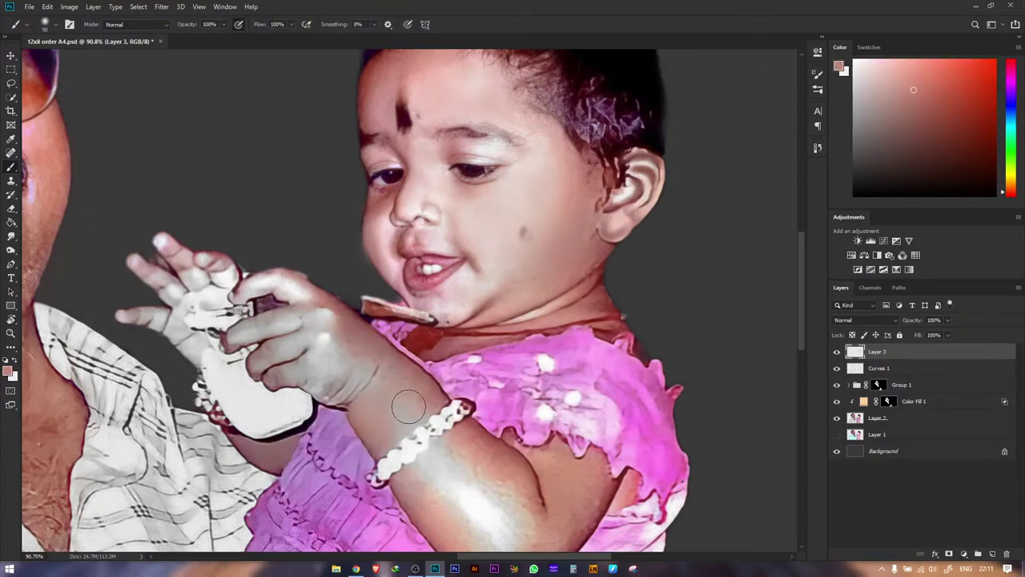
mouse_move(334, 378)
mouse_down()
mouse_move(340, 384)
mouse_move(309, 374)
mouse_move(336, 359)
mouse_move(352, 373)
mouse_move(340, 377)
mouse_up()
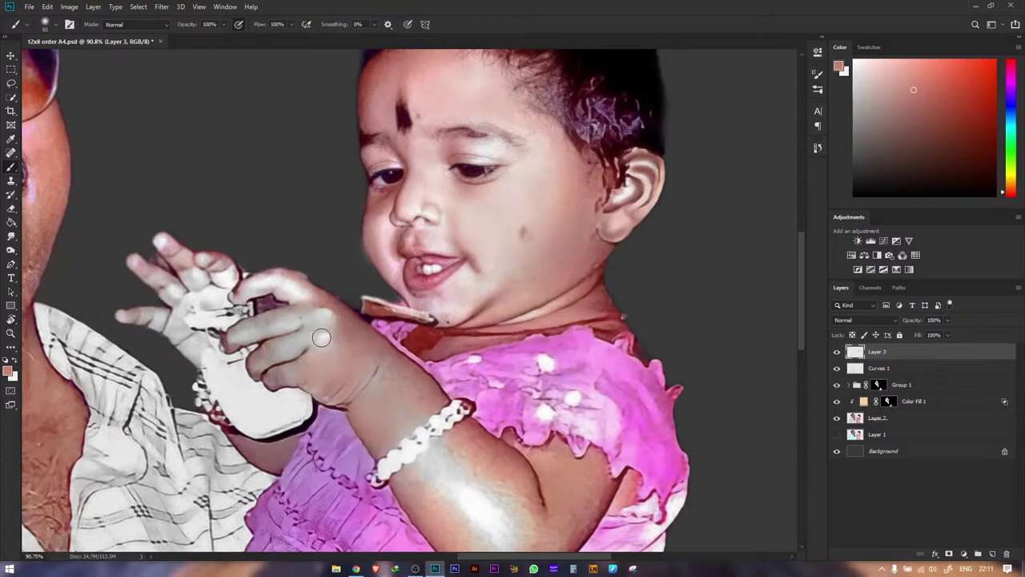
- Colour the gripping fingers and knuckles of the child's near hand with sampled brownish-pink tones, using a 40 px brush
alt+click(401, 366)
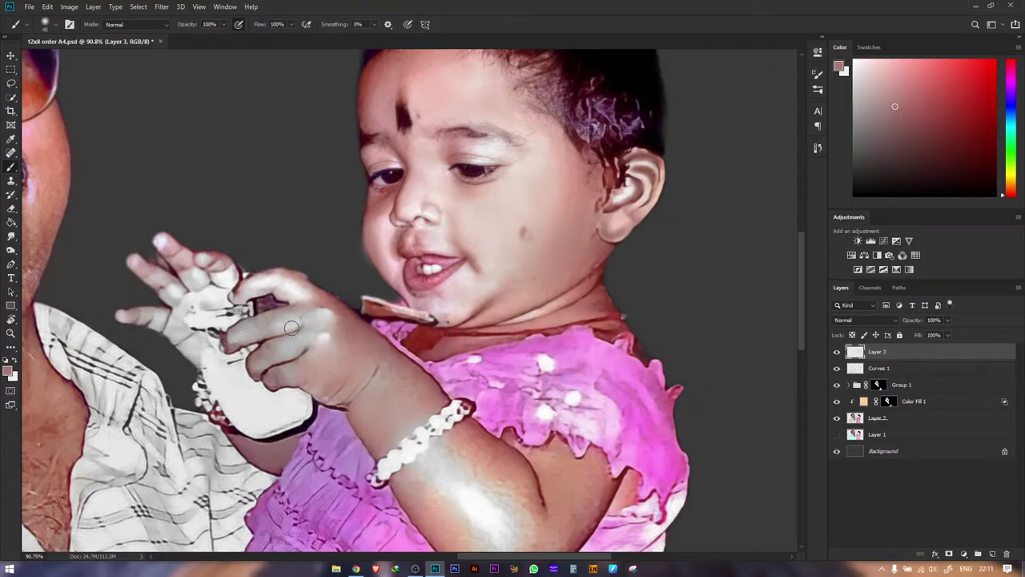
alt+click(337, 302)
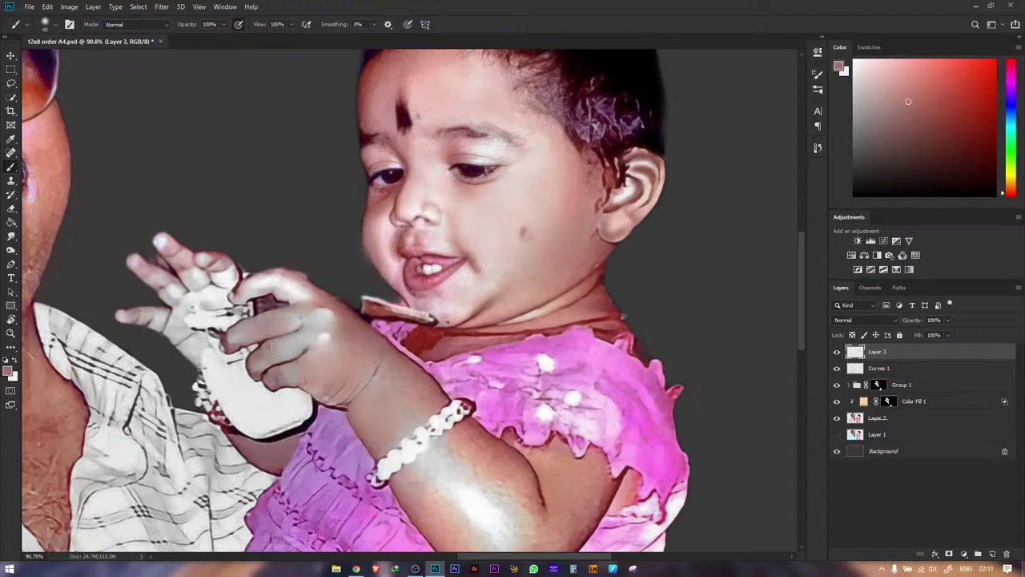
alt+click(328, 373)
alt+click(344, 324)
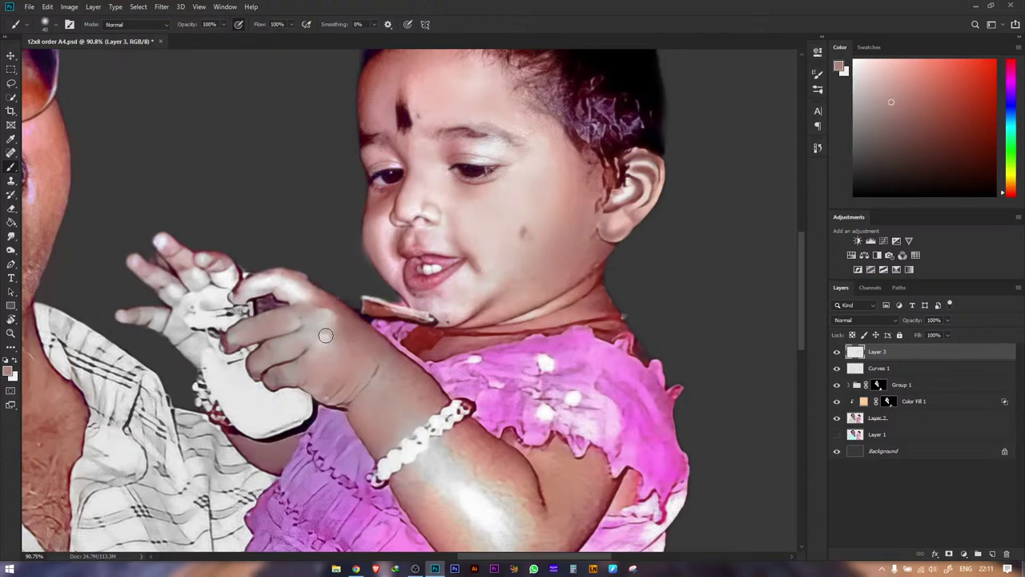
- Tone the index finger and its knuckle on the near hand with light and dark skin colours sampled around them
alt+click(318, 295)
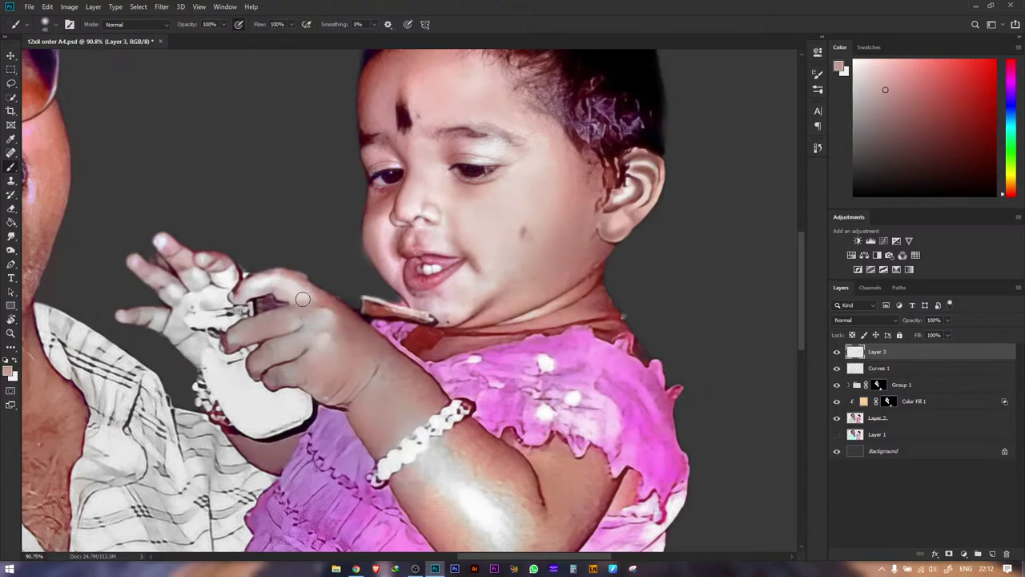
alt+click(332, 298)
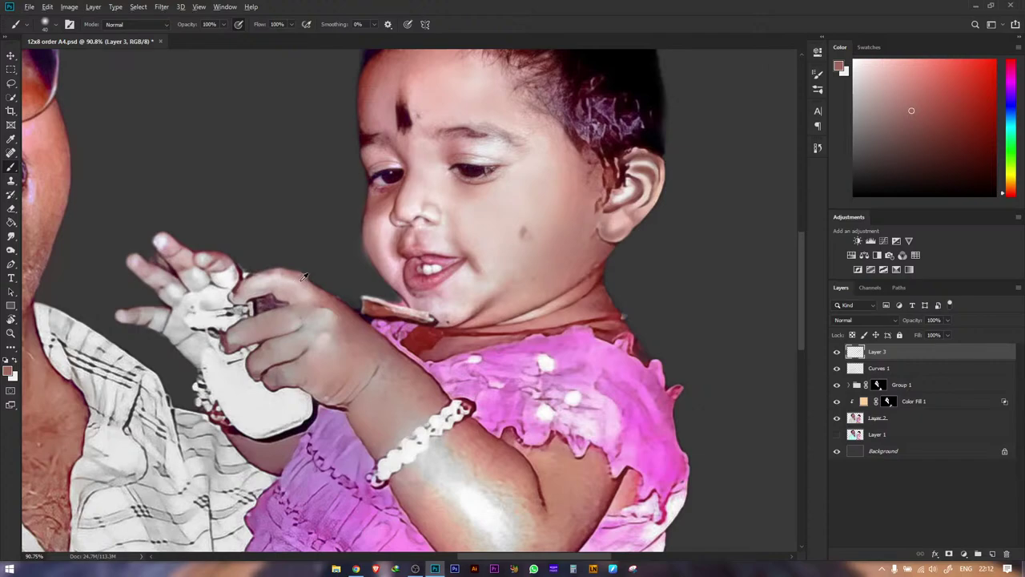
alt+click(302, 279)
alt+click(346, 322)
- Blend the remaining pale areas on the near hand's knuckles and lower fingers with tones sampled from the arm and hand
alt+click(430, 508)
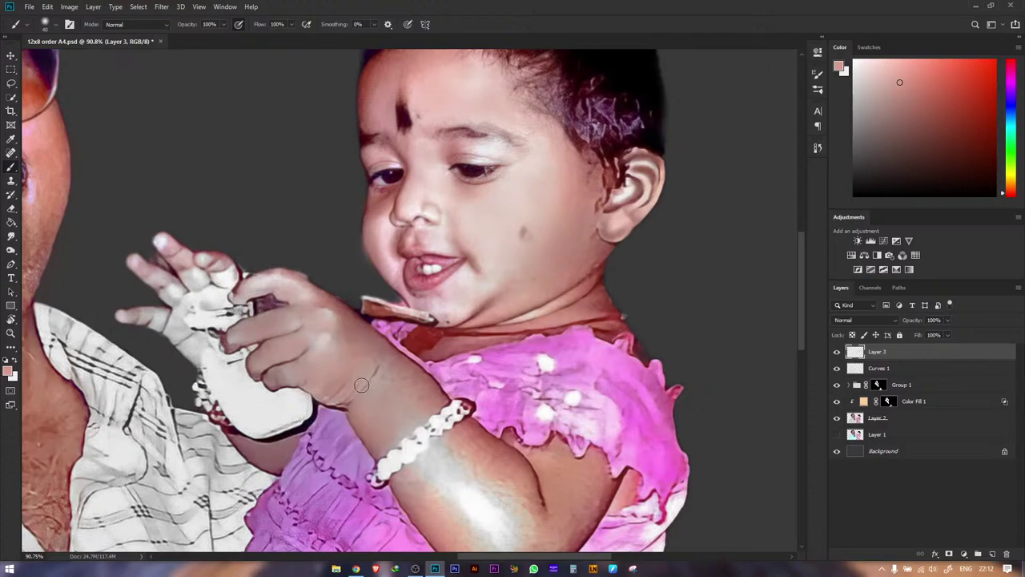
alt+click(318, 348)
alt+click(331, 377)
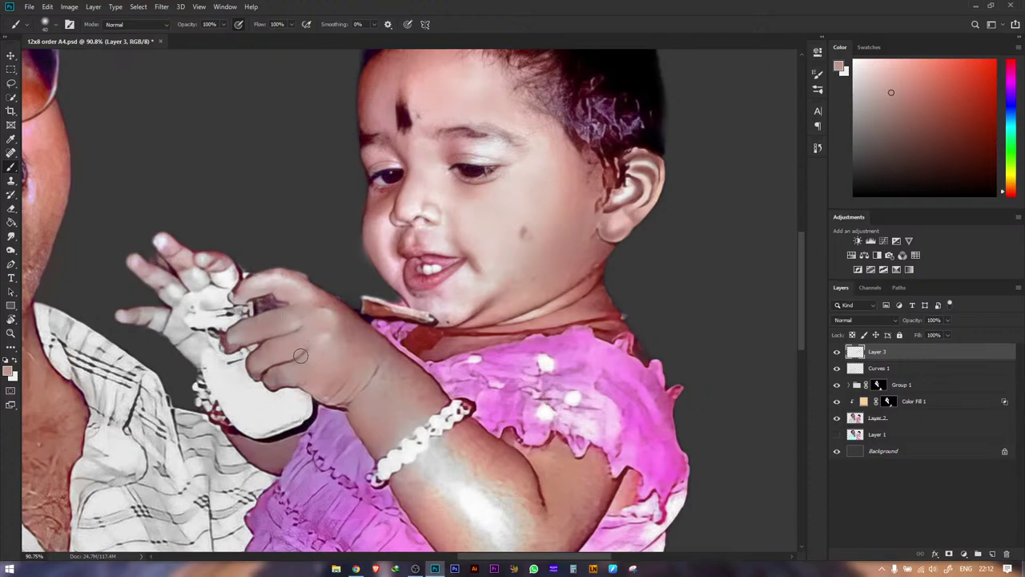
- Cover the blown-out highlight on the child's forearm with peach tones sampled beside it, using a 90 px brush
key(z)
drag(372, 342, 264, 360)
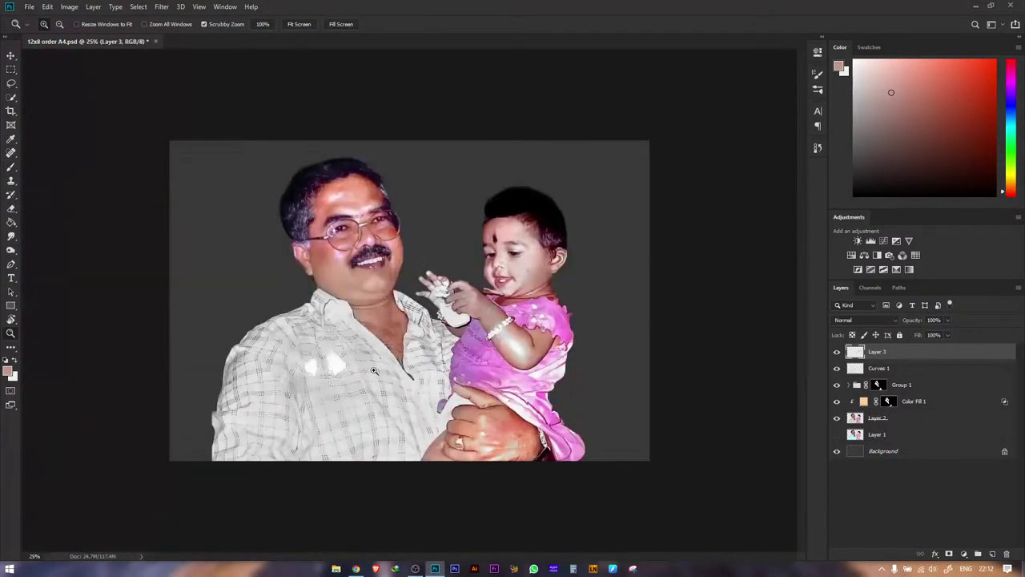
mouse_move(493, 317)
mouse_down()
mouse_move(584, 365)
mouse_move(630, 370)
mouse_move(538, 352)
mouse_move(492, 326)
mouse_up()
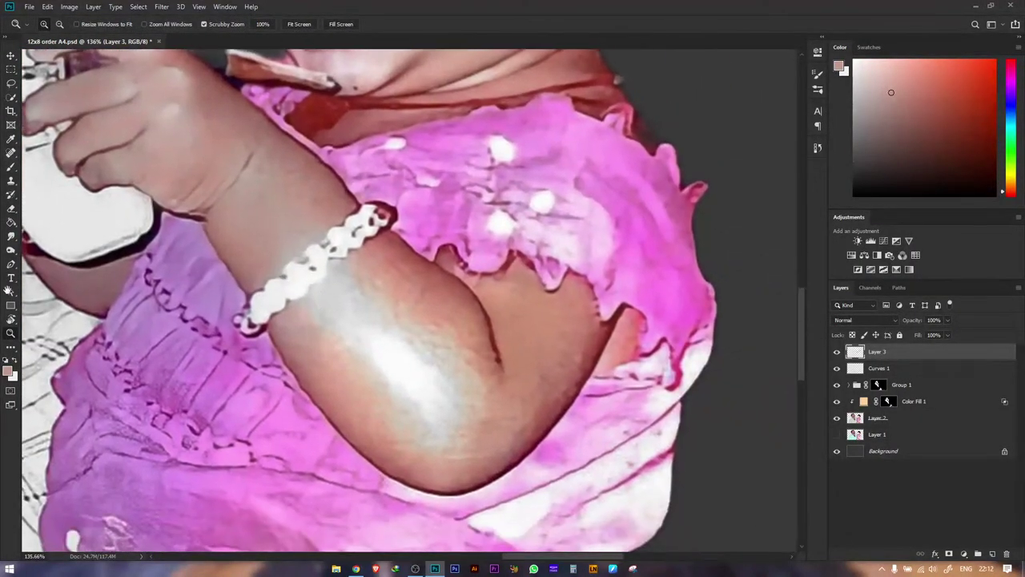
click(11, 168)
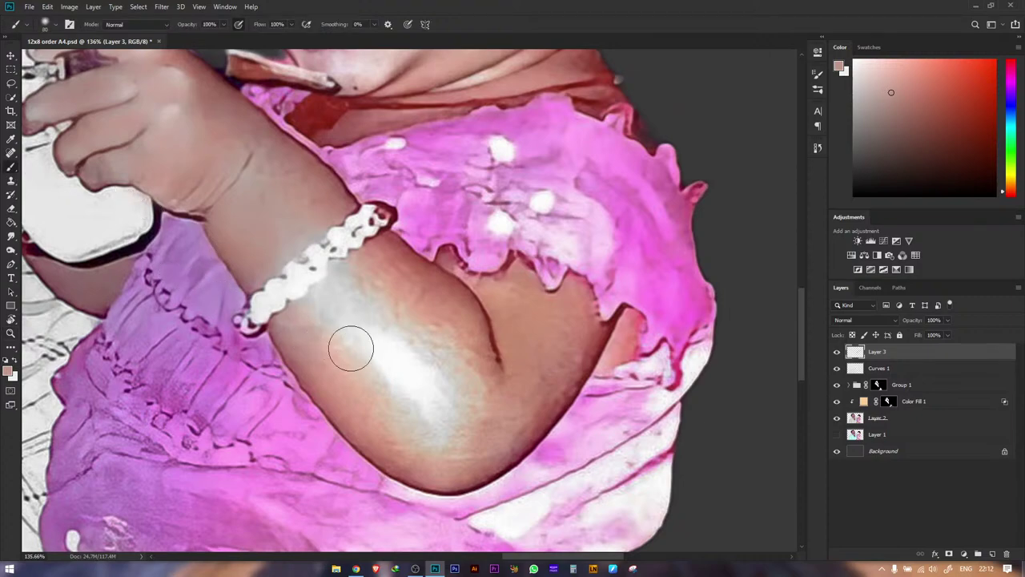
alt+click(385, 424)
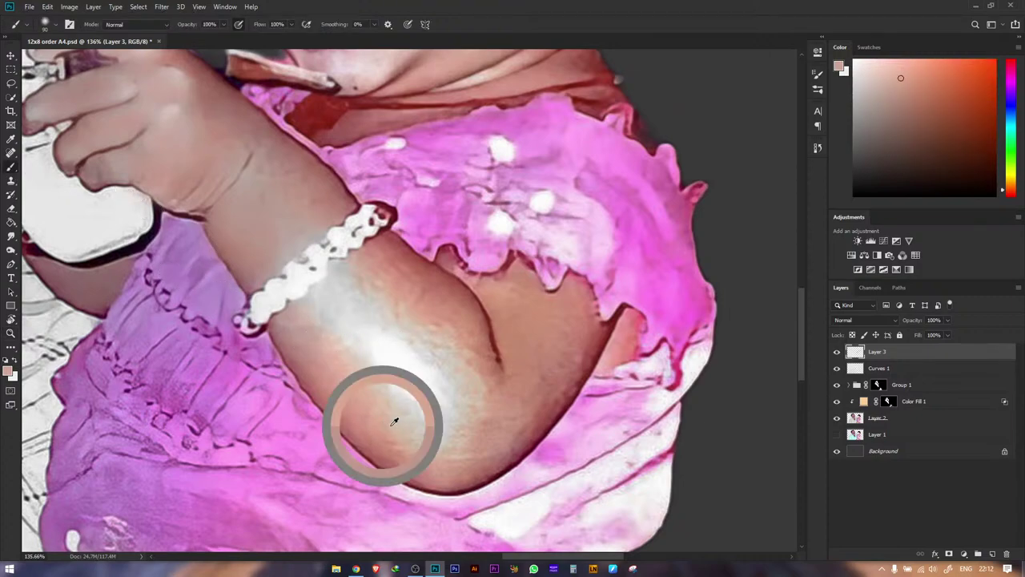
mouse_move(446, 423)
mouse_down()
mouse_move(396, 408)
mouse_move(328, 345)
mouse_move(318, 311)
mouse_move(348, 301)
mouse_move(443, 337)
mouse_move(472, 364)
mouse_move(410, 384)
mouse_move(378, 358)
mouse_move(456, 353)
mouse_up()
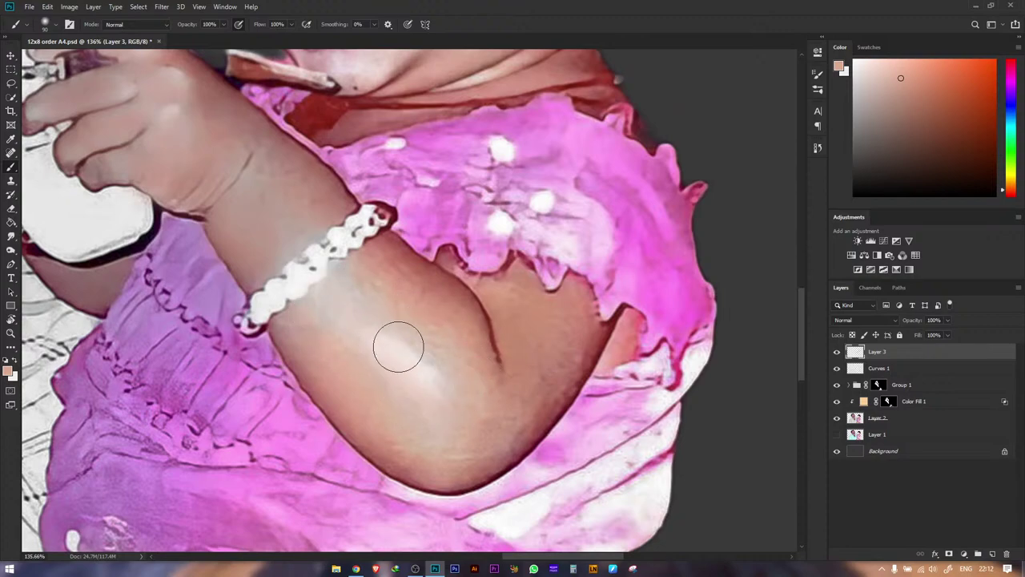
alt+click(330, 333)
mouse_move(320, 335)
mouse_down()
mouse_move(343, 300)
mouse_move(367, 292)
mouse_move(458, 369)
mouse_move(387, 357)
mouse_move(447, 394)
mouse_up()
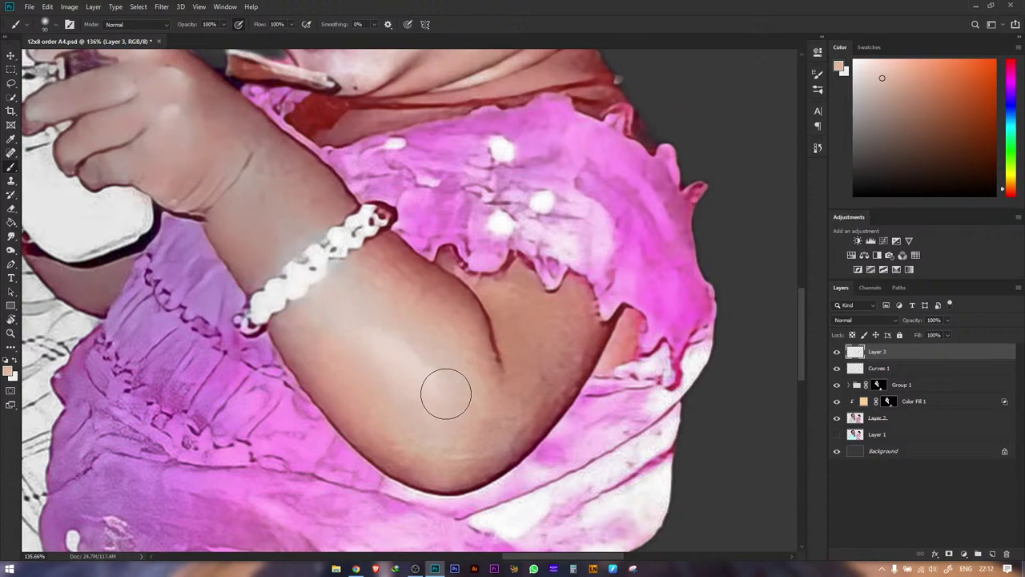
- Even out the grey area of the forearm next to the bracelet with skin tones sampled from the elbow and arm
alt+click(500, 443)
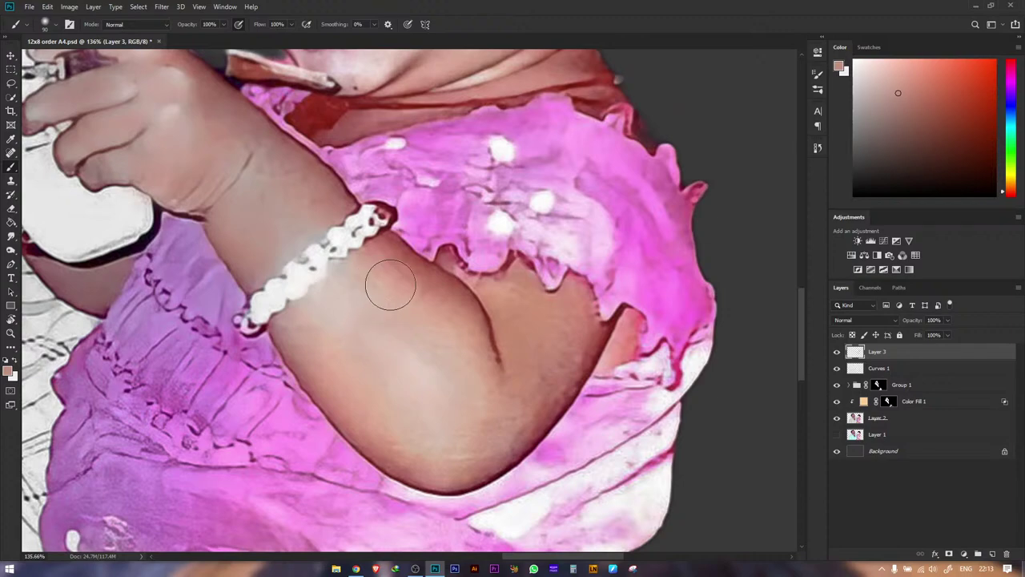
alt+click(370, 417)
drag(331, 304, 371, 278)
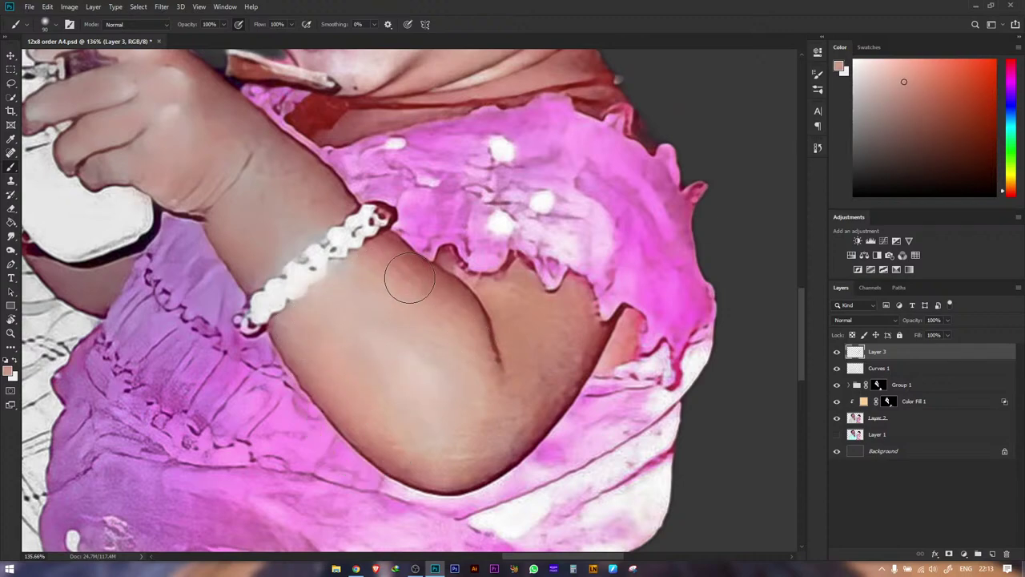
alt+click(526, 296)
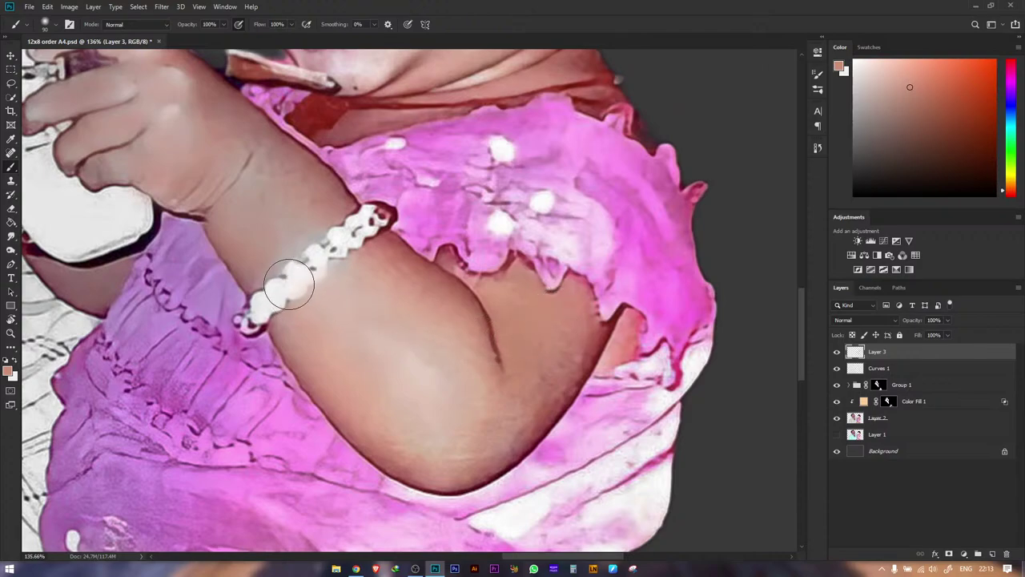
- Paint the white finger bases of the child's far hand with a skin tone sampled from the near hand, reducing the brush to 35 px
key(z)
drag(351, 288, 274, 291)
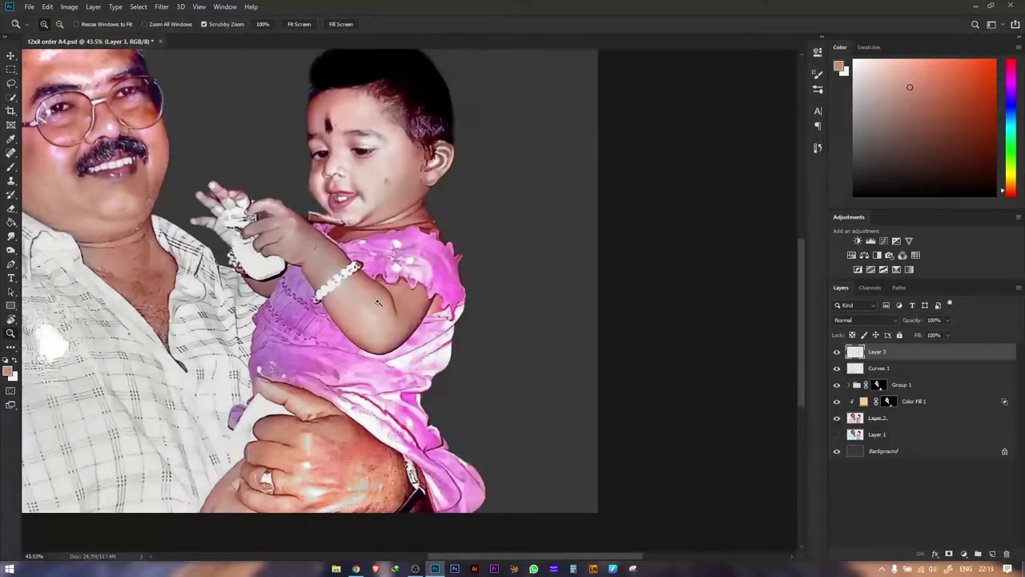
scroll(237, 215, up, 14)
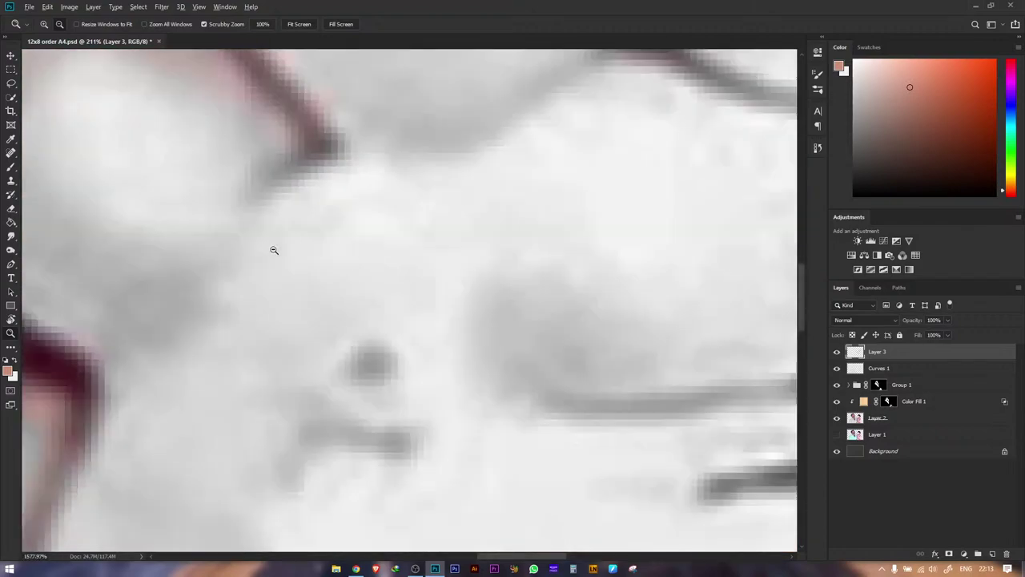
scroll(288, 248, down, 6)
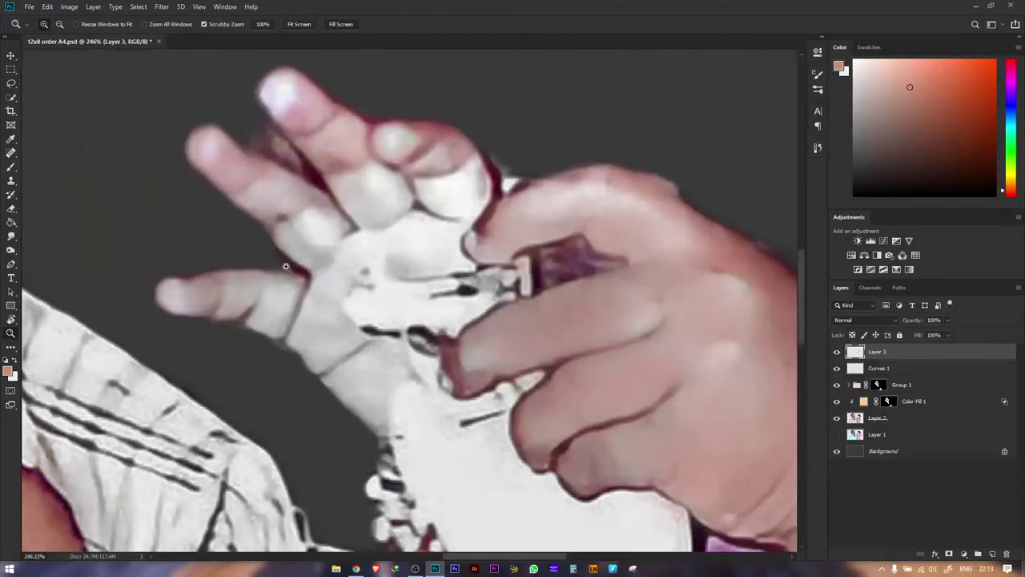
click(12, 165)
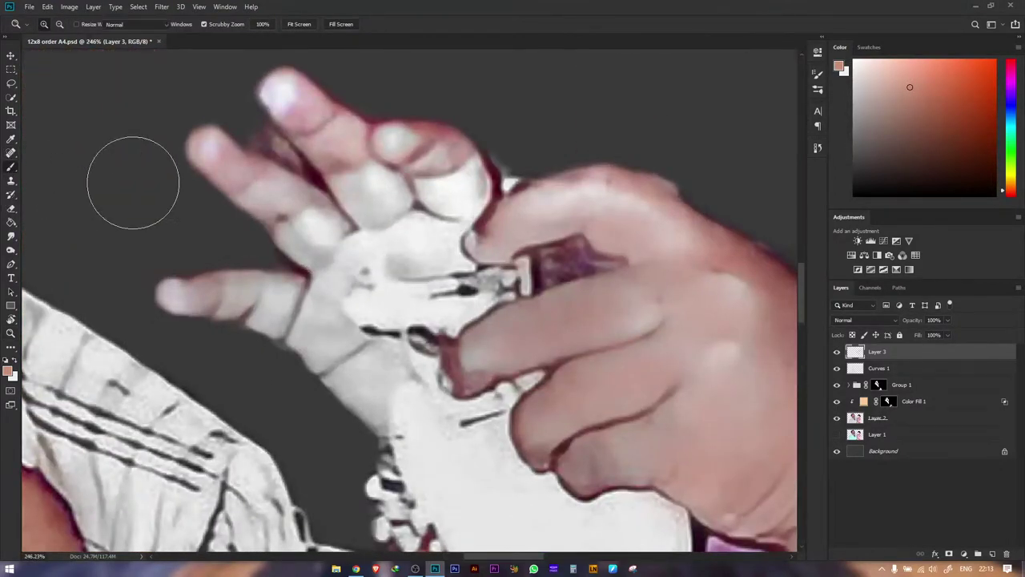
alt+click(625, 284)
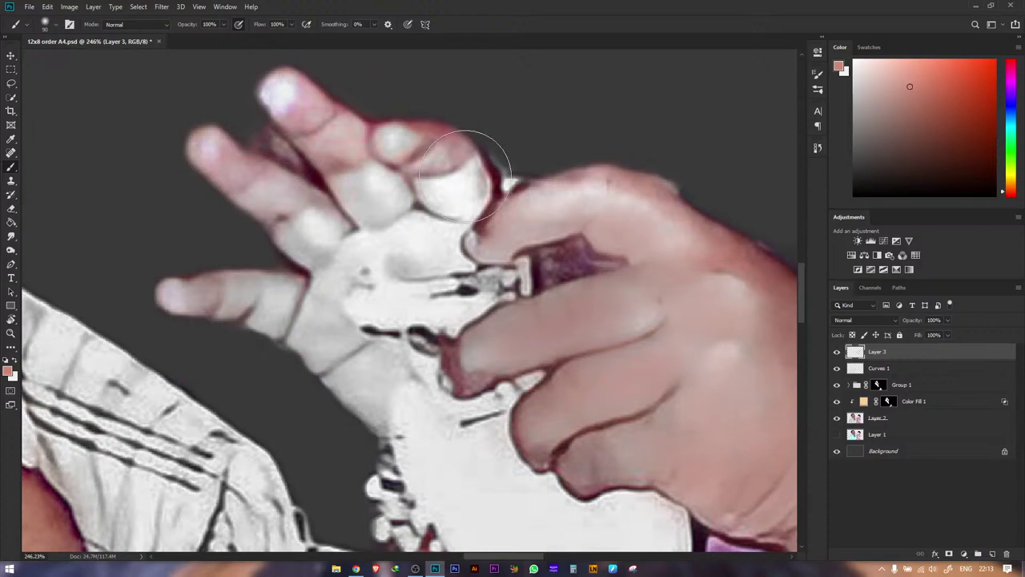
mouse_move(242, 171)
mouse_down()
mouse_move(273, 213)
mouse_move(233, 217)
mouse_move(307, 220)
mouse_move(300, 234)
mouse_move(312, 243)
mouse_move(335, 219)
mouse_move(352, 166)
mouse_move(381, 209)
mouse_move(354, 194)
mouse_move(391, 179)
mouse_move(399, 199)
mouse_move(424, 179)
mouse_move(445, 198)
mouse_move(465, 187)
mouse_move(459, 159)
mouse_move(384, 141)
mouse_up()
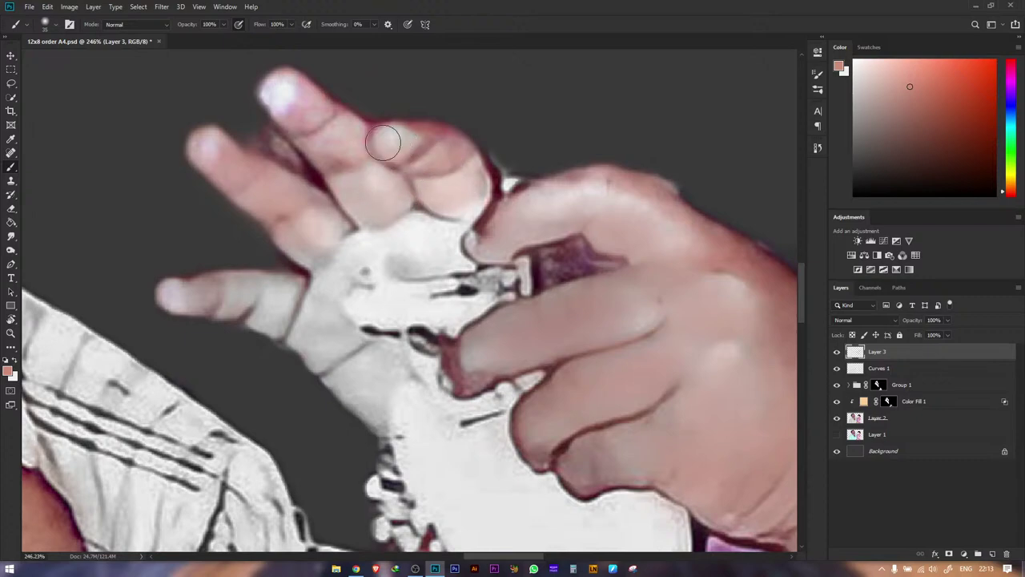
- Tint the fingertips, middle finger segments and little finger of the far hand with the same skin tone, reducing the brush to 30 px
drag(284, 114, 273, 110)
click(213, 151)
drag(285, 99, 290, 96)
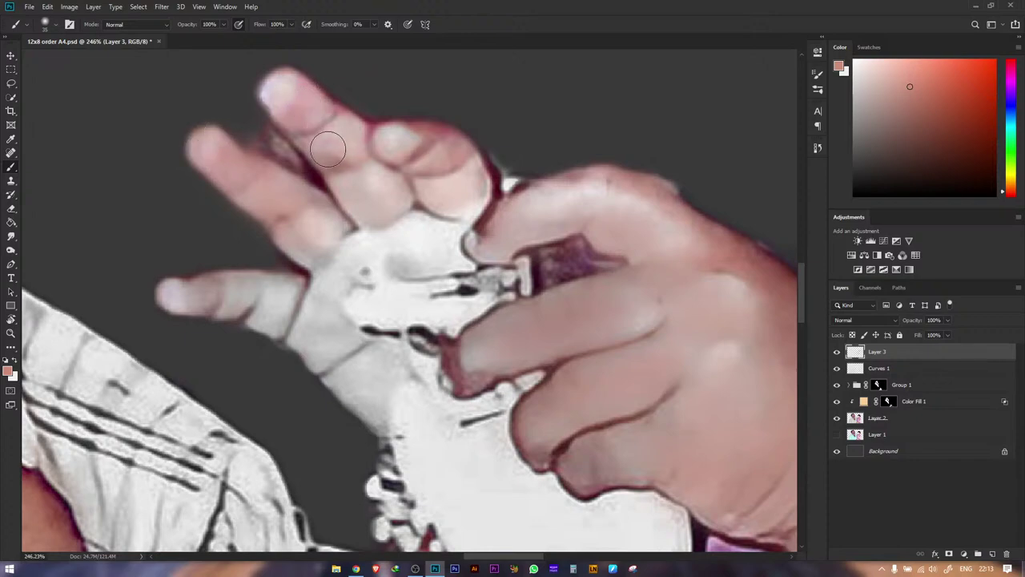
mouse_move(328, 148)
mouse_down()
mouse_move(342, 185)
mouse_move(358, 203)
mouse_move(355, 184)
mouse_move(387, 192)
mouse_move(358, 200)
mouse_move(364, 207)
mouse_move(374, 175)
mouse_move(369, 197)
mouse_move(286, 237)
mouse_move(312, 214)
mouse_move(313, 241)
mouse_up()
mouse_move(265, 325)
mouse_down()
mouse_move(275, 311)
mouse_move(208, 296)
mouse_up()
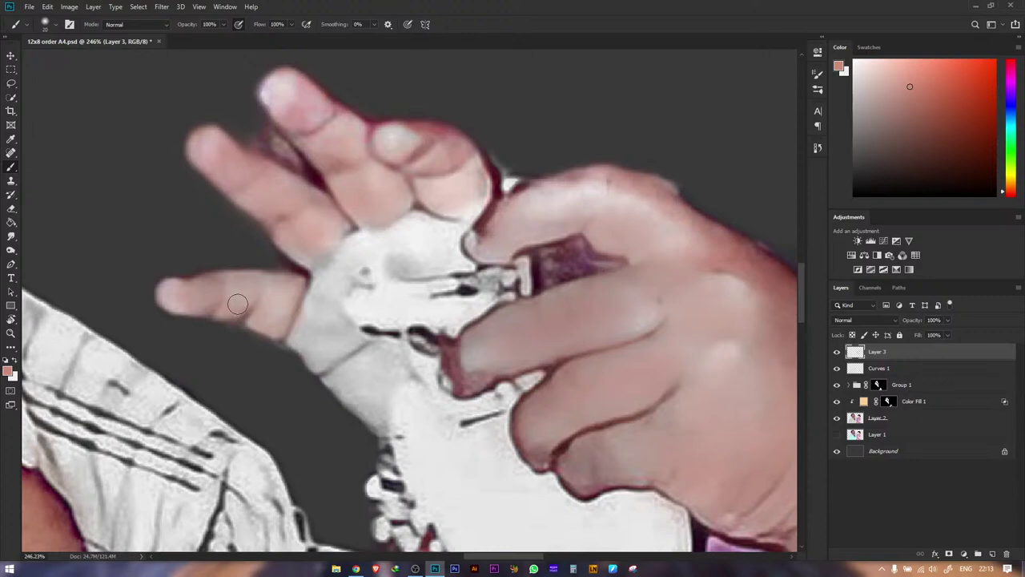
- Paint the white palm of the child's far hand and the pale patches on the near hand with the warm skin tone, using a 30 px brush
mouse_move(321, 302)
mouse_down()
mouse_move(305, 337)
mouse_move(324, 350)
mouse_move(343, 334)
mouse_move(320, 309)
mouse_move(363, 257)
mouse_move(321, 299)
mouse_move(306, 338)
mouse_move(351, 337)
mouse_move(390, 255)
mouse_move(444, 260)
mouse_move(442, 243)
mouse_move(299, 241)
mouse_move(411, 227)
mouse_move(439, 239)
mouse_move(415, 256)
mouse_move(447, 256)
mouse_move(435, 238)
mouse_move(474, 198)
mouse_move(438, 243)
mouse_move(451, 259)
mouse_move(360, 261)
mouse_move(342, 325)
mouse_move(275, 258)
mouse_up()
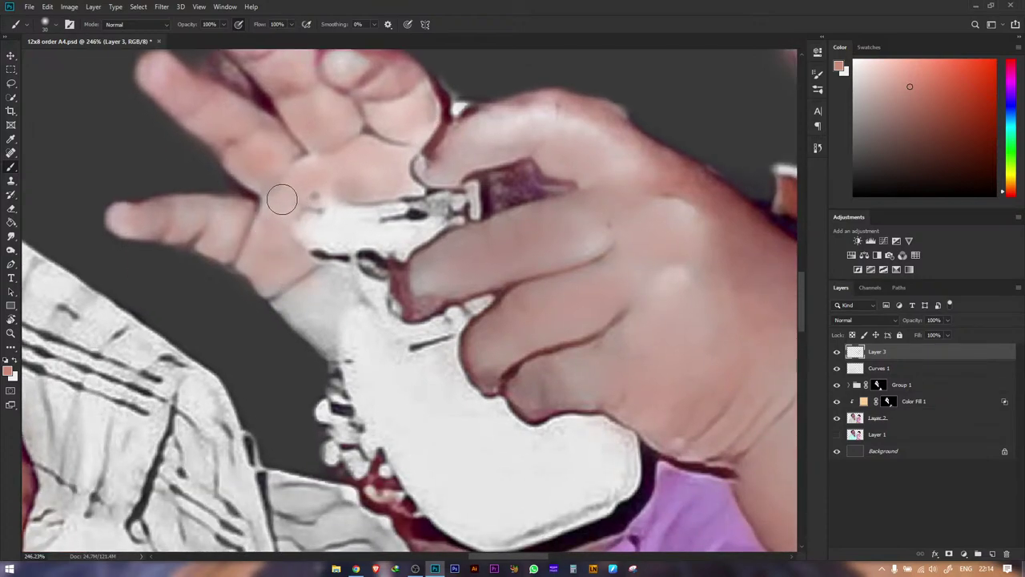
mouse_move(282, 199)
mouse_down()
mouse_move(265, 280)
mouse_move(259, 267)
mouse_move(298, 284)
mouse_move(288, 301)
mouse_move(326, 290)
mouse_move(305, 296)
mouse_move(313, 321)
mouse_move(289, 305)
mouse_move(307, 291)
mouse_move(333, 293)
mouse_move(308, 317)
mouse_move(324, 331)
mouse_move(345, 288)
mouse_move(304, 314)
mouse_move(291, 302)
mouse_move(340, 285)
mouse_move(345, 293)
mouse_move(316, 321)
mouse_move(328, 335)
mouse_move(338, 317)
mouse_move(374, 310)
mouse_move(378, 231)
mouse_up()
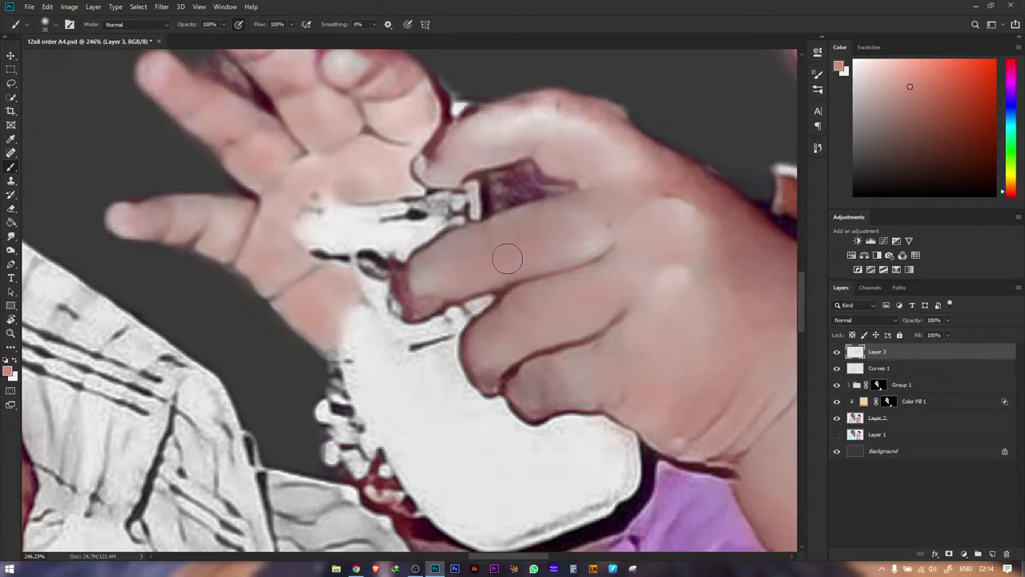
drag(332, 240, 115, 208)
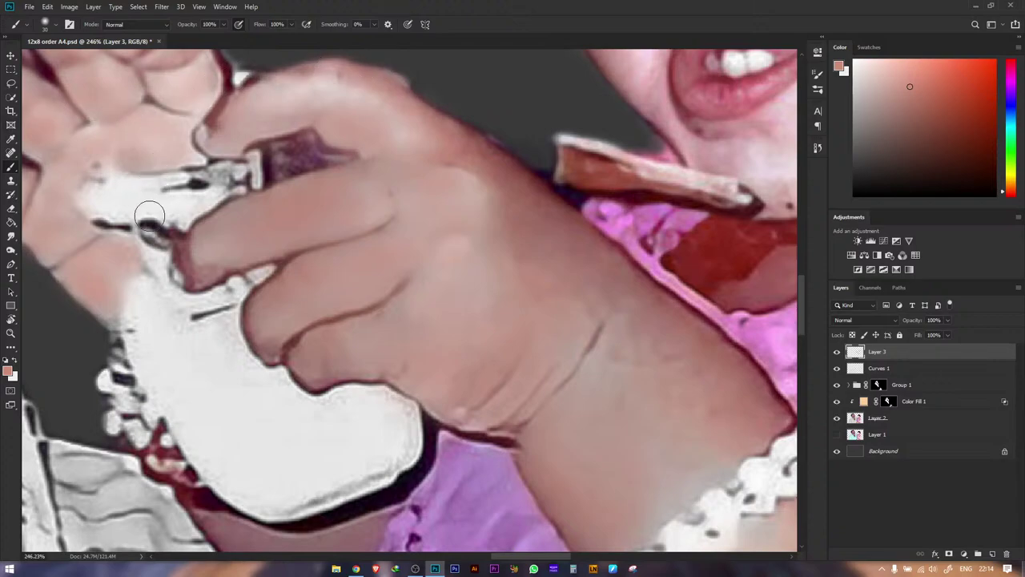
- Even out the child's forearm and elbow around the bracelet with skin tones sampled from the arm, using an 80 px brush
key(z)
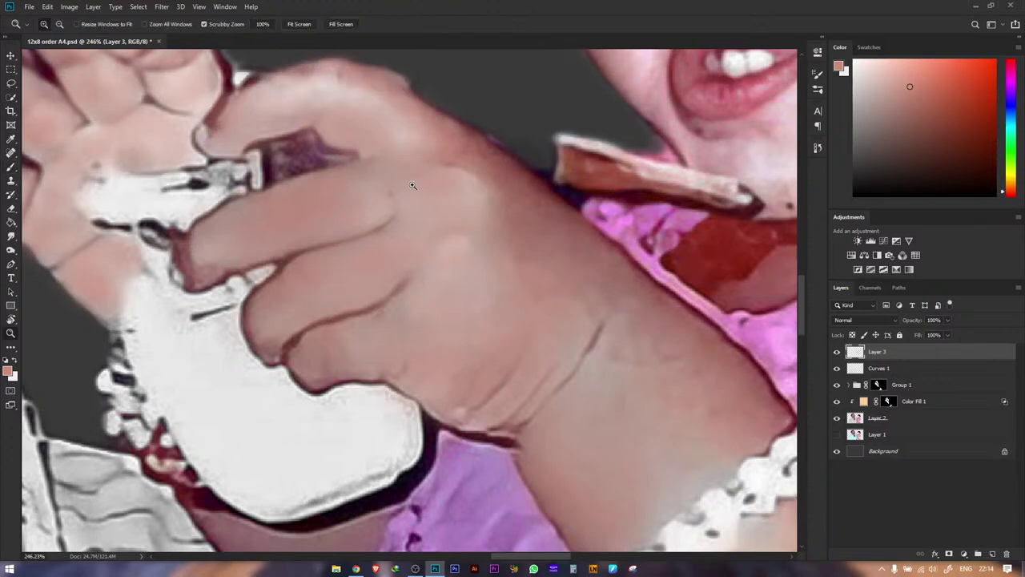
key(ctrl+0)
drag(563, 418, 617, 328)
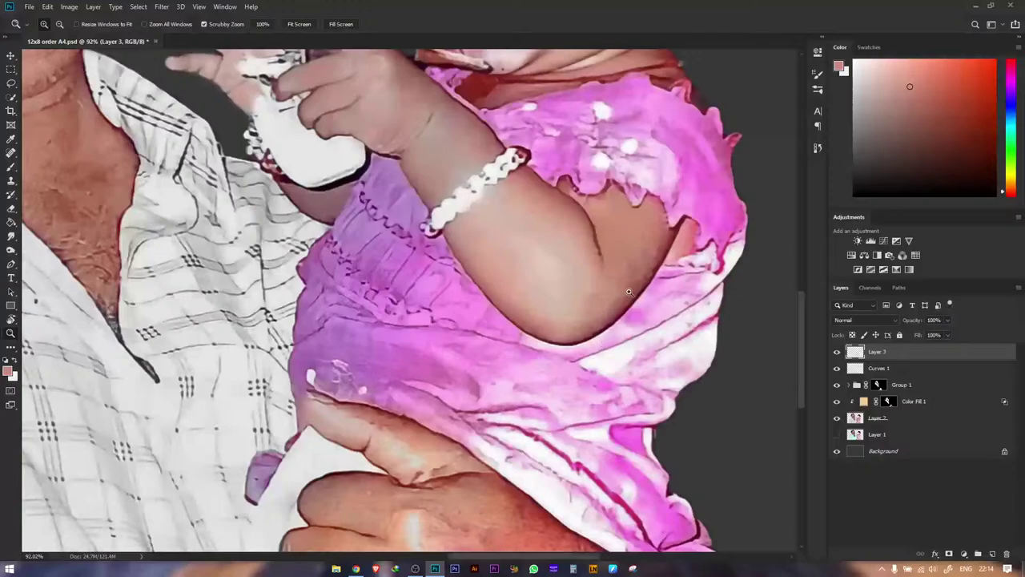
drag(631, 292, 653, 284)
mouse_move(513, 259)
mouse_down()
mouse_move(461, 338)
mouse_move(435, 331)
mouse_up()
key(b)
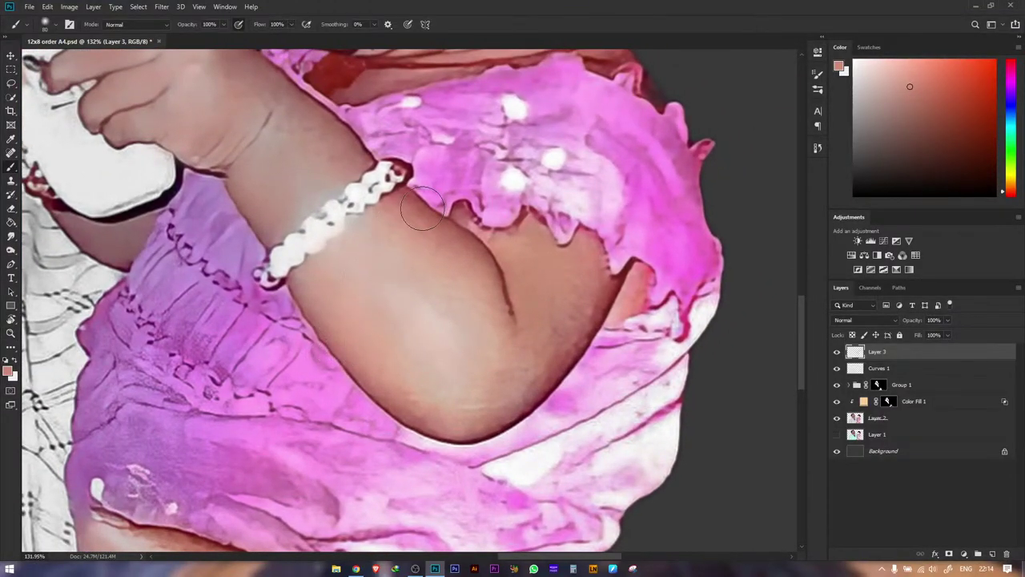
alt+click(359, 299)
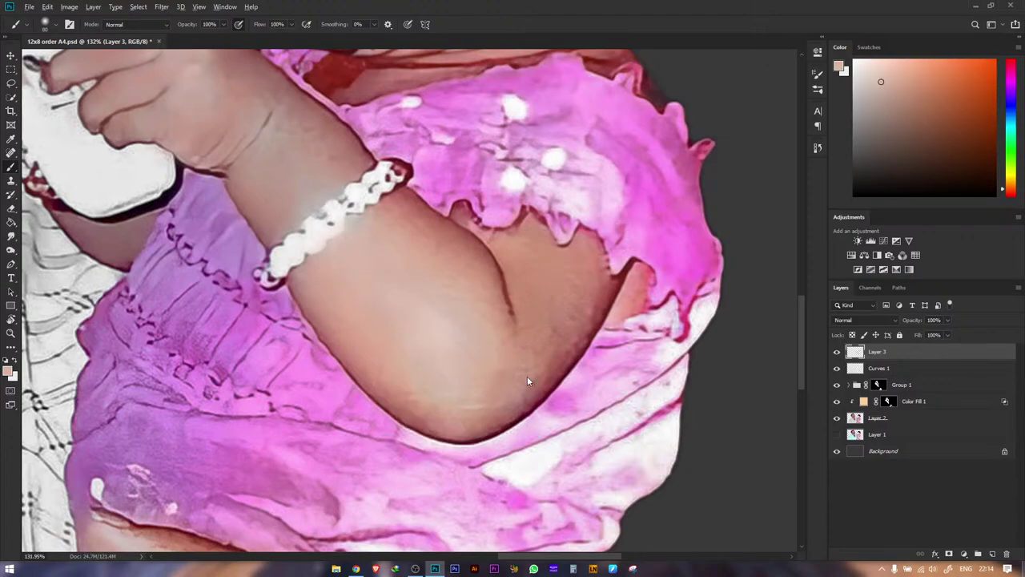
alt+click(520, 351)
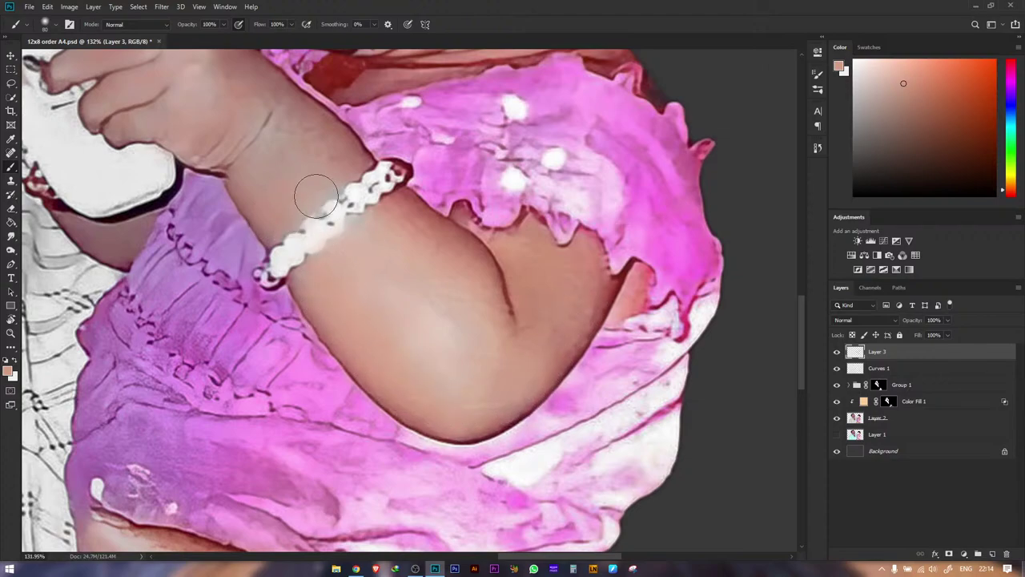
alt+click(401, 233)
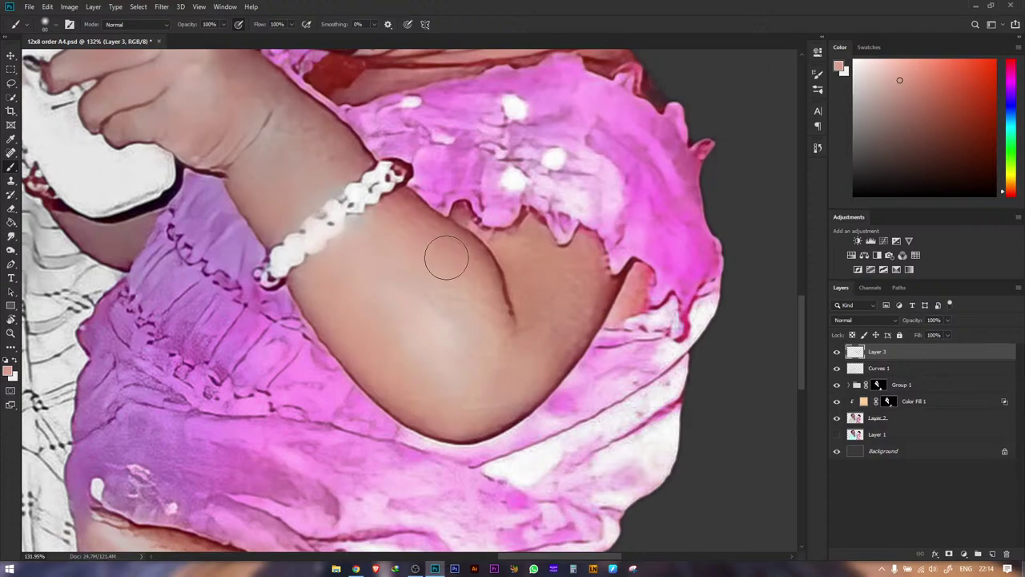
alt+click(484, 299)
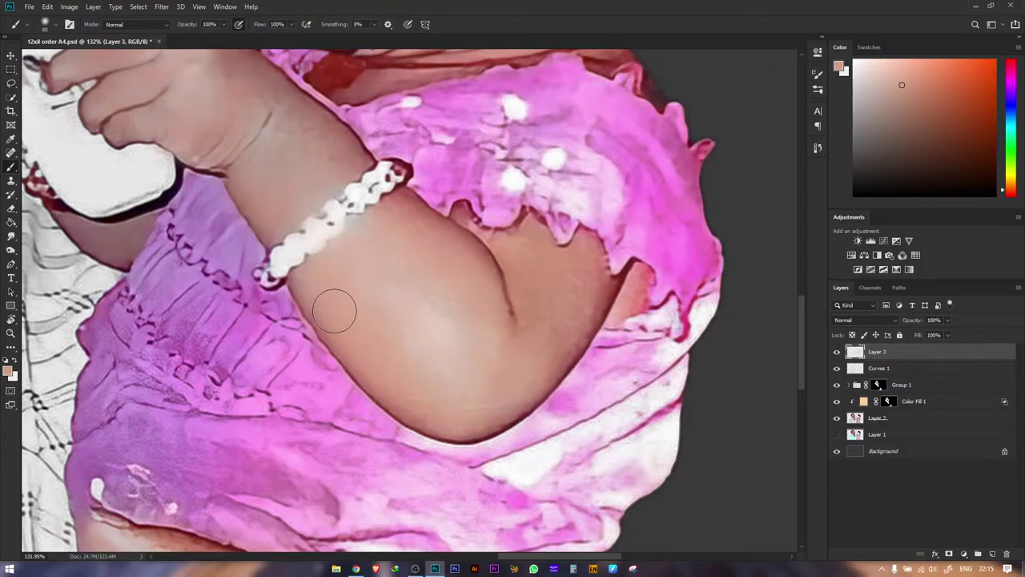
- Cover the pale patches on the child's chin, far cheek and nose with skin tones, reducing the brush to 45 px and 30 px
key(ctrl+space)
drag(380, 295, 340, 298)
drag(414, 319, 346, 238)
click(372, 310)
click(673, 278)
click(498, 282)
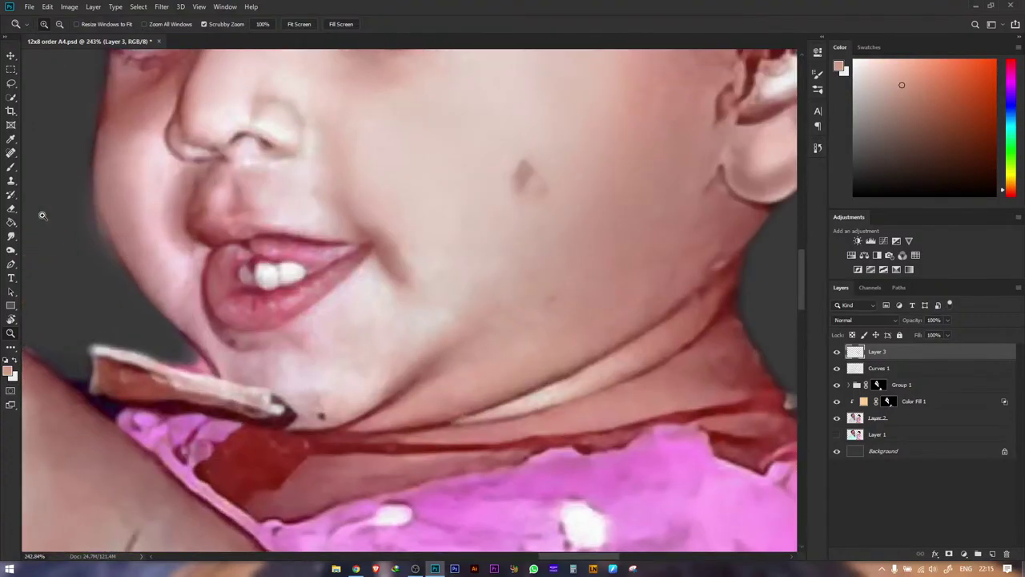
click(12, 168)
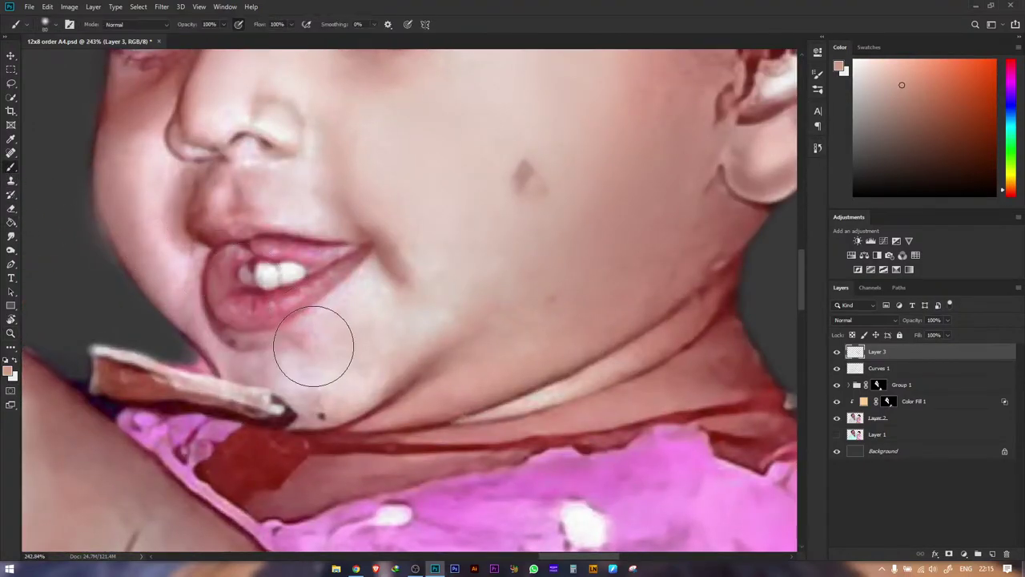
key(bracketleft)
key(bracketleft)
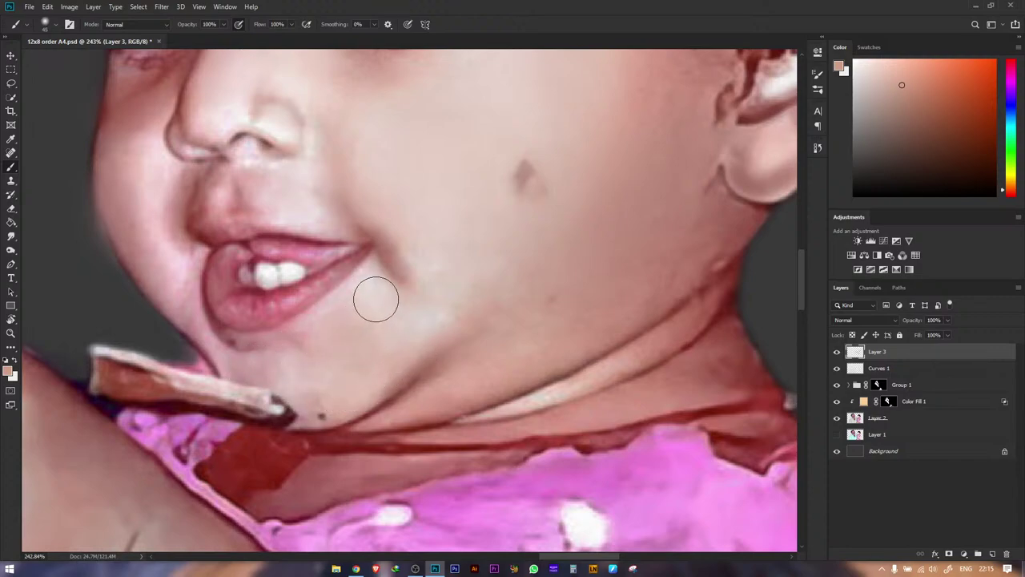
mouse_move(315, 216)
mouse_down()
mouse_move(422, 314)
mouse_move(413, 320)
mouse_up()
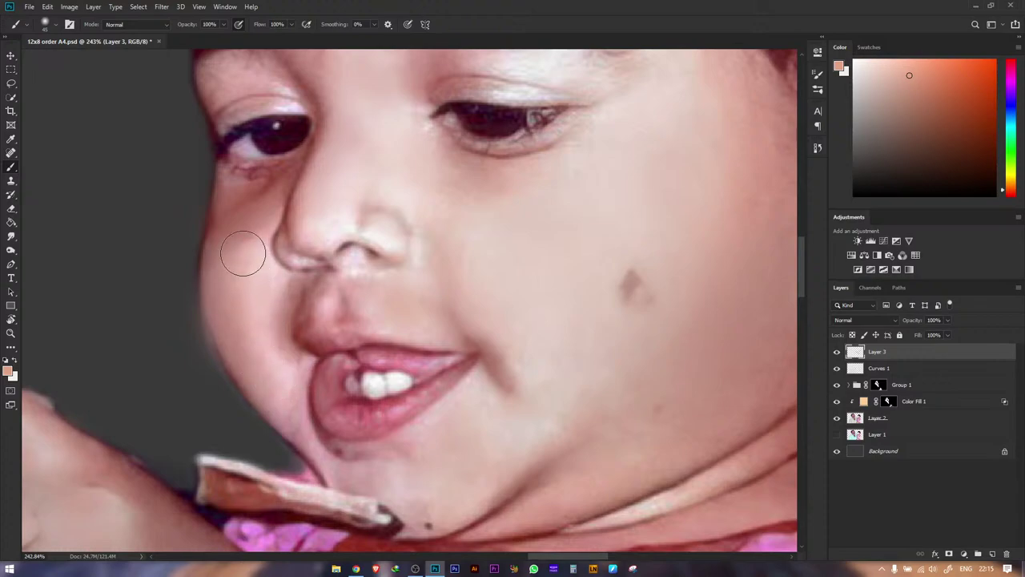
drag(327, 171, 339, 286)
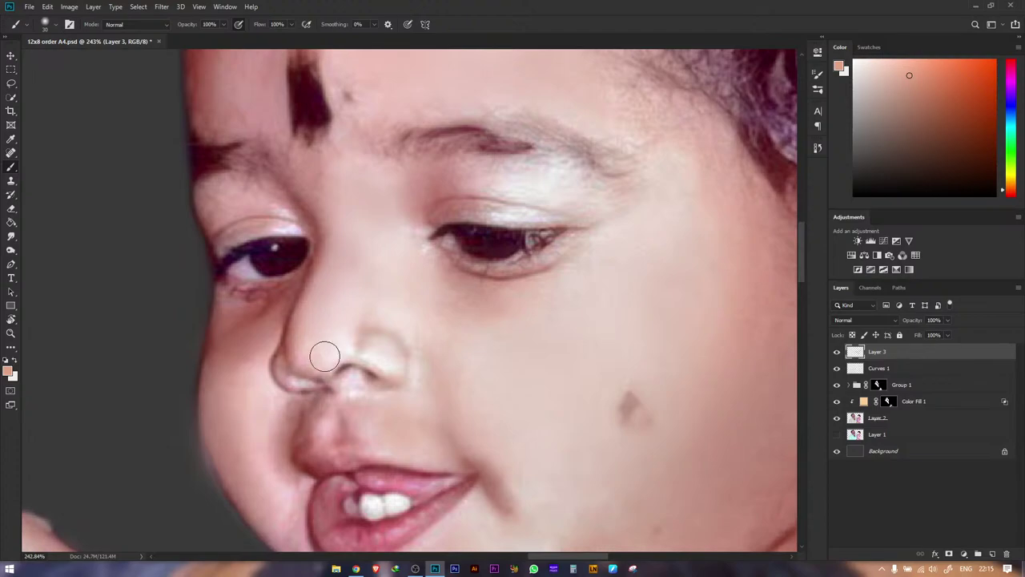
- Compare the whole portrait with and without the skin-tone painting on Layer 3
key(z)
drag(413, 210, 352, 210)
drag(425, 261, 384, 265)
mouse_move(421, 301)
mouse_down()
mouse_move(392, 290)
mouse_move(392, 330)
mouse_up()
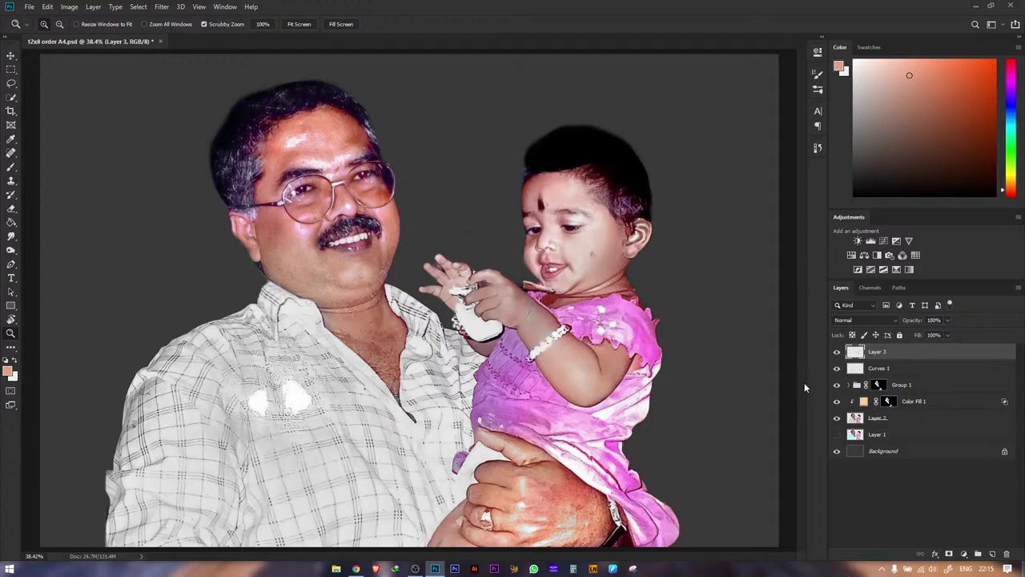
click(836, 352)
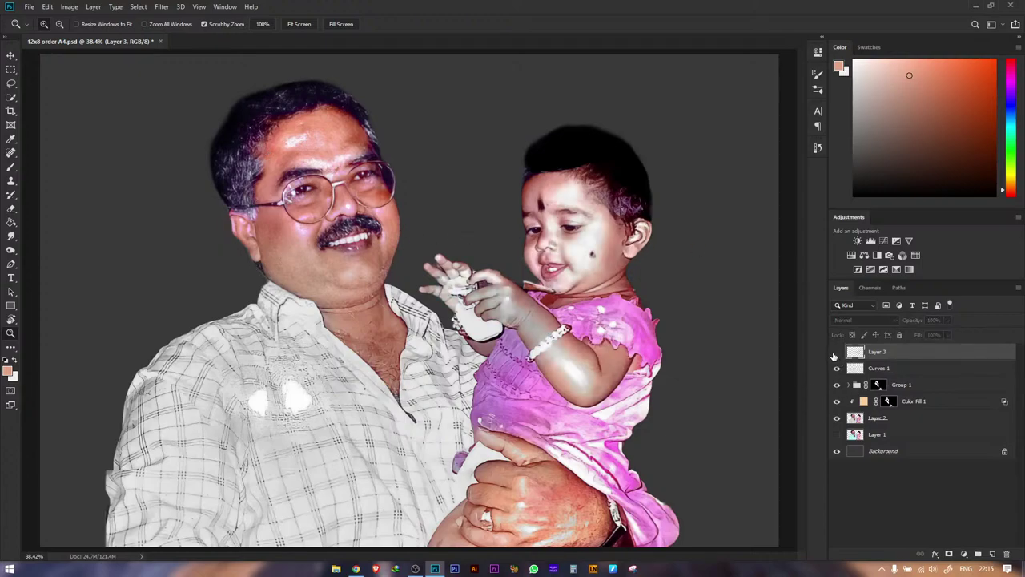
click(837, 352)
- Smooth the child's near cheek with a skin tone sampled below the eye, enlarging the brush to 150 px
drag(536, 315, 533, 335)
drag(572, 244, 641, 245)
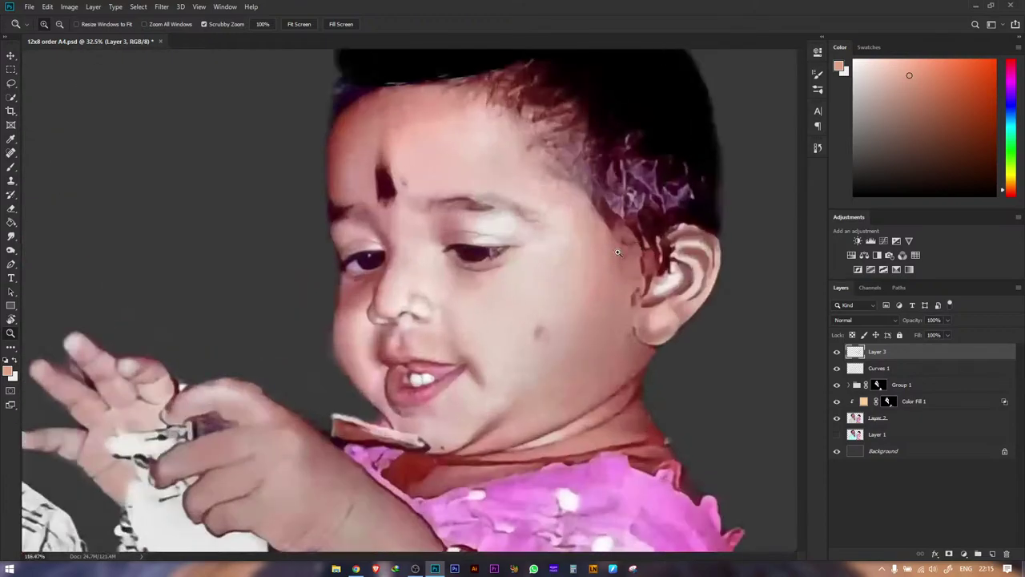
drag(540, 277, 607, 305)
drag(481, 325, 424, 320)
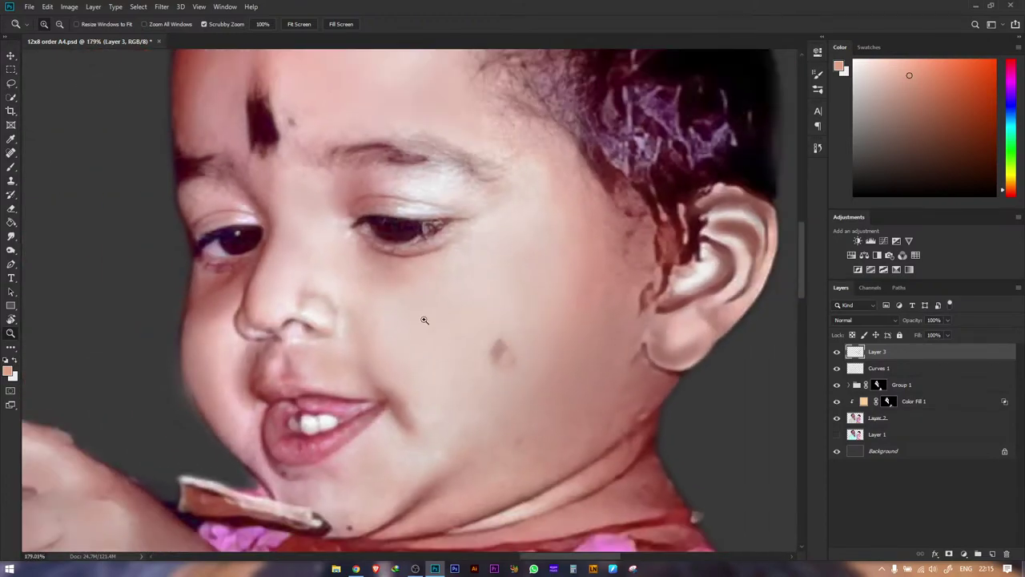
click(10, 168)
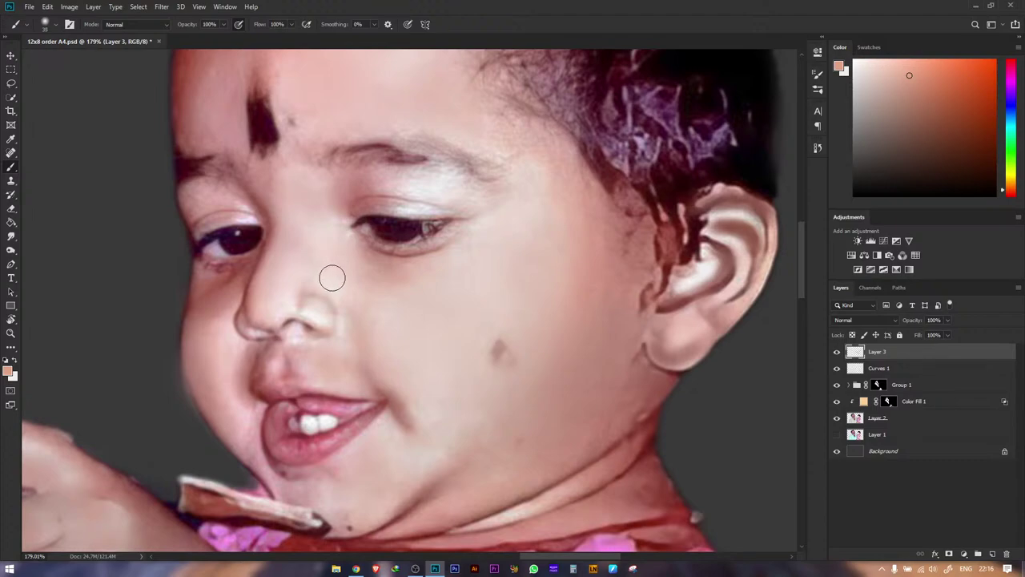
key(bracketright)
key(bracketright)
alt+click(404, 271)
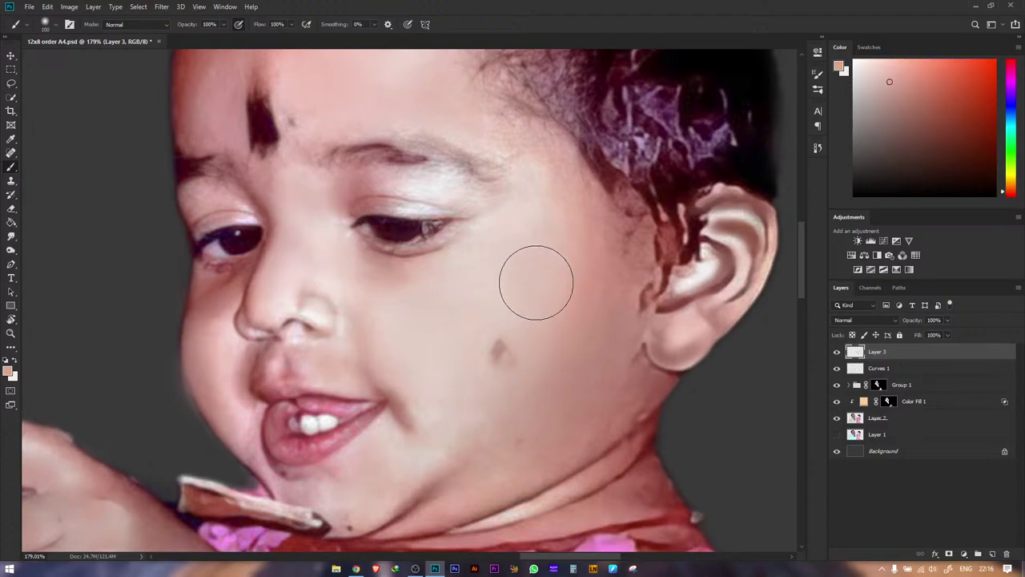
key(bracketright)
key(bracketright)
key(bracketright)
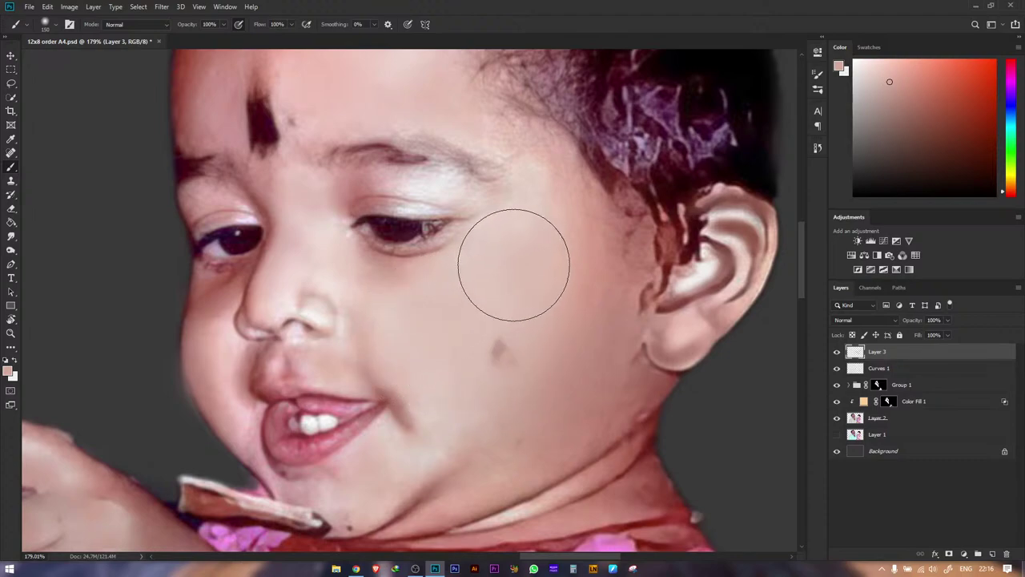
- Blend the temple, lower cheek and dark cheek spot with skin tones sampled from the surrounding face, using a 100 px brush
key(bracketleft)
key(bracketleft)
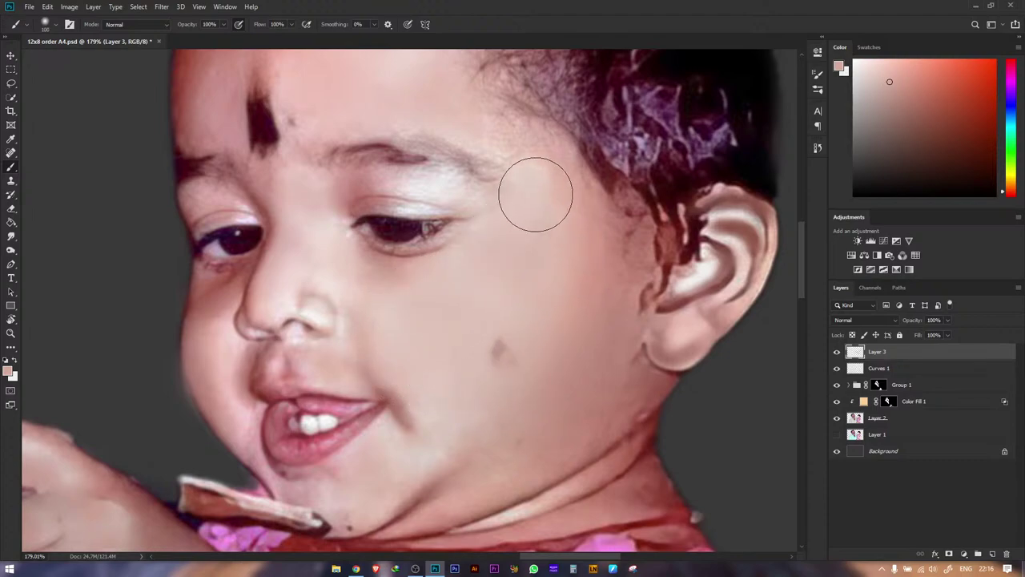
key(alt)
alt+click(395, 279)
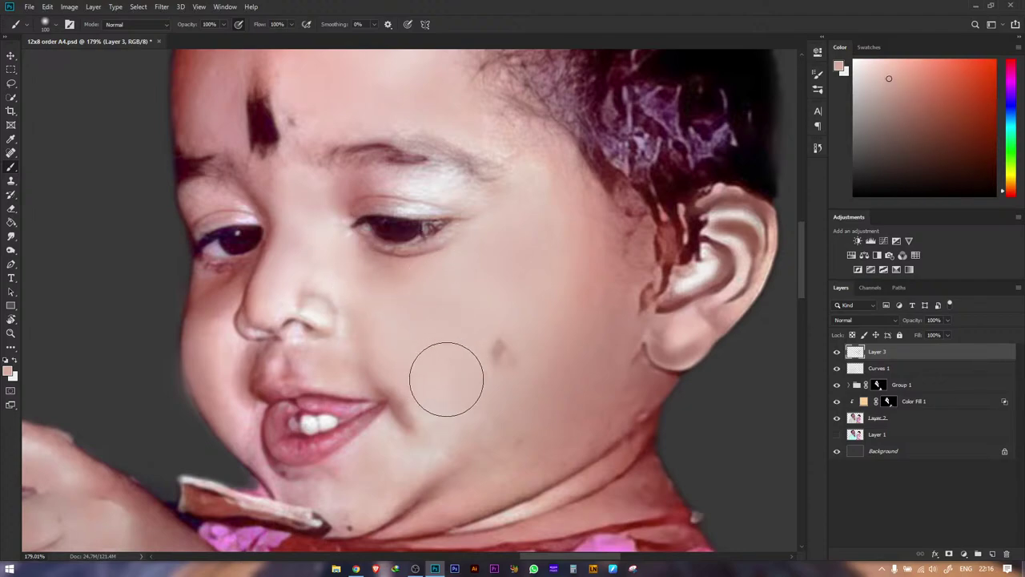
alt+click(450, 411)
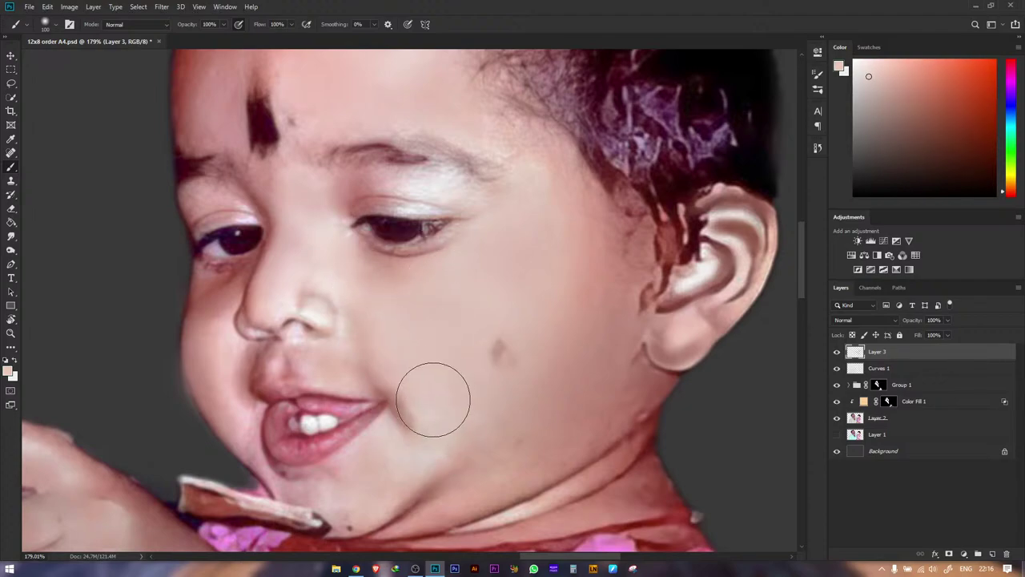
alt+click(610, 250)
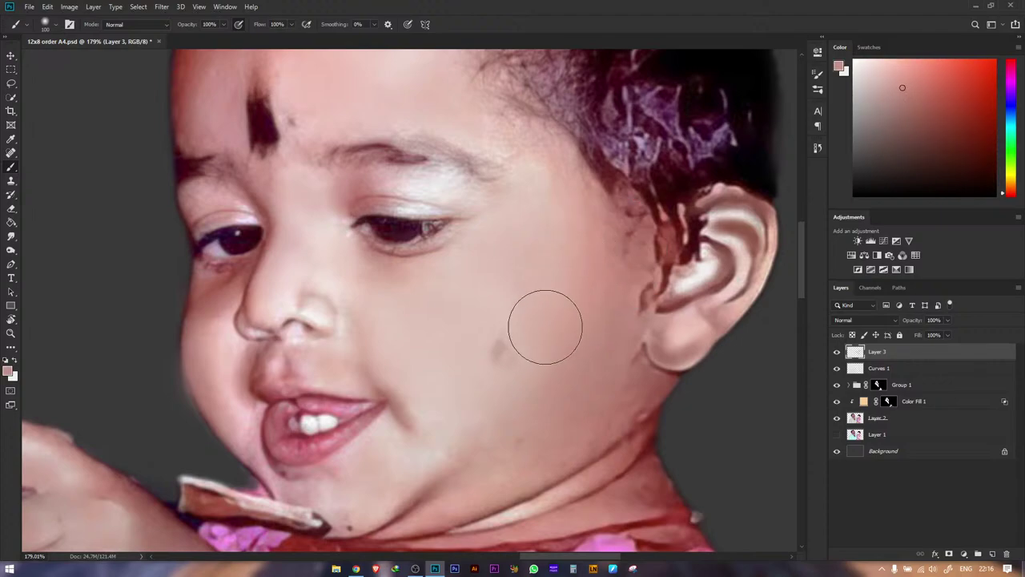
alt+click(452, 453)
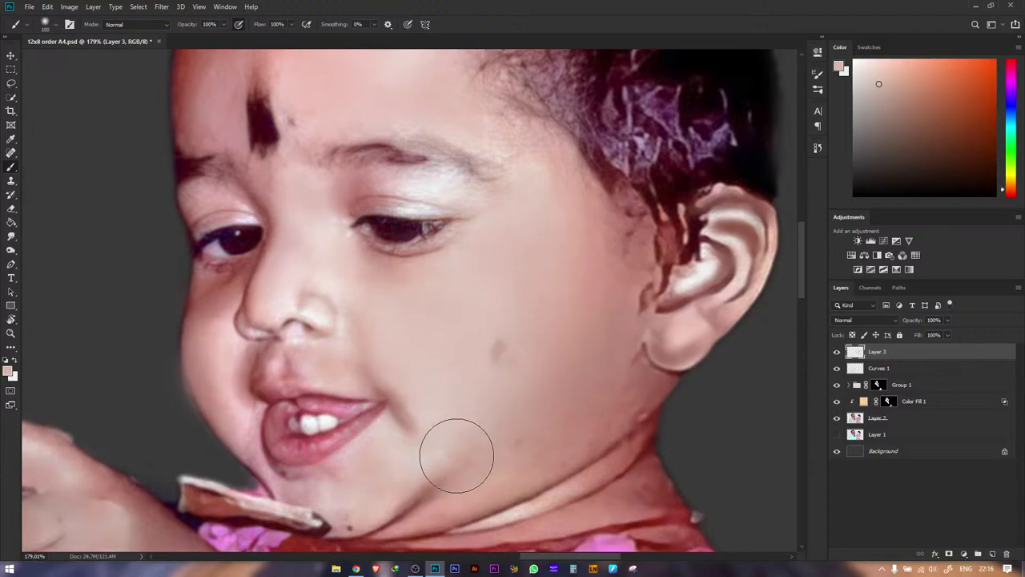
alt+click(573, 449)
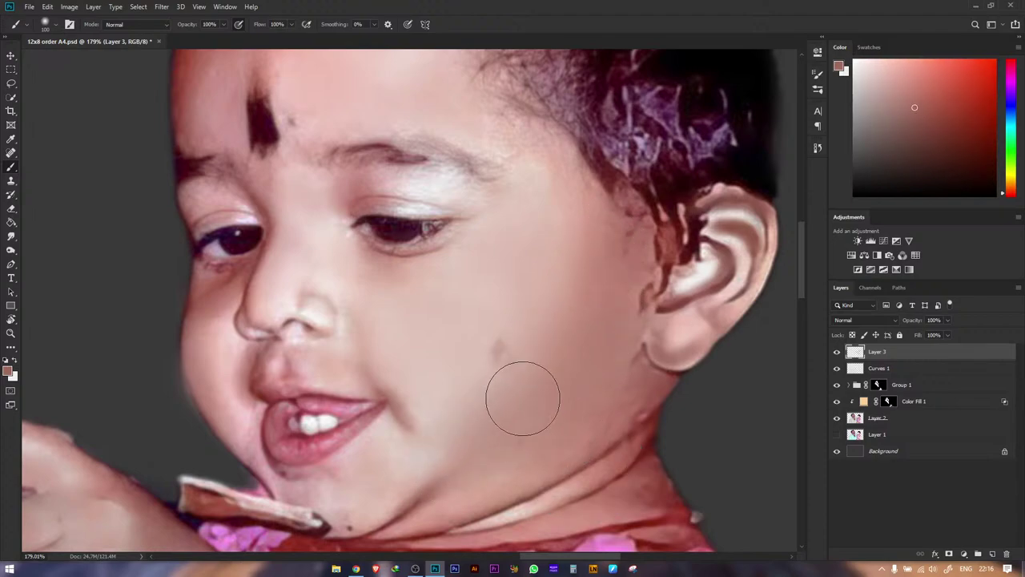
- Toggle Layer 3 in the full view to check the retouched child's face before and after
key(z)
drag(549, 318, 523, 370)
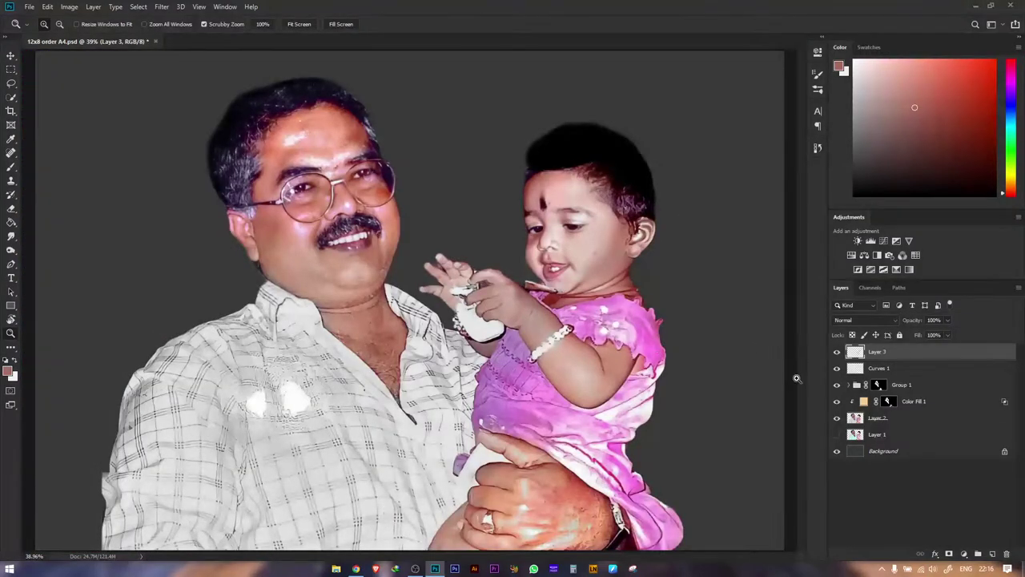
click(836, 352)
click(836, 352)
click(836, 356)
click(965, 554)
click(960, 366)
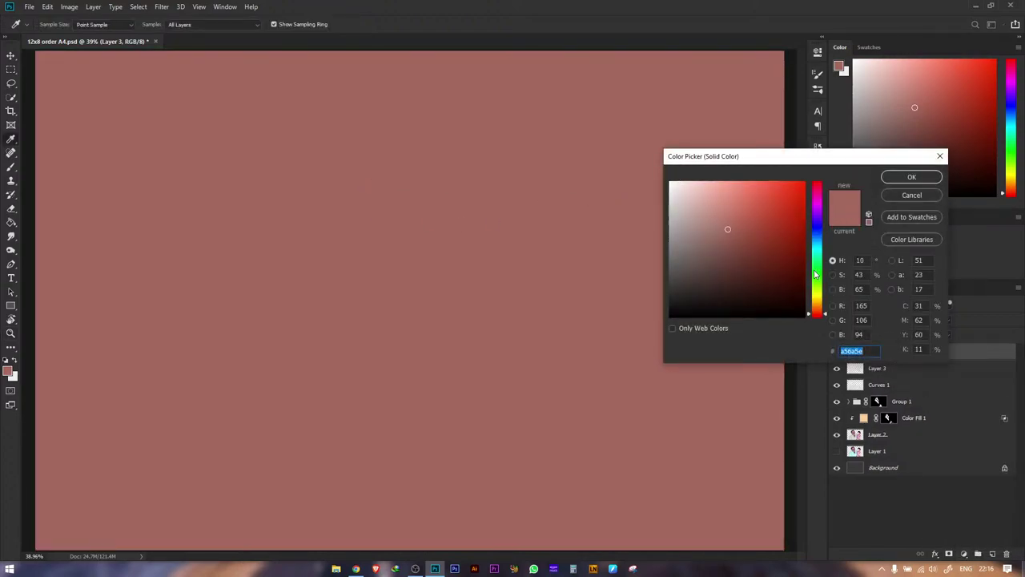
text(f)
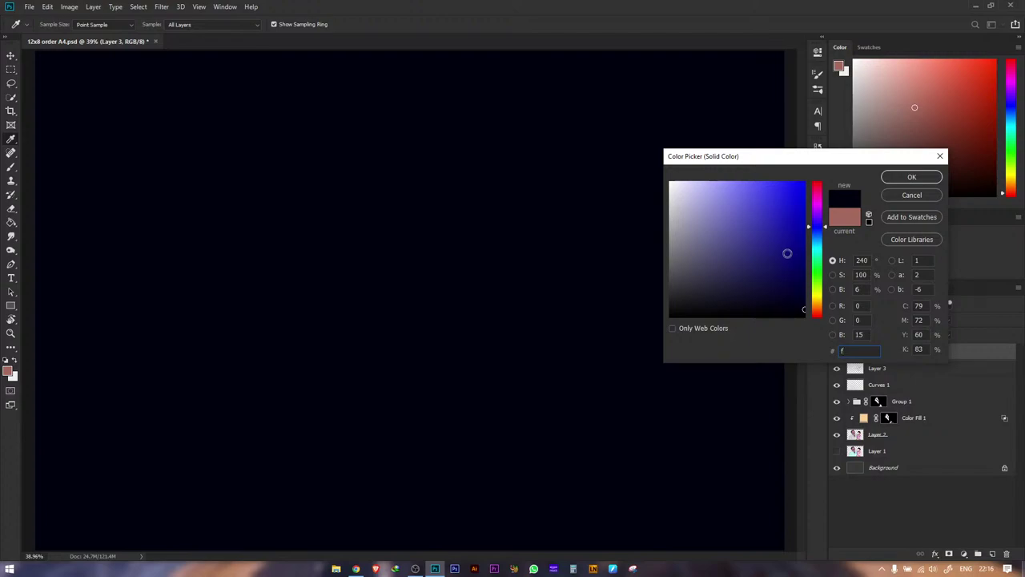
text(cce9)
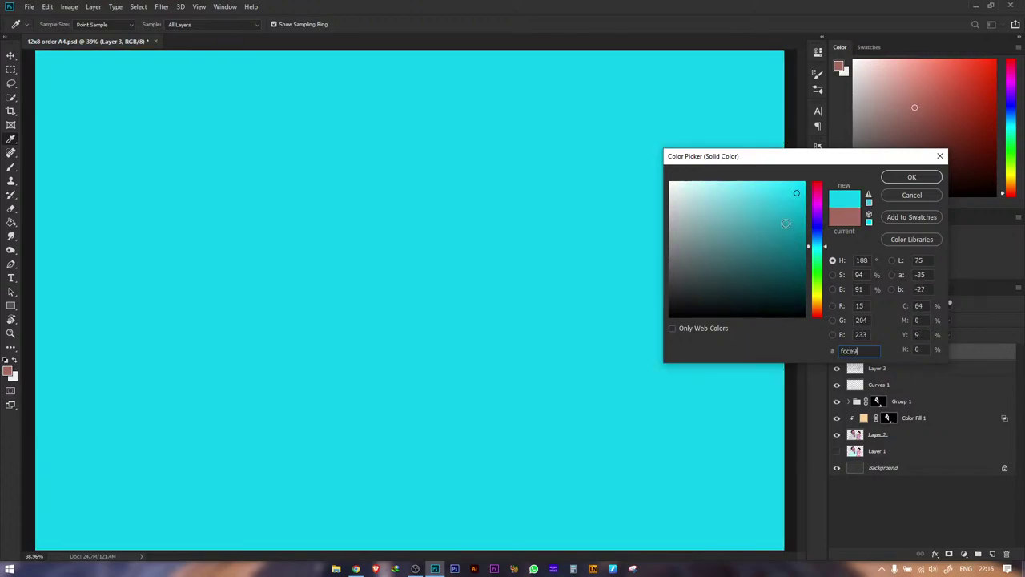
text(7)
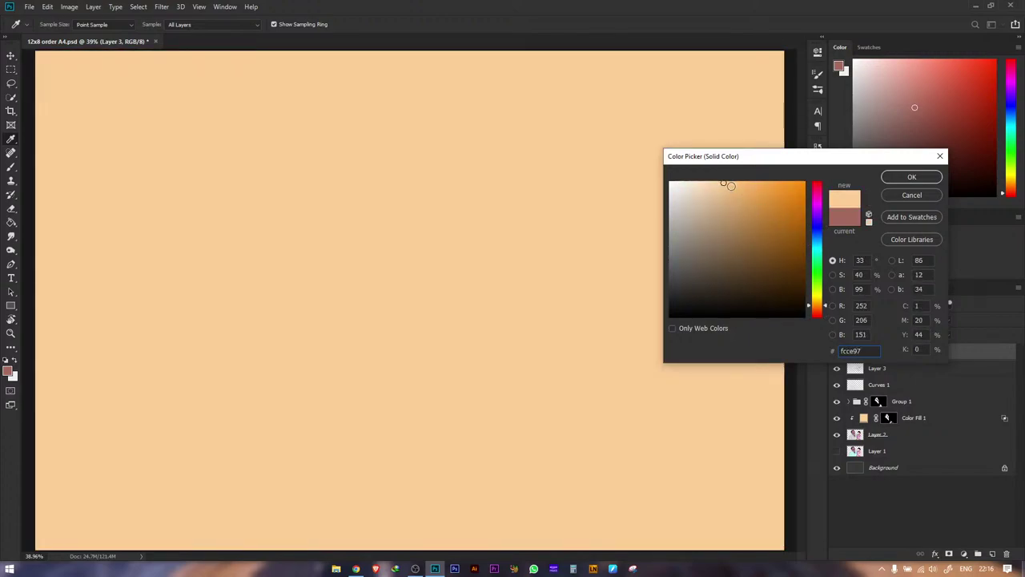
click(732, 184)
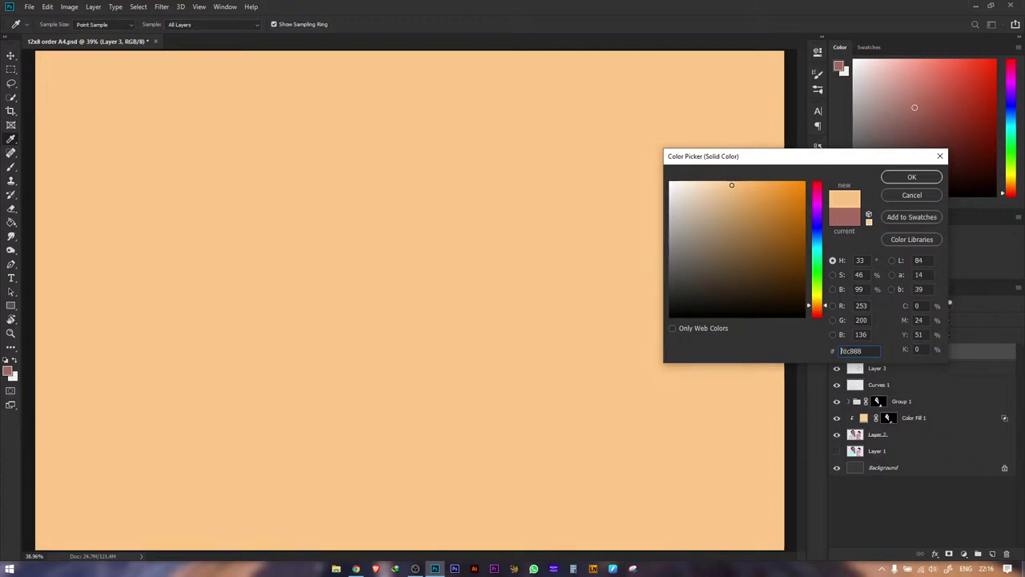
click(810, 305)
click(750, 183)
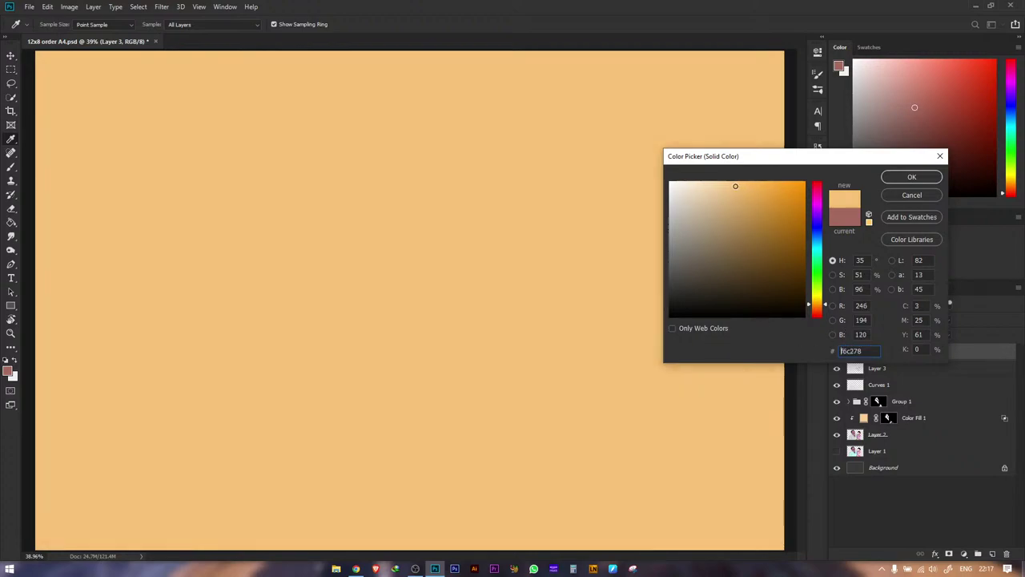
drag(723, 185, 713, 190)
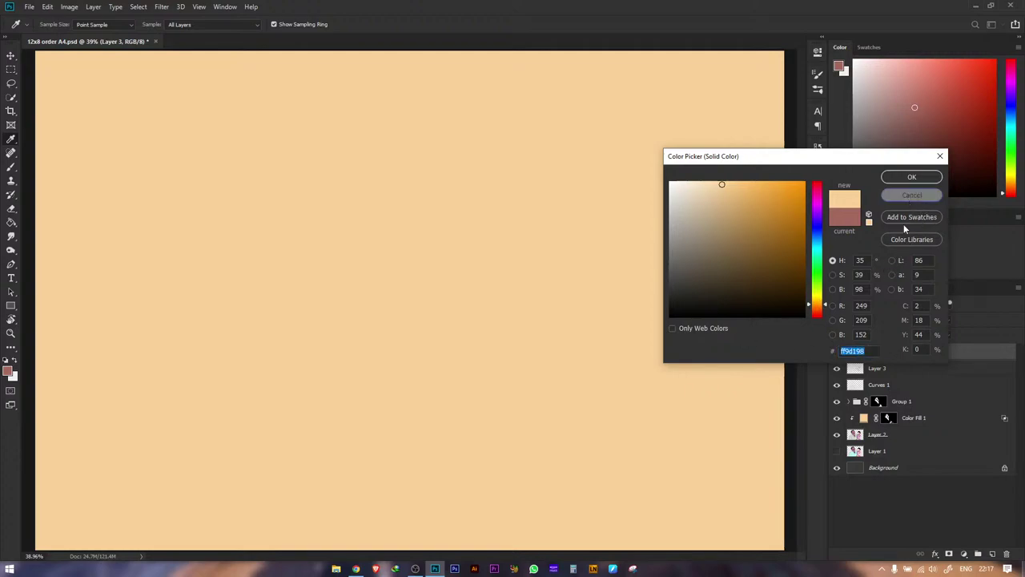
key(z)
key(Return)
- Duplicate the Color Fill 1 layer and move the copy above Layer 3
click(912, 401)
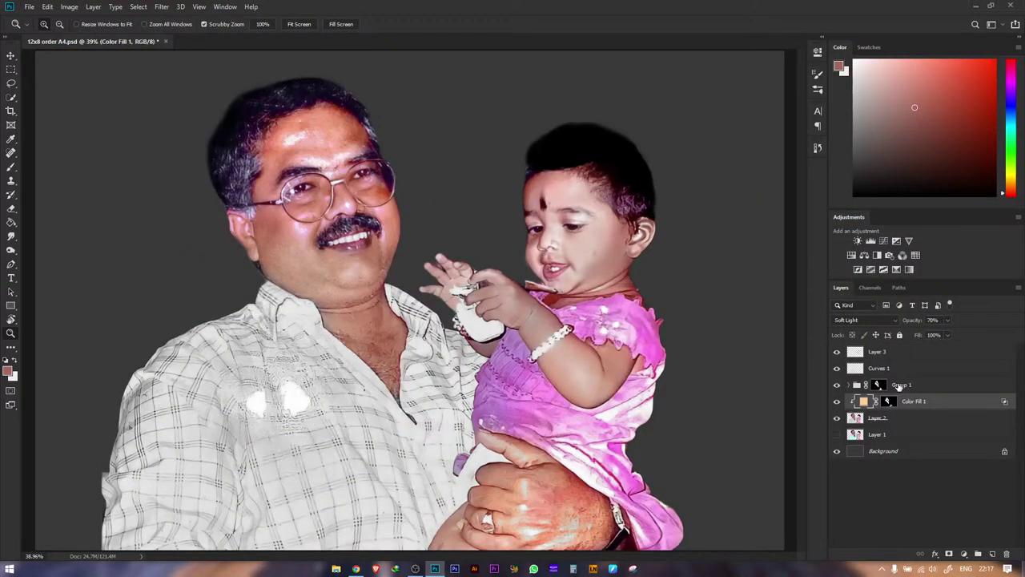
key(ctrl+j)
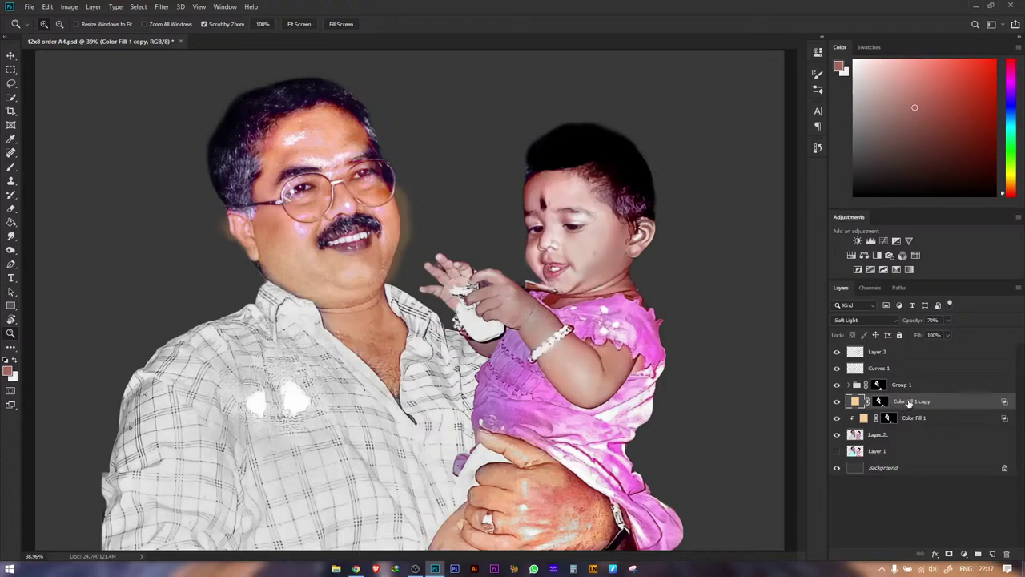
drag(901, 403, 897, 355)
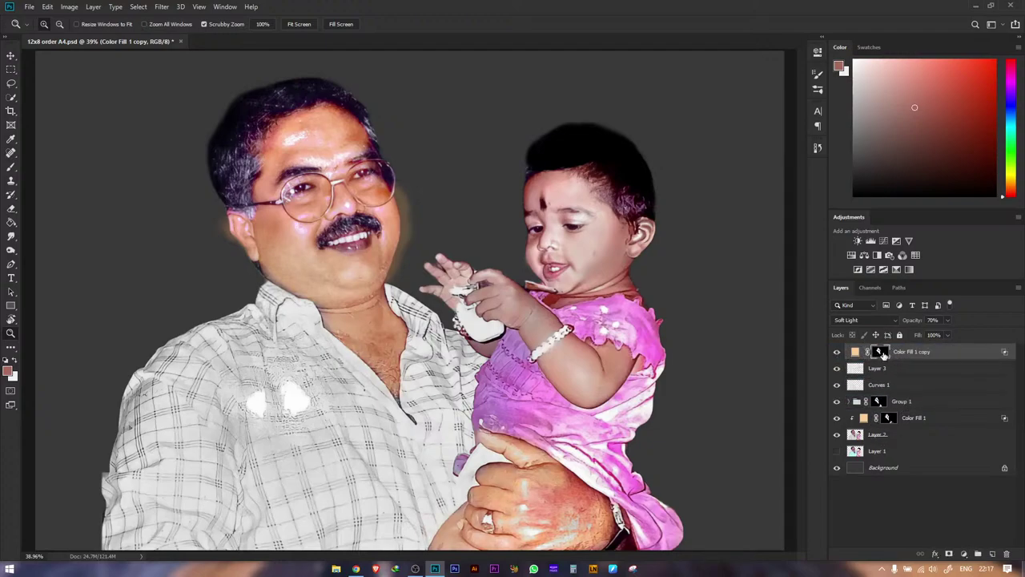
- Hide the copied fill over the man by painting its mask black with a 1300 px brush
click(882, 353)
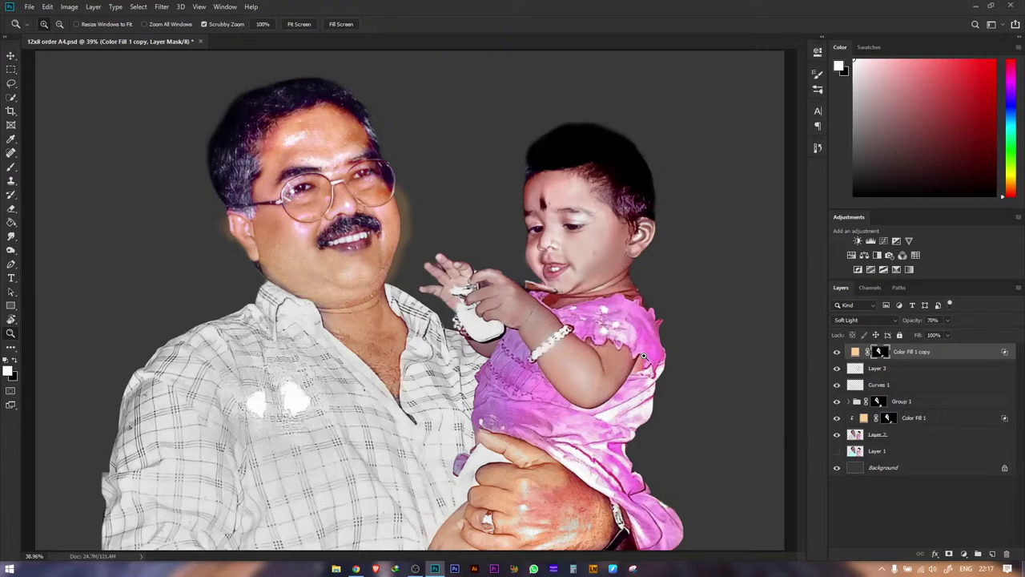
key(b)
key(x)
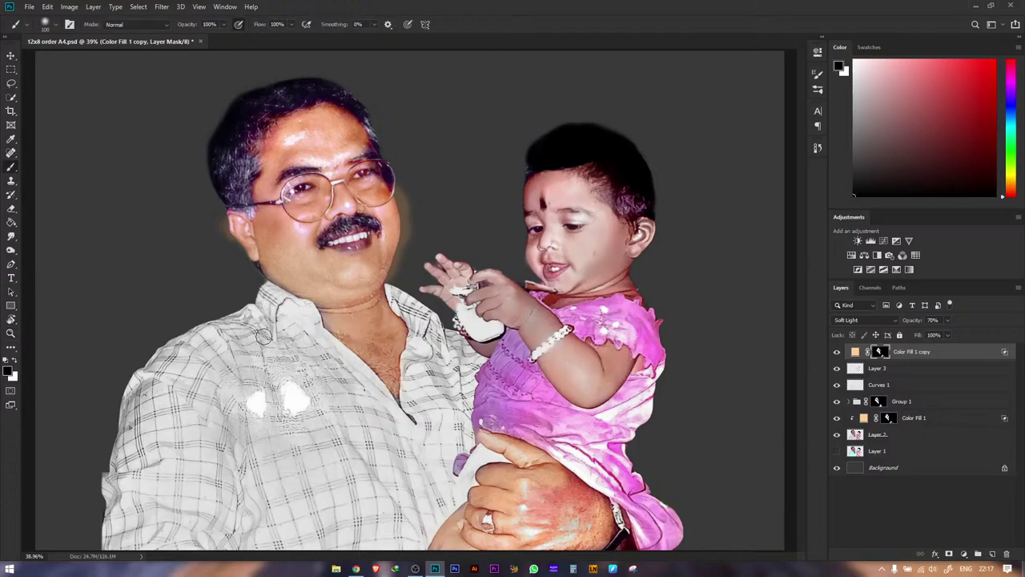
key(bracketright)
key(bracketright)
key(bracketright)
key(bracketright)
key(bracketright)
key(bracketright)
key(bracketright)
key(bracketright)
key(bracketright)
key(bracketright)
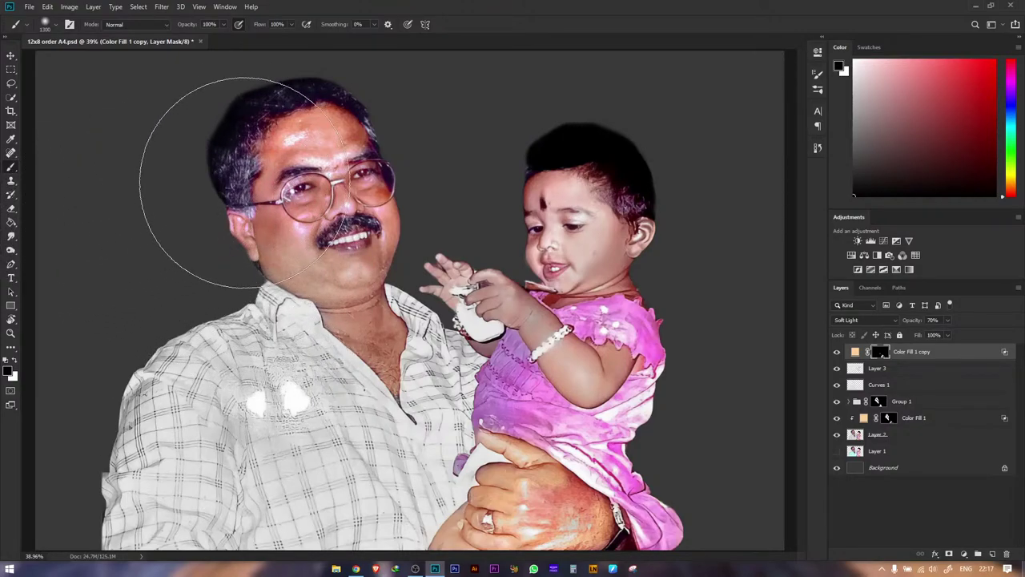
- Reveal the copied fill on the child's cheek by painting its mask white, and set its blend mode to Color
key(x)
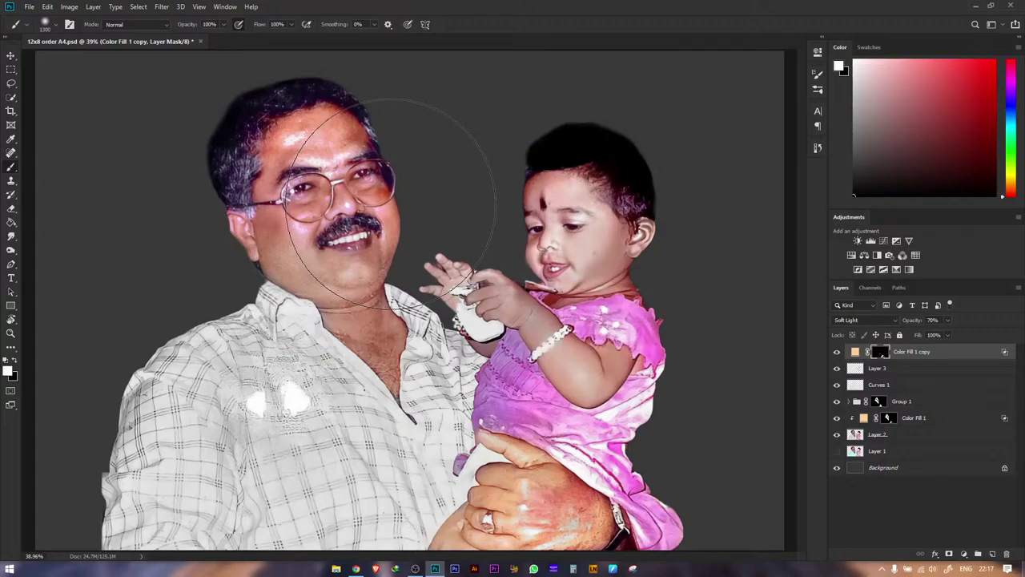
key(bracketleft)
key(bracketleft)
key(bracketleft)
key(bracketleft)
key(bracketleft)
key(bracketleft)
key(bracketleft)
key(bracketleft)
key(z)
drag(615, 230, 720, 230)
click(865, 320)
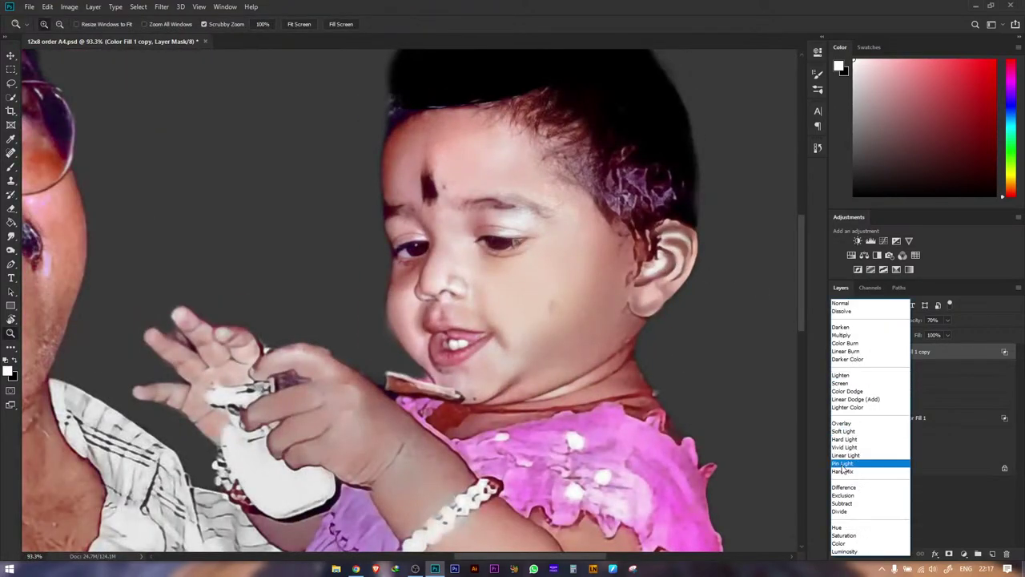
click(838, 543)
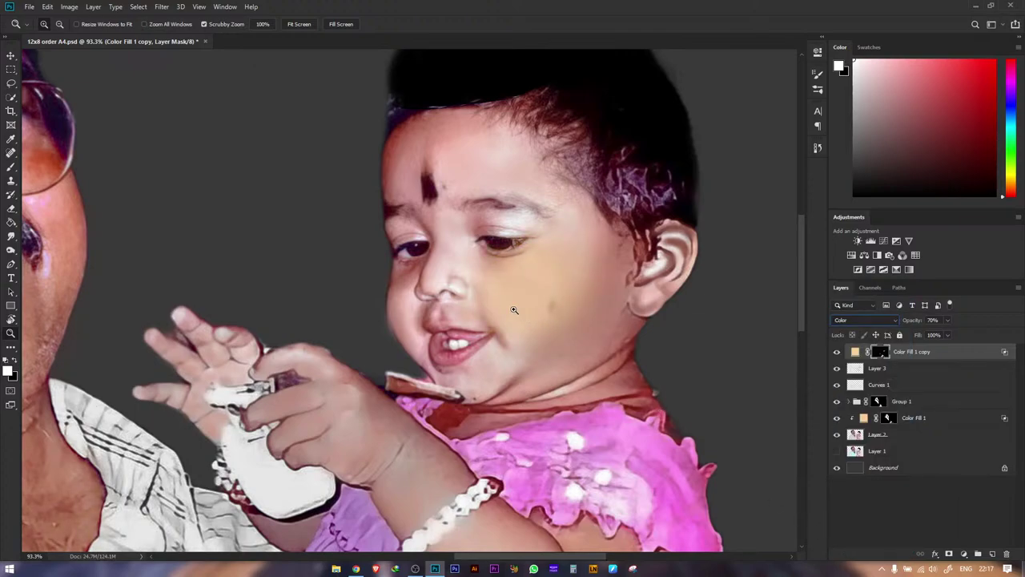
- Extend the warm fill over the child's face, ear and neck by painting the mask white, reducing the brush from 175 to 50 px
key(ctrl+0)
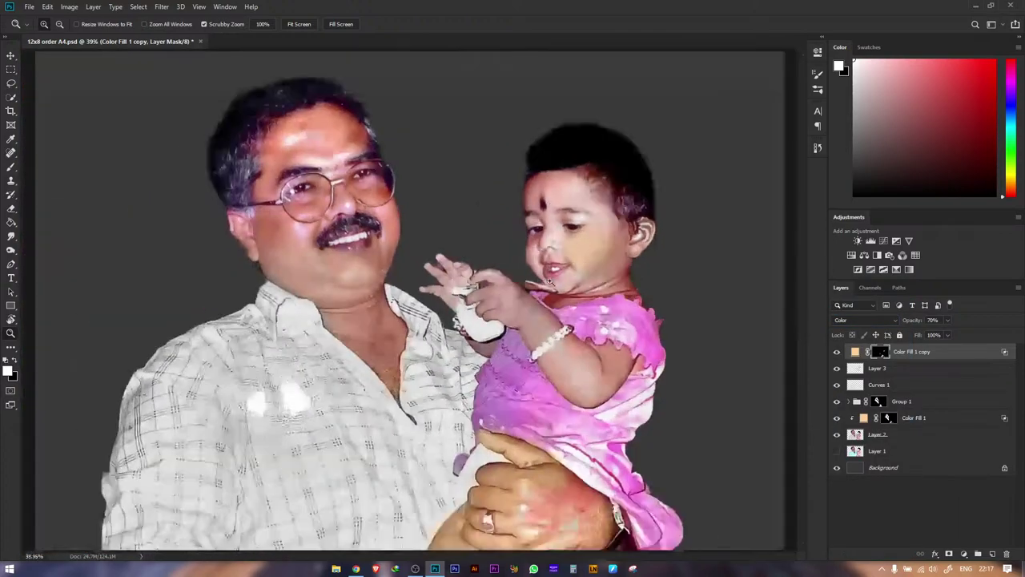
drag(609, 261, 729, 261)
mouse_move(603, 240)
mouse_down()
mouse_move(539, 353)
mouse_move(532, 346)
mouse_up()
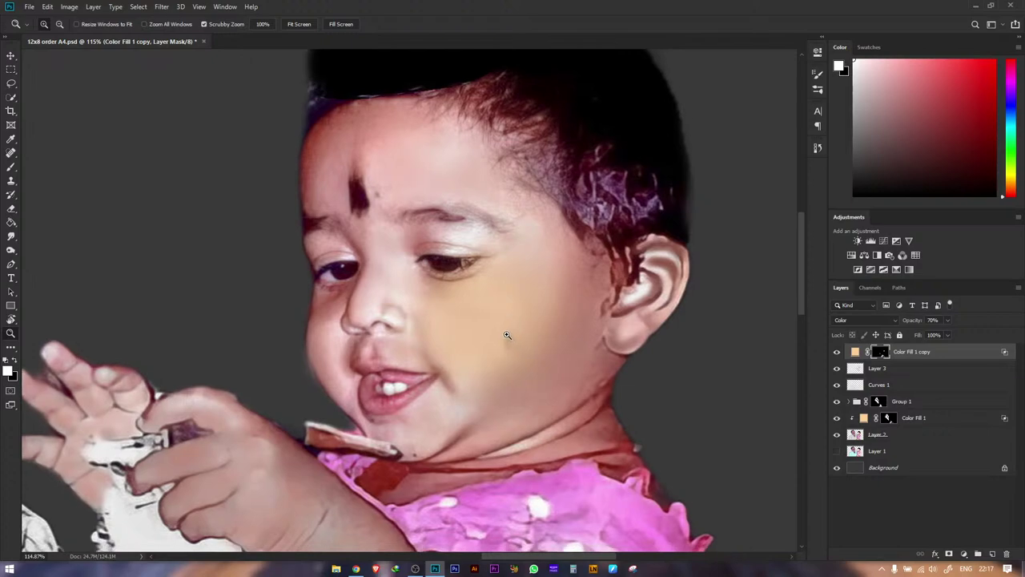
key(b)
key([)
key([)
key([)
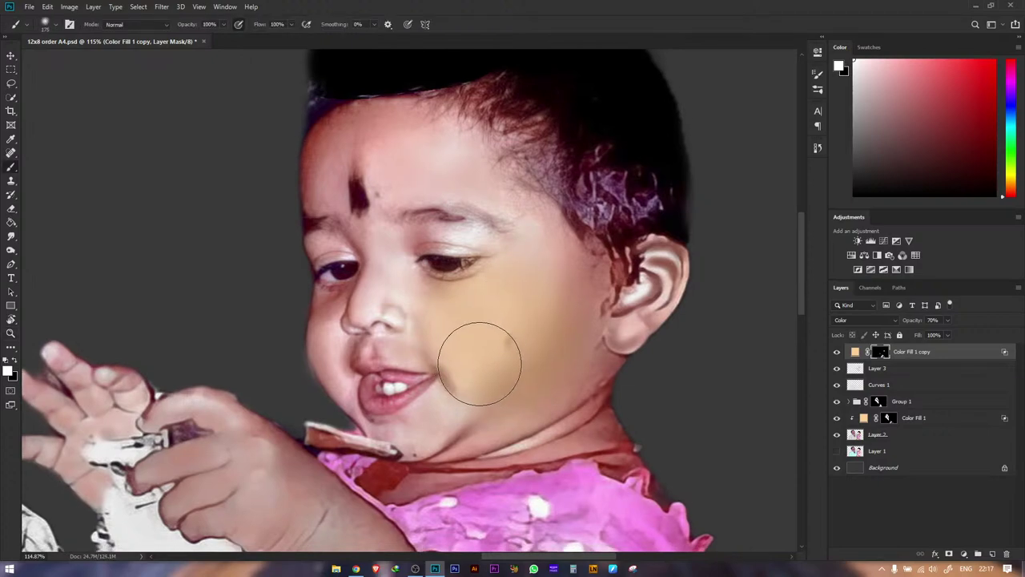
mouse_move(481, 393)
mouse_down()
mouse_move(436, 419)
mouse_move(485, 407)
mouse_move(470, 424)
mouse_move(553, 351)
mouse_move(575, 284)
mouse_move(560, 367)
mouse_move(645, 291)
mouse_move(635, 302)
mouse_move(529, 288)
mouse_move(541, 229)
mouse_move(545, 238)
mouse_move(448, 186)
mouse_move(442, 145)
mouse_move(413, 134)
mouse_move(389, 169)
mouse_move(346, 142)
mouse_move(338, 175)
mouse_move(399, 132)
mouse_move(429, 138)
mouse_move(396, 210)
mouse_move(389, 293)
mouse_move(461, 309)
mouse_move(546, 251)
mouse_move(555, 282)
mouse_move(454, 310)
mouse_move(433, 326)
mouse_up()
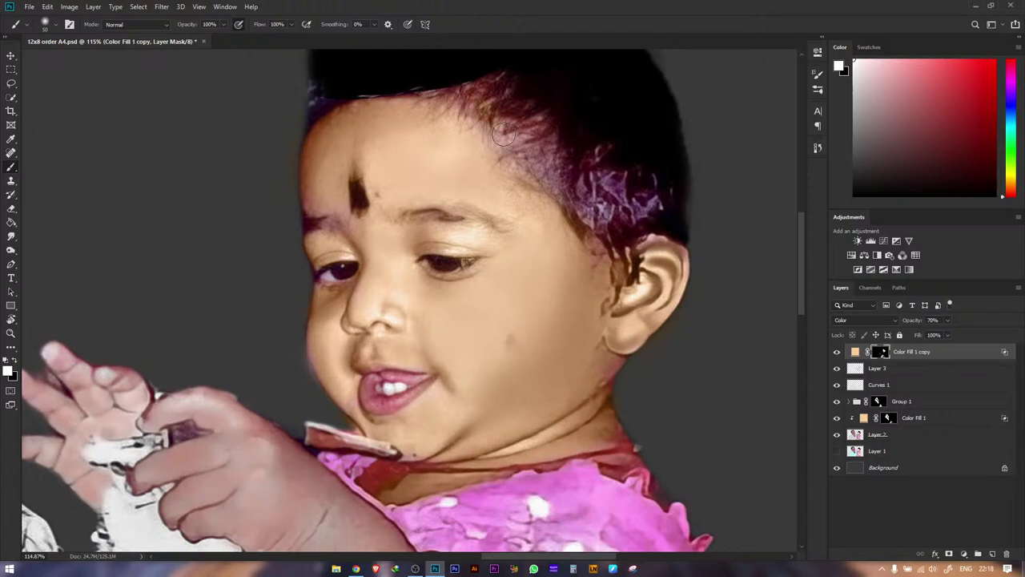
drag(504, 217, 476, 96)
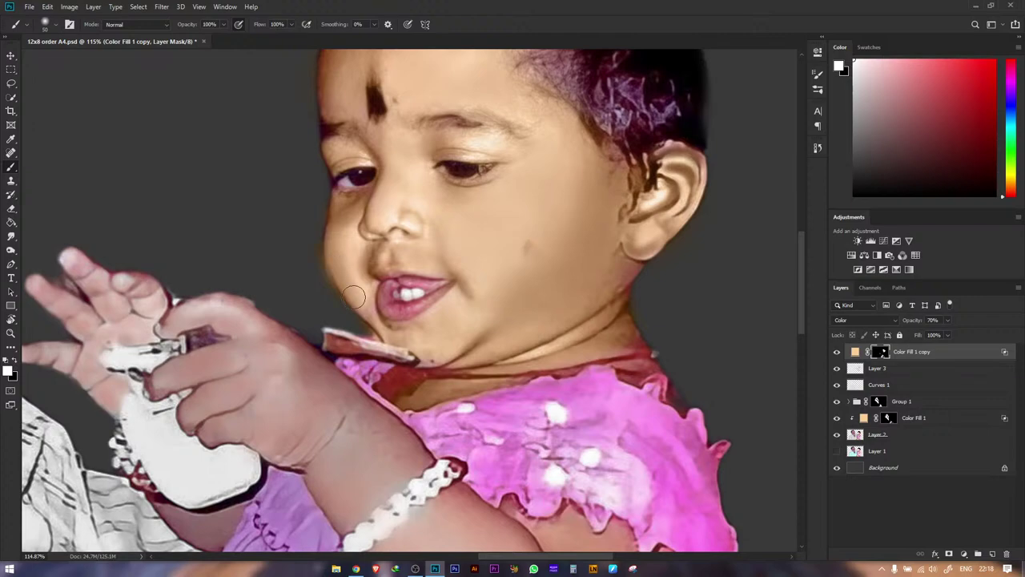
- Paint the warm fill over the child's upper arm with a 125 px brush and the forearm with an 80 px brush
drag(361, 264, 297, 144)
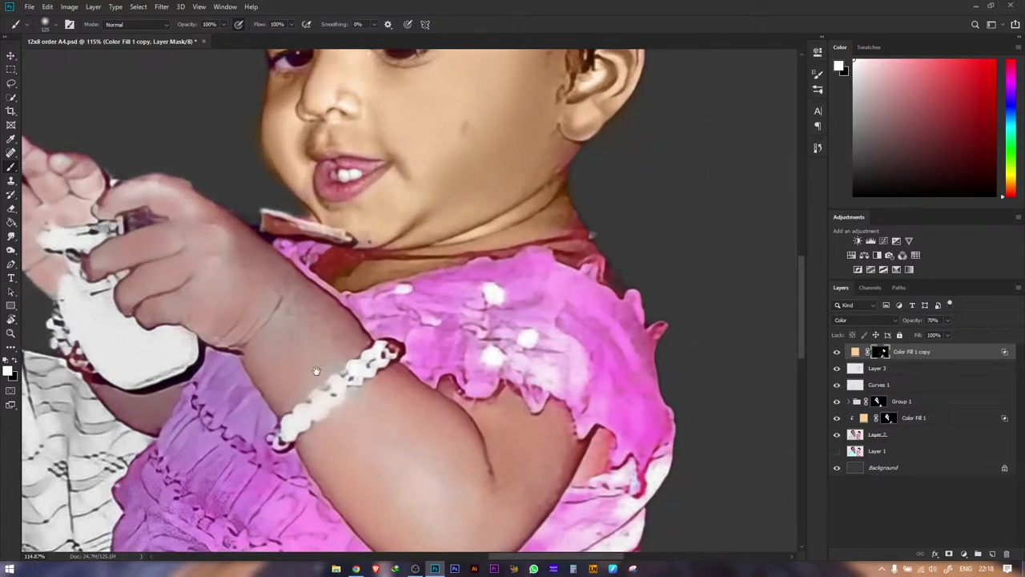
drag(313, 365, 301, 285)
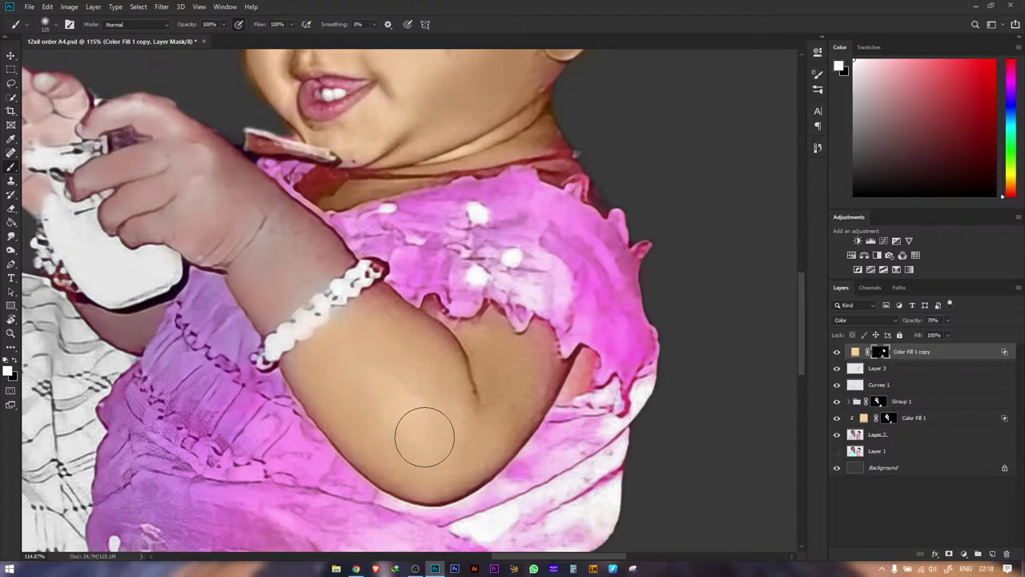
key(bracketleft)
key(bracketleft)
key(bracketleft)
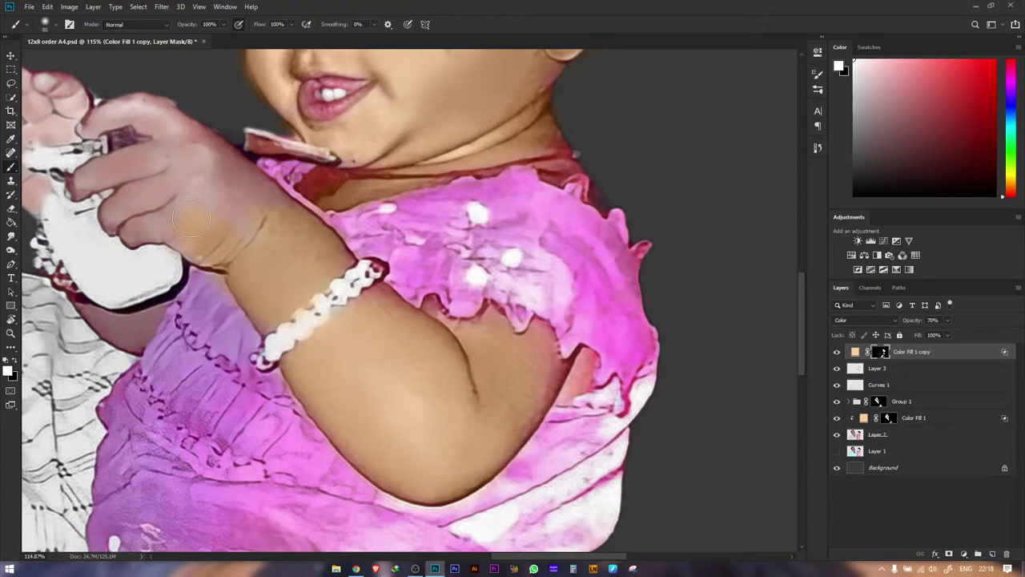
- Paint the warm fill over both of the child's hands and fingers with a 50 px brush
drag(210, 174, 336, 271)
mouse_move(239, 259)
mouse_down()
mouse_move(265, 251)
mouse_move(276, 271)
mouse_move(324, 298)
mouse_move(257, 231)
mouse_move(230, 225)
mouse_move(290, 185)
mouse_move(244, 165)
mouse_move(256, 176)
mouse_move(246, 196)
mouse_move(216, 176)
mouse_up()
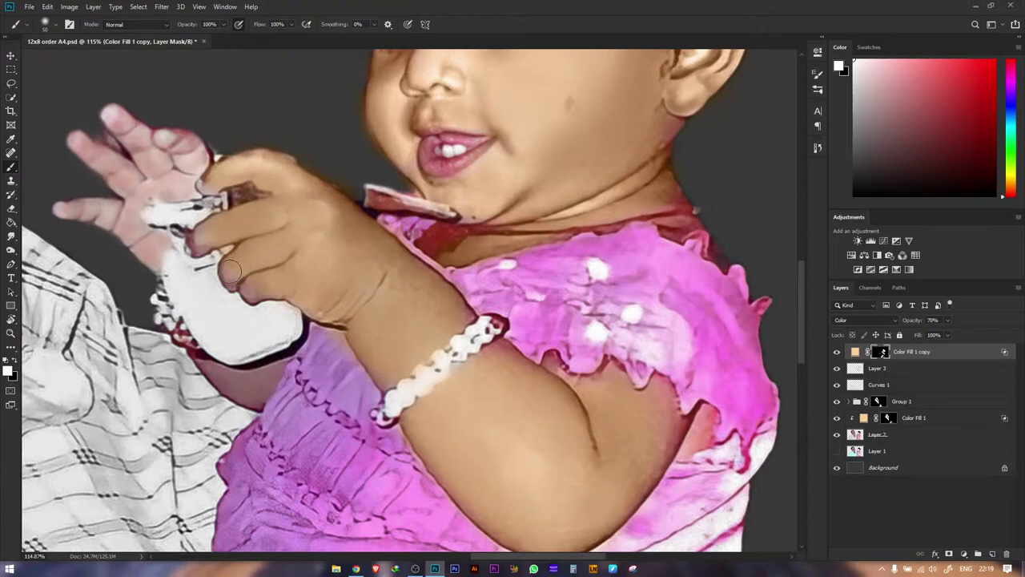
mouse_move(205, 237)
mouse_down()
mouse_move(88, 212)
mouse_move(154, 253)
mouse_move(137, 200)
mouse_move(152, 191)
mouse_move(104, 163)
mouse_move(106, 175)
mouse_move(68, 174)
mouse_move(111, 157)
mouse_move(98, 156)
mouse_move(94, 142)
mouse_move(124, 122)
mouse_move(162, 168)
mouse_move(141, 158)
mouse_move(179, 149)
mouse_move(194, 167)
mouse_move(164, 189)
mouse_move(185, 191)
mouse_move(158, 193)
mouse_move(126, 237)
mouse_move(94, 211)
mouse_move(69, 210)
mouse_move(102, 162)
mouse_move(84, 141)
mouse_move(118, 118)
mouse_up()
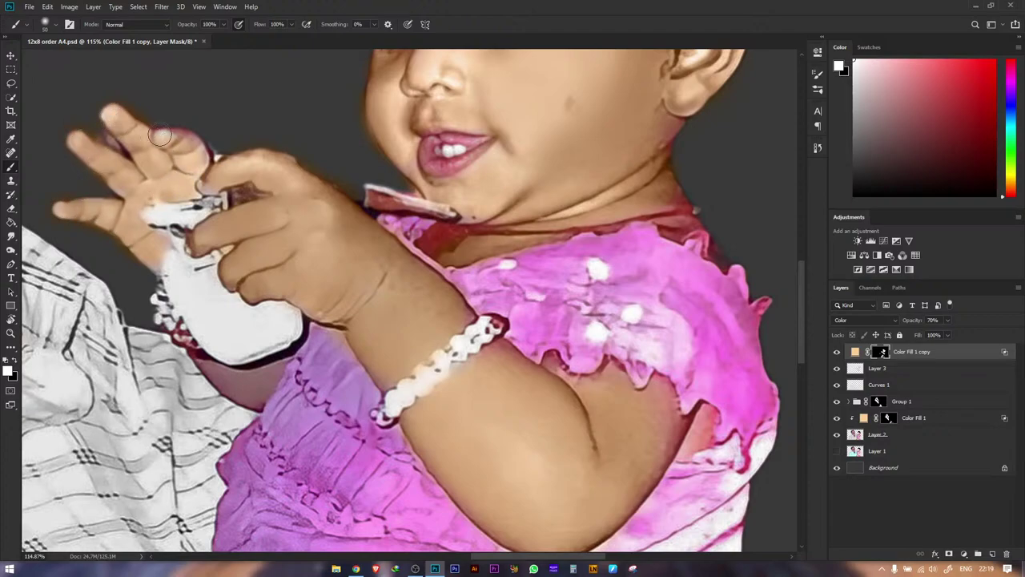
- Change the Color Fill 1 copy colour to a deeper, redder orange skin tone while judging it on the child
key(z)
mouse_move(309, 258)
mouse_down()
mouse_move(255, 250)
mouse_move(181, 120)
mouse_move(196, 107)
mouse_up()
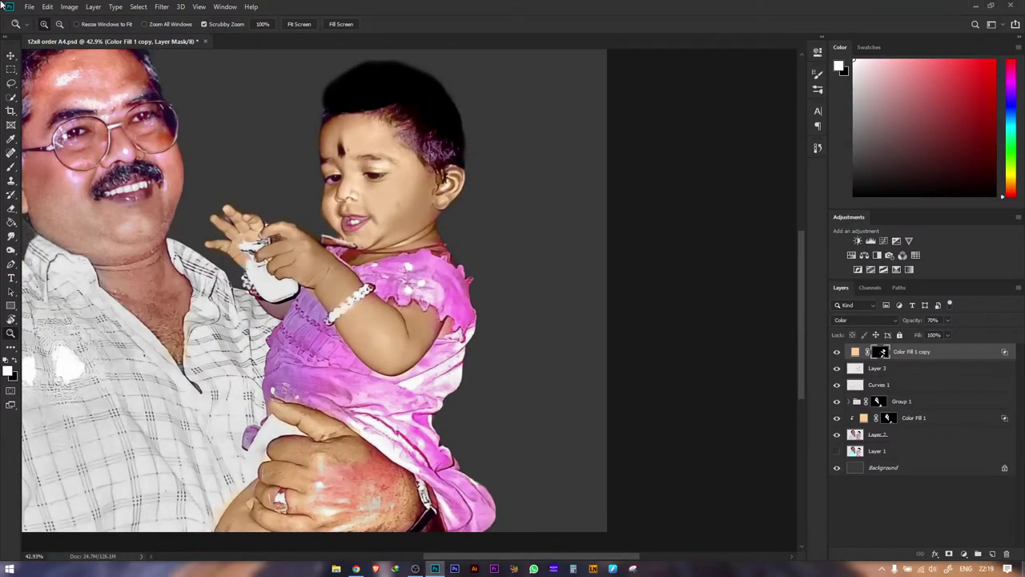
click(856, 354)
double_click(851, 354)
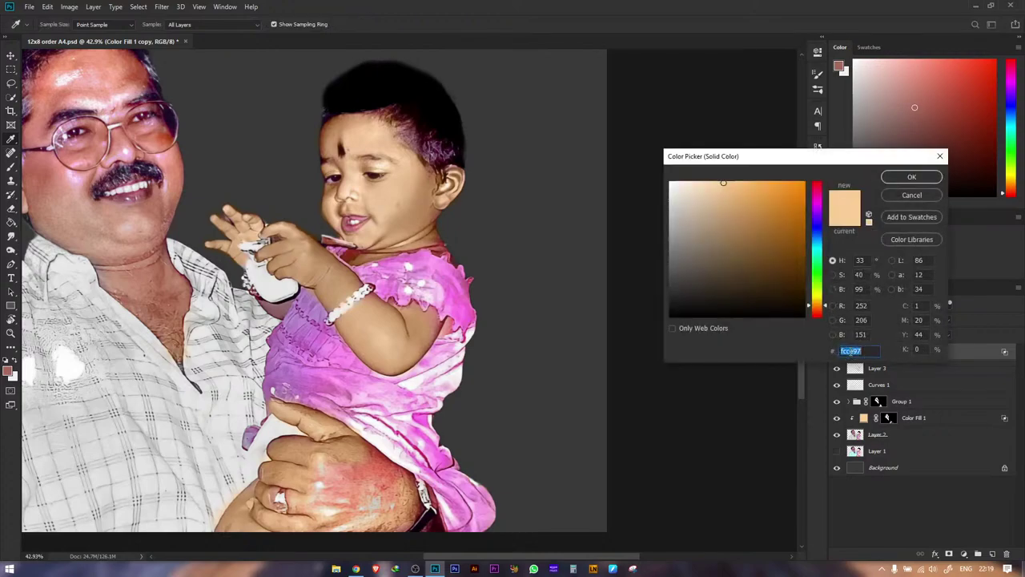
click(757, 193)
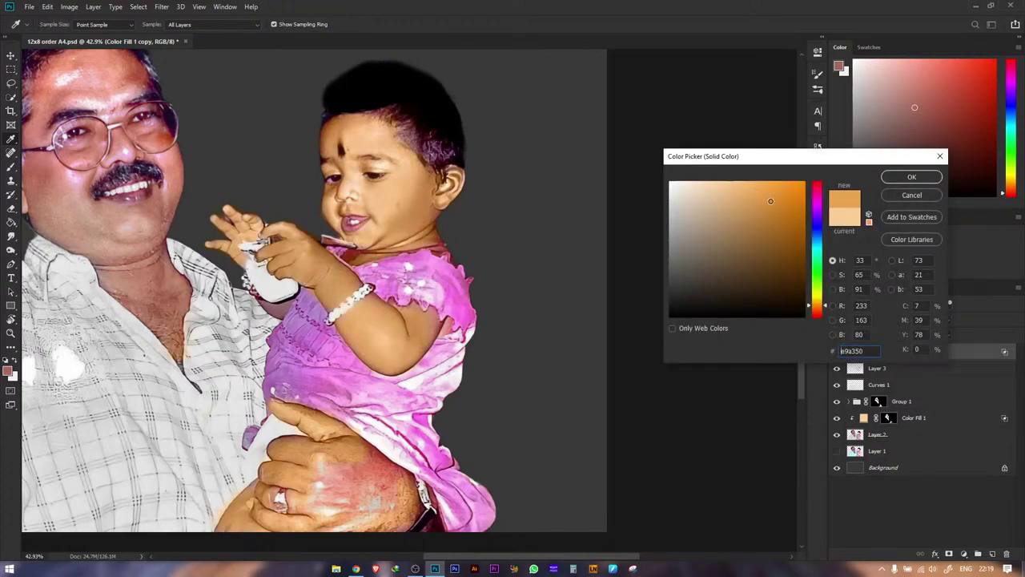
drag(820, 312, 817, 311)
mouse_move(760, 193)
mouse_down()
mouse_move(745, 210)
mouse_move(746, 194)
mouse_up()
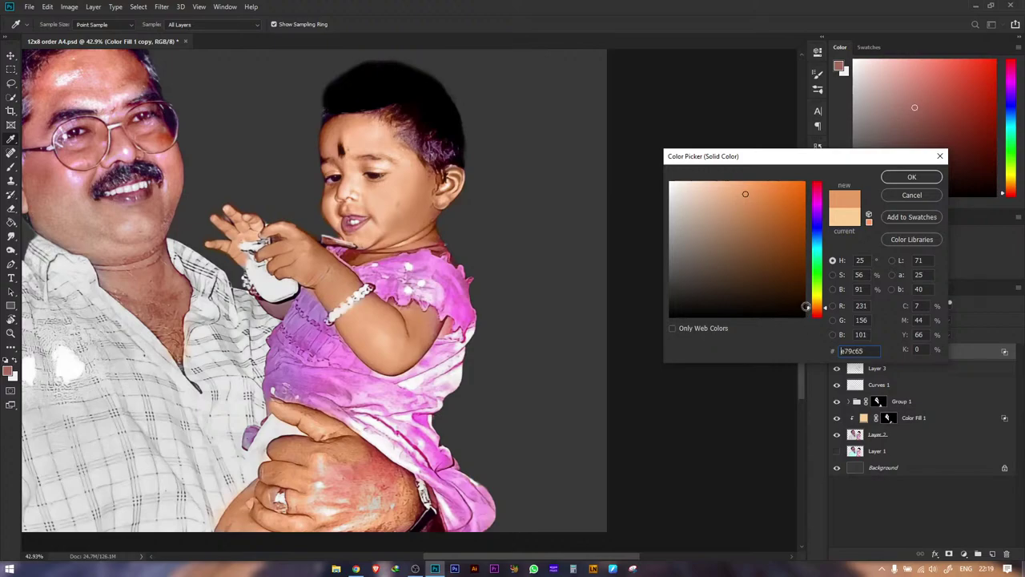
mouse_move(809, 312)
mouse_down()
mouse_move(812, 297)
mouse_move(809, 313)
mouse_up()
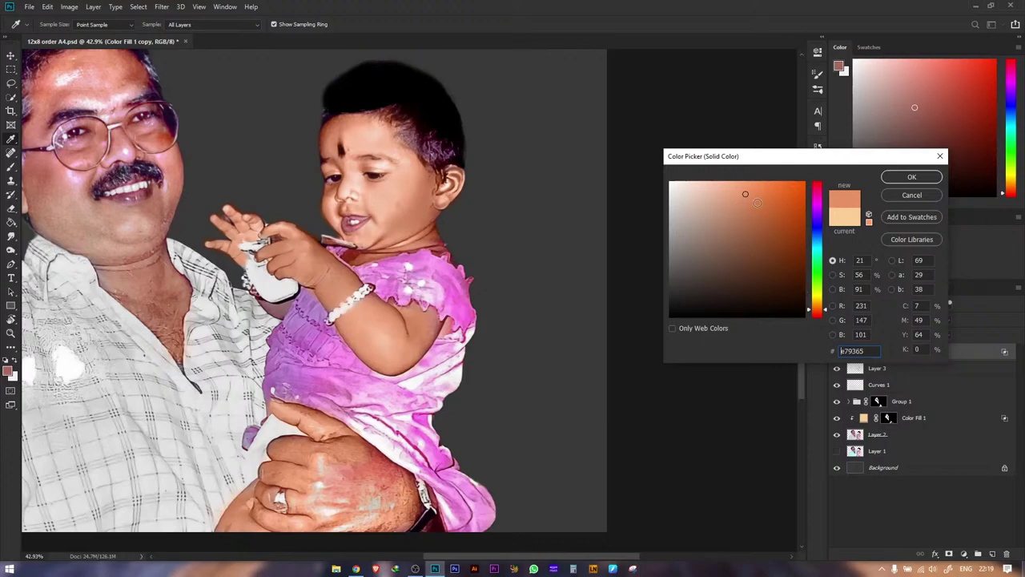
mouse_move(744, 199)
mouse_down()
mouse_move(750, 186)
mouse_move(750, 198)
mouse_move(783, 193)
mouse_up()
click(911, 177)
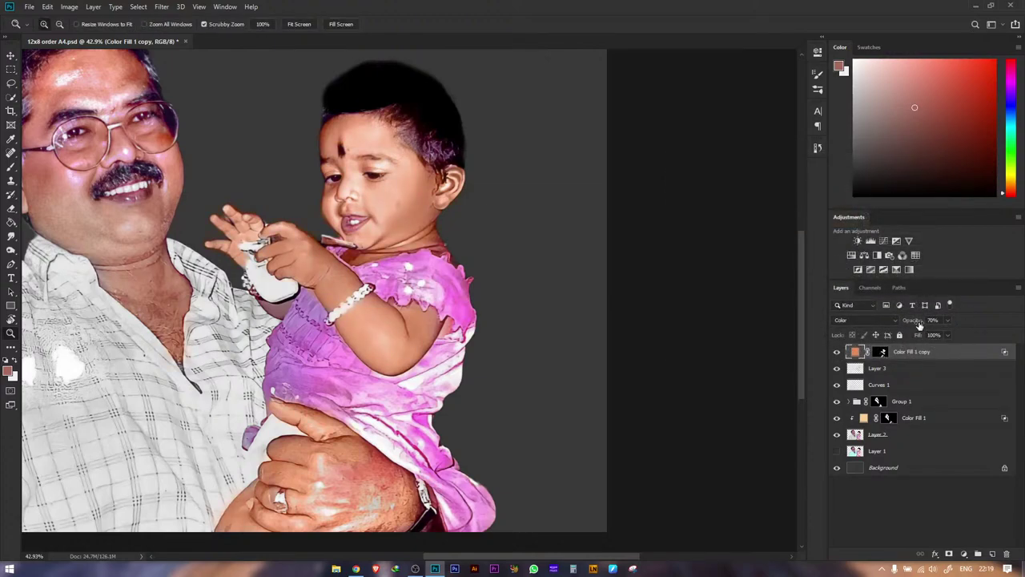
- Lower the fill value of Color Fill 1 copy to 73%
drag(918, 336, 897, 338)
key(ctrl+0)
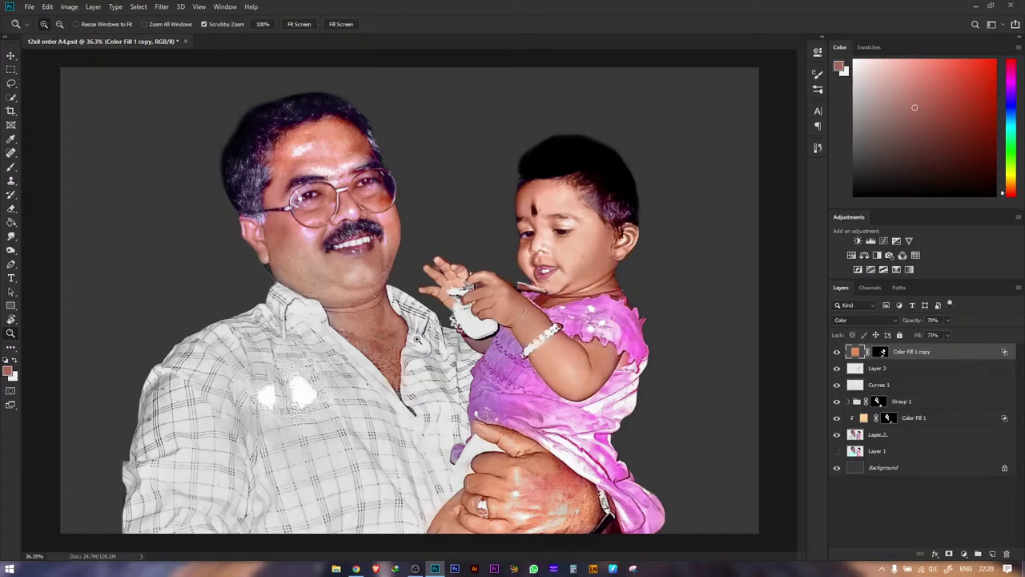
right_click(576, 297)
click(561, 314)
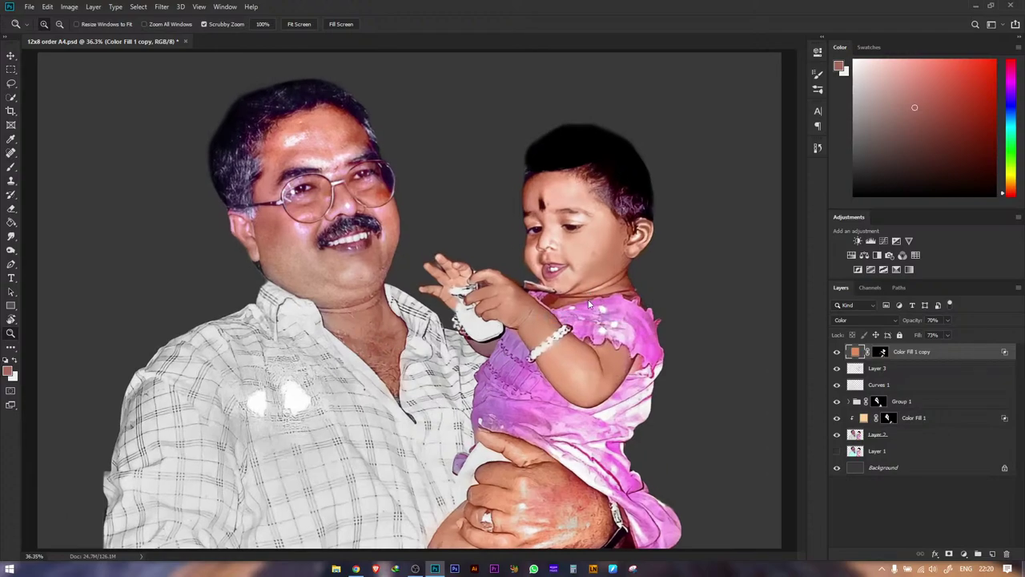
- Add a Selective Color adjustment clipped to Color Fill 1 copy and fine-tune the cyan and yellow amounts of its Reds
click(965, 554)
click(965, 553)
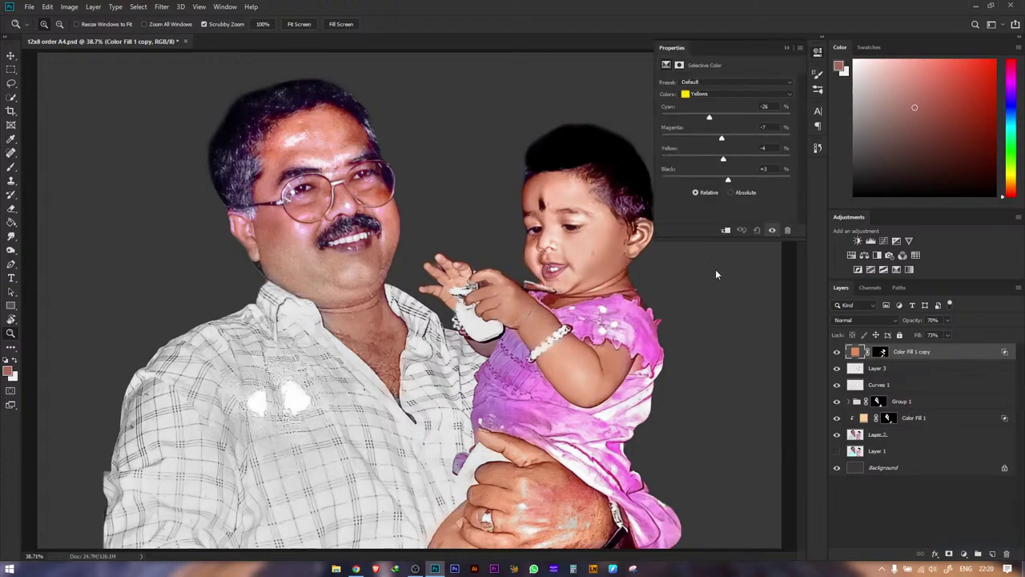
click(726, 231)
click(714, 95)
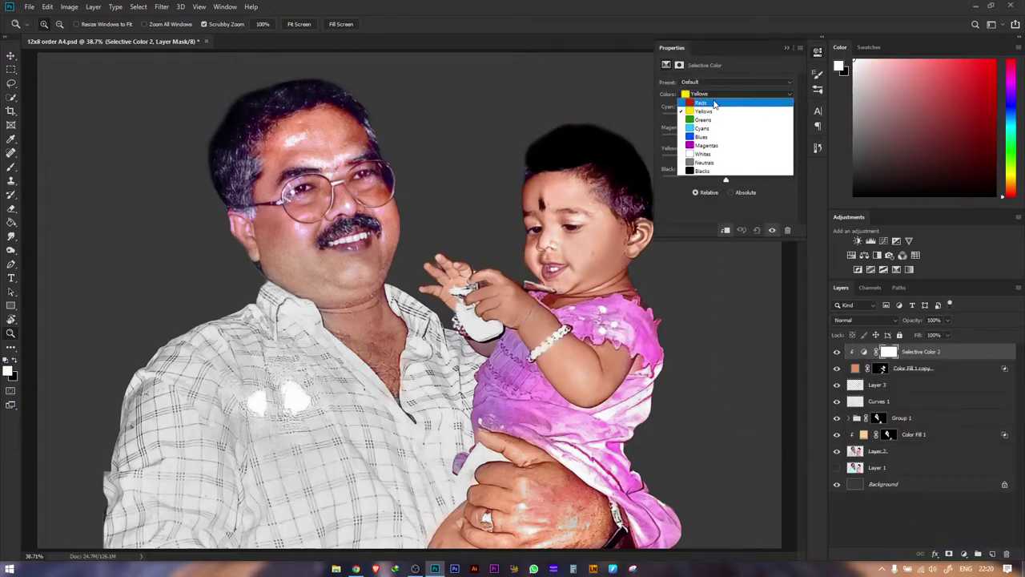
click(715, 96)
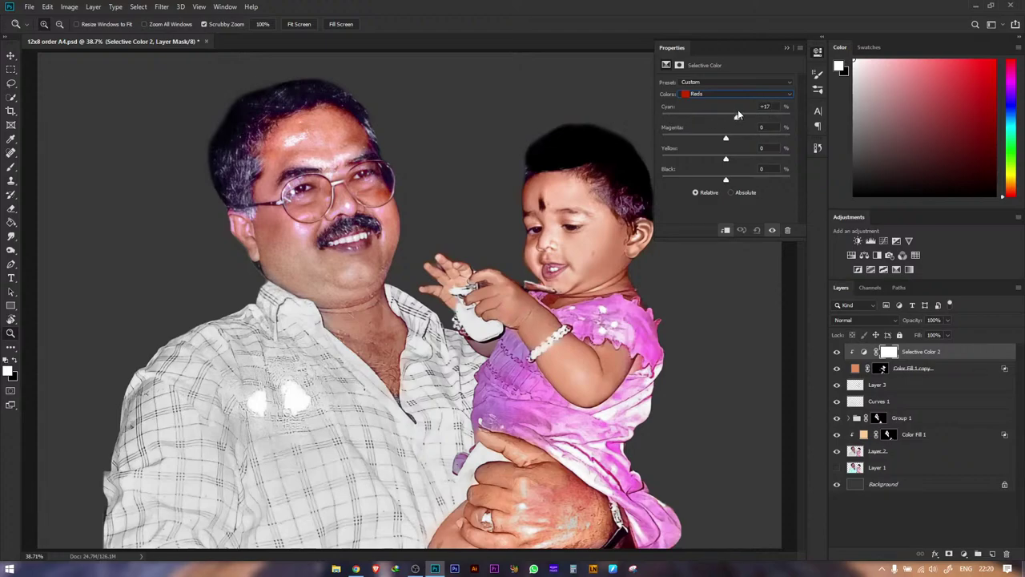
drag(722, 119, 671, 164)
drag(734, 158, 725, 158)
- Adjust the Yellows in the new Selective Color layer to cyan +5, magenta -3 and yellow -10
click(701, 94)
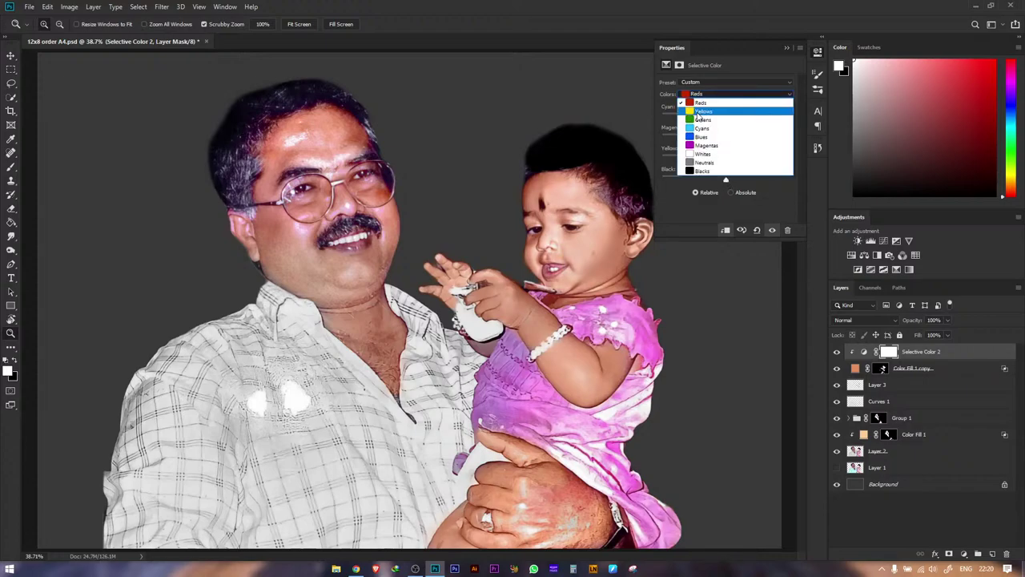
click(716, 104)
drag(726, 160, 761, 158)
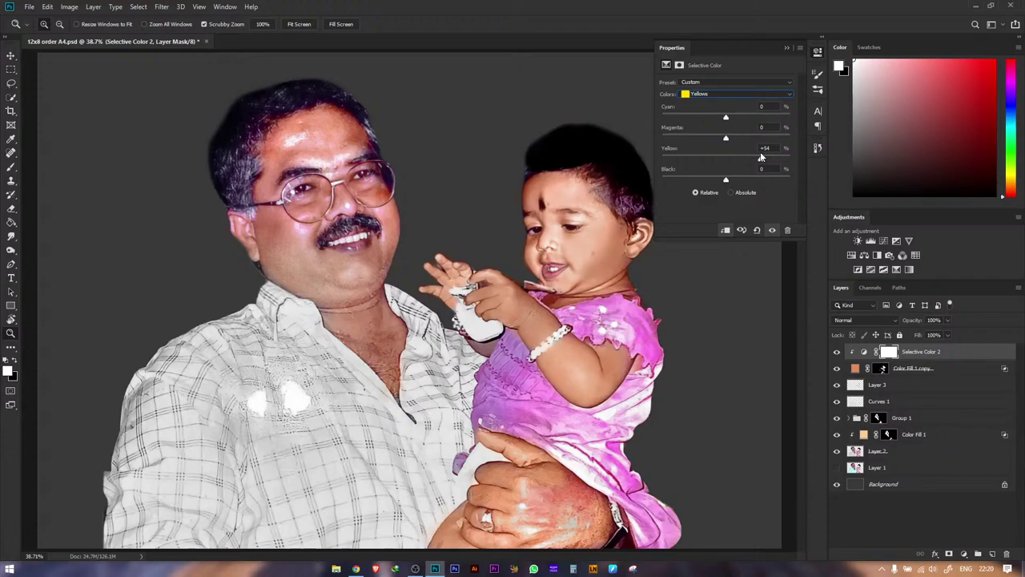
drag(675, 161, 725, 159)
drag(728, 141, 718, 117)
click(708, 95)
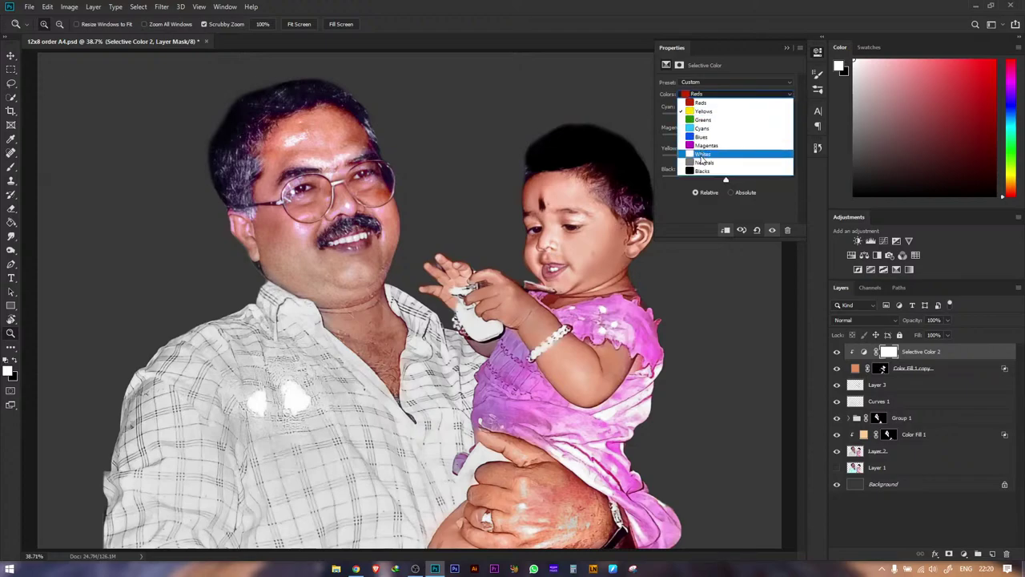
click(702, 110)
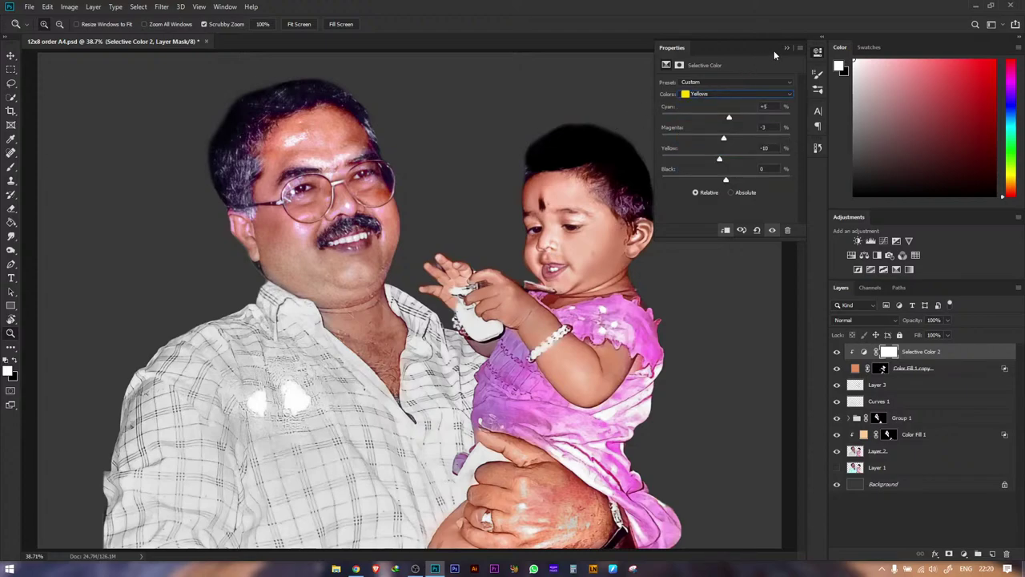
click(786, 50)
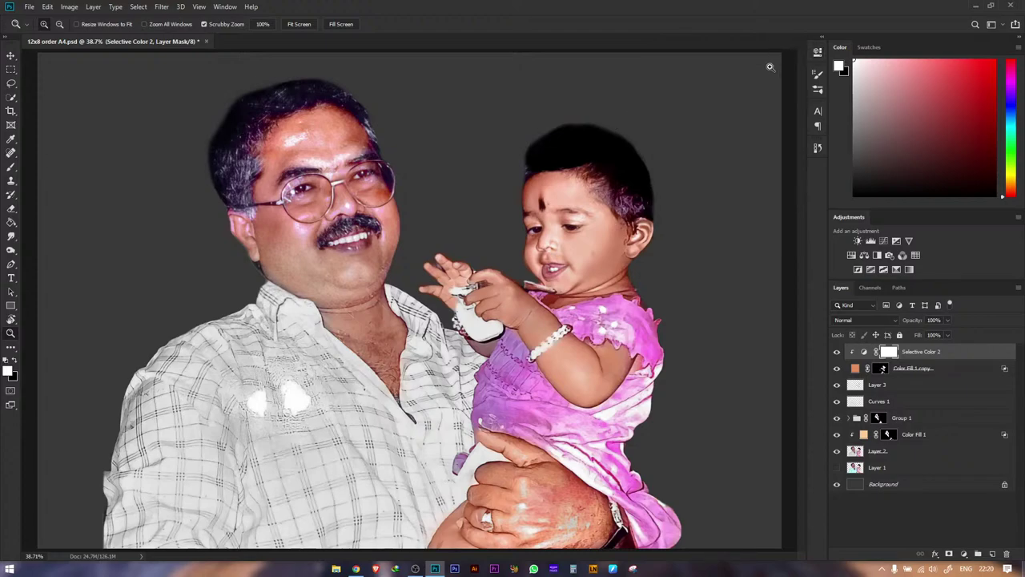
- Add a Channel Mixer adjustment clipped above Selective Color 2, tweak the Red output channel's constant and compare its effect
click(964, 553)
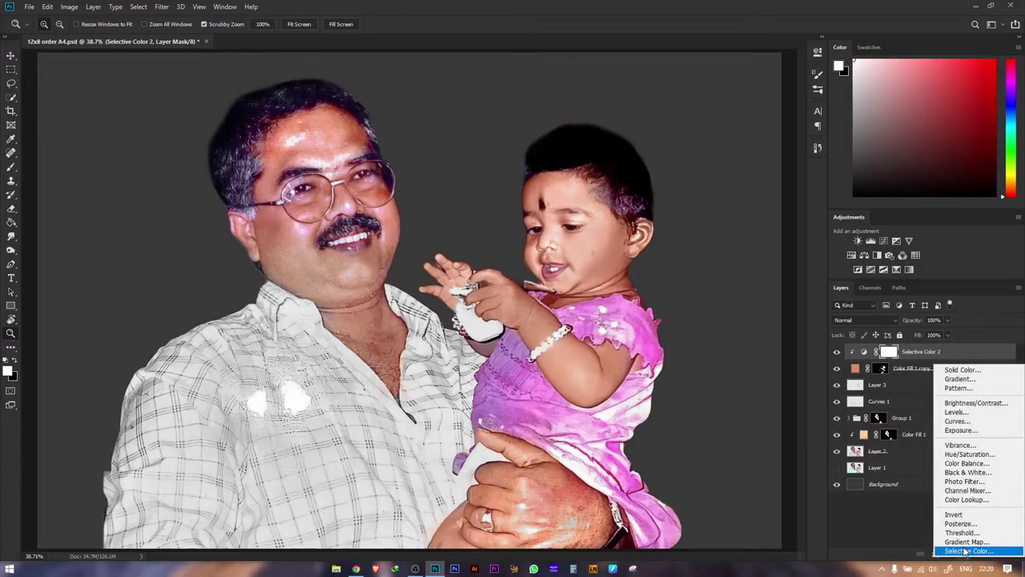
click(969, 491)
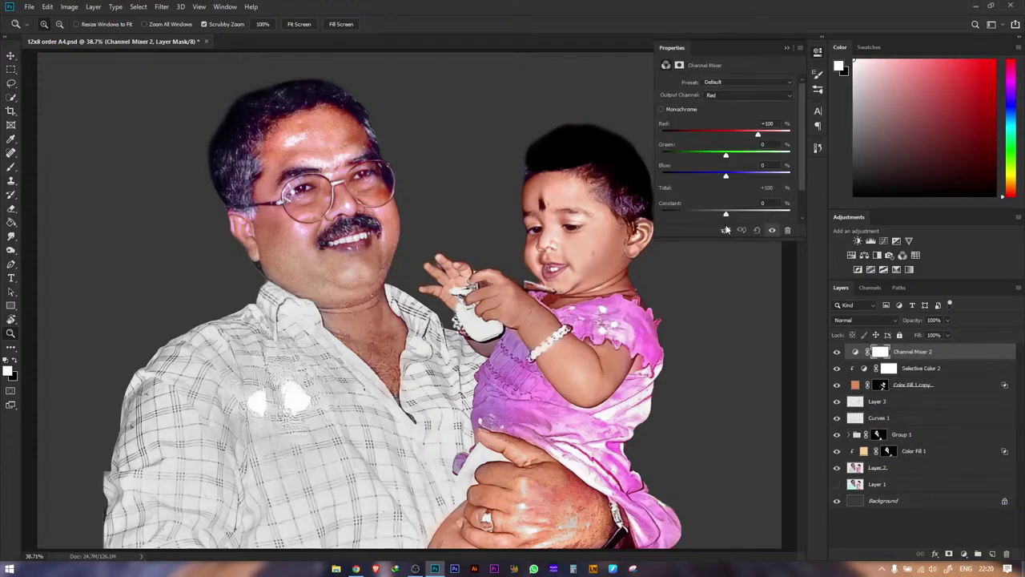
click(724, 231)
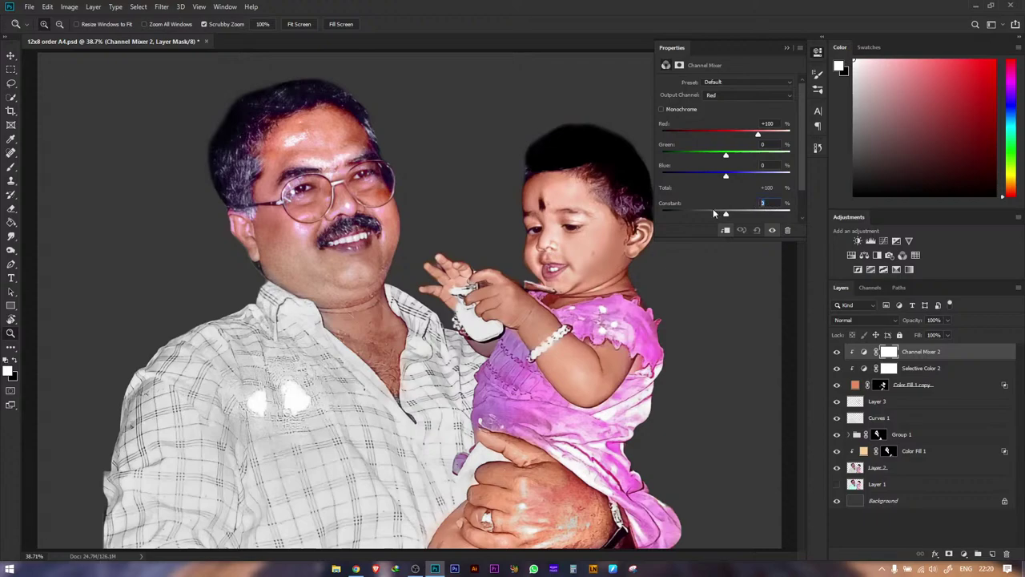
text(3)
click(785, 50)
click(837, 351)
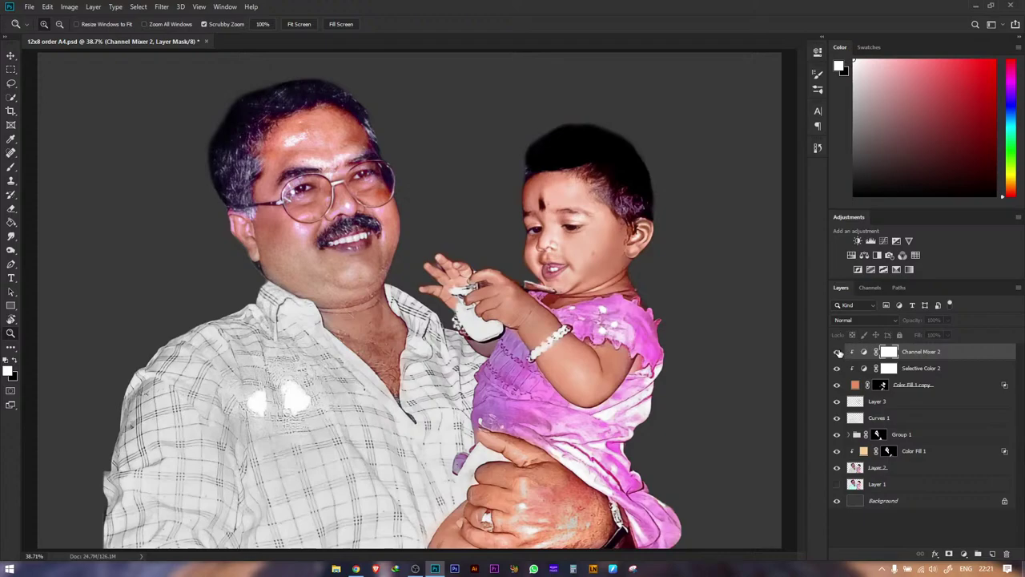
- Add a clipped Color Balance adjustment above the Channel Mixer and shift its midtones to magenta-green -14 and yellow-blue -5
click(964, 553)
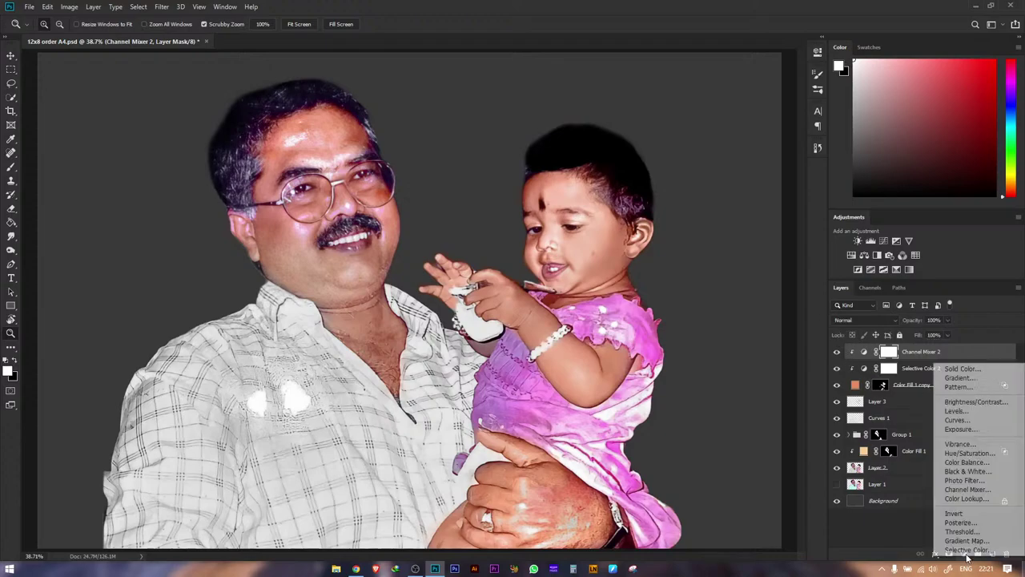
click(966, 462)
click(725, 229)
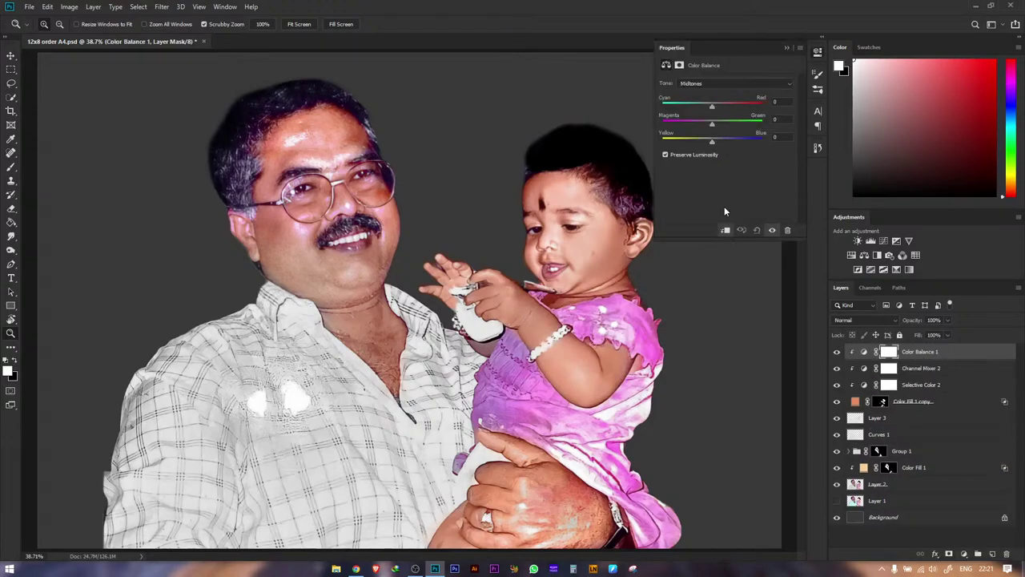
drag(713, 104, 706, 141)
- Fine-tune the Color Balance shadows along the cyan-red, magenta-green and yellow-blue ranges while judging the child's skin
click(704, 86)
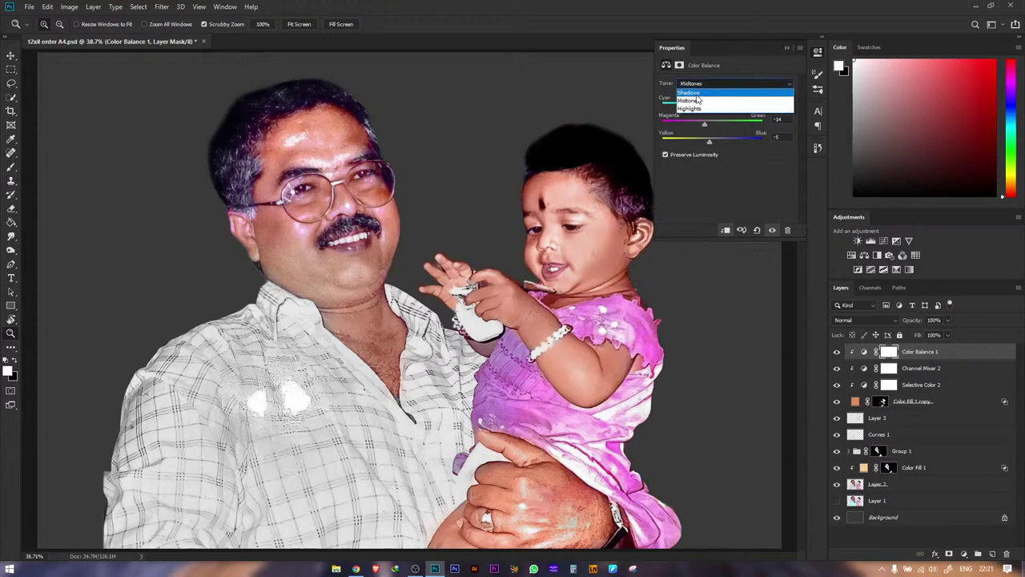
click(697, 93)
mouse_move(706, 146)
mouse_down()
mouse_move(734, 137)
mouse_move(602, 144)
mouse_move(715, 128)
mouse_up()
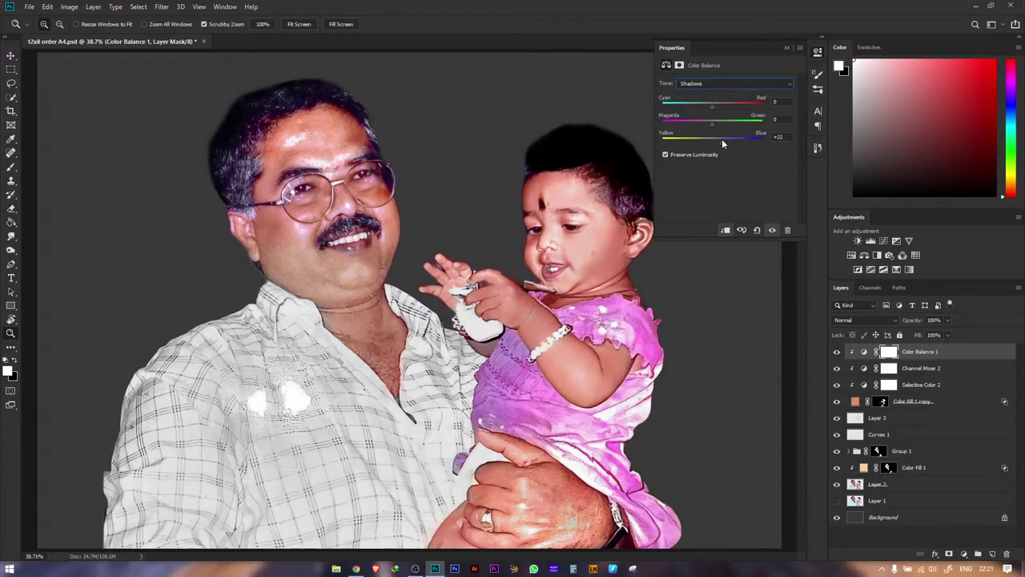
drag(718, 140, 682, 128)
drag(710, 106, 679, 113)
click(787, 49)
- Compare the original photo with the corrections by hiding all layers above Layer 1 and restoring them one by one upward
mouse_move(837, 352)
mouse_down()
mouse_move(832, 387)
mouse_move(836, 351)
mouse_up()
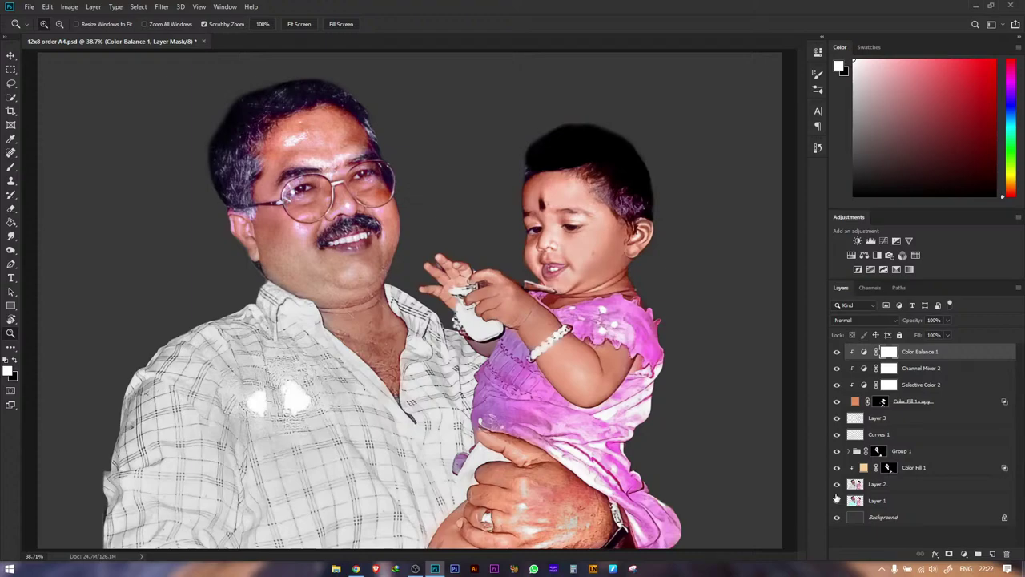
drag(837, 485, 836, 353)
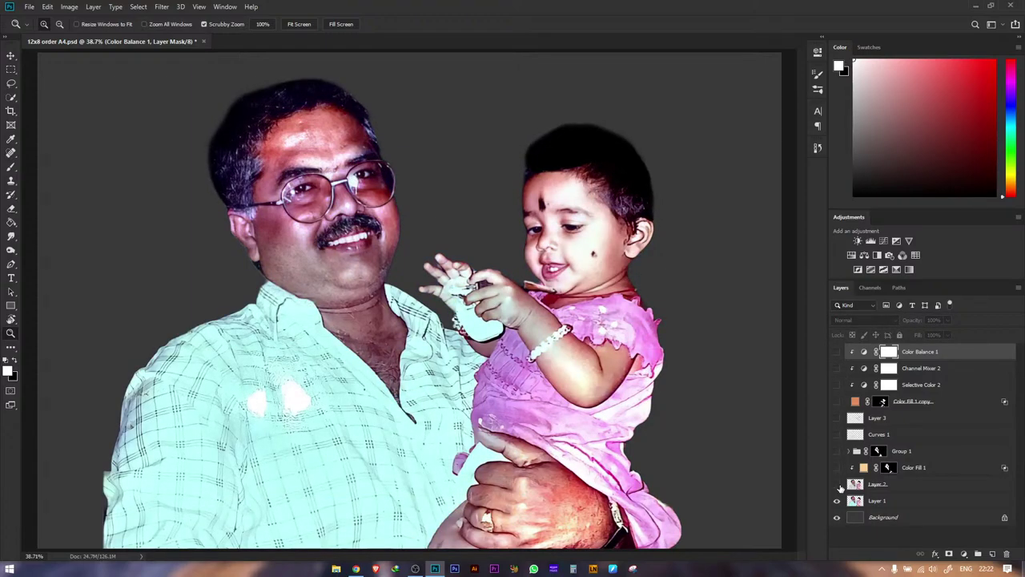
click(837, 484)
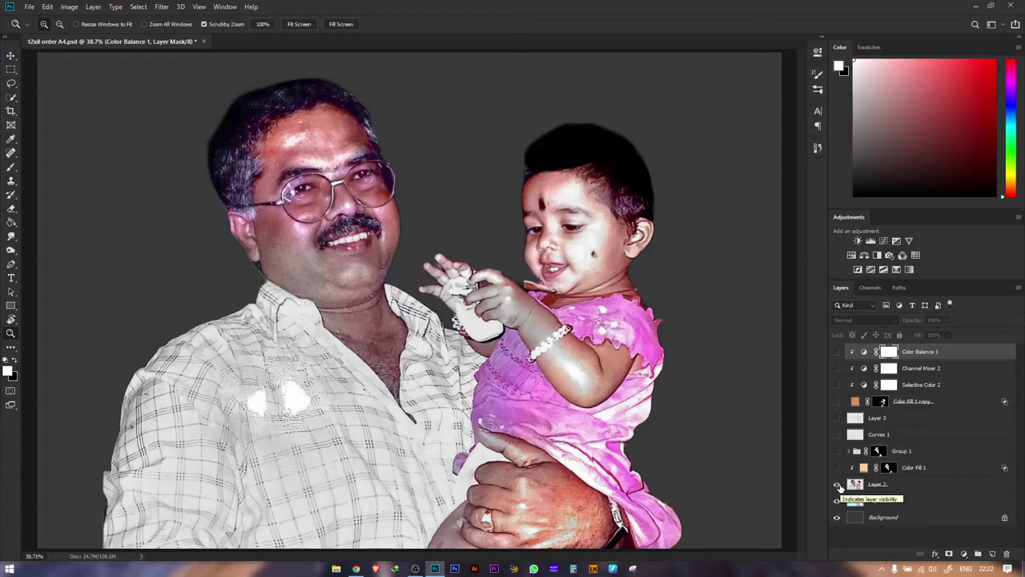
click(836, 467)
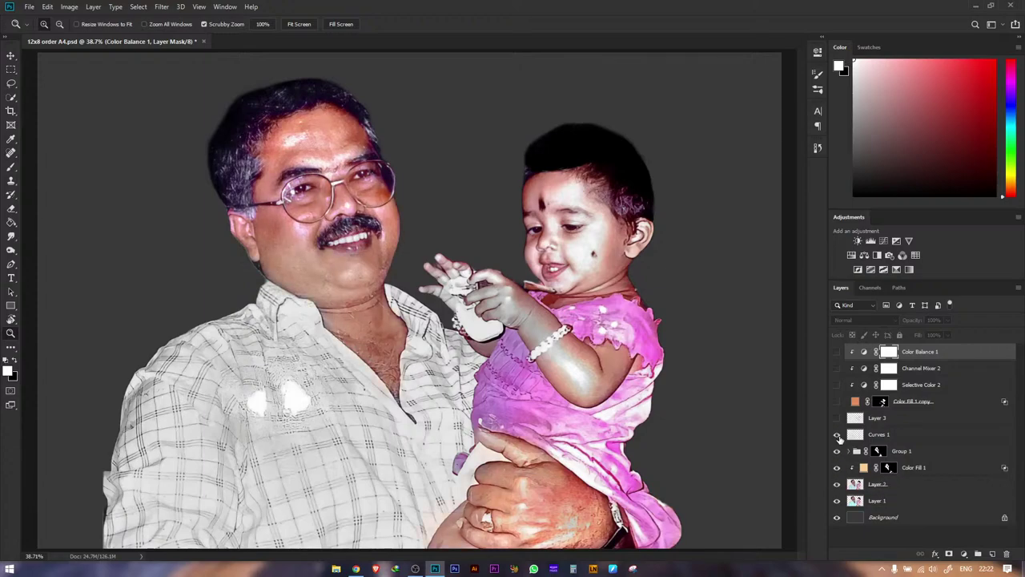
click(837, 435)
click(837, 418)
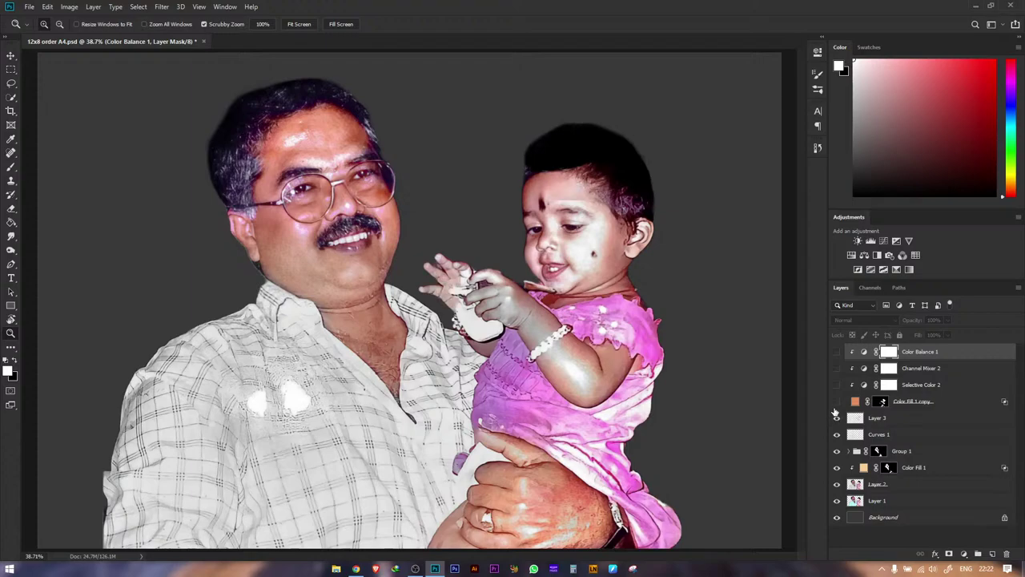
click(837, 402)
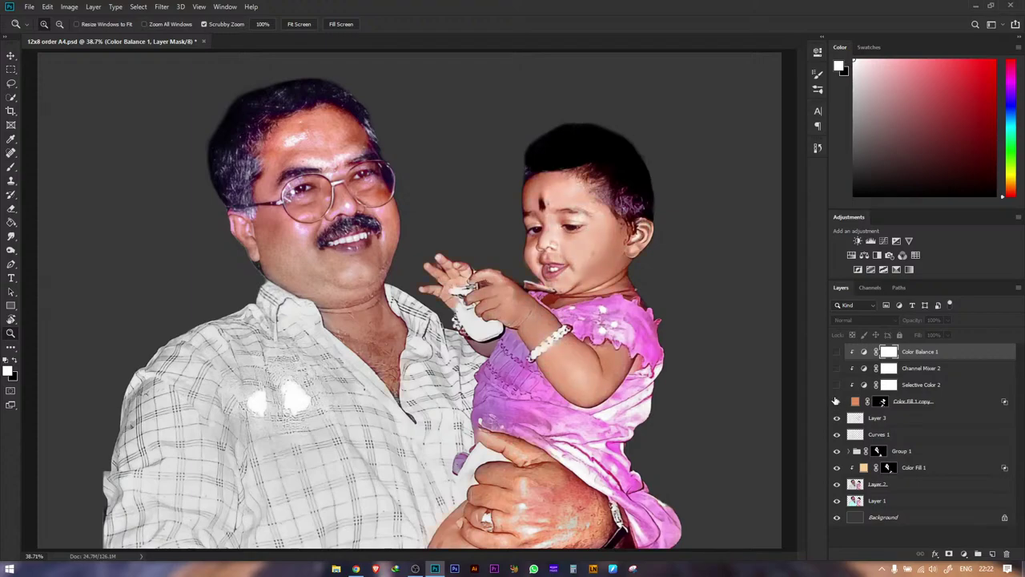
click(837, 384)
click(837, 368)
click(836, 352)
- Group Color Fill 1 copy with its three clipped adjustments and set the group's opacity to 80%
shift+click(939, 400)
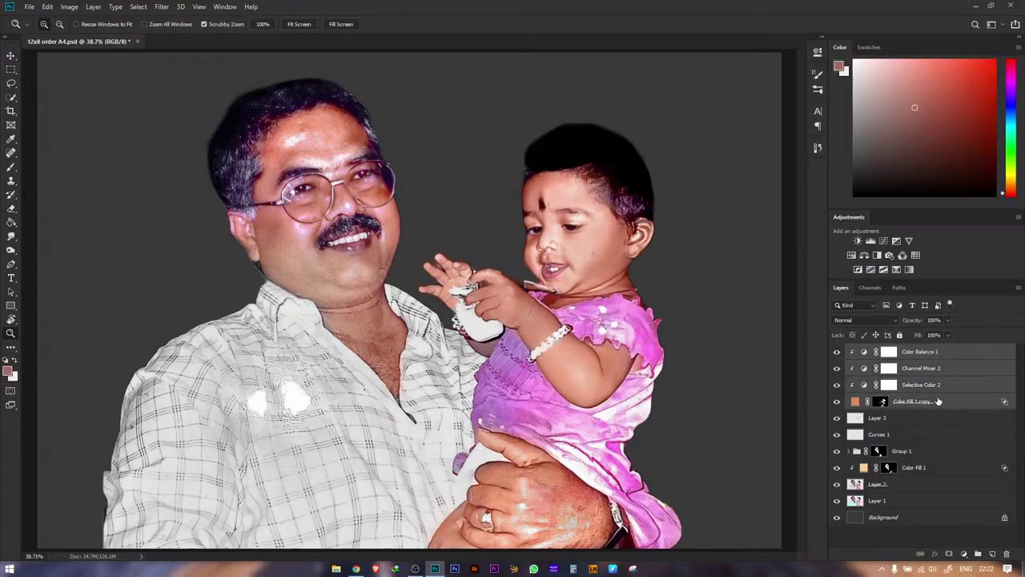
key(ctrl+g)
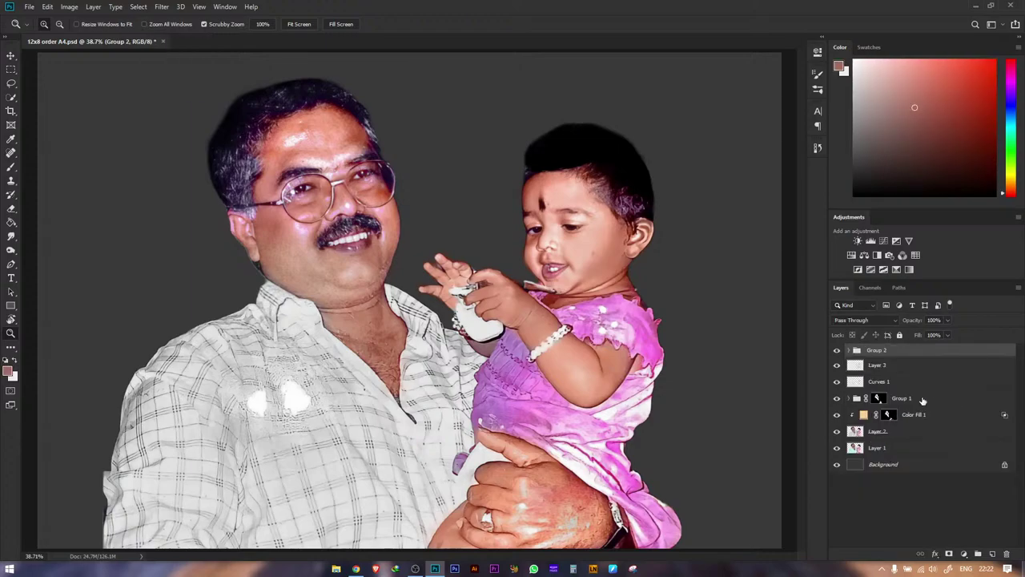
click(935, 320)
text(80)
key(Return)
click(881, 384)
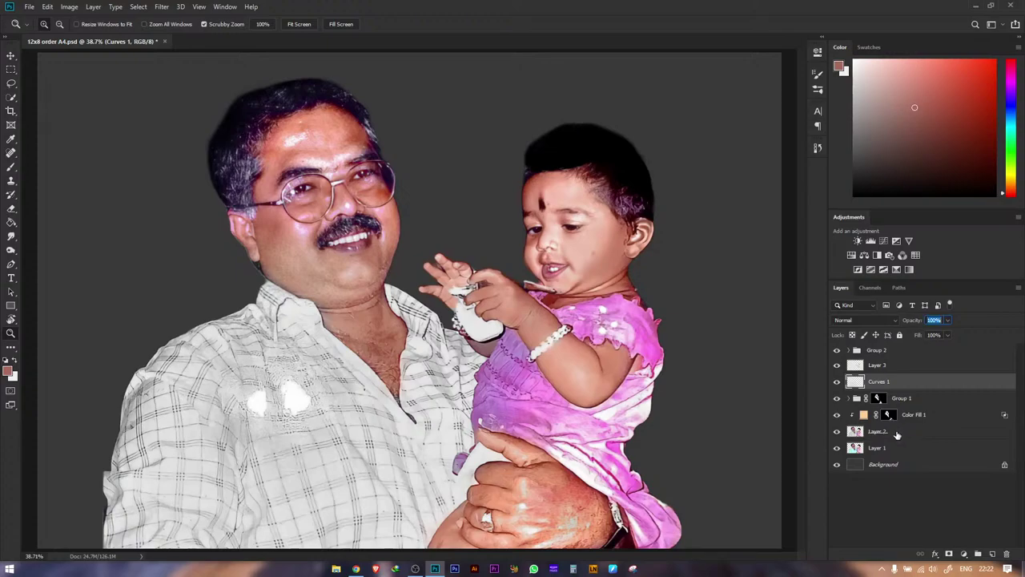
click(897, 433)
shift+click(891, 352)
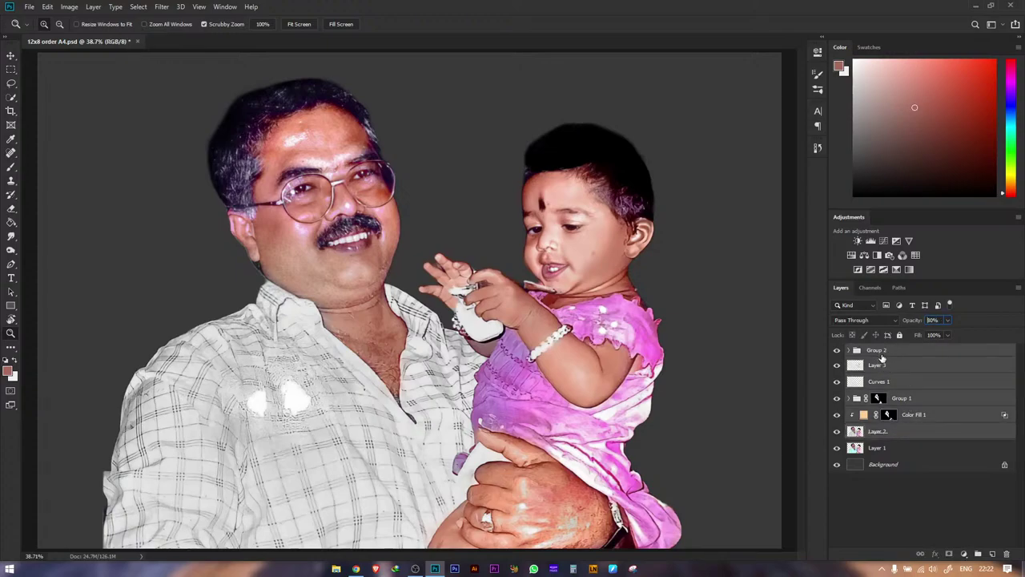
- Stamp the visible correction layers into a new layer above Group 2, with Layer 1 and Background hidden, and show Background again
click(905, 354)
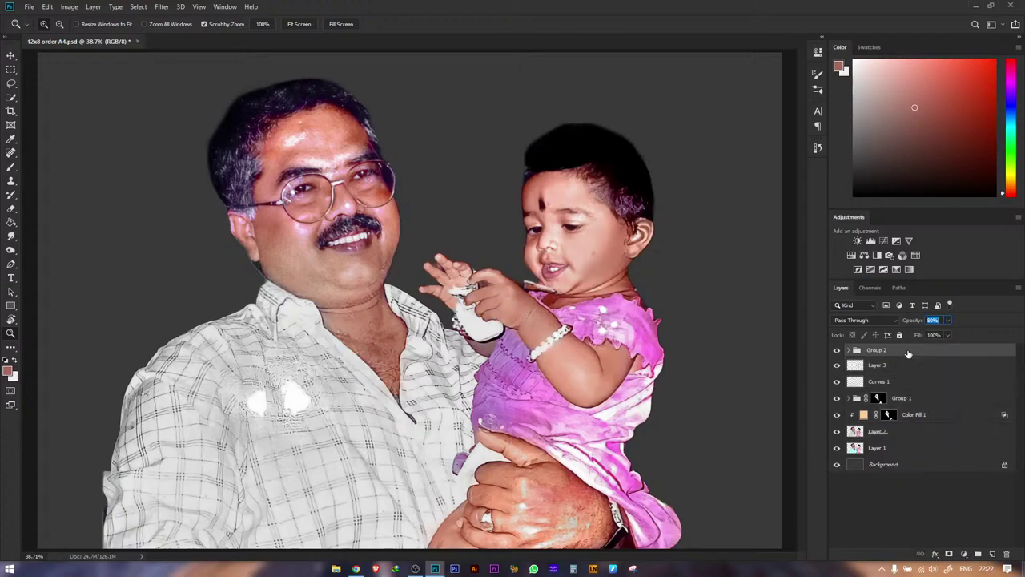
click(991, 552)
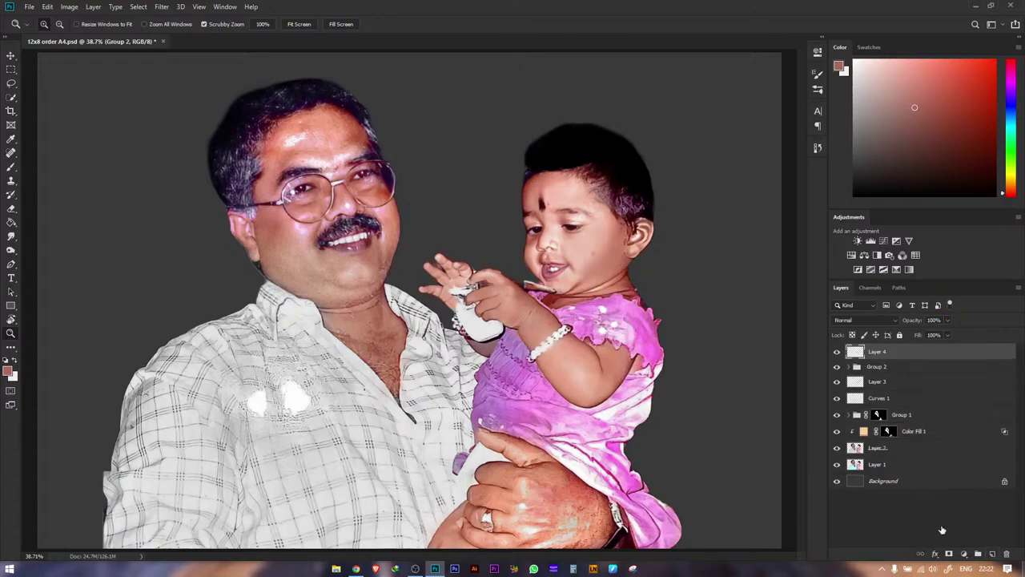
click(837, 481)
click(836, 480)
click(837, 482)
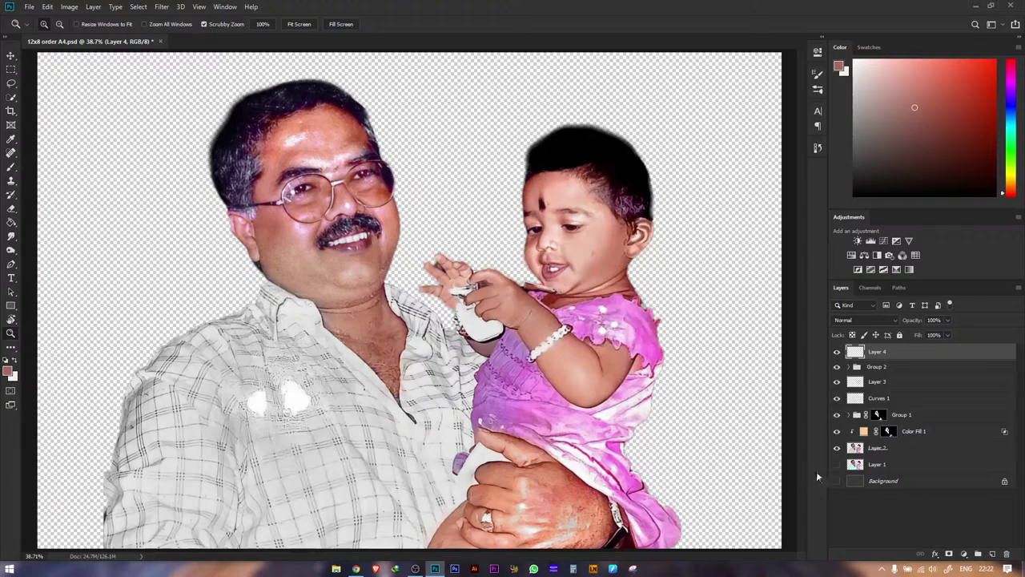
key(ctrl+alt+shift+e)
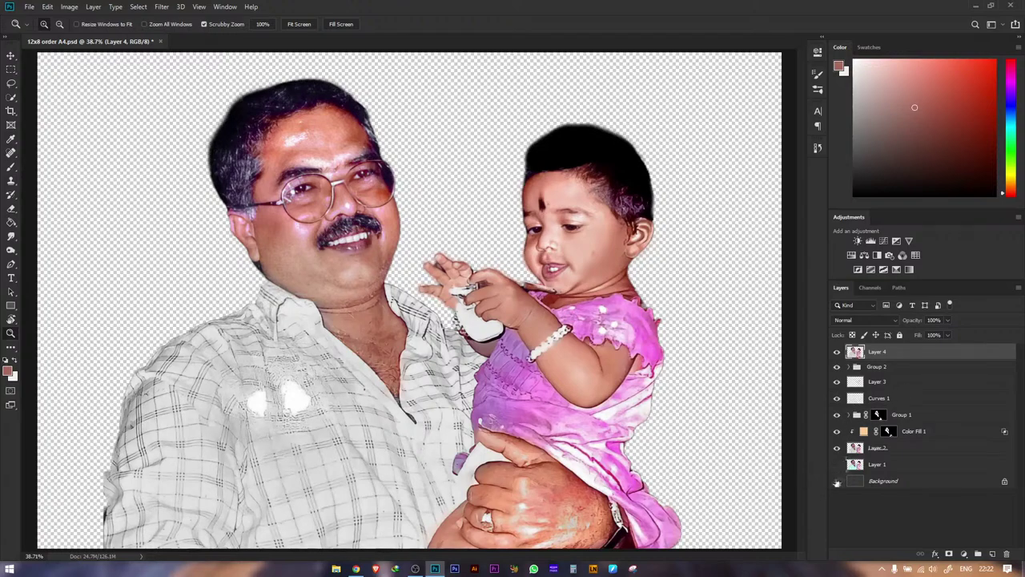
click(837, 482)
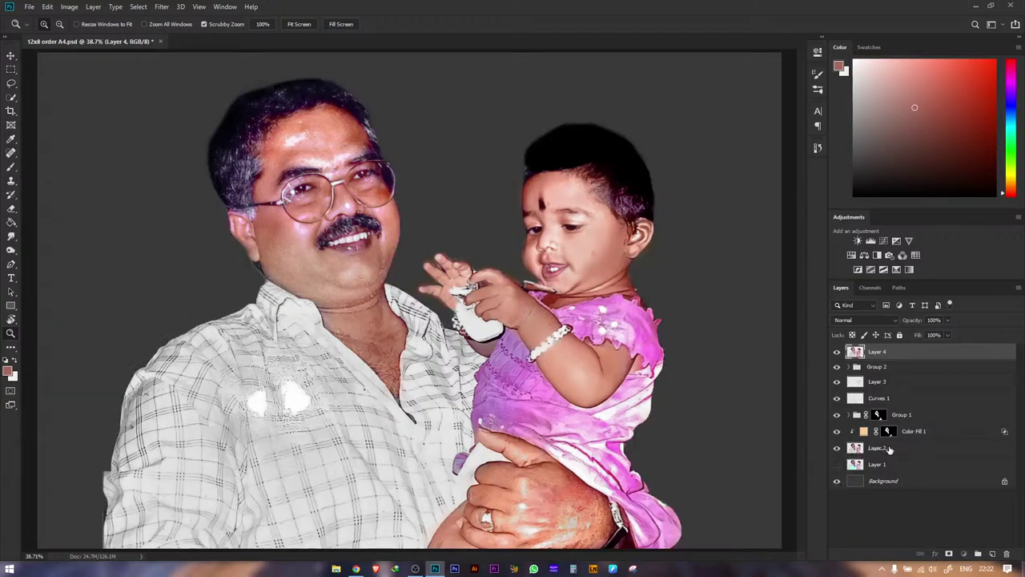
- Group all layers from Layer 2 up to Group 2, hide that new group and make Layer 1 visible
click(889, 449)
shift+click(877, 368)
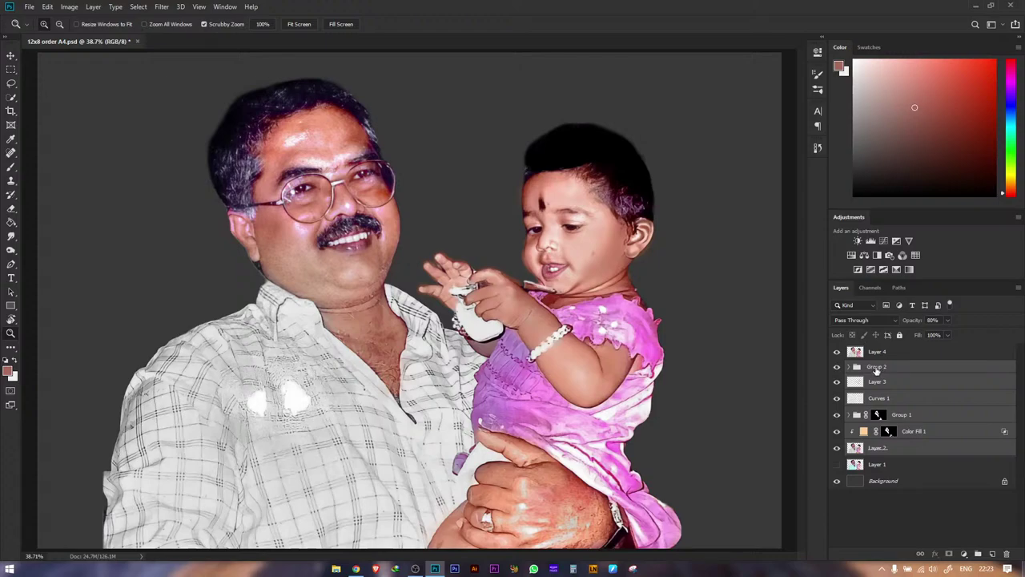
key(ctrl+g)
click(837, 382)
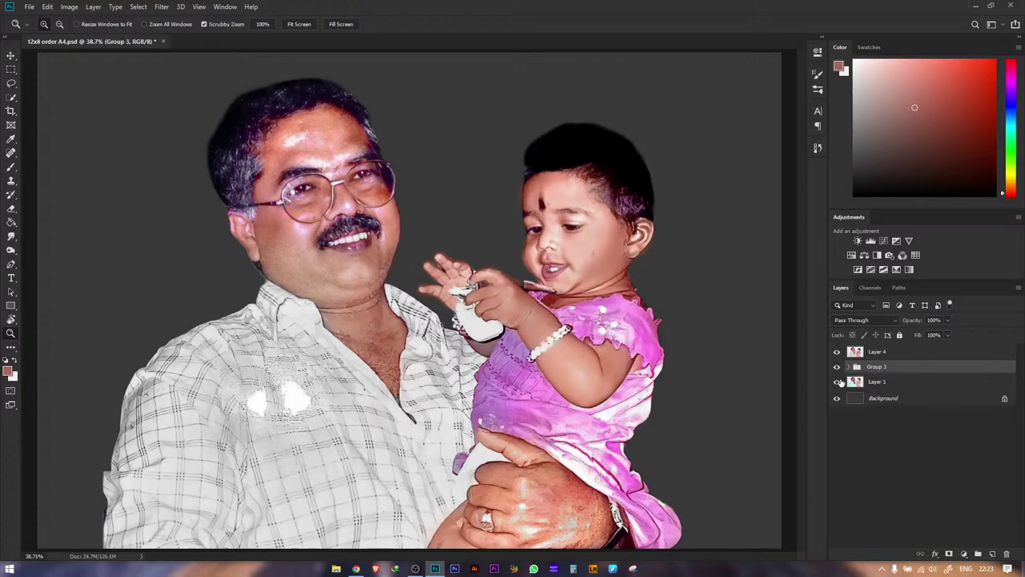
click(837, 367)
- Compare the merged Layer 4 with the original Layer 1 by hiding and showing Layer 4
click(879, 352)
click(837, 352)
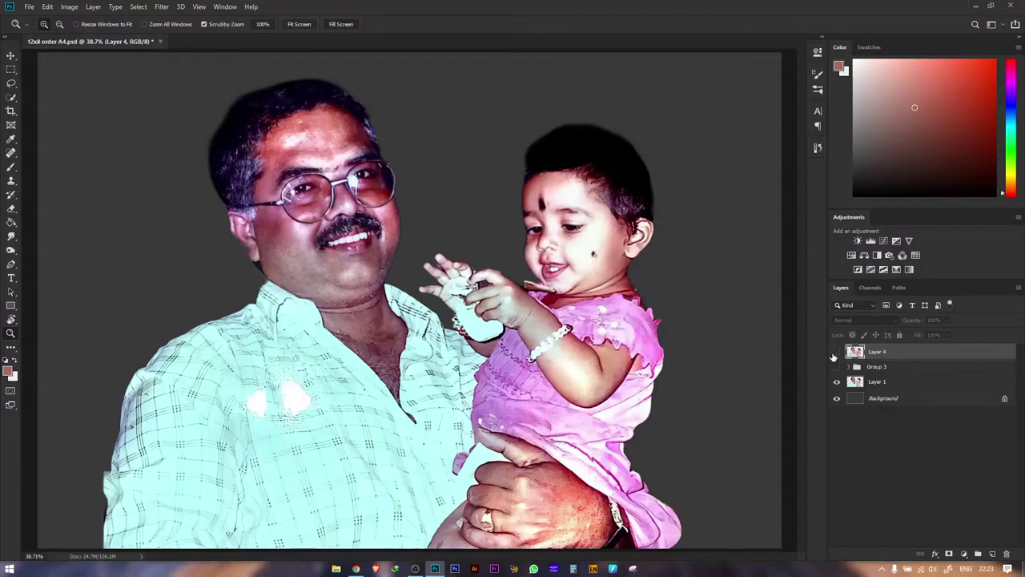
click(837, 352)
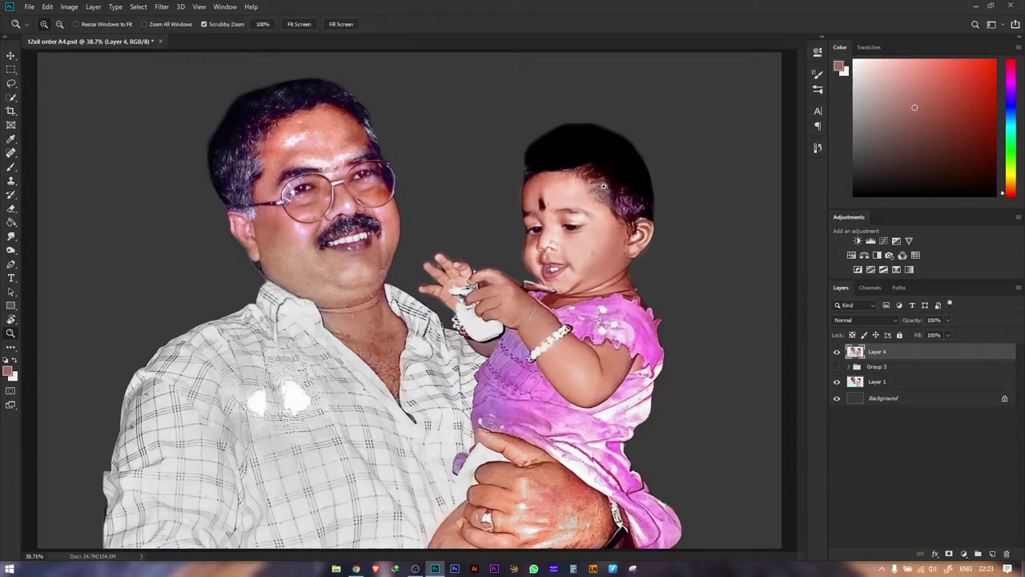
- Erase the reddish fringe along the edge of the child's face on Layer 4 with a small Eraser brush
drag(532, 252, 596, 263)
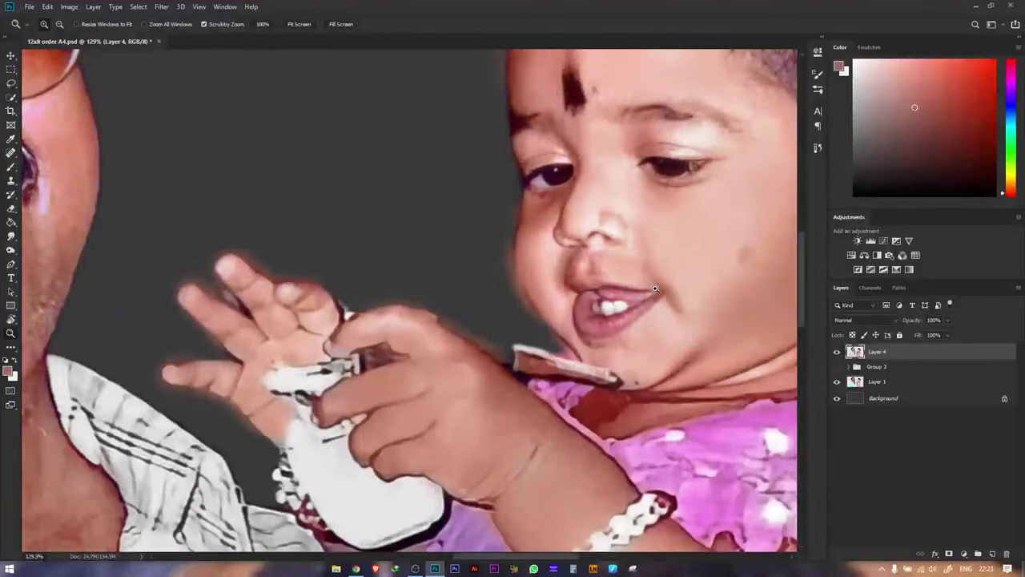
key(e)
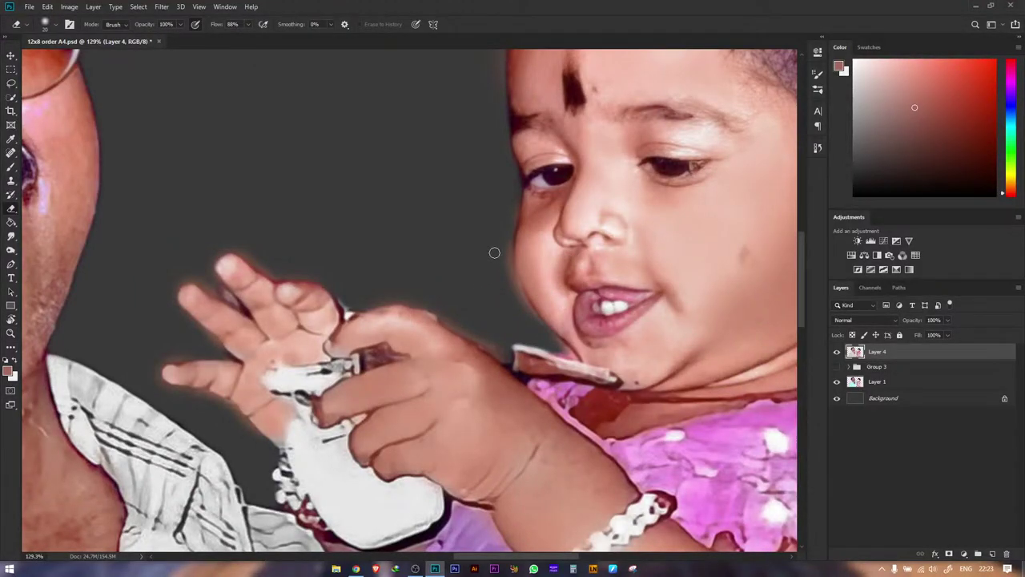
key(bracketleft)
key(bracketleft)
key(bracketright)
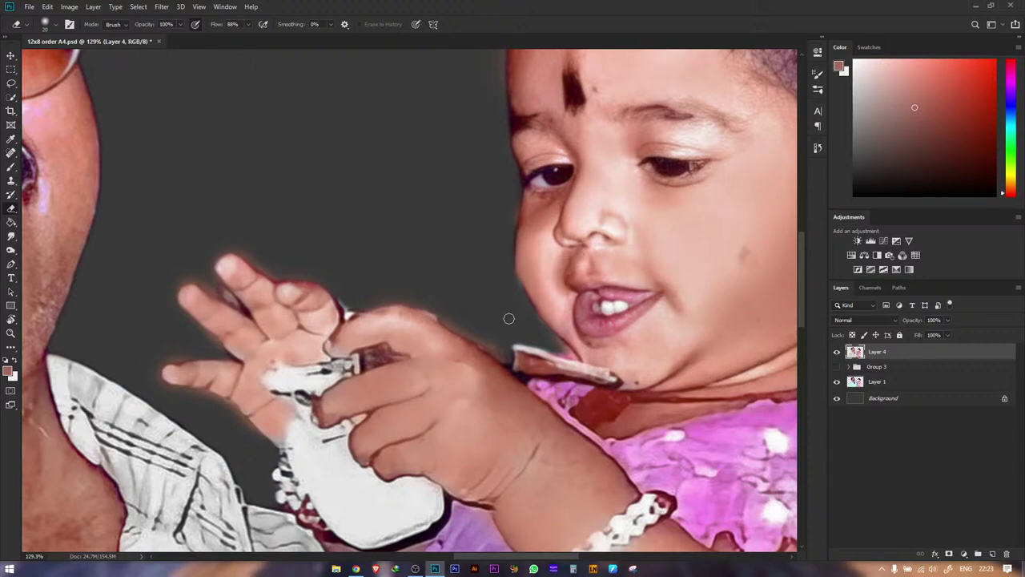
key(bracketright)
key(z)
drag(457, 261, 365, 253)
right_click(470, 239)
click(490, 245)
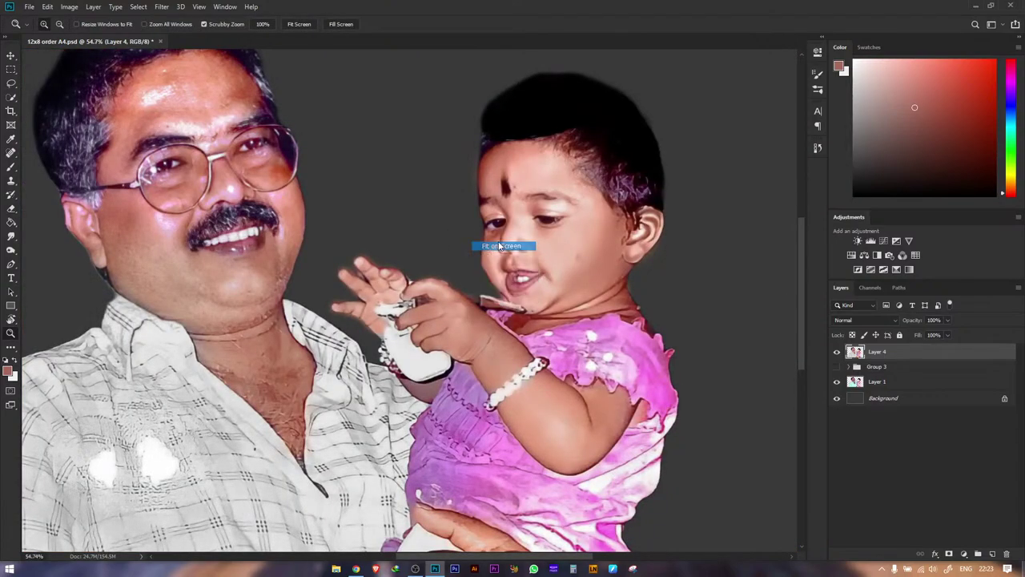
drag(585, 119, 641, 152)
drag(513, 213, 409, 213)
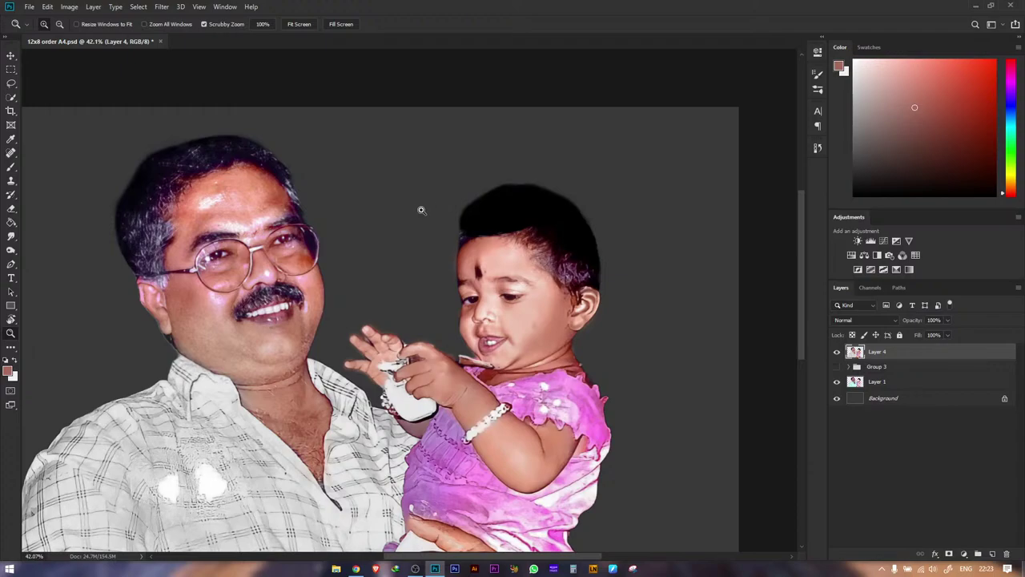
right_click(371, 230)
click(391, 236)
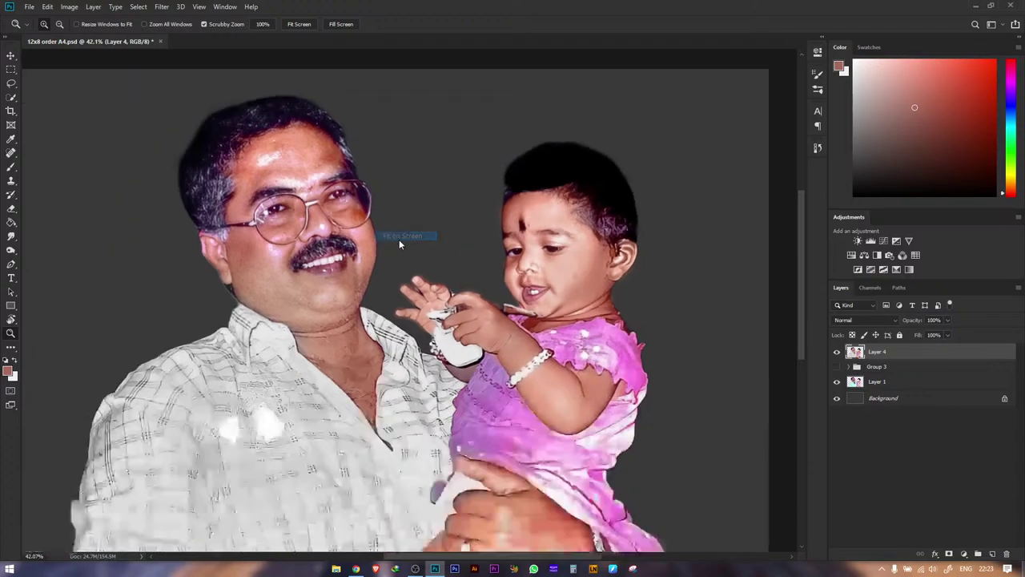
click(837, 366)
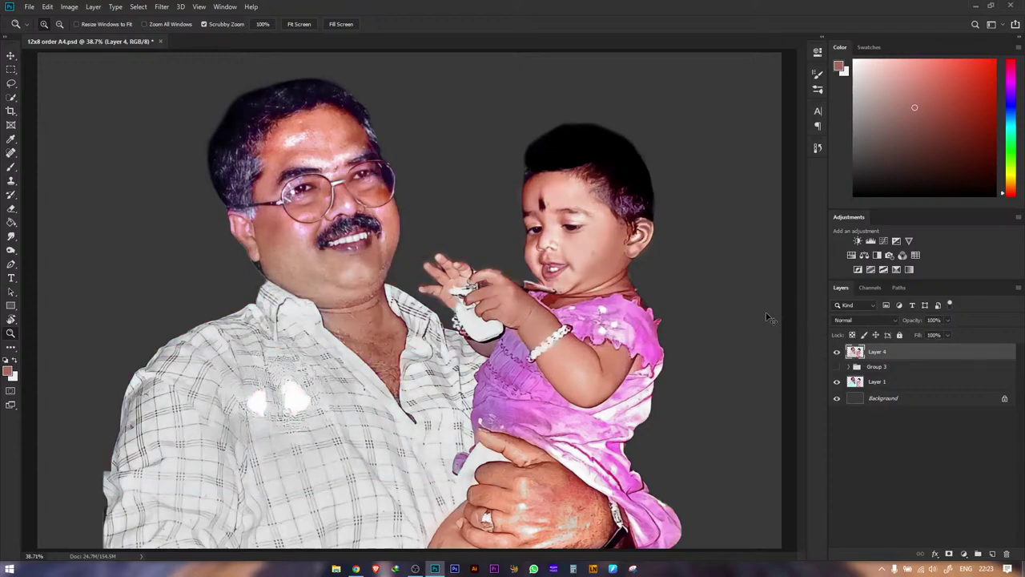
- Duplicate Layer 4 and add a Color Balance adjustment clipped to the copy
key(ctrl+j)
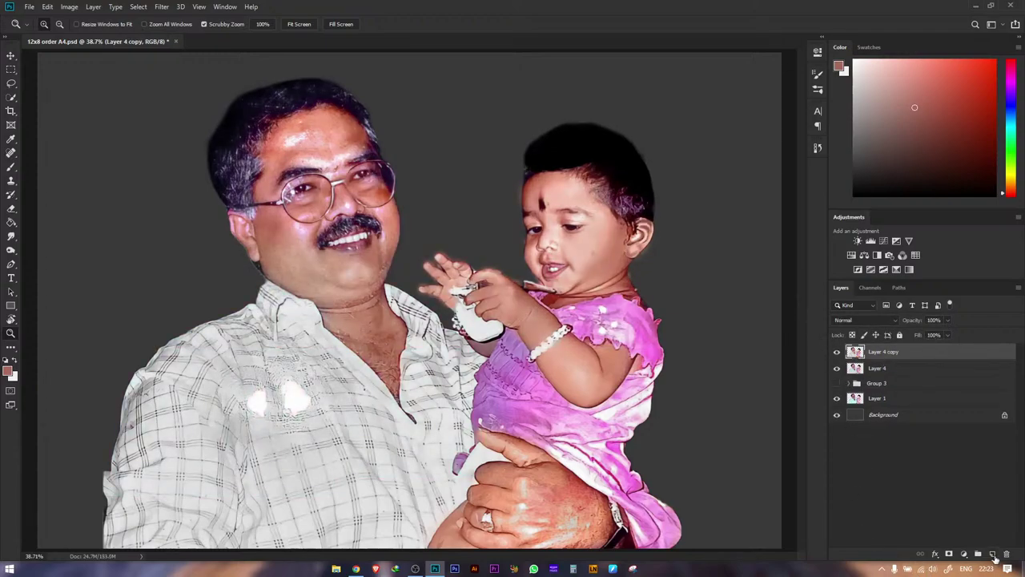
click(964, 554)
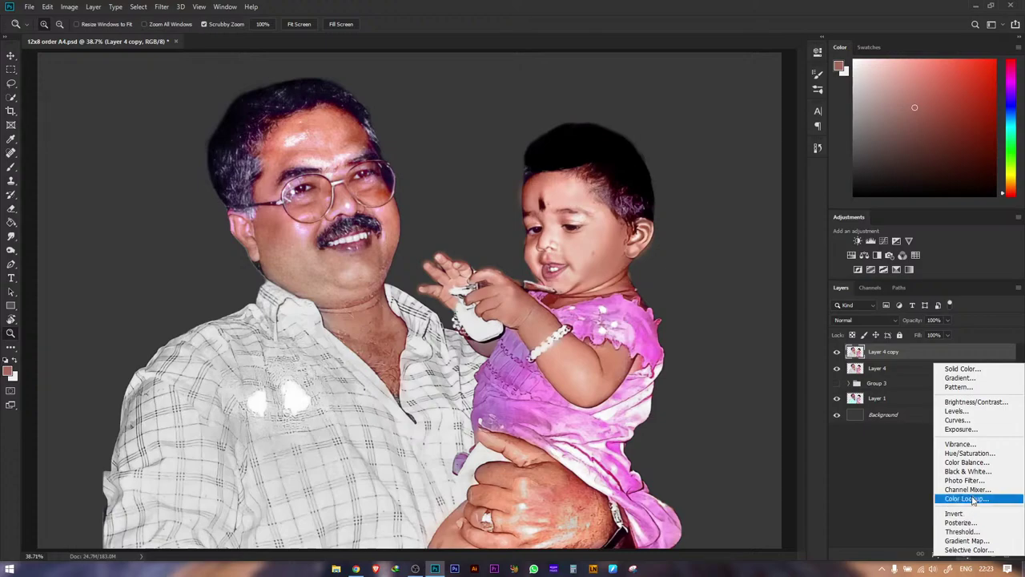
click(967, 463)
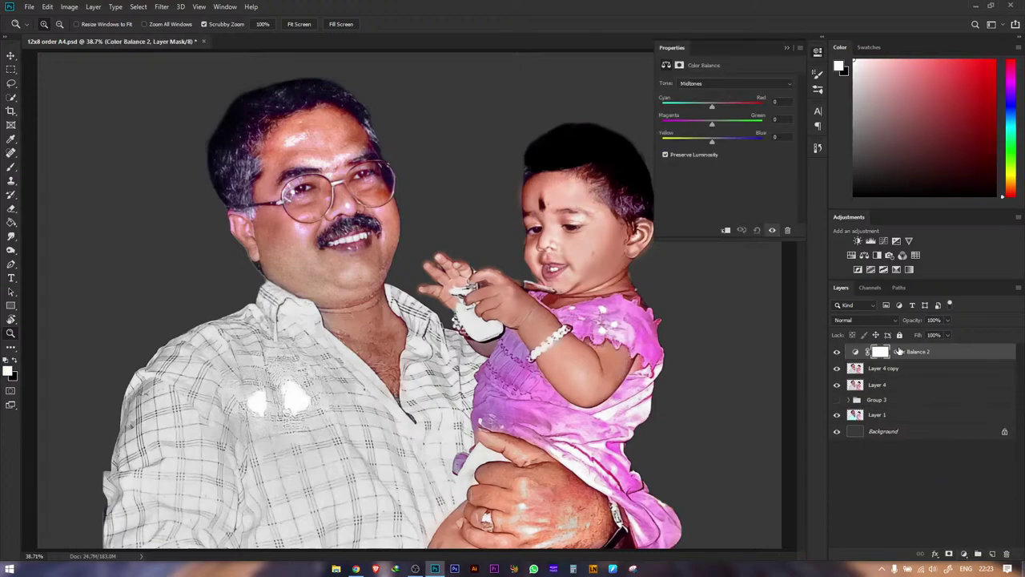
click(726, 229)
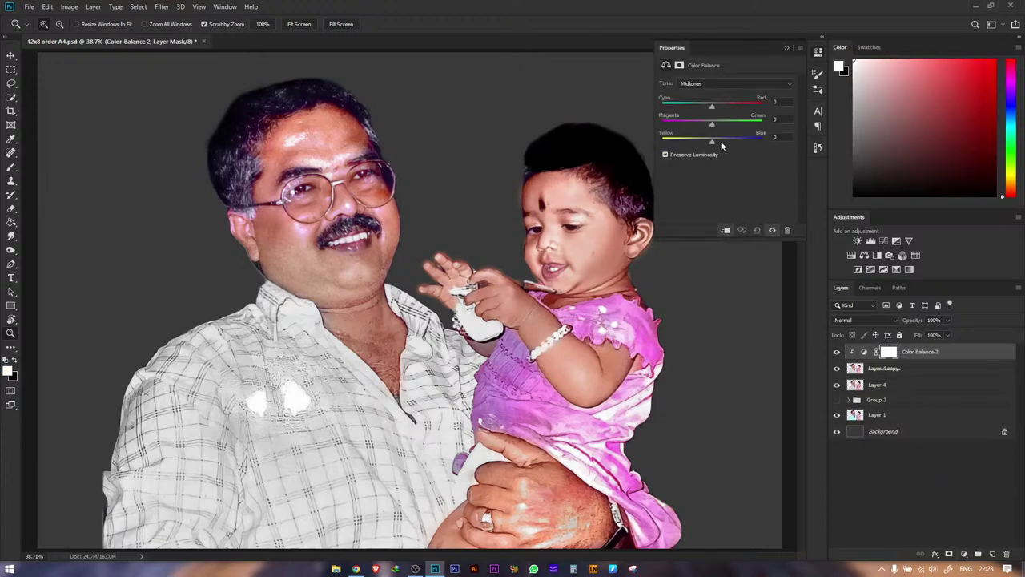
- Set the Color Balance midtones to Magenta-Green -2 and Yellow-Blue +6, and the shadows to Cyan-Red -4, Magenta-Green -7, Yellow-Blue -13
drag(721, 137, 697, 137)
drag(715, 124, 713, 123)
click(730, 82)
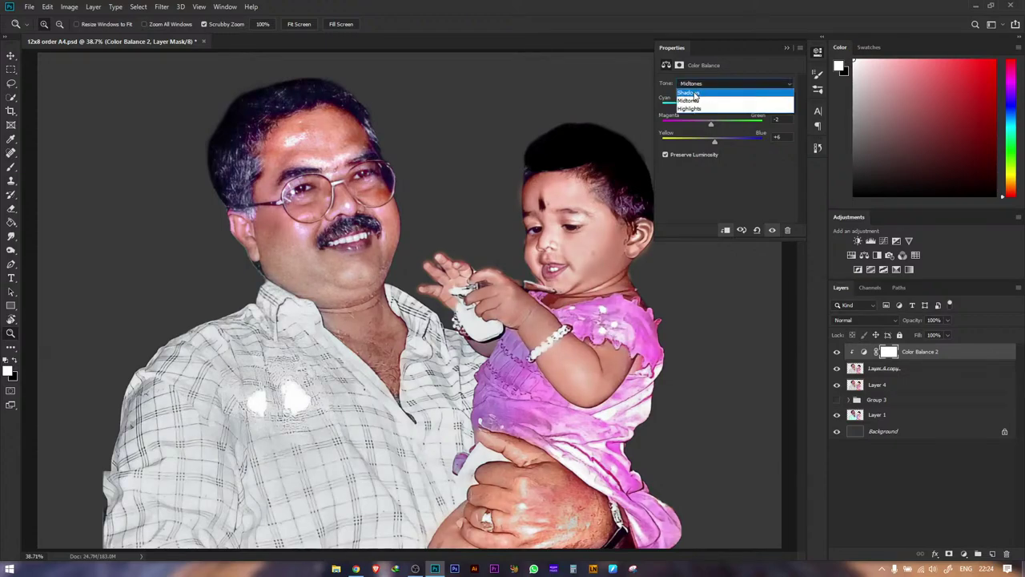
click(709, 93)
drag(714, 104, 706, 105)
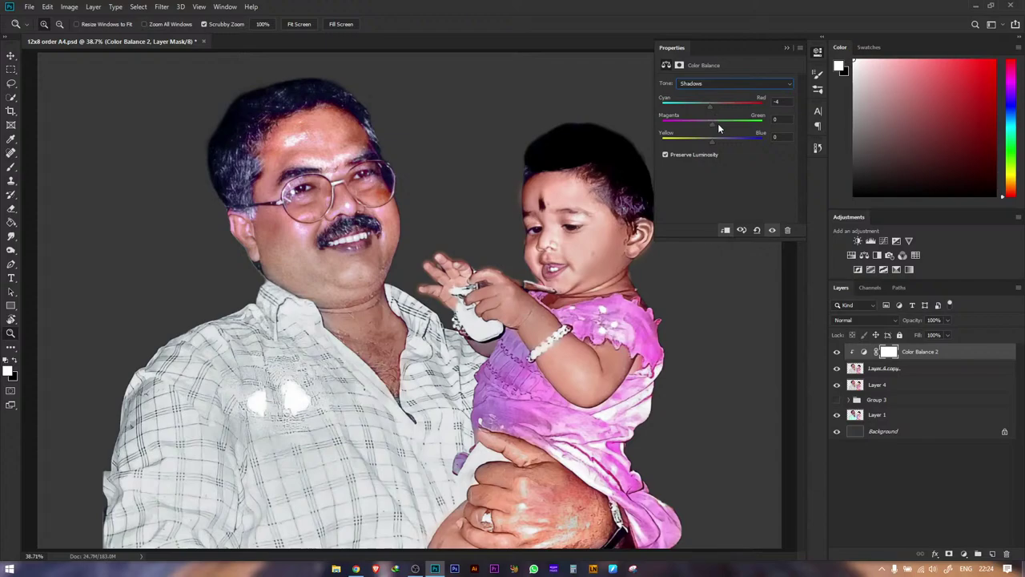
drag(712, 123, 702, 122)
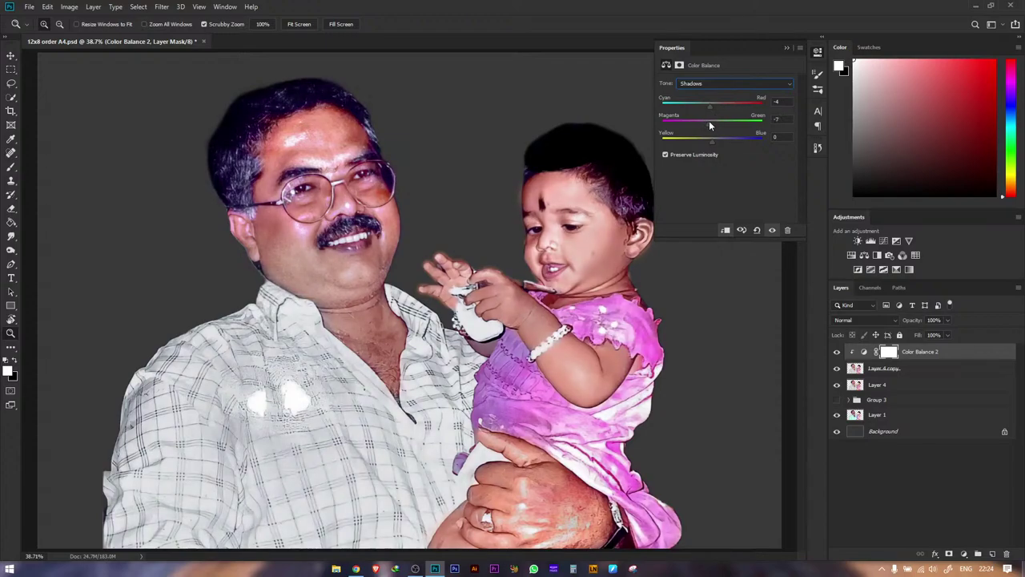
mouse_move(708, 140)
mouse_down()
mouse_move(718, 136)
mouse_move(705, 137)
mouse_up()
- Set the Color Balance highlights to Cyan-Red -8, Magenta-Green -13 and Yellow-Blue -6, and reduce the adjustment layer's opacity to 67%
click(724, 84)
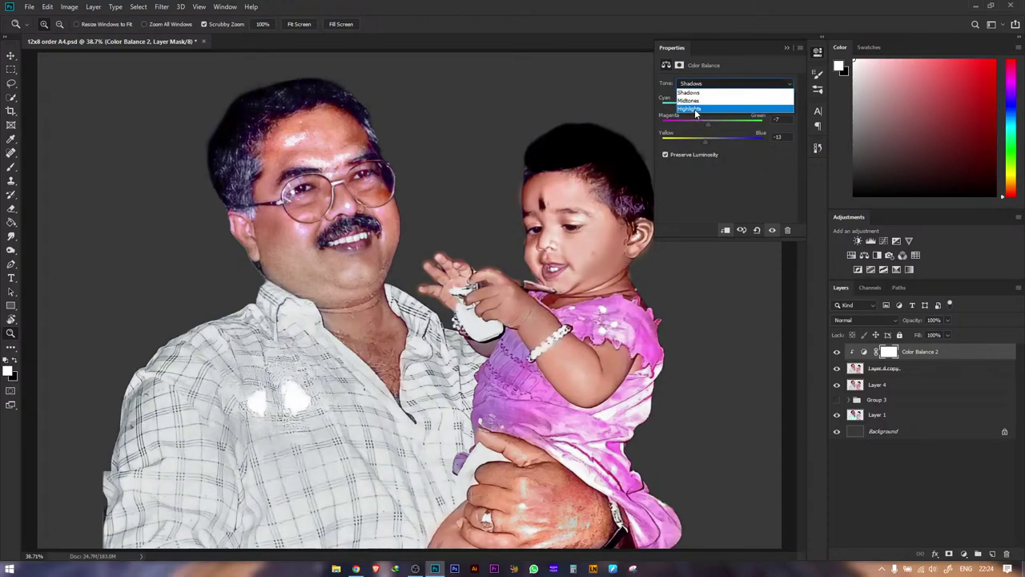
click(695, 109)
mouse_move(714, 126)
mouse_down()
mouse_move(704, 122)
mouse_move(699, 142)
mouse_move(709, 144)
mouse_move(718, 106)
mouse_move(708, 109)
mouse_up()
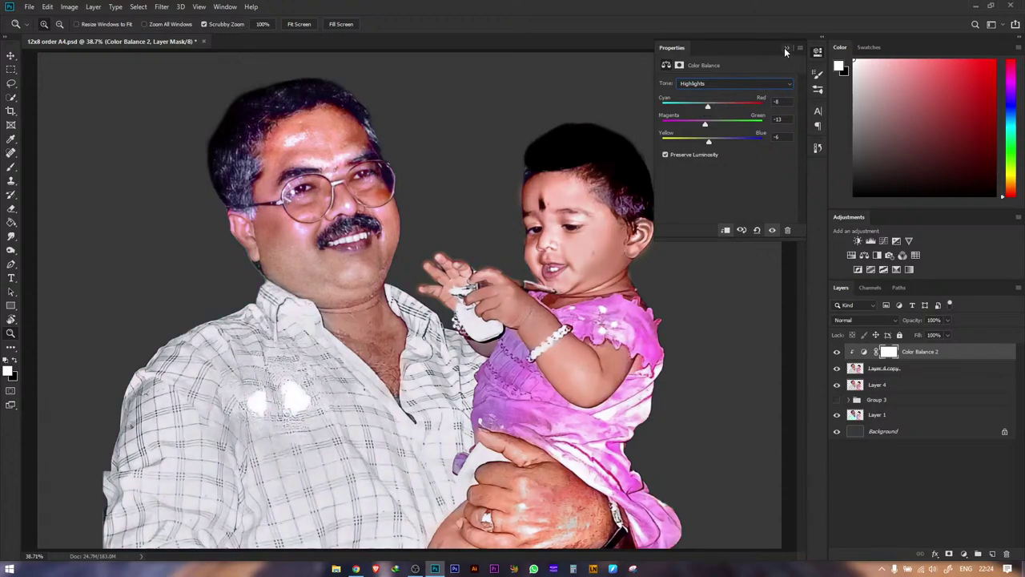
click(786, 47)
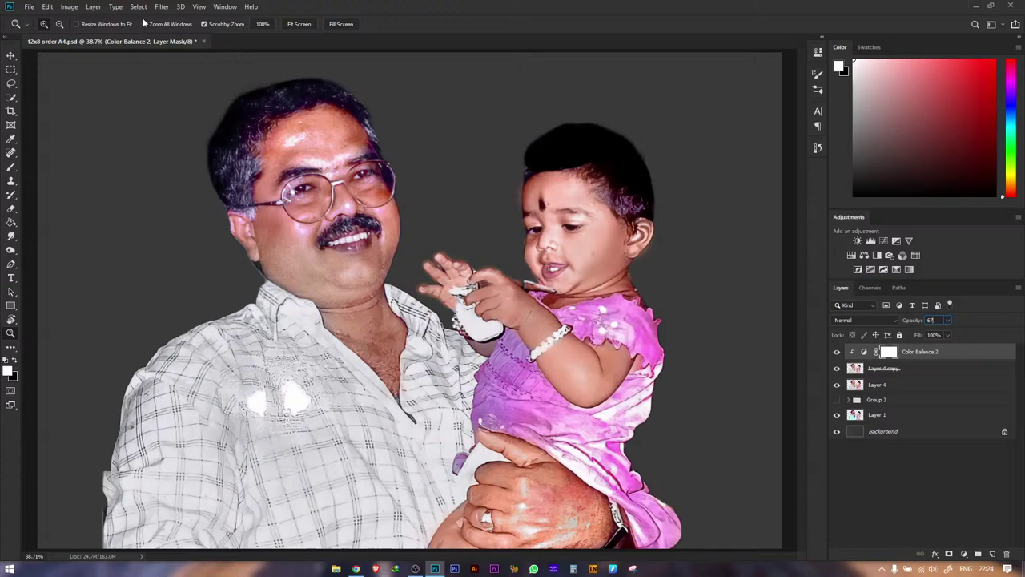
right_click(133, 96)
click(164, 102)
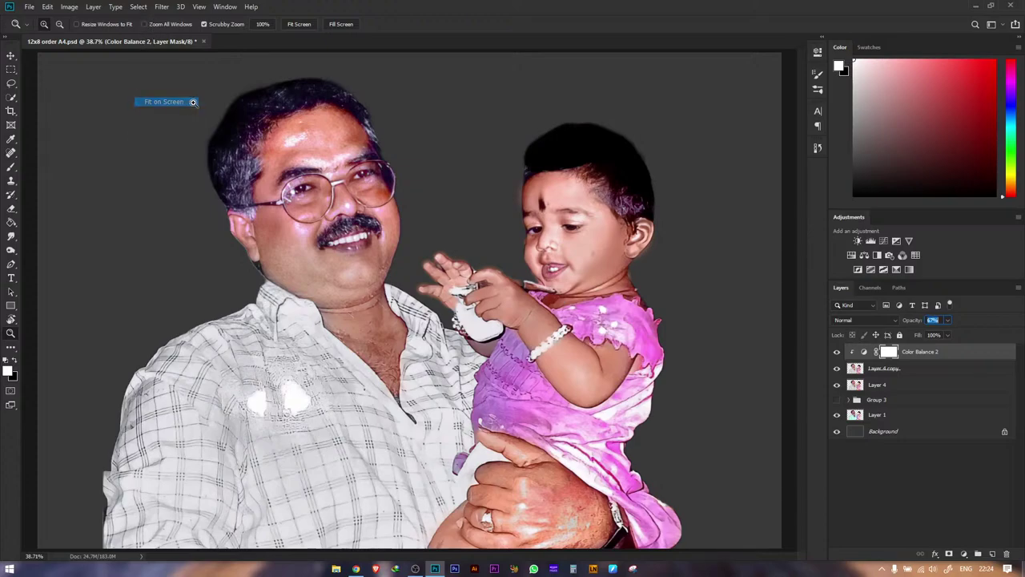
- Select the clipped Color Balance adjustment together with Layer 4 copy
click(918, 372)
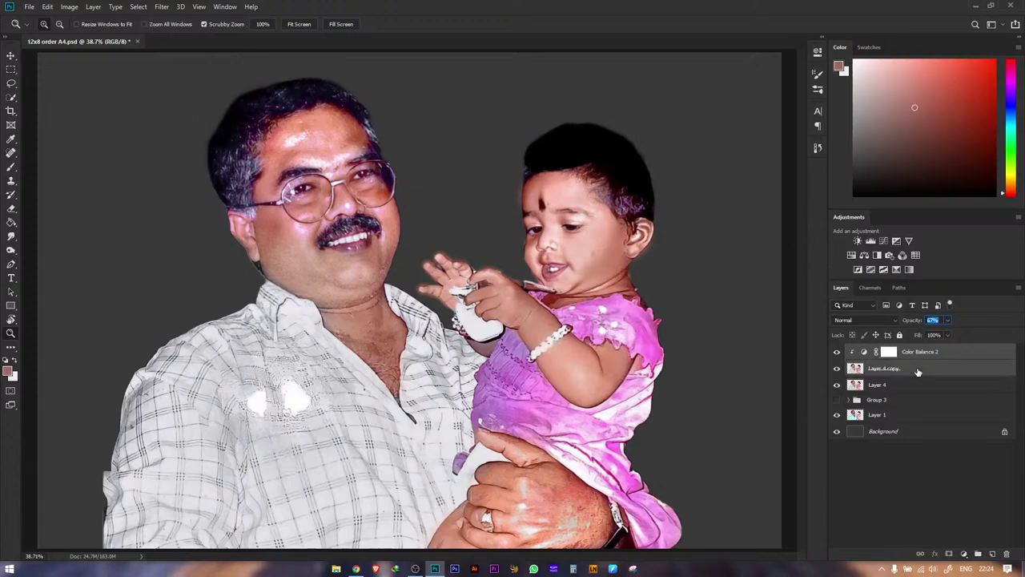
- Merge the Color Balance 2 adjustment with Layer 4 copy
click(928, 367)
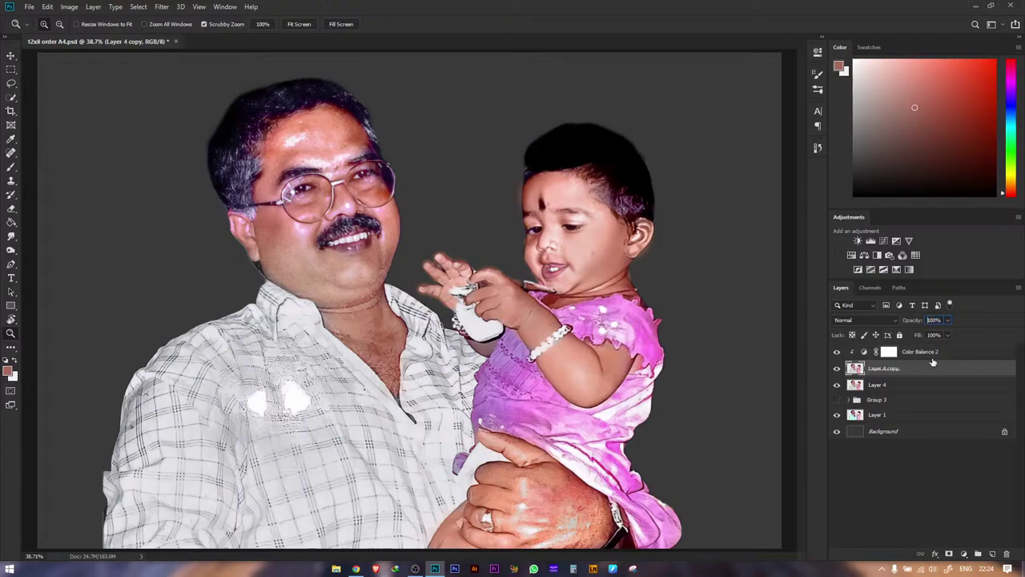
shift+click(939, 353)
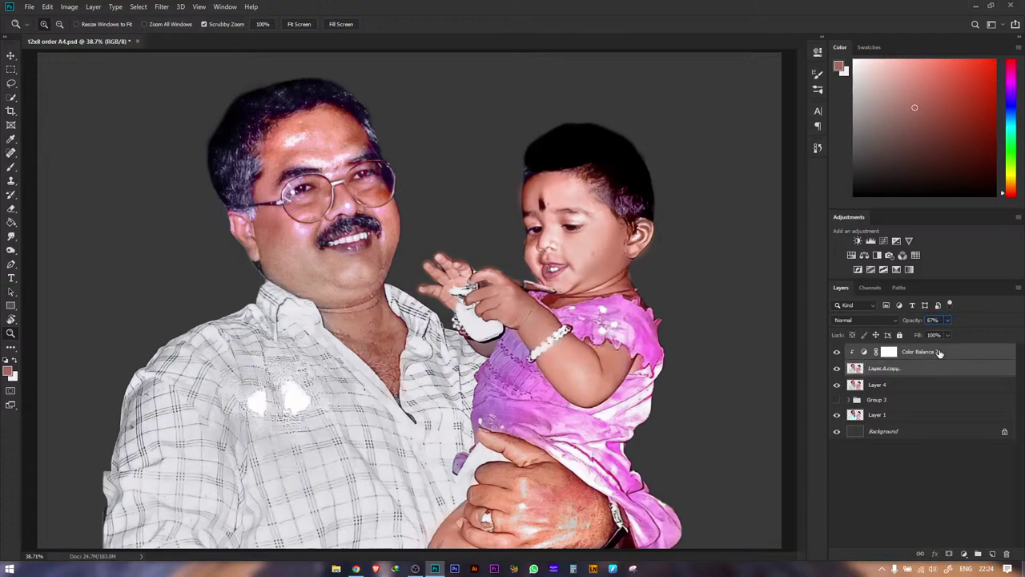
key(ctrl+e)
- Compare the image with and without the merged layer, and hide Layer 4
click(836, 354)
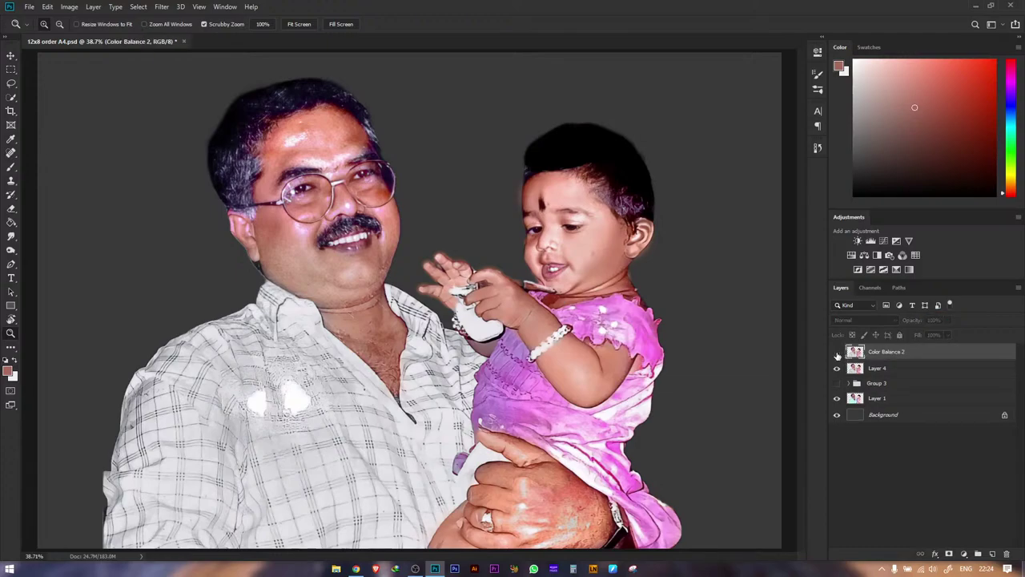
click(837, 354)
click(837, 354)
click(837, 369)
click(837, 352)
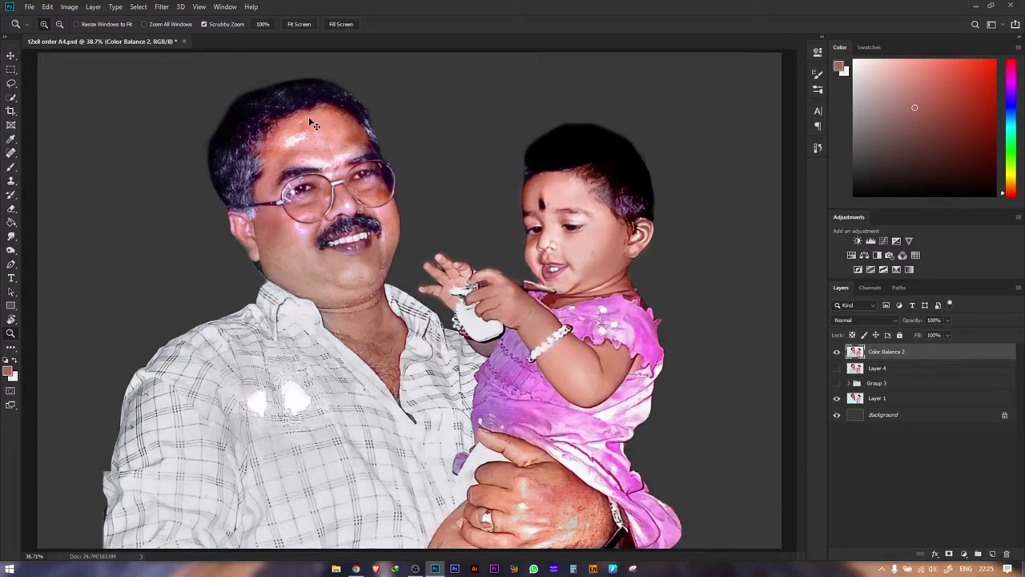
- Sharpen the photo with a duplicate of the merged layer, using a 2-pixel High Pass filter and Linear Light blending
key(ctrl+j)
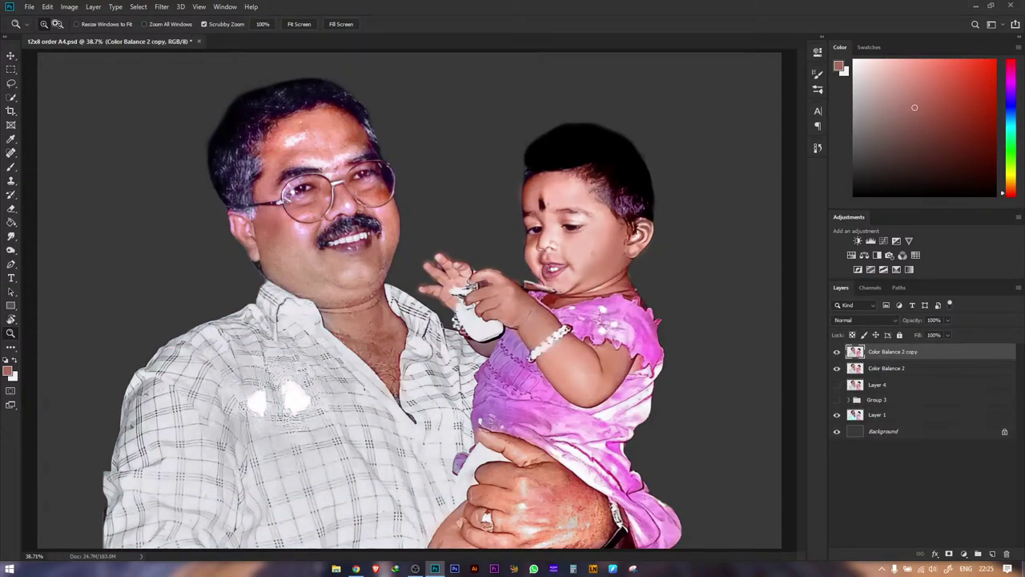
click(161, 6)
mouse_move(190, 220)
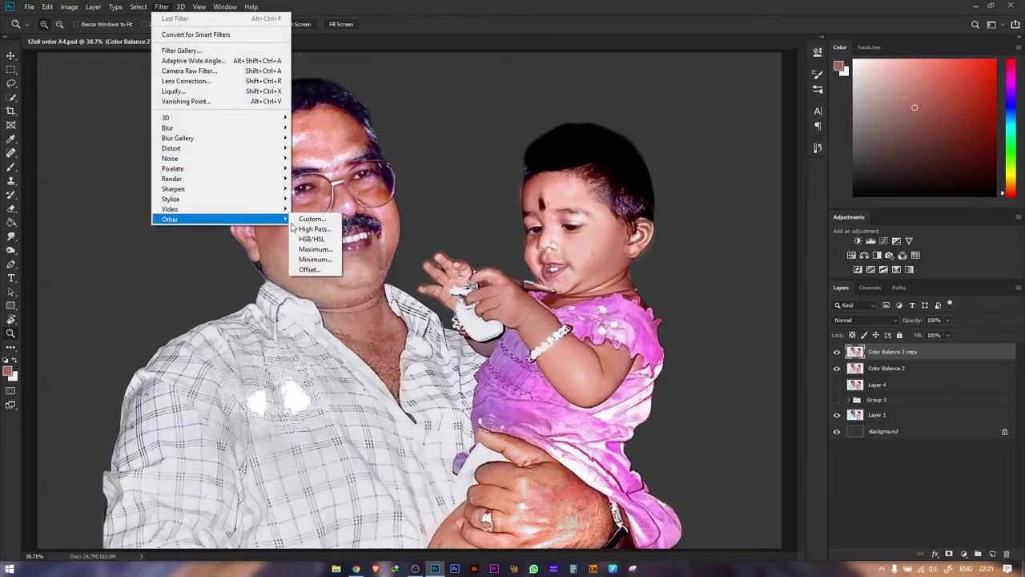
click(312, 229)
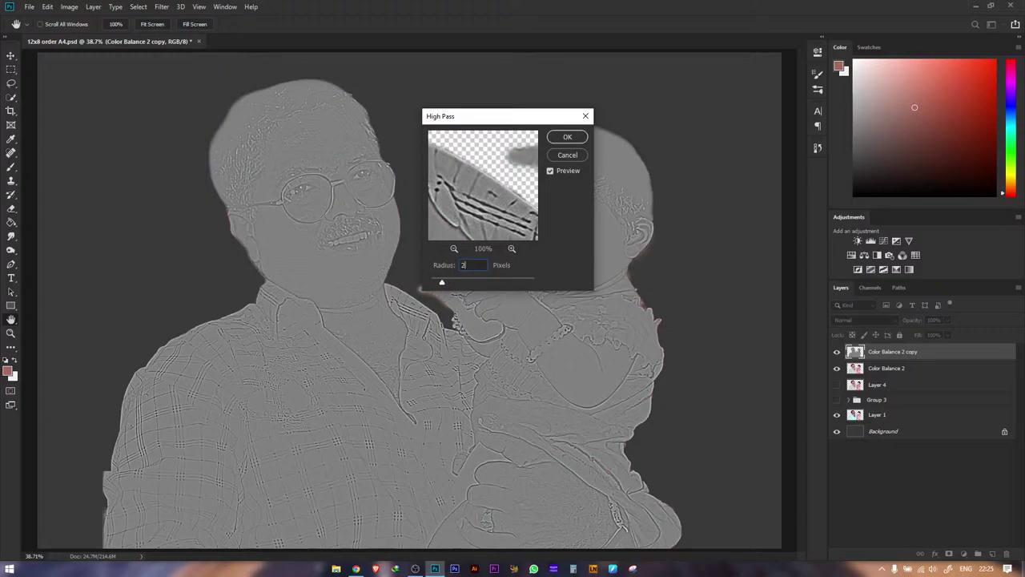
text(2)
click(567, 137)
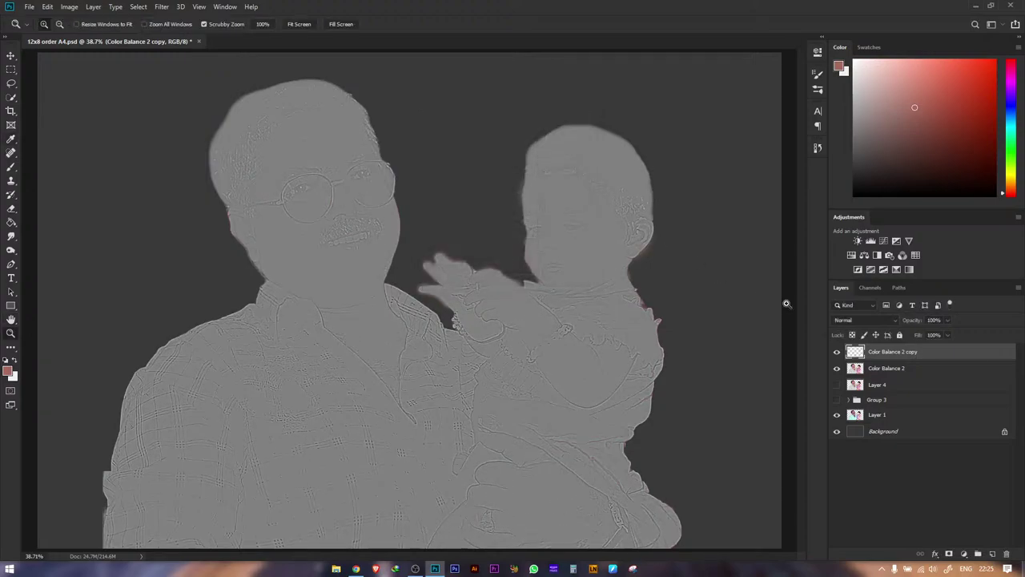
click(879, 322)
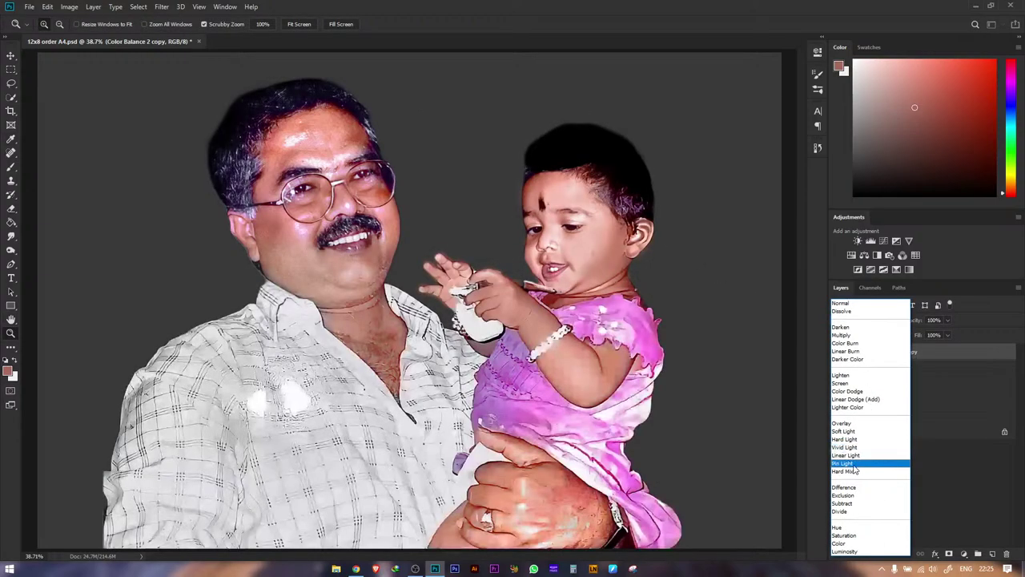
click(848, 457)
- Erase the High Pass sharpening over the skin of the man's face with a soft eraser
drag(297, 149, 359, 219)
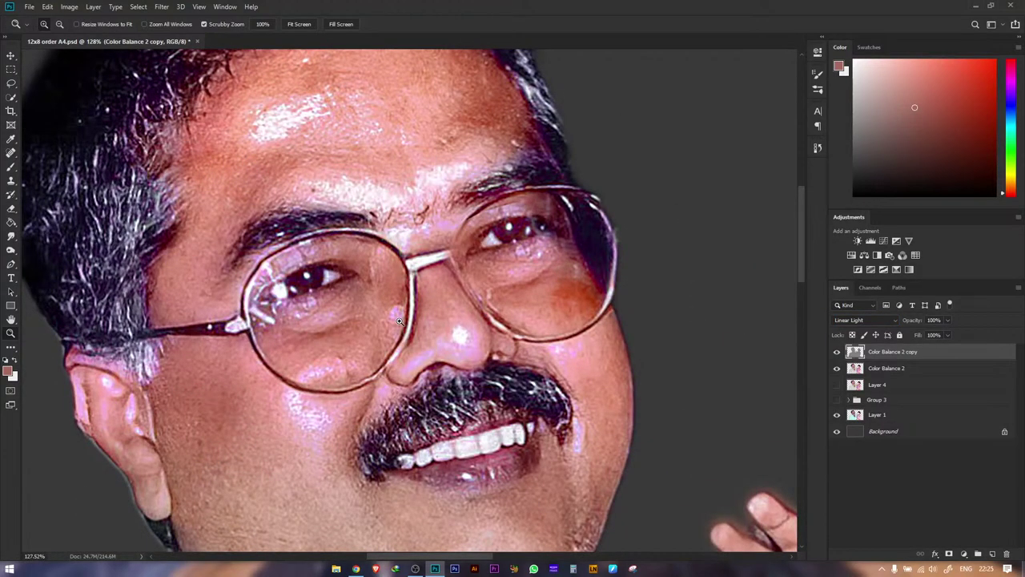
key(e)
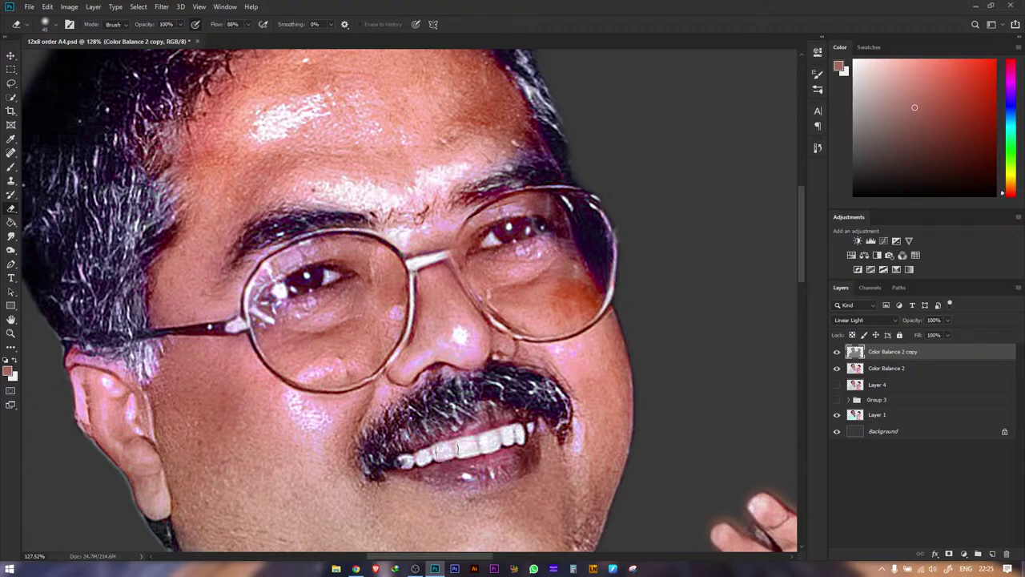
key(z)
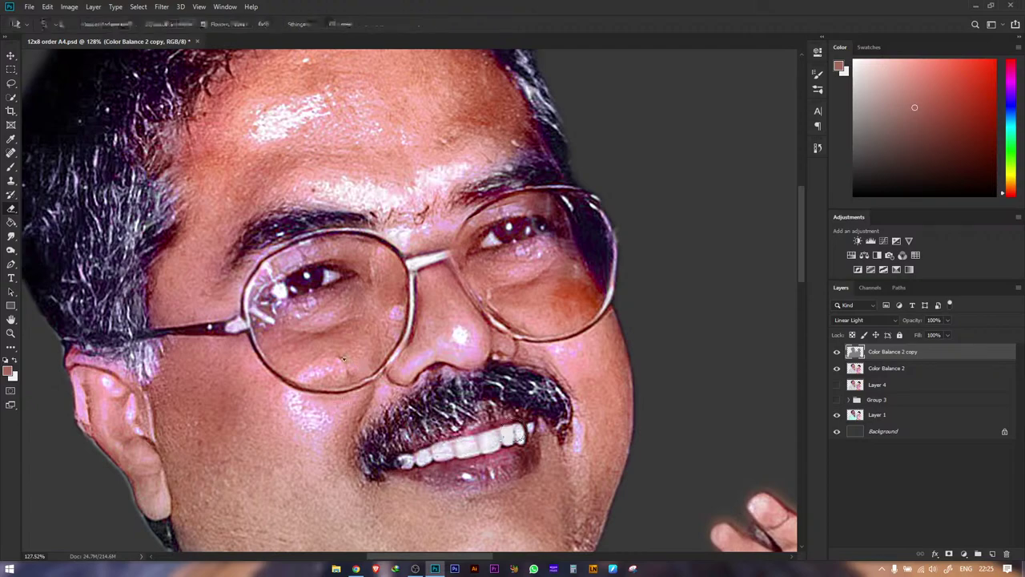
drag(366, 362, 311, 362)
drag(275, 331, 304, 329)
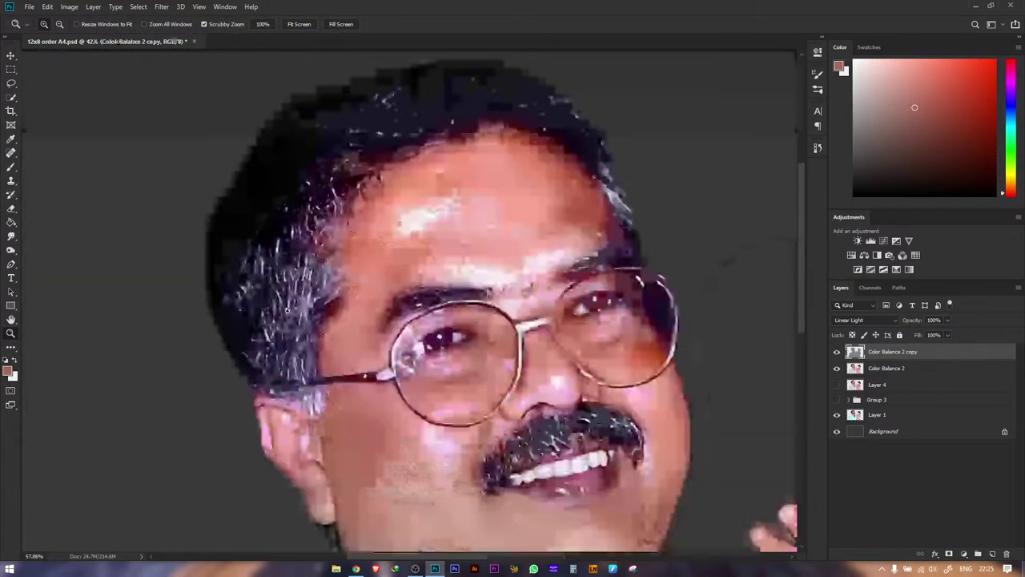
key(e)
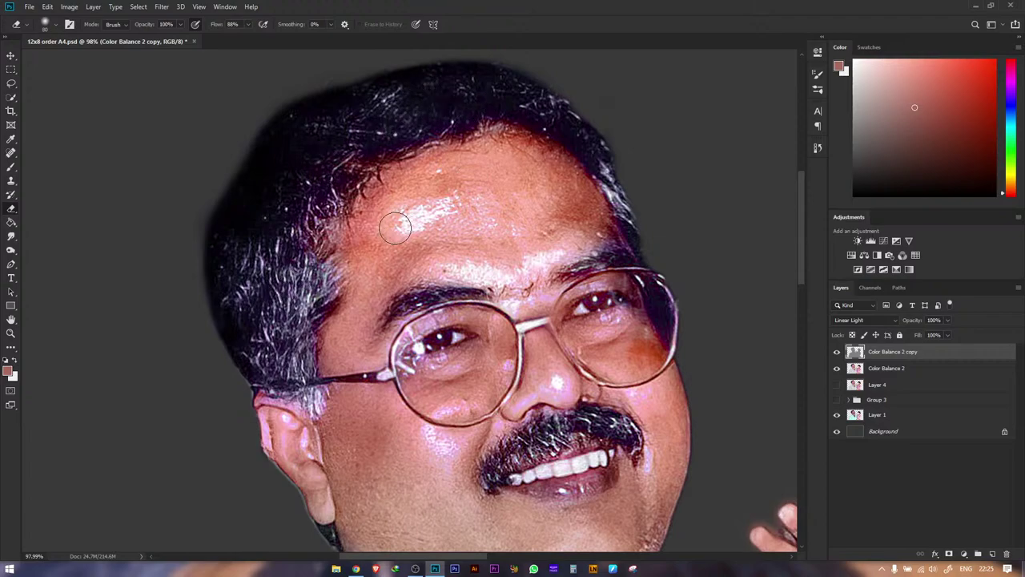
mouse_move(374, 240)
mouse_down()
mouse_move(336, 210)
mouse_move(72, 94)
mouse_up()
drag(372, 475, 327, 302)
- Erase the High Pass sharpening around the child's hands and the white object she holds
key(z)
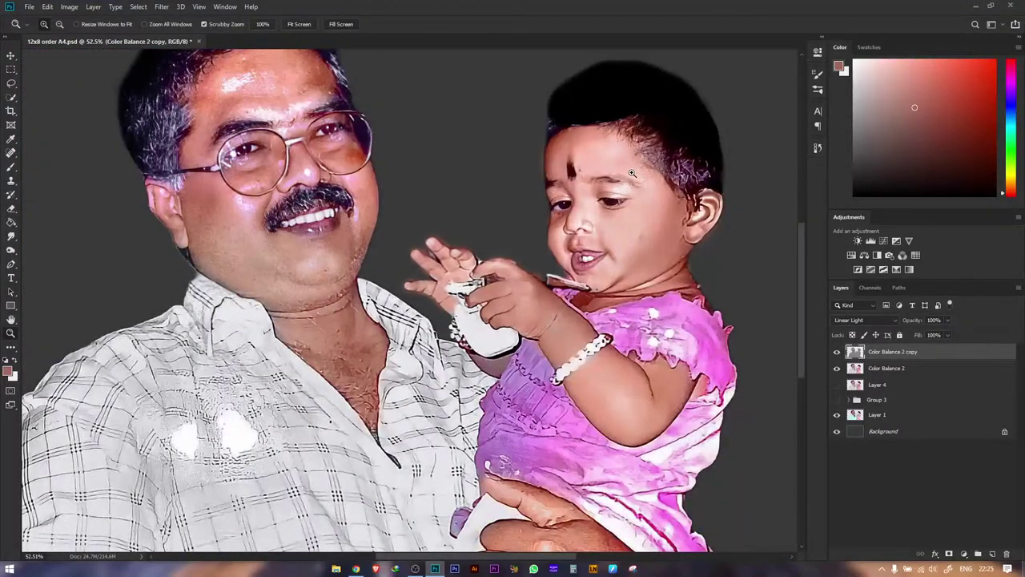
drag(632, 173, 665, 175)
key(e)
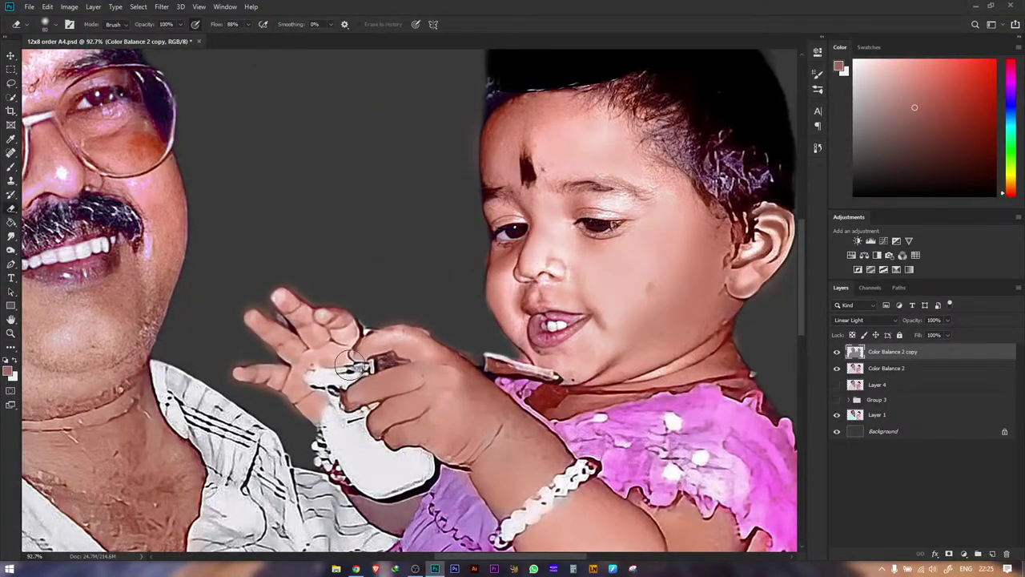
mouse_move(351, 361)
mouse_down()
mouse_move(327, 397)
mouse_move(326, 457)
mouse_move(360, 482)
mouse_move(417, 475)
mouse_move(353, 428)
mouse_move(369, 396)
mouse_move(329, 394)
mouse_up()
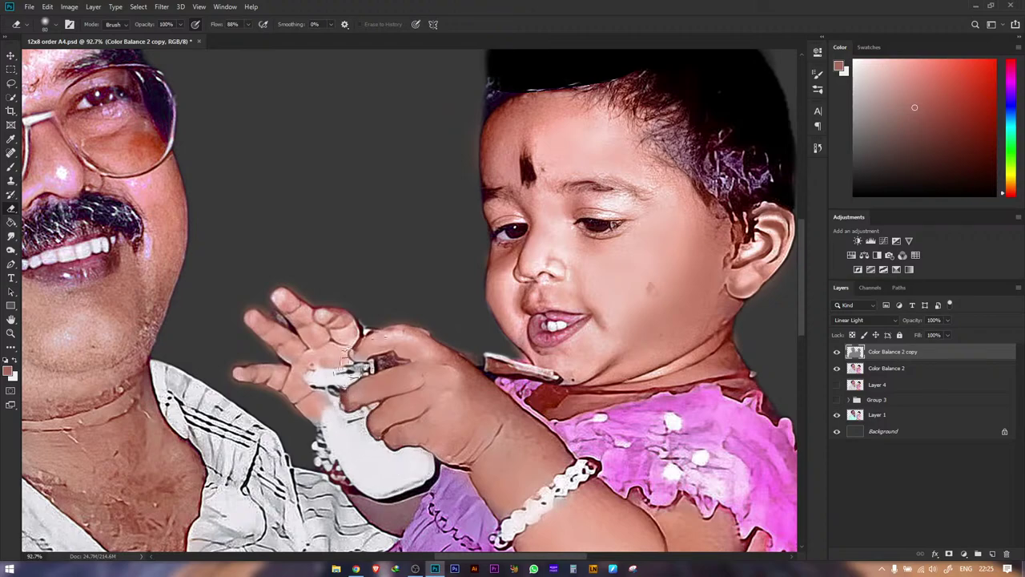
key(z)
drag(403, 319, 373, 306)
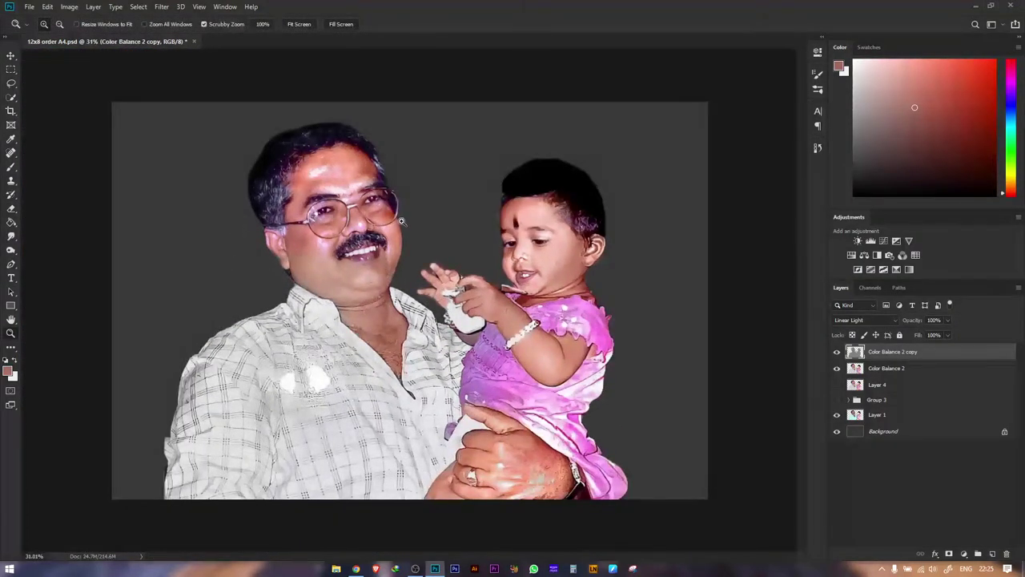
right_click(419, 243)
click(437, 246)
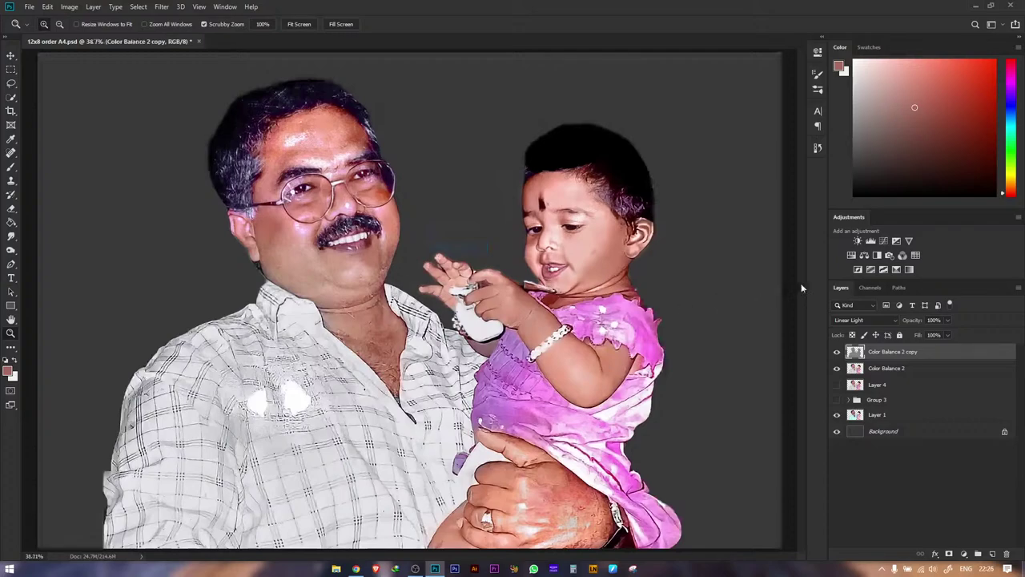
- Merge the sharpening layer with Color Balance 2 and add a new empty layer above it
shift+click(888, 370)
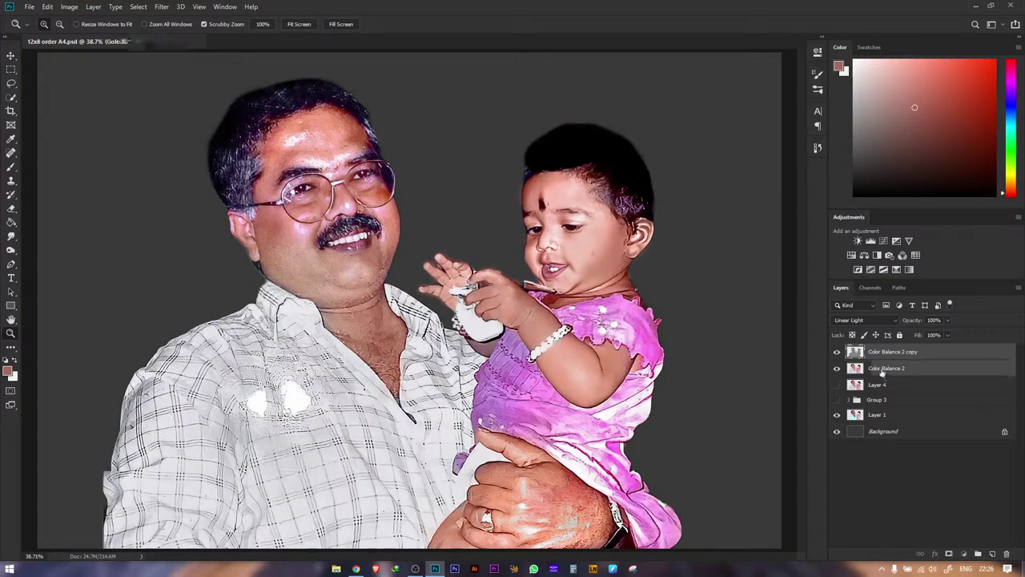
key(ctrl+e)
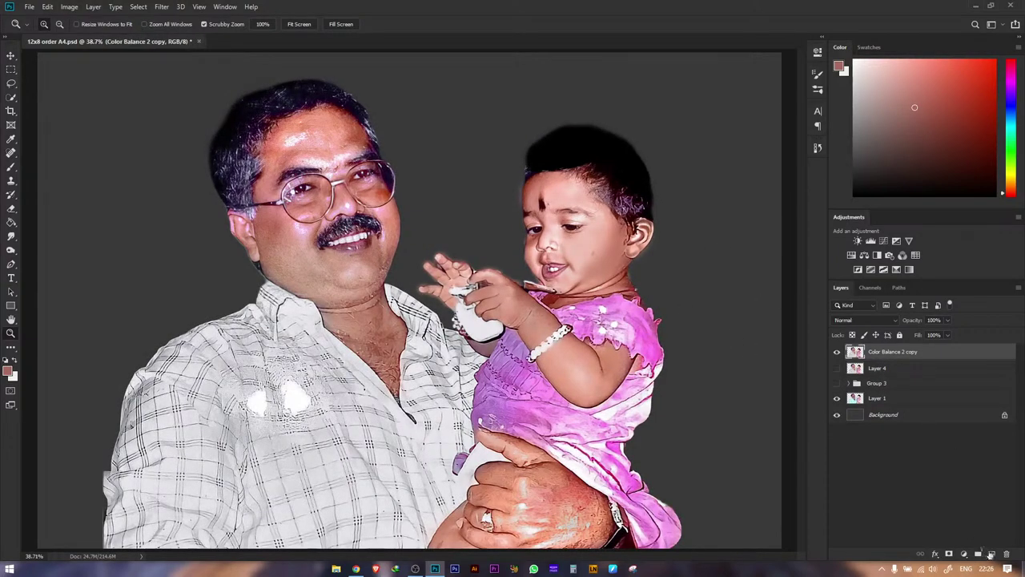
click(991, 553)
- Pick a saturated blue as the brush colour and set the new layer's blend mode to Color
key(b)
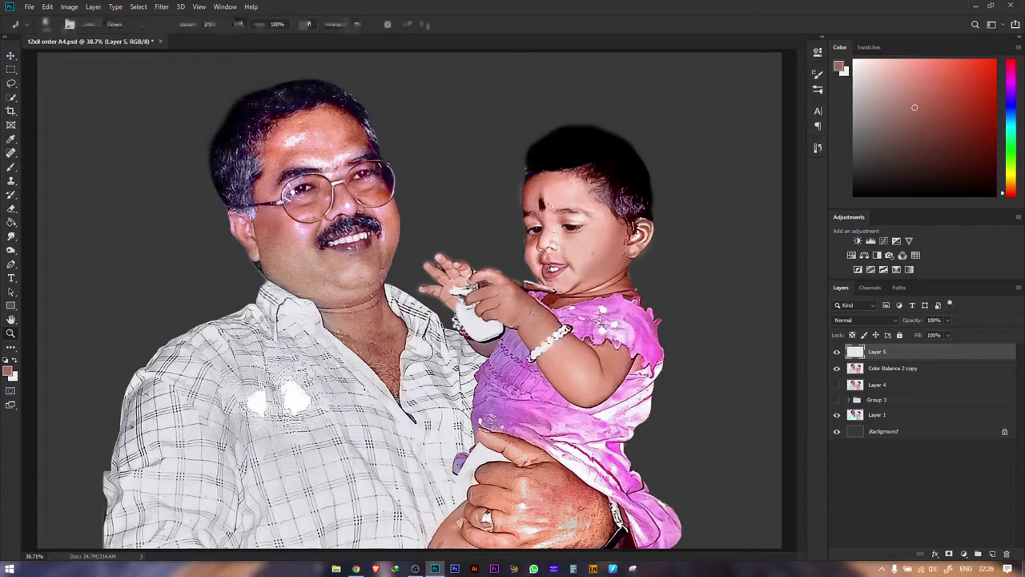
alt+click(509, 374)
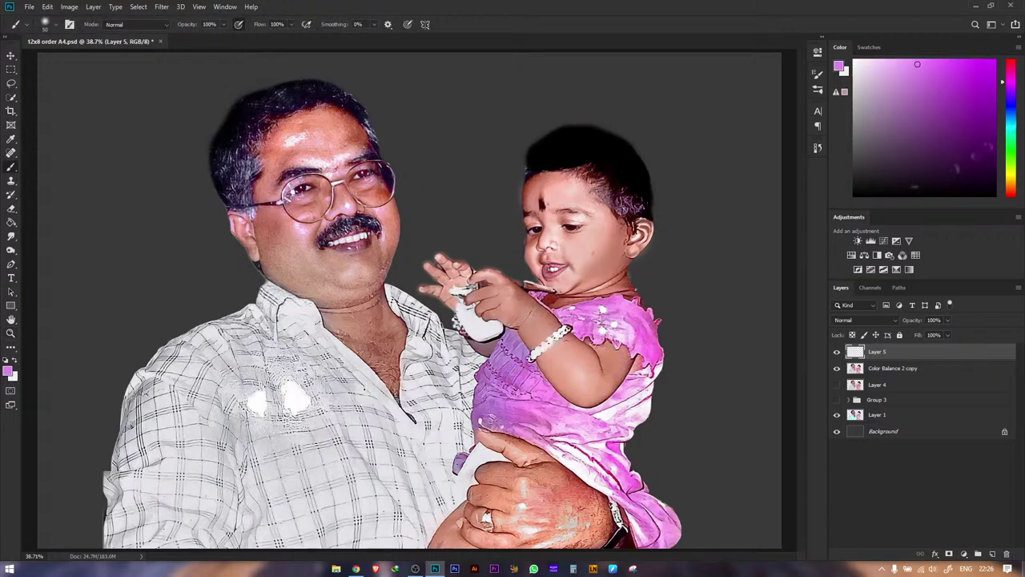
click(1011, 116)
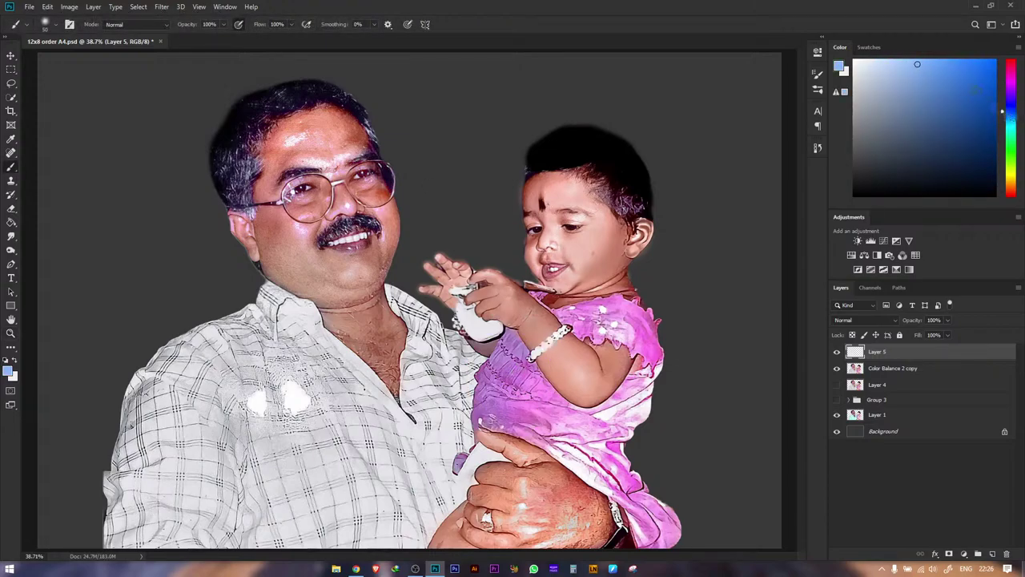
click(865, 320)
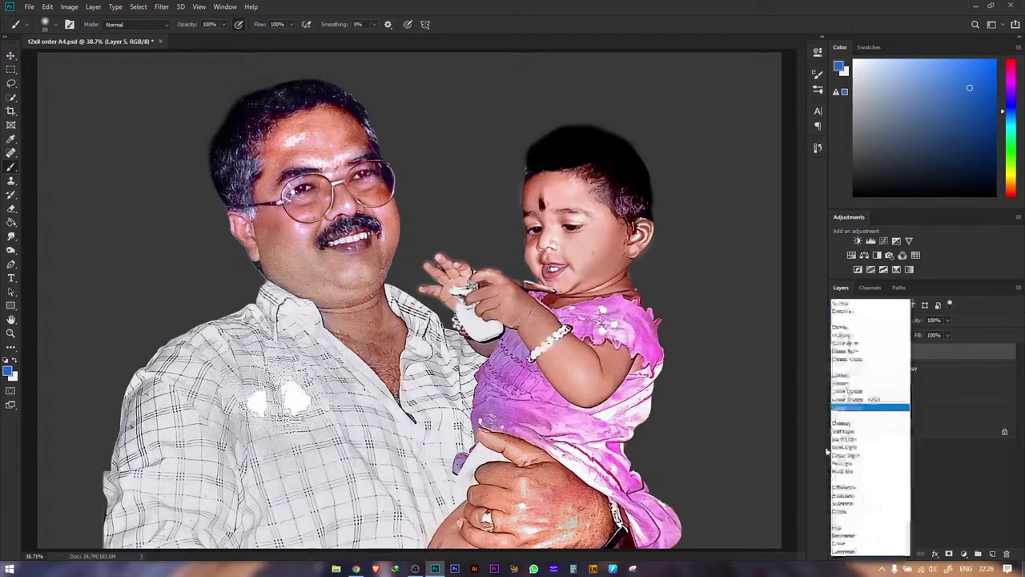
click(869, 548)
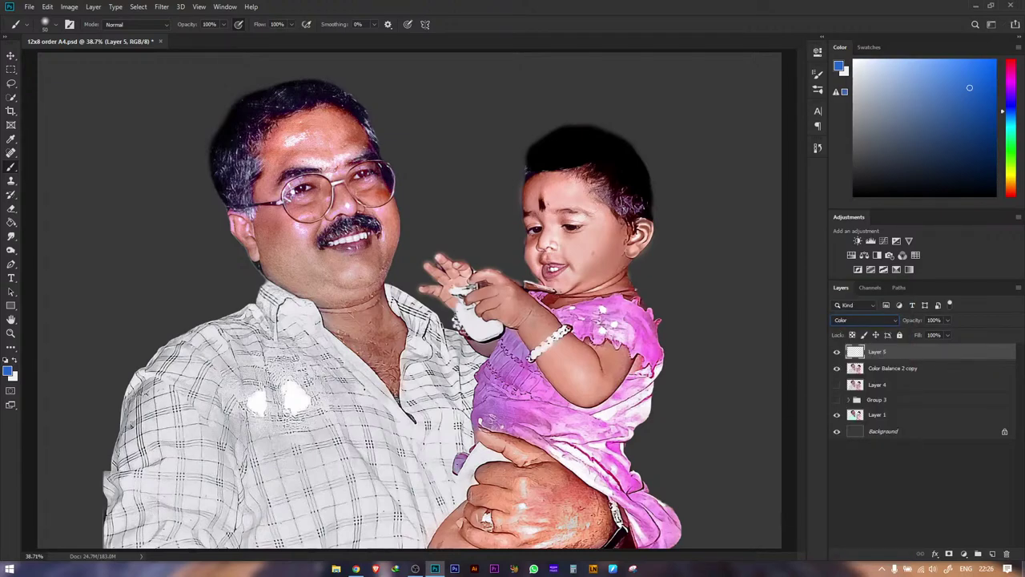
- Paint blue over the whites of the man's eye behind the glare-marked lens and lower the layer opacity to 73%
key(z)
drag(311, 184, 273, 255)
key(b)
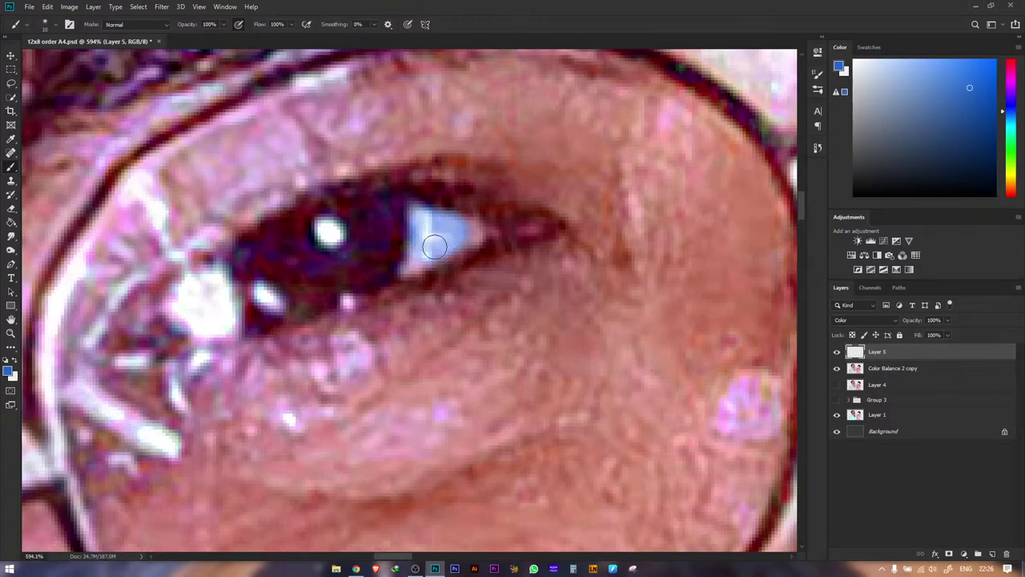
key(bracketright)
key(bracketright)
mouse_move(205, 304)
mouse_down()
mouse_move(219, 309)
mouse_move(213, 293)
mouse_up()
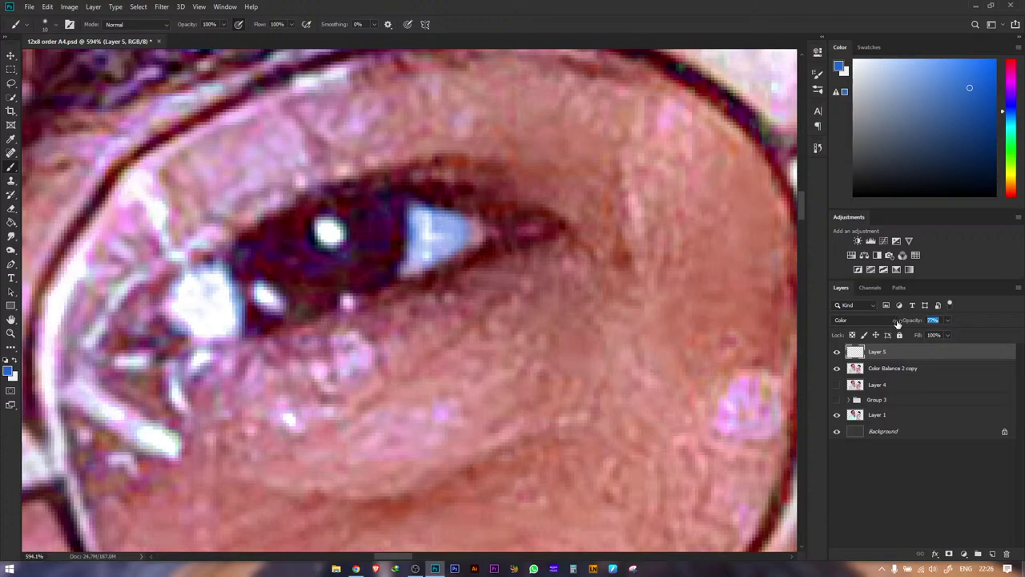
- Paint the same blue tint over the white of the man's other eye
key(z)
drag(509, 358, 361, 358)
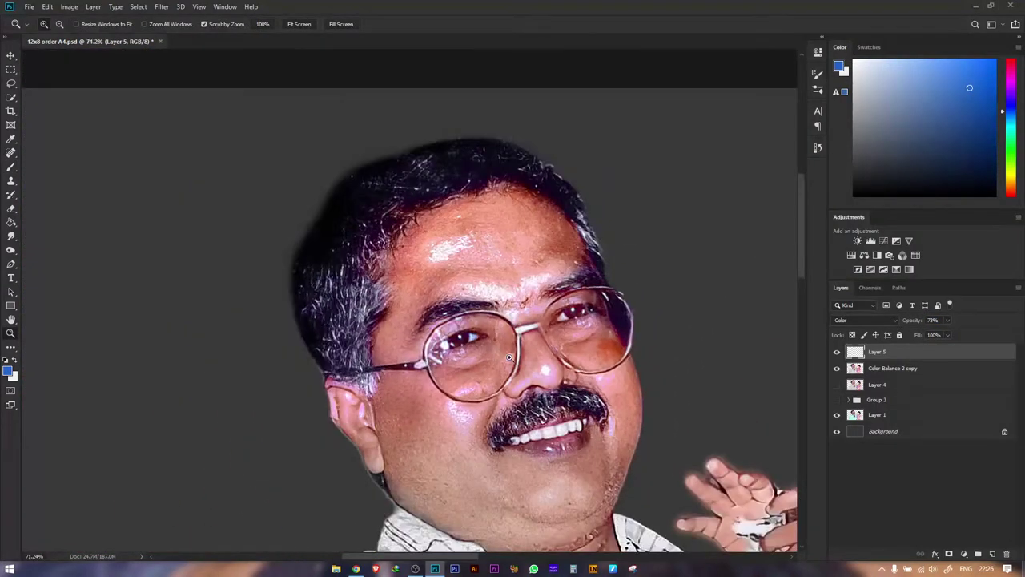
scroll(577, 327, up, 5)
key(b)
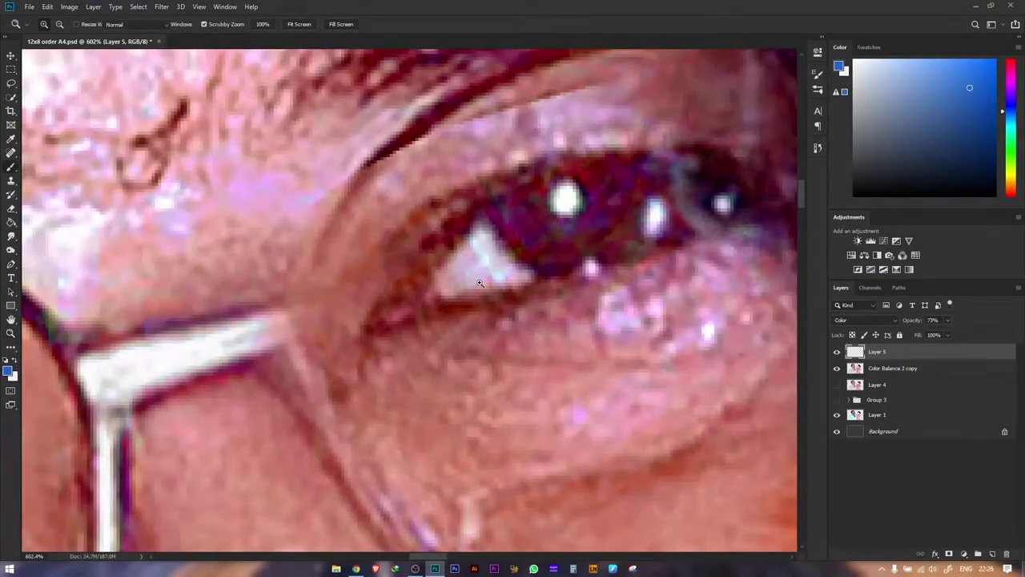
key(b)
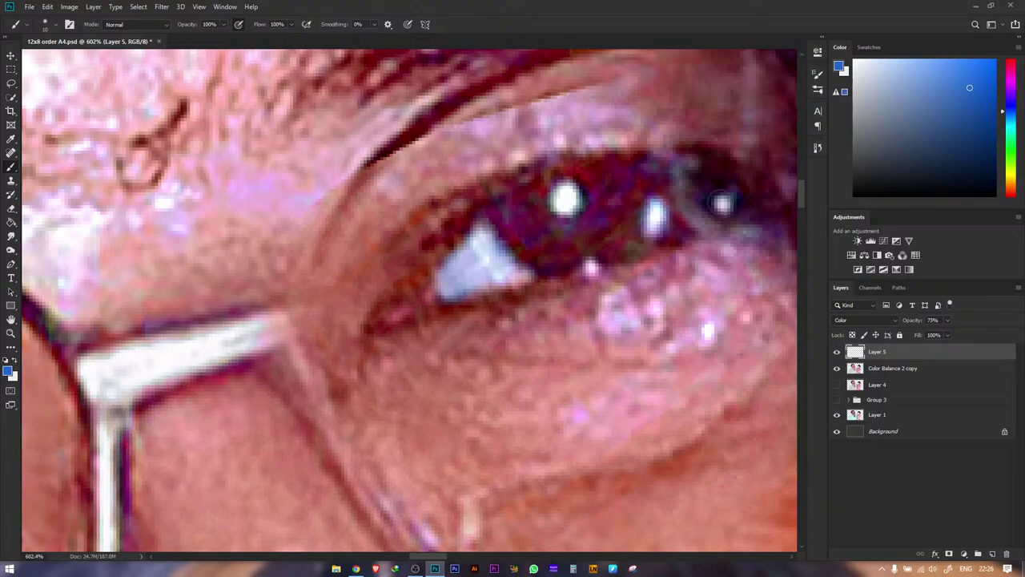
- Paint the blue tint over the white of the child's eye nearest the outline of her face
key(z)
scroll(419, 265, down, 8)
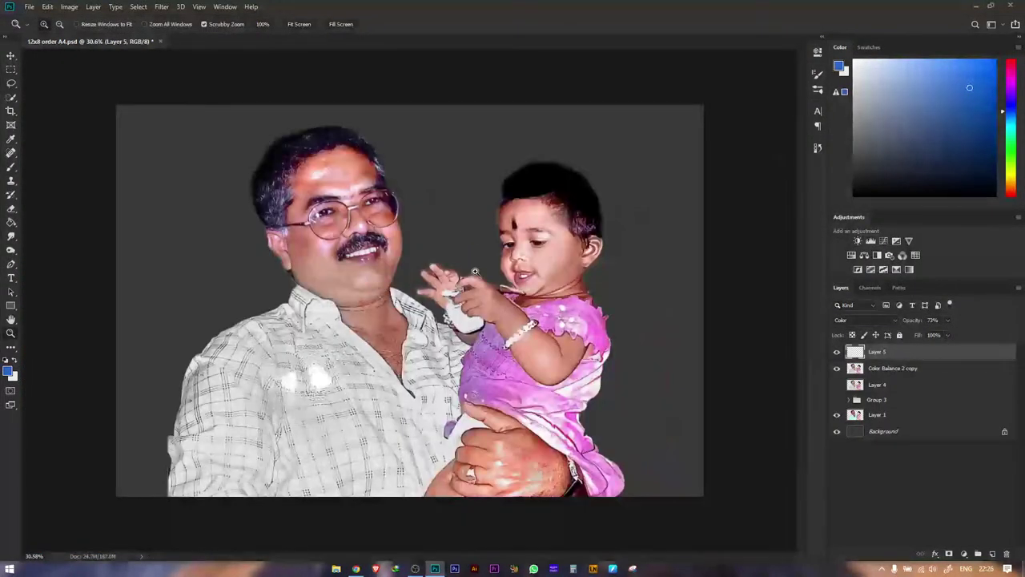
scroll(524, 228, up, 10)
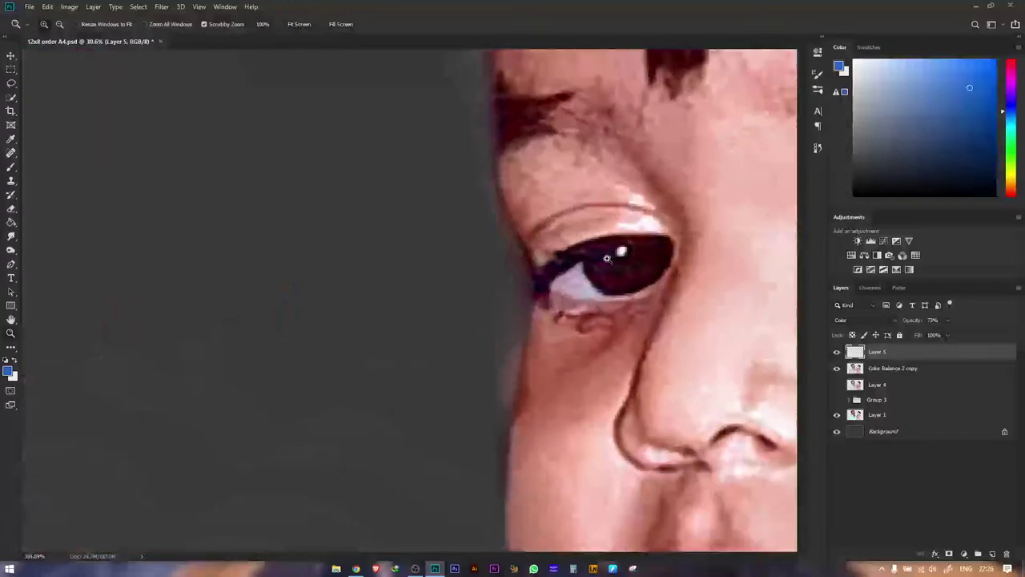
key(b)
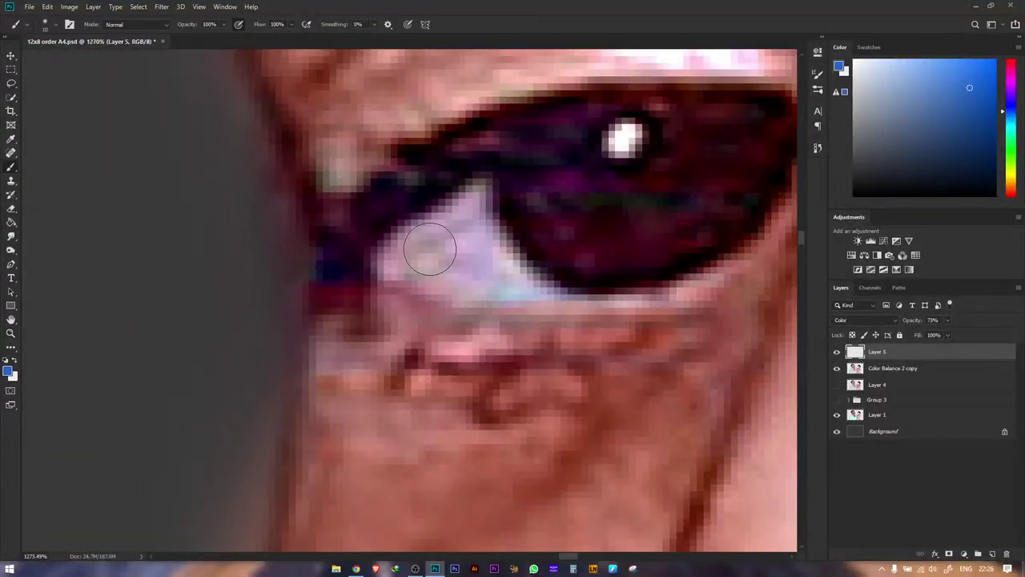
mouse_move(435, 240)
mouse_down()
mouse_move(470, 238)
mouse_move(444, 261)
mouse_move(520, 271)
mouse_move(480, 263)
mouse_move(458, 233)
mouse_move(409, 269)
mouse_up()
key(z)
scroll(289, 270, down, 6)
scroll(289, 269, down, 4)
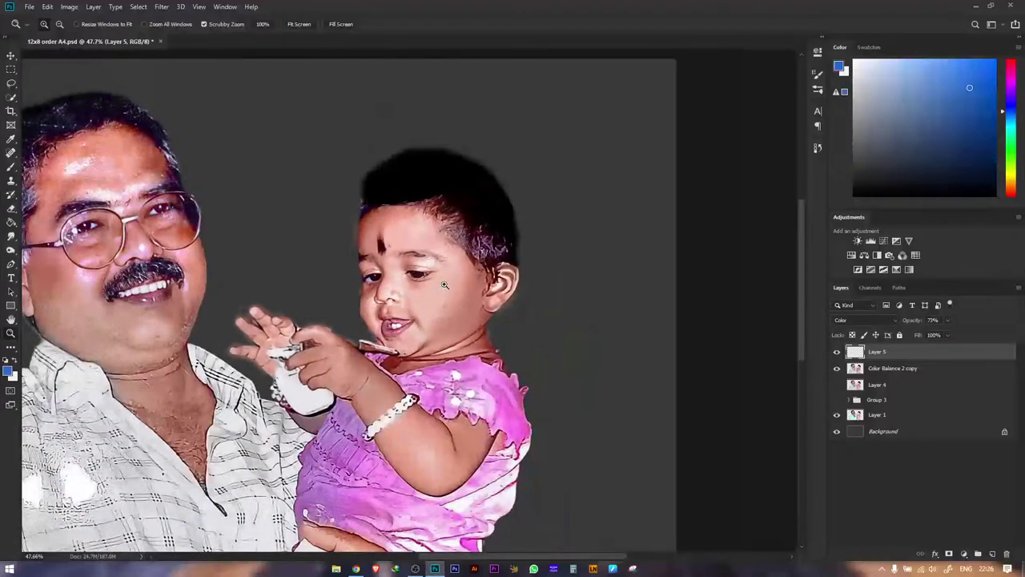
- Paint the blue tint over the whites on both sides of the child's other eye
scroll(527, 286, up, 8)
scroll(529, 287, up, 4)
key(b)
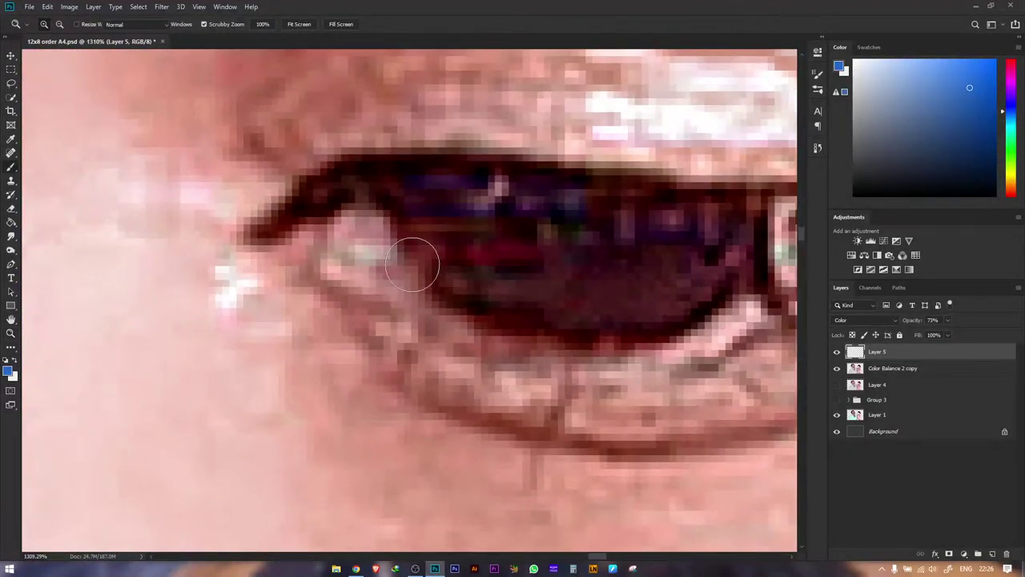
mouse_move(357, 240)
mouse_down()
mouse_move(370, 243)
mouse_move(332, 240)
mouse_move(342, 244)
mouse_up()
drag(586, 247, 602, 240)
key(z)
scroll(600, 240, down, 6)
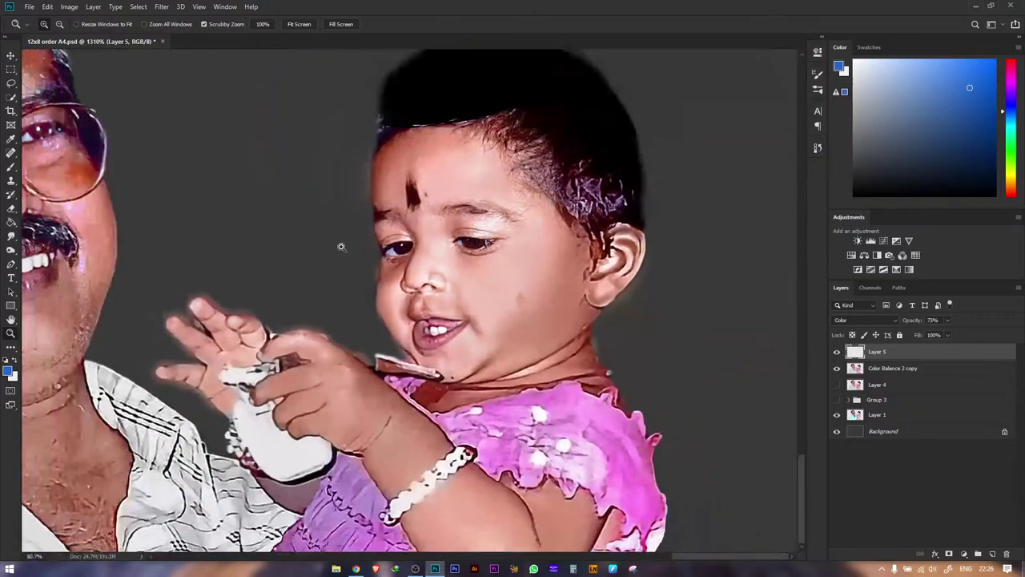
- Paint the same blue tint over the child's teeth
scroll(520, 332, up, 4)
scroll(520, 332, up, 5)
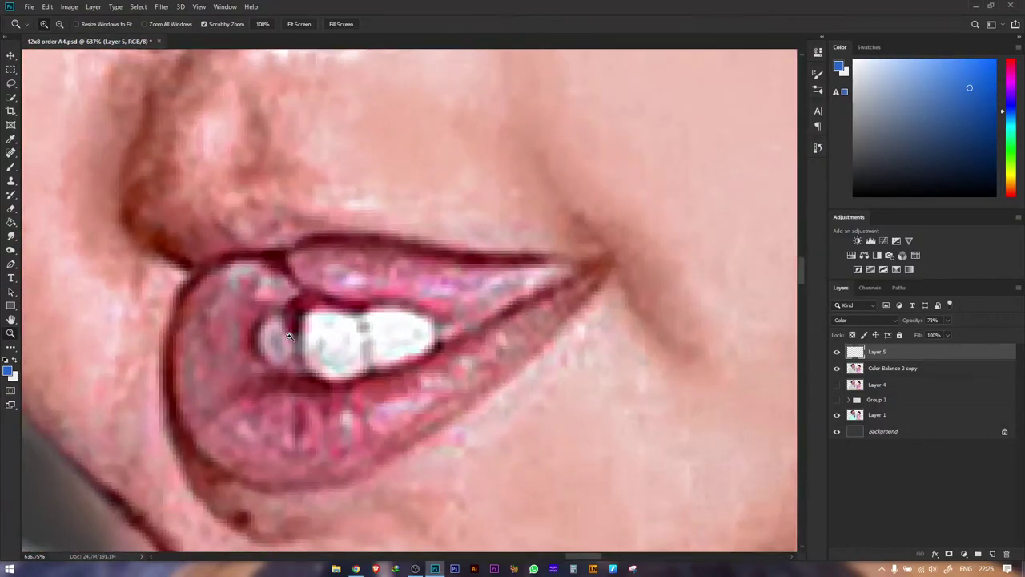
key(b)
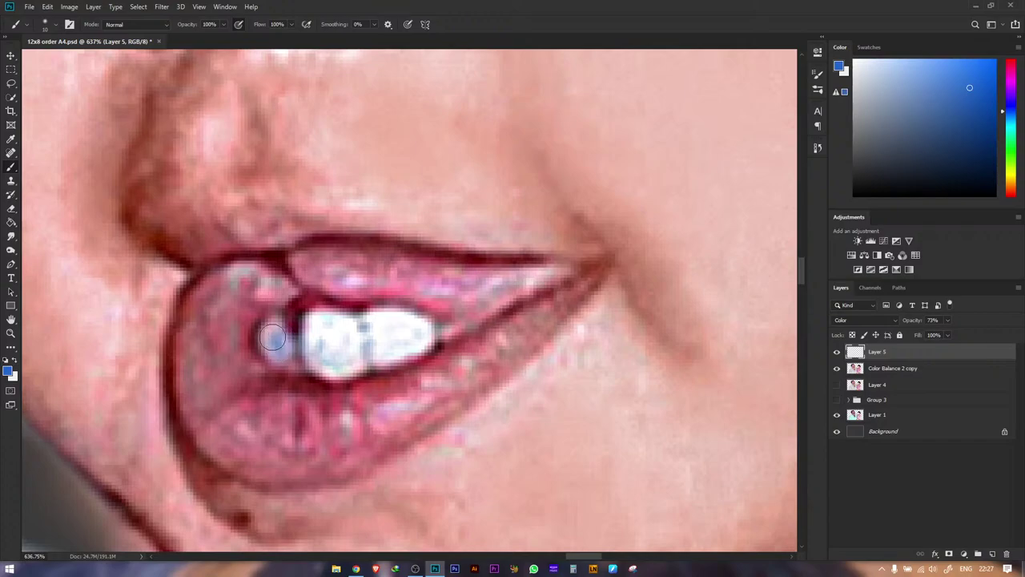
key(z)
scroll(372, 316, down, 6)
scroll(381, 330, up, 2)
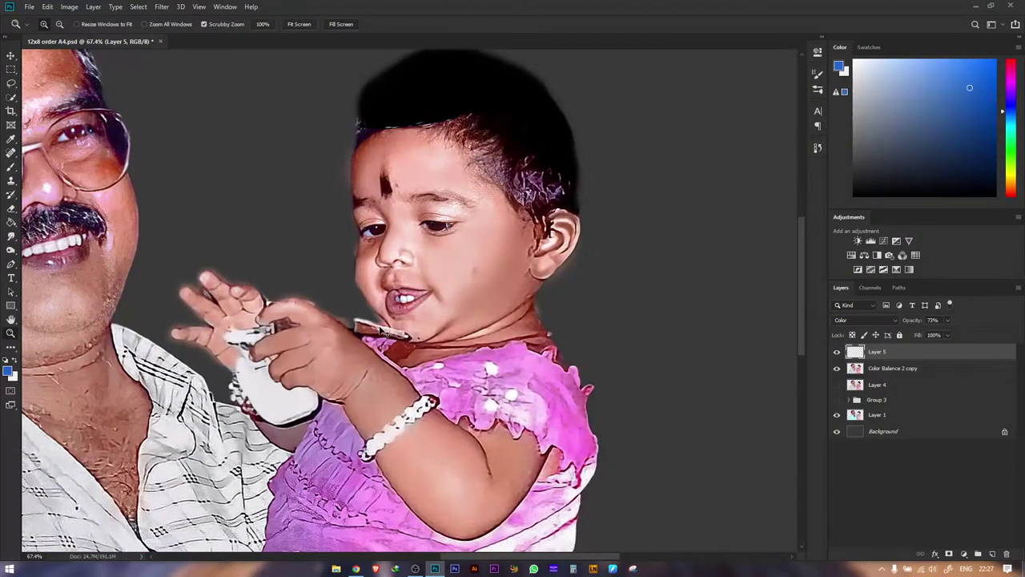
- Paint the blue tint across the man's whole row of upper teeth
scroll(323, 255, up, 8)
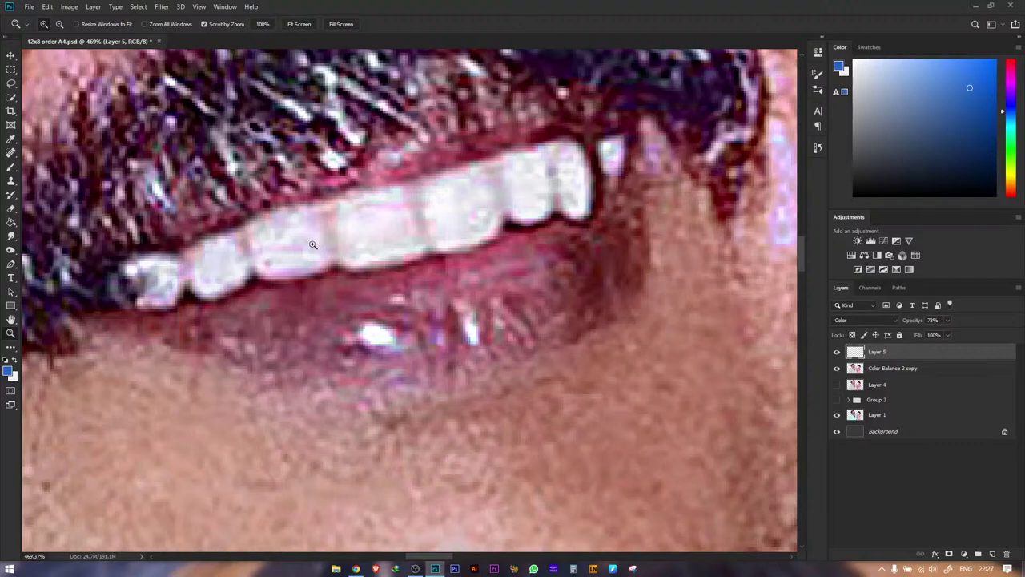
key(b)
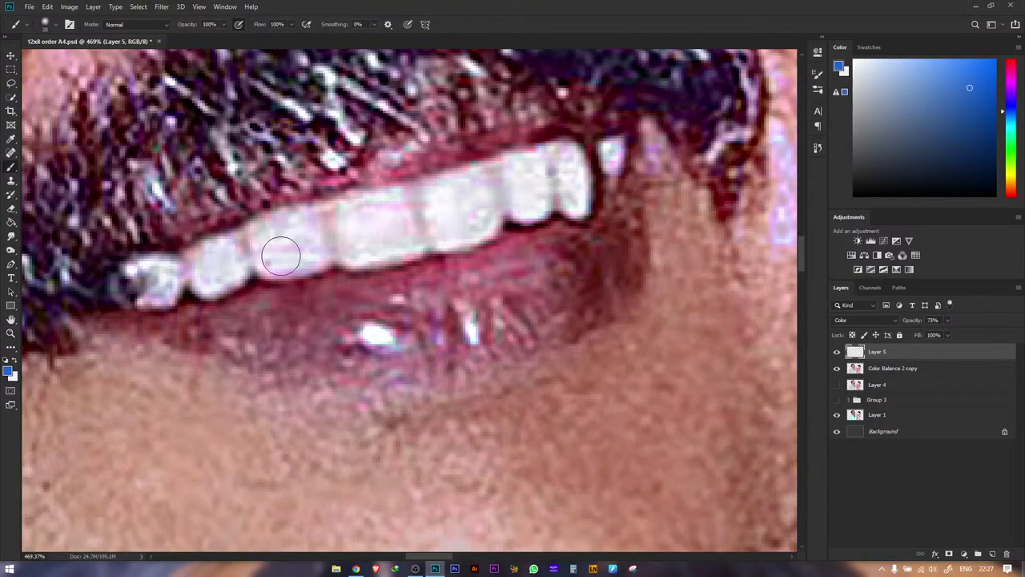
mouse_move(171, 274)
mouse_down()
mouse_move(444, 214)
mouse_move(364, 240)
mouse_move(596, 168)
mouse_up()
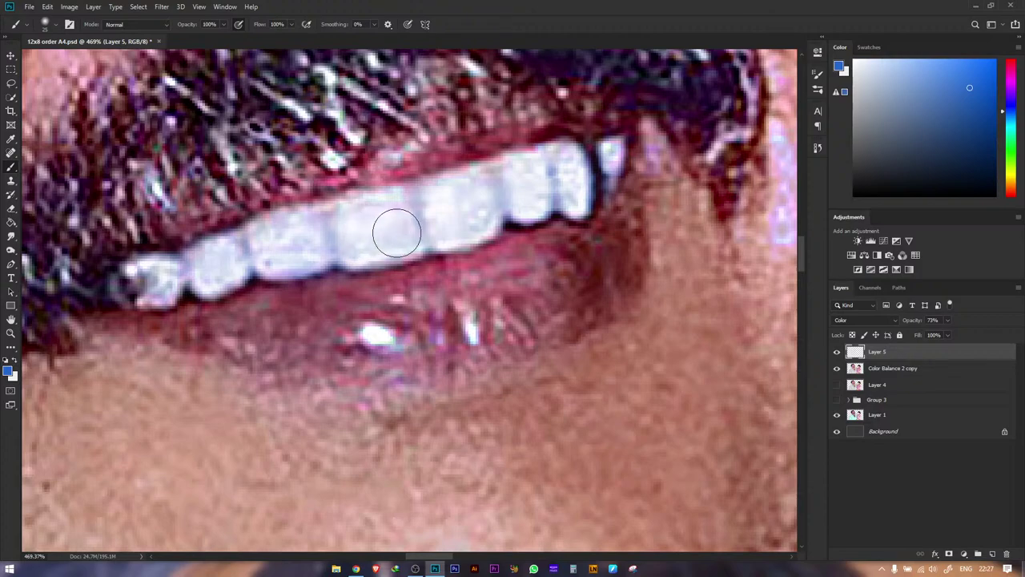
key(z)
scroll(149, 233, down, 10)
- Fit the whole image on screen and merge the tint layer with the Color Balance 2 copy layer
right_click(390, 261)
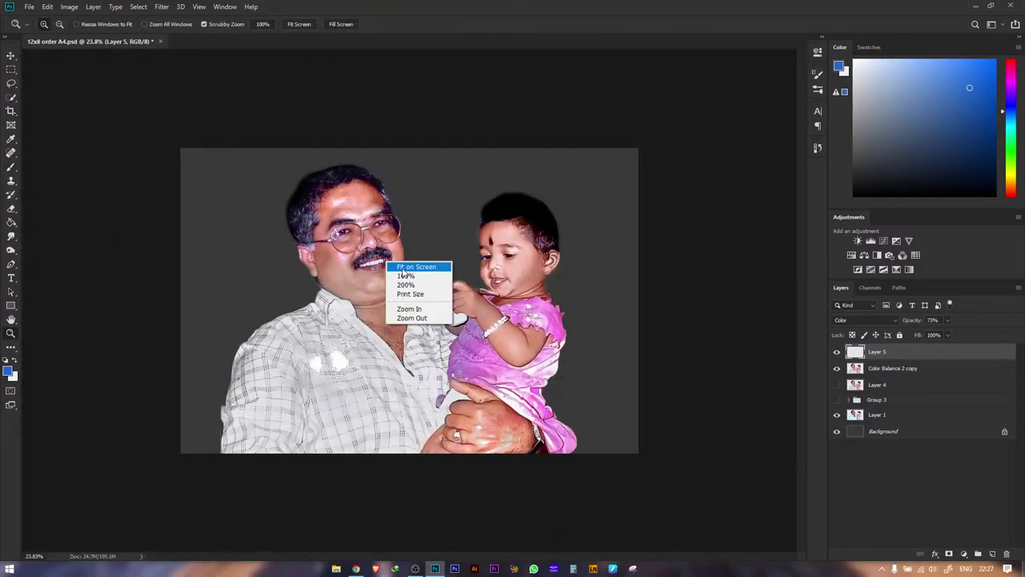
click(400, 267)
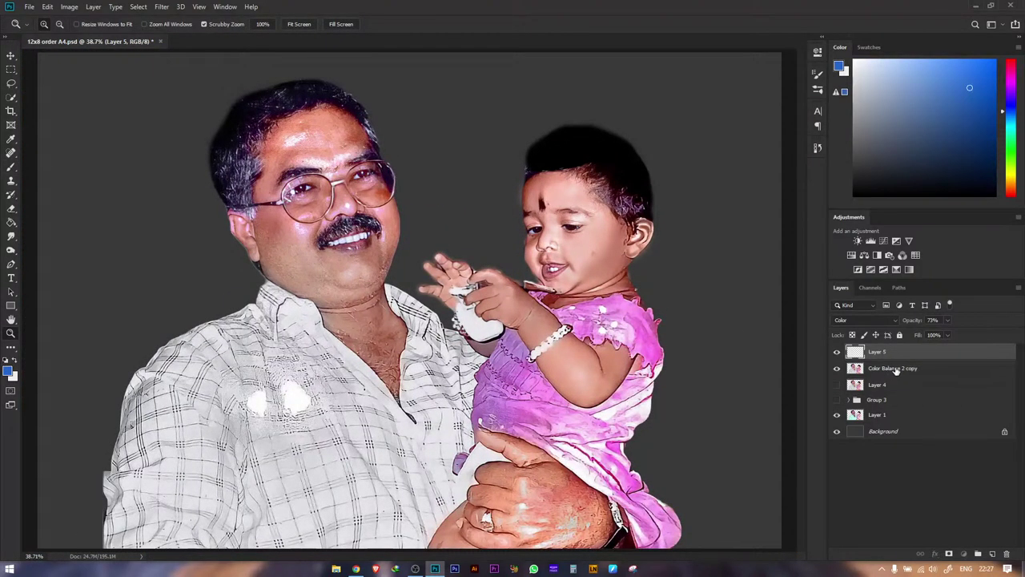
shift+click(895, 369)
key(ctrl+e)
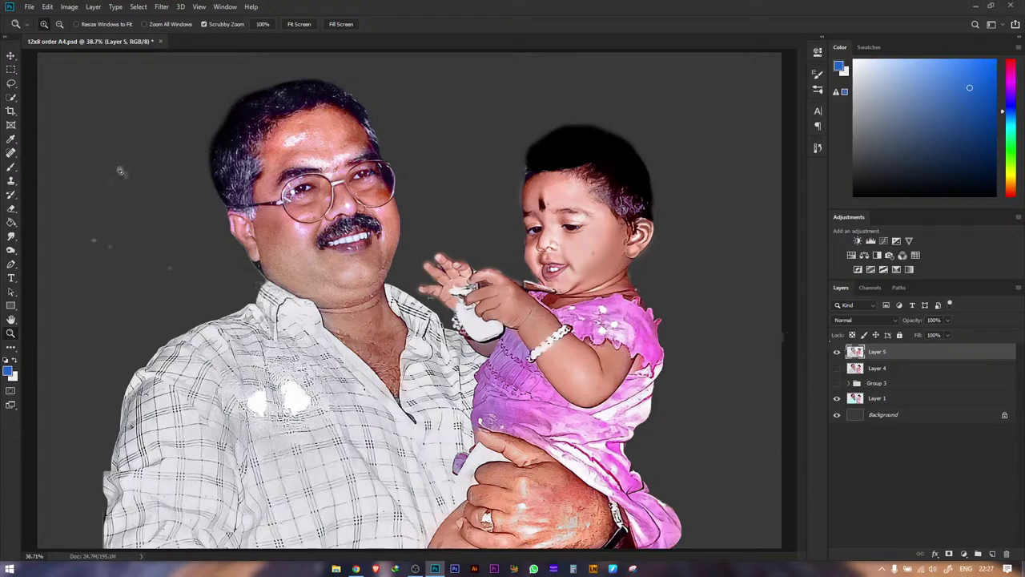
- Reset the colours with white in front and smooth the skin on the man's nostril wing with the Smudge tool
scroll(292, 193, up, 10)
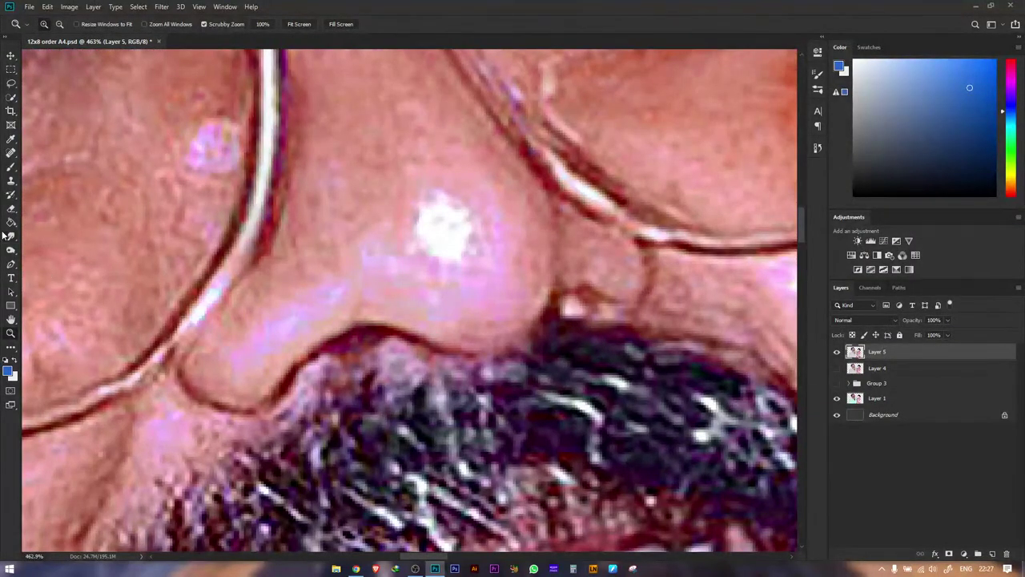
click(10, 237)
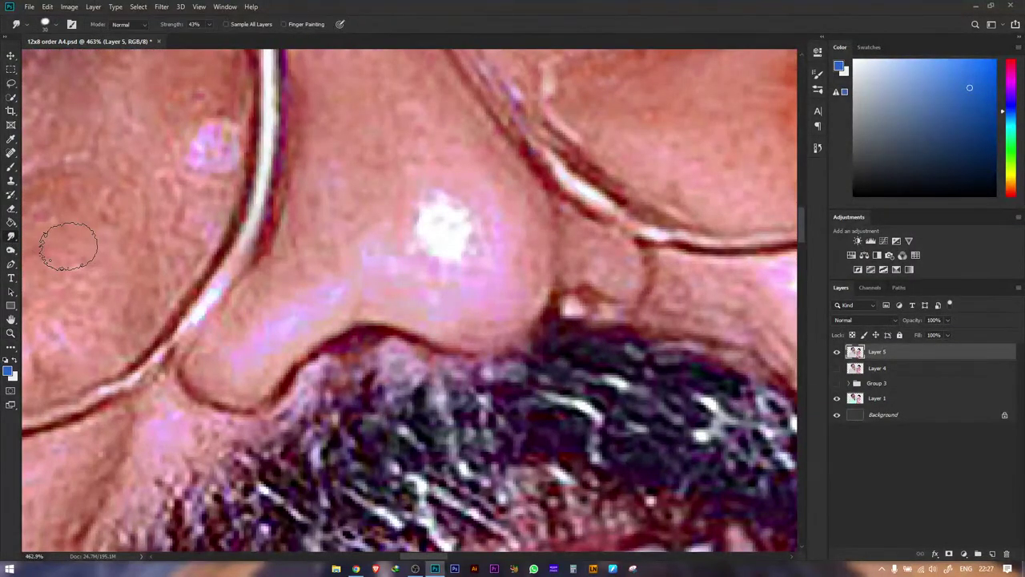
click(7, 360)
key(x)
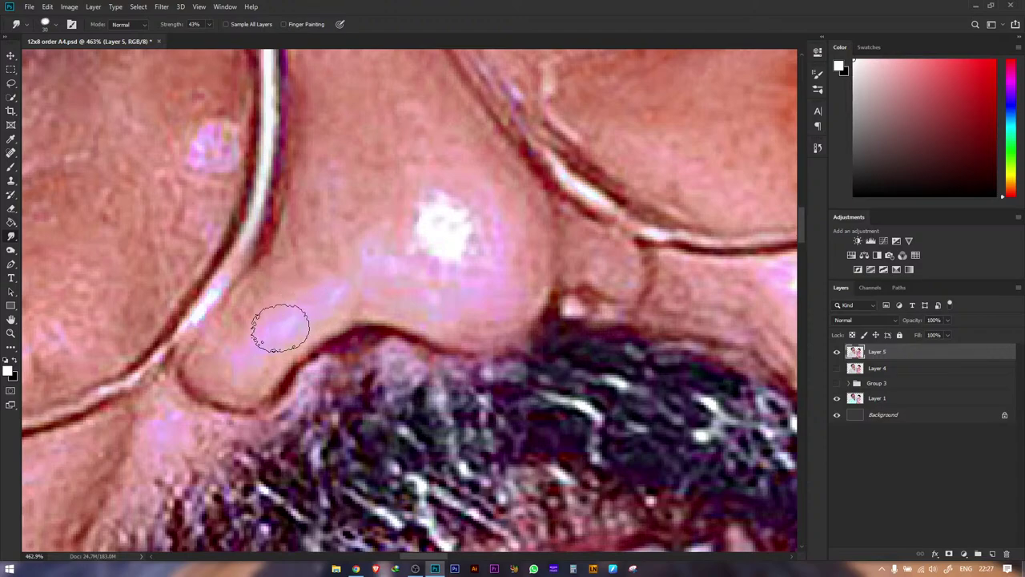
key(z)
mouse_move(261, 330)
mouse_down()
mouse_move(300, 316)
mouse_move(262, 327)
mouse_up()
click(10, 236)
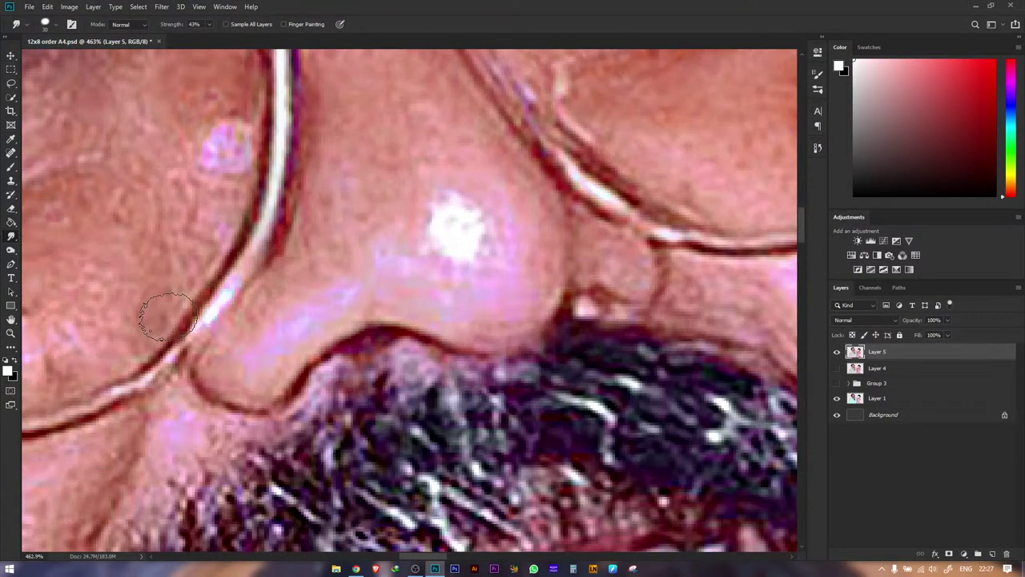
mouse_move(240, 317)
mouse_down()
mouse_move(222, 337)
mouse_move(247, 358)
mouse_move(266, 341)
mouse_move(260, 359)
mouse_move(290, 339)
mouse_move(247, 355)
mouse_move(283, 348)
mouse_move(247, 369)
mouse_move(225, 370)
mouse_move(233, 341)
mouse_move(245, 329)
mouse_move(229, 368)
mouse_move(261, 386)
mouse_move(287, 354)
mouse_move(327, 339)
mouse_move(298, 331)
mouse_move(303, 318)
mouse_move(333, 302)
mouse_move(344, 314)
mouse_move(326, 321)
mouse_move(310, 288)
mouse_move(283, 292)
mouse_move(236, 371)
mouse_up()
- Smudge the dark lower outline of the nostril wing with a smaller brush, undoing one stroke and evening out the rise towards the nose tip
key([)
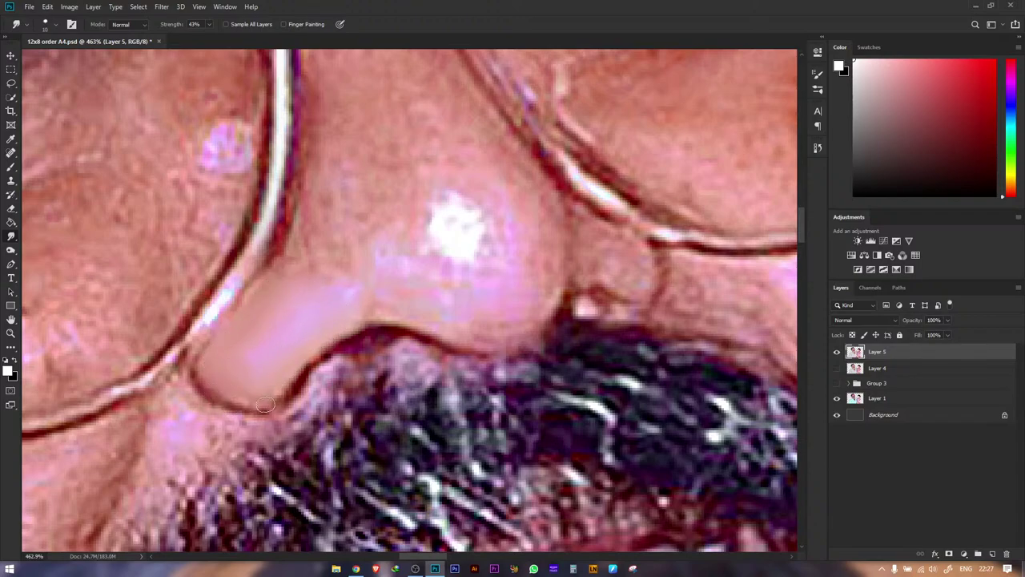
mouse_move(286, 398)
mouse_down()
mouse_move(207, 403)
mouse_move(232, 405)
mouse_move(191, 389)
mouse_move(212, 394)
mouse_move(187, 347)
mouse_up()
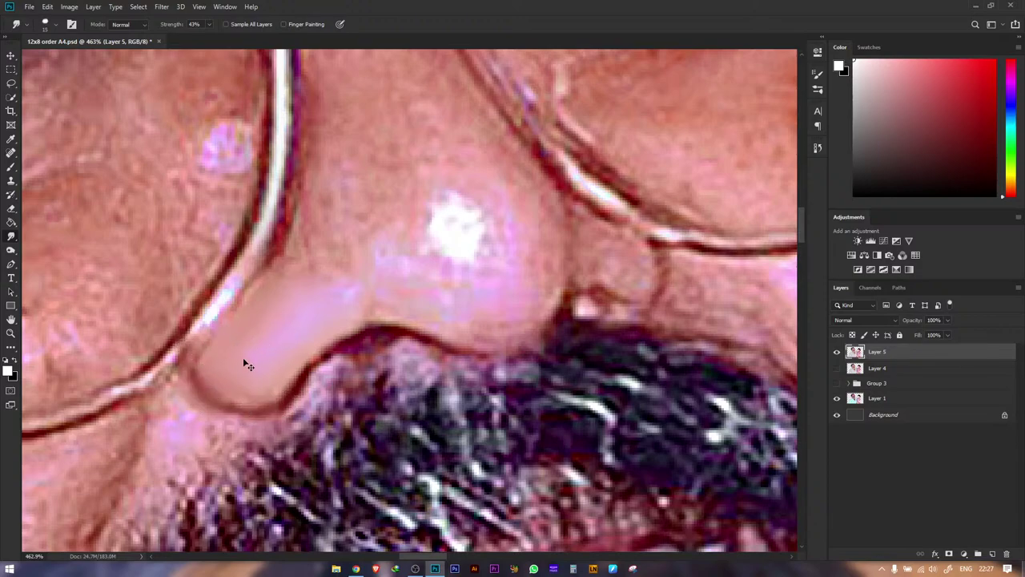
key(ctrl+z)
key(z)
drag(220, 400, 276, 401)
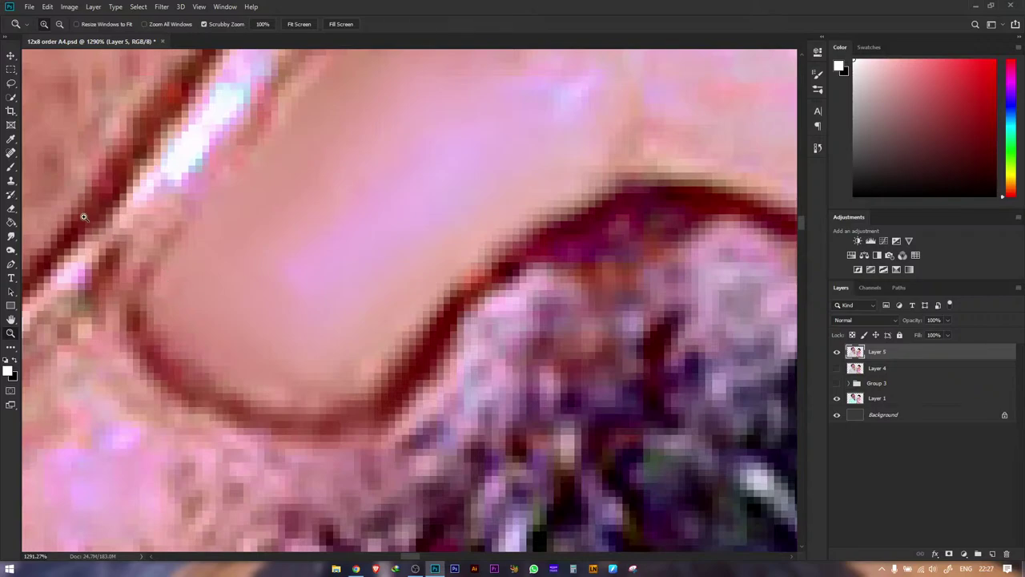
click(8, 235)
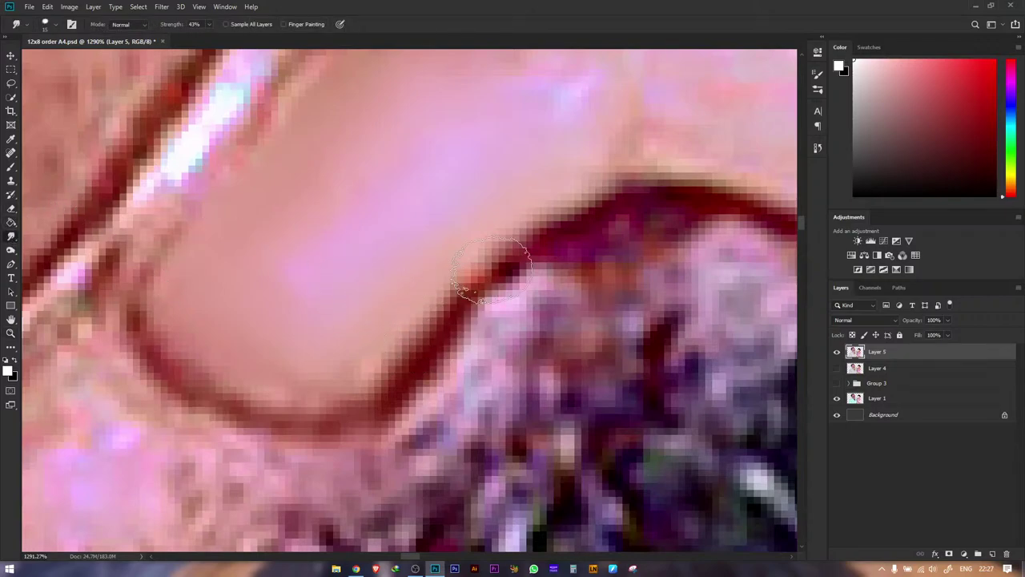
drag(482, 279, 542, 229)
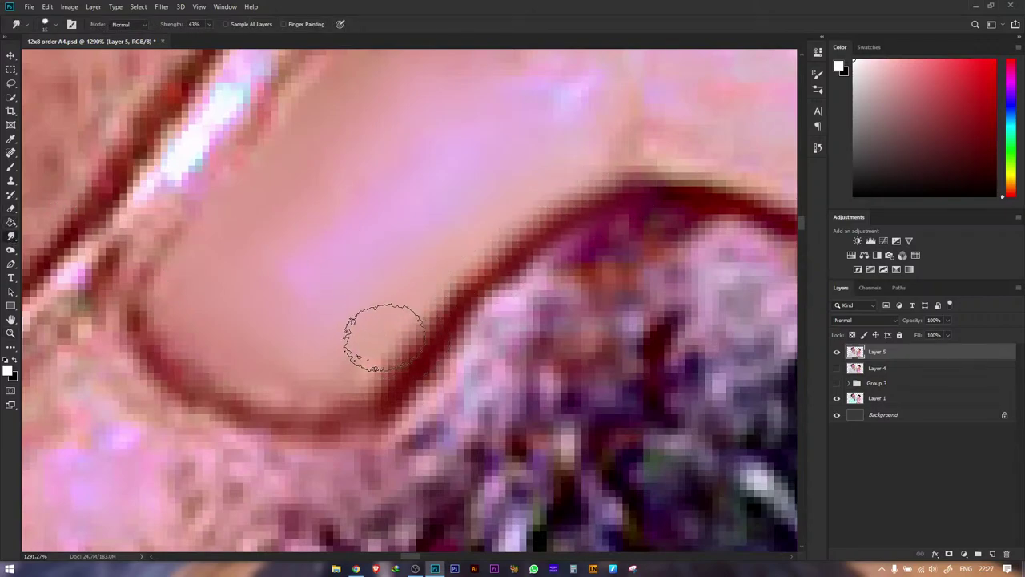
- Choose the Mixer Brush preset, shrink it to the outline's width and blend the dark contour around the nostril wing
right_click(26, 170)
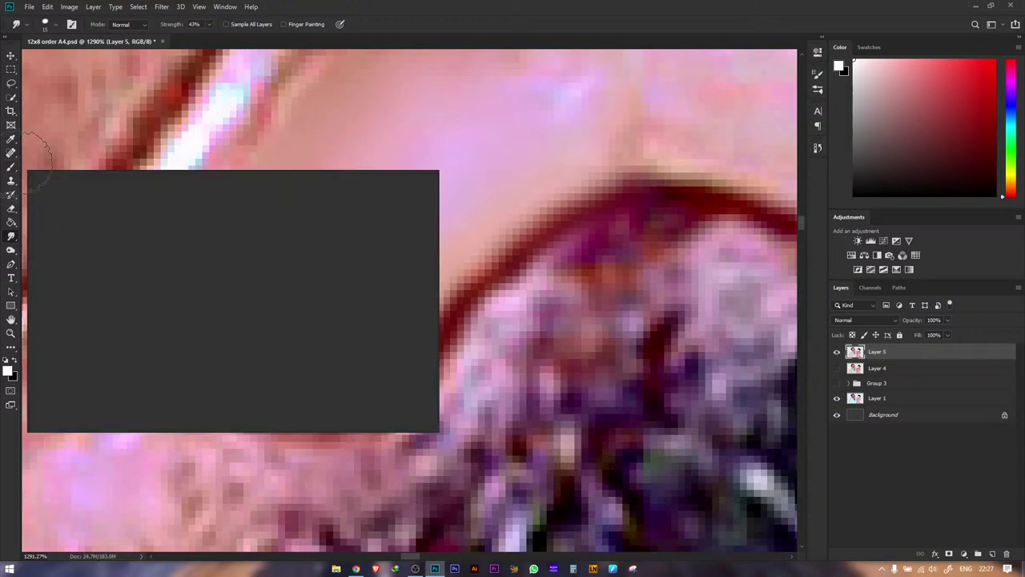
click(347, 373)
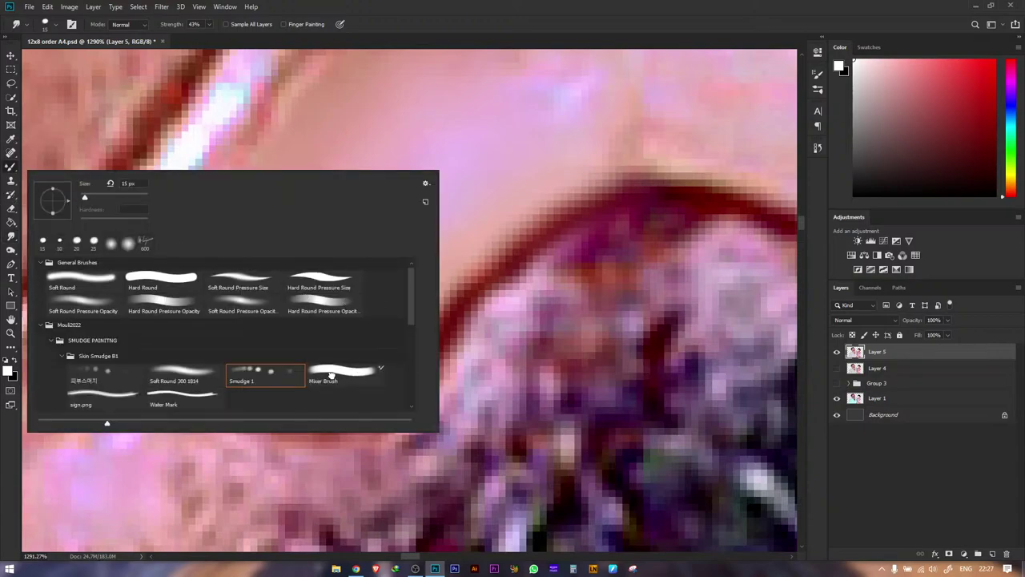
drag(95, 200, 92, 199)
click(326, 139)
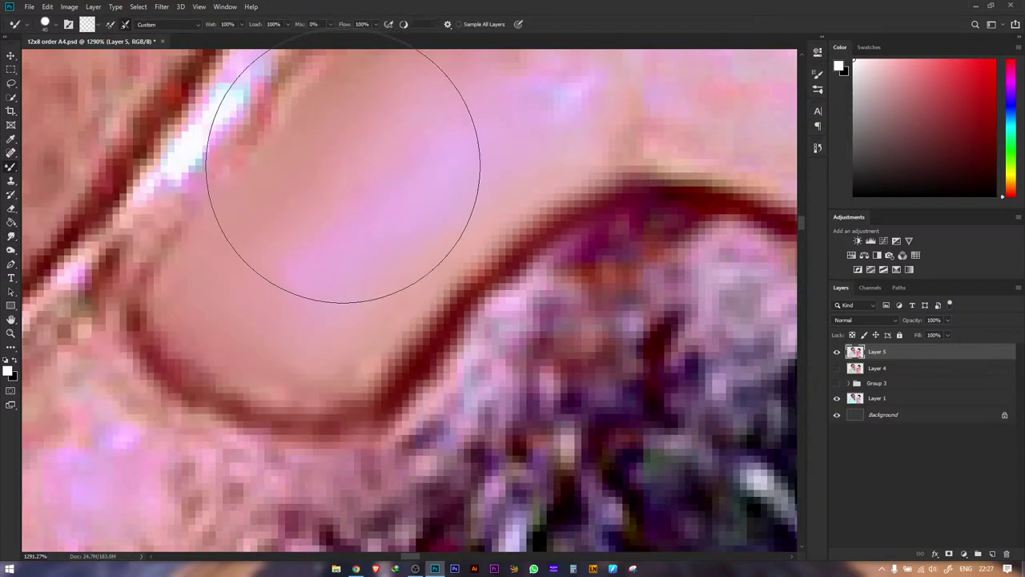
key([)
key([)
key([)
key([)
key([)
key([)
key([)
key([)
key([)
key([)
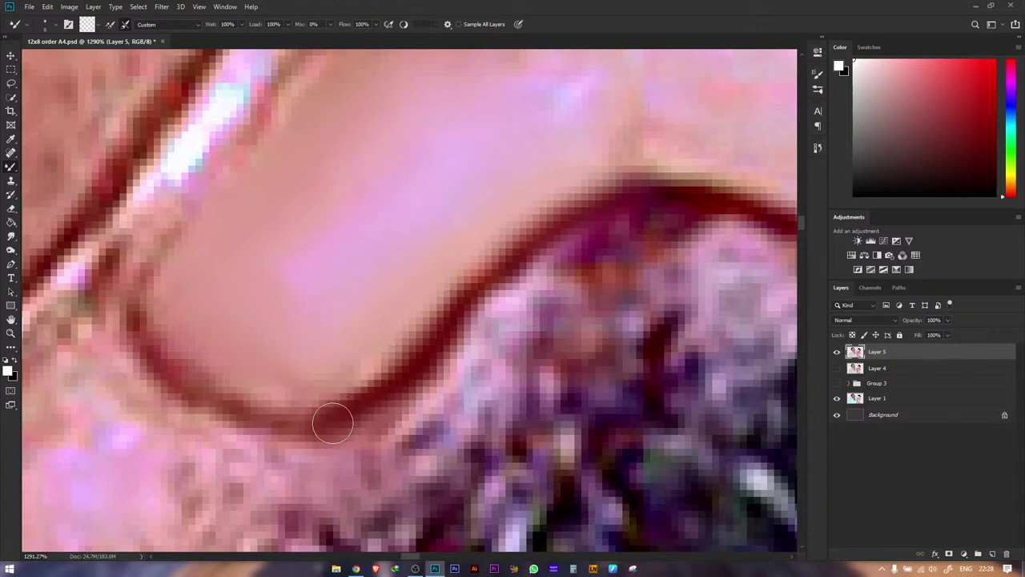
mouse_move(350, 413)
mouse_down()
mouse_move(234, 418)
mouse_move(124, 331)
mouse_move(161, 358)
mouse_move(173, 385)
mouse_move(148, 363)
mouse_move(149, 288)
mouse_up()
key(z)
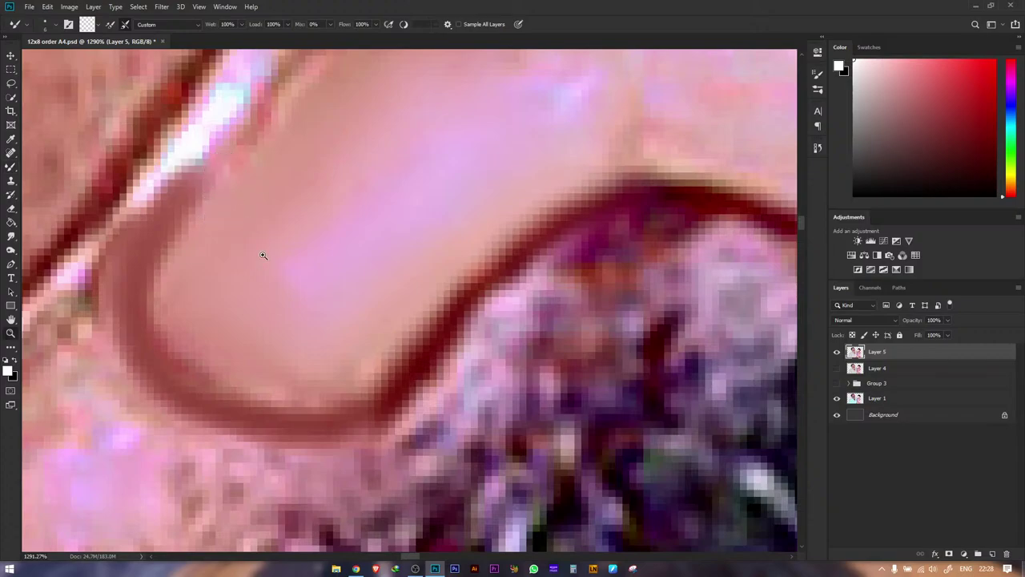
- Smudge the cheek skin beside the nostril wing and soften the contour's upper end up to the glasses frame
scroll(297, 244, down, 5)
scroll(282, 240, up, 4)
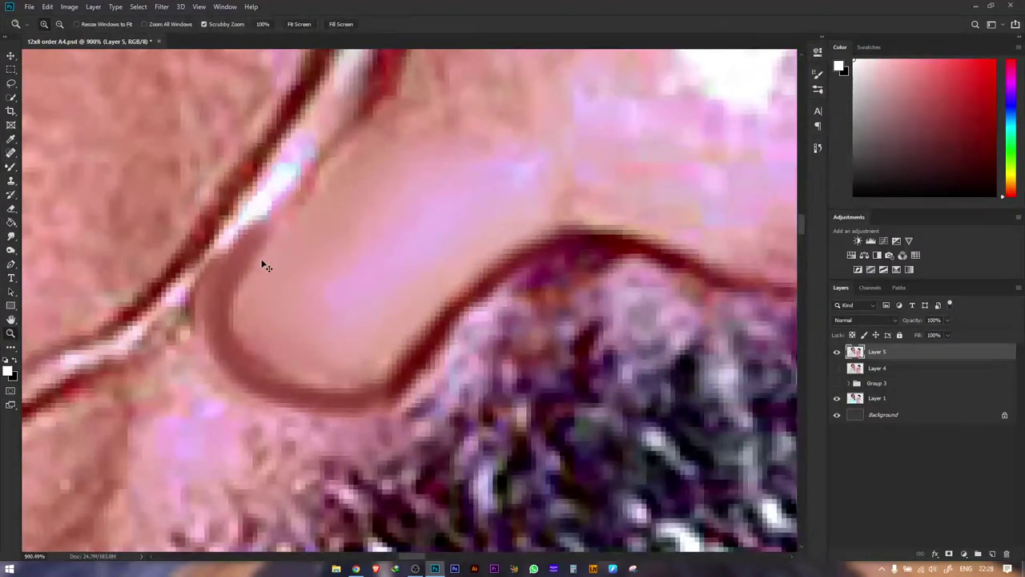
click(10, 241)
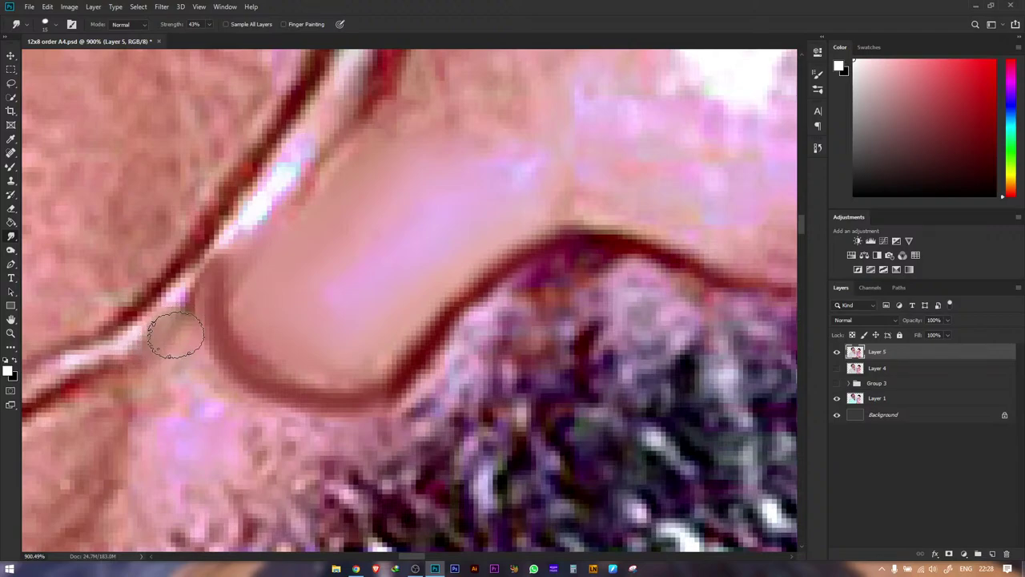
drag(246, 432, 272, 437)
mouse_move(164, 363)
mouse_down()
mouse_move(250, 236)
mouse_move(222, 281)
mouse_move(327, 177)
mouse_up()
key(z)
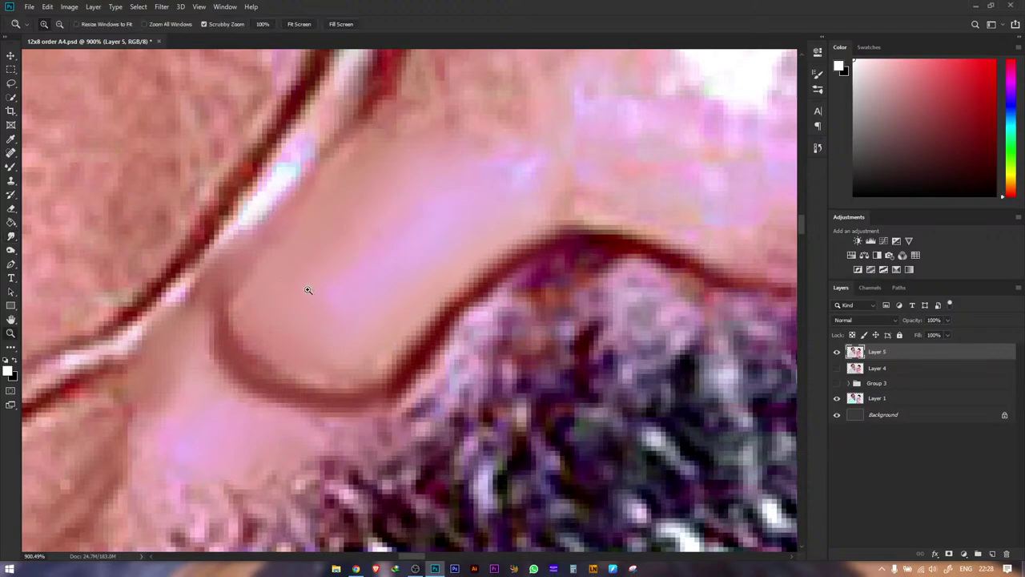
- Smudge the skin smooth along the man's nose bridge and around the white highlight on the nose tip
drag(306, 290, 268, 291)
mouse_move(344, 267)
mouse_down()
mouse_move(356, 237)
mouse_move(293, 350)
mouse_up()
key(r)
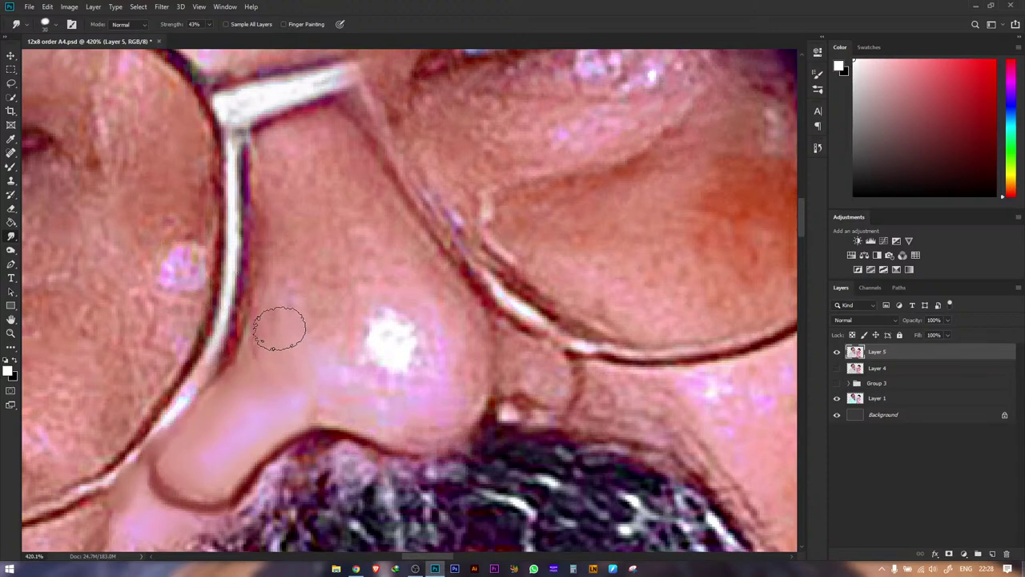
mouse_move(279, 327)
mouse_down()
mouse_move(264, 351)
mouse_move(284, 275)
mouse_move(276, 154)
mouse_up()
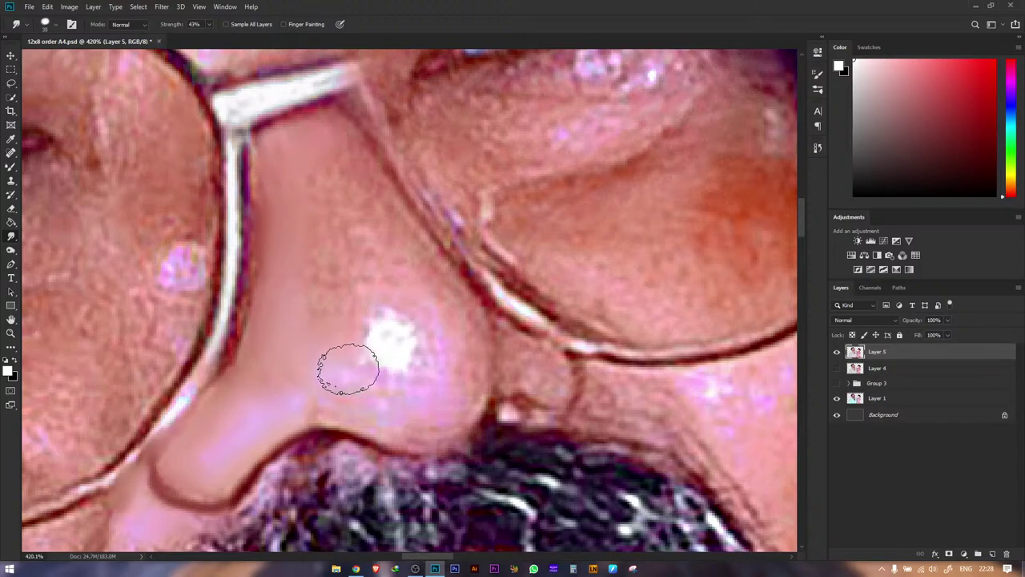
mouse_move(347, 368)
mouse_down()
mouse_move(438, 416)
mouse_move(455, 386)
mouse_move(454, 360)
mouse_move(390, 355)
mouse_move(400, 353)
mouse_move(380, 332)
mouse_move(403, 326)
mouse_move(404, 368)
mouse_move(423, 328)
mouse_move(453, 324)
mouse_up()
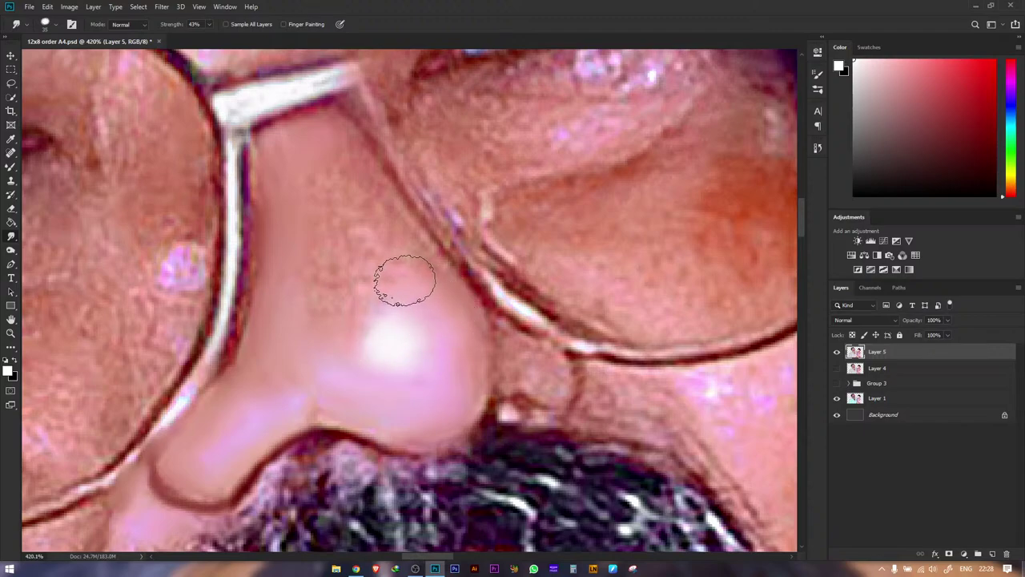
mouse_move(405, 280)
mouse_down()
mouse_move(328, 320)
mouse_move(320, 272)
mouse_move(339, 290)
mouse_move(390, 267)
mouse_move(400, 252)
mouse_move(322, 249)
mouse_move(304, 267)
mouse_move(316, 286)
mouse_move(307, 329)
mouse_move(320, 341)
mouse_move(321, 397)
mouse_move(446, 429)
mouse_move(460, 407)
mouse_move(458, 359)
mouse_move(398, 315)
mouse_move(357, 307)
mouse_move(353, 354)
mouse_move(364, 308)
mouse_move(384, 333)
mouse_move(341, 228)
mouse_move(330, 236)
mouse_move(327, 218)
mouse_move(353, 197)
mouse_move(378, 239)
mouse_move(427, 274)
mouse_move(461, 330)
mouse_move(448, 326)
mouse_move(466, 323)
mouse_move(477, 361)
mouse_move(456, 397)
mouse_move(473, 315)
mouse_move(308, 242)
mouse_move(290, 259)
mouse_move(281, 221)
mouse_move(275, 282)
mouse_move(265, 268)
mouse_move(230, 334)
mouse_move(260, 276)
mouse_move(260, 209)
mouse_up()
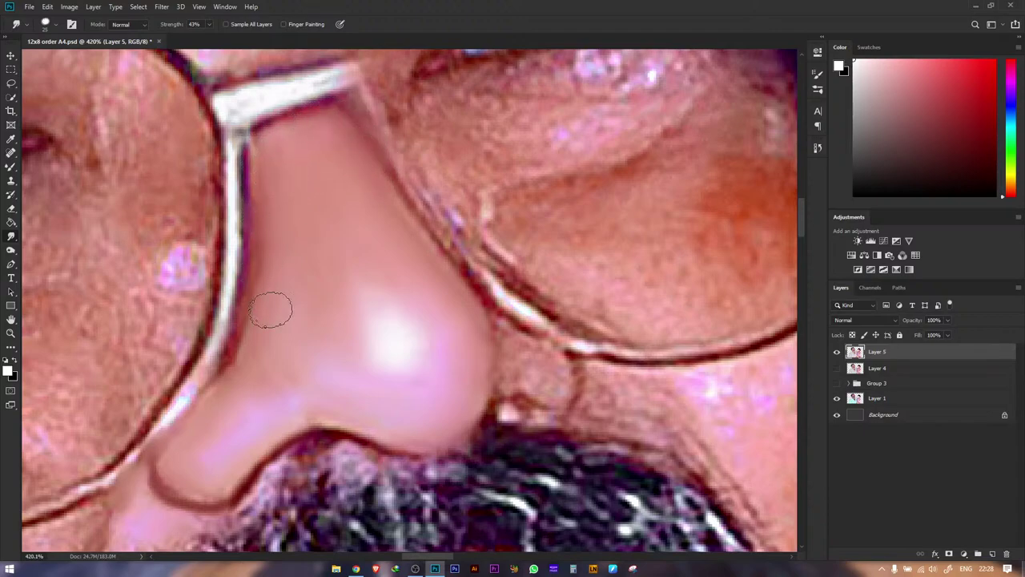
- Smudge the nostril wing and its lower edge above the moustache to refine the contour
mouse_move(222, 482)
mouse_down()
mouse_move(183, 451)
mouse_move(231, 378)
mouse_move(273, 378)
mouse_move(314, 403)
mouse_up()
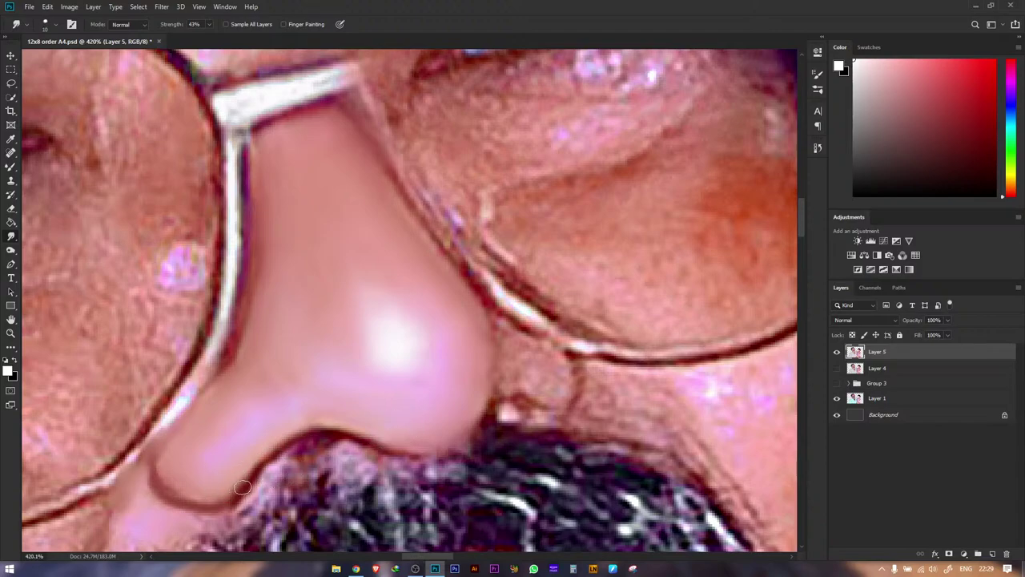
drag(248, 484, 289, 454)
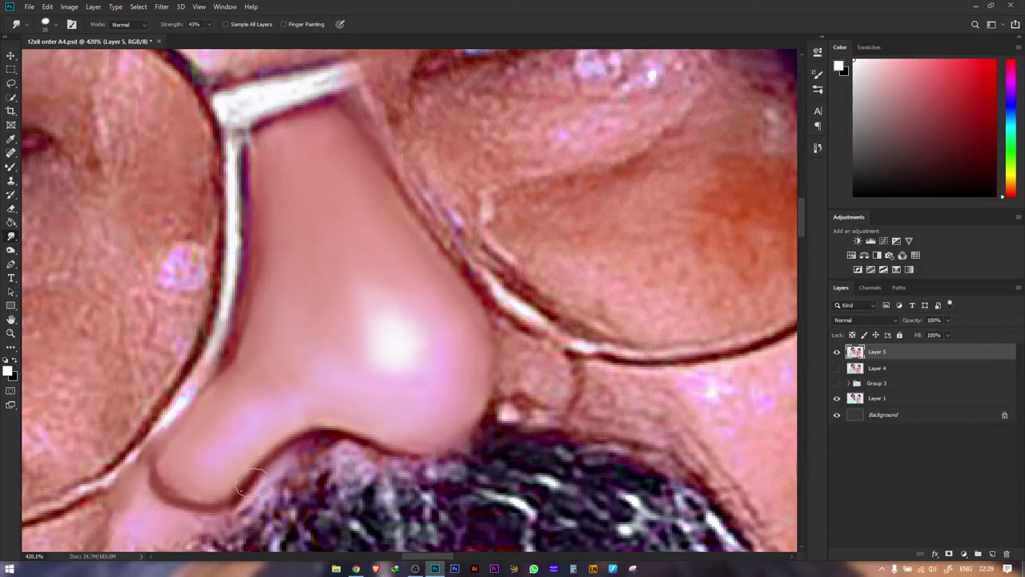
key(z)
drag(368, 346, 349, 345)
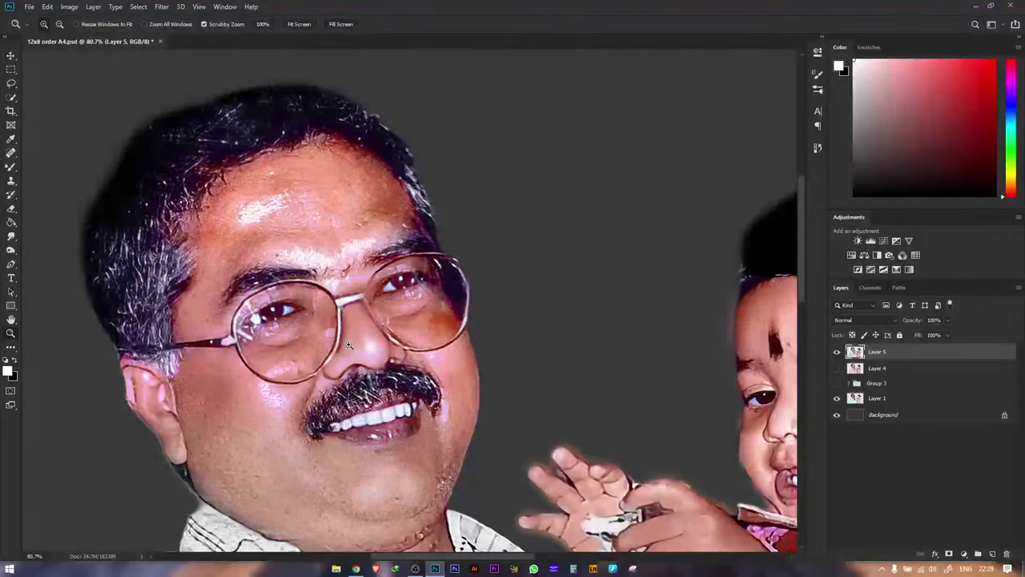
- Smudge the skin of the far nostril wing smooth and soften its curved outer edge beside the moustache
key(r)
drag(272, 323, 460, 324)
scroll(460, 324, up, 10)
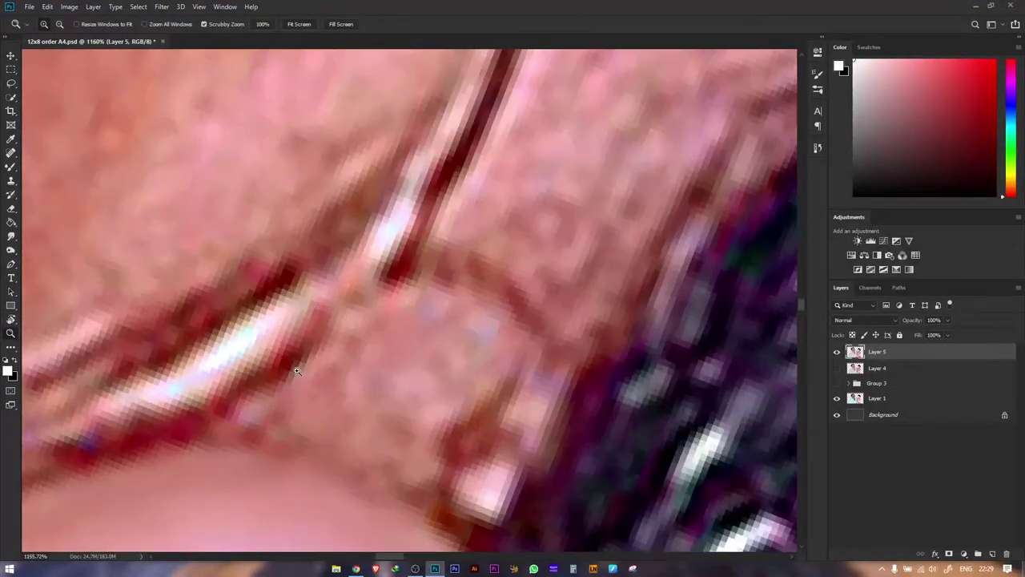
click(10, 237)
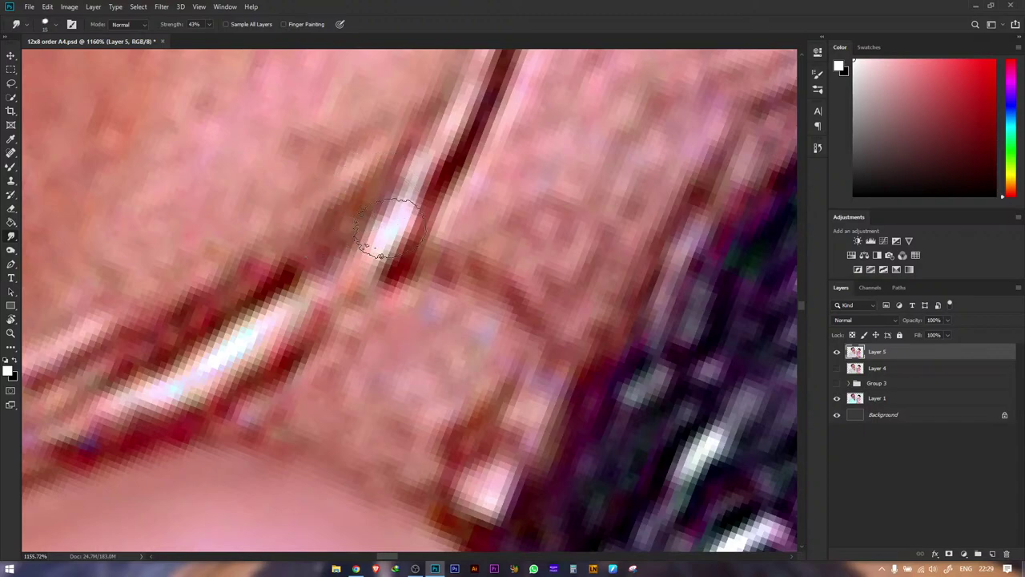
key(bracketright)
key(bracketright)
key(bracketright)
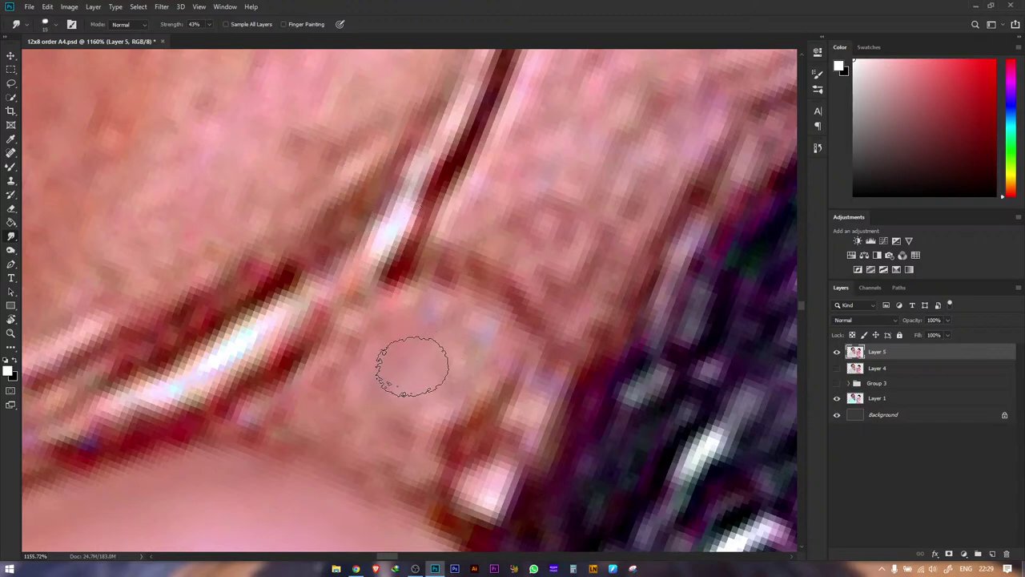
mouse_move(338, 385)
mouse_down()
mouse_move(411, 321)
mouse_move(416, 407)
mouse_move(490, 414)
mouse_move(510, 400)
mouse_move(502, 411)
mouse_up()
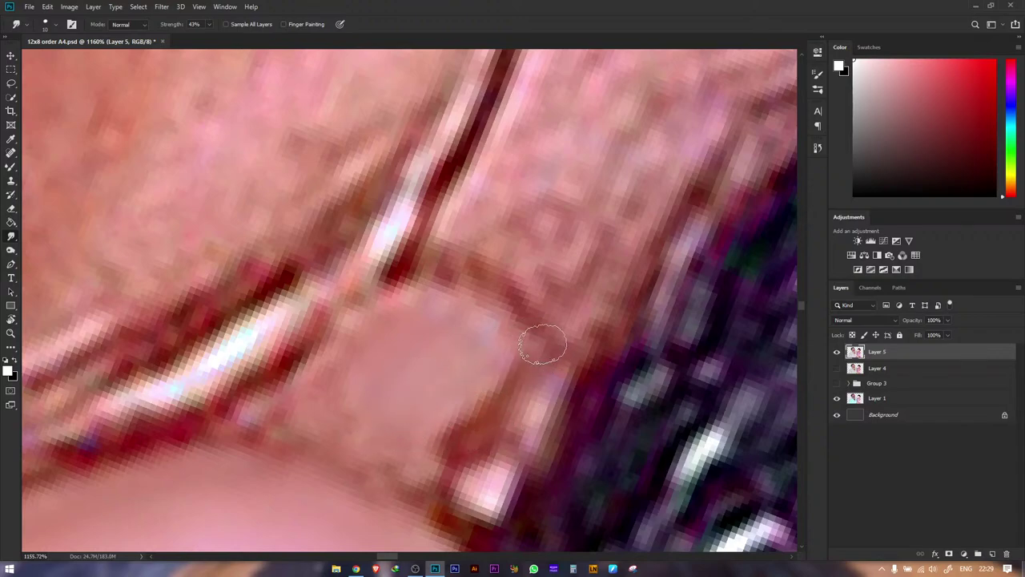
drag(395, 283, 521, 295)
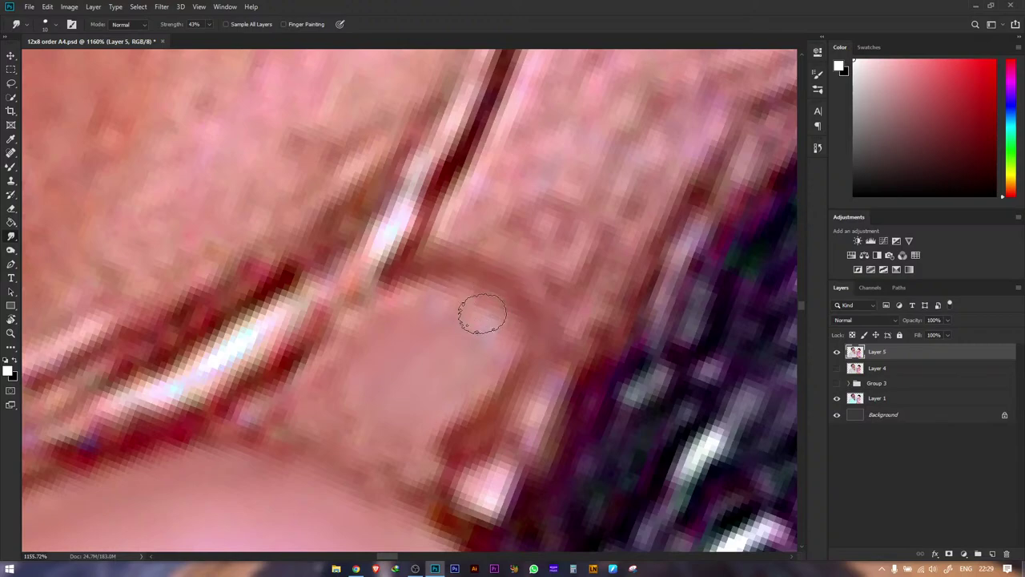
- Blend the dark contour around the far nostril wing into an even curved line with the Mixer Brush
key(b)
mouse_move(408, 277)
mouse_down()
mouse_move(466, 277)
mouse_move(537, 335)
mouse_up()
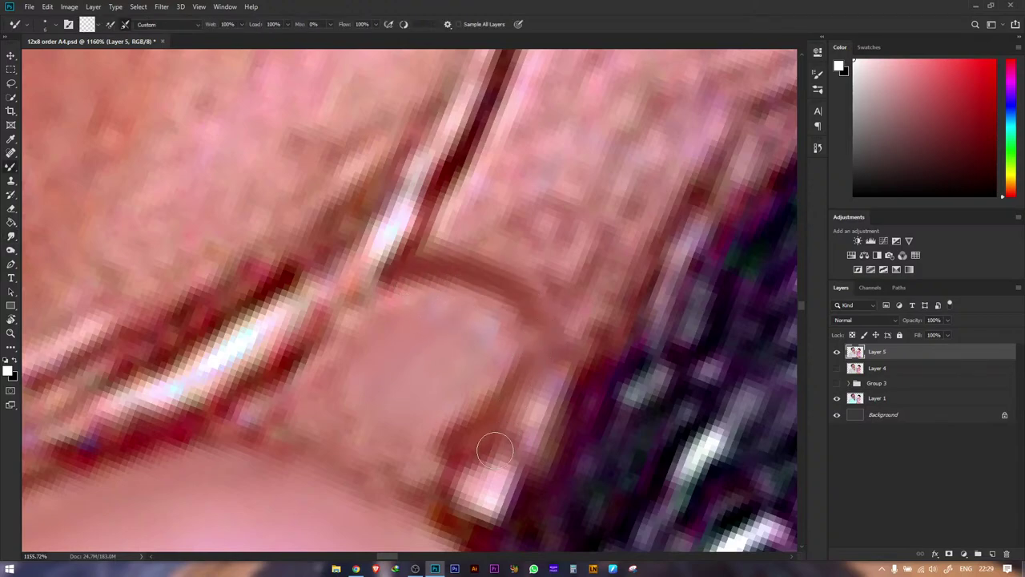
mouse_move(474, 439)
mouse_down()
mouse_move(531, 364)
mouse_move(519, 293)
mouse_move(424, 276)
mouse_up()
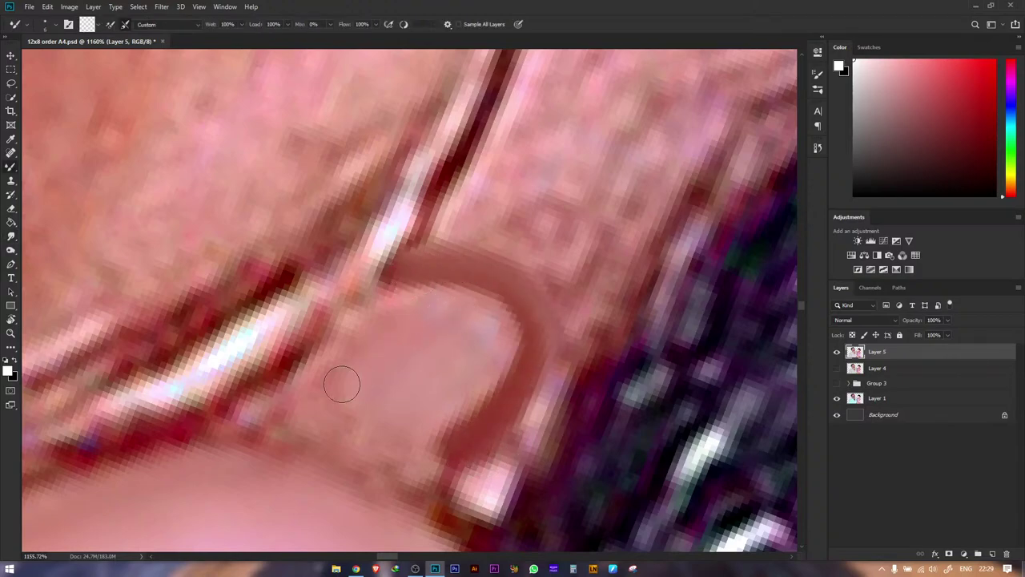
- Smudge the skin between the far nostril wing, the nose tip and the glasses frame smooth with a larger brush
click(12, 237)
drag(218, 422, 279, 390)
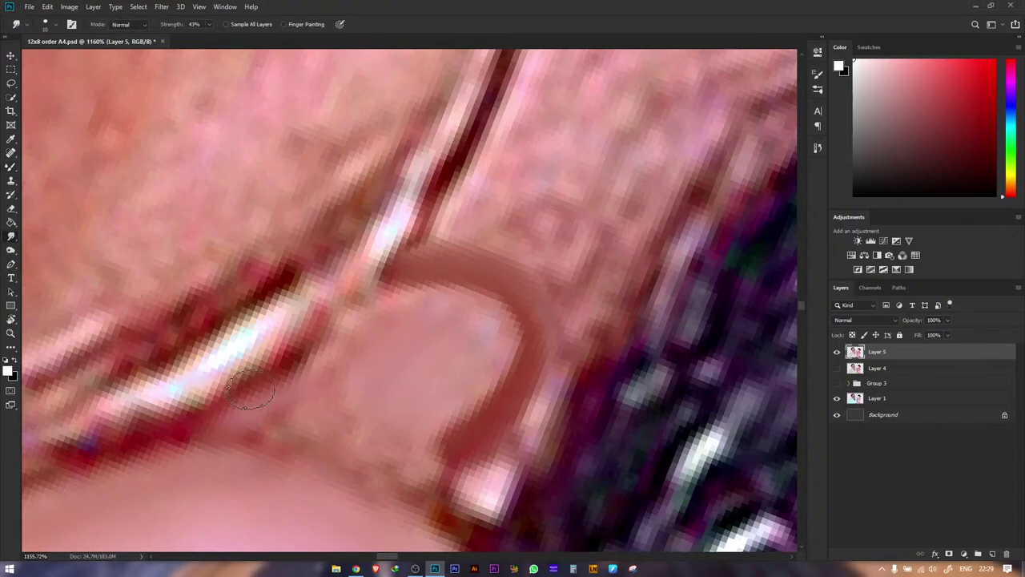
key(])
key(])
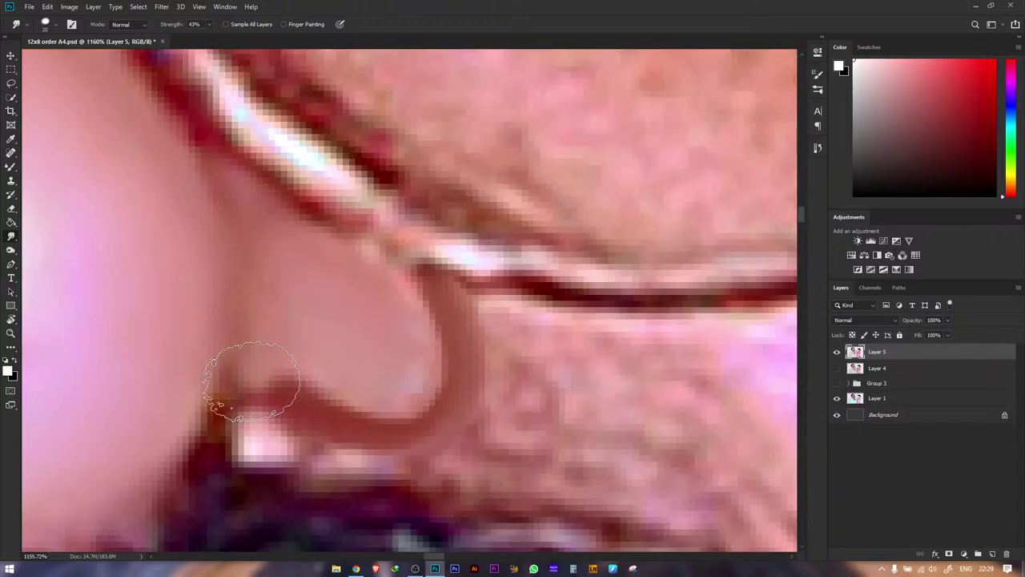
- Smudge the cheek and under-eye skin inside the man's nearer glasses lens smooth, up to the lower eyelid
key(z)
drag(363, 327, 362, 355)
scroll(335, 343, down, 2)
key(r)
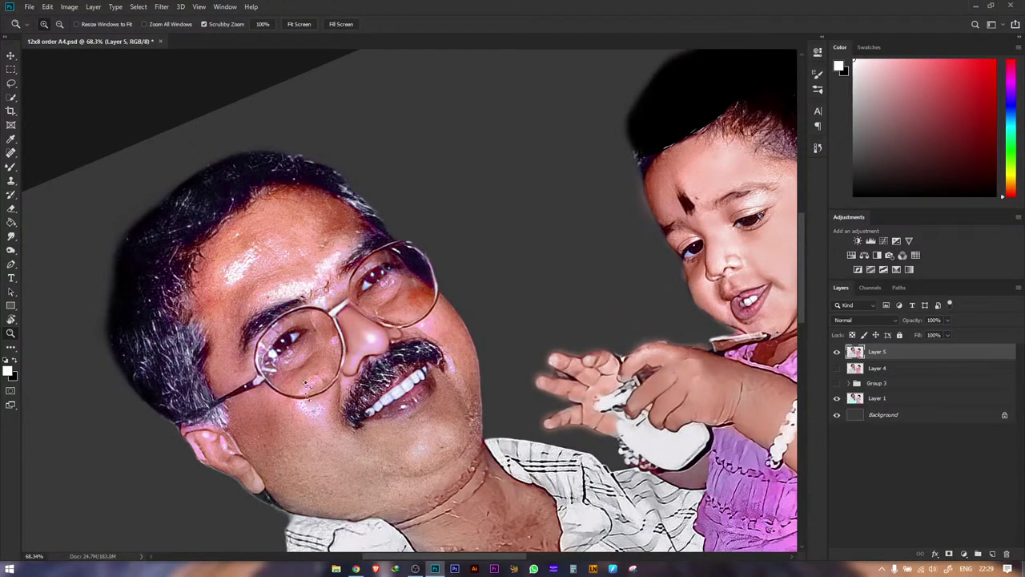
scroll(305, 385, up, 5)
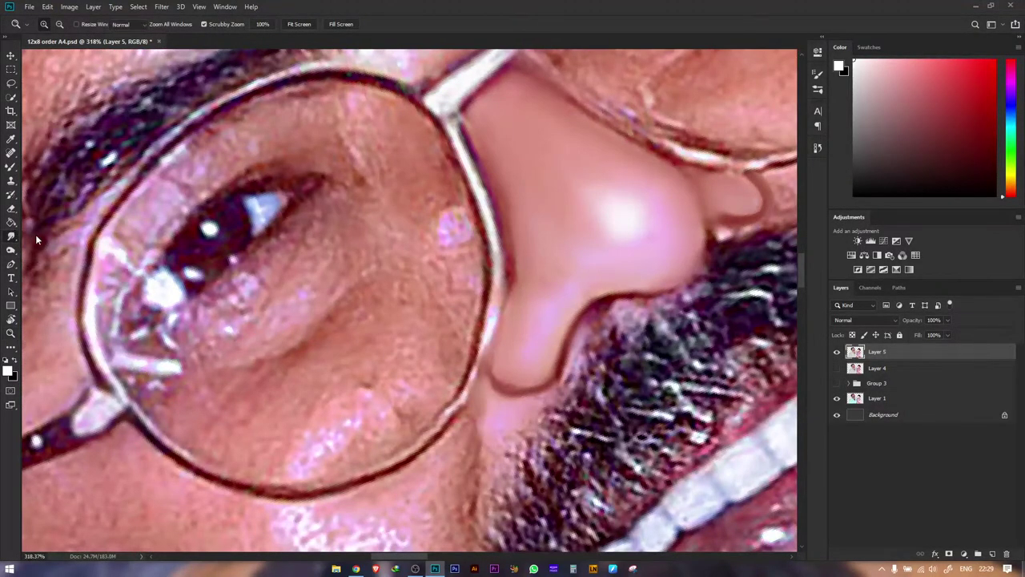
click(11, 236)
mouse_move(317, 364)
mouse_down()
mouse_move(328, 428)
mouse_move(308, 449)
mouse_move(354, 403)
mouse_move(314, 450)
mouse_move(380, 408)
mouse_move(405, 413)
mouse_move(428, 332)
mouse_move(409, 353)
mouse_up()
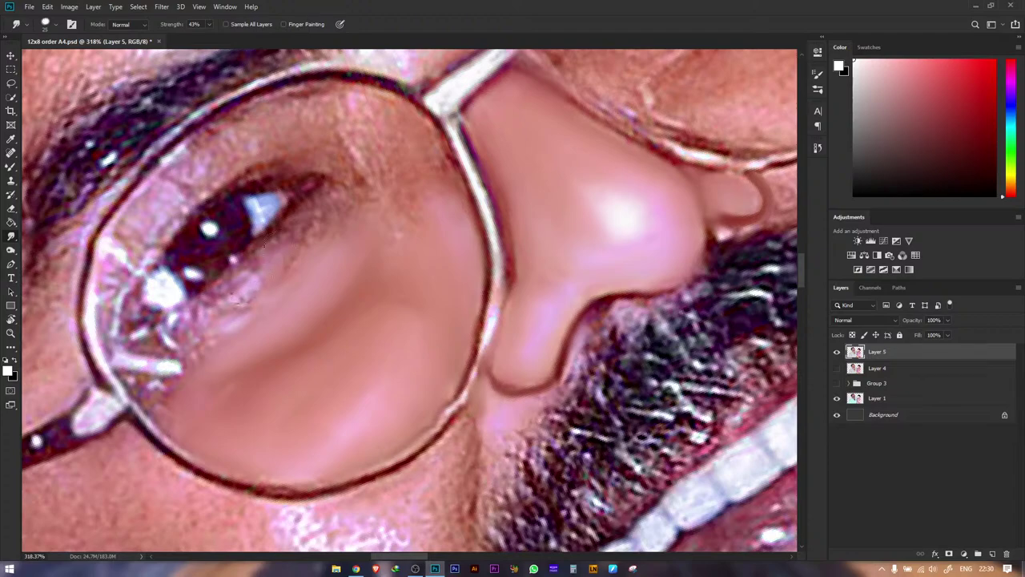
drag(245, 290, 277, 248)
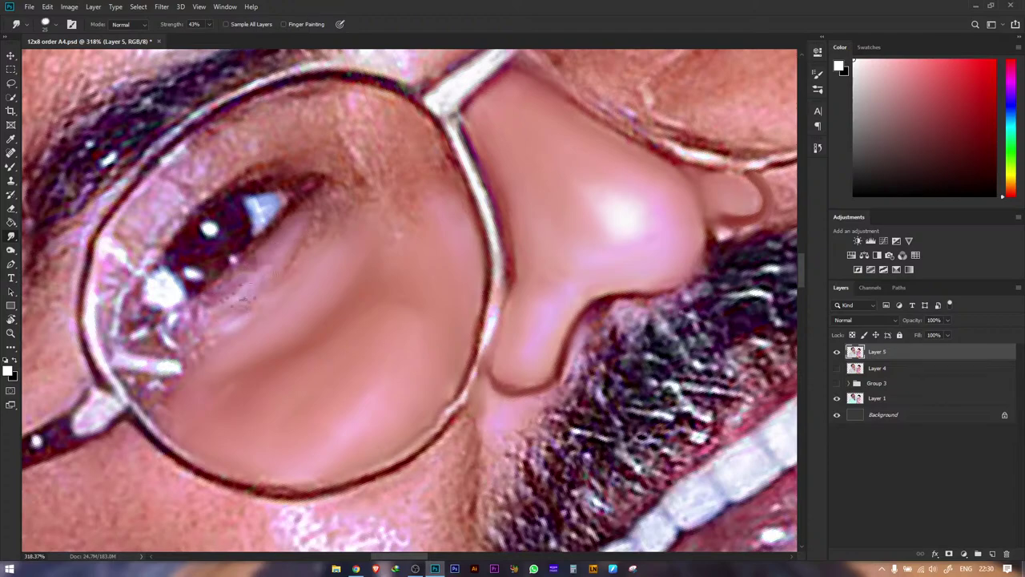
mouse_move(216, 315)
mouse_down()
mouse_move(189, 321)
mouse_move(211, 342)
mouse_up()
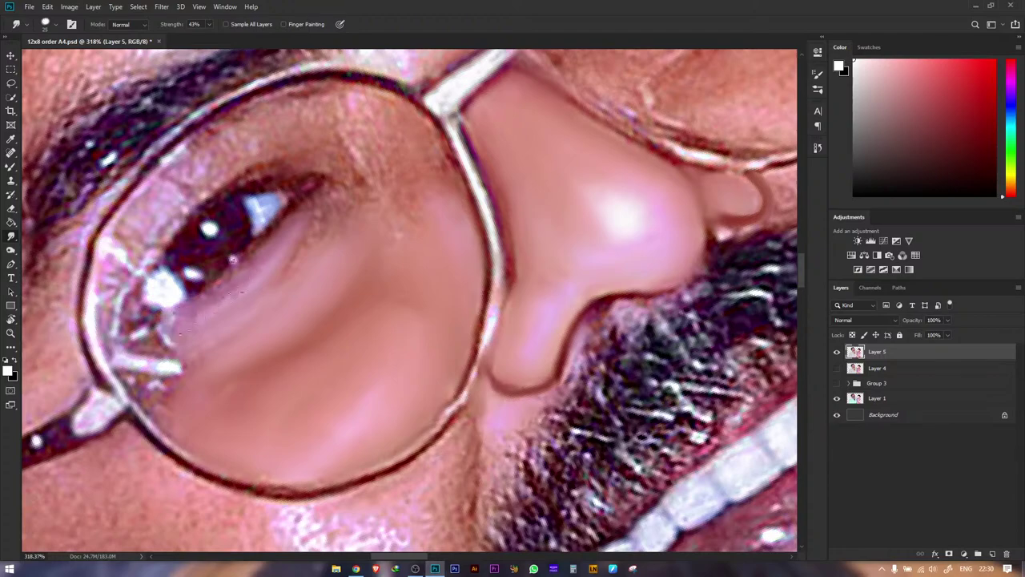
mouse_move(233, 259)
mouse_down()
mouse_move(270, 274)
mouse_move(294, 251)
mouse_up()
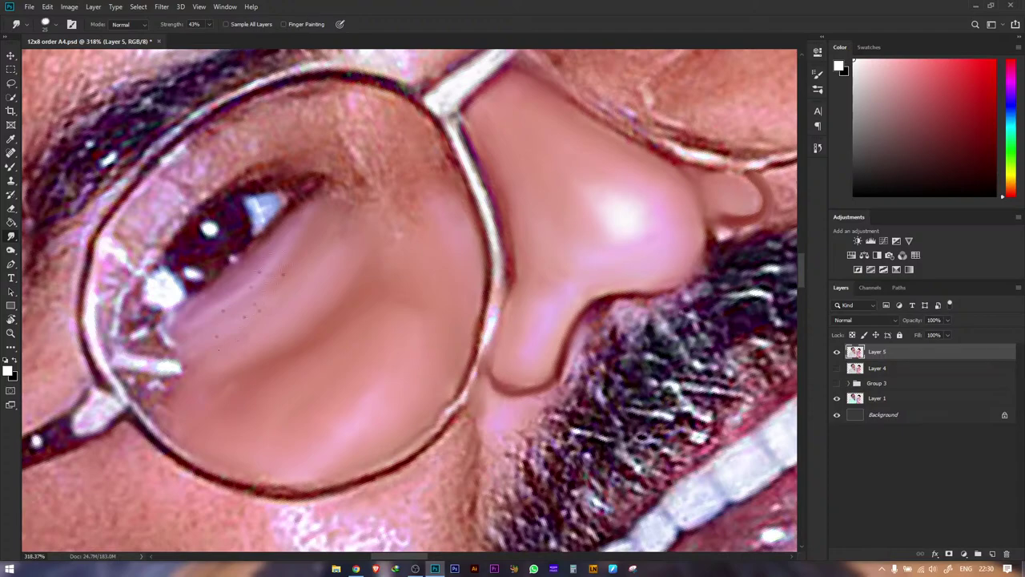
- Enlarge the smudge brush to 40 and smooth the skin from the eye's inner corner across the upper eyelid to its outer end
key(])
key(])
key(])
mouse_move(374, 217)
mouse_down()
mouse_move(377, 240)
mouse_move(388, 223)
mouse_up()
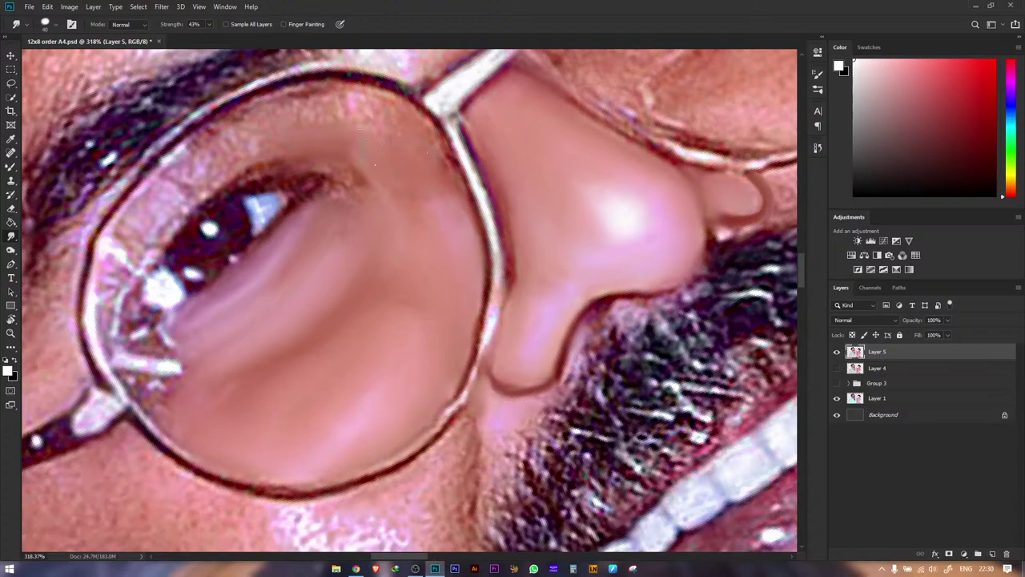
drag(376, 136, 292, 127)
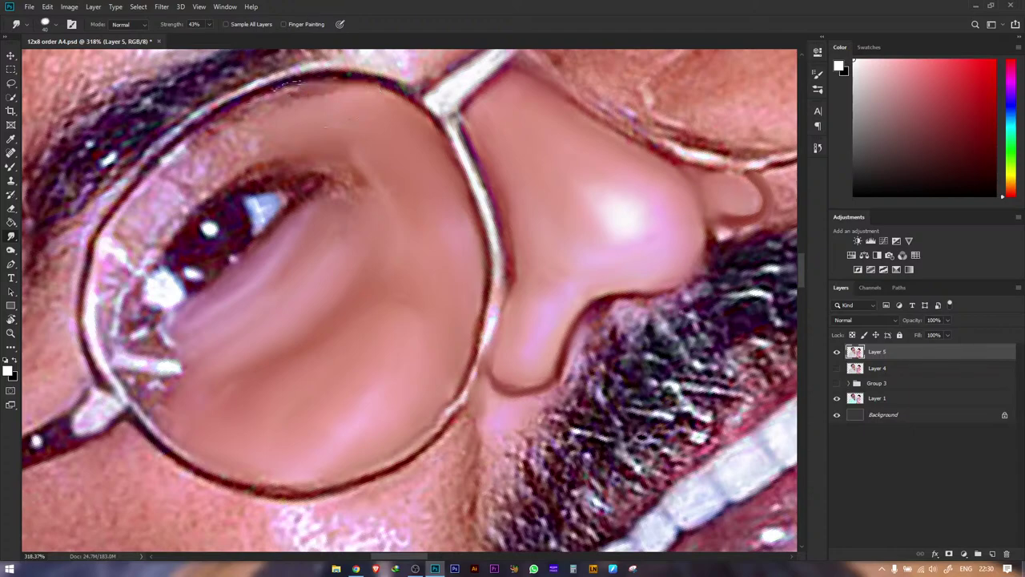
mouse_move(291, 120)
mouse_down()
mouse_move(167, 196)
mouse_move(178, 178)
mouse_move(114, 251)
mouse_move(116, 277)
mouse_move(96, 286)
mouse_move(126, 270)
mouse_move(151, 274)
mouse_up()
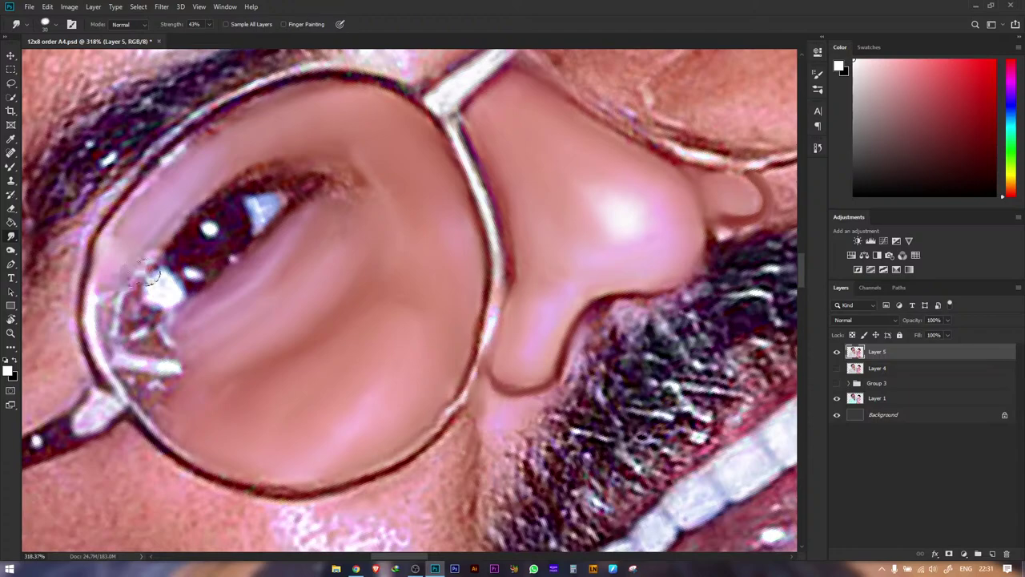
mouse_move(119, 311)
mouse_down()
mouse_move(177, 224)
mouse_move(250, 186)
mouse_up()
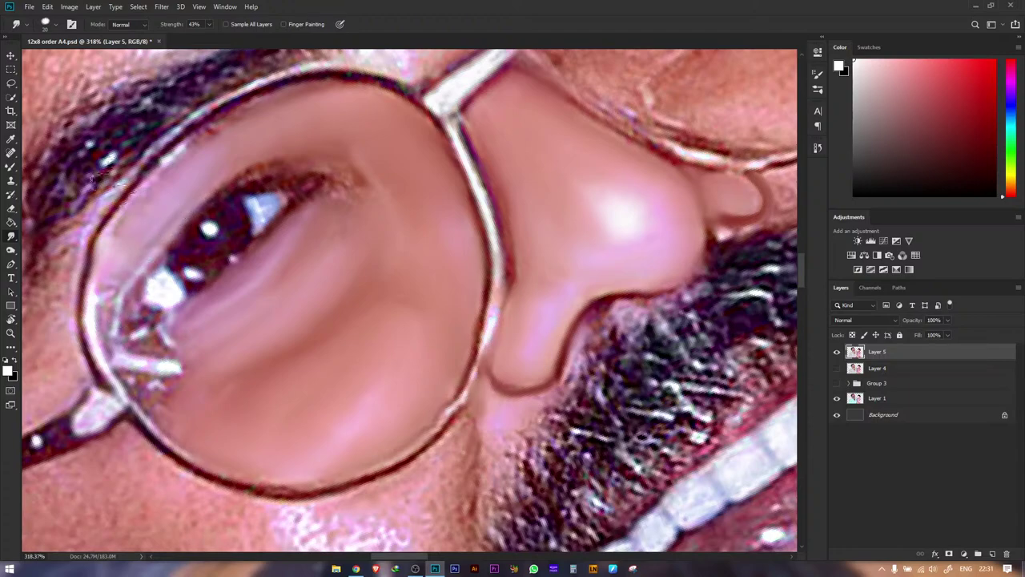
- Blend the upper lash line and the lower lid edge at the inner eye corner into dark contours with the Mixer Brush
key(z)
drag(49, 190, 269, 277)
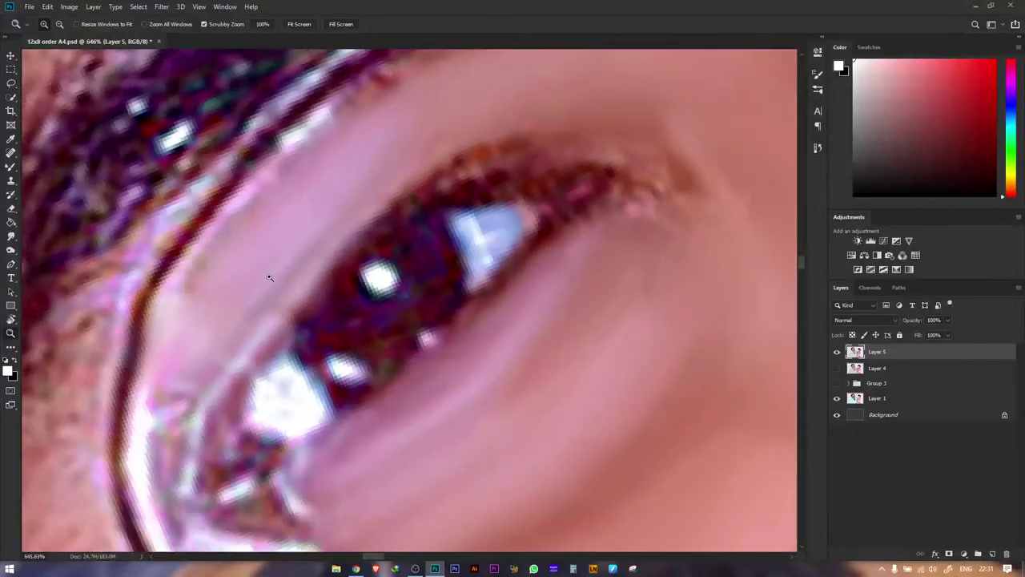
click(11, 237)
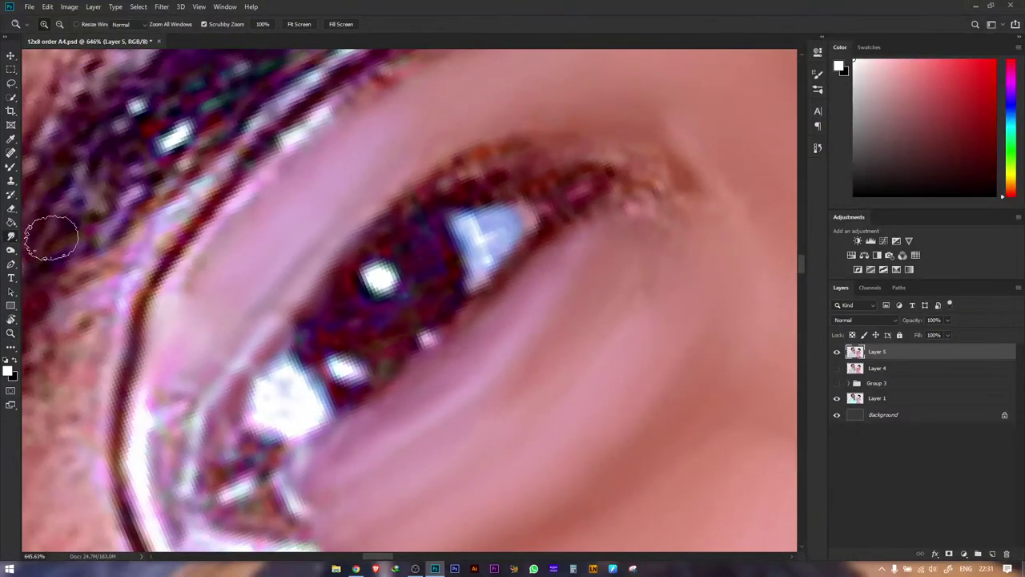
click(11, 167)
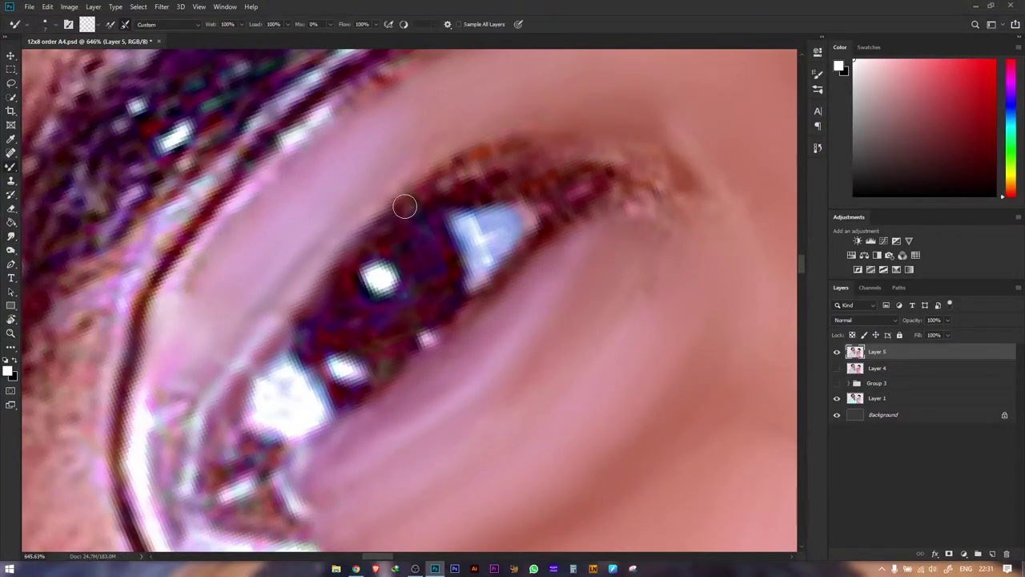
mouse_move(428, 193)
mouse_down()
mouse_move(364, 241)
mouse_move(394, 212)
mouse_move(366, 230)
mouse_move(313, 285)
mouse_move(357, 239)
mouse_move(341, 251)
mouse_move(220, 403)
mouse_up()
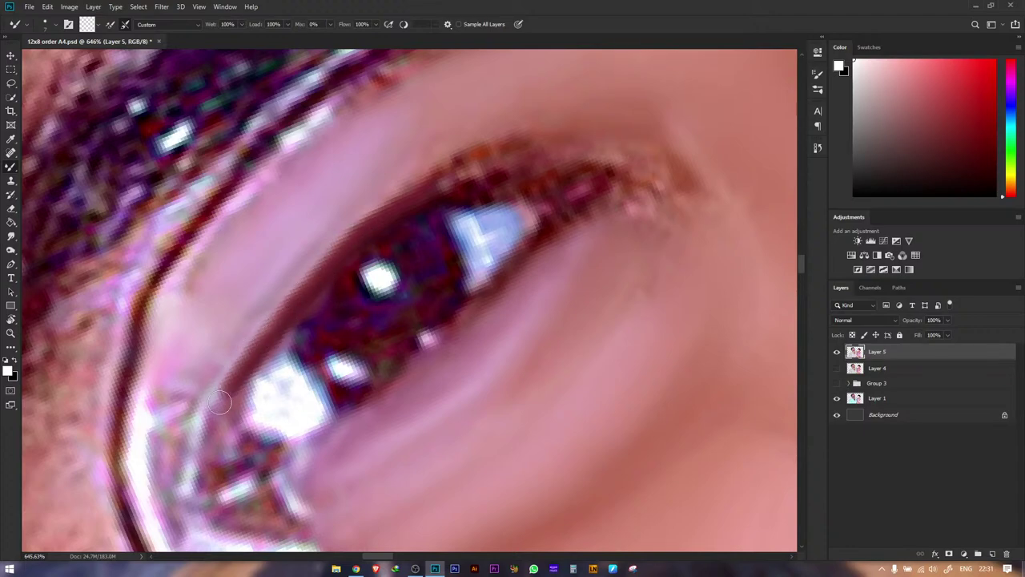
mouse_move(424, 206)
mouse_down()
mouse_move(573, 187)
mouse_move(484, 303)
mouse_up()
mouse_move(533, 177)
mouse_down()
mouse_move(560, 188)
mouse_move(534, 208)
mouse_move(541, 199)
mouse_move(517, 206)
mouse_move(543, 203)
mouse_up()
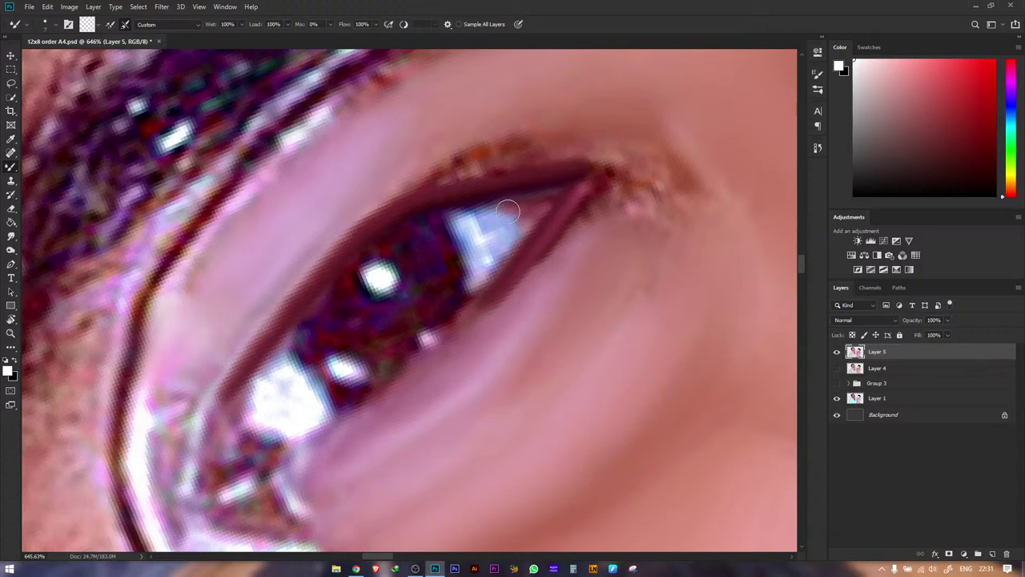
- Undo the stroke along the lower lid and blend a shorter dark line below the iris instead
drag(335, 424, 393, 385)
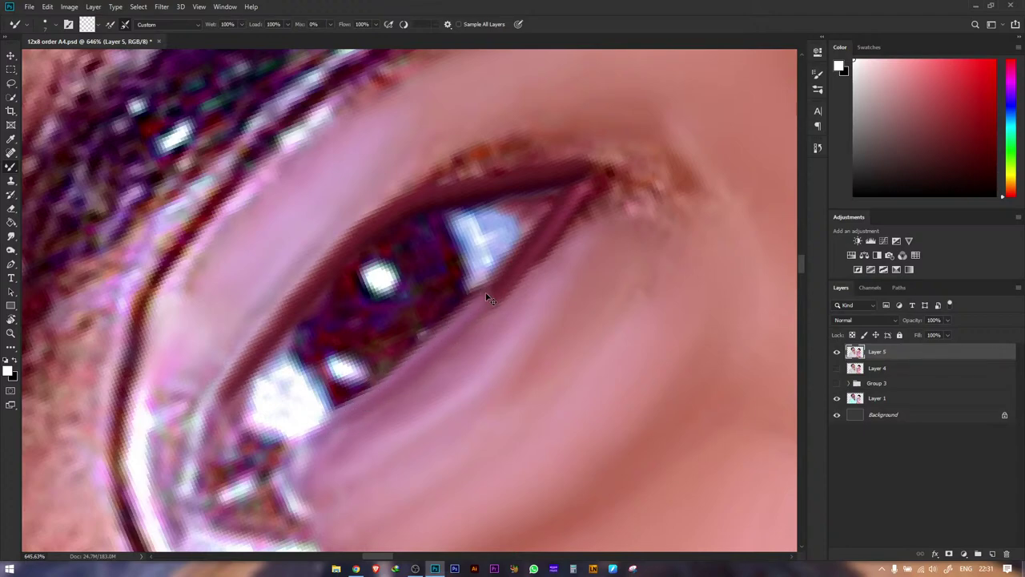
key(ctrl+z)
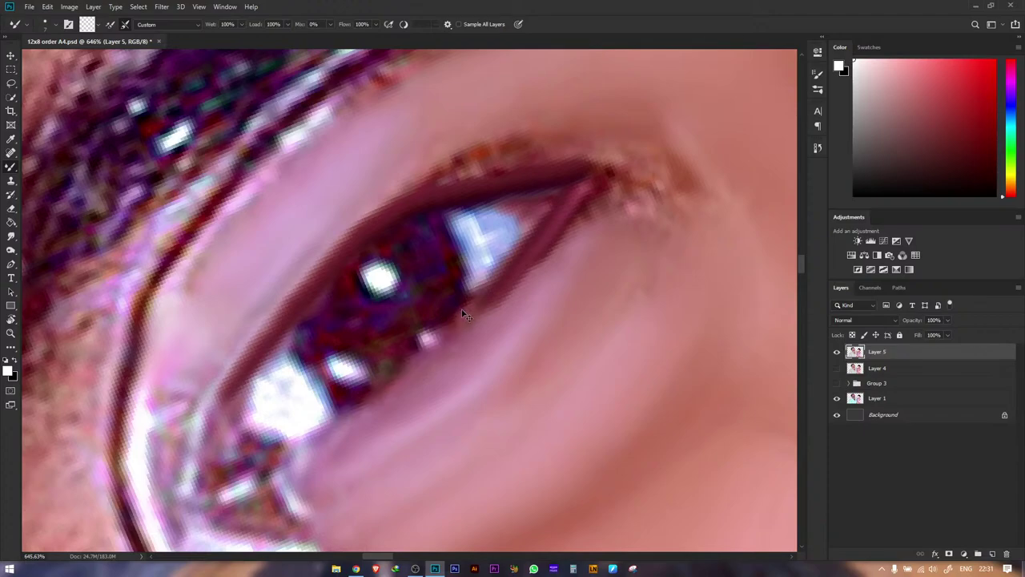
drag(476, 307, 424, 353)
- Smudge the bluish eye white beside the iris smooth with a smaller brush
key(z)
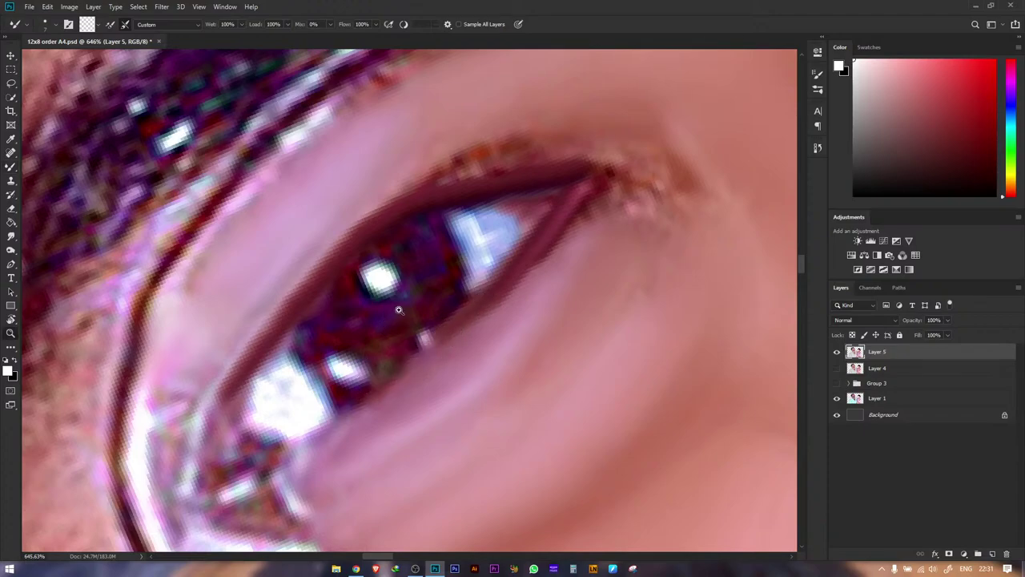
drag(398, 309, 451, 306)
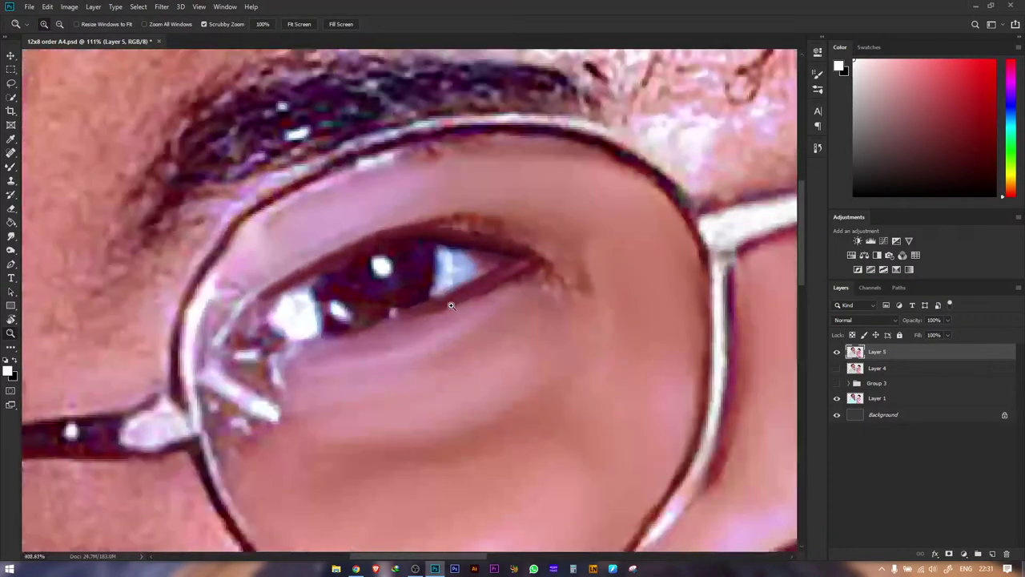
drag(285, 312, 306, 312)
click(11, 235)
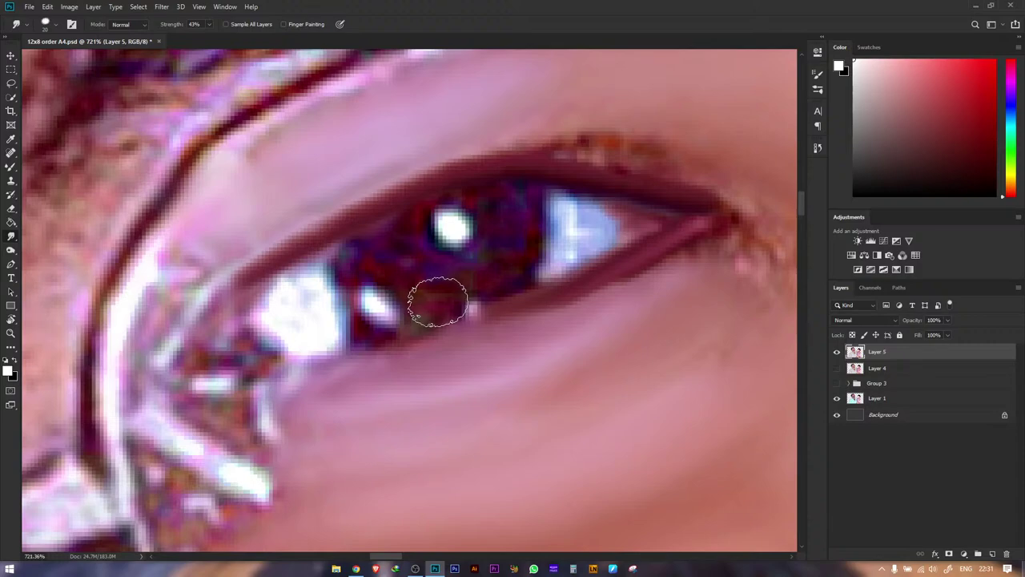
key(bracketleft)
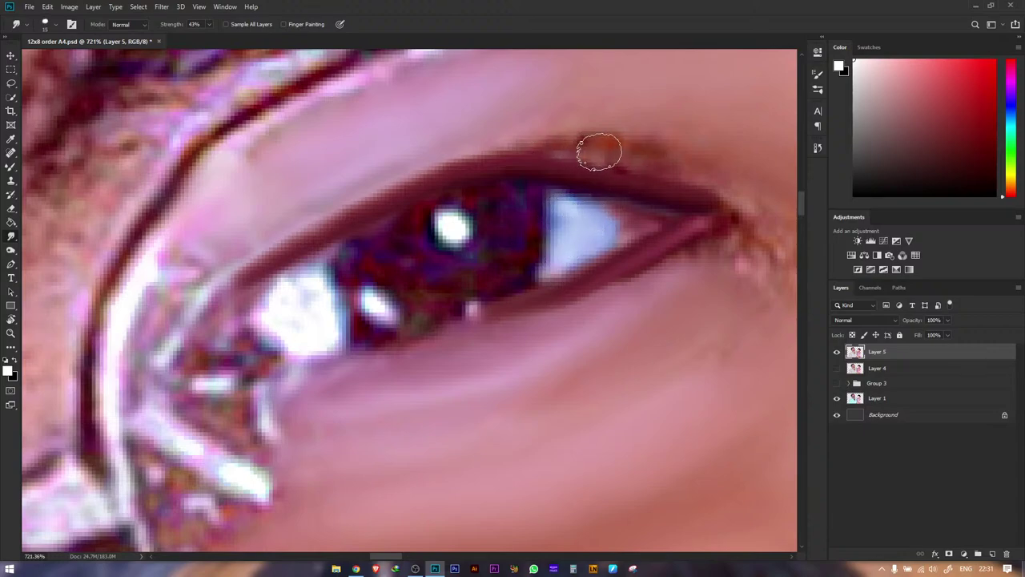
- Blend the brown crease above the upper eyelid, the lash line at the inner corner and the pink speck below the iris with the Mixer Brush
click(13, 165)
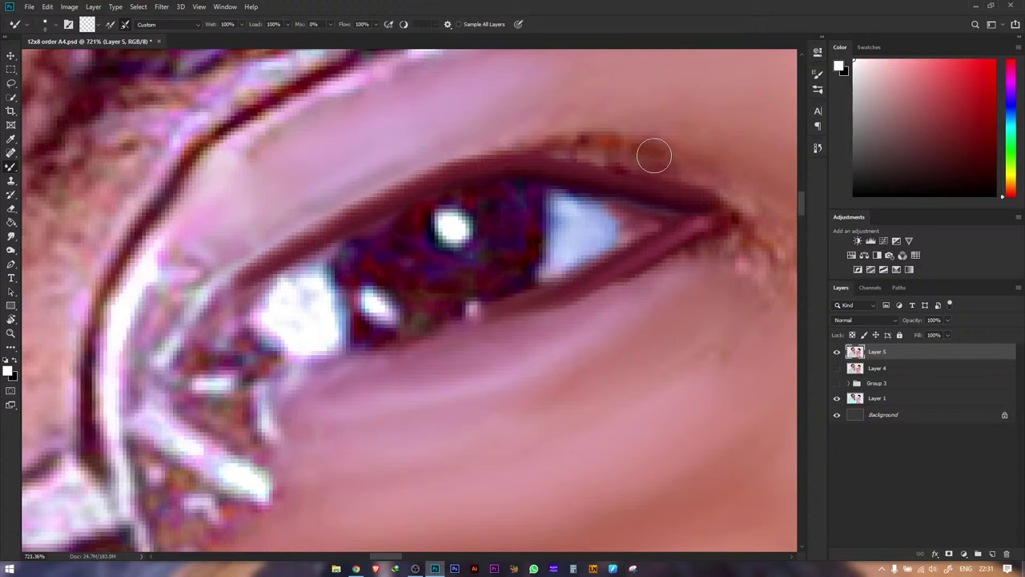
mouse_move(629, 150)
mouse_down()
mouse_move(543, 140)
mouse_move(648, 146)
mouse_move(714, 167)
mouse_move(564, 141)
mouse_move(572, 130)
mouse_move(471, 164)
mouse_up()
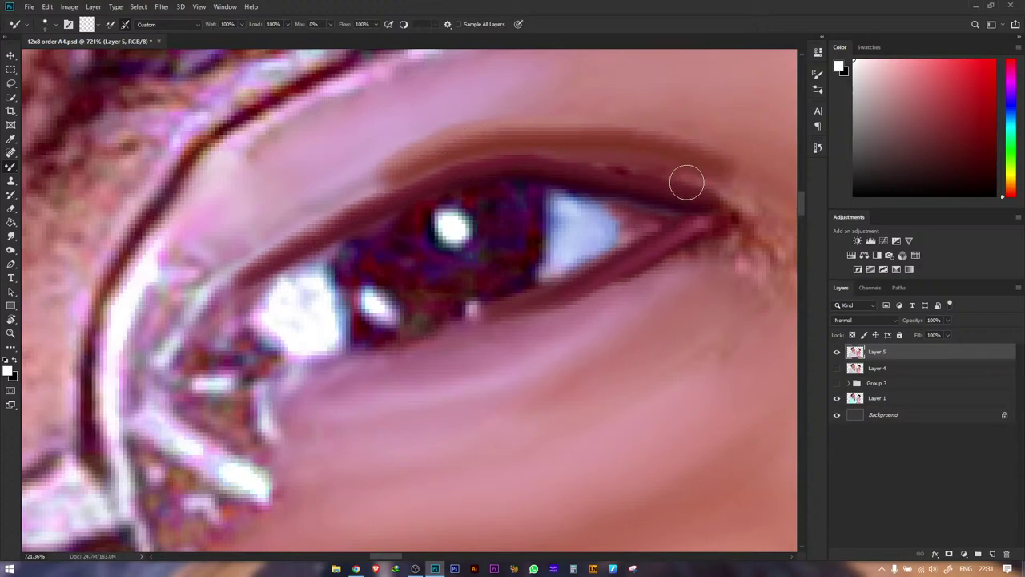
drag(670, 180, 735, 210)
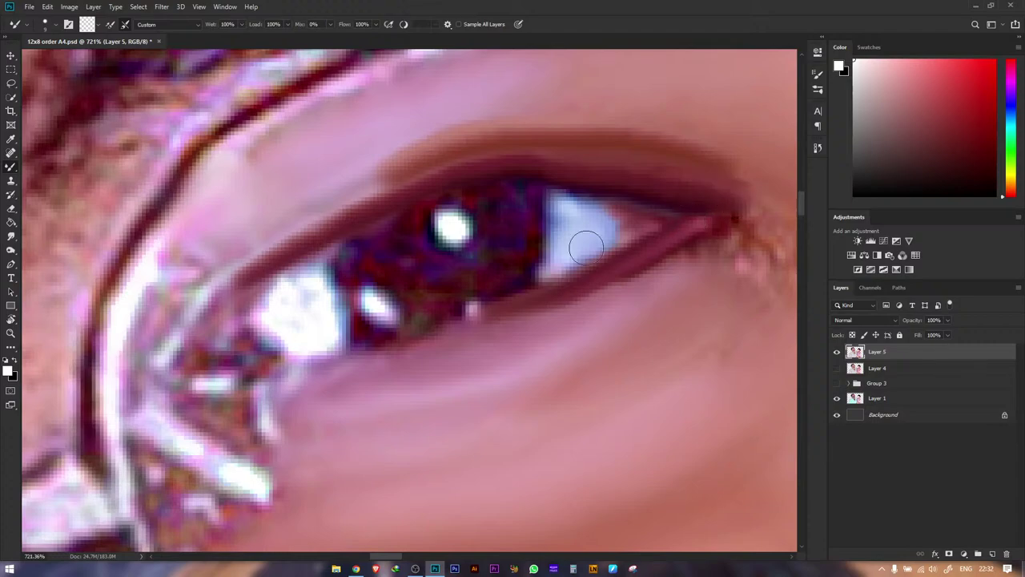
drag(459, 300, 480, 300)
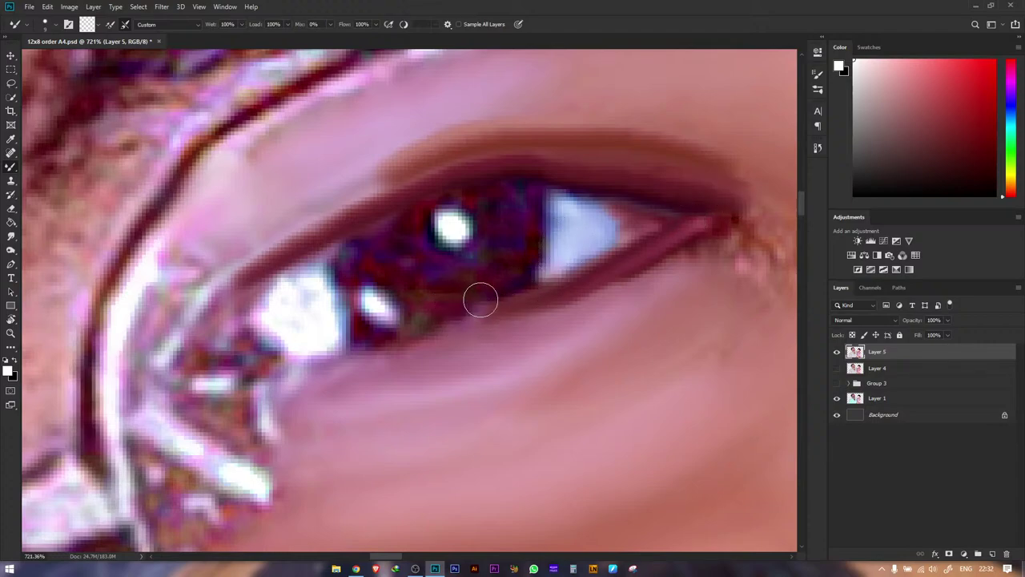
scroll(463, 302, right, 5)
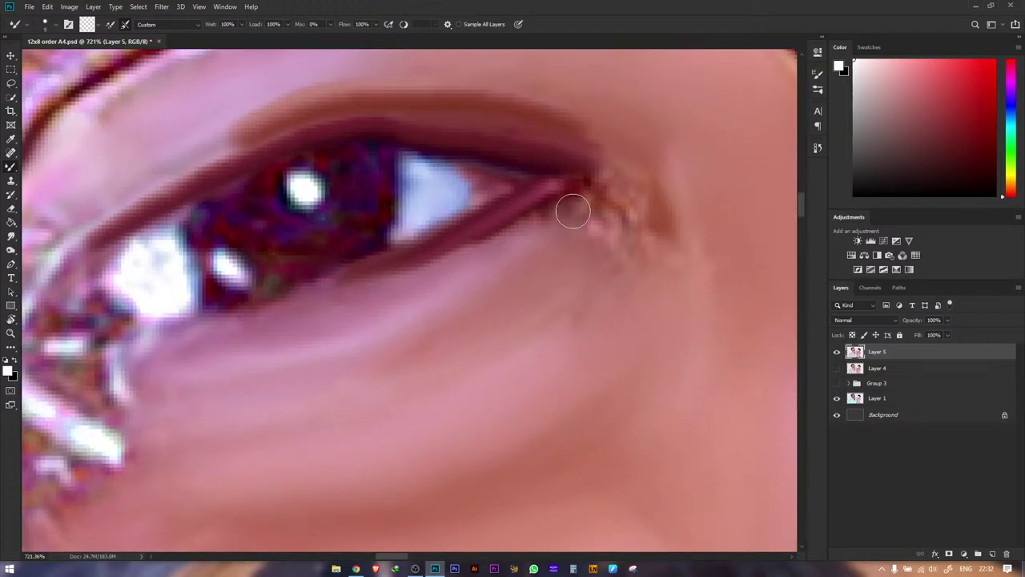
- Blend the speckled inner corner of the eye into a clean dark point and smooth the skin beside it with the Mixer Brush
mouse_move(572, 211)
mouse_down()
mouse_move(622, 185)
mouse_move(648, 218)
mouse_move(647, 199)
mouse_move(592, 152)
mouse_move(625, 195)
mouse_move(593, 192)
mouse_move(567, 151)
mouse_move(625, 165)
mouse_up()
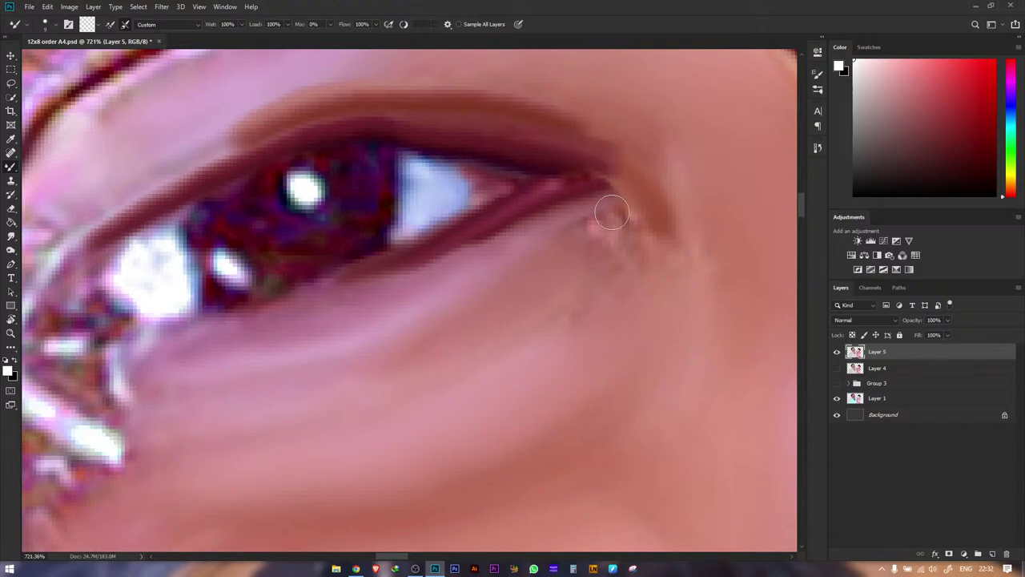
mouse_move(609, 235)
mouse_down()
mouse_move(590, 218)
mouse_move(599, 225)
mouse_up()
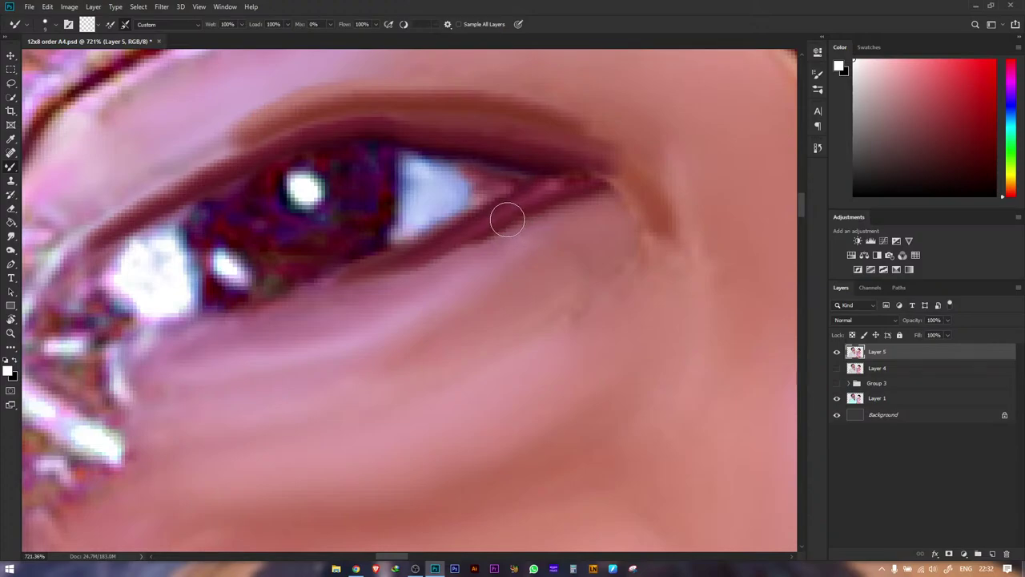
key(z)
drag(498, 218, 392, 248)
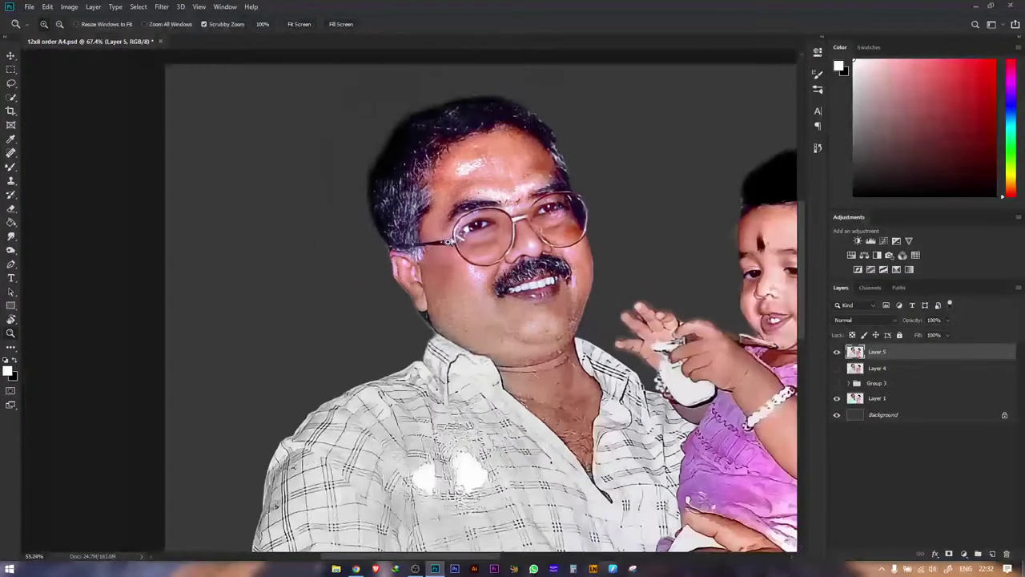
- Smudge the rough skin between the eyebrows, just above the bridge of the glasses, into a smooth surface
scroll(537, 223, up, 3)
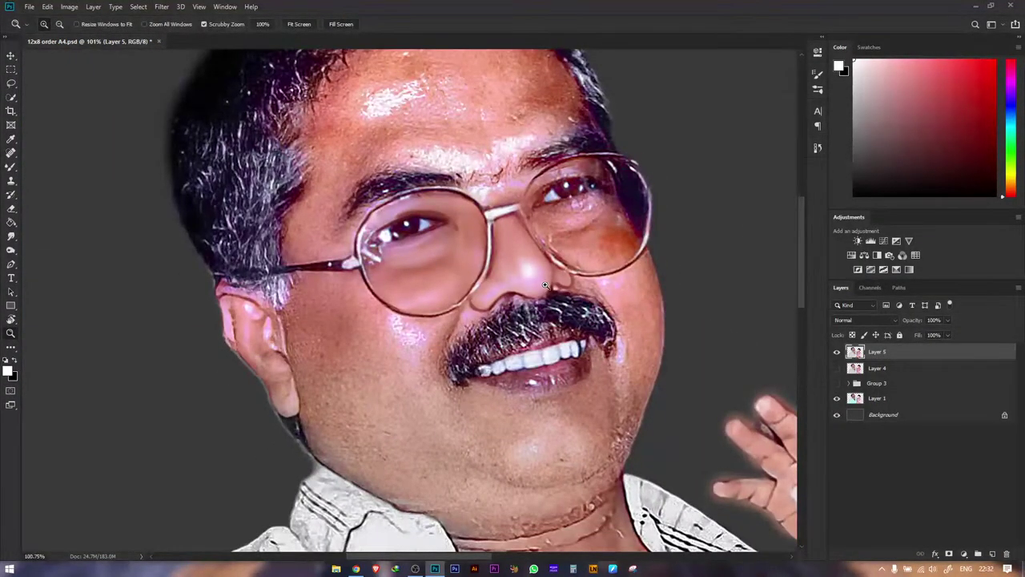
scroll(565, 196, up, 4)
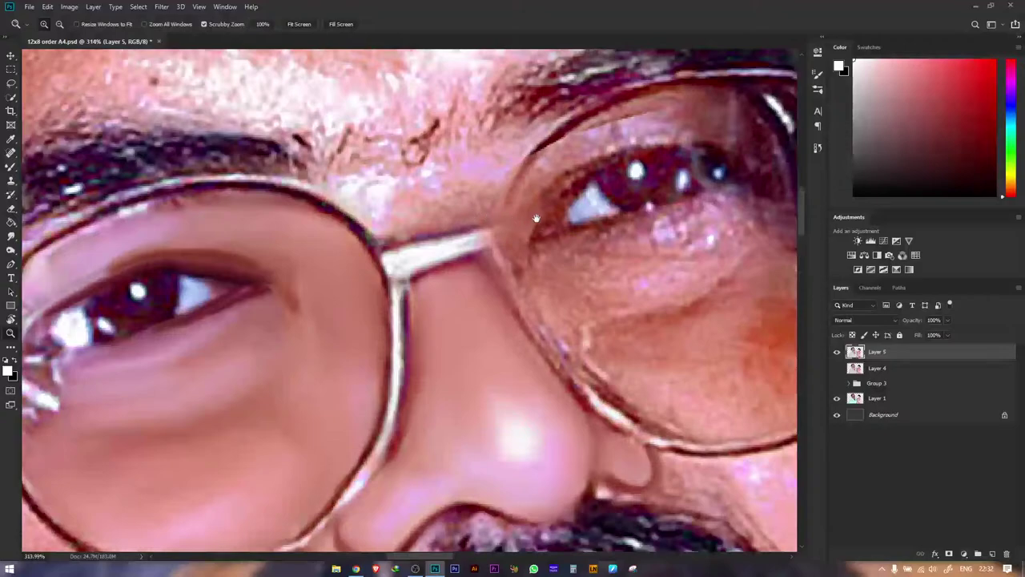
drag(537, 219, 417, 295)
scroll(308, 285, up, 1)
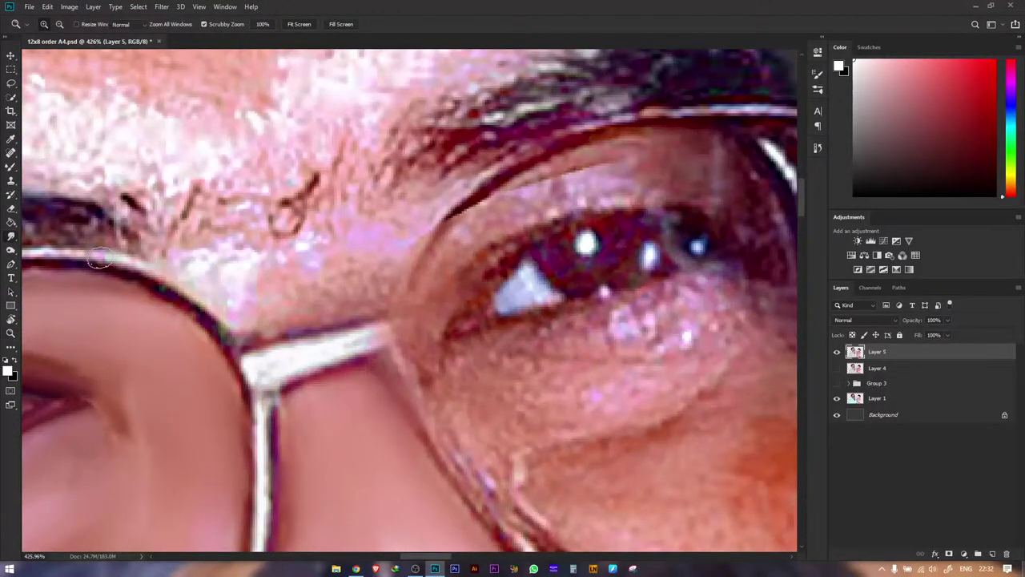
mouse_move(236, 301)
mouse_down()
mouse_move(289, 260)
mouse_move(254, 297)
mouse_move(304, 295)
mouse_move(268, 312)
mouse_move(353, 269)
mouse_move(353, 289)
mouse_move(280, 317)
mouse_move(224, 276)
mouse_move(297, 257)
mouse_move(322, 267)
mouse_move(371, 232)
mouse_move(348, 303)
mouse_move(256, 321)
mouse_move(205, 266)
mouse_move(390, 220)
mouse_move(348, 269)
mouse_move(366, 266)
mouse_move(409, 209)
mouse_move(271, 265)
mouse_move(291, 296)
mouse_move(280, 268)
mouse_move(313, 254)
mouse_up()
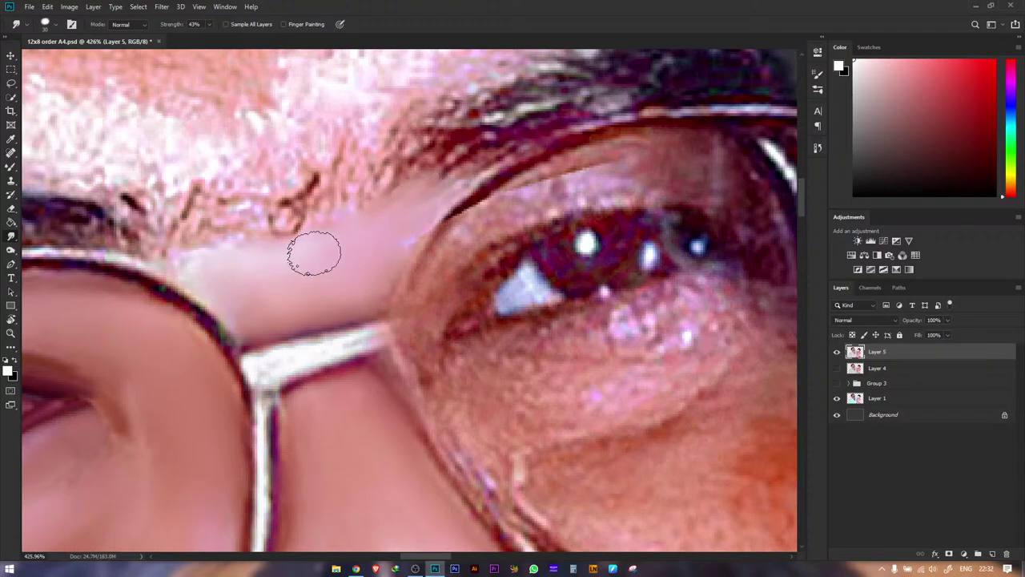
- Smudge the upper eyelid of the other eye smooth, from the inner lens rim to the outer shadow, enlarging the brush to 25
mouse_move(438, 257)
mouse_down()
mouse_move(302, 329)
mouse_move(347, 290)
mouse_move(454, 248)
mouse_move(378, 266)
mouse_move(438, 238)
mouse_move(359, 271)
mouse_move(490, 224)
mouse_move(437, 242)
mouse_move(475, 240)
mouse_move(399, 255)
mouse_move(345, 283)
mouse_move(289, 344)
mouse_move(292, 375)
mouse_move(334, 327)
mouse_move(402, 314)
mouse_up()
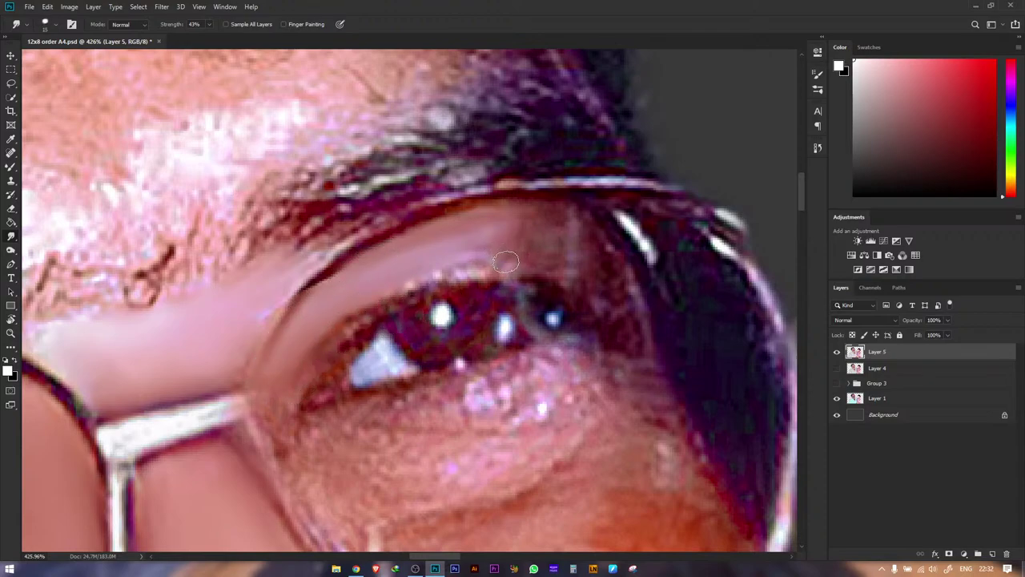
key(bracketright)
key(bracketright)
mouse_move(533, 253)
mouse_down()
mouse_move(493, 249)
mouse_move(557, 237)
mouse_move(498, 231)
mouse_move(546, 217)
mouse_move(565, 238)
mouse_move(557, 250)
mouse_move(513, 251)
mouse_move(570, 248)
mouse_move(574, 231)
mouse_move(443, 232)
mouse_up()
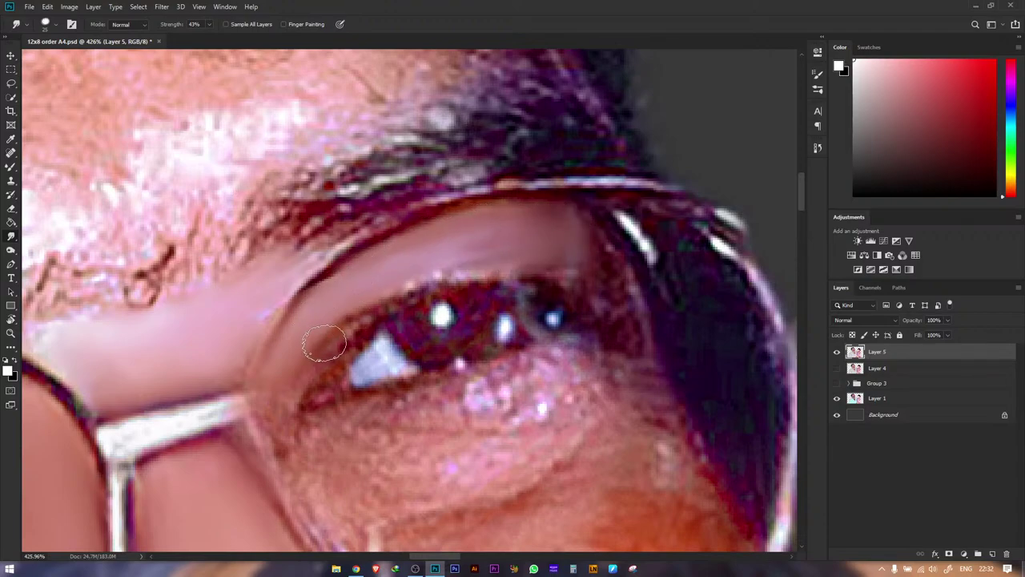
- Blend the upper lash line and the lower lid edge of this eye into smooth dark contours with the Mixer Brush
key(b)
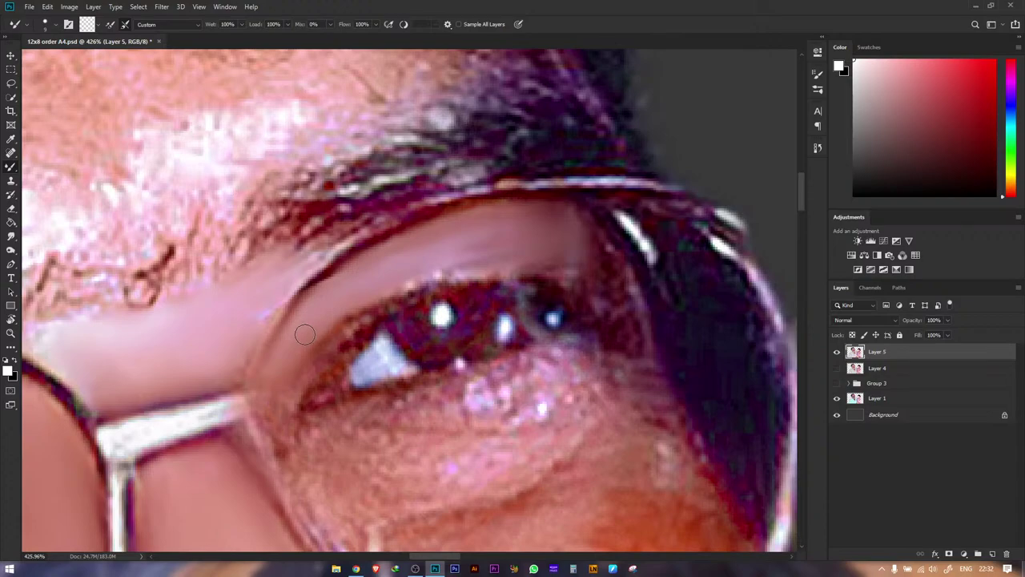
key(z)
drag(373, 370, 424, 364)
drag(351, 341, 304, 357)
drag(390, 339, 314, 327)
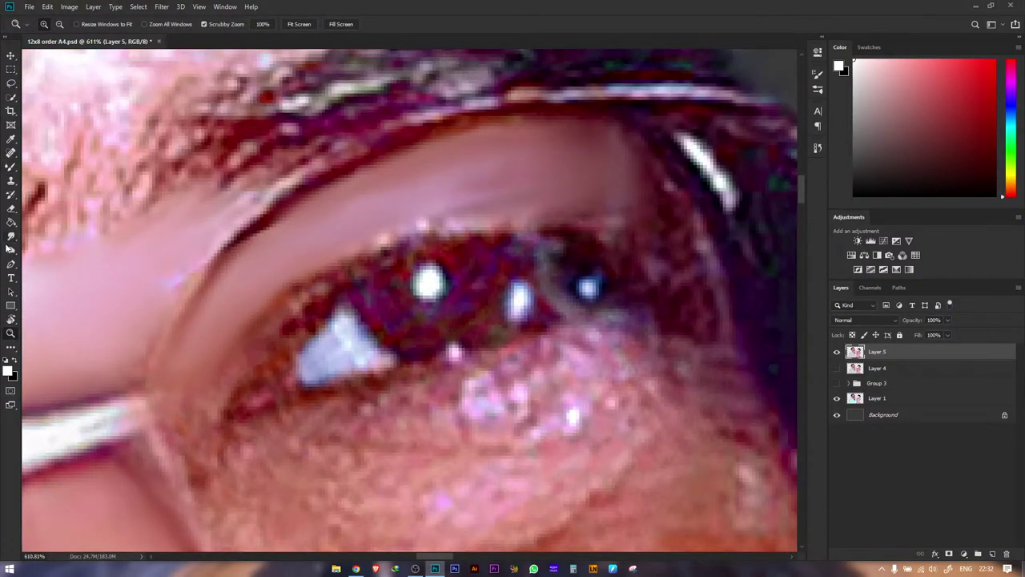
key(b)
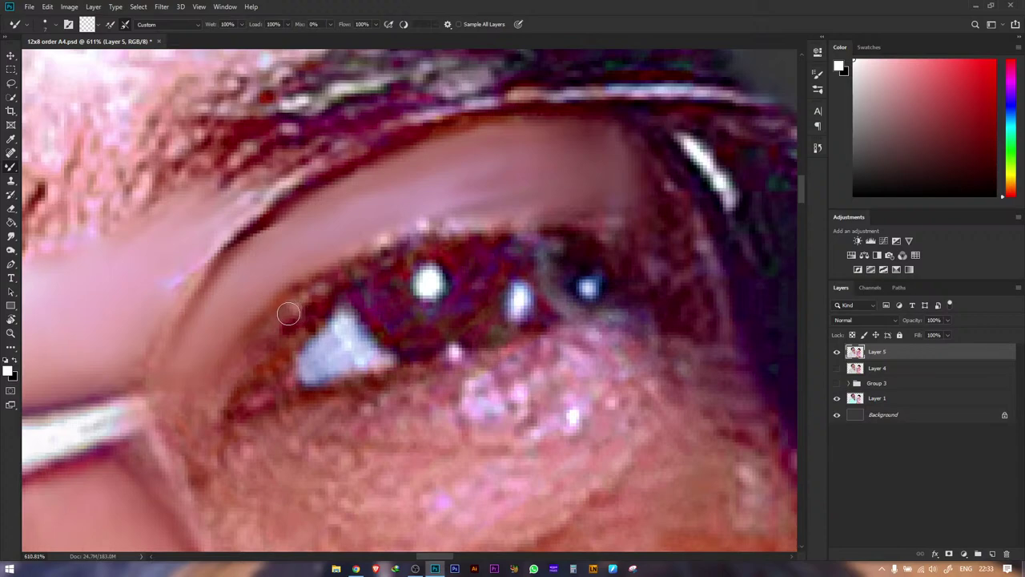
mouse_move(272, 330)
mouse_down()
mouse_move(241, 373)
mouse_move(323, 288)
mouse_move(247, 370)
mouse_up()
drag(341, 281, 254, 378)
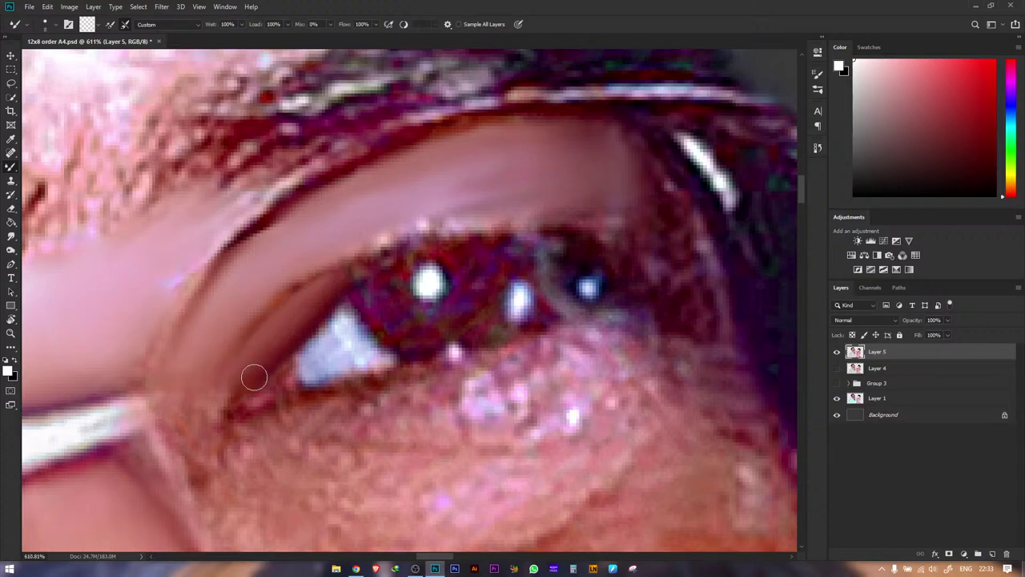
mouse_move(374, 263)
mouse_down()
mouse_move(584, 220)
mouse_move(573, 230)
mouse_move(477, 232)
mouse_move(347, 267)
mouse_move(311, 303)
mouse_move(372, 263)
mouse_move(336, 280)
mouse_move(246, 359)
mouse_move(286, 333)
mouse_move(275, 397)
mouse_move(327, 393)
mouse_move(261, 403)
mouse_move(440, 372)
mouse_move(533, 341)
mouse_up()
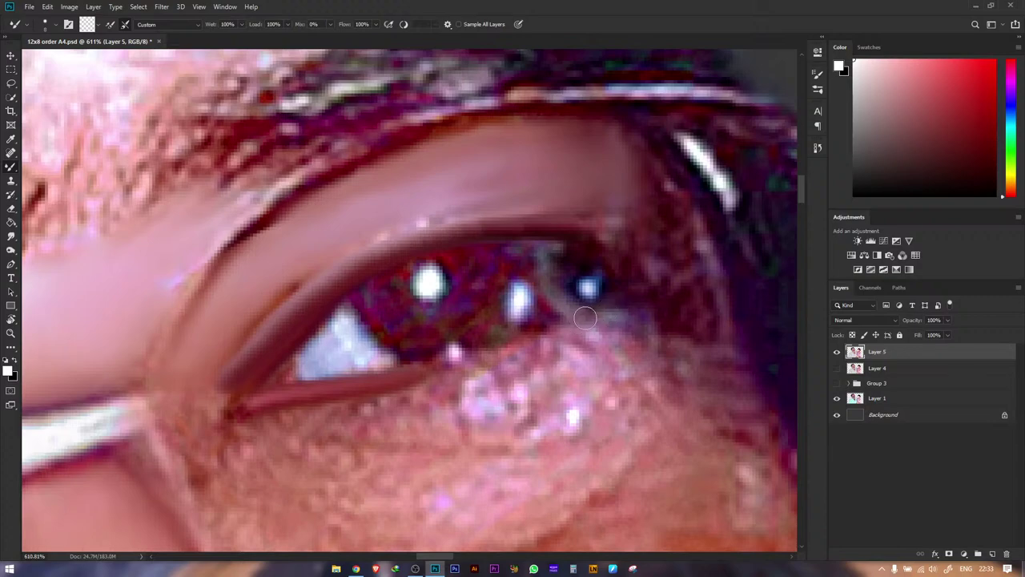
drag(581, 253, 622, 268)
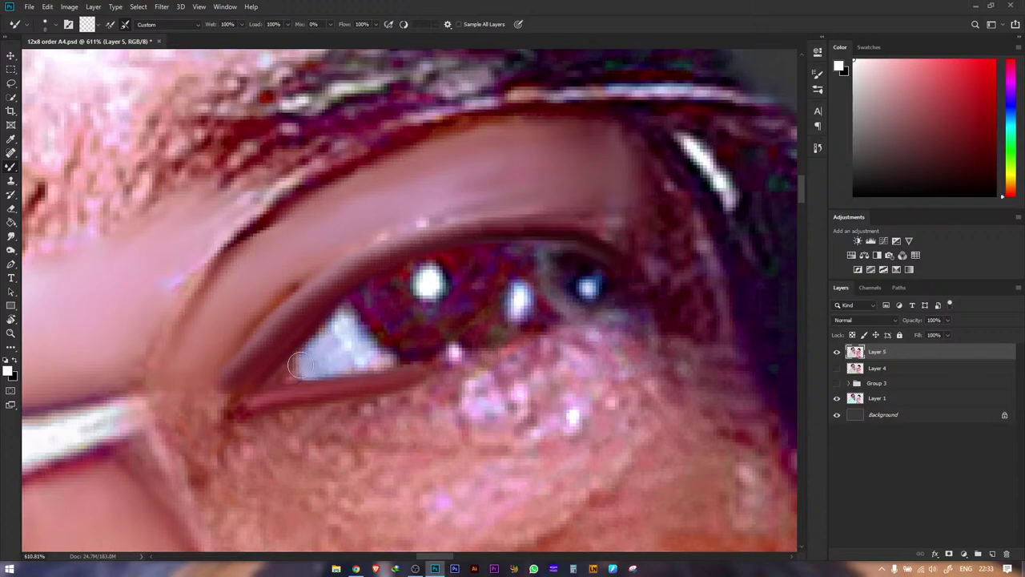
- Blend the bluish eye white beside the iris smooth, and undo the extra stroke over the pink speck on the lower lid
drag(298, 365, 293, 375)
drag(339, 350, 332, 356)
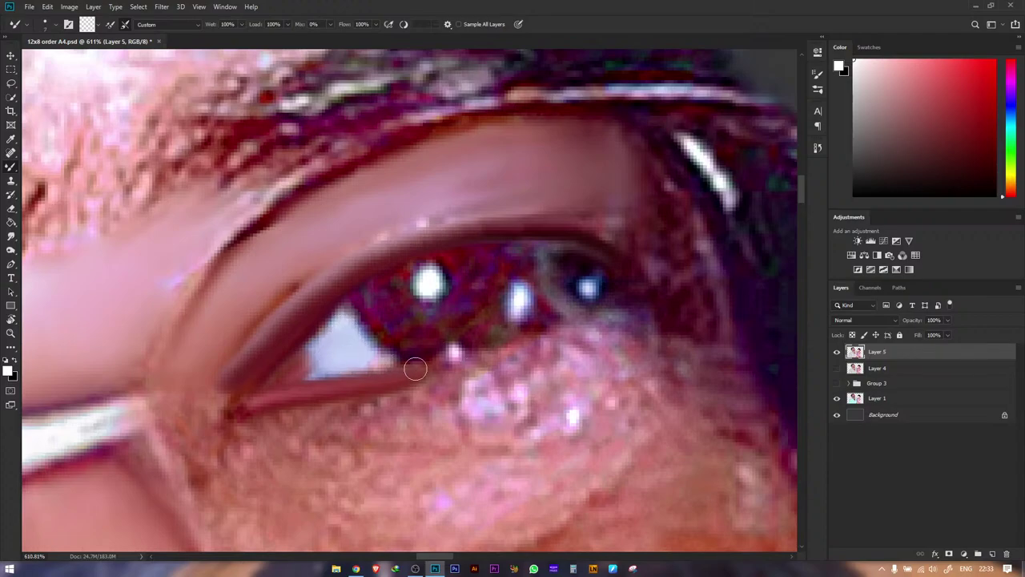
drag(466, 358, 464, 362)
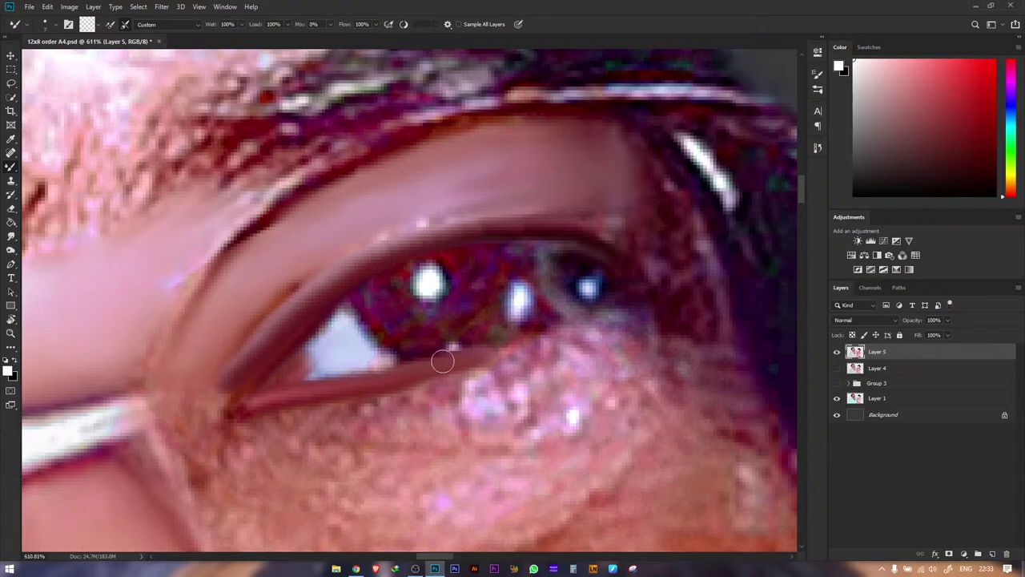
key(ctrl+z)
- Smudge the pink highlight on the bag under this eye with the Smudge tool at brush size 40
key(z)
drag(455, 305, 376, 312)
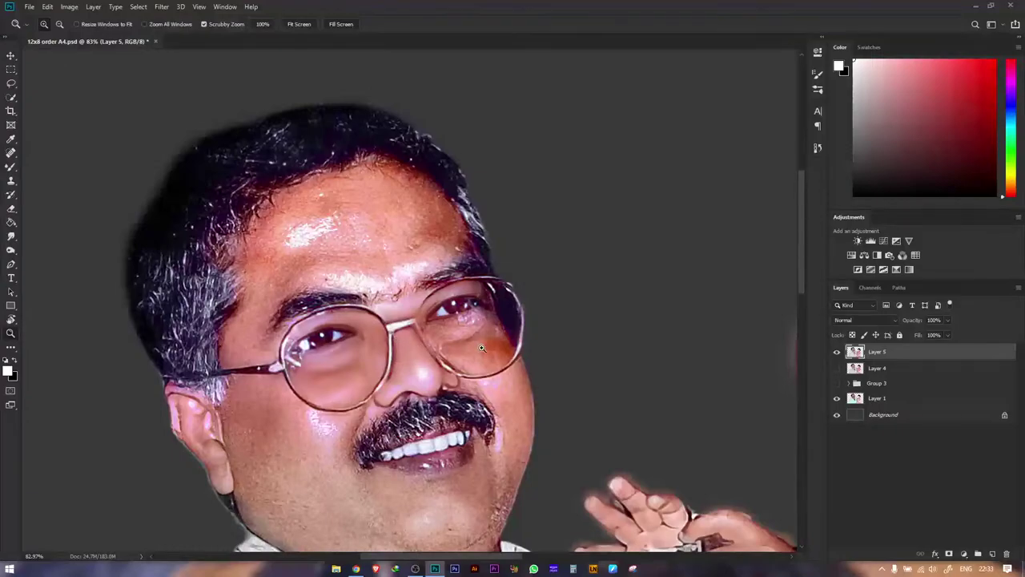
drag(474, 335, 497, 329)
scroll(497, 329, up, 8)
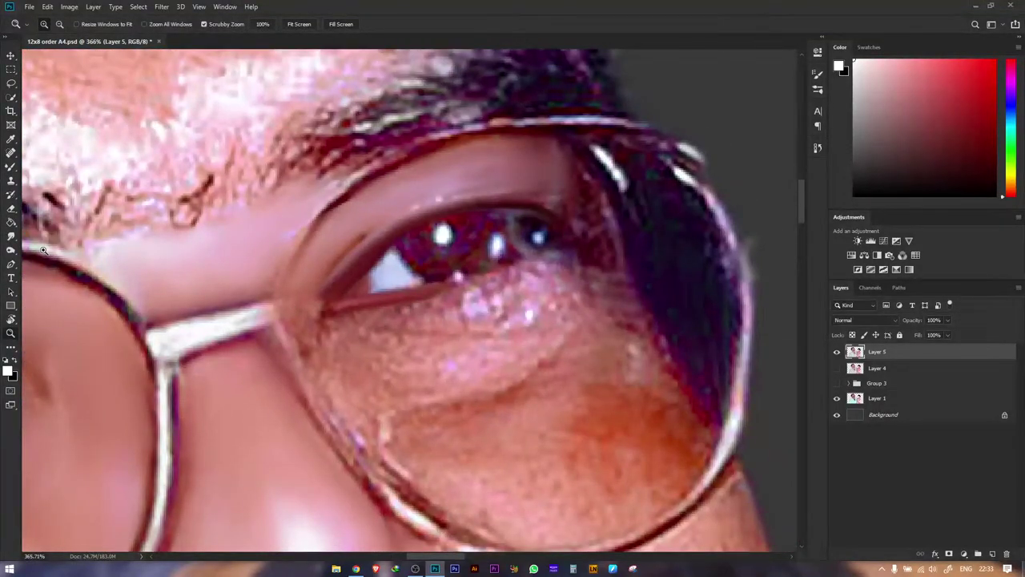
click(11, 236)
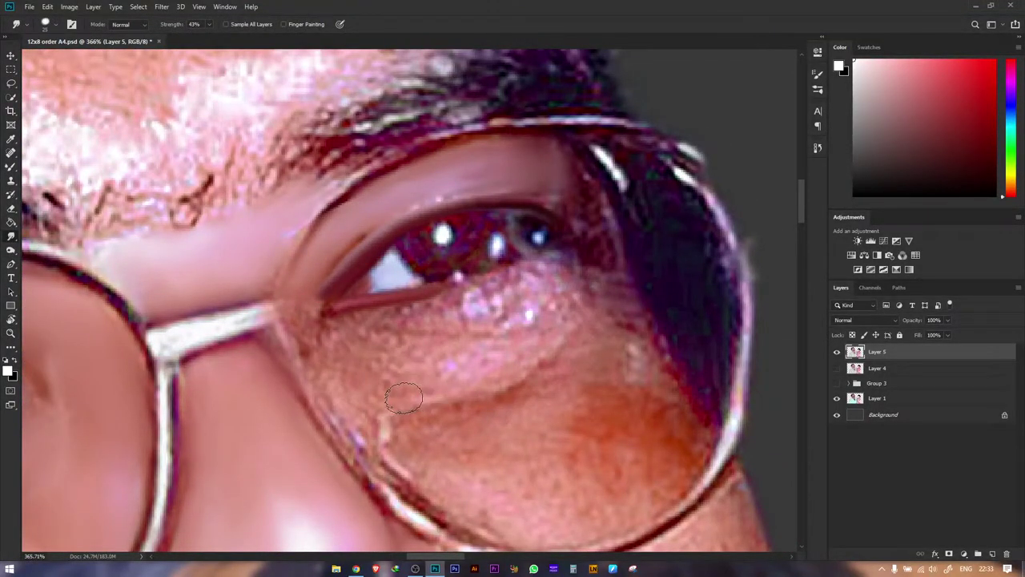
key(bracketright)
key(bracketright)
key(bracketright)
mouse_move(467, 376)
mouse_down()
mouse_move(515, 363)
mouse_move(488, 381)
mouse_up()
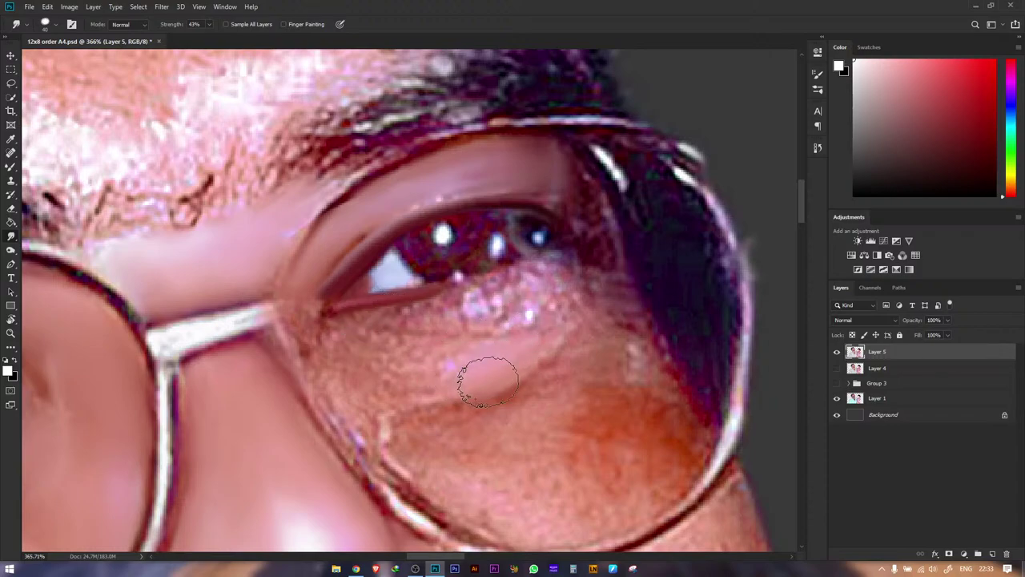
- Smudge the crease below the eye bag and the skin toward the inner corner smooth with a smaller brush
key(bracketleft)
key(bracketleft)
key(bracketleft)
mouse_move(391, 427)
mouse_down()
mouse_move(419, 410)
mouse_move(454, 410)
mouse_up()
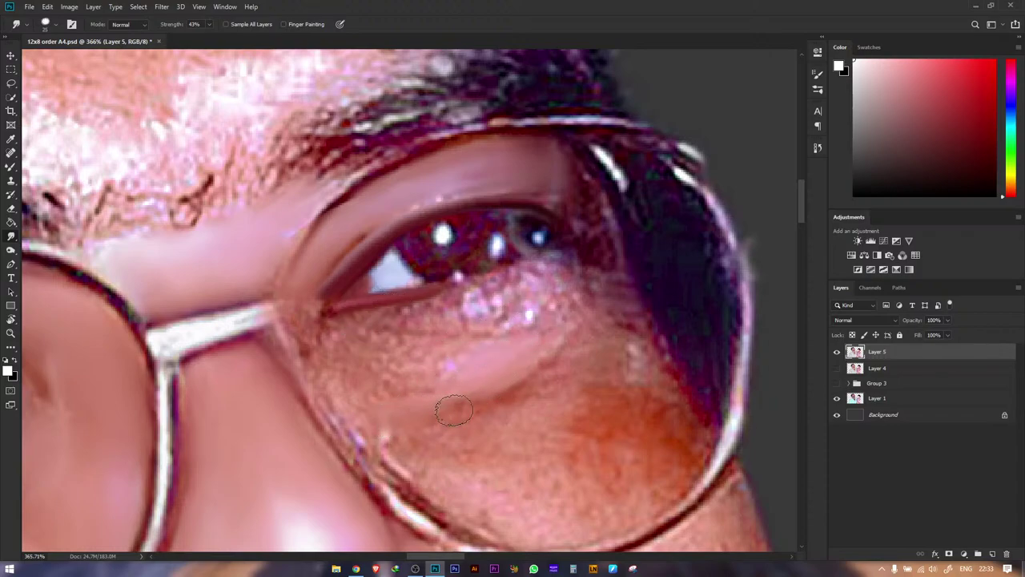
key(bracketright)
mouse_move(390, 374)
mouse_down()
mouse_move(443, 364)
mouse_move(383, 382)
mouse_move(377, 355)
mouse_move(421, 361)
mouse_move(362, 362)
mouse_move(417, 351)
mouse_move(388, 348)
mouse_move(497, 350)
mouse_move(539, 334)
mouse_move(509, 371)
mouse_move(382, 421)
mouse_move(458, 412)
mouse_move(412, 422)
mouse_move(355, 394)
mouse_move(367, 399)
mouse_move(338, 397)
mouse_move(321, 361)
mouse_move(342, 353)
mouse_move(330, 343)
mouse_move(301, 325)
mouse_move(283, 342)
mouse_up()
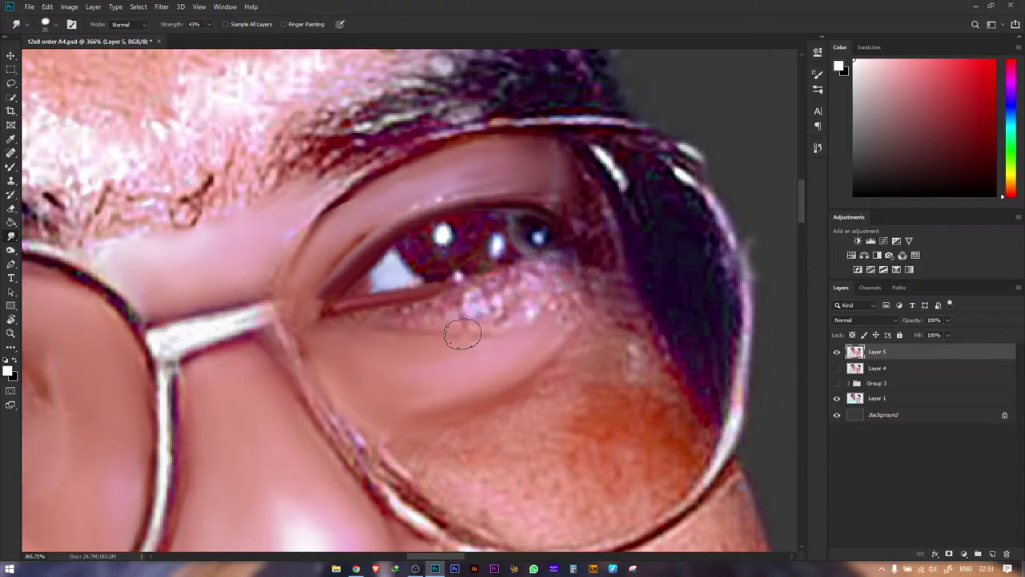
- Smudge away the speckled highlights directly under the lower lid and smooth the shaded skin around the outer eye corner
mouse_move(463, 334)
mouse_down()
mouse_move(521, 321)
mouse_move(466, 337)
mouse_move(398, 334)
mouse_move(516, 334)
mouse_move(558, 311)
mouse_move(436, 340)
mouse_move(412, 359)
mouse_move(433, 338)
mouse_move(349, 332)
mouse_move(473, 299)
mouse_move(481, 315)
mouse_move(504, 304)
mouse_up()
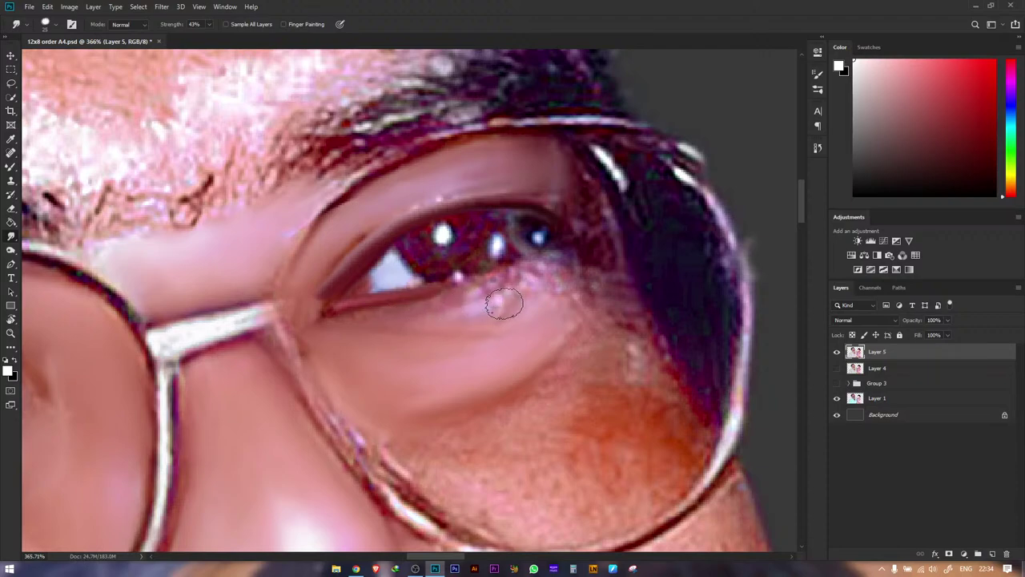
mouse_move(418, 308)
mouse_down()
mouse_move(490, 287)
mouse_move(516, 298)
mouse_up()
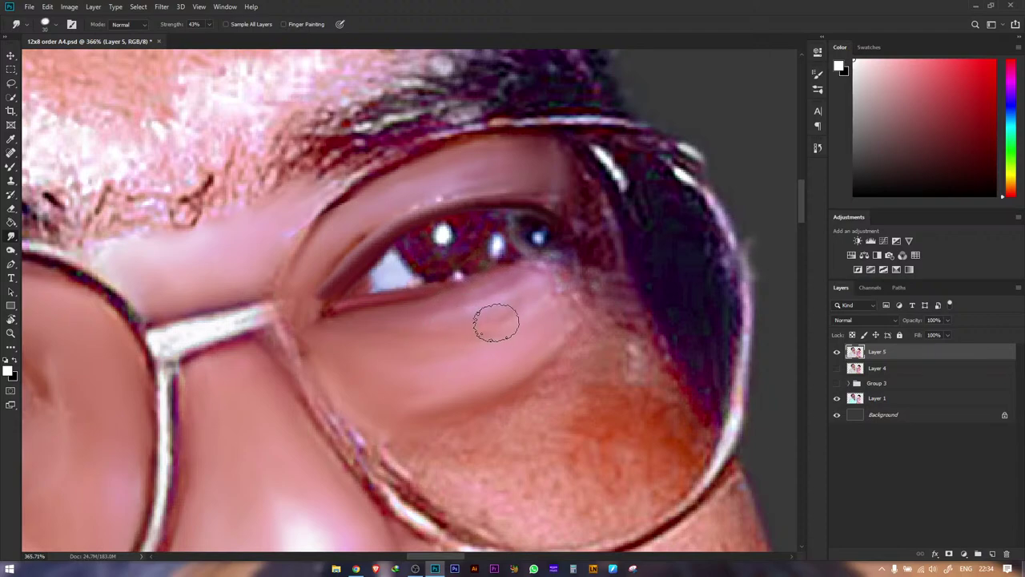
mouse_move(494, 320)
mouse_down()
mouse_move(403, 325)
mouse_move(507, 308)
mouse_move(553, 281)
mouse_move(554, 268)
mouse_move(503, 281)
mouse_move(565, 258)
mouse_up()
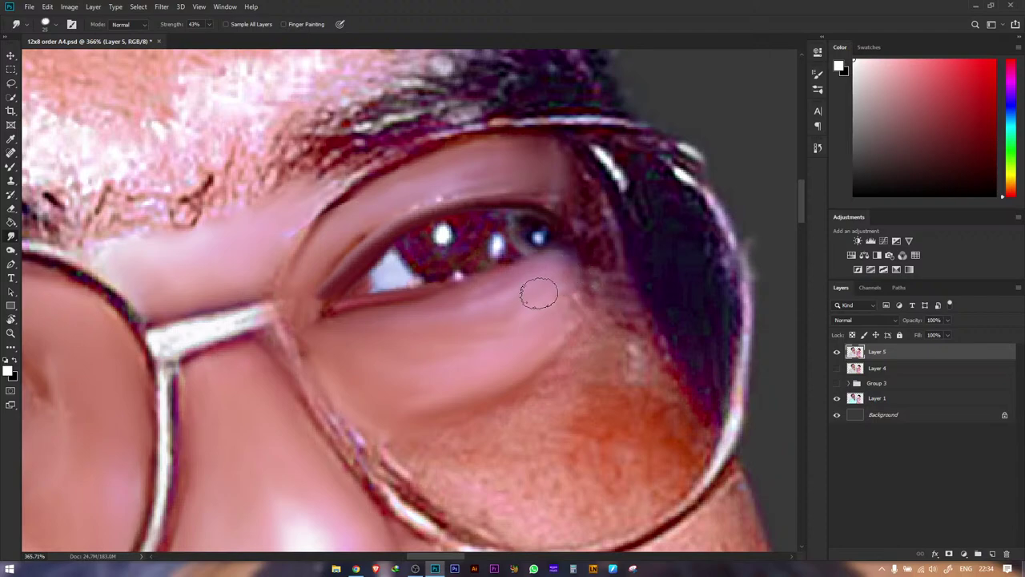
mouse_move(538, 294)
mouse_down()
mouse_move(573, 292)
mouse_move(587, 304)
mouse_move(547, 338)
mouse_up()
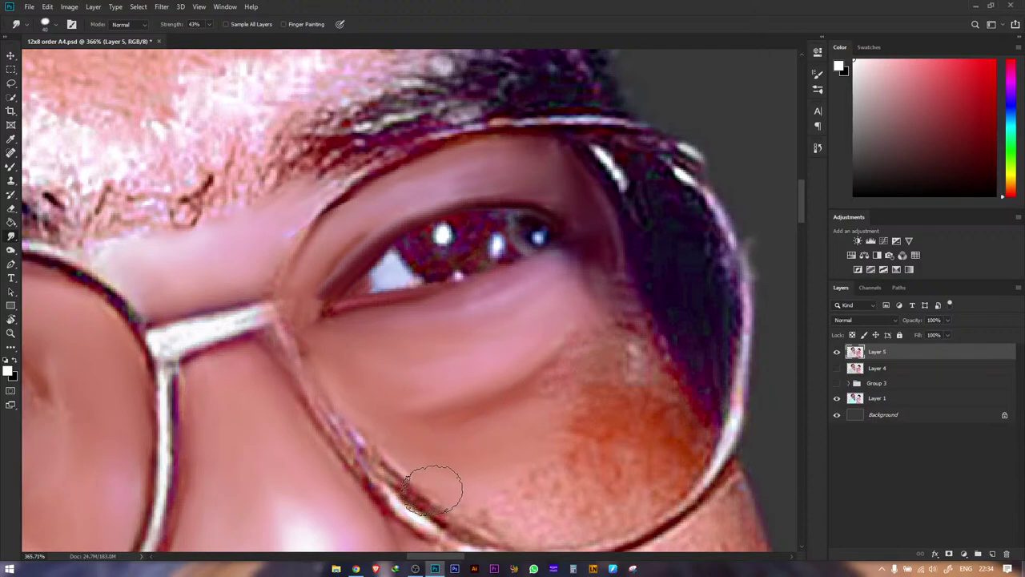
- Smudge the orange-toned cheek skin inside the lens smooth down to the lower rim of the glasses with a larger brush
key(])
mouse_move(428, 398)
mouse_down()
mouse_move(408, 395)
mouse_move(521, 409)
mouse_move(590, 378)
mouse_move(560, 457)
mouse_move(590, 451)
mouse_move(545, 494)
mouse_up()
mouse_move(516, 500)
mouse_down()
mouse_move(604, 494)
mouse_move(625, 482)
mouse_move(635, 446)
mouse_move(625, 433)
mouse_move(561, 458)
mouse_move(610, 428)
mouse_move(595, 448)
mouse_move(554, 435)
mouse_move(607, 408)
mouse_move(632, 410)
mouse_move(639, 404)
mouse_move(628, 388)
mouse_move(653, 459)
mouse_move(608, 451)
mouse_move(580, 421)
mouse_move(518, 441)
mouse_move(604, 396)
mouse_move(586, 388)
mouse_move(544, 398)
mouse_move(607, 361)
mouse_move(597, 353)
mouse_move(619, 341)
mouse_move(660, 396)
mouse_move(625, 389)
mouse_move(653, 408)
mouse_up()
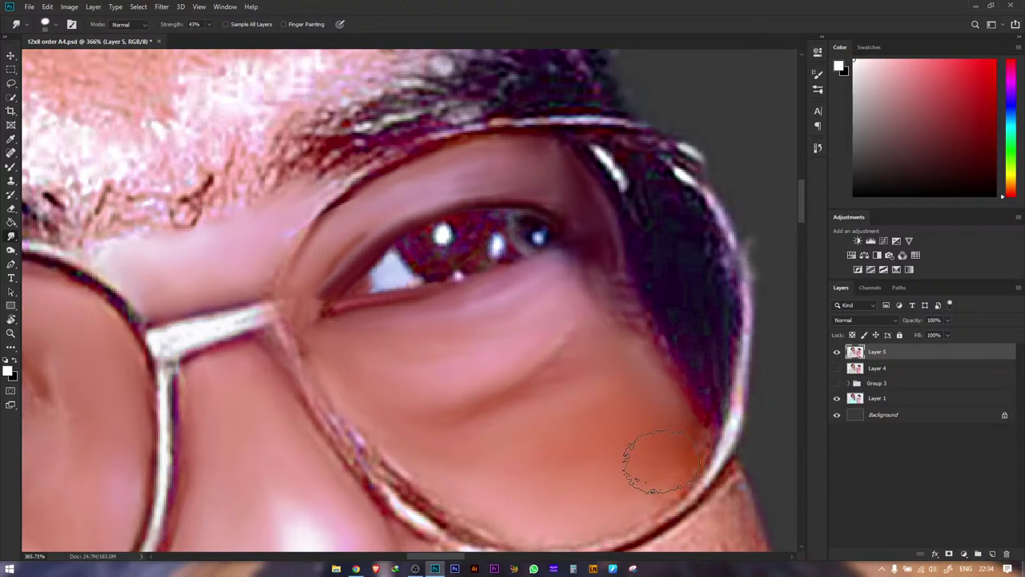
mouse_move(662, 460)
mouse_down()
mouse_move(571, 502)
mouse_move(475, 483)
mouse_move(549, 451)
mouse_up()
scroll(568, 444, down, 3)
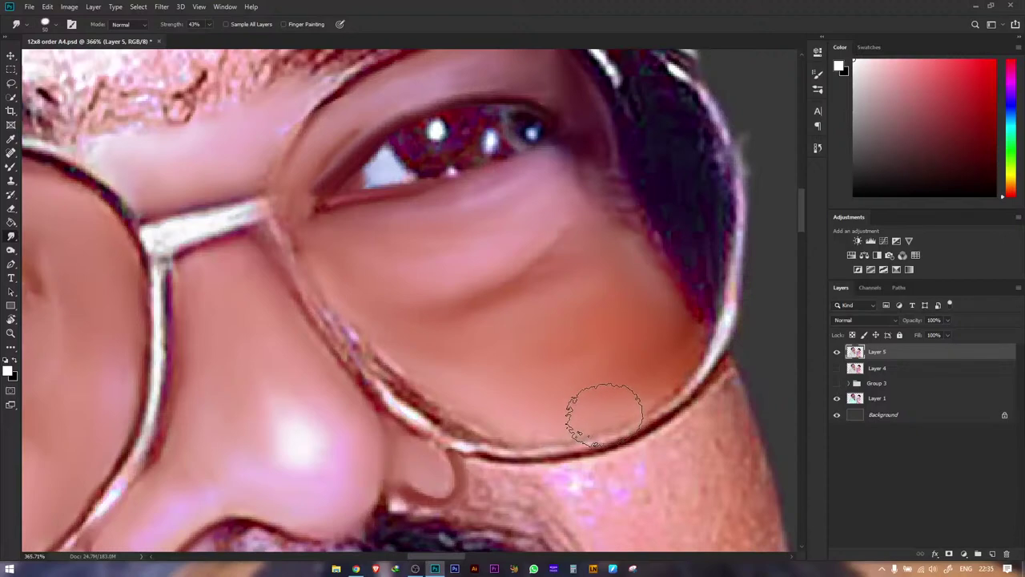
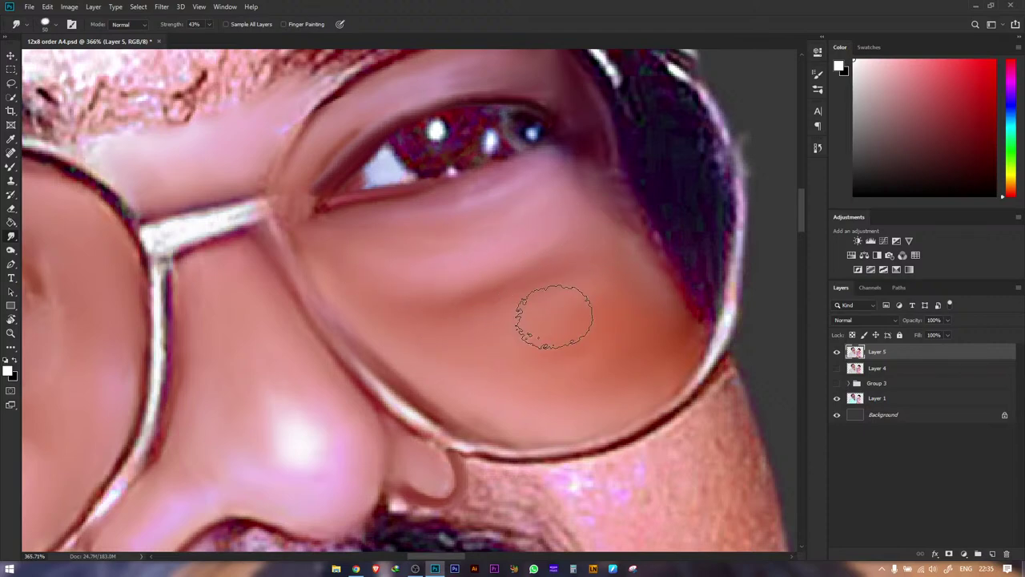
key(z)
mouse_move(541, 331)
mouse_down()
mouse_move(468, 328)
mouse_move(456, 372)
mouse_up()
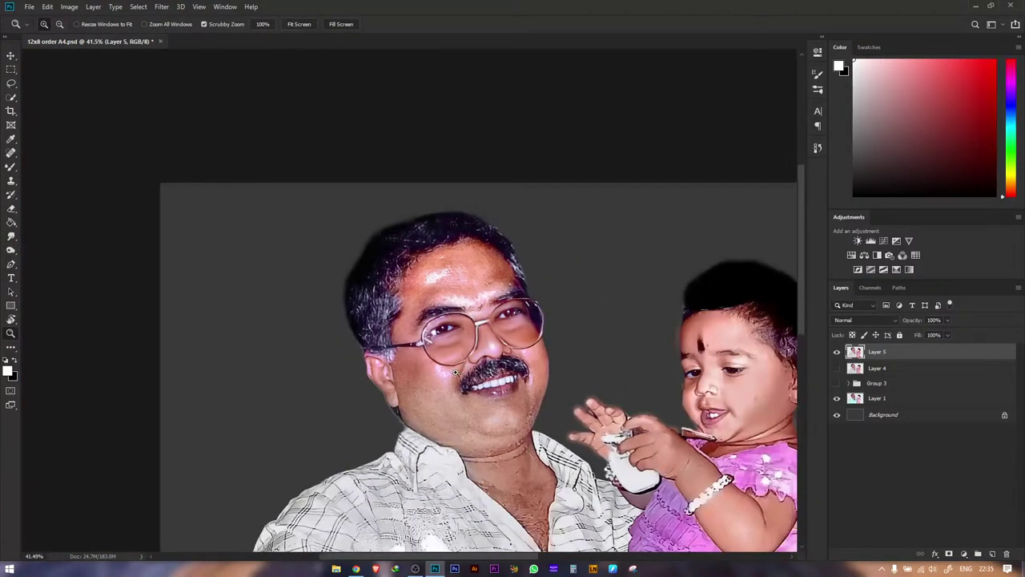
key(r)
drag(409, 349, 474, 381)
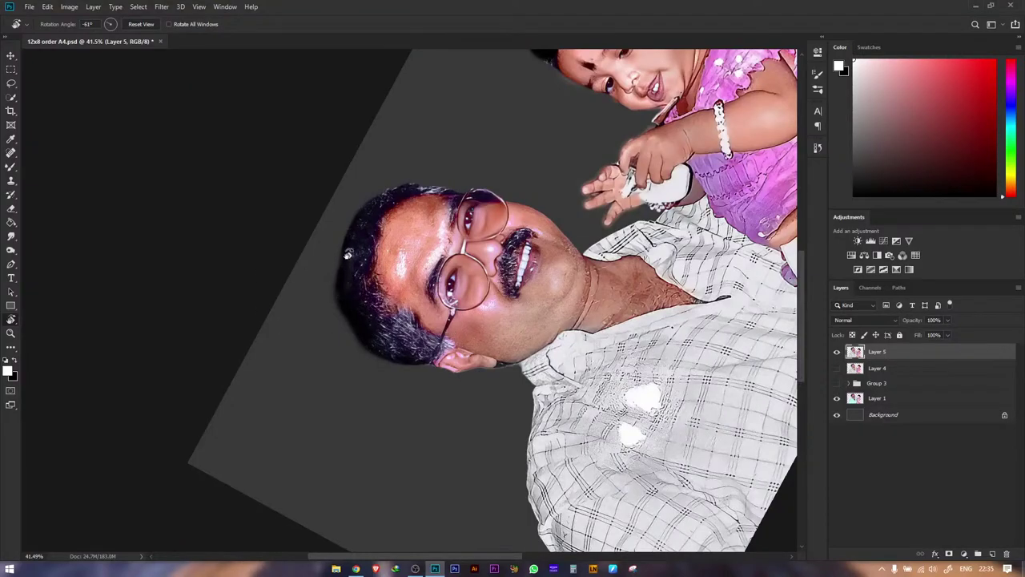
key(Escape)
- Smudge the shiny, textured cheek highlight below the other lens, beside the mustache, into smooth skin
key(z)
drag(451, 366, 553, 366)
drag(253, 309, 217, 237)
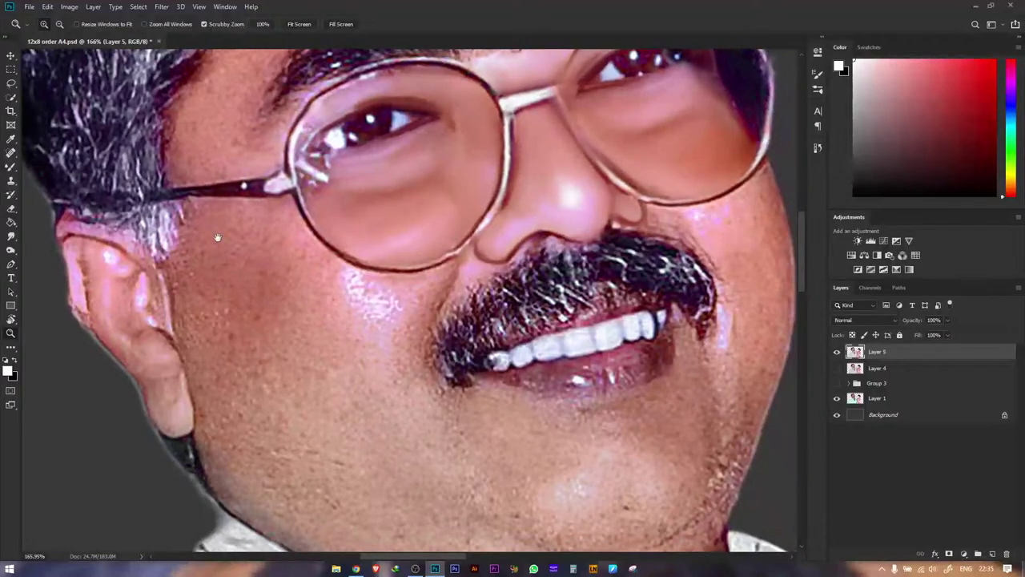
click(12, 237)
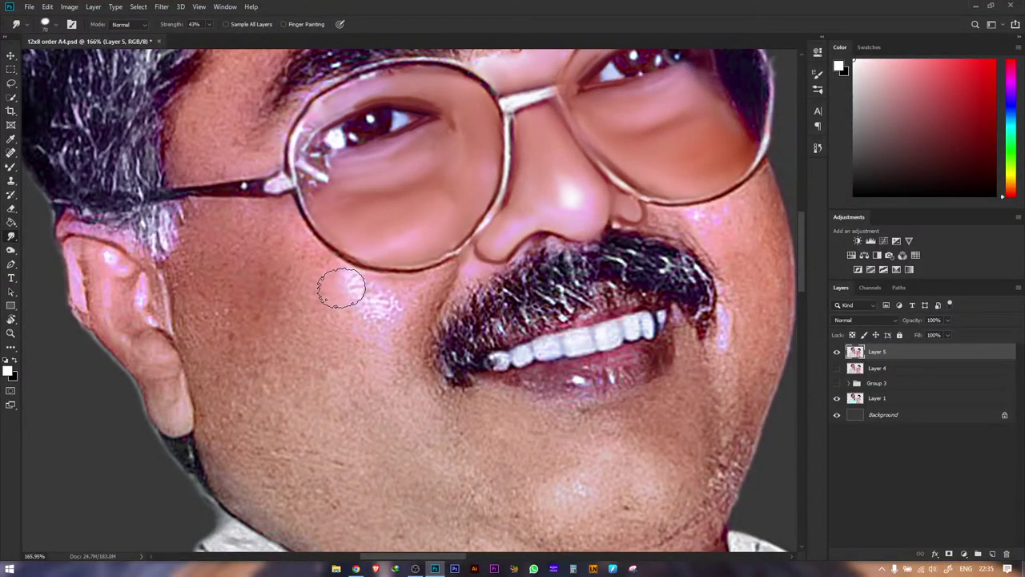
mouse_move(385, 358)
mouse_down()
mouse_move(398, 309)
mouse_move(379, 306)
mouse_move(397, 302)
mouse_up()
mouse_move(396, 347)
mouse_down()
mouse_move(403, 303)
mouse_move(350, 290)
mouse_move(367, 299)
mouse_move(345, 300)
mouse_move(365, 355)
mouse_up()
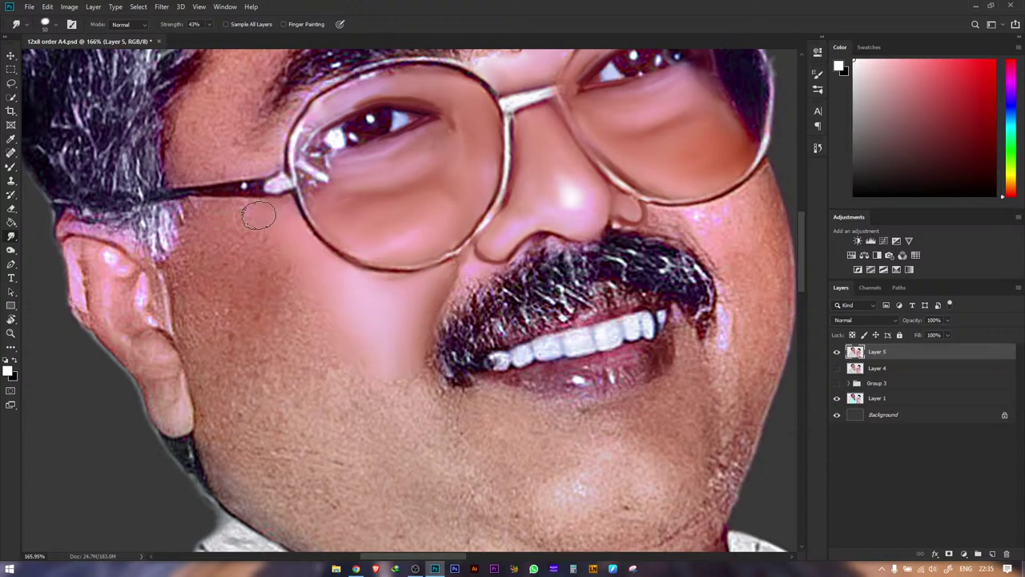
- Smudge the reddish, textured cheek between the ear and the mustache smooth with a larger brush
drag(365, 260, 386, 273)
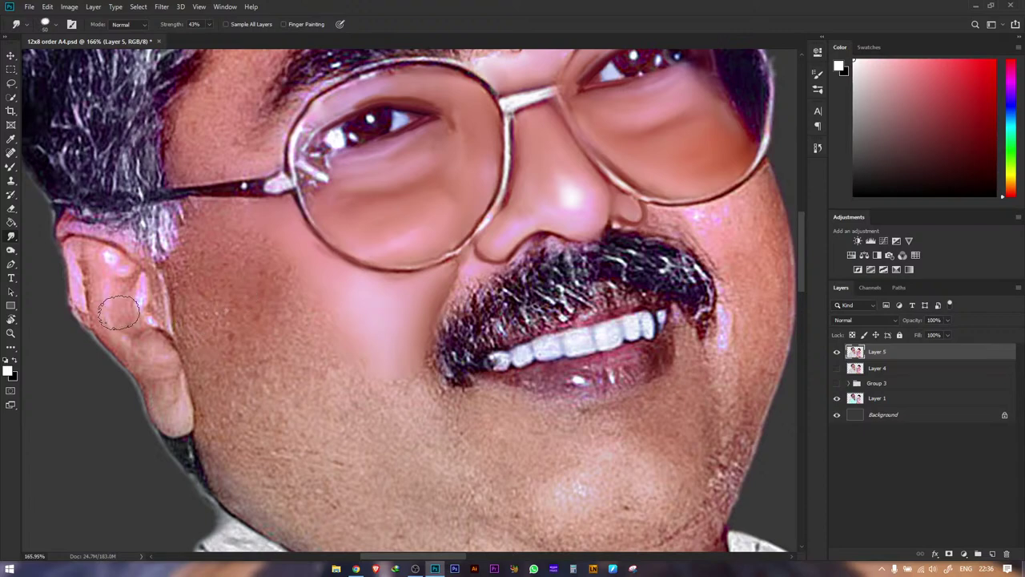
key(])
mouse_move(210, 283)
mouse_down()
mouse_move(230, 258)
mouse_move(209, 255)
mouse_move(245, 267)
mouse_move(247, 250)
mouse_move(209, 247)
mouse_move(210, 287)
mouse_move(266, 298)
mouse_move(278, 283)
mouse_move(269, 284)
mouse_move(270, 319)
mouse_move(237, 320)
mouse_move(209, 303)
mouse_move(197, 265)
mouse_move(253, 235)
mouse_move(301, 316)
mouse_move(230, 359)
mouse_move(198, 262)
mouse_move(234, 397)
mouse_move(316, 351)
mouse_move(315, 331)
mouse_move(288, 352)
mouse_move(262, 414)
mouse_move(276, 416)
mouse_move(263, 443)
mouse_move(214, 436)
mouse_move(216, 425)
mouse_move(257, 422)
mouse_move(235, 410)
mouse_move(211, 340)
mouse_move(207, 254)
mouse_move(227, 230)
mouse_move(313, 295)
mouse_move(316, 321)
mouse_move(291, 323)
mouse_move(262, 295)
mouse_move(264, 282)
mouse_move(261, 350)
mouse_move(279, 412)
mouse_move(265, 421)
mouse_move(251, 400)
mouse_move(272, 437)
mouse_move(297, 393)
mouse_move(328, 373)
mouse_move(361, 402)
mouse_move(379, 393)
mouse_move(412, 344)
mouse_up()
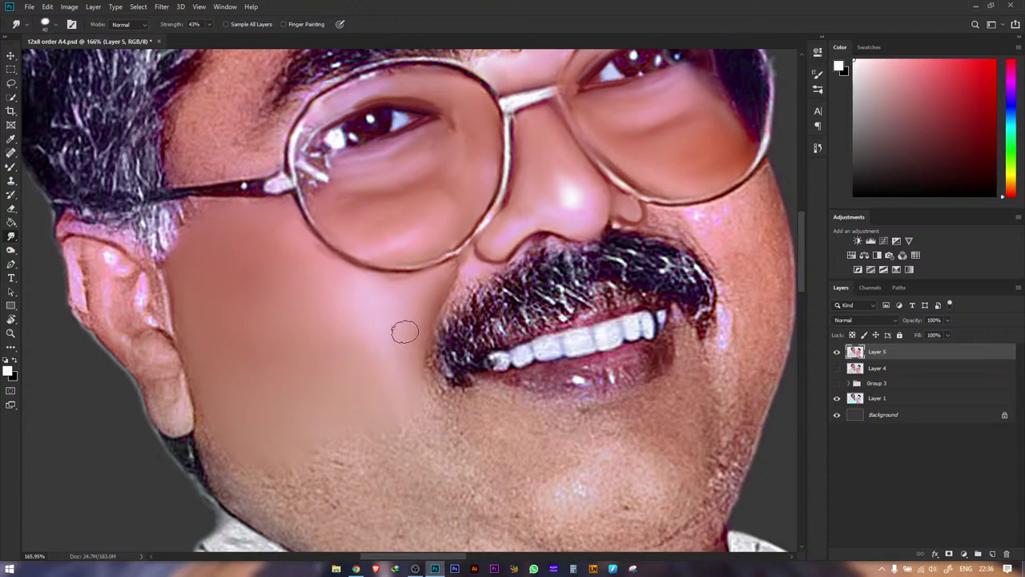
- Paint the smile fold beside the mustache with the Mixer Brush and undo the last stroke
key(b)
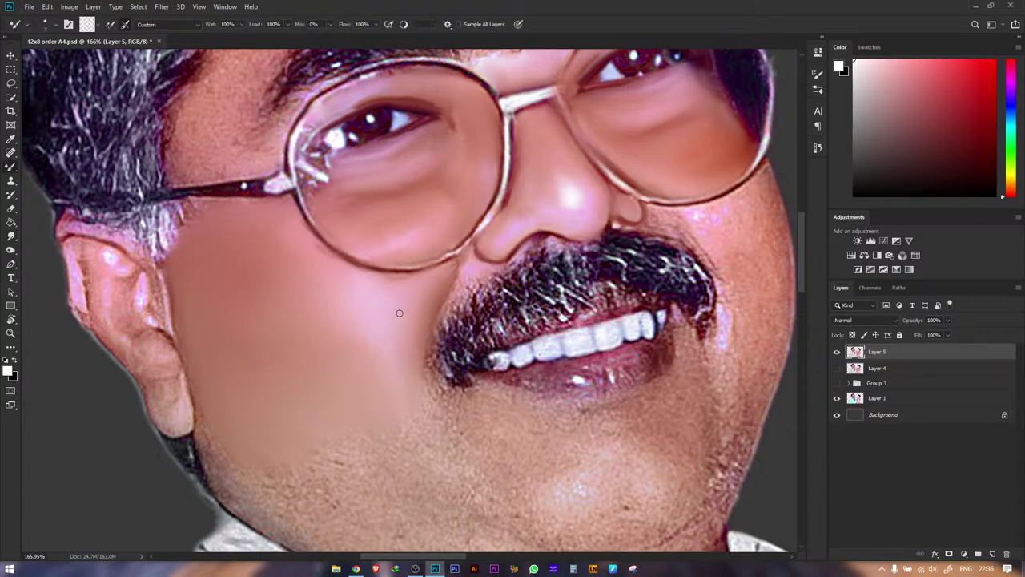
drag(434, 314, 413, 373)
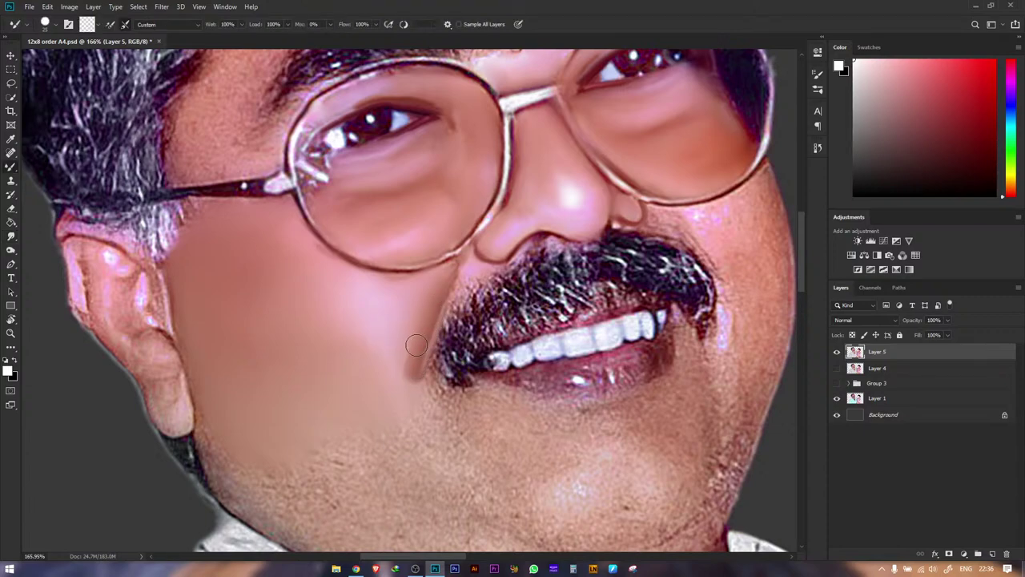
key(ctrl+z)
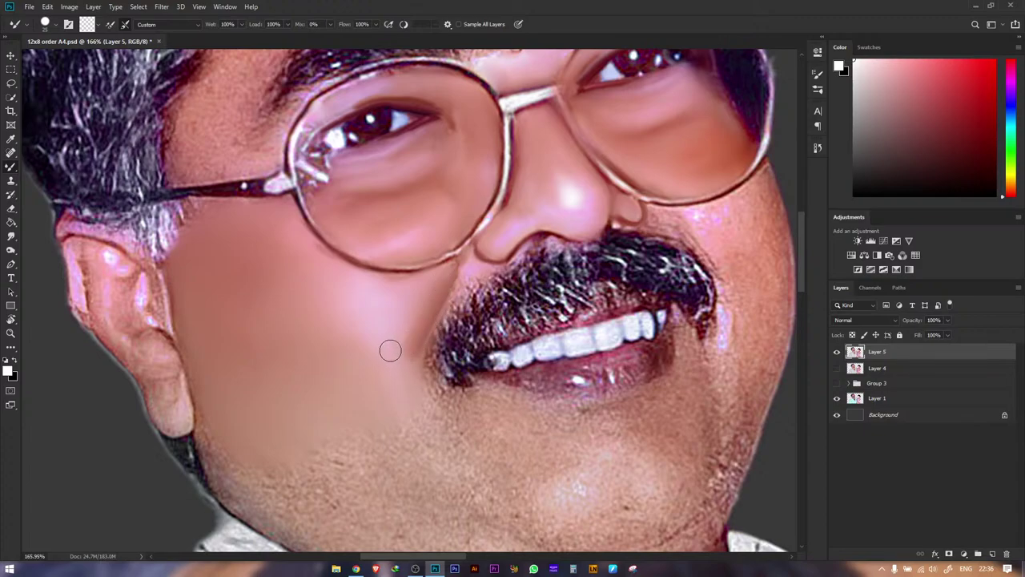
- Smudge the speckled skin between the nostril, the smile fold and the upper mustache edge smooth
key(z)
drag(413, 296, 305, 295)
scroll(449, 321, up, 5)
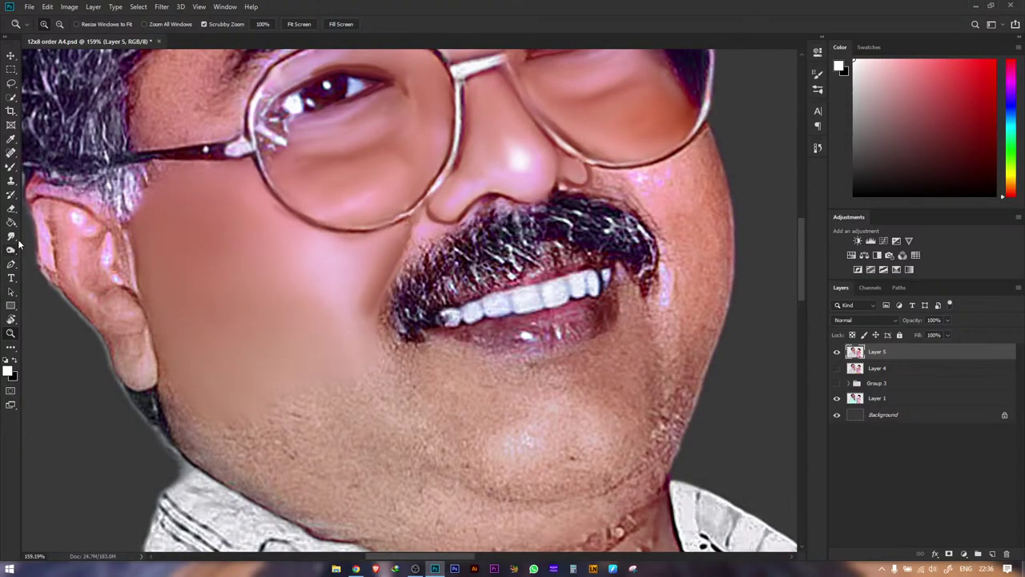
key(b)
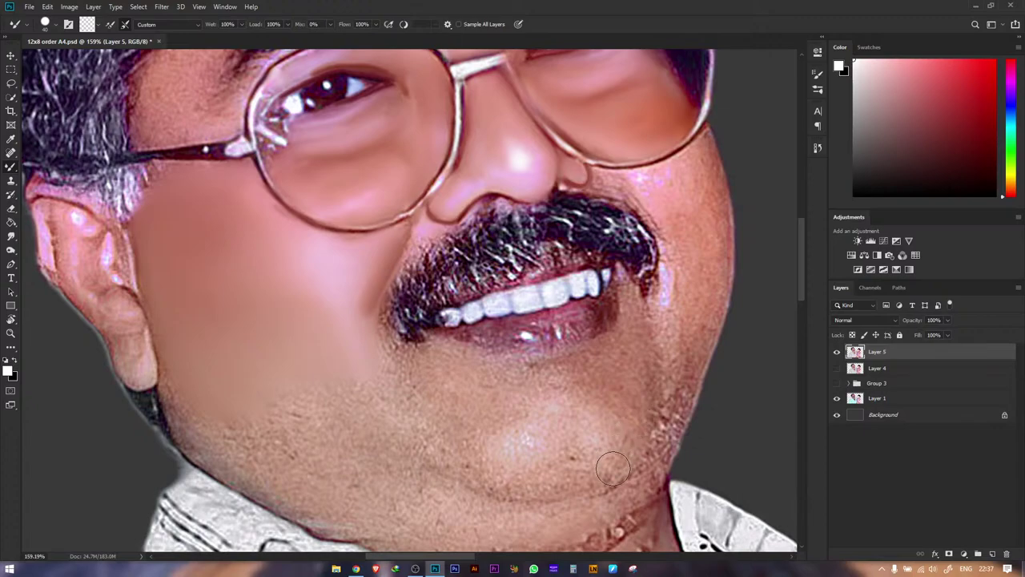
key(z)
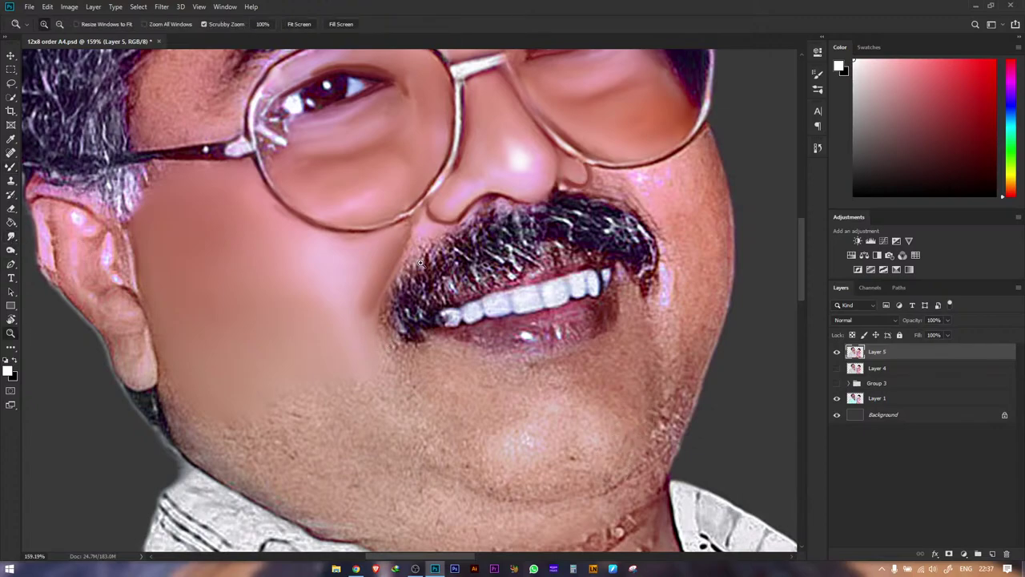
drag(432, 238, 533, 238)
drag(348, 270, 343, 270)
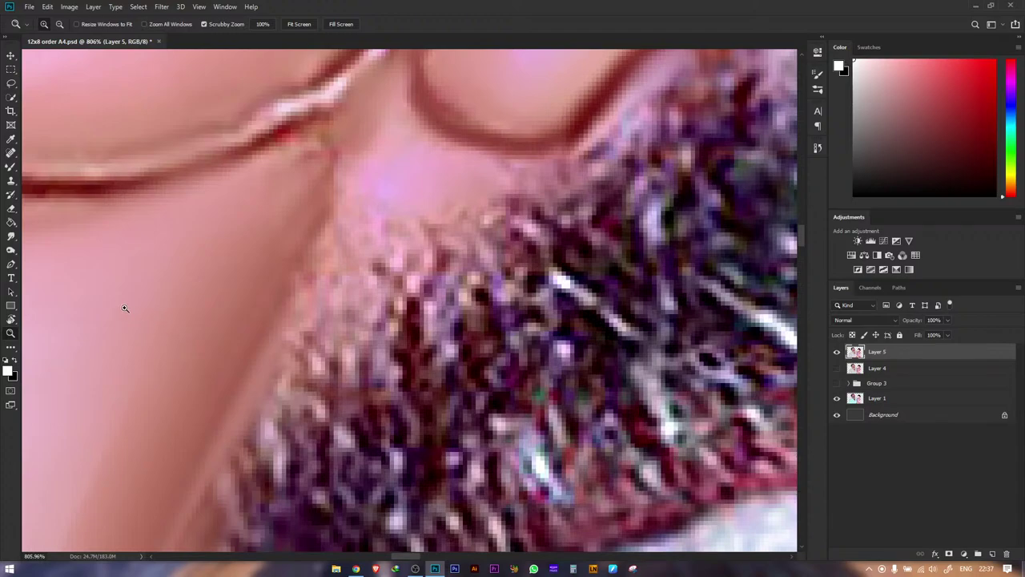
click(10, 240)
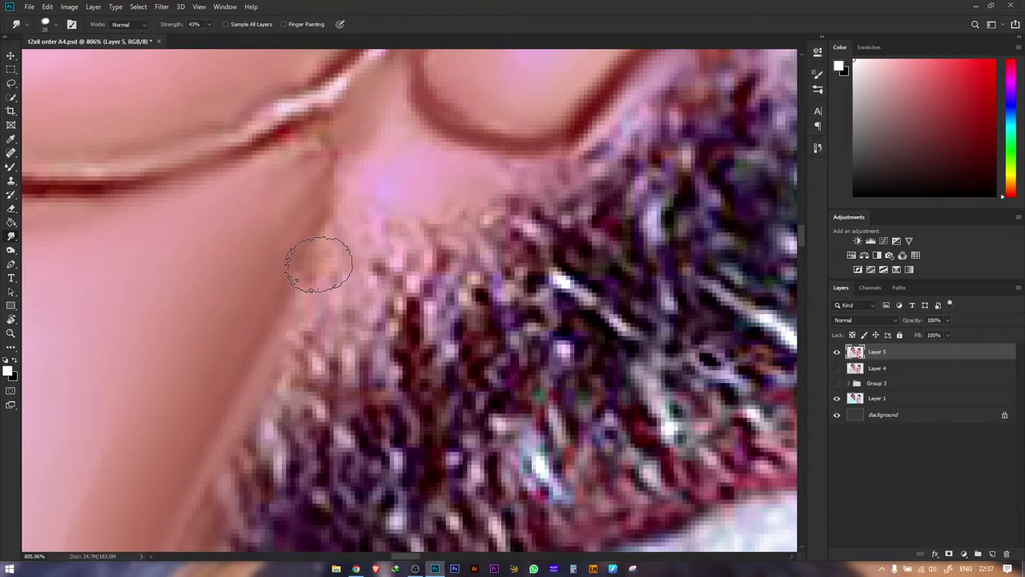
mouse_move(313, 274)
mouse_down()
mouse_move(378, 217)
mouse_move(318, 277)
mouse_move(474, 199)
mouse_move(466, 187)
mouse_move(399, 203)
mouse_move(305, 255)
mouse_move(367, 187)
mouse_up()
key(space)
mouse_move(313, 272)
mouse_down()
mouse_move(357, 137)
mouse_move(316, 235)
mouse_move(291, 245)
mouse_up()
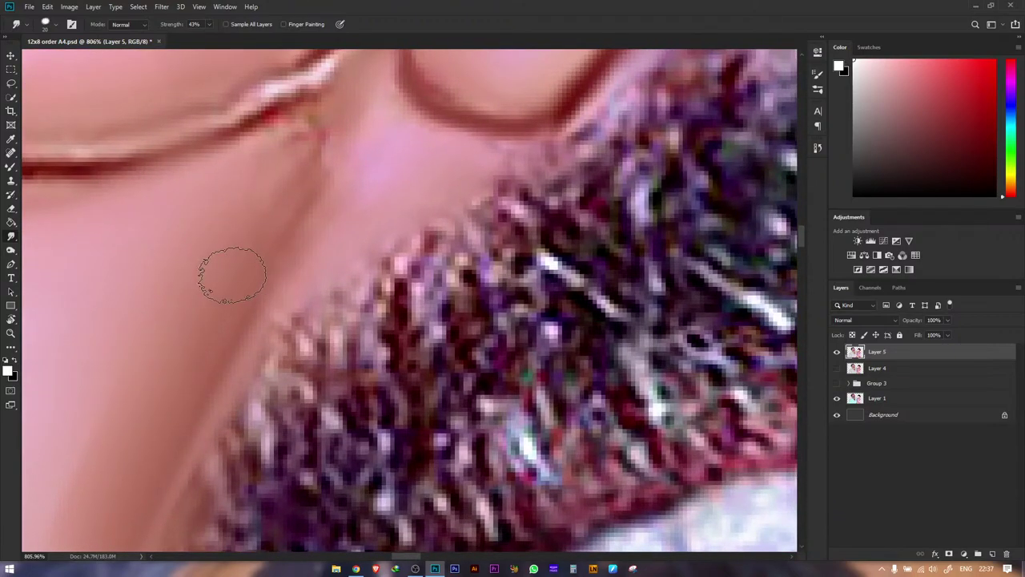
- Blend the upper end of the smile fold below the glasses rim with a smaller Mixer Brush, undoing the last stroke
key(b)
key([)
key(bracketleft)
key(bracketleft)
key(bracketleft)
key(bracketleft)
key(bracketleft)
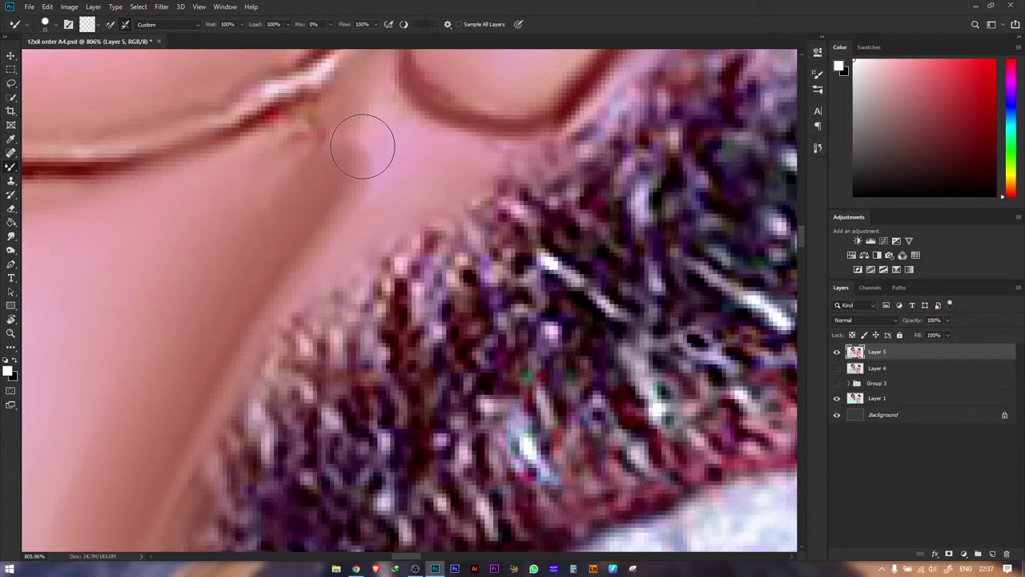
mouse_move(343, 105)
mouse_down()
mouse_move(284, 181)
mouse_move(328, 133)
mouse_up()
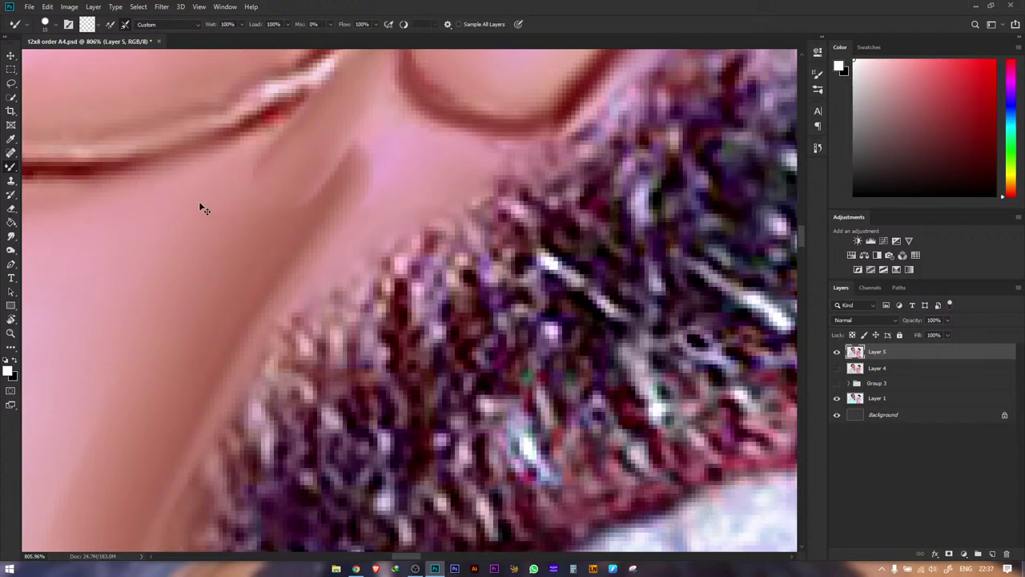
key(ctrl+z)
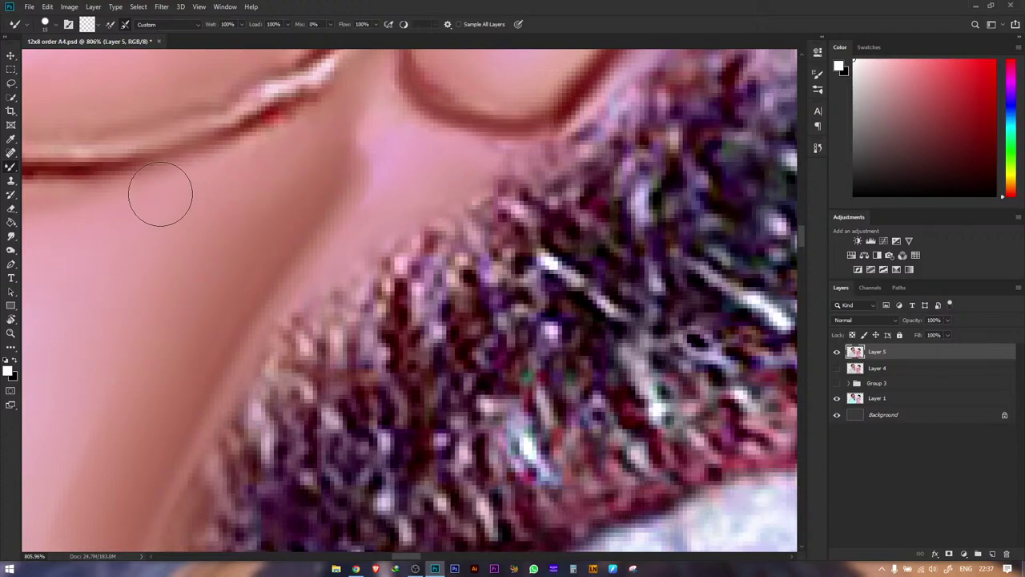
- Smudge the stubbled jaw skin next to the earlobe smooth
key(z)
drag(277, 200, 230, 231)
scroll(303, 263, up, 3)
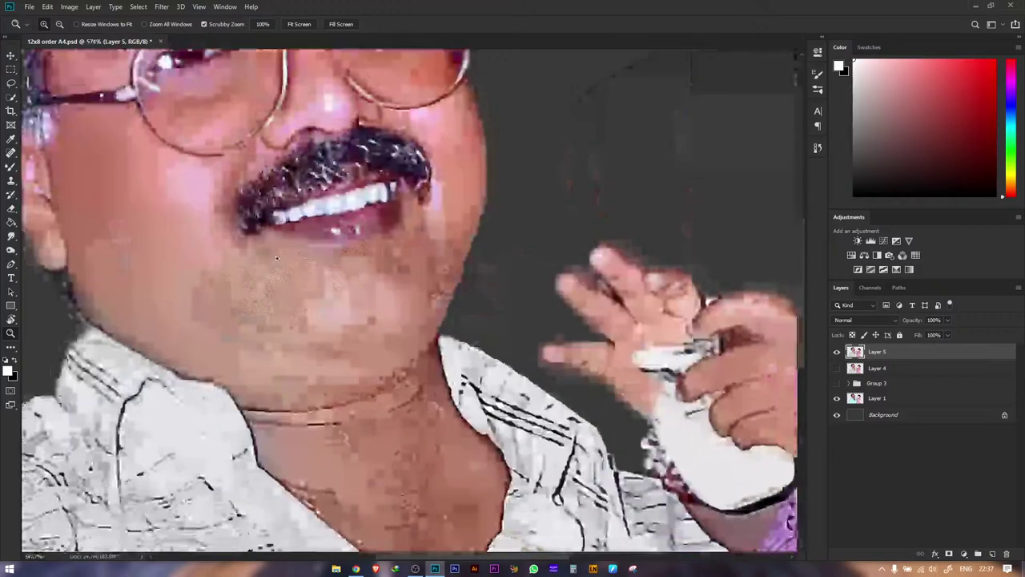
key(r)
drag(291, 277, 295, 336)
key(z)
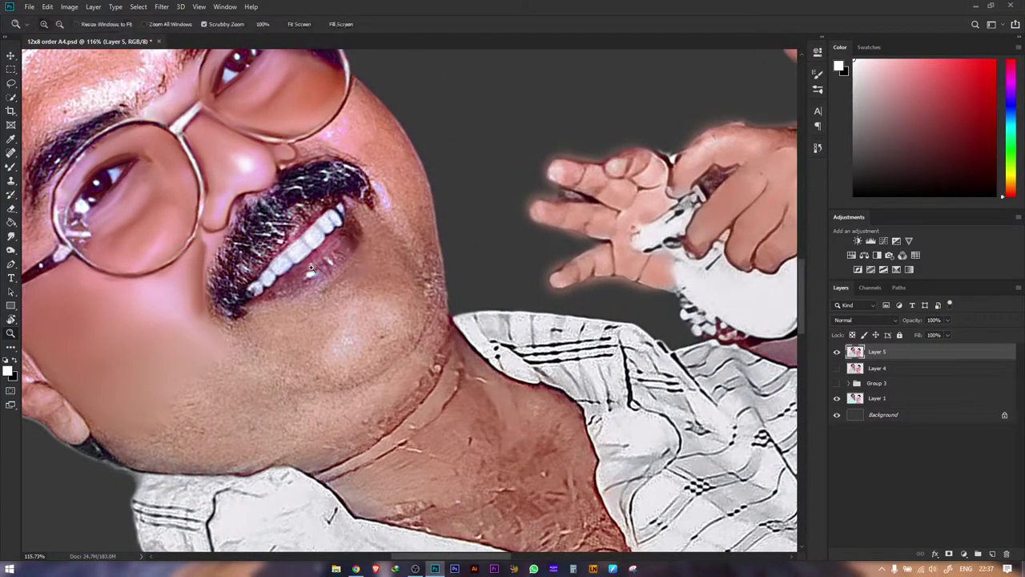
drag(227, 375, 331, 249)
drag(270, 311, 316, 312)
click(11, 237)
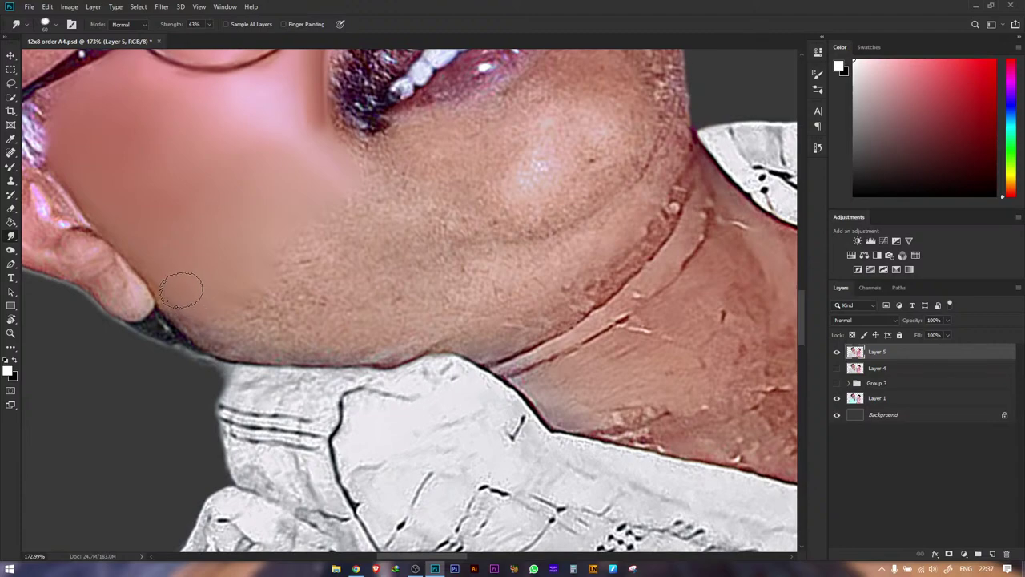
drag(244, 303, 229, 321)
- Smudge the lower cheek and jaw smooth along the shirt collar and neck crease, starting with a larger brush
key(bracketright)
key(bracketright)
key(bracketright)
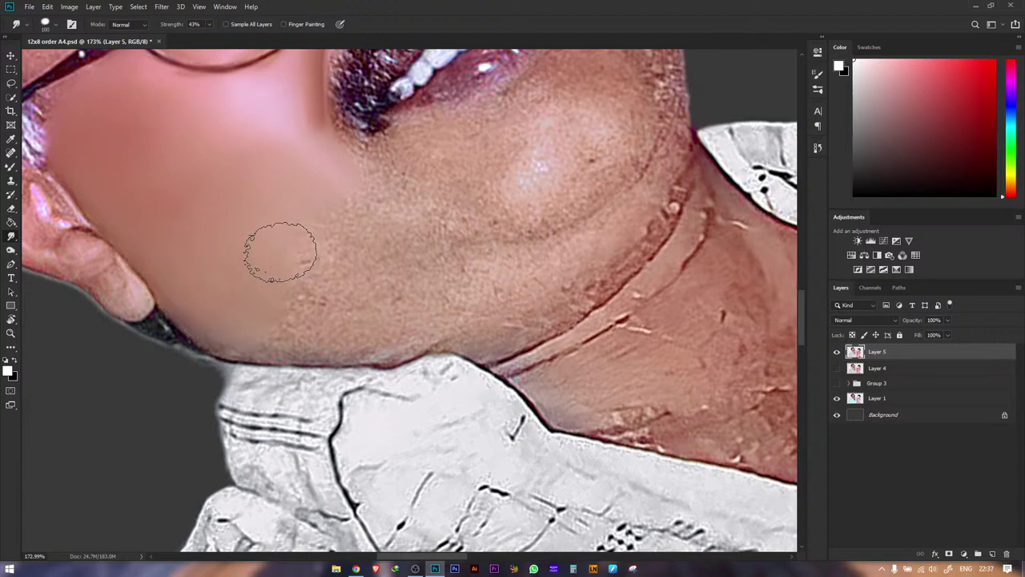
mouse_move(298, 223)
mouse_down()
mouse_move(319, 254)
mouse_move(286, 284)
mouse_move(306, 324)
mouse_move(236, 311)
mouse_move(331, 327)
mouse_move(377, 331)
mouse_up()
mouse_move(397, 332)
mouse_down()
mouse_move(356, 337)
mouse_move(424, 322)
mouse_move(436, 307)
mouse_move(366, 291)
mouse_move(369, 257)
mouse_move(428, 279)
mouse_move(396, 279)
mouse_move(386, 238)
mouse_move(396, 245)
mouse_move(358, 207)
mouse_move(438, 262)
mouse_move(396, 272)
mouse_move(414, 266)
mouse_move(421, 315)
mouse_move(450, 297)
mouse_move(375, 340)
mouse_move(365, 329)
mouse_move(420, 338)
mouse_move(436, 322)
mouse_move(414, 318)
mouse_move(544, 237)
mouse_up()
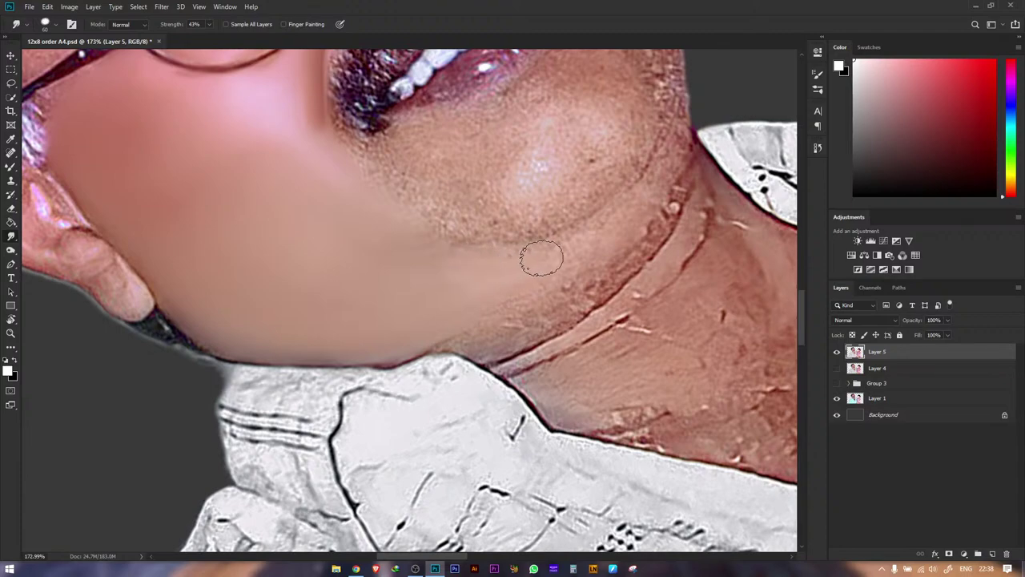
mouse_move(509, 312)
mouse_down()
mouse_move(536, 313)
mouse_move(481, 343)
mouse_up()
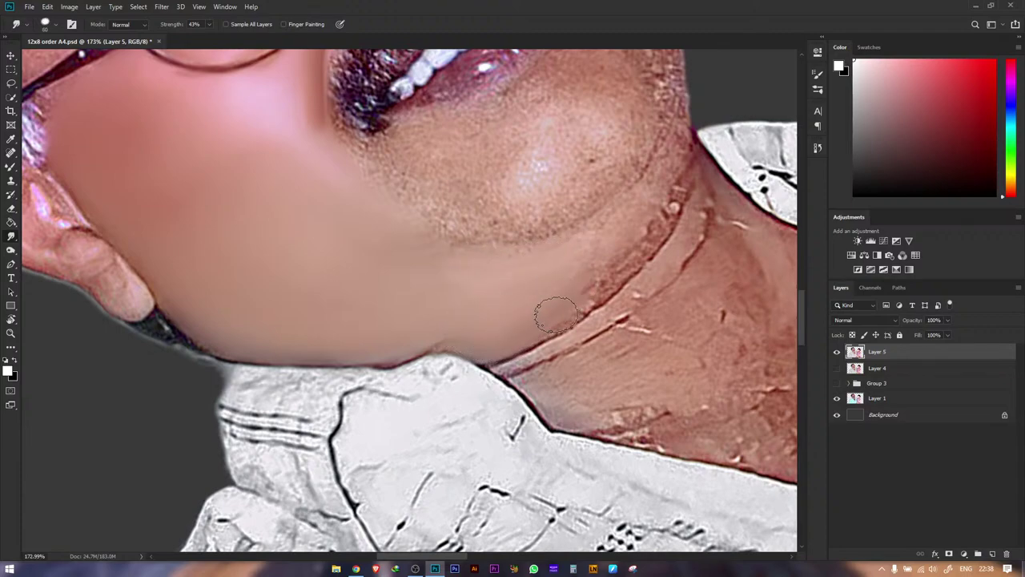
mouse_move(579, 298)
mouse_down()
mouse_move(584, 275)
mouse_move(616, 254)
mouse_up()
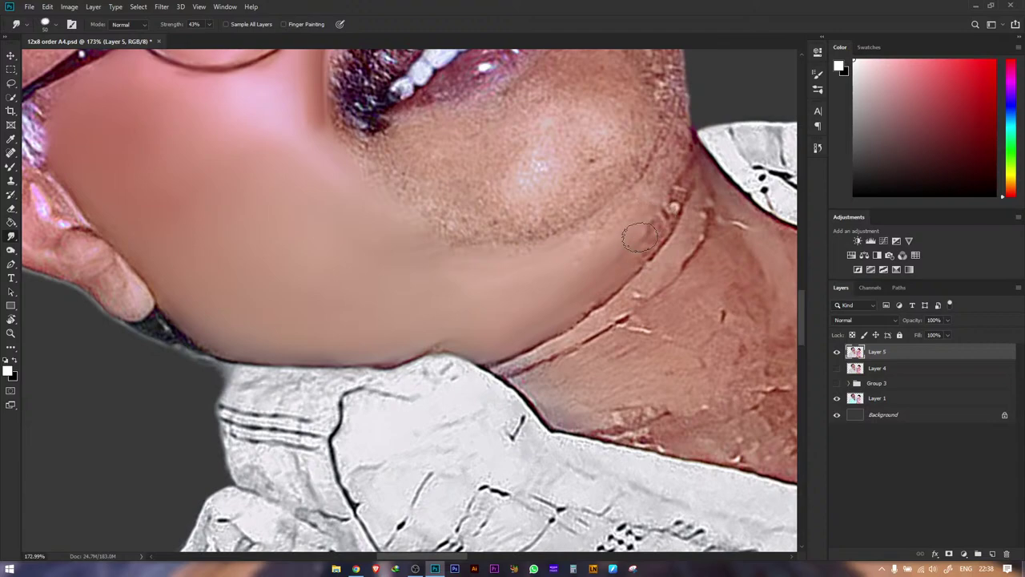
- Blend the jaw skin at the far end of the neck crease with the Mixer Brush, setting its hardness to 47%
key(b)
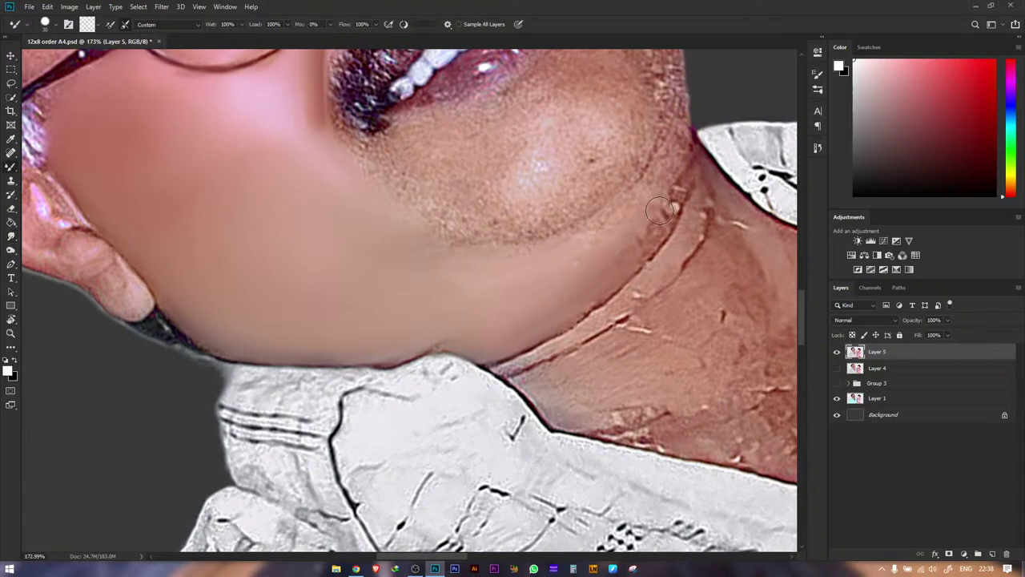
drag(631, 249, 645, 227)
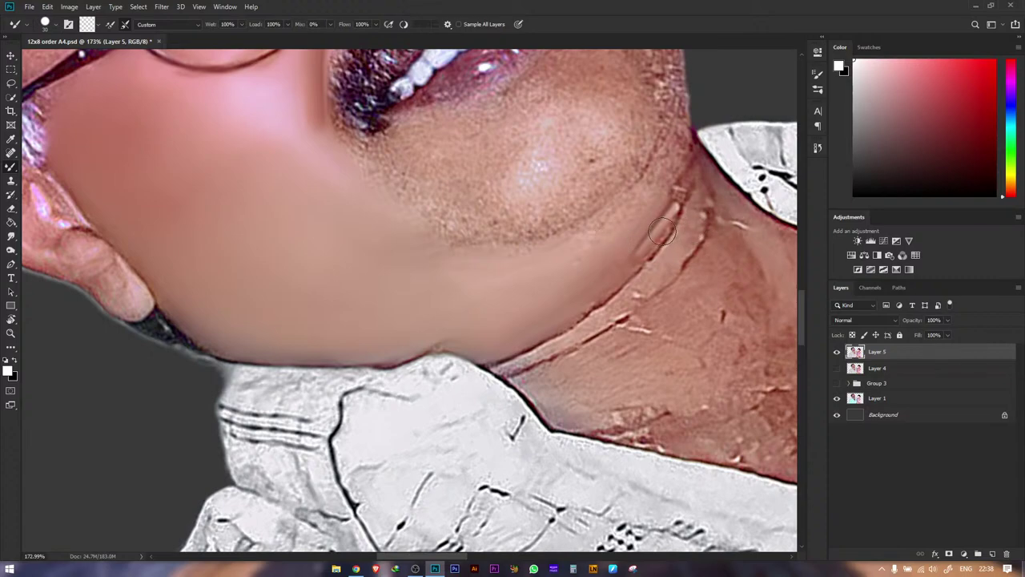
key(F5)
drag(757, 230, 745, 230)
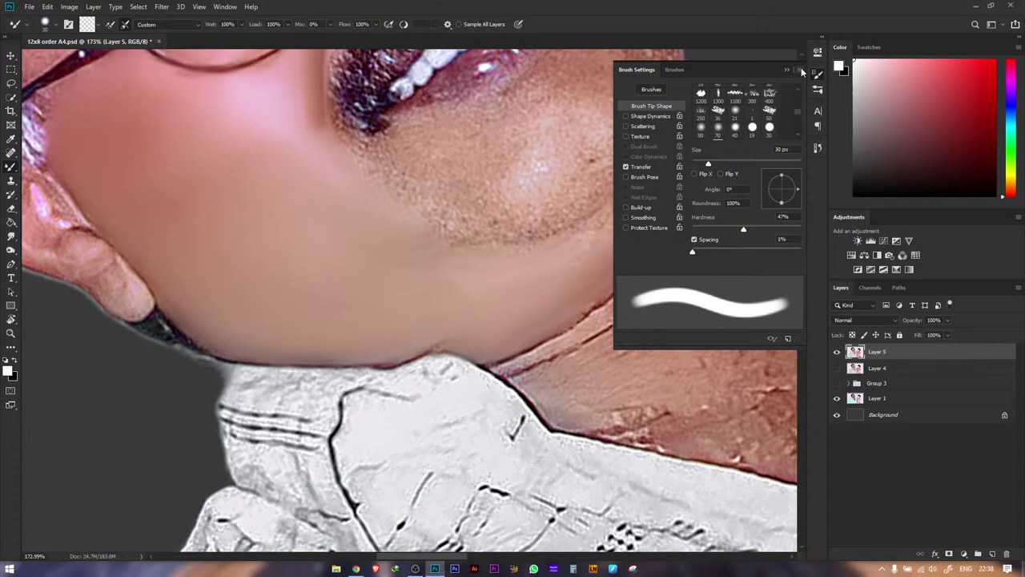
click(786, 72)
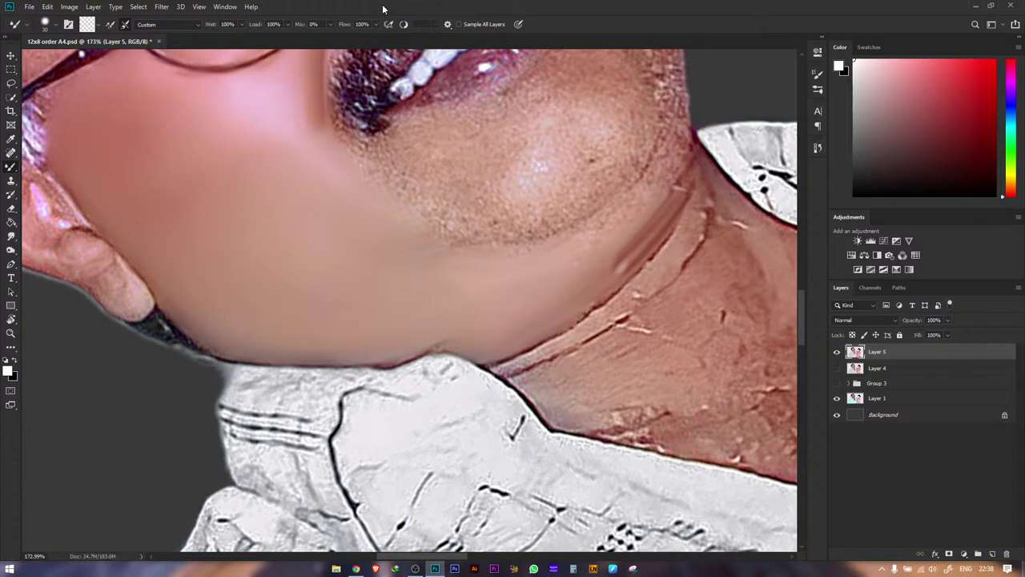
key(Escape)
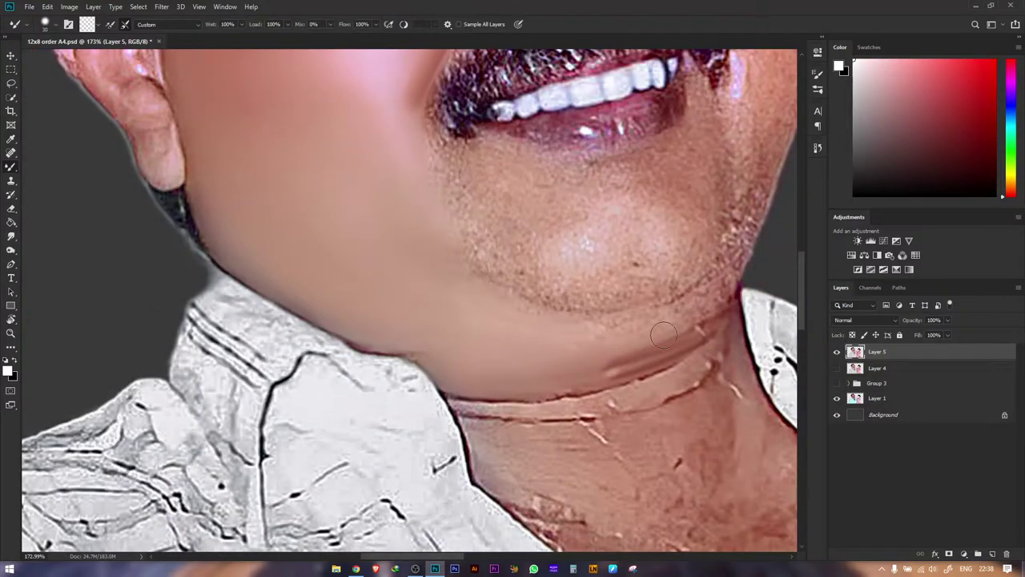
- Blend the dark streaks on the jaw skin between the chin and the neck crease with the Mixer Brush
key(z)
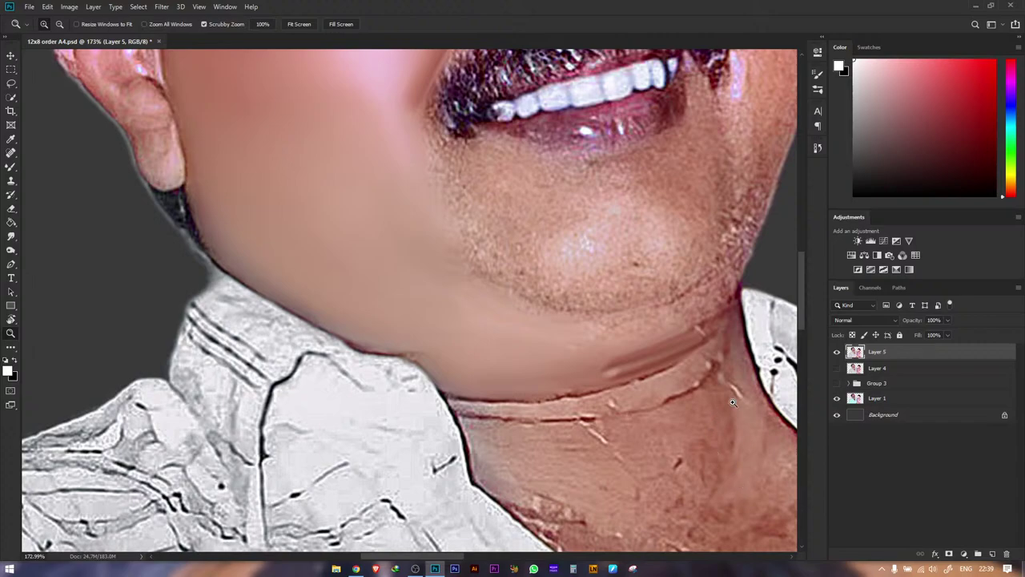
click(741, 383)
drag(390, 430, 327, 495)
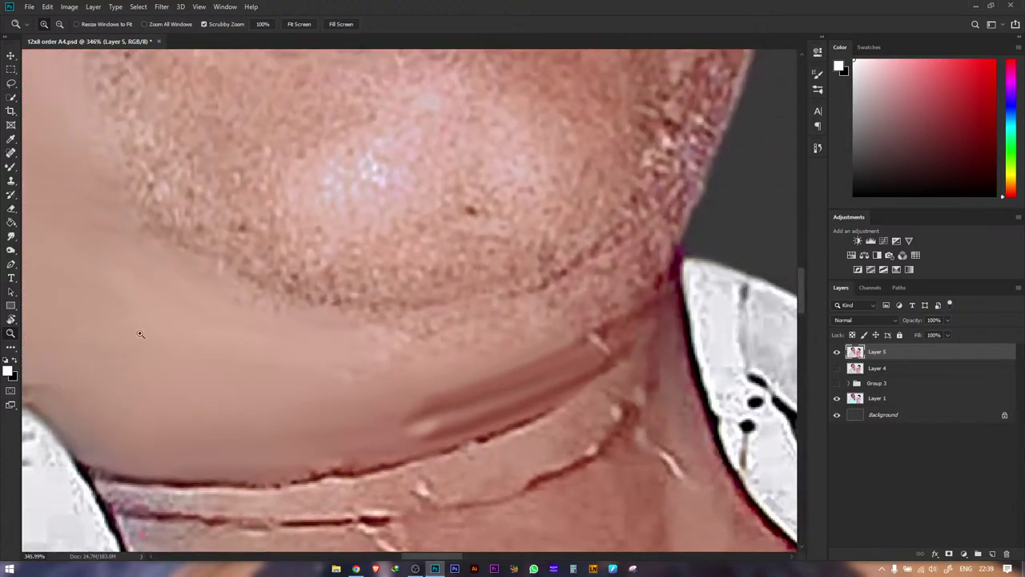
click(11, 237)
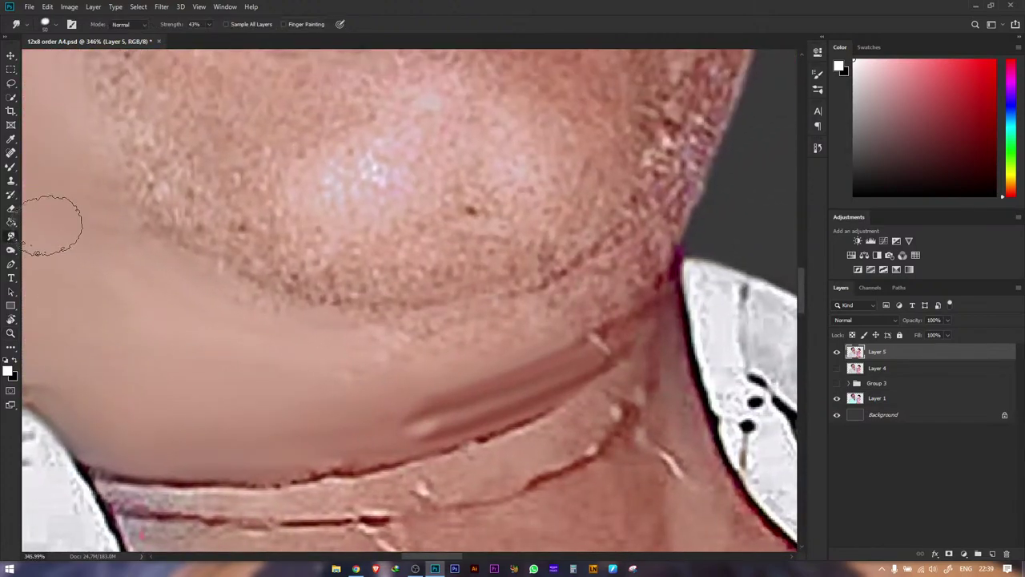
click(14, 170)
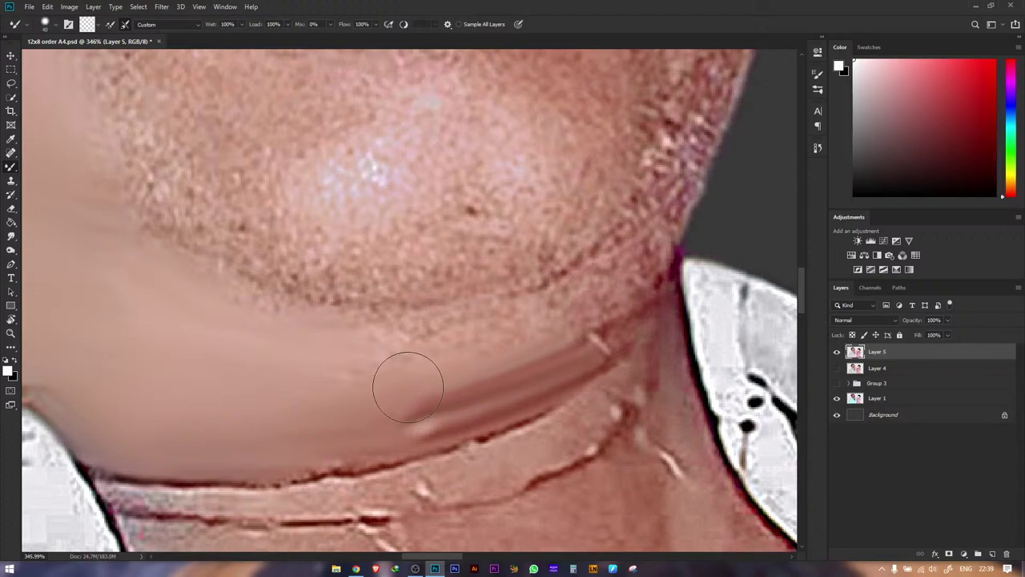
mouse_move(393, 393)
mouse_down()
mouse_move(519, 370)
mouse_move(585, 342)
mouse_up()
- Paint over the stubbled crease under the chin with a smaller Mixer Brush to form one smooth curved fold
key(bracketleft)
key(bracketleft)
key(bracketleft)
key(bracketleft)
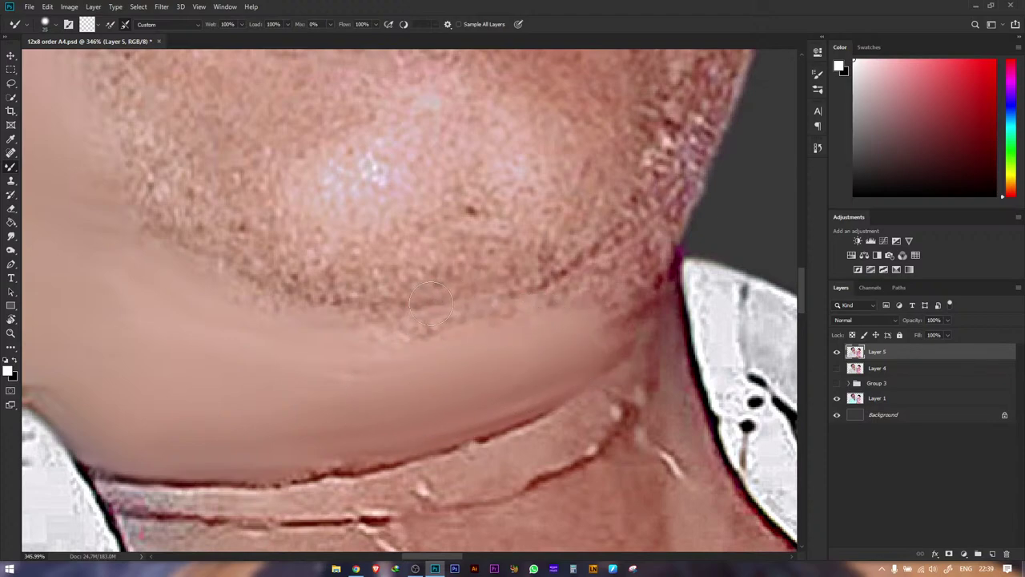
drag(549, 266, 431, 308)
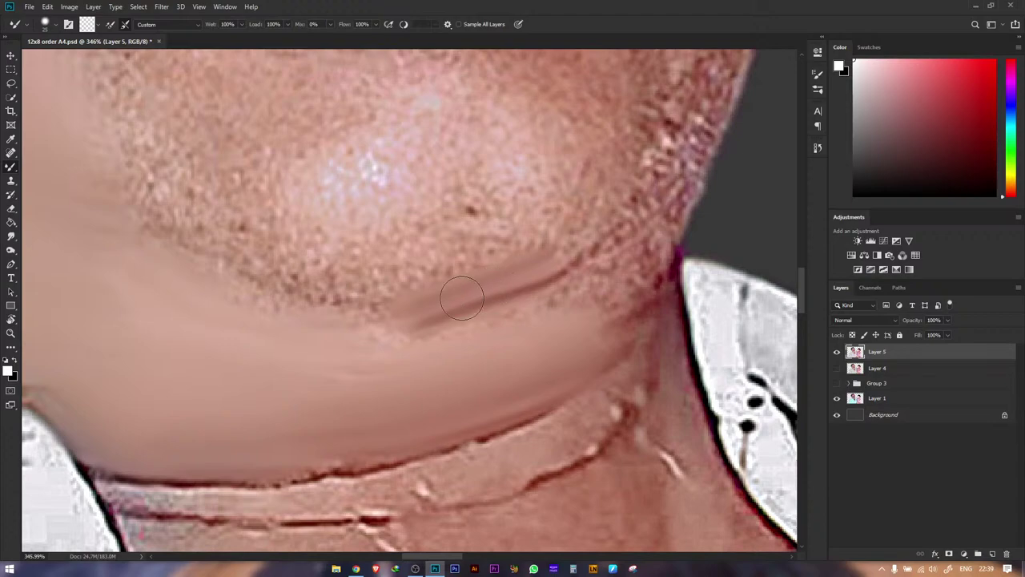
drag(528, 276, 614, 218)
mouse_move(662, 172)
mouse_down()
mouse_move(382, 326)
mouse_move(410, 307)
mouse_move(311, 310)
mouse_up()
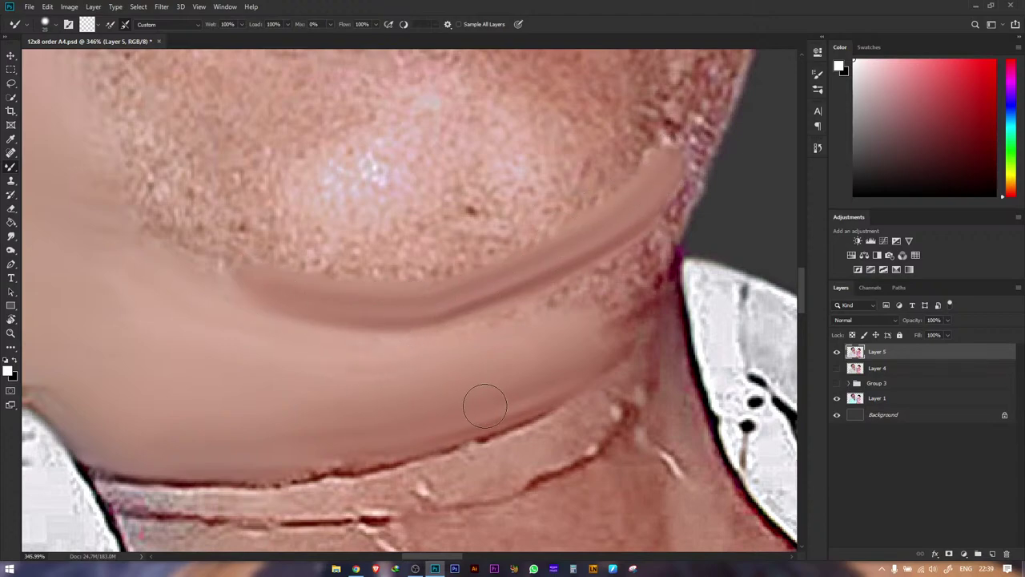
- Redraw the two neck creases below the jaw and the nearby shirt collar edge as smooth lines with the Mixer Brush
scroll(466, 374, down, 4)
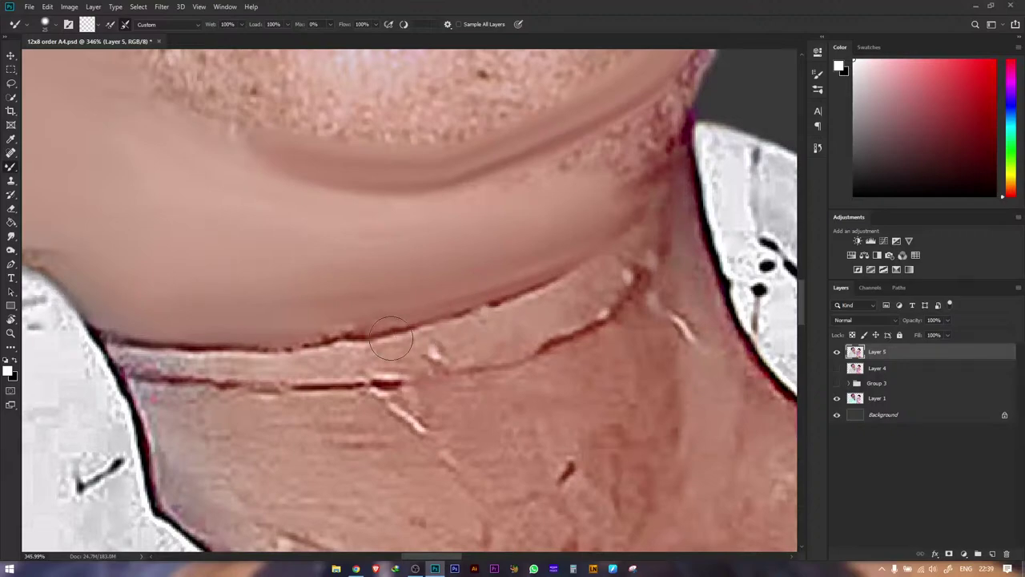
drag(557, 331, 584, 297)
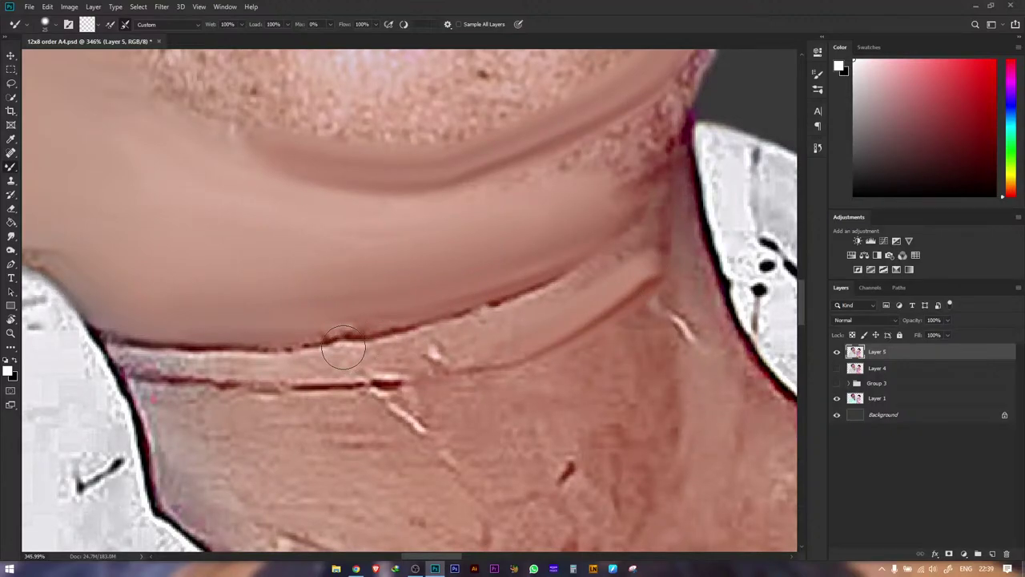
drag(343, 346, 213, 344)
mouse_move(307, 387)
mouse_down()
mouse_move(181, 380)
mouse_move(187, 361)
mouse_move(159, 358)
mouse_up()
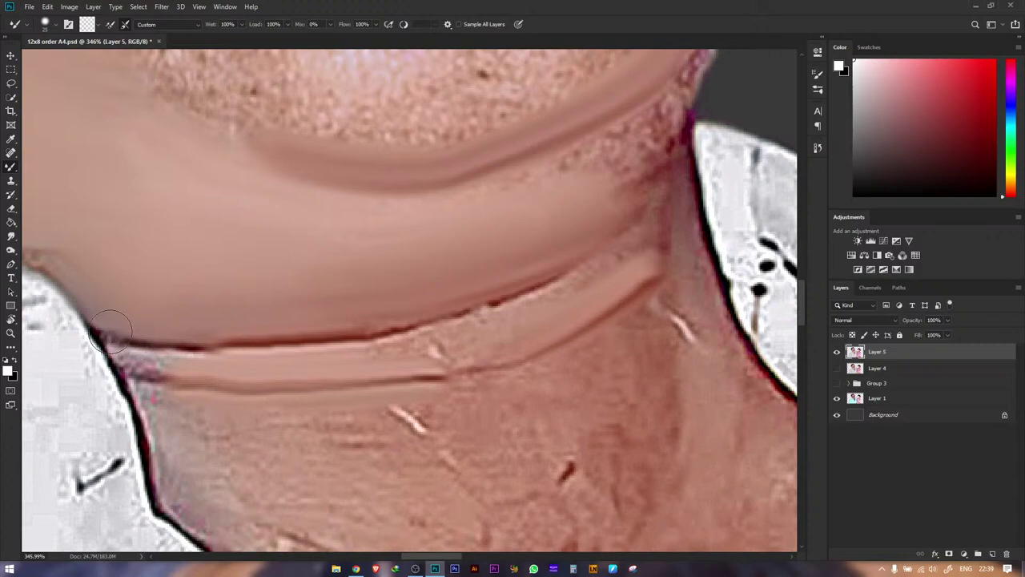
mouse_move(110, 329)
mouse_down()
mouse_move(56, 272)
mouse_move(121, 309)
mouse_up()
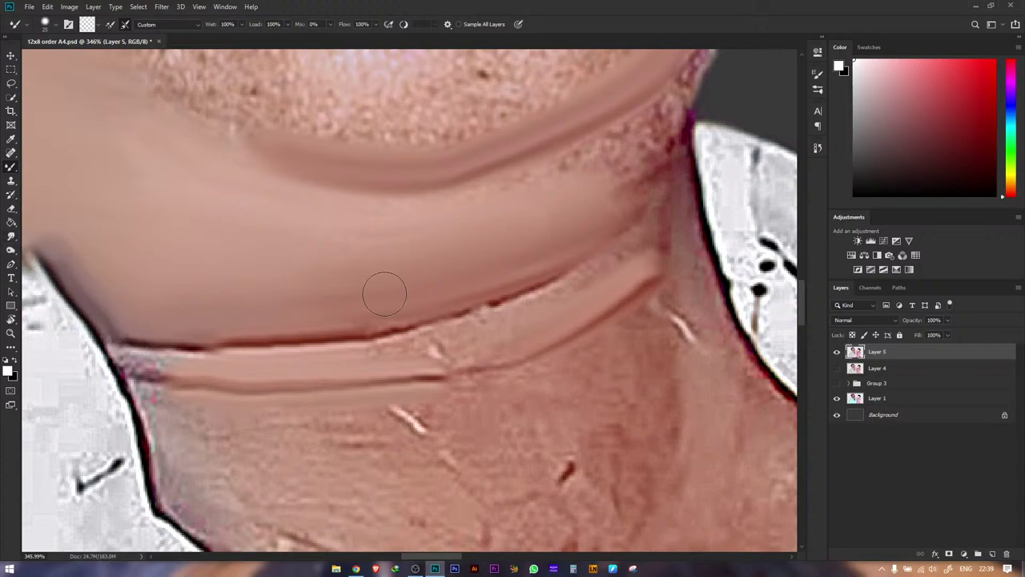
- Smudge the skin band between the neck creases and the rough jaw skin above it smooth, enlarging the brush for the wider area
click(11, 237)
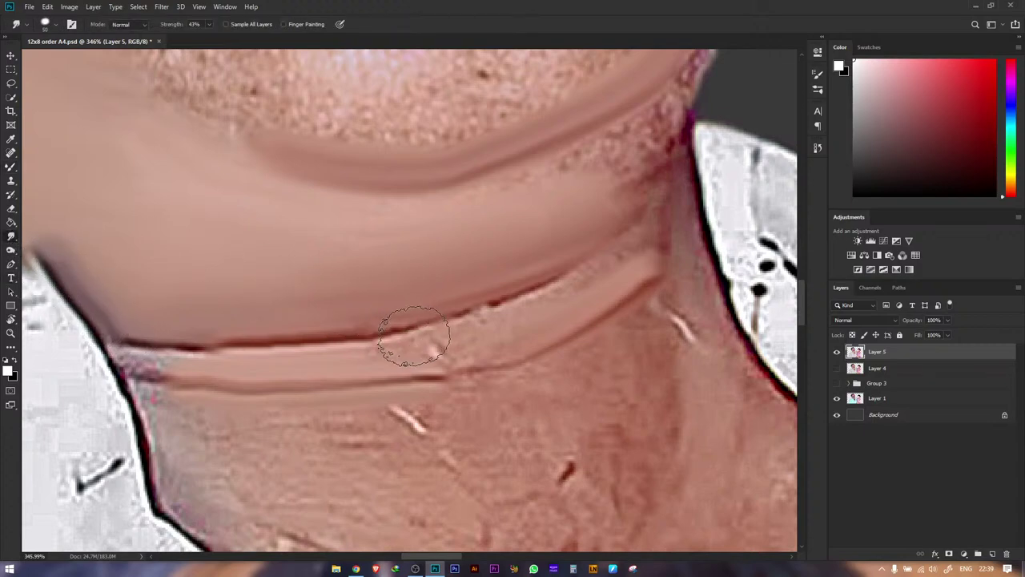
mouse_move(462, 348)
mouse_down()
mouse_move(394, 351)
mouse_move(514, 318)
mouse_move(443, 342)
mouse_move(478, 331)
mouse_move(362, 332)
mouse_move(387, 312)
mouse_move(563, 257)
mouse_move(548, 296)
mouse_move(632, 253)
mouse_move(560, 292)
mouse_move(501, 340)
mouse_move(439, 357)
mouse_move(414, 351)
mouse_up()
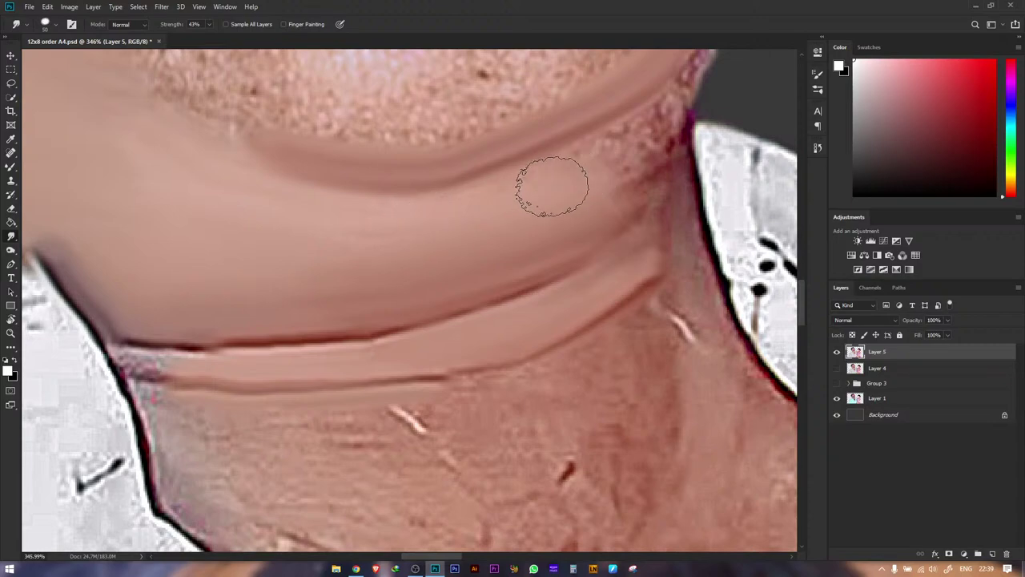
mouse_move(552, 185)
mouse_down()
mouse_move(624, 193)
mouse_move(632, 161)
mouse_move(599, 159)
mouse_move(657, 132)
mouse_move(664, 165)
mouse_move(649, 186)
mouse_move(556, 235)
mouse_move(536, 214)
mouse_move(541, 185)
mouse_up()
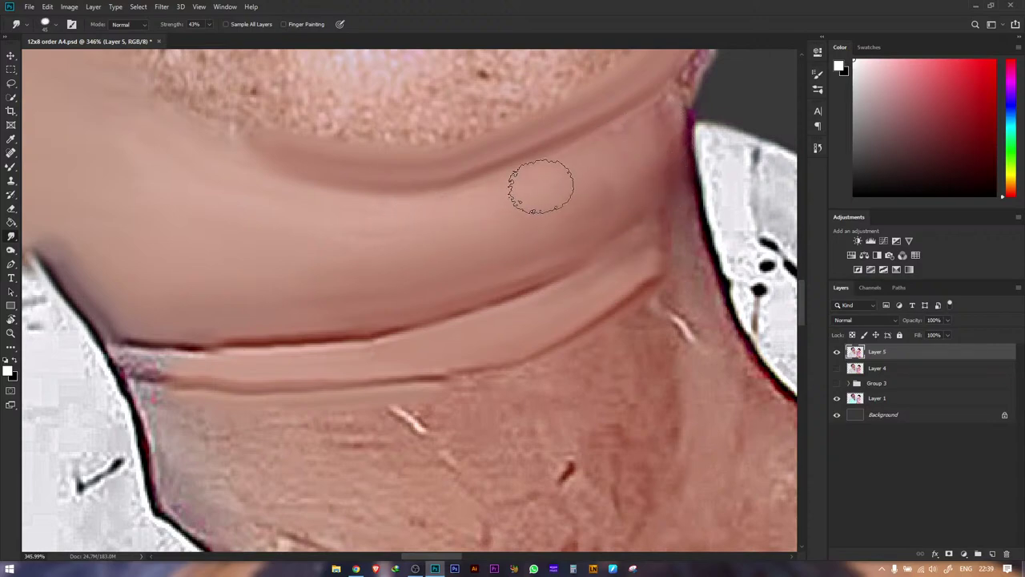
drag(380, 238, 376, 222)
key(bracketright)
key(bracketright)
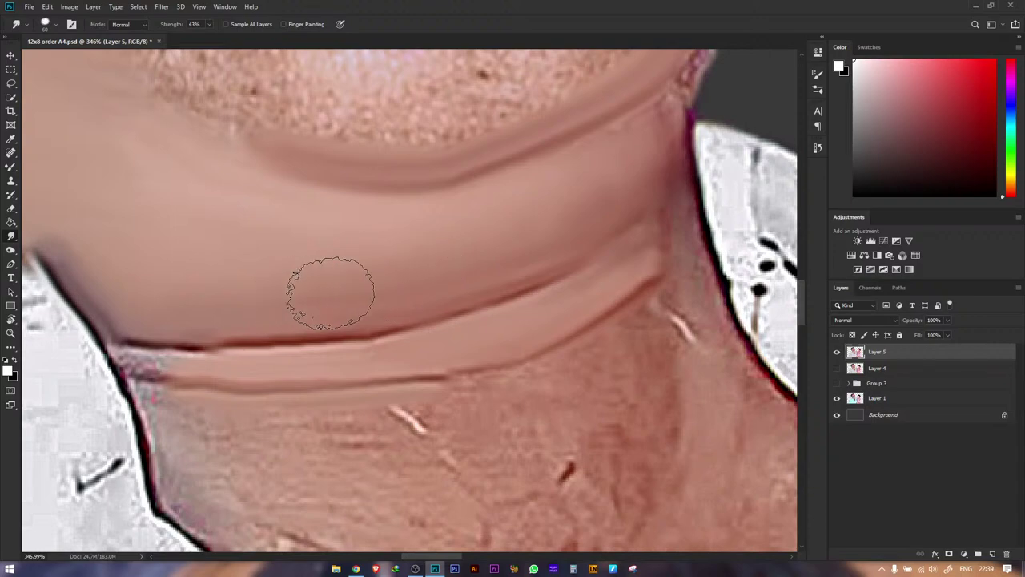
mouse_move(330, 292)
mouse_down()
mouse_move(226, 307)
mouse_move(220, 337)
mouse_move(230, 328)
mouse_move(169, 346)
mouse_move(147, 340)
mouse_move(201, 297)
mouse_up()
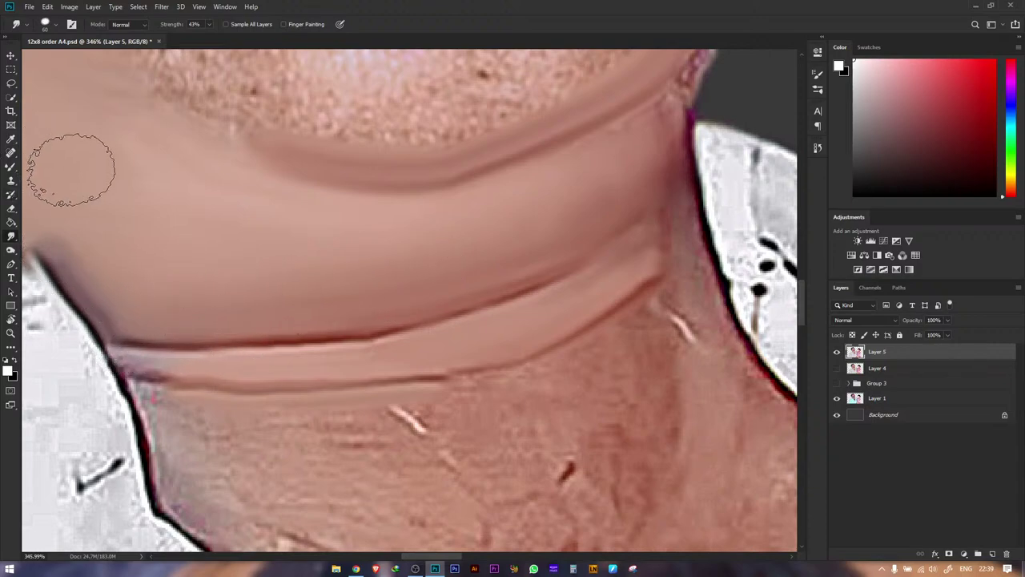
- Smudge the stubbled lower chin smooth above the chin fold, blending it into the near cheek
drag(252, 211, 216, 330)
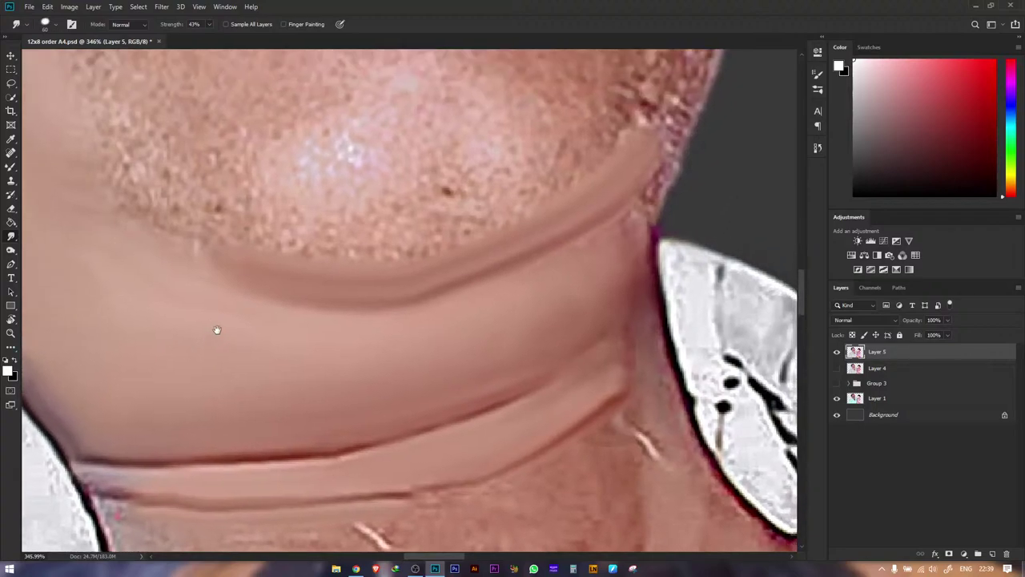
drag(229, 219, 299, 313)
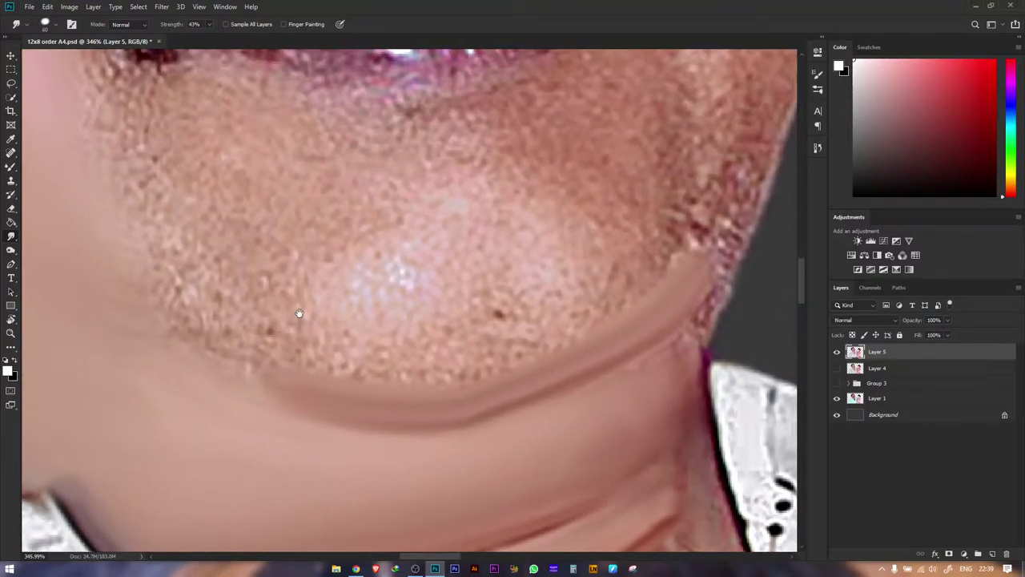
mouse_move(251, 281)
mouse_down()
mouse_move(203, 302)
mouse_move(155, 221)
mouse_move(275, 321)
mouse_move(219, 332)
mouse_move(302, 334)
mouse_up()
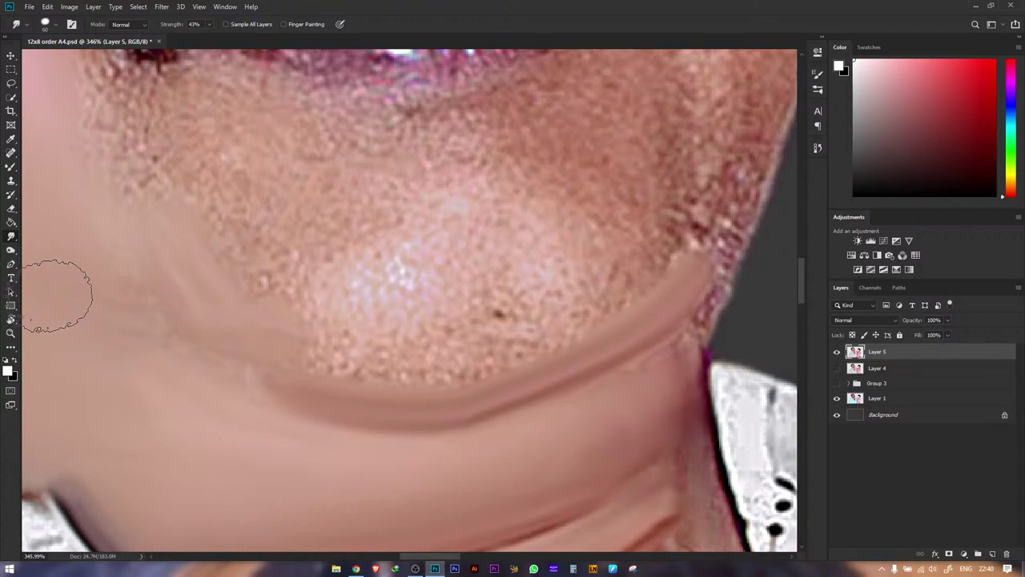
mouse_move(244, 286)
mouse_down()
mouse_move(390, 265)
mouse_move(374, 280)
mouse_move(385, 279)
mouse_move(336, 292)
mouse_move(363, 293)
mouse_move(421, 254)
mouse_move(362, 272)
mouse_move(332, 317)
mouse_move(402, 317)
mouse_move(384, 333)
mouse_move(256, 332)
mouse_move(235, 379)
mouse_move(187, 362)
mouse_move(128, 310)
mouse_move(130, 289)
mouse_move(235, 388)
mouse_move(222, 382)
mouse_move(483, 346)
mouse_move(636, 260)
mouse_move(470, 311)
mouse_move(450, 354)
mouse_move(380, 359)
mouse_move(557, 320)
mouse_move(390, 373)
mouse_move(311, 356)
mouse_move(255, 286)
mouse_move(258, 310)
mouse_move(240, 321)
mouse_move(213, 310)
mouse_move(206, 278)
mouse_move(288, 290)
mouse_up()
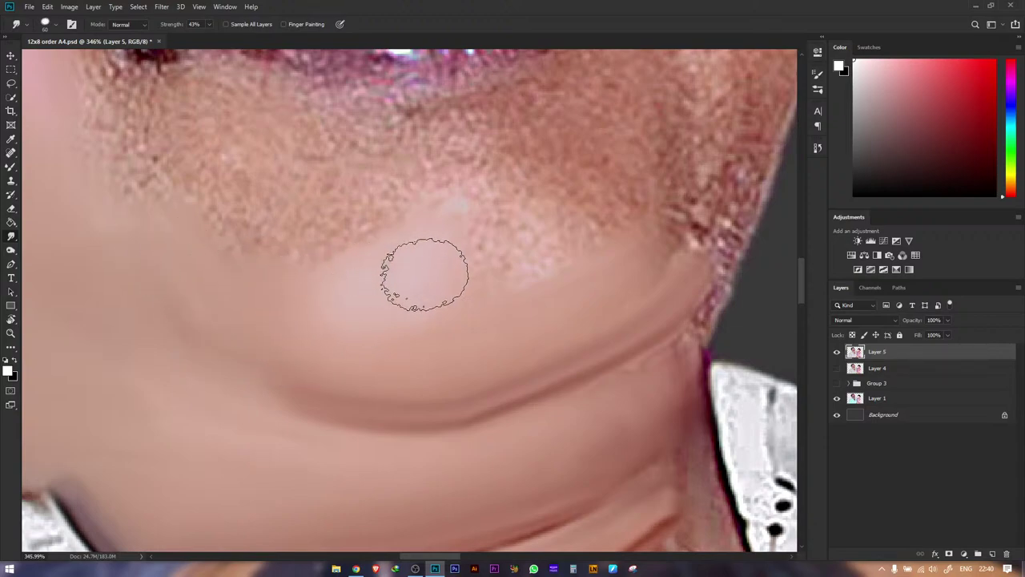
- Smudge the remaining grain across the middle of the chin, around the highlight and towards the far jaw
key(z)
drag(478, 286, 385, 286)
drag(491, 249, 519, 269)
scroll(519, 269, up, 2)
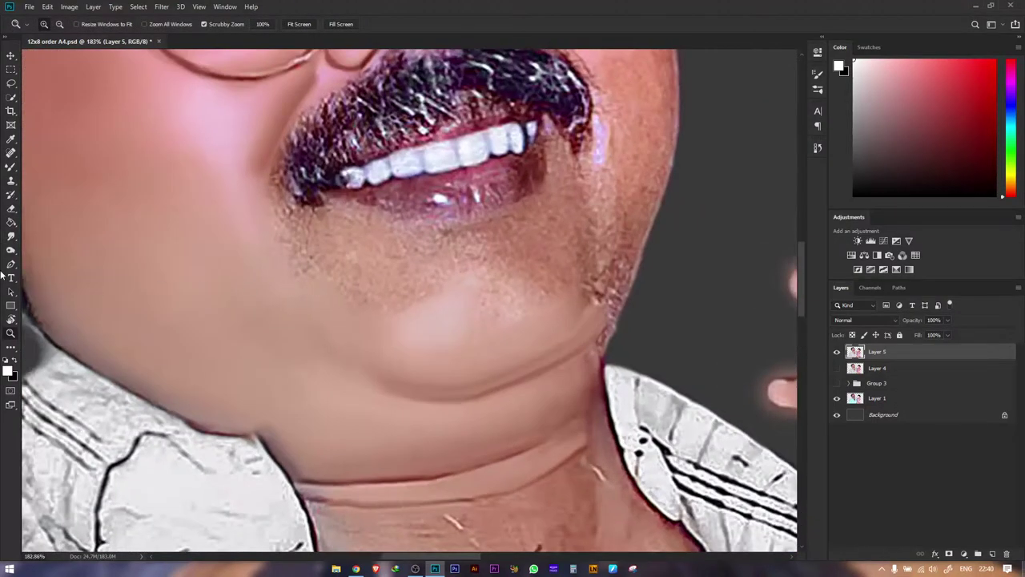
click(8, 237)
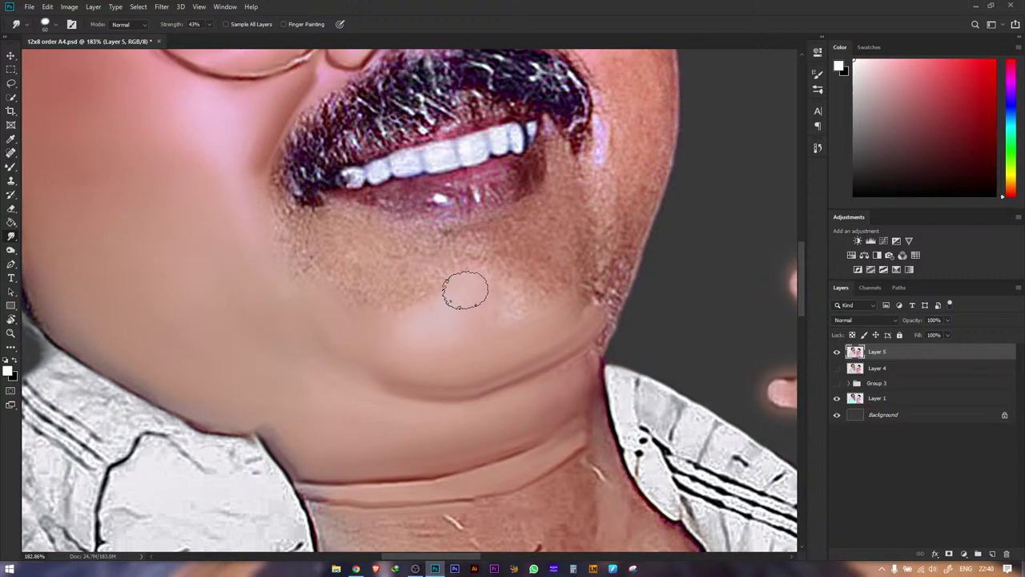
mouse_move(517, 276)
mouse_down()
mouse_move(550, 277)
mouse_move(547, 300)
mouse_move(567, 277)
mouse_move(573, 304)
mouse_move(586, 266)
mouse_up()
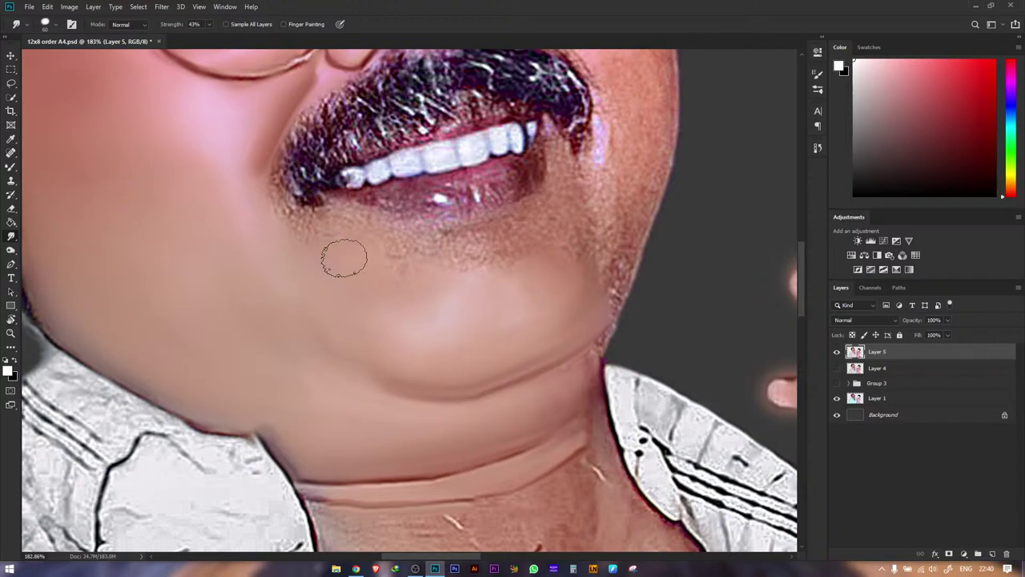
- Rotate the canvas and smudge the stubble around the moustache's near end with a smaller brush
key(z)
drag(418, 271, 366, 279)
key(r)
drag(293, 236, 304, 355)
key(z)
drag(371, 257, 404, 265)
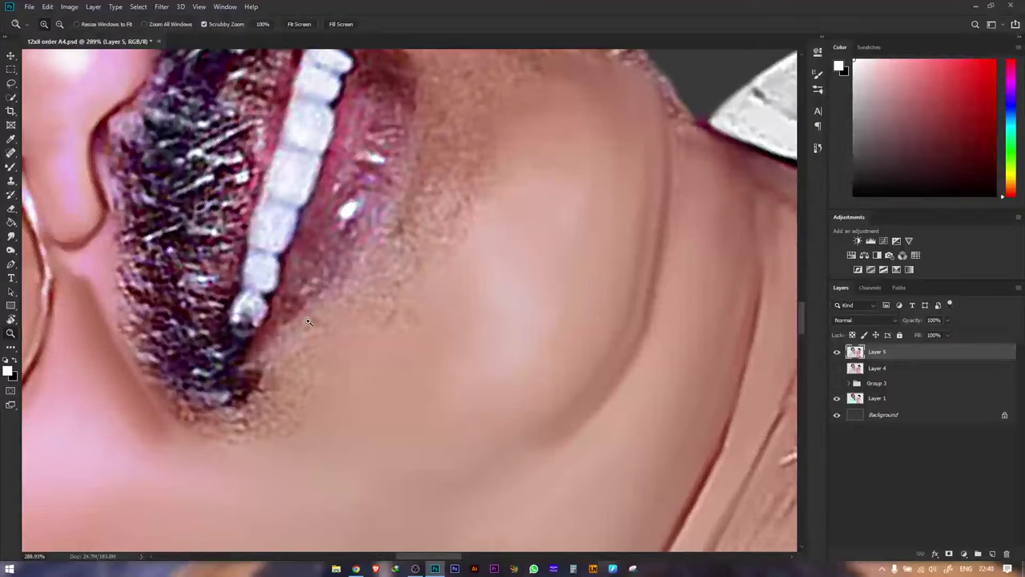
click(11, 238)
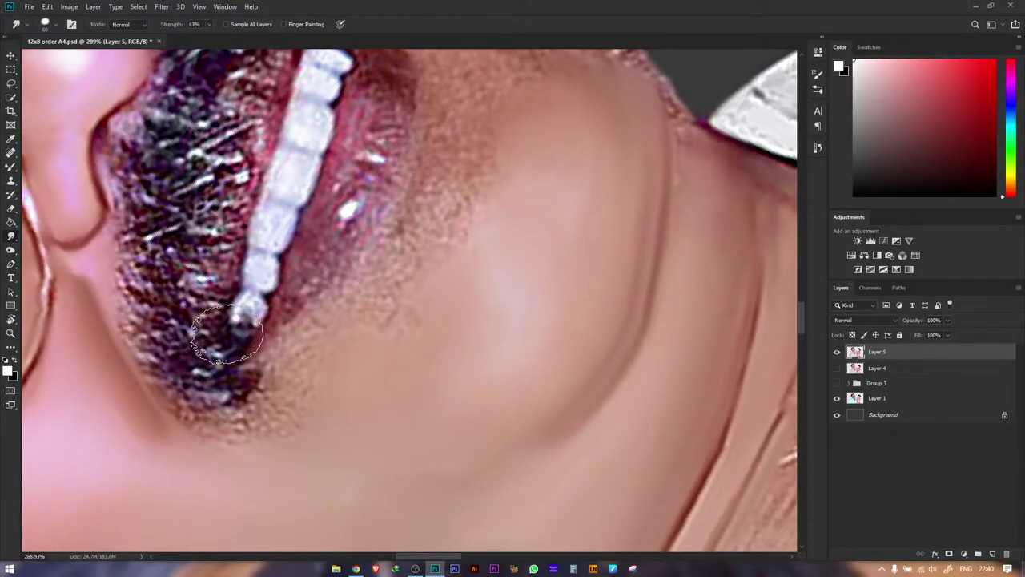
key(bracketleft)
key(bracketleft)
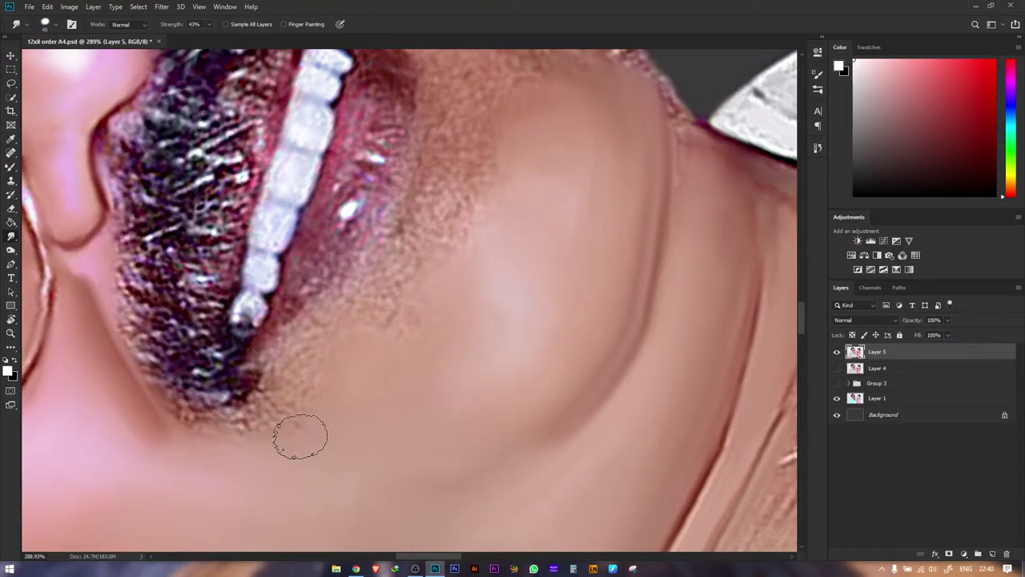
drag(300, 436, 265, 435)
mouse_move(312, 399)
mouse_down()
mouse_move(253, 430)
mouse_move(240, 428)
mouse_move(316, 372)
mouse_move(299, 356)
mouse_move(290, 361)
mouse_move(371, 343)
mouse_move(362, 362)
mouse_move(378, 317)
mouse_move(418, 330)
mouse_move(326, 381)
mouse_up()
- Smudge the skin along the near half of the lower lip's outer edge to clear its stubble
key(bracketleft)
key(bracketleft)
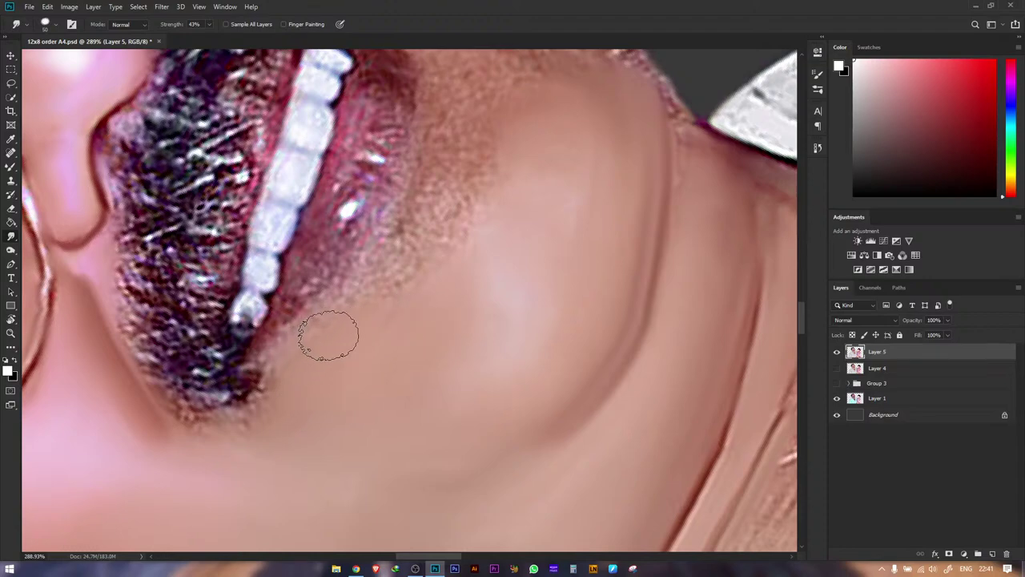
mouse_move(328, 335)
mouse_down()
mouse_move(414, 254)
mouse_move(401, 262)
mouse_move(414, 237)
mouse_move(394, 259)
mouse_move(415, 238)
mouse_move(385, 282)
mouse_move(401, 264)
mouse_move(378, 328)
mouse_up()
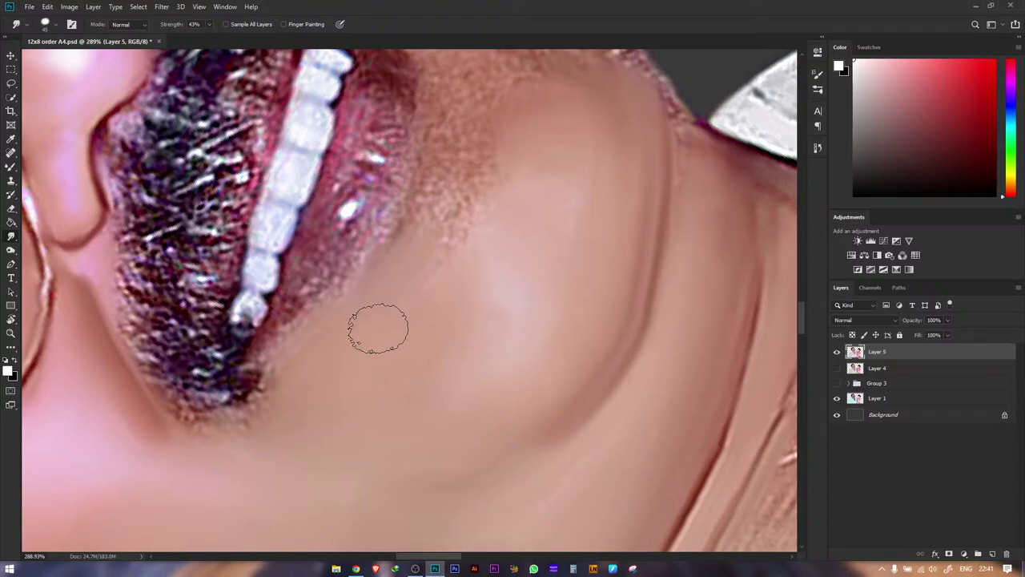
- Blend the chin highlight with a larger Smudge brush, reset the canvas rotation, and smooth the stubble beneath the lip's far half
key(bracketright)
key(bracketright)
key(bracketright)
drag(484, 424, 401, 473)
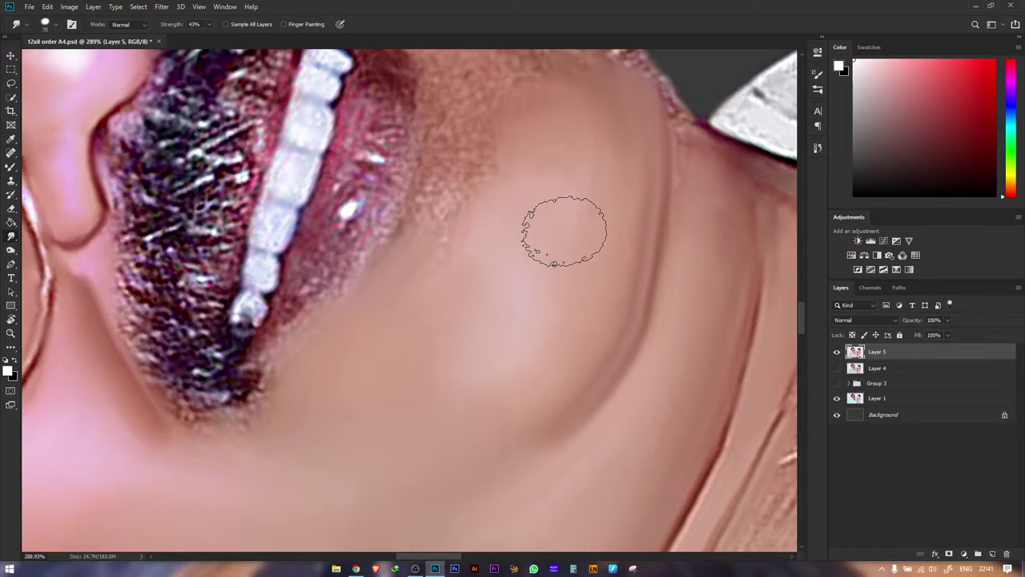
key(Escape)
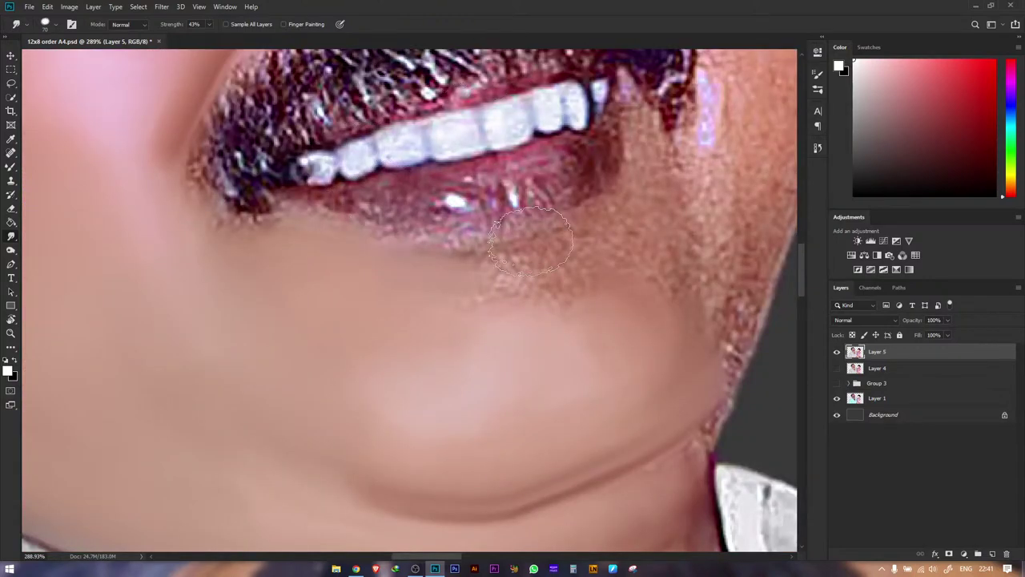
mouse_move(530, 240)
mouse_down()
mouse_move(550, 291)
mouse_move(513, 295)
mouse_move(510, 286)
mouse_move(535, 275)
mouse_move(505, 275)
mouse_move(524, 273)
mouse_move(503, 298)
mouse_move(464, 302)
mouse_move(552, 292)
mouse_move(563, 309)
mouse_move(597, 318)
mouse_move(593, 346)
mouse_move(602, 352)
mouse_move(655, 297)
mouse_move(663, 307)
mouse_move(654, 365)
mouse_move(611, 399)
mouse_move(672, 350)
mouse_move(649, 263)
mouse_move(636, 253)
mouse_move(537, 284)
mouse_move(514, 275)
mouse_move(637, 230)
mouse_move(653, 242)
mouse_move(659, 230)
mouse_move(450, 279)
mouse_move(395, 281)
mouse_move(508, 261)
mouse_move(612, 219)
mouse_up()
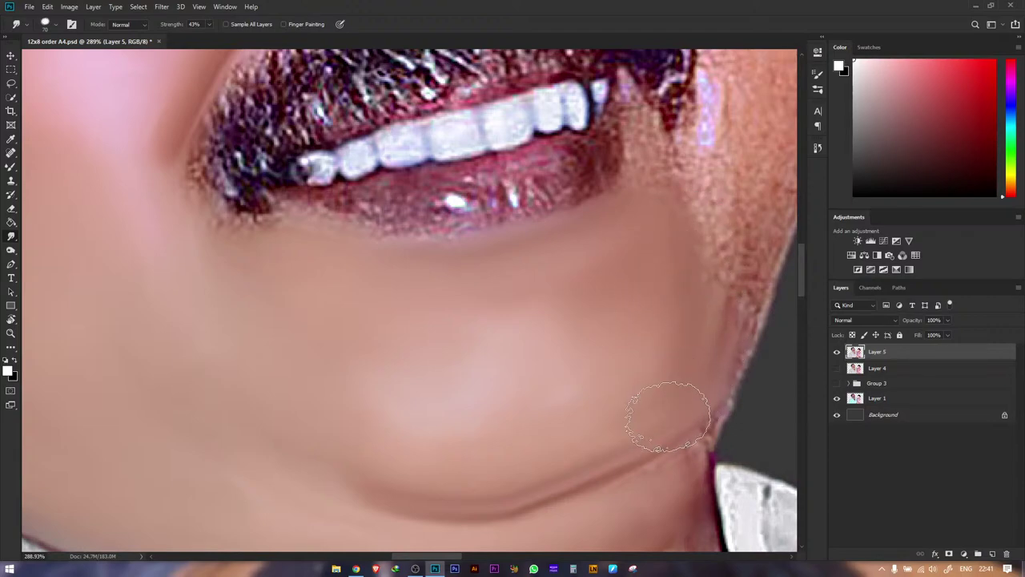
- Smudge the skin wedge between the far mouth corner and the moustache tip smooth, adjusting the brush size to fit
mouse_move(419, 386)
mouse_down()
mouse_move(373, 423)
mouse_move(327, 442)
mouse_up()
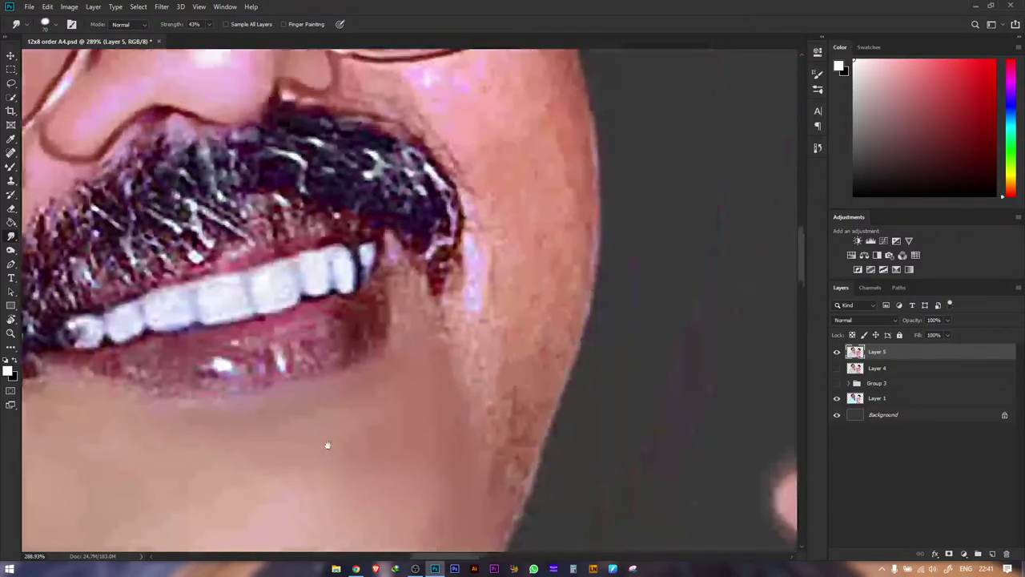
mouse_move(432, 405)
mouse_down()
mouse_move(459, 411)
mouse_move(462, 444)
mouse_move(475, 448)
mouse_move(467, 466)
mouse_move(466, 389)
mouse_move(432, 374)
mouse_up()
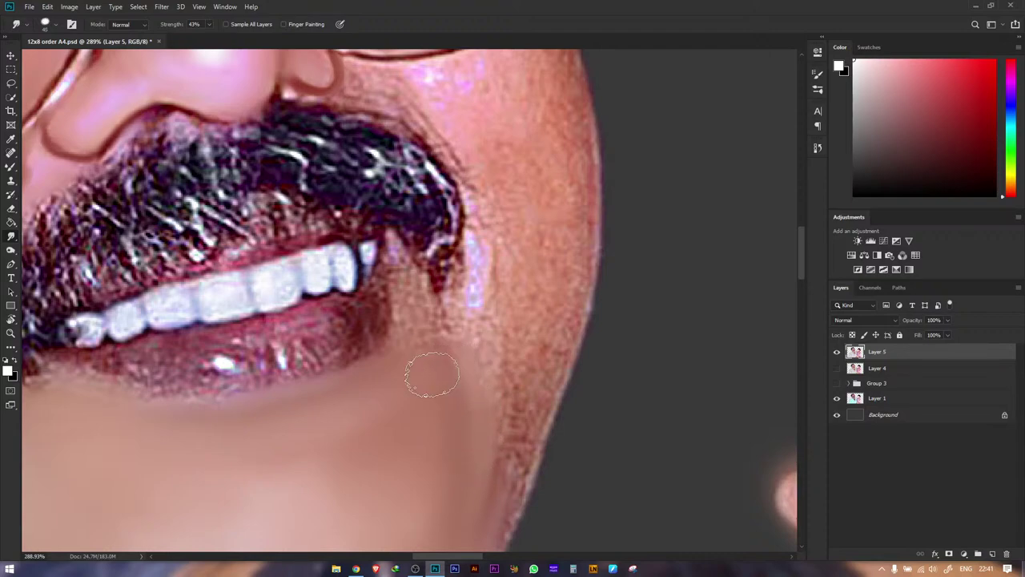
key(bracketright)
key(bracketright)
key(bracketright)
key(bracketright)
key(bracketleft)
key(bracketleft)
key(bracketleft)
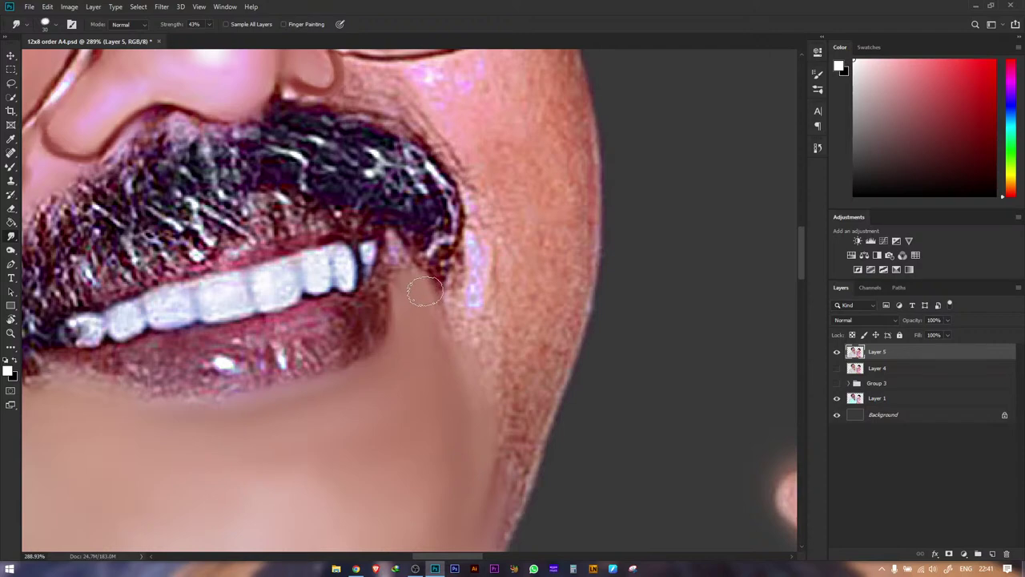
mouse_move(402, 272)
mouse_down()
mouse_move(406, 331)
mouse_move(412, 311)
mouse_move(442, 370)
mouse_up()
key([)
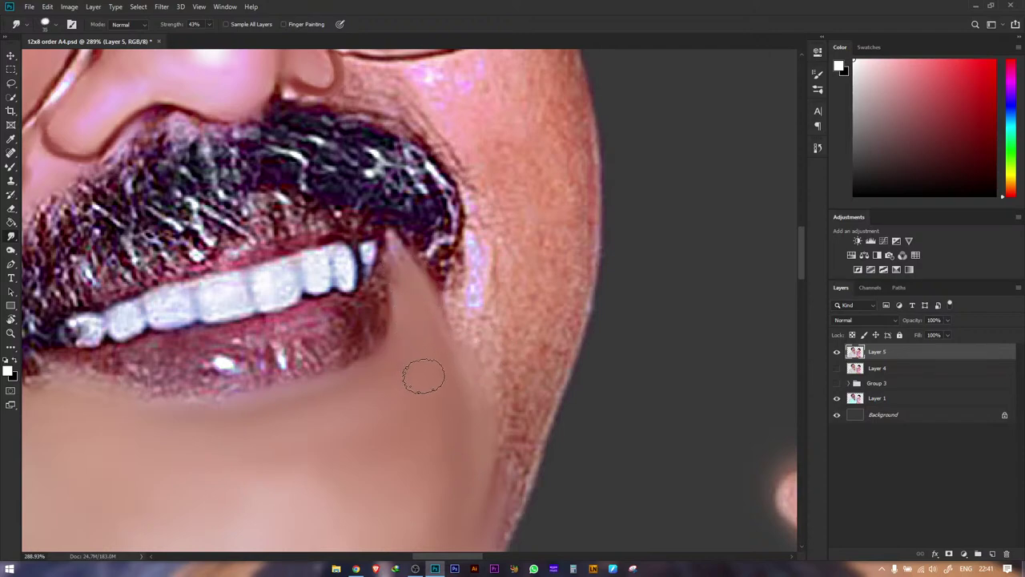
- Shape the moustache's far tip and blend the purple patch beside it with the Mixer Brush, then smudge the far cheek smooth
key(b)
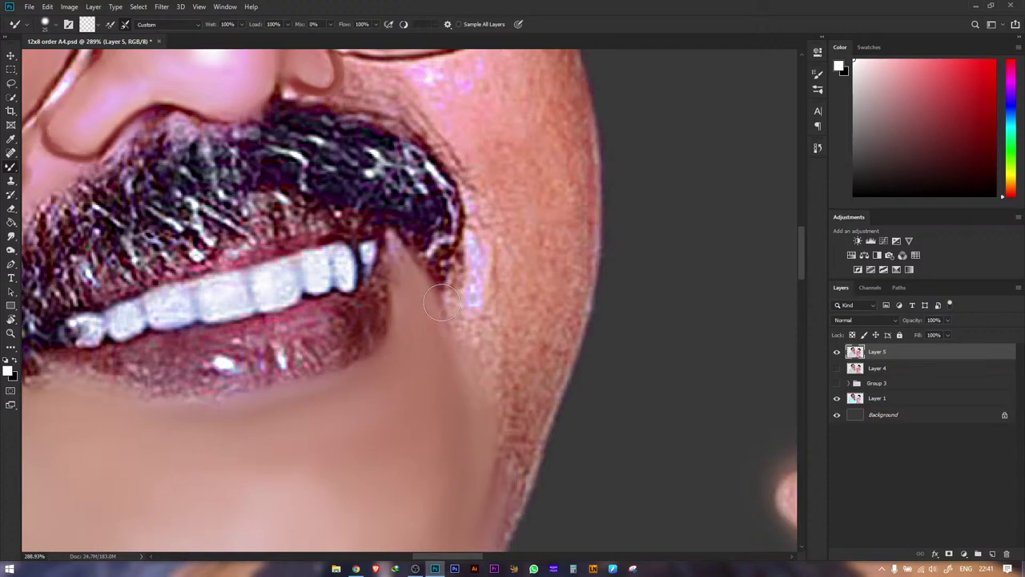
drag(445, 281, 445, 314)
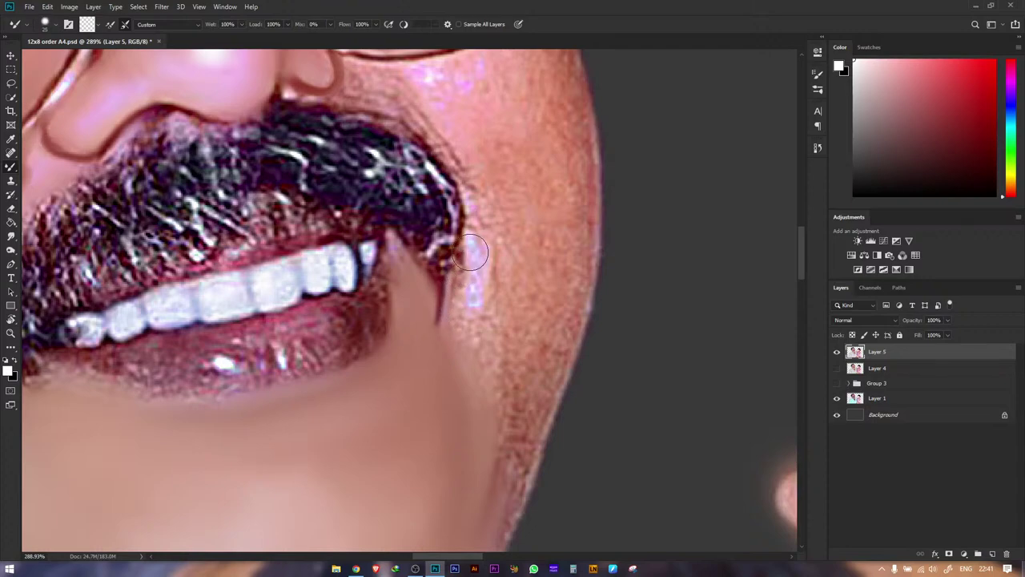
mouse_move(471, 253)
mouse_down()
mouse_move(476, 229)
mouse_move(455, 311)
mouse_move(464, 327)
mouse_move(485, 264)
mouse_move(482, 193)
mouse_up()
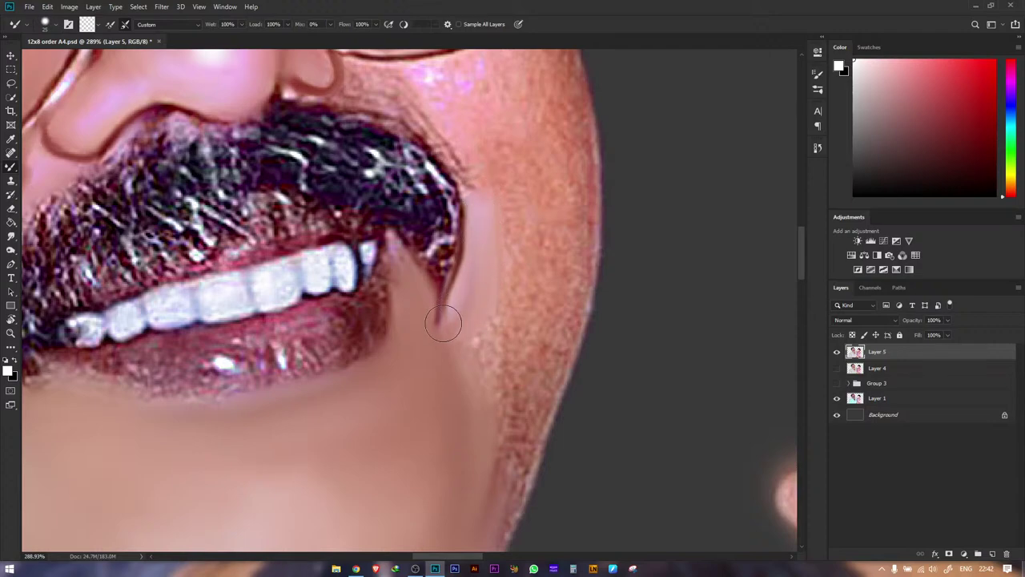
click(11, 237)
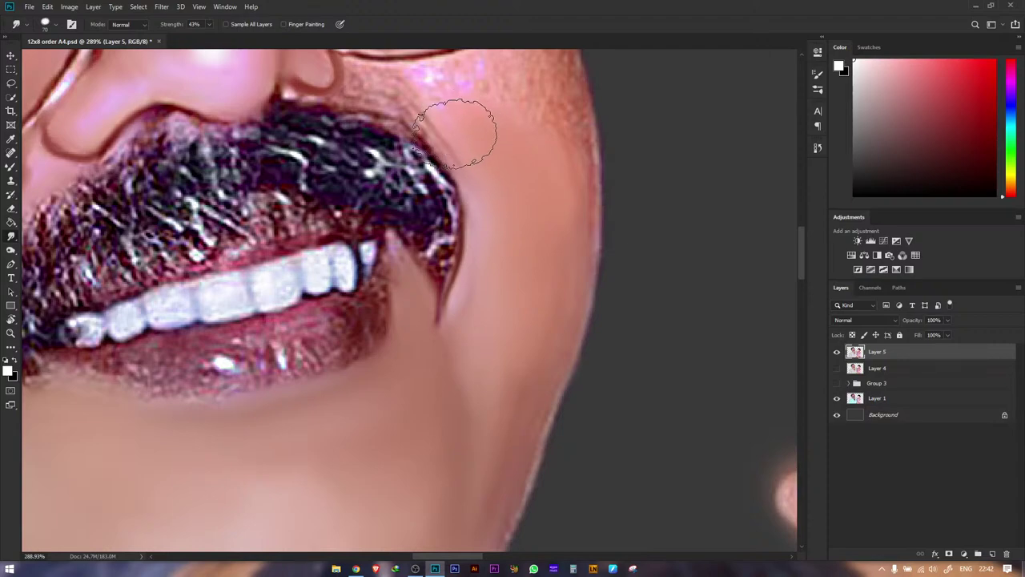
- Refine the skin edge along the upper far side of the moustache with a smaller Mixer Brush, undoing one stray stroke
key(b)
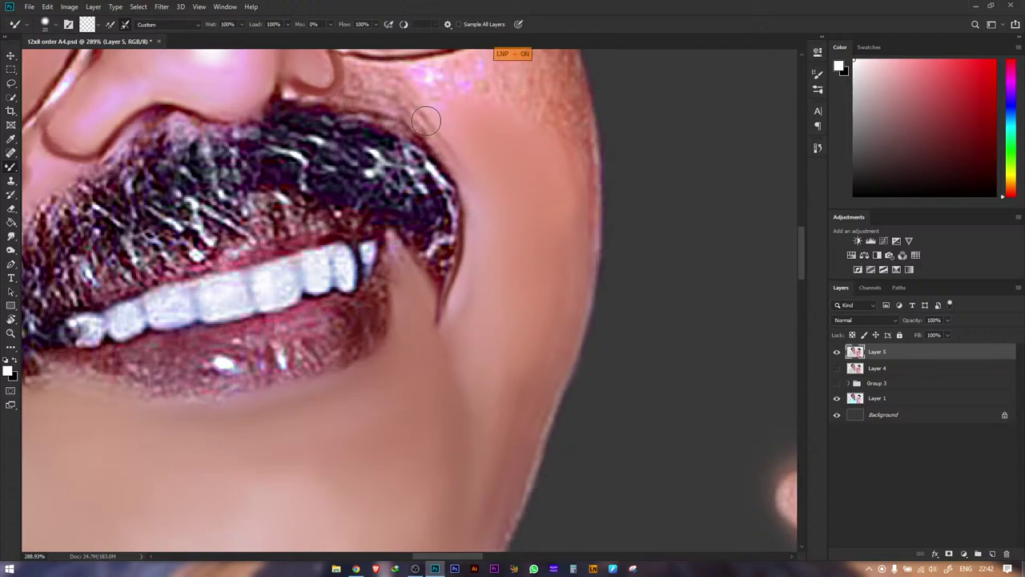
mouse_move(428, 120)
mouse_down()
mouse_move(481, 183)
mouse_move(462, 162)
mouse_up()
key(ctrl+z)
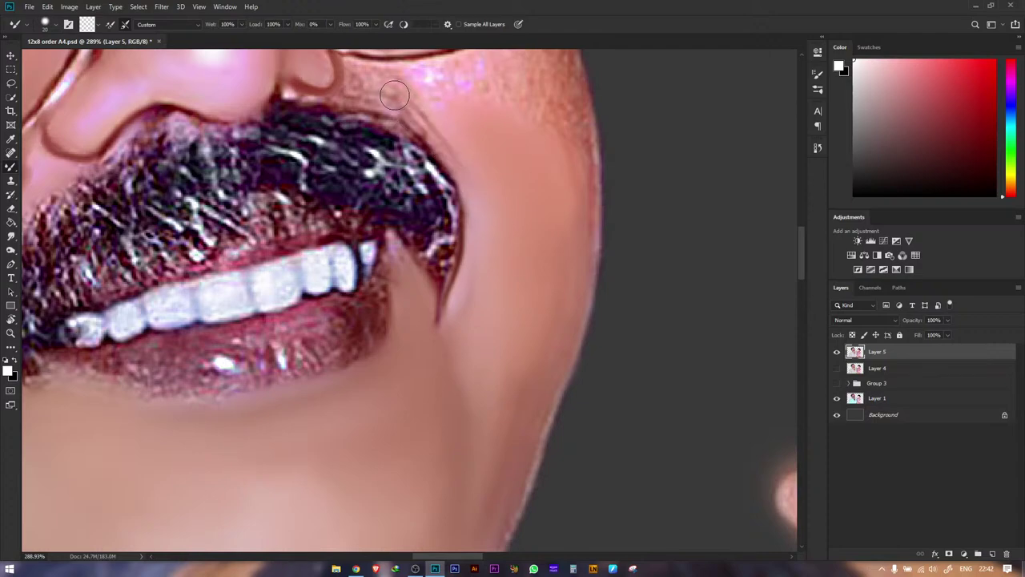
drag(399, 99, 487, 251)
key(z)
drag(459, 178, 439, 180)
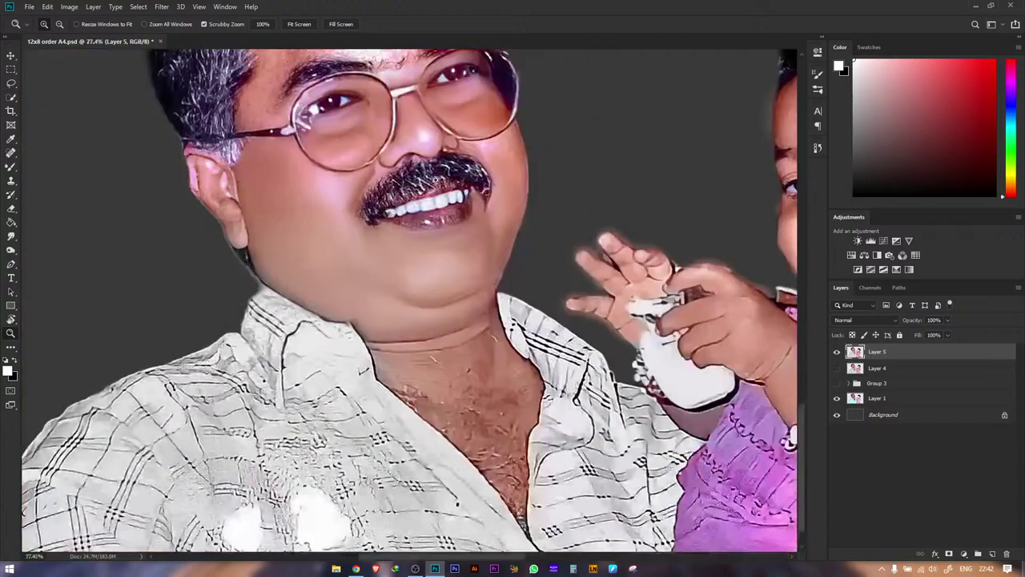
- Rotate the canvas and smudge the grainy skin between the glasses rim, nostril and moustache smooth with a smaller brush
key(r)
drag(371, 165, 306, 208)
key(z)
drag(377, 122, 446, 149)
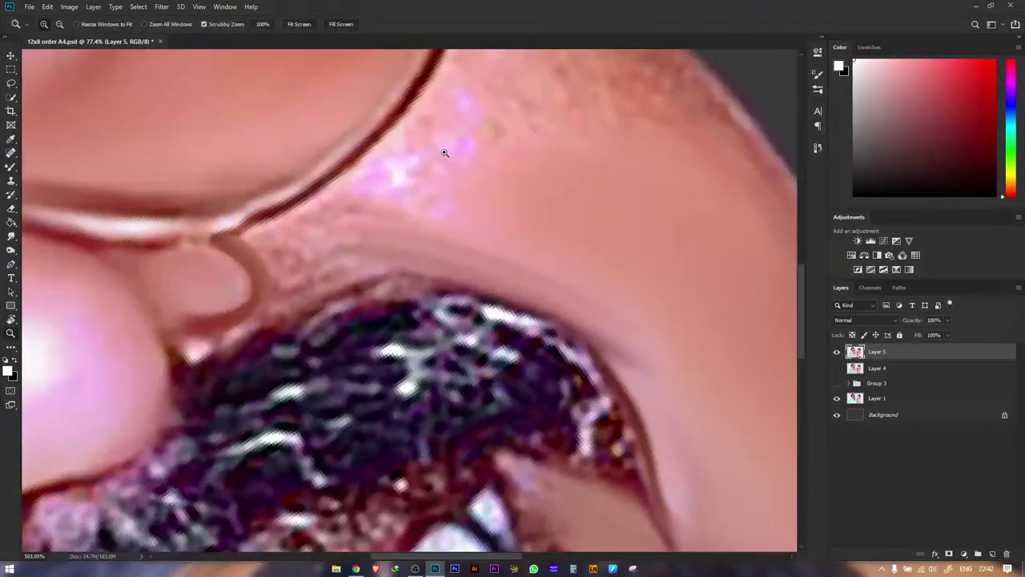
click(11, 237)
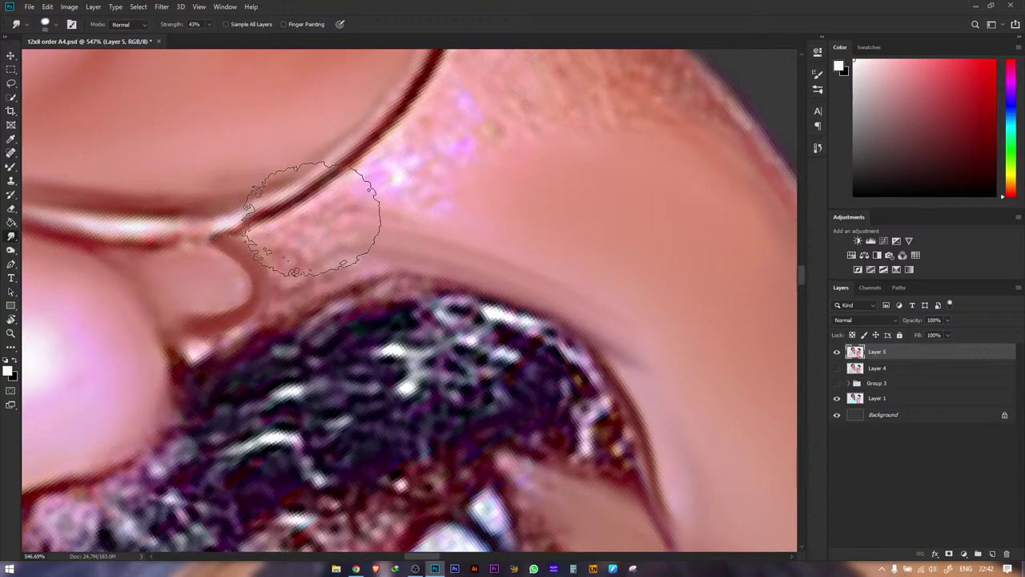
key(bracketleft)
key(bracketleft)
key(bracketleft)
key(bracketright)
mouse_move(319, 245)
mouse_down()
mouse_move(281, 267)
mouse_move(340, 260)
mouse_move(344, 242)
mouse_move(314, 271)
mouse_move(321, 241)
mouse_move(296, 244)
mouse_move(314, 267)
mouse_move(306, 285)
mouse_move(404, 251)
mouse_move(373, 231)
mouse_move(303, 228)
mouse_move(430, 170)
mouse_move(418, 180)
mouse_move(419, 226)
mouse_move(486, 239)
mouse_move(505, 259)
mouse_move(573, 273)
mouse_move(644, 309)
mouse_move(406, 239)
mouse_move(477, 252)
mouse_move(407, 256)
mouse_move(302, 288)
mouse_up()
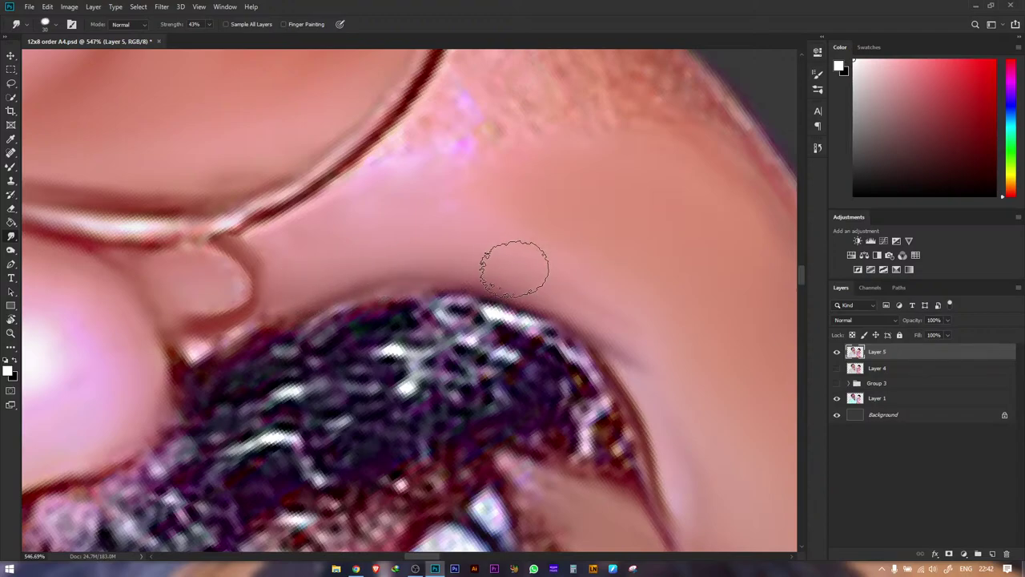
mouse_move(458, 208)
mouse_down()
mouse_move(417, 283)
mouse_move(412, 274)
mouse_up()
mouse_move(341, 256)
mouse_down()
mouse_move(391, 206)
mouse_move(400, 176)
mouse_move(429, 189)
mouse_up()
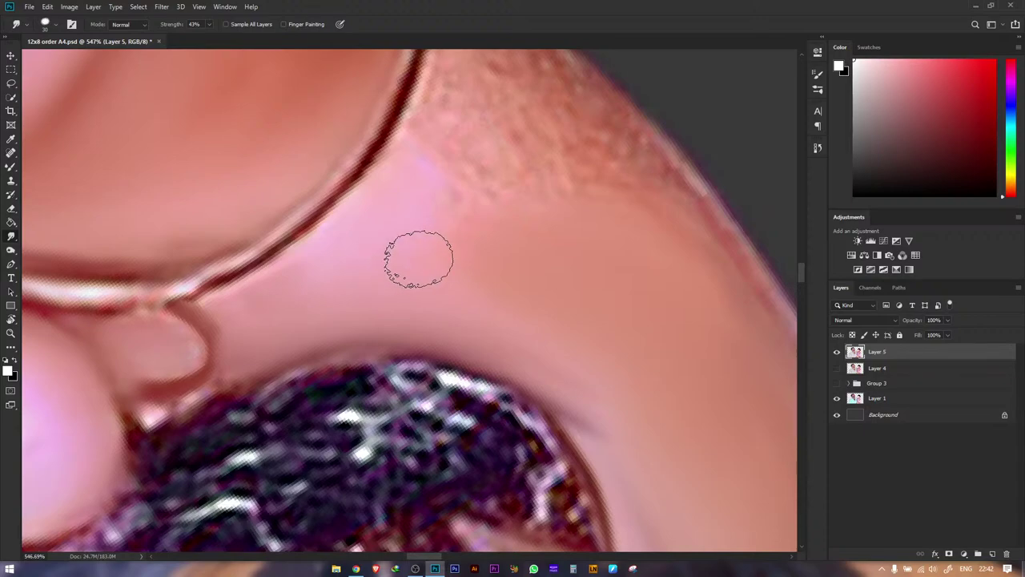
- Reset the canvas rotation and smudge the mottled far cheek beneath the lens smooth with a larger Smudge brush
key(Escape)
key(])
key(])
key(])
mouse_move(547, 269)
mouse_down()
mouse_move(524, 237)
mouse_move(573, 245)
mouse_move(649, 339)
mouse_move(658, 382)
mouse_move(646, 411)
mouse_up()
key(])
key(])
key(])
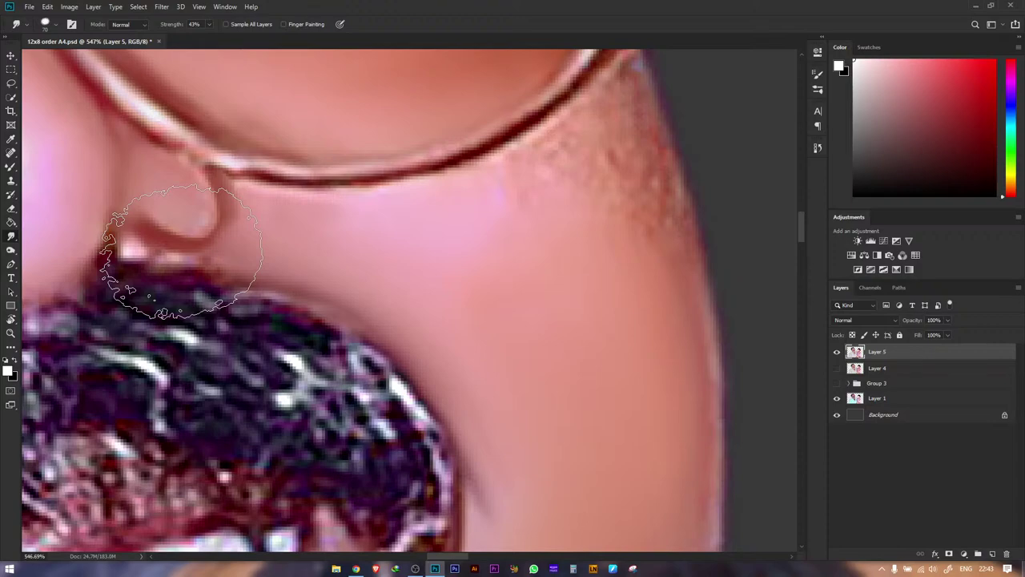
key([)
key([)
key([)
key([)
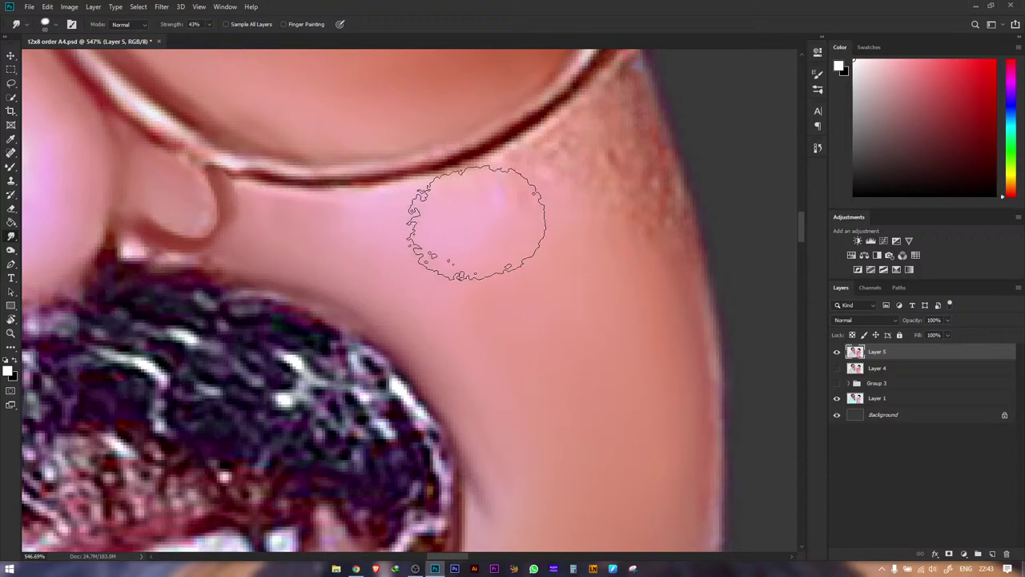
mouse_move(448, 251)
mouse_down()
mouse_move(475, 207)
mouse_move(508, 187)
mouse_move(576, 183)
mouse_move(611, 205)
mouse_move(624, 193)
mouse_move(636, 237)
mouse_move(585, 152)
mouse_up()
key(])
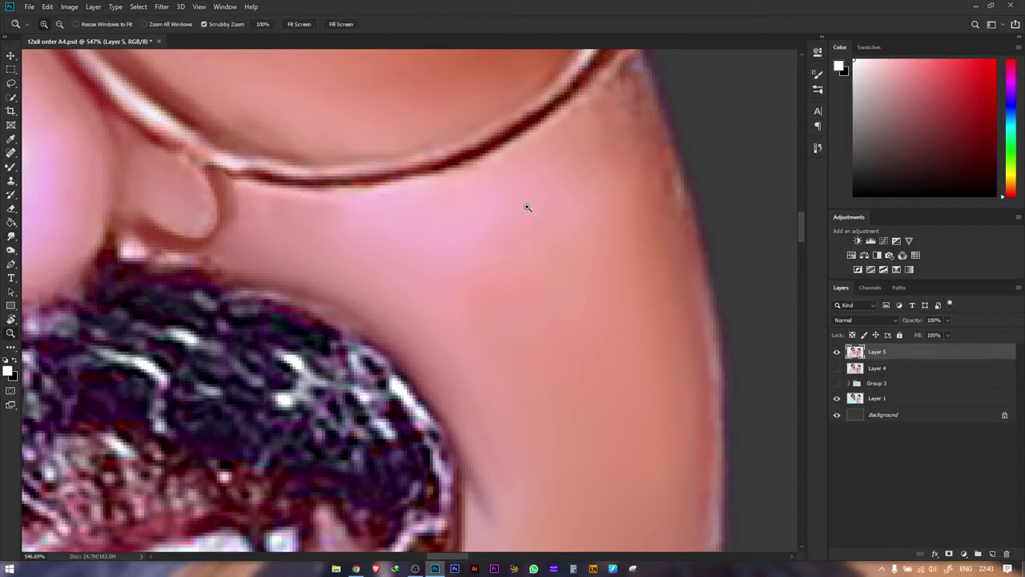
- Smudge the remaining rough skin along the far cheek's outer edge, up to the glasses frame
key(z)
drag(526, 206, 461, 217)
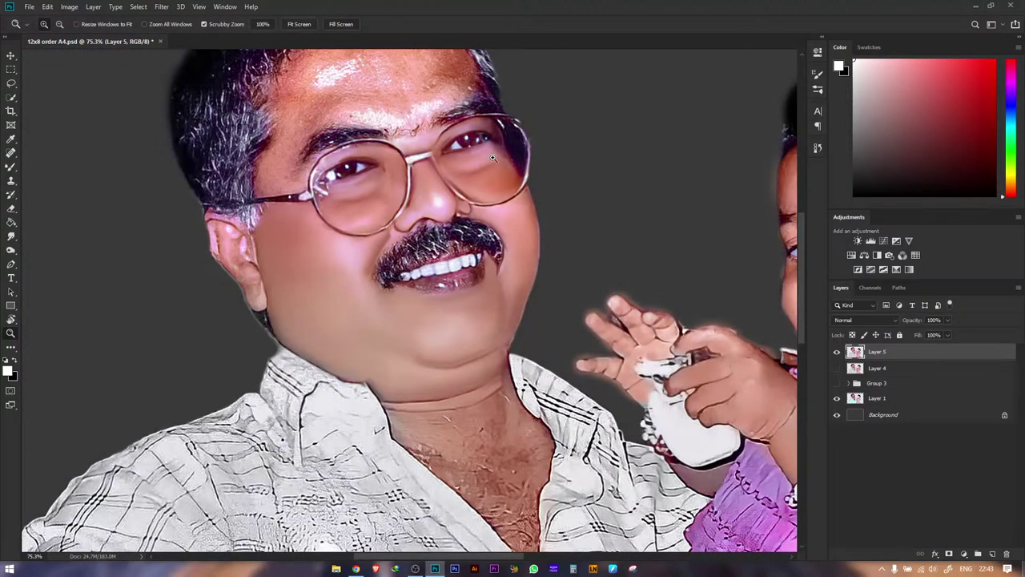
drag(526, 196, 558, 201)
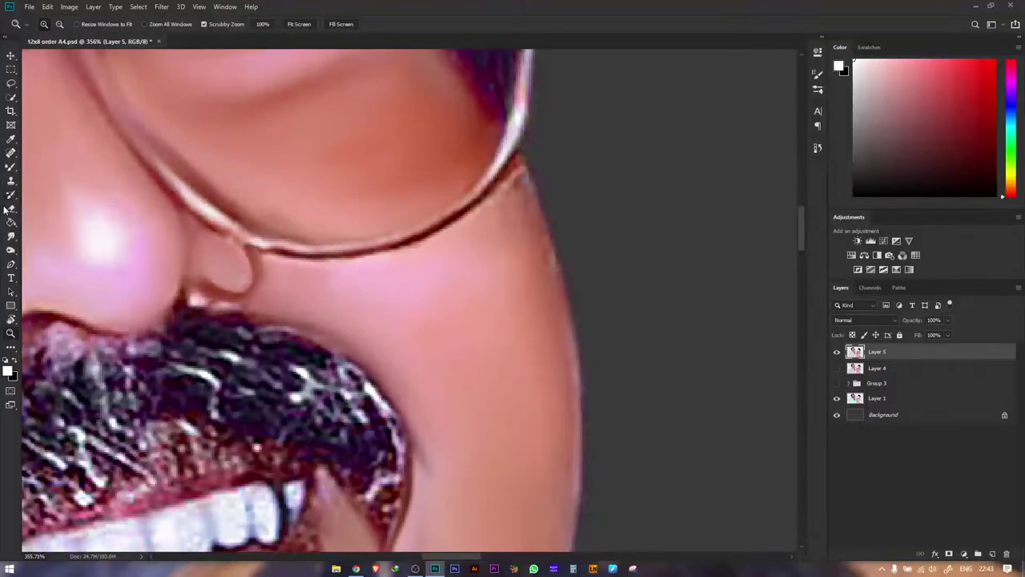
click(11, 237)
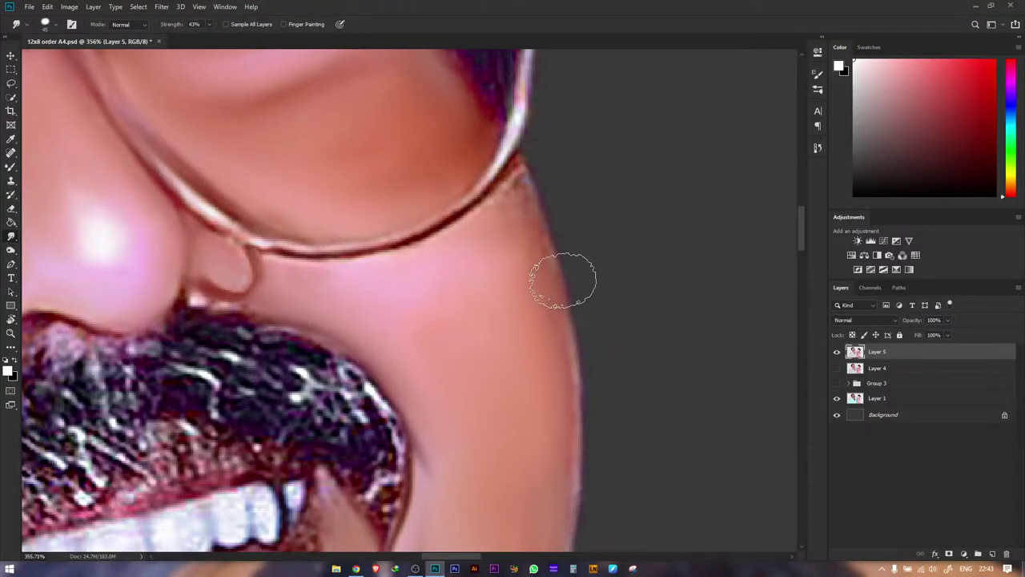
mouse_move(546, 224)
mouse_down()
mouse_move(526, 193)
mouse_move(533, 184)
mouse_move(552, 218)
mouse_up()
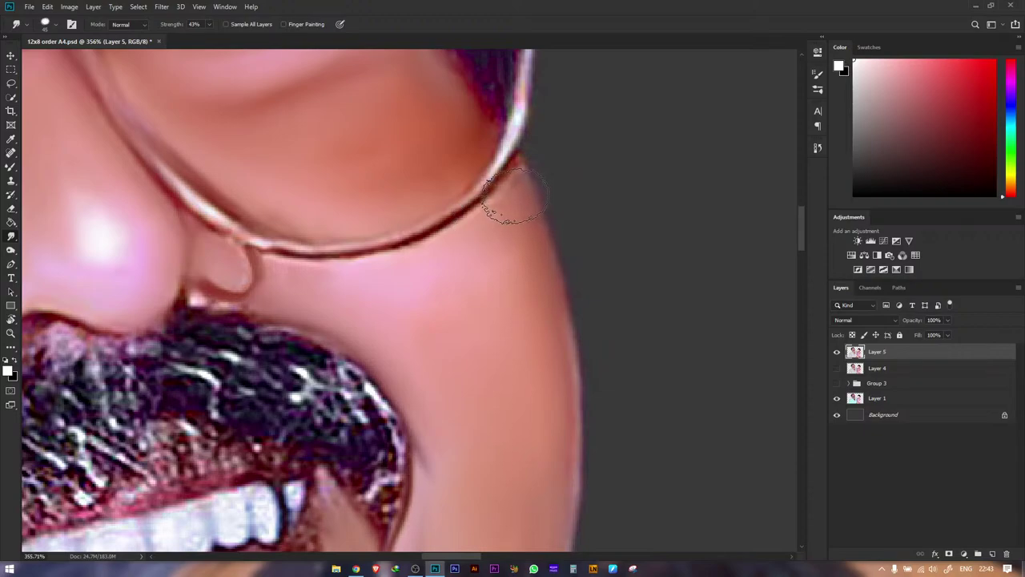
drag(511, 183, 550, 68)
- Smudge the skin border along the moustache's near side, from its outer tip up to beneath the nose, with a small brush
mouse_move(420, 297)
mouse_down()
mouse_move(556, 224)
mouse_move(590, 240)
mouse_up()
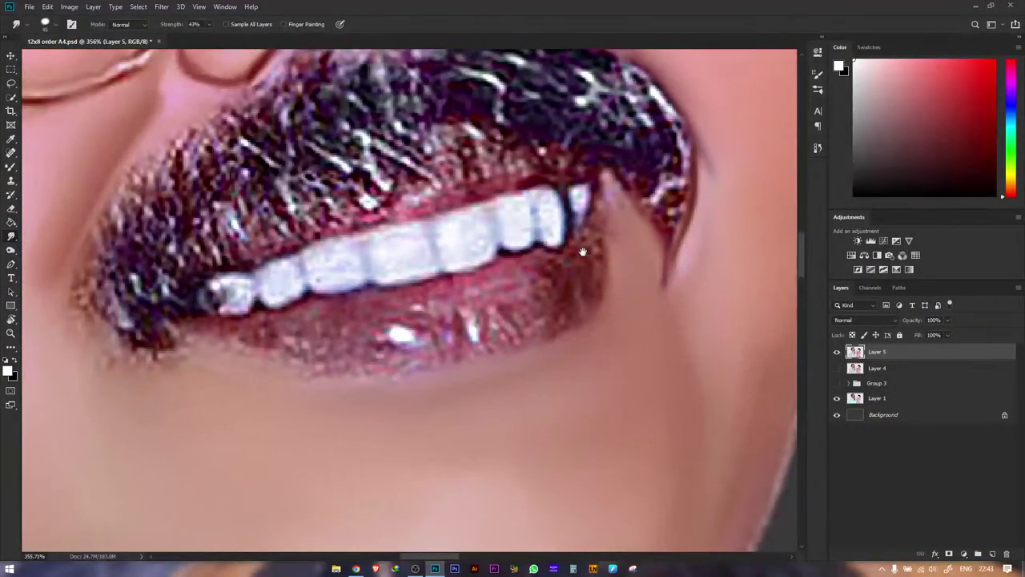
drag(72, 296, 200, 316)
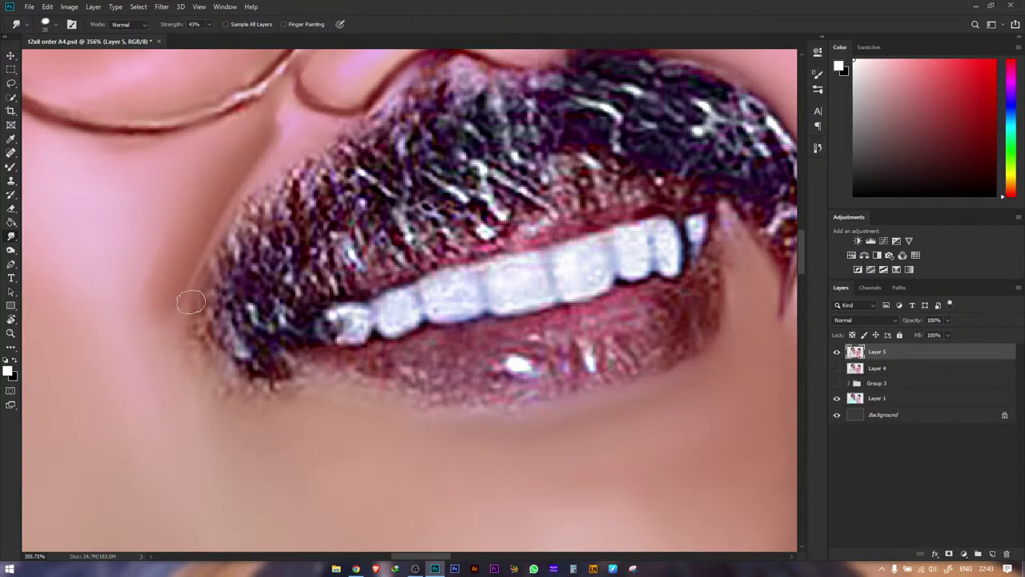
mouse_move(198, 350)
mouse_down()
mouse_move(227, 421)
mouse_move(238, 406)
mouse_move(187, 351)
mouse_move(187, 323)
mouse_up()
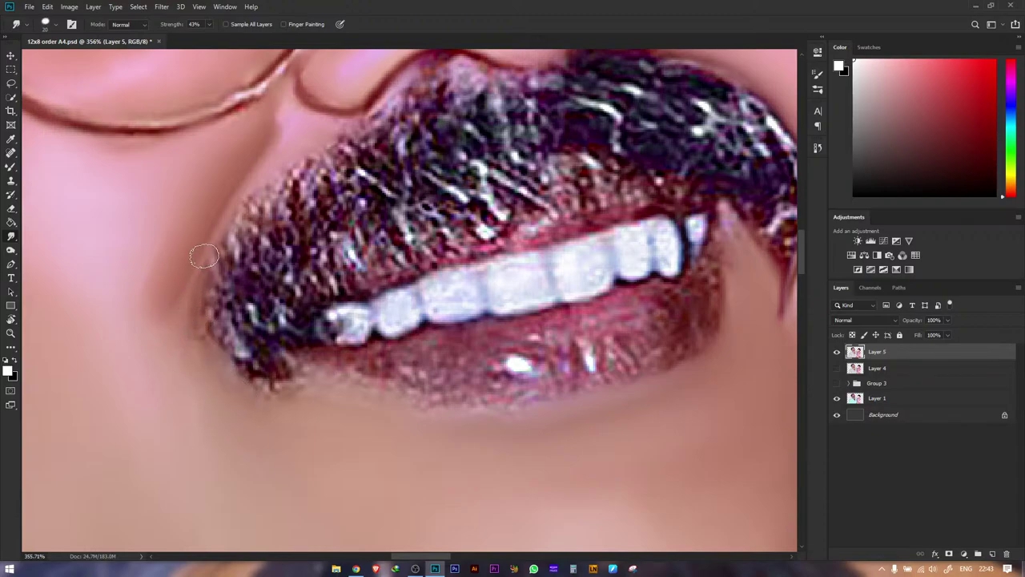
drag(211, 253, 269, 183)
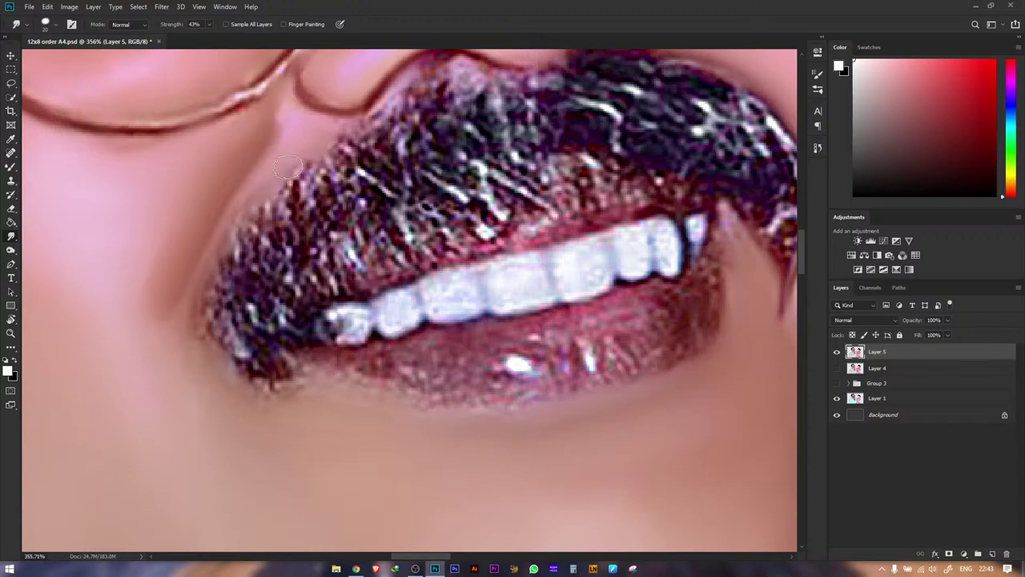
drag(395, 109, 376, 117)
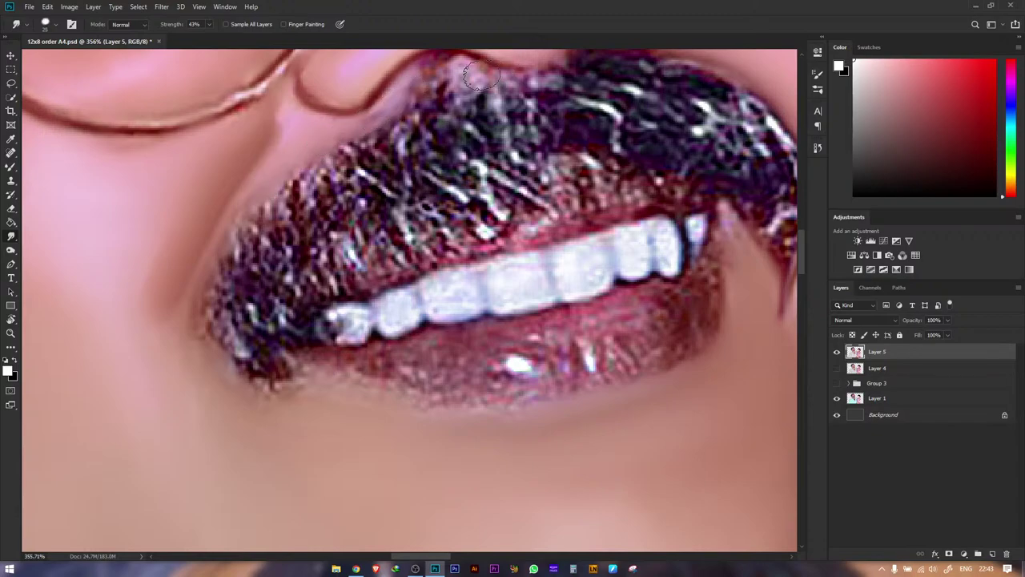
drag(426, 69, 427, 71)
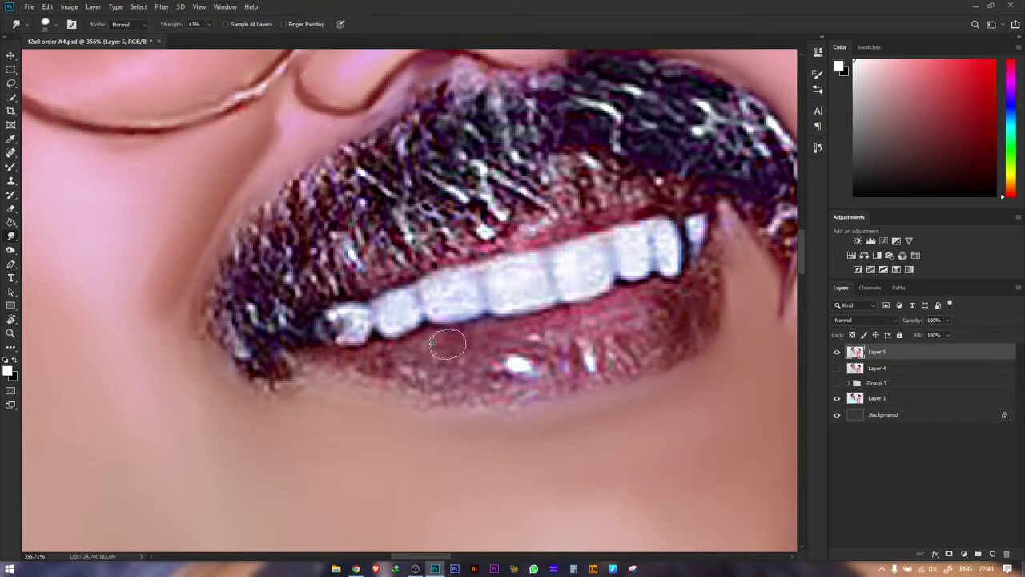
- Rotate the canvas and blend the lower lip's far corner with the Mixer Brush, undoing a first stroke along the lip's lower edge
key(r)
mouse_move(238, 396)
mouse_down()
mouse_move(241, 464)
mouse_move(339, 409)
mouse_move(308, 409)
mouse_up()
drag(437, 372, 463, 385)
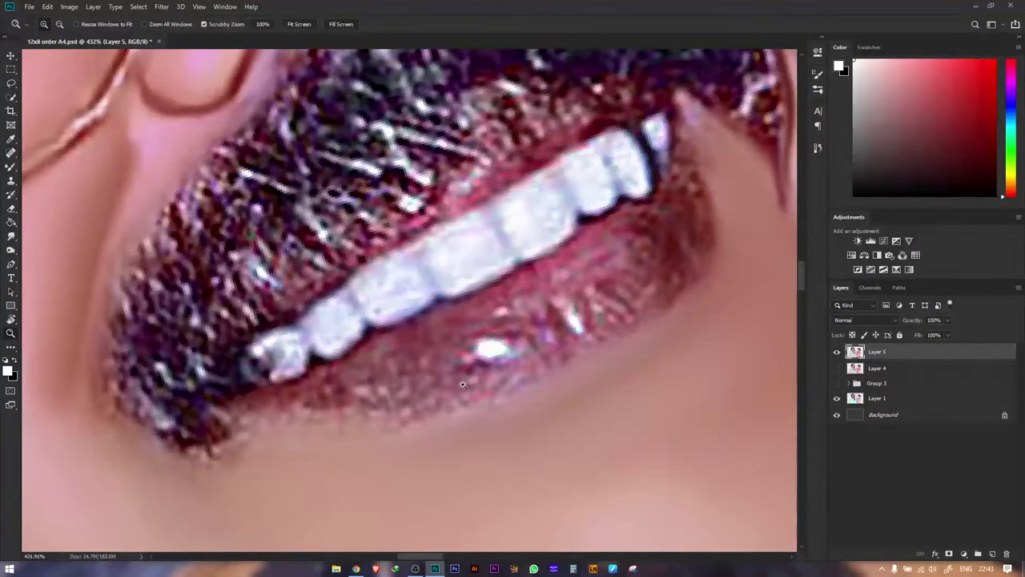
key(b)
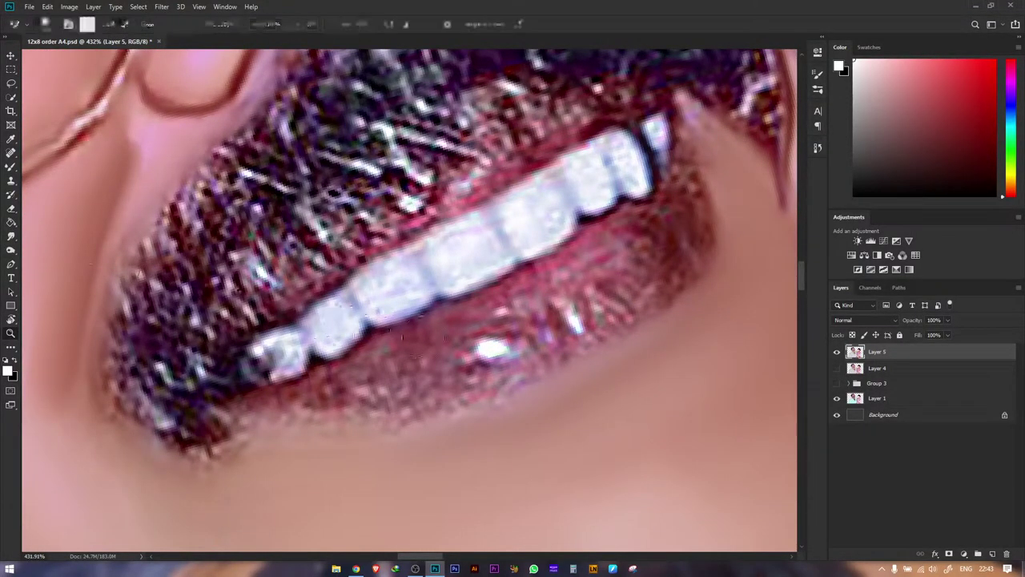
drag(458, 406, 383, 412)
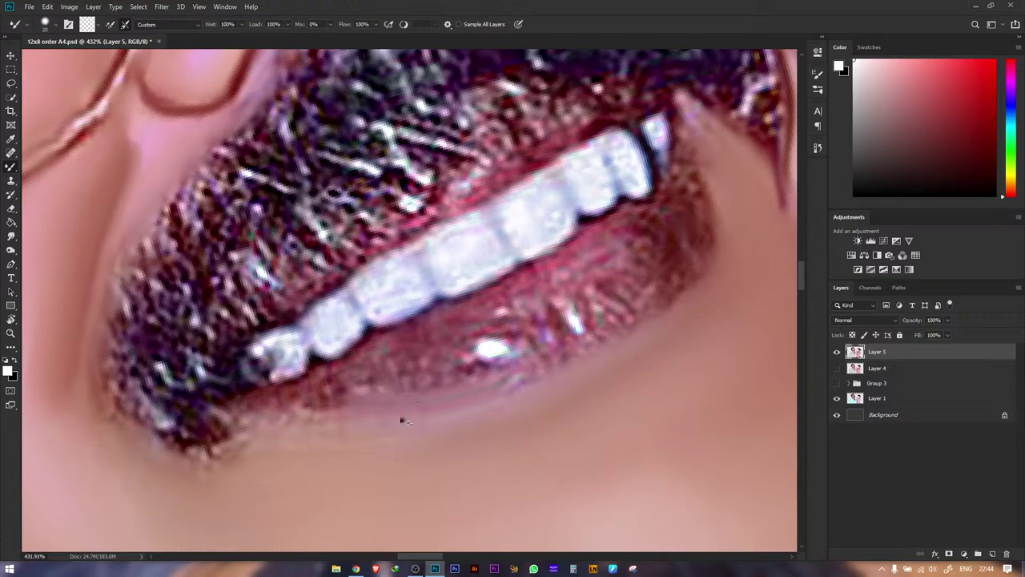
key(ctrl+z)
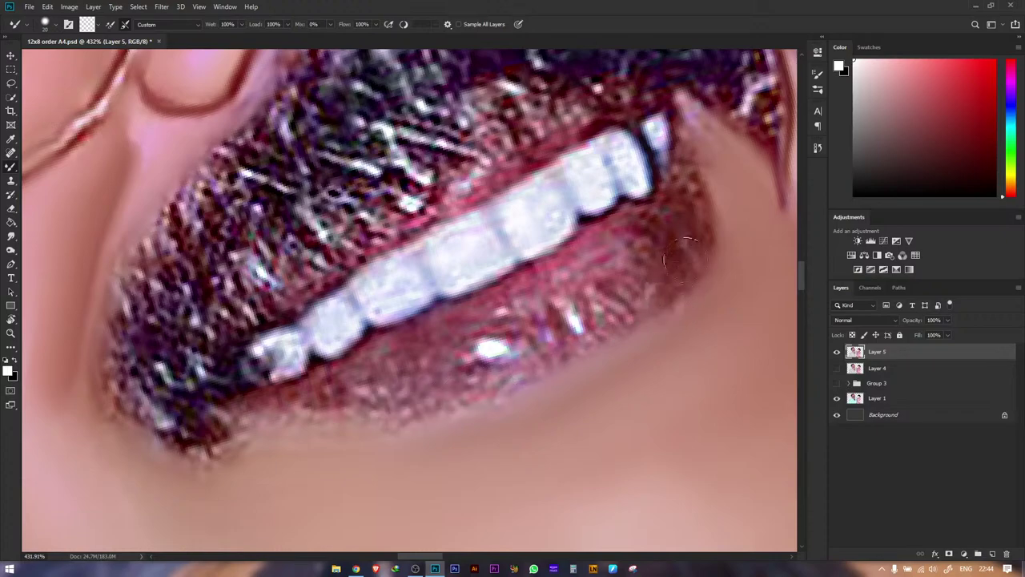
drag(683, 259, 643, 306)
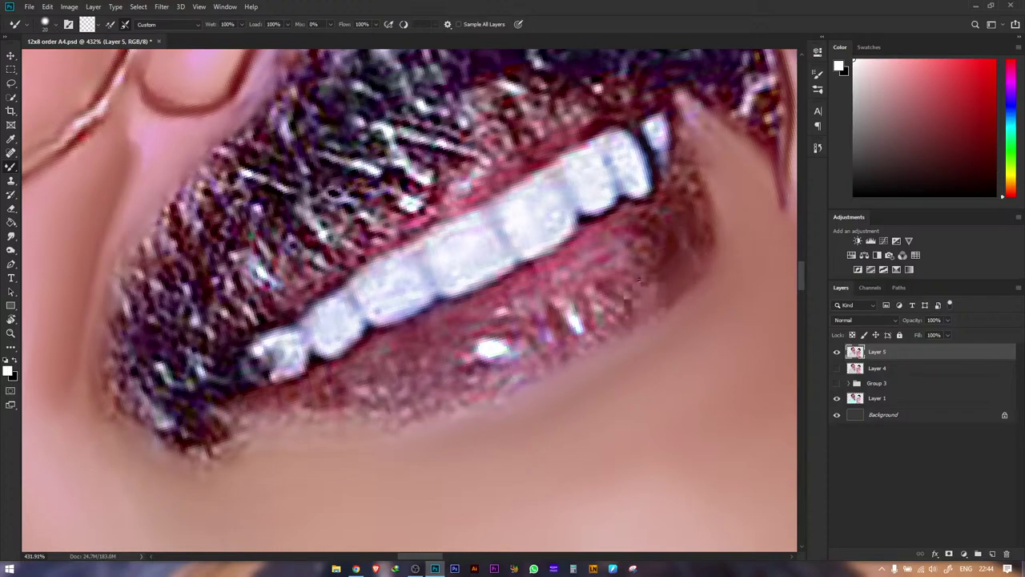
drag(686, 257, 700, 194)
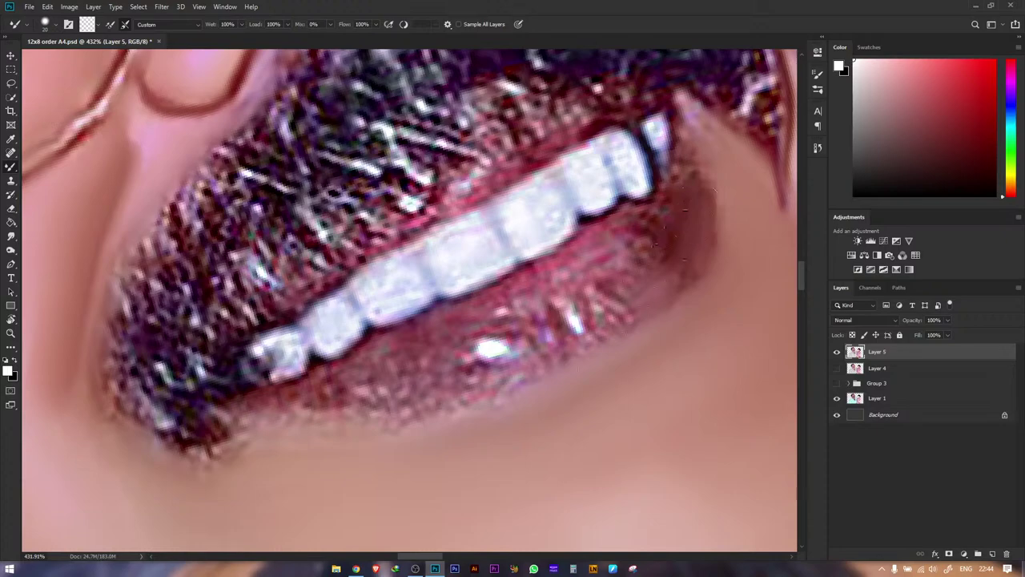
drag(454, 407, 406, 411)
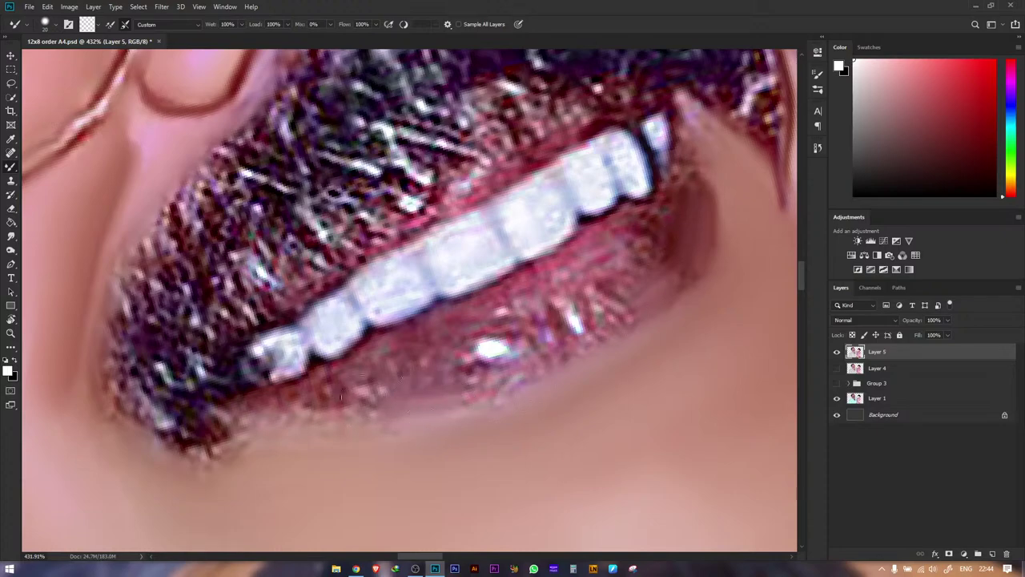
mouse_move(332, 396)
mouse_down()
mouse_move(374, 400)
mouse_move(334, 377)
mouse_move(382, 361)
mouse_move(380, 373)
mouse_move(287, 402)
mouse_move(445, 410)
mouse_up()
click(11, 236)
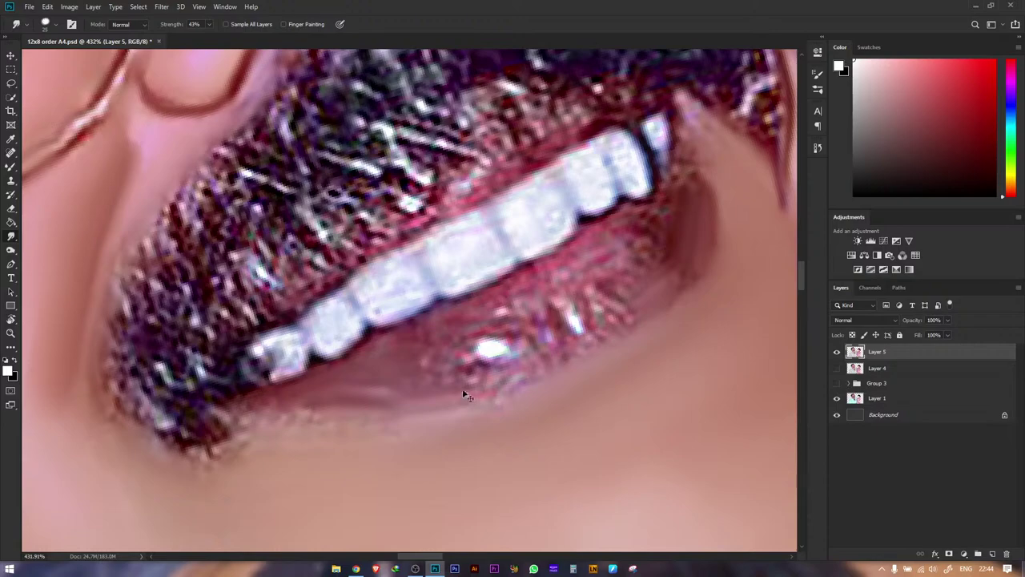
key(ctrl+z)
key(ctrl+z)
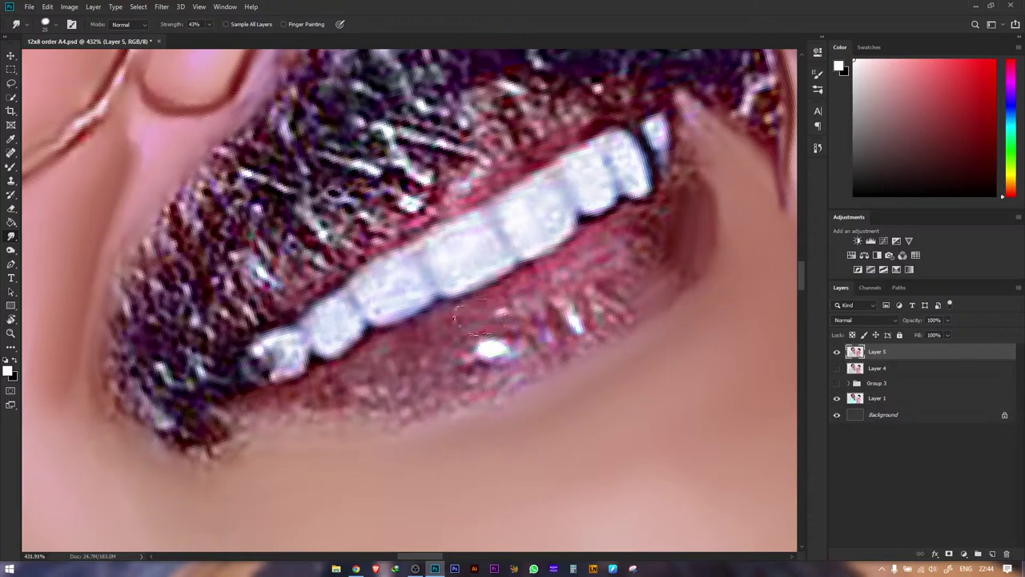
- Smudge the middle and far half of the lower lip smooth, softening its white highlights
mouse_move(480, 317)
mouse_down()
mouse_move(521, 320)
mouse_move(484, 359)
mouse_move(461, 335)
mouse_move(494, 357)
mouse_move(517, 338)
mouse_up()
mouse_move(439, 334)
mouse_down()
mouse_move(454, 369)
mouse_move(434, 372)
mouse_move(433, 341)
mouse_move(484, 309)
mouse_move(537, 320)
mouse_move(545, 281)
mouse_move(564, 319)
mouse_move(580, 325)
mouse_move(562, 317)
mouse_move(597, 300)
mouse_move(545, 281)
mouse_move(600, 260)
mouse_move(610, 288)
mouse_move(590, 295)
mouse_move(542, 276)
mouse_move(563, 322)
mouse_move(596, 322)
mouse_up()
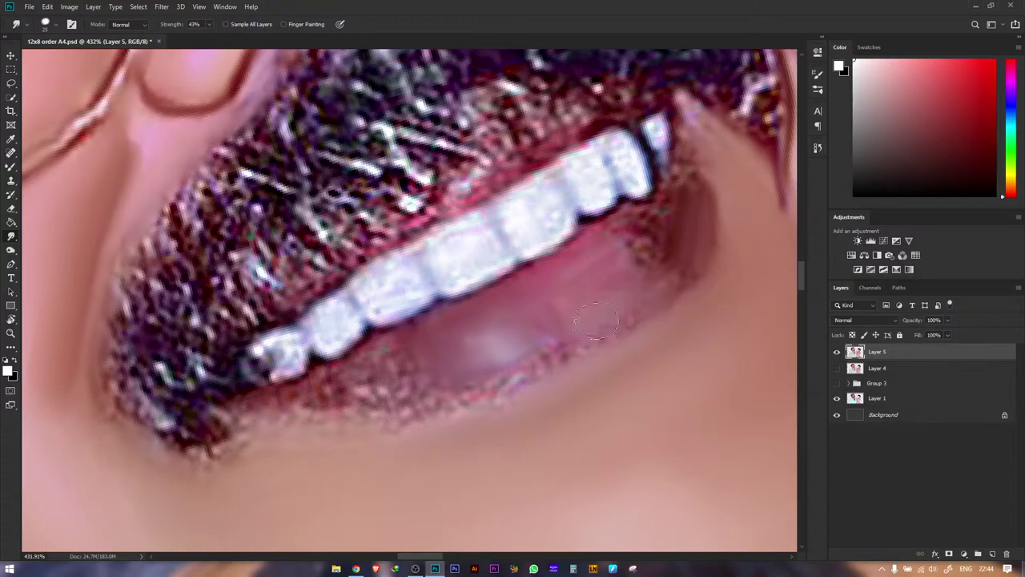
drag(551, 352, 536, 337)
- Draw a dark contour along the lower lip's bottom edge with the Mixer Brush and blend the skin just below it
key(b)
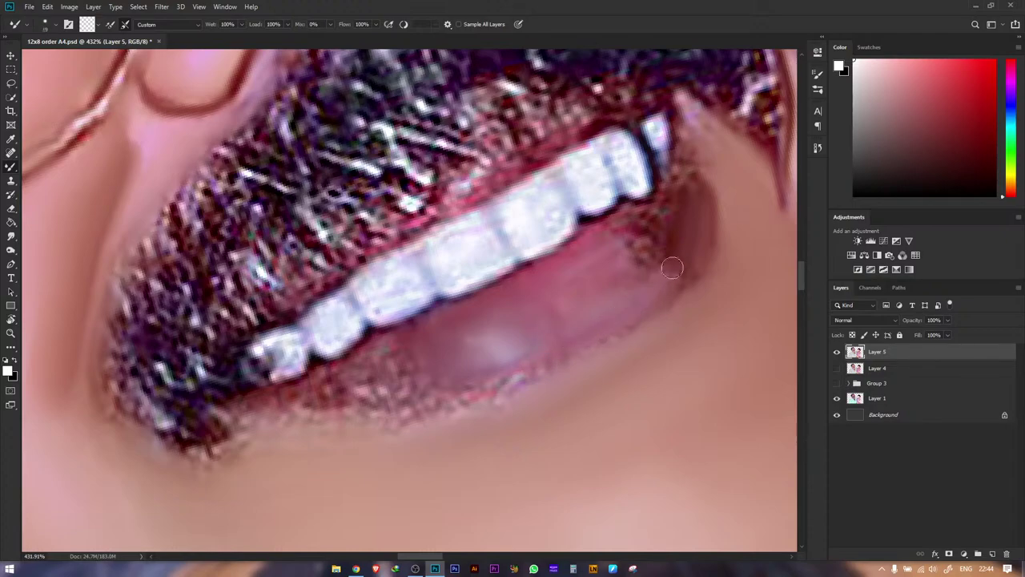
mouse_move(674, 238)
mouse_down()
mouse_move(631, 300)
mouse_move(649, 285)
mouse_move(582, 330)
mouse_up()
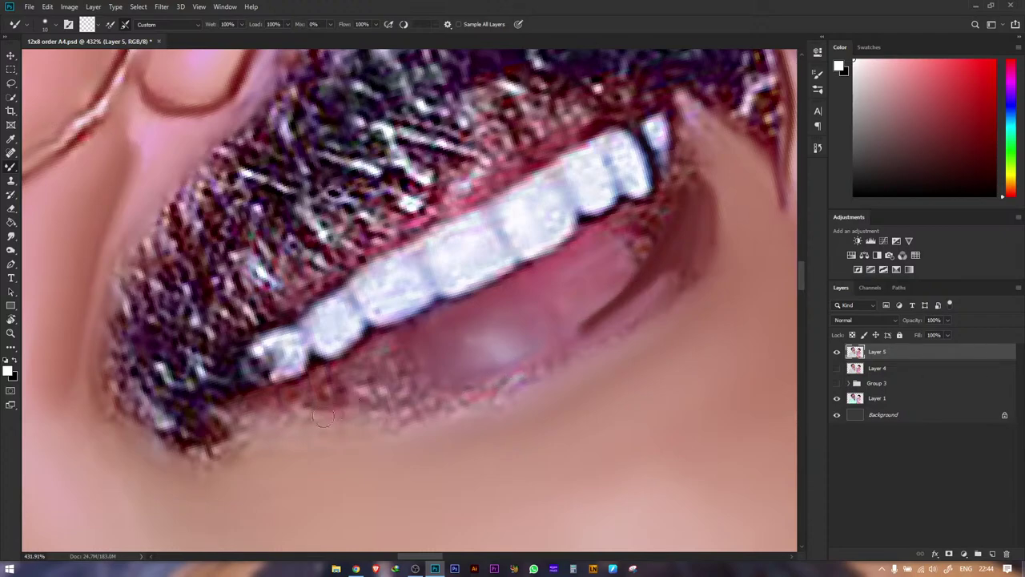
drag(323, 418, 405, 407)
drag(454, 398, 558, 349)
drag(656, 278, 686, 254)
drag(611, 339, 596, 346)
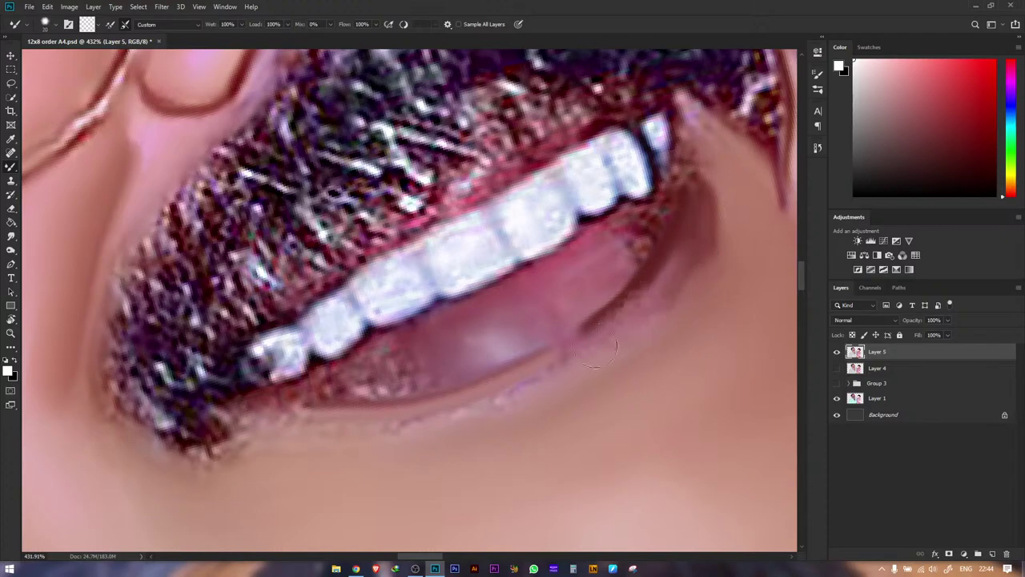
mouse_move(485, 406)
mouse_down()
mouse_move(509, 397)
mouse_move(402, 430)
mouse_move(505, 397)
mouse_move(575, 360)
mouse_up()
- Smudge the remaining grain inside the lower lip smooth, from the near corner to the far corner, adjusting the brush size
click(11, 237)
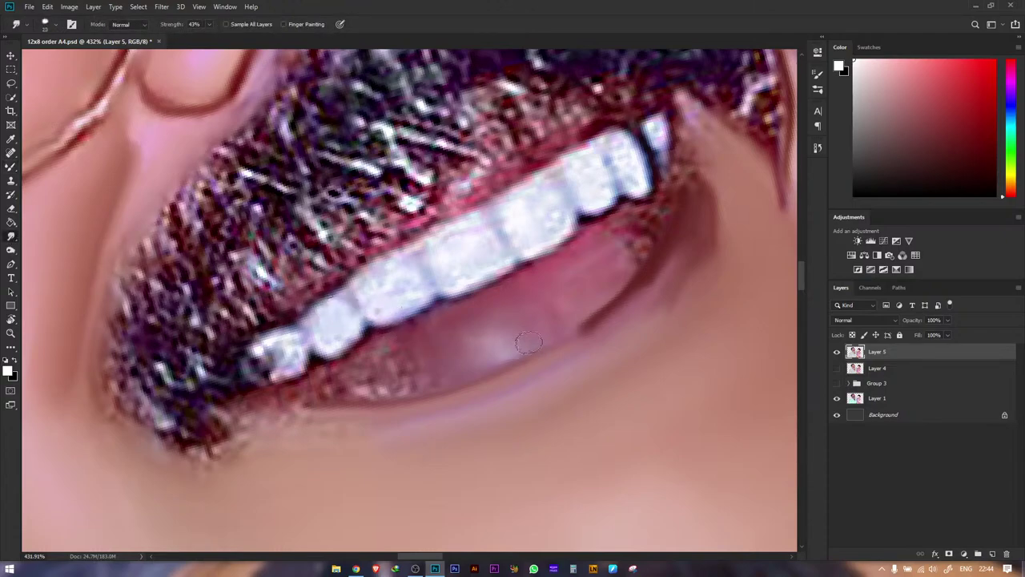
mouse_move(365, 378)
mouse_down()
mouse_move(340, 381)
mouse_move(396, 353)
mouse_move(413, 366)
mouse_move(405, 378)
mouse_move(363, 386)
mouse_move(396, 348)
mouse_move(369, 356)
mouse_move(418, 331)
mouse_move(406, 366)
mouse_move(428, 376)
mouse_move(333, 390)
mouse_move(376, 362)
mouse_move(348, 387)
mouse_move(432, 375)
mouse_move(377, 388)
mouse_move(409, 372)
mouse_move(398, 369)
mouse_move(307, 395)
mouse_move(388, 347)
mouse_move(632, 247)
mouse_move(621, 257)
mouse_move(639, 228)
mouse_move(538, 266)
mouse_move(504, 263)
mouse_move(542, 256)
mouse_move(539, 270)
mouse_move(555, 268)
mouse_move(631, 219)
mouse_move(569, 250)
mouse_move(609, 247)
mouse_move(576, 246)
mouse_move(533, 283)
mouse_up()
key(])
mouse_move(608, 286)
mouse_down()
mouse_move(655, 211)
mouse_move(584, 249)
mouse_move(646, 233)
mouse_move(624, 269)
mouse_move(686, 202)
mouse_move(659, 225)
mouse_move(655, 211)
mouse_move(594, 317)
mouse_move(543, 347)
mouse_move(551, 317)
mouse_up()
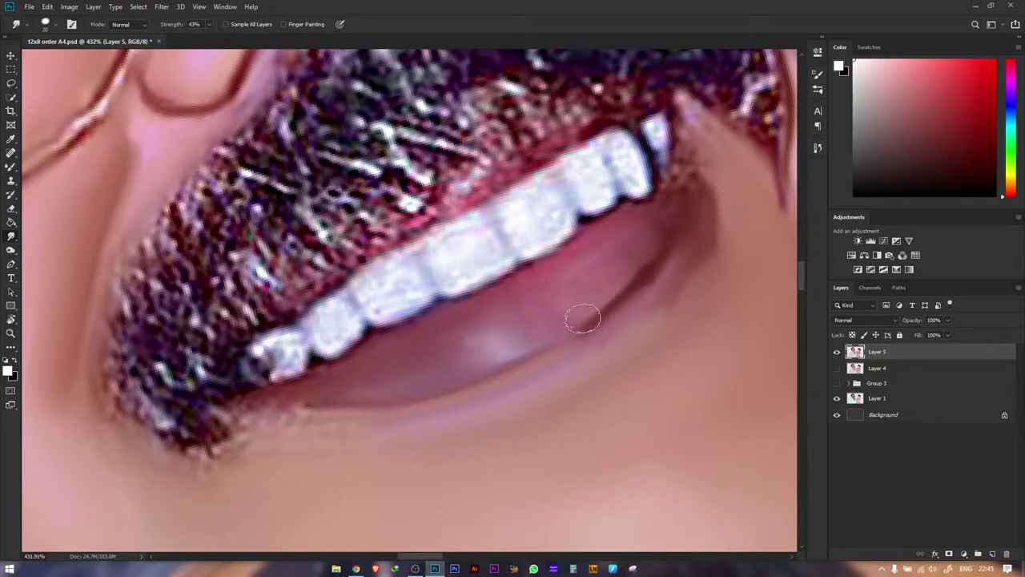
- Paint a smooth upper lip band above the teeth with a smaller Mixer Brush, from the far side to the near side
key(b)
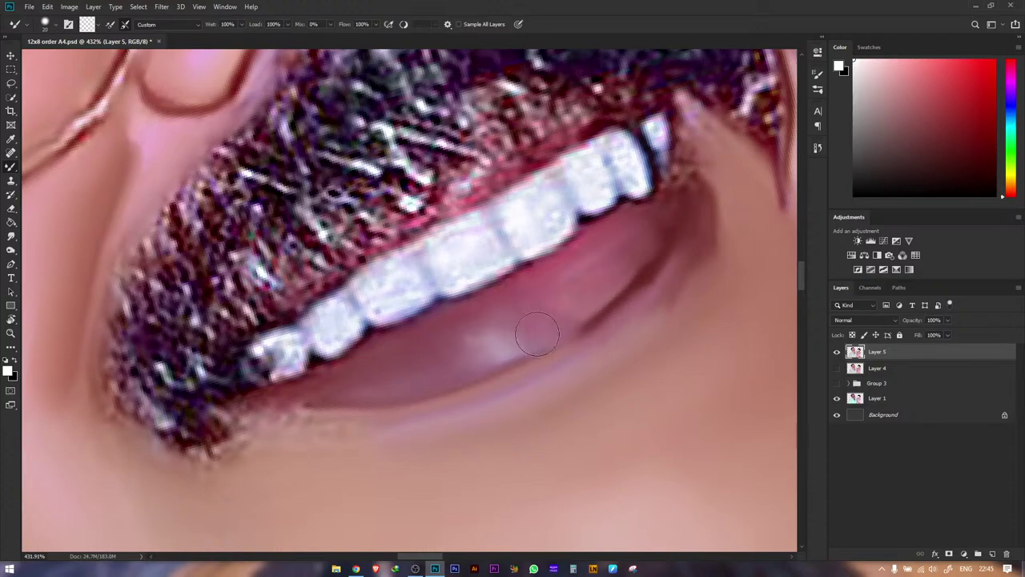
key(bracketleft)
key(bracketleft)
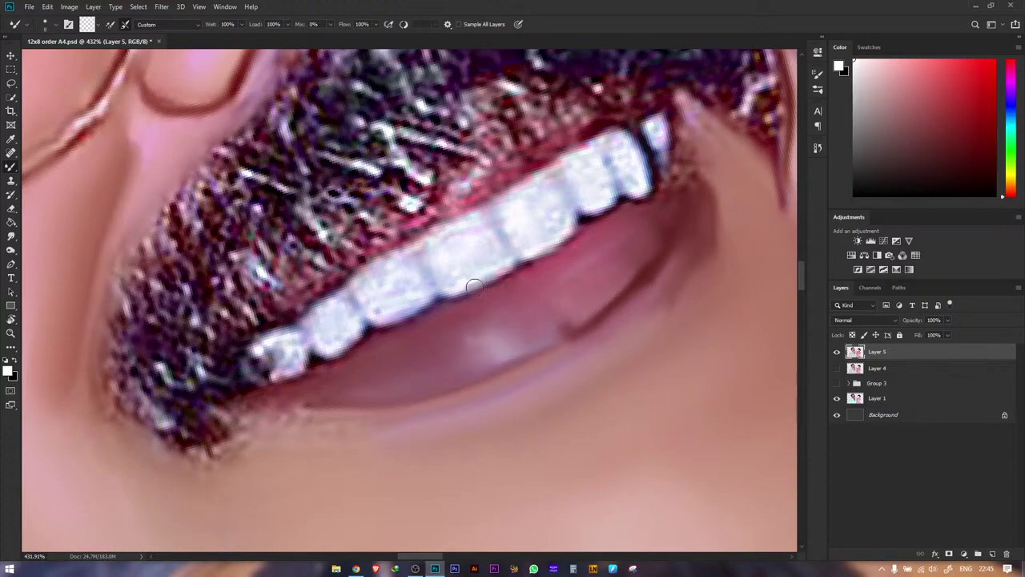
mouse_move(492, 186)
mouse_down()
mouse_move(585, 128)
mouse_move(513, 170)
mouse_up()
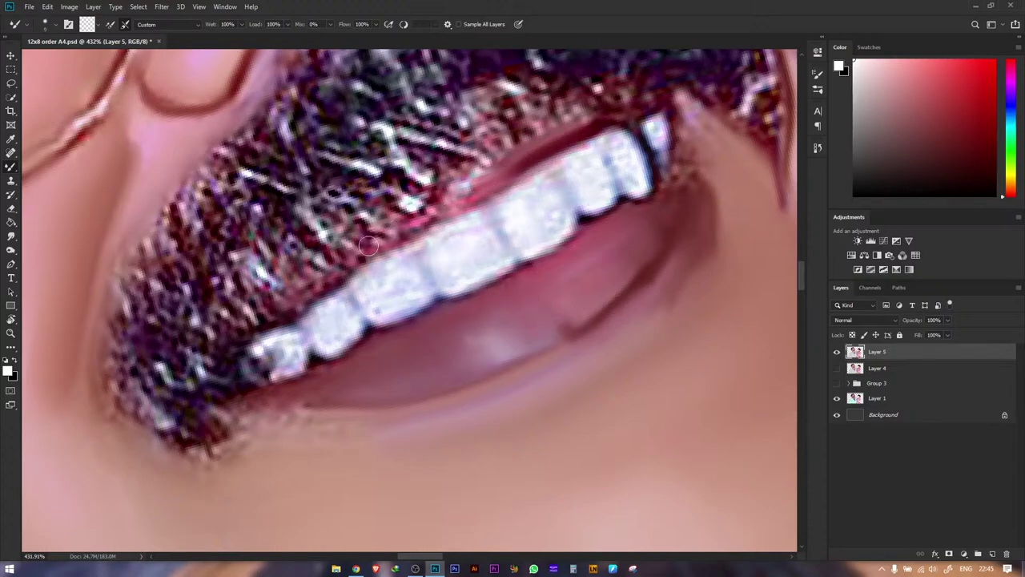
drag(369, 251, 449, 206)
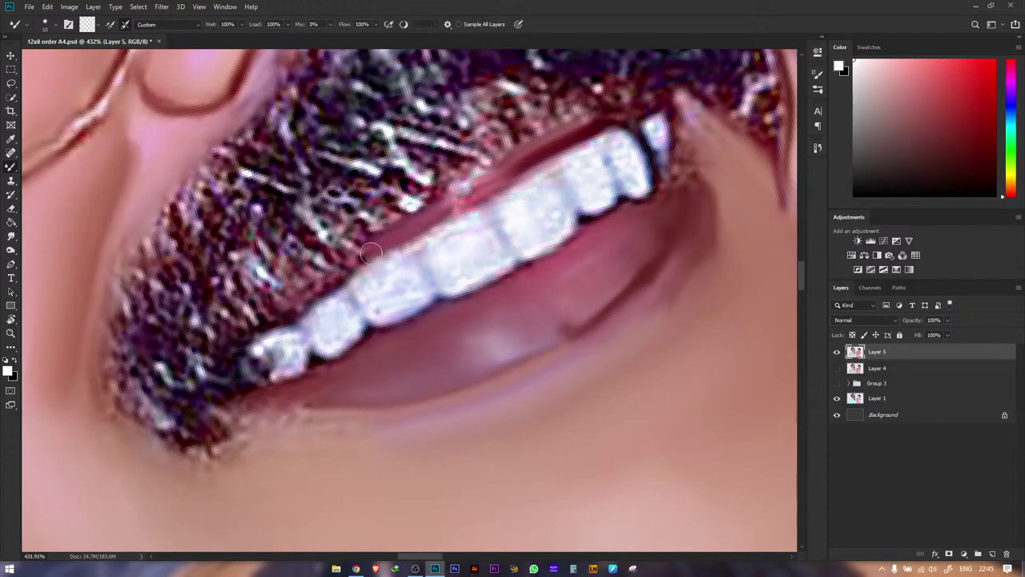
- Set the foreground colour to the dark lip tone #6f302f, sampled from the lower lip's contour
click(11, 237)
key(z)
drag(455, 297, 346, 294)
key(Escape)
drag(474, 314, 578, 315)
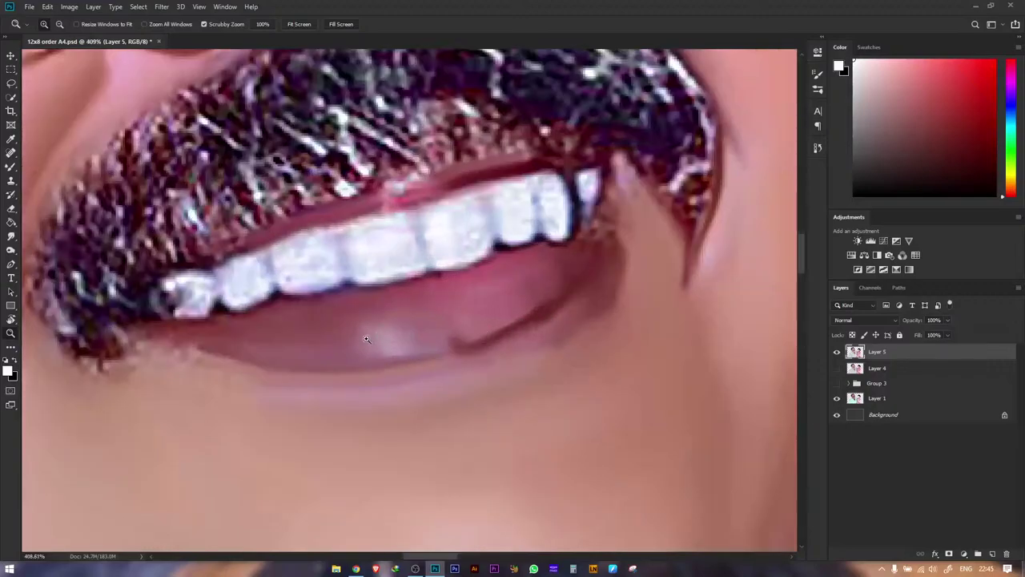
drag(366, 339, 431, 320)
click(11, 237)
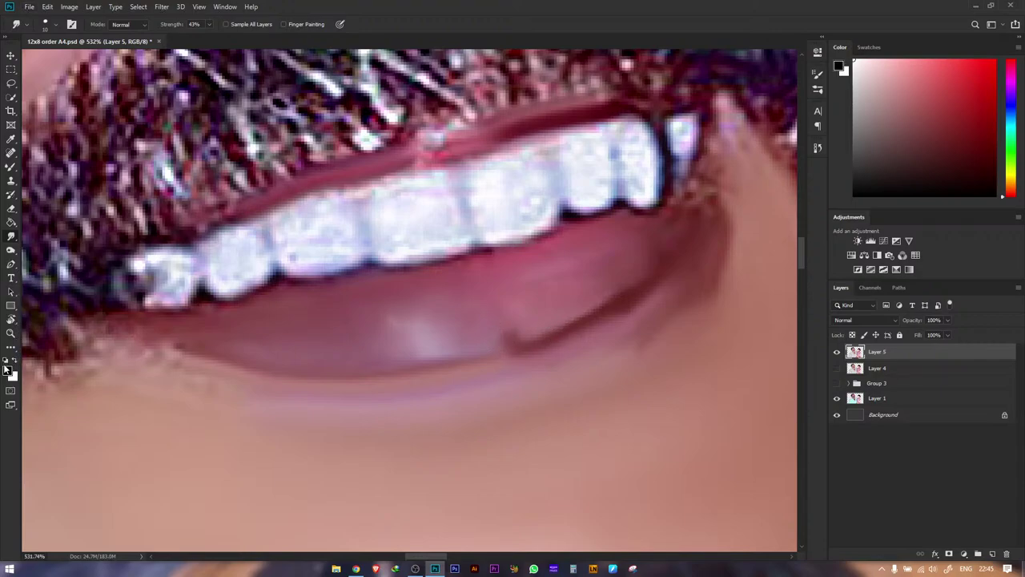
click(8, 367)
click(587, 321)
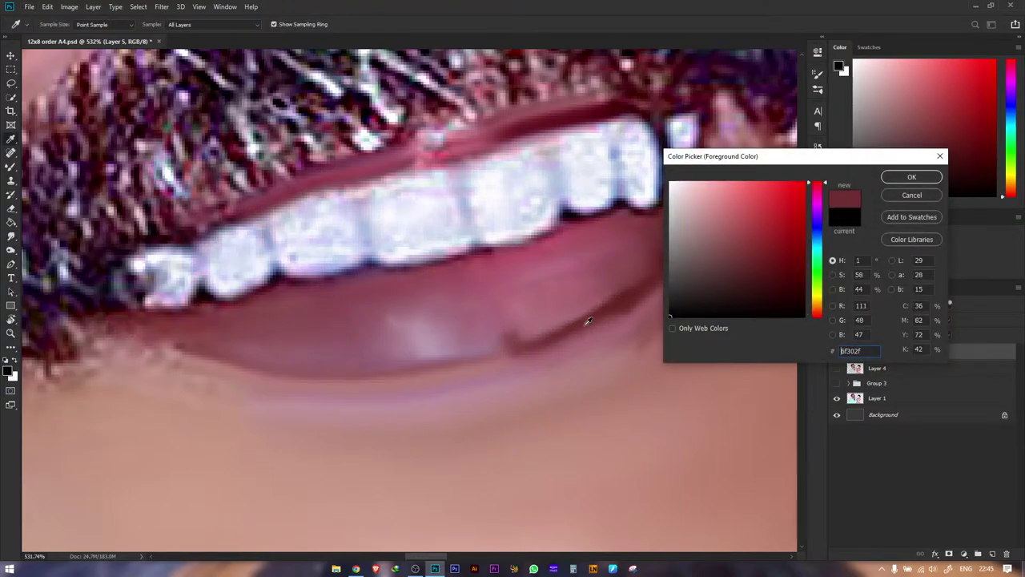
click(910, 177)
key(b)
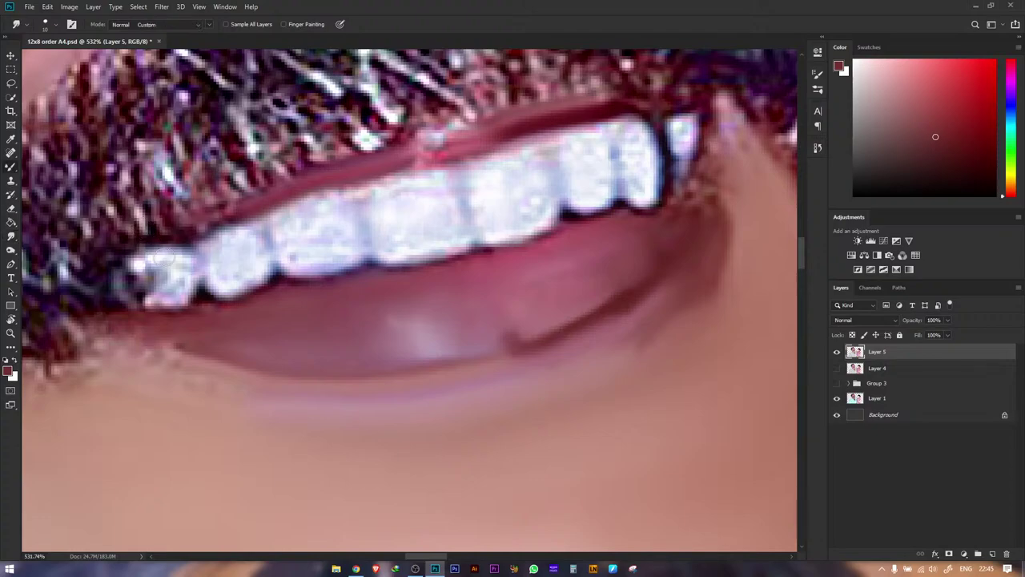
- Draw a dark contour along the lower lip's bottom edge to its near corner with the Mixer Brush, undoing one stray stroke
click(12, 237)
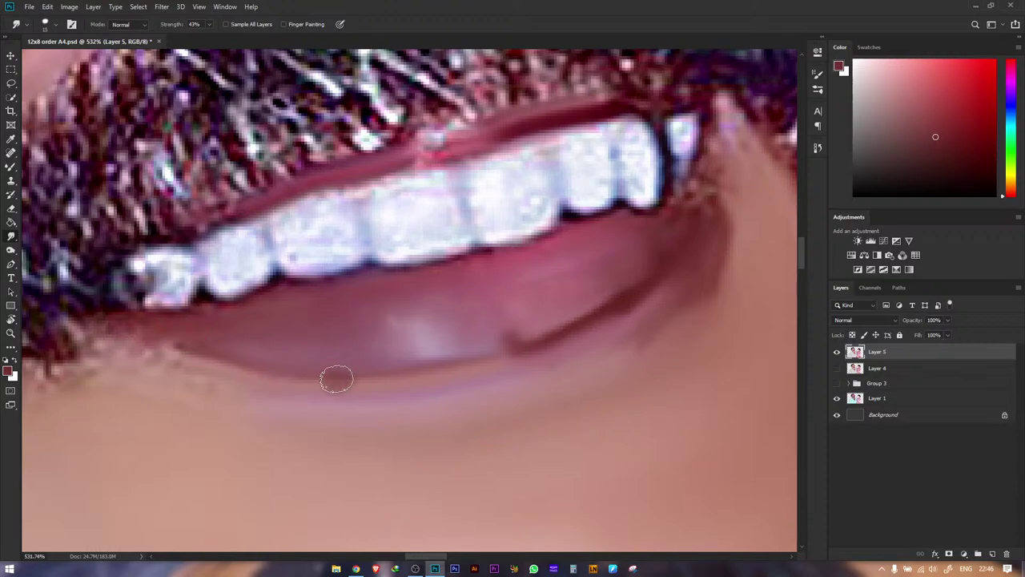
drag(336, 379, 360, 381)
key(b)
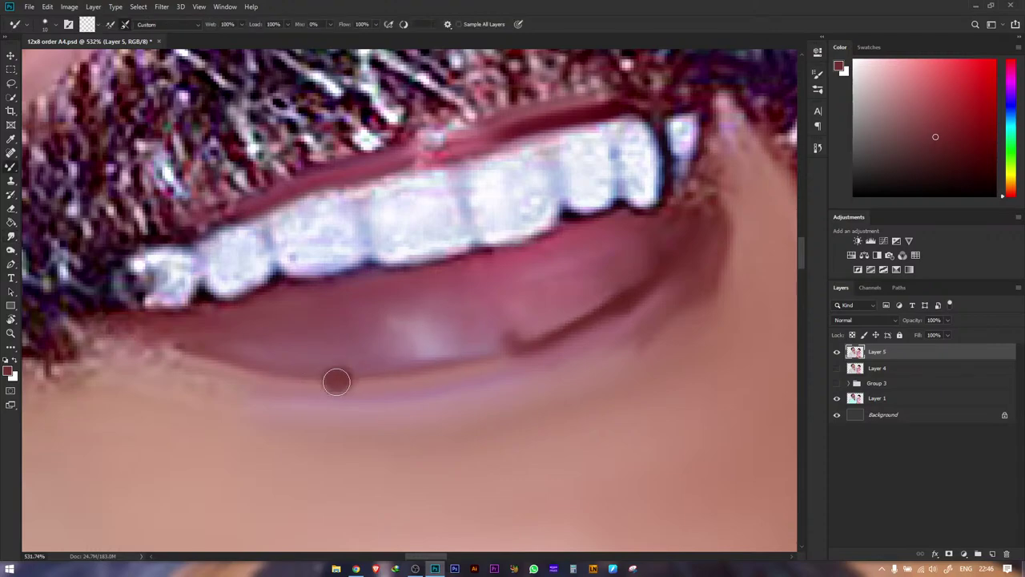
mouse_move(336, 381)
mouse_down()
mouse_move(438, 376)
mouse_move(386, 385)
mouse_move(360, 386)
mouse_move(492, 357)
mouse_move(447, 374)
mouse_move(479, 362)
mouse_up()
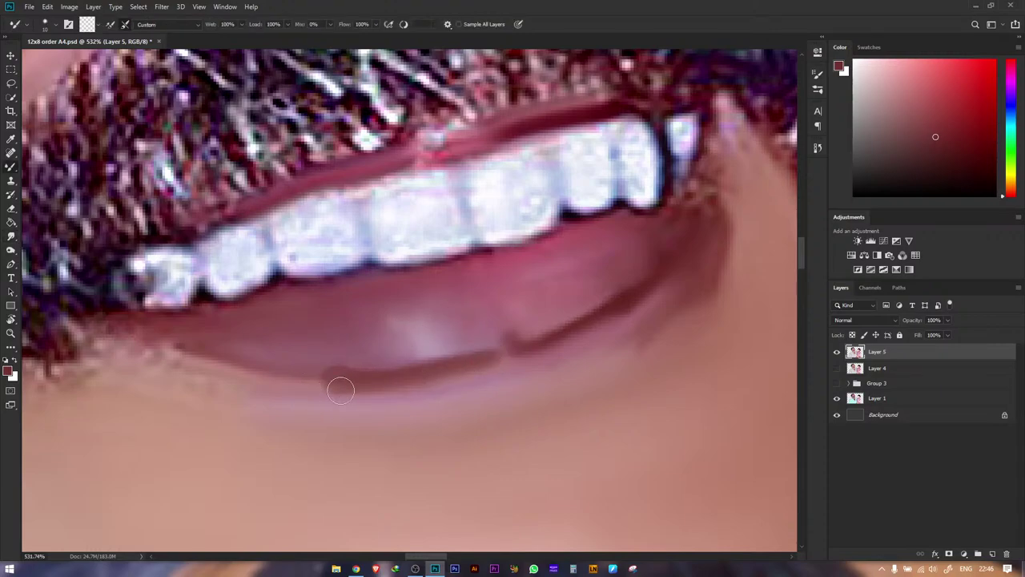
mouse_move(340, 390)
mouse_down()
mouse_move(267, 391)
mouse_move(313, 382)
mouse_up()
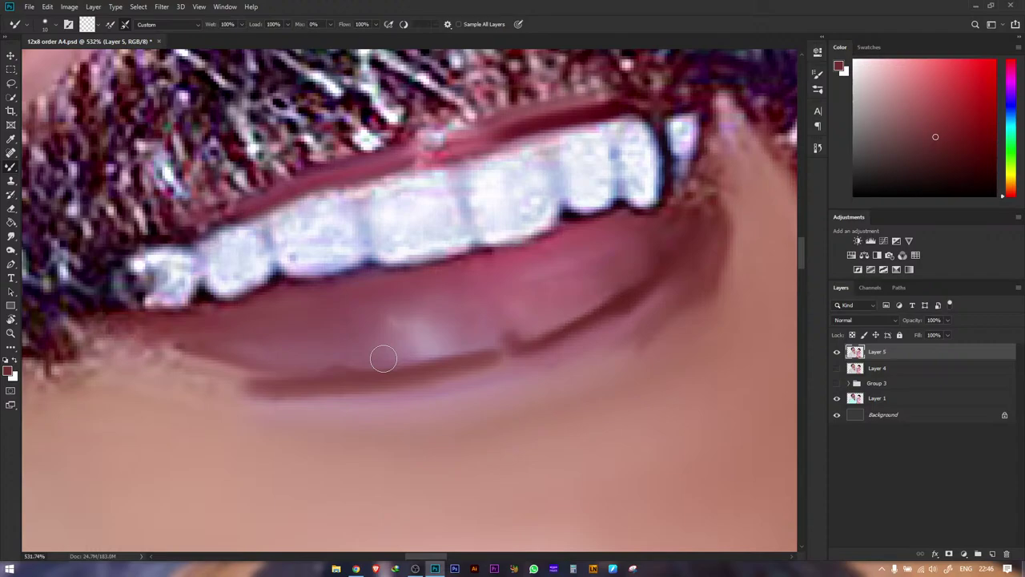
key(ctrl+z)
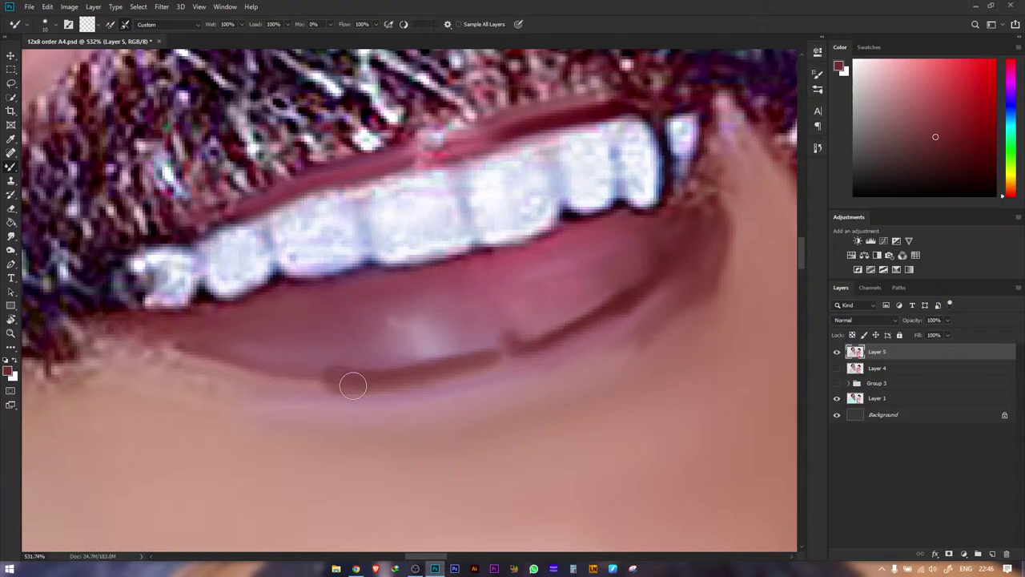
drag(352, 386, 231, 367)
drag(305, 379, 183, 357)
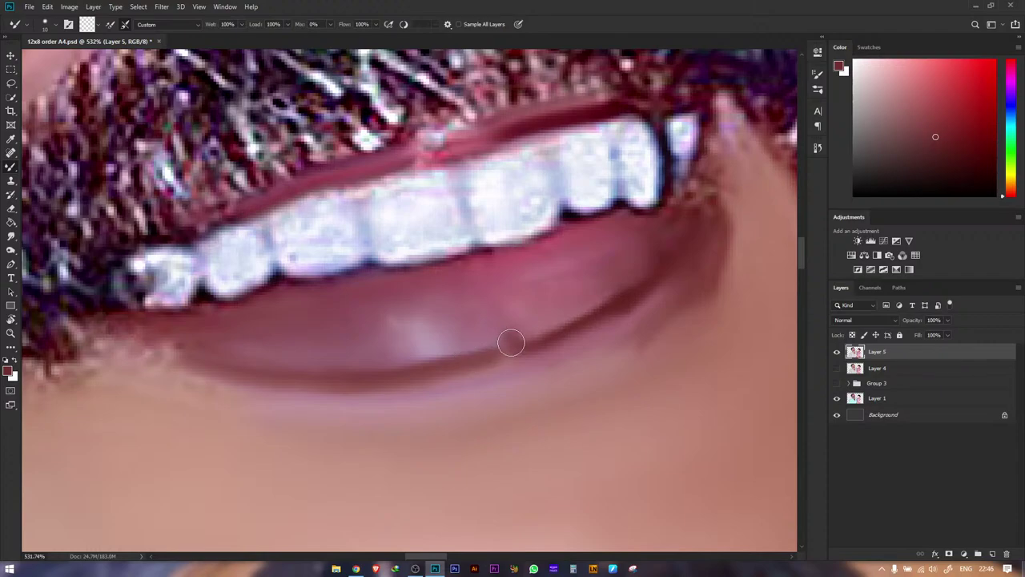
- Smudge the skin at both mouth corners and the grain on the teeth smooth, adjusting the brush size
key(z)
drag(470, 347, 373, 347)
scroll(358, 258, up, 5)
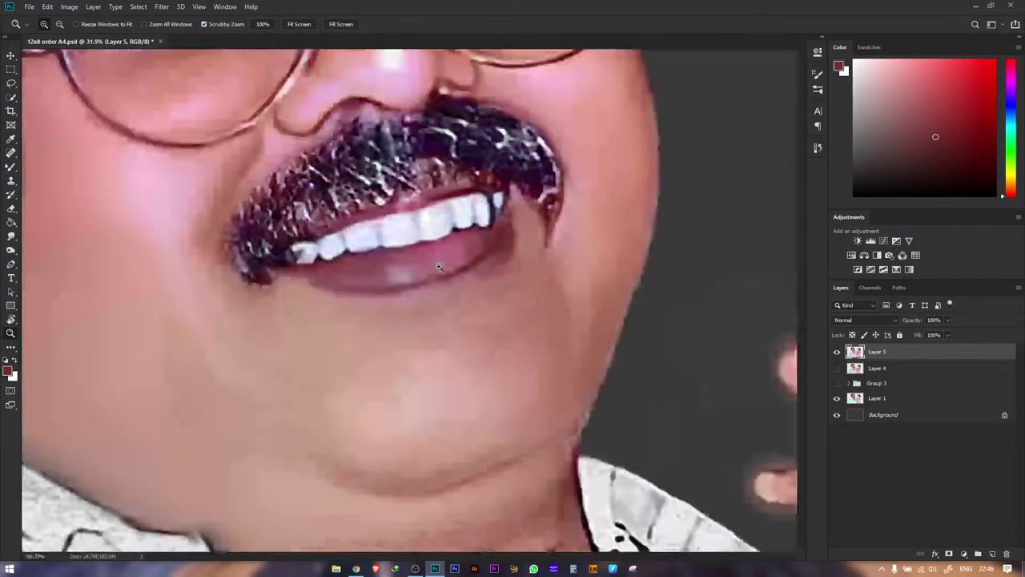
scroll(393, 266, up, 3)
click(12, 236)
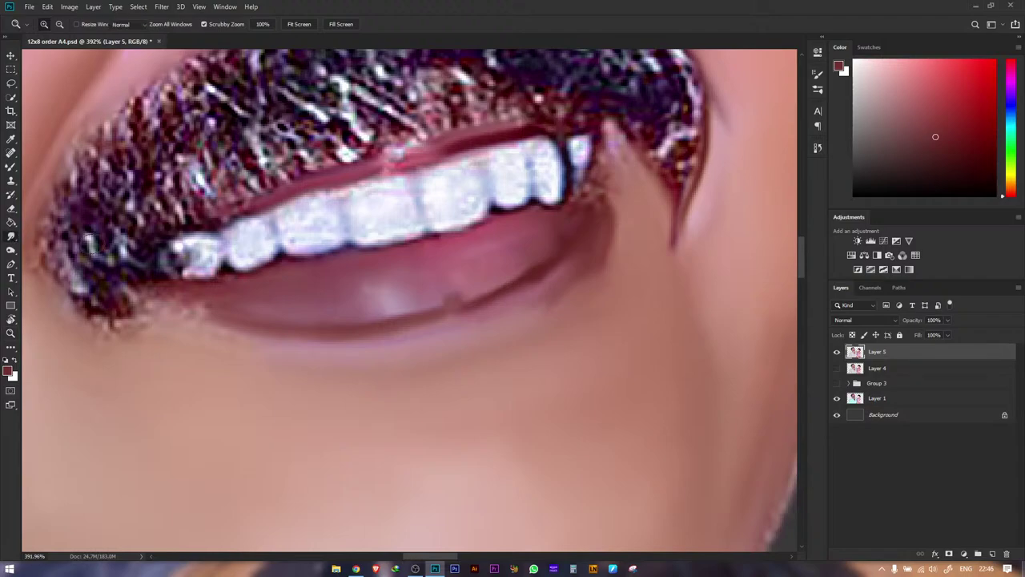
key(bracketright)
key(bracketright)
key(bracketright)
key(bracketright)
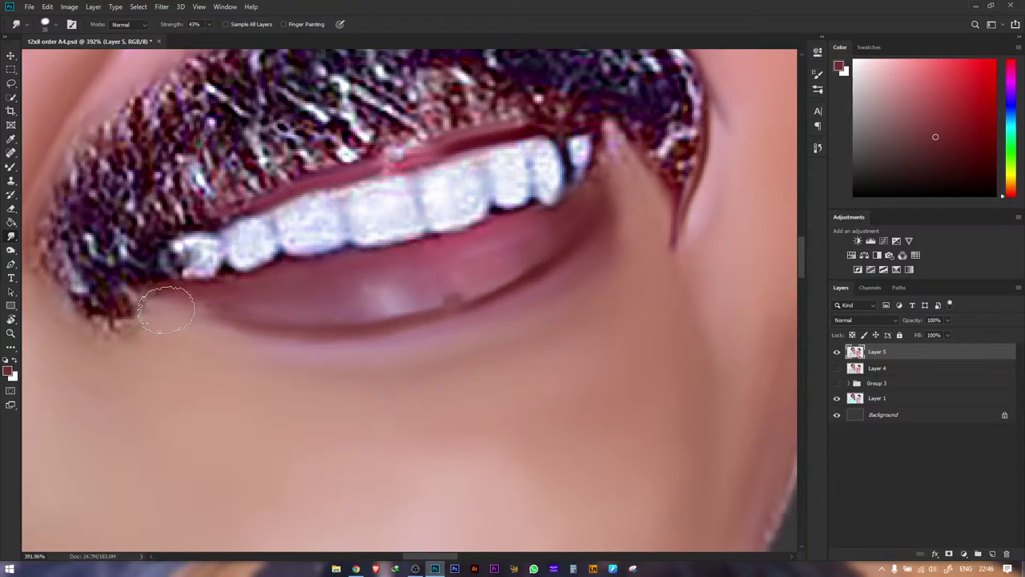
mouse_move(432, 214)
mouse_down()
mouse_move(371, 213)
mouse_move(370, 197)
mouse_move(380, 217)
mouse_move(457, 171)
mouse_move(456, 200)
mouse_move(538, 163)
mouse_move(307, 226)
mouse_move(323, 231)
mouse_move(251, 238)
mouse_move(247, 229)
mouse_move(240, 253)
mouse_up()
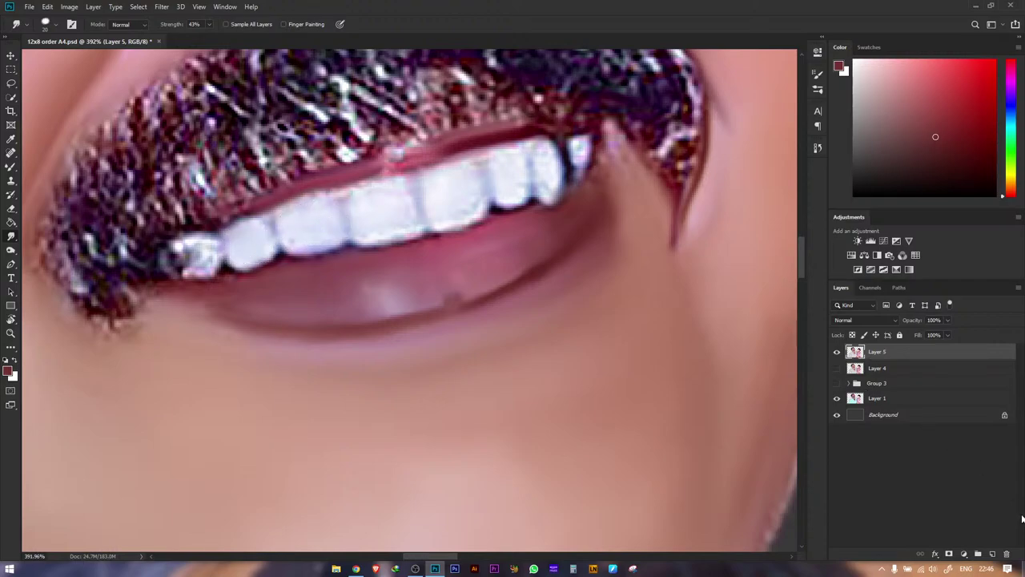
- Create a new layer above the portrait and set the foreground colour to the pink #dd6381
click(992, 554)
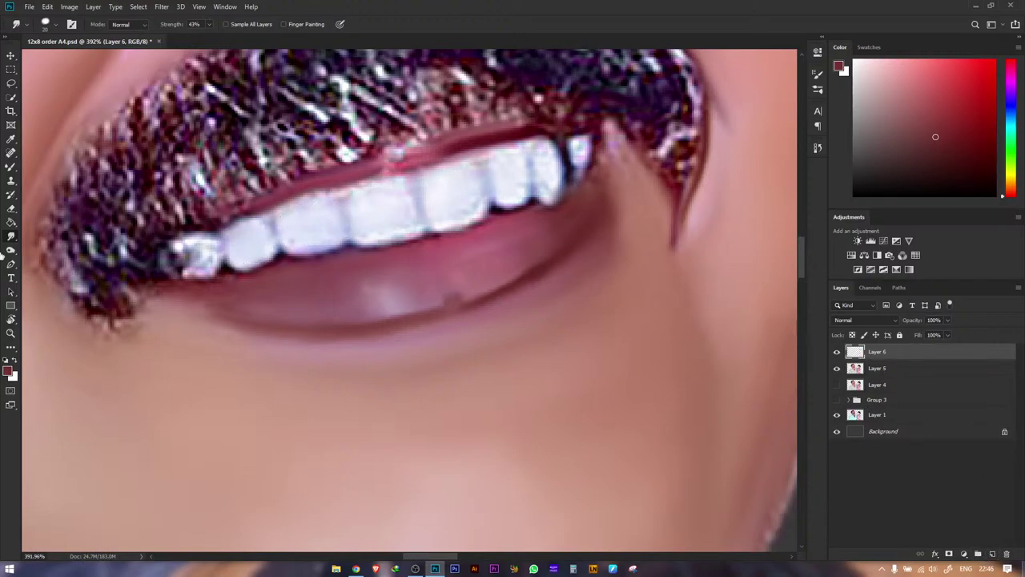
click(11, 371)
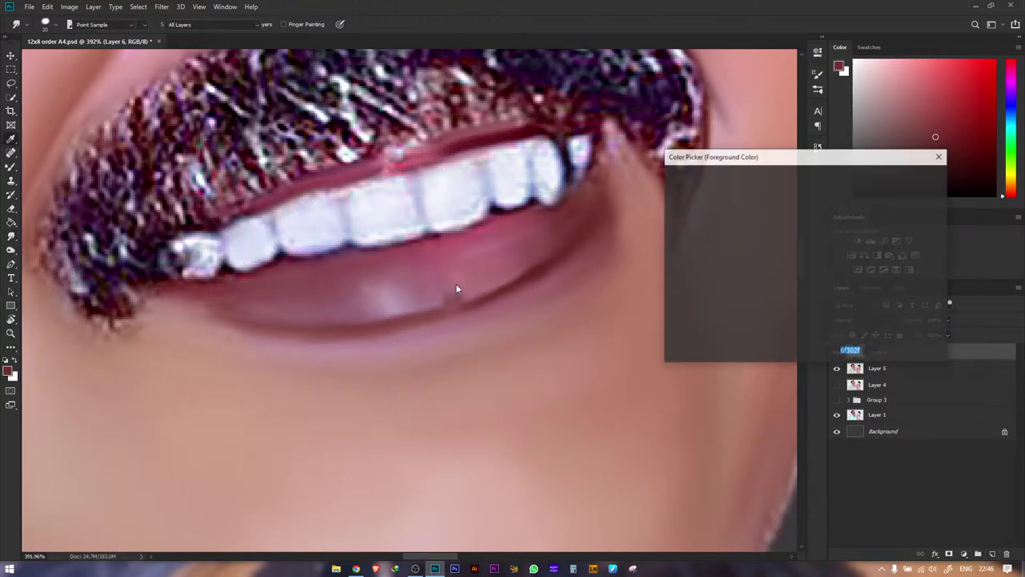
click(379, 287)
drag(745, 206, 747, 197)
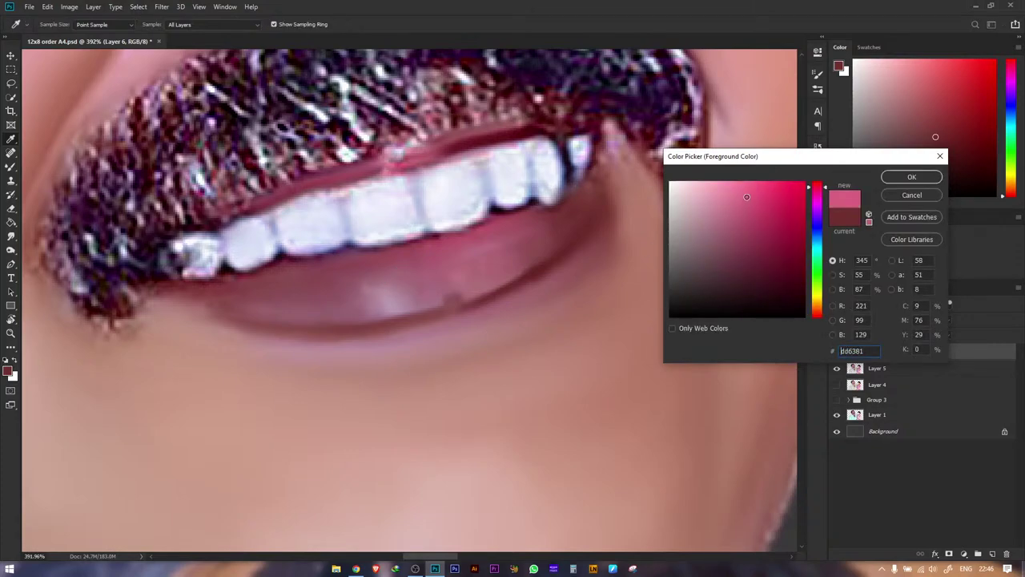
click(911, 177)
- Paint the lower lip and the thin upper lip pink on the new layer with the regular Brush tool
key(r)
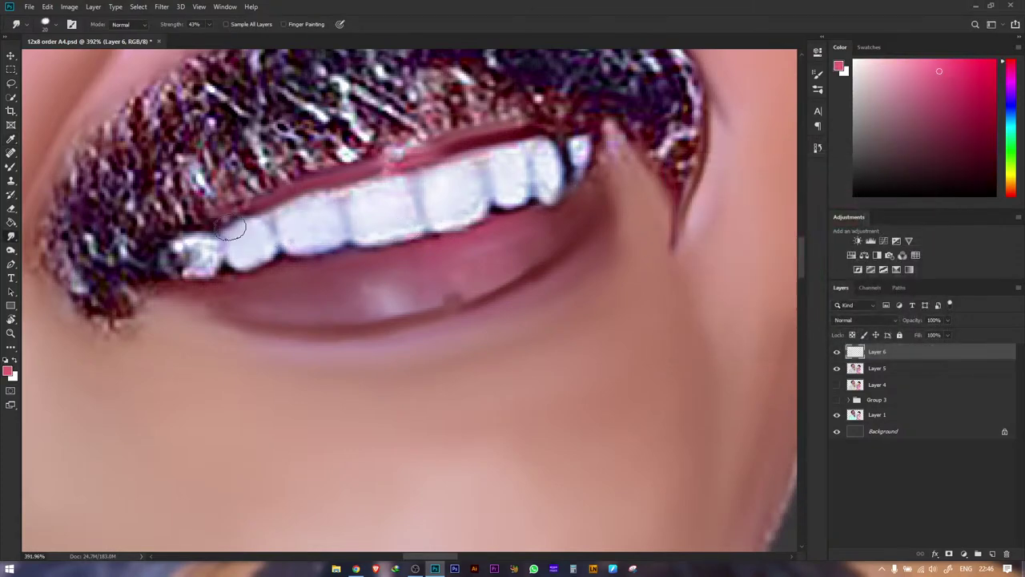
key(b)
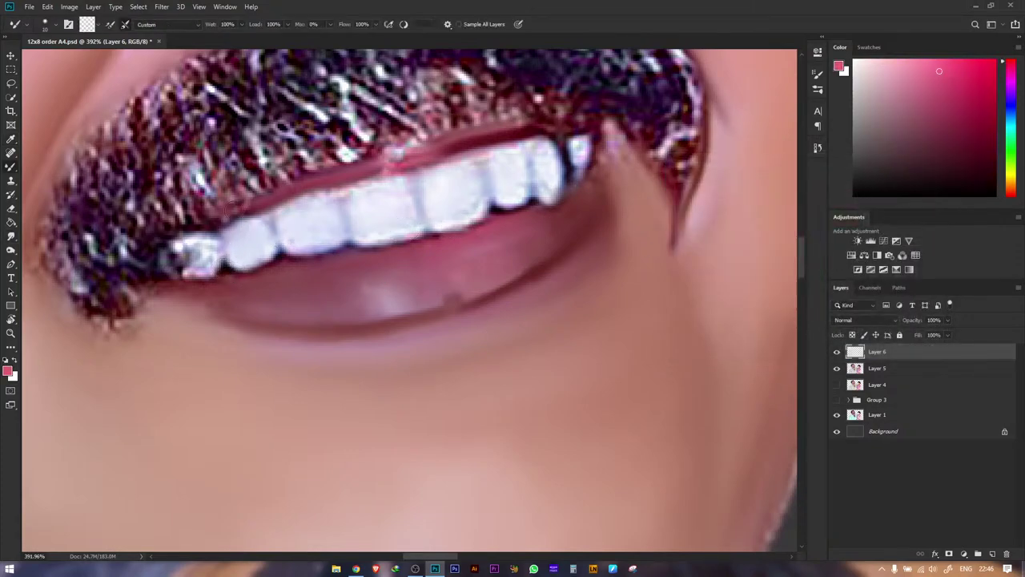
right_click(12, 169)
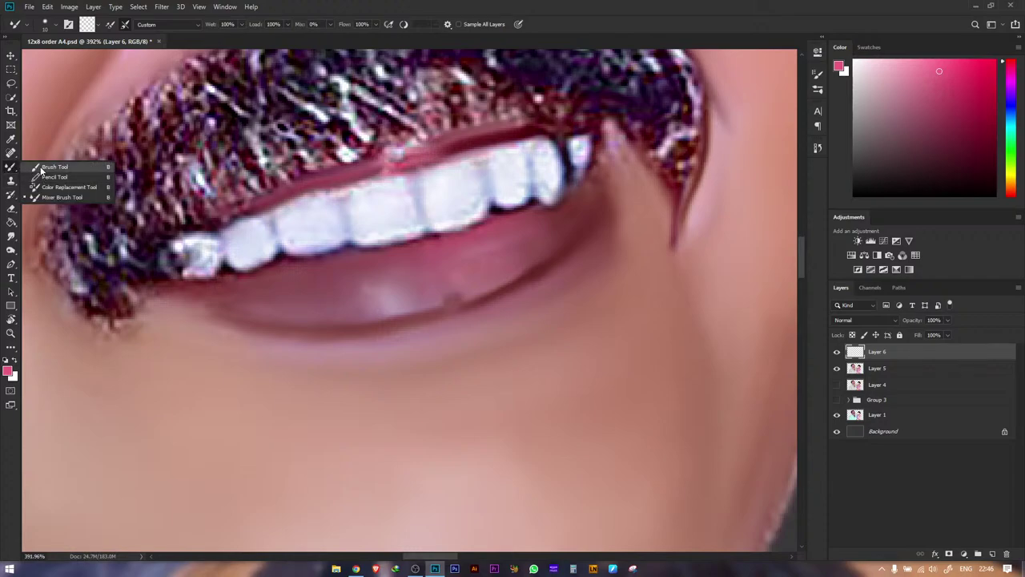
click(49, 167)
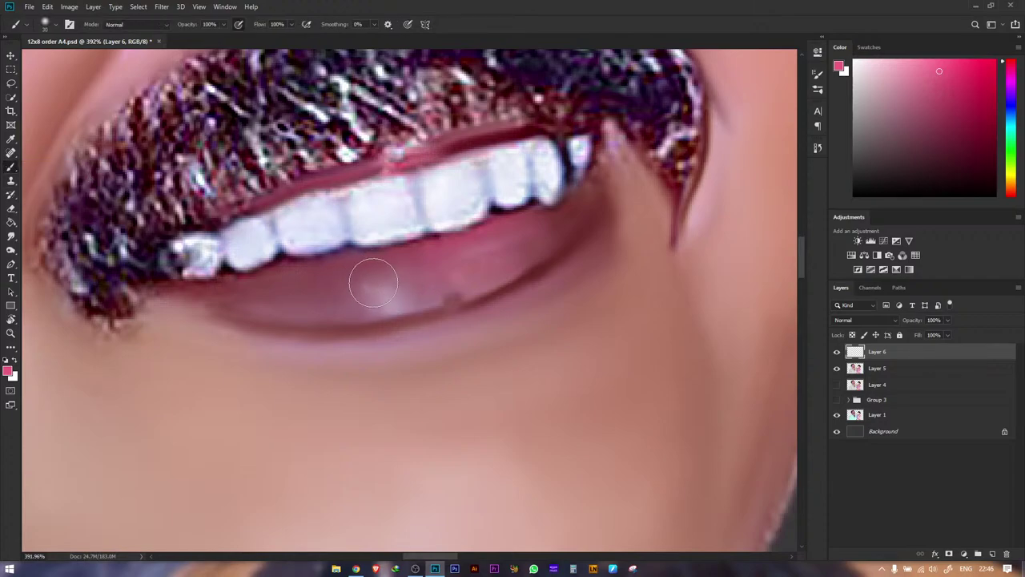
mouse_move(374, 282)
mouse_down()
mouse_move(346, 296)
mouse_move(354, 300)
mouse_move(287, 303)
mouse_move(415, 284)
mouse_move(271, 296)
mouse_move(386, 275)
mouse_move(424, 280)
mouse_move(386, 296)
mouse_move(487, 260)
mouse_move(461, 282)
mouse_move(430, 288)
mouse_move(524, 246)
mouse_move(501, 247)
mouse_move(534, 231)
mouse_move(543, 241)
mouse_move(501, 261)
mouse_move(563, 218)
mouse_move(459, 256)
mouse_up()
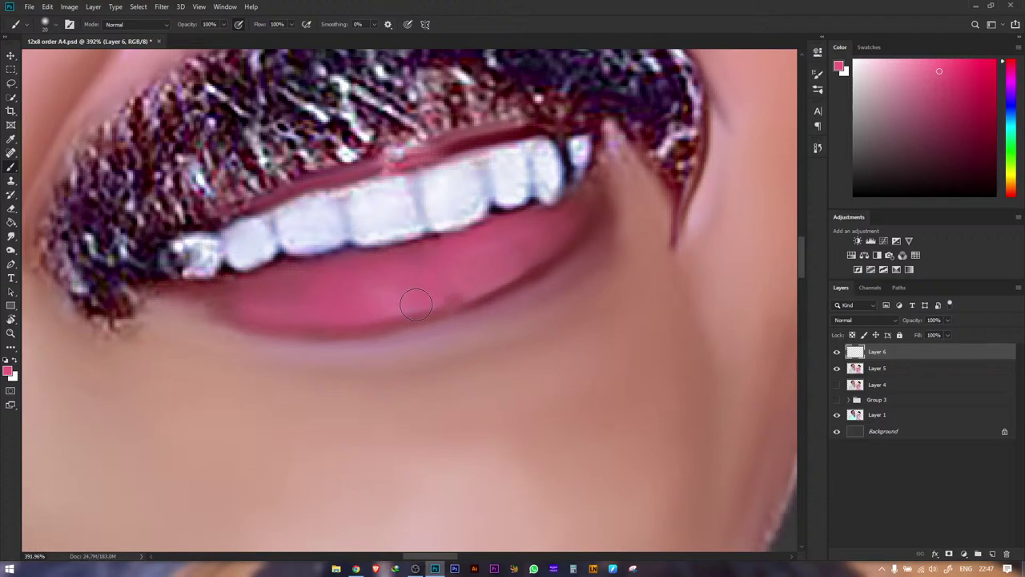
drag(502, 137, 361, 176)
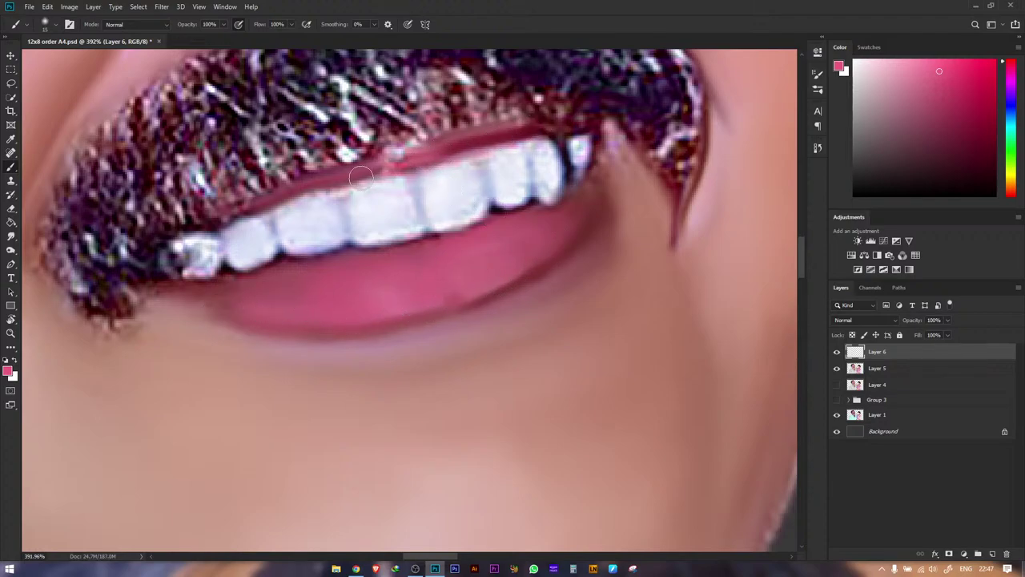
drag(224, 217, 278, 212)
- Try the Color and Multiply blend modes on the pink lip layer and settle on Soft Light
key(z)
drag(384, 286, 200, 286)
click(877, 319)
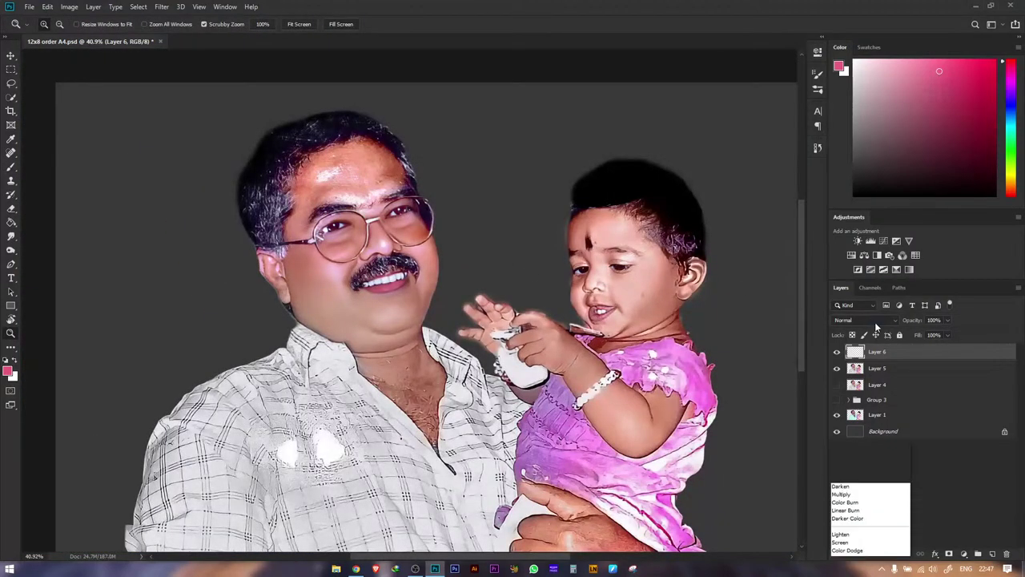
click(840, 530)
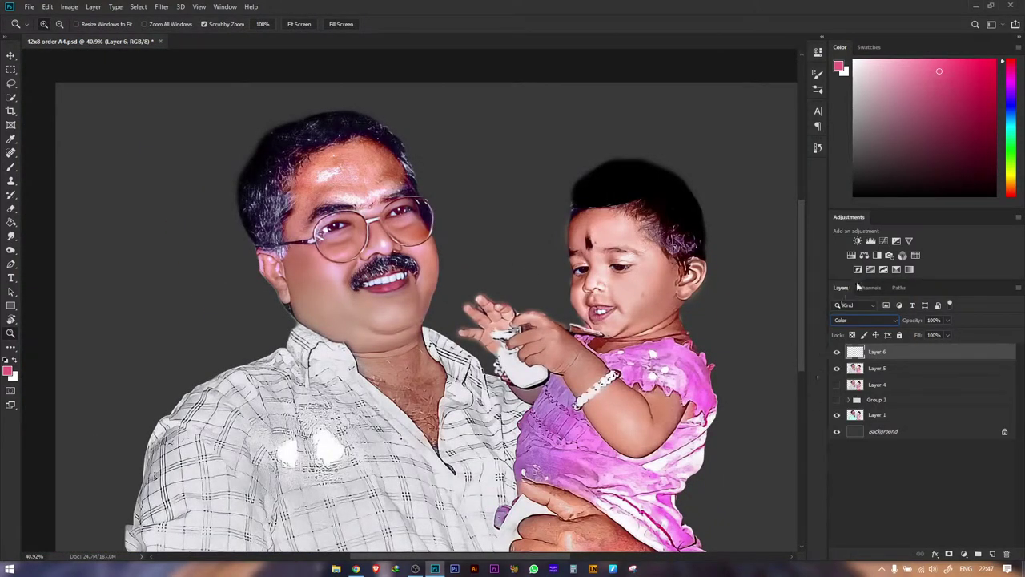
click(859, 322)
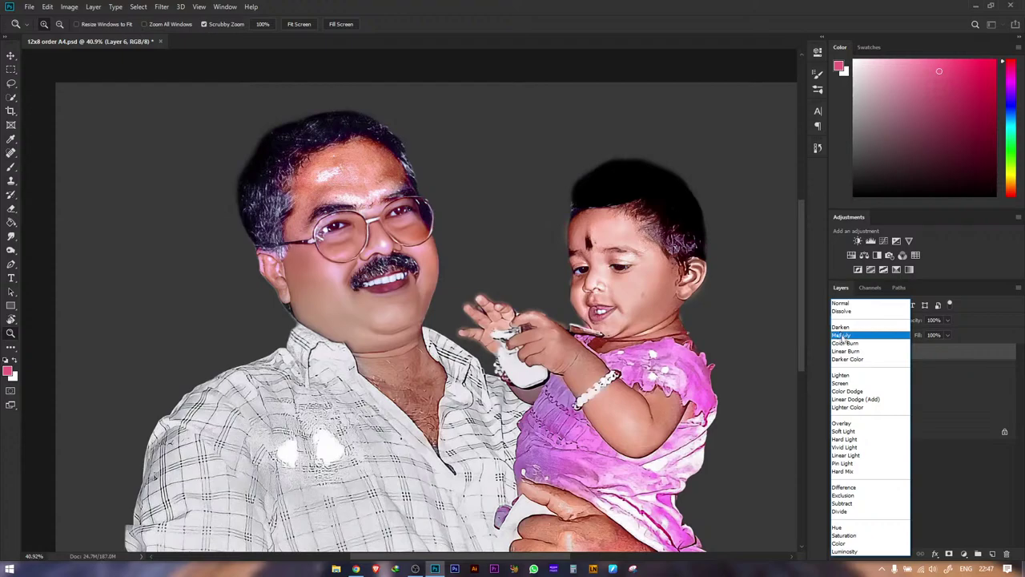
click(842, 335)
click(857, 318)
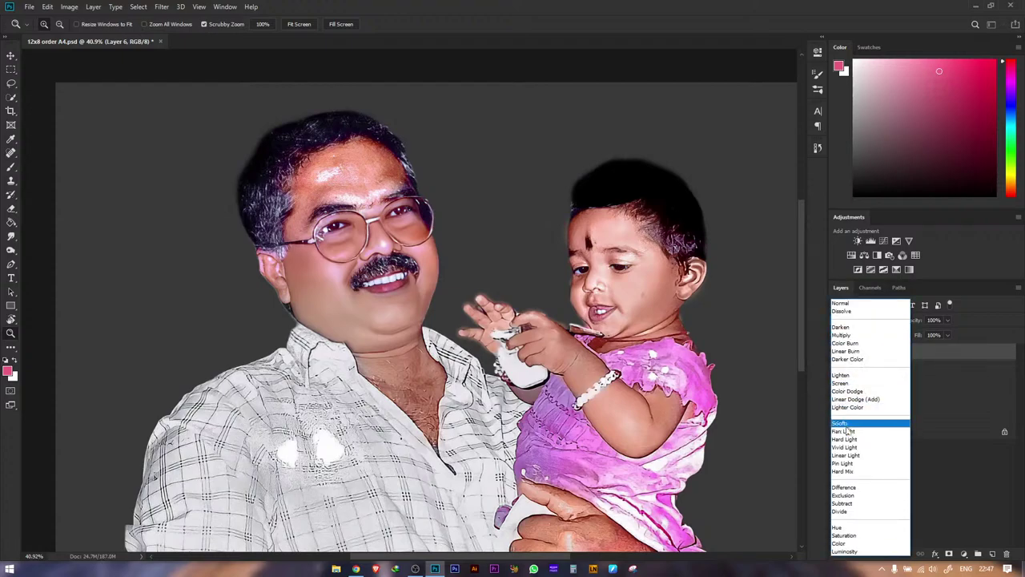
click(844, 433)
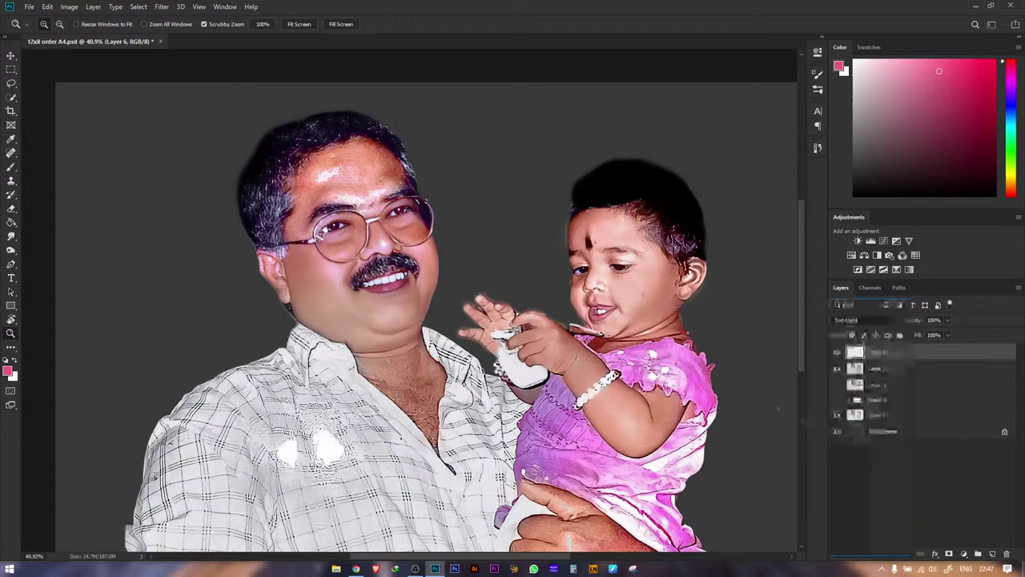
- Inspect the pink lip tint up close and adjust the Brush tool's size over the lower lip
drag(388, 287, 404, 283)
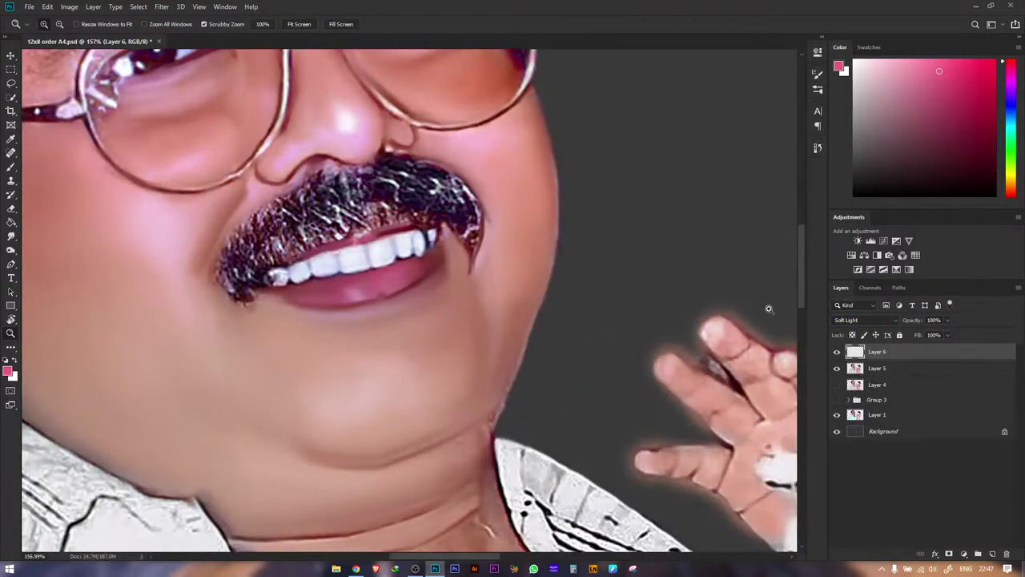
drag(273, 273, 298, 272)
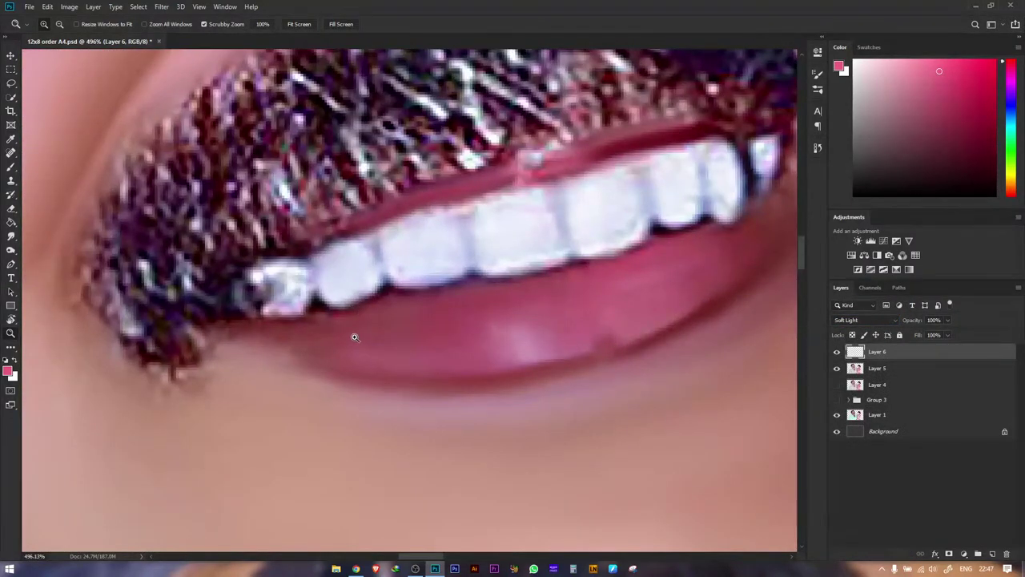
key(b)
key(bracketright)
key(bracketright)
key(bracketright)
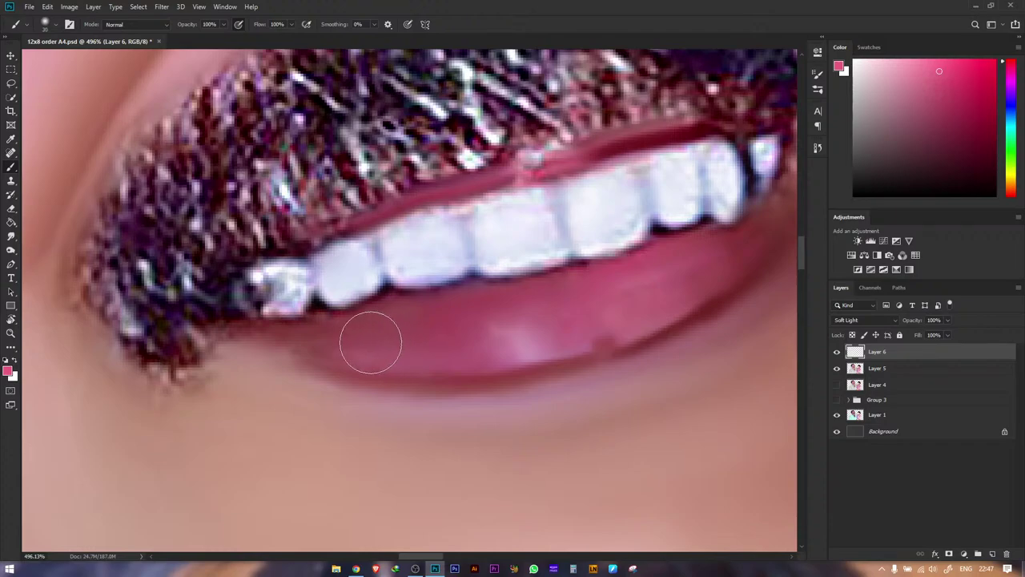
key(bracketleft)
key(z)
drag(457, 253, 439, 273)
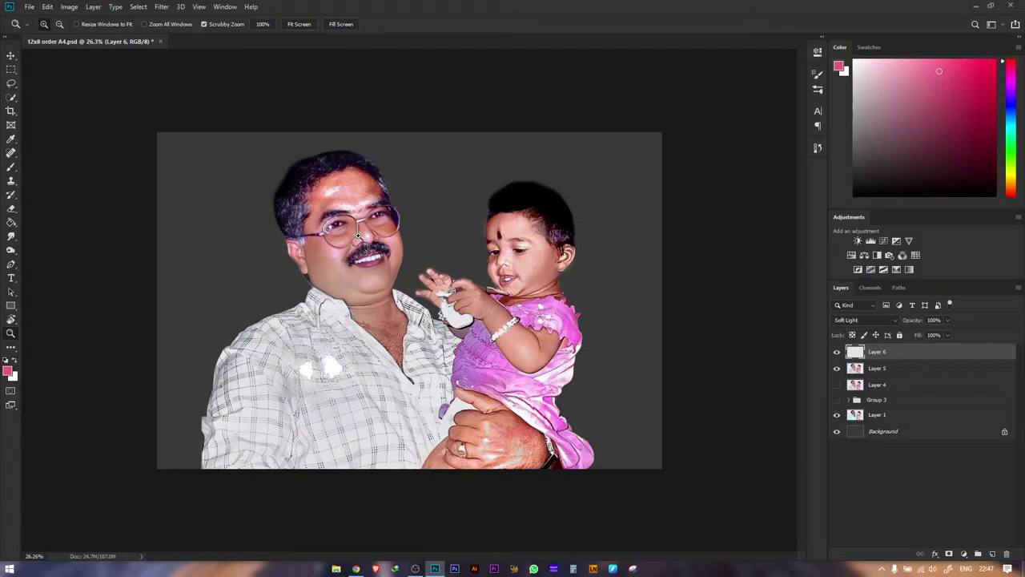
- Smudge the man's temple skin smooth on Layer 5, between the sideburn and eyebrow above the glasses' arm, with an enlarged brush
drag(355, 198, 394, 340)
drag(296, 214, 311, 224)
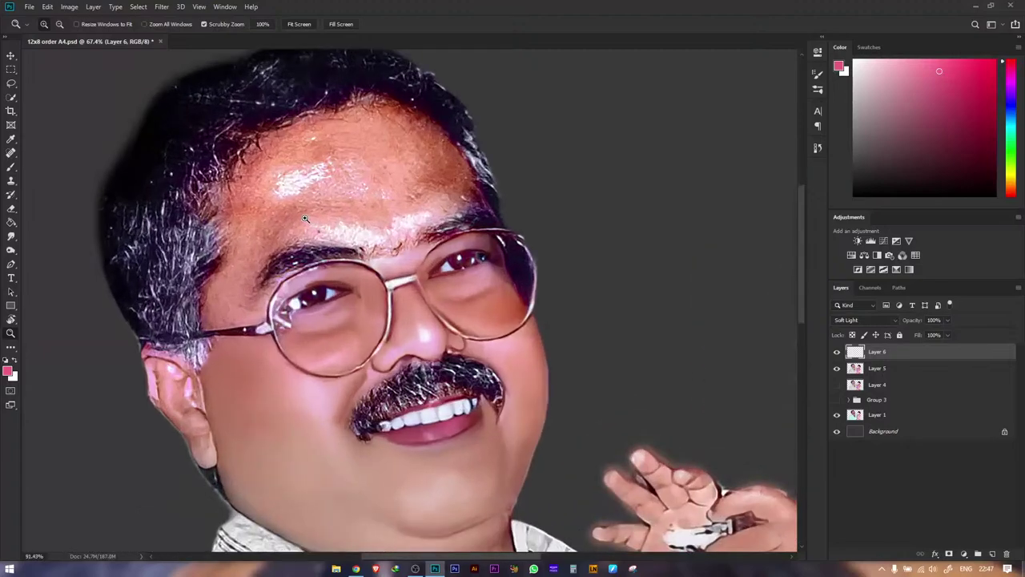
drag(222, 247, 176, 263)
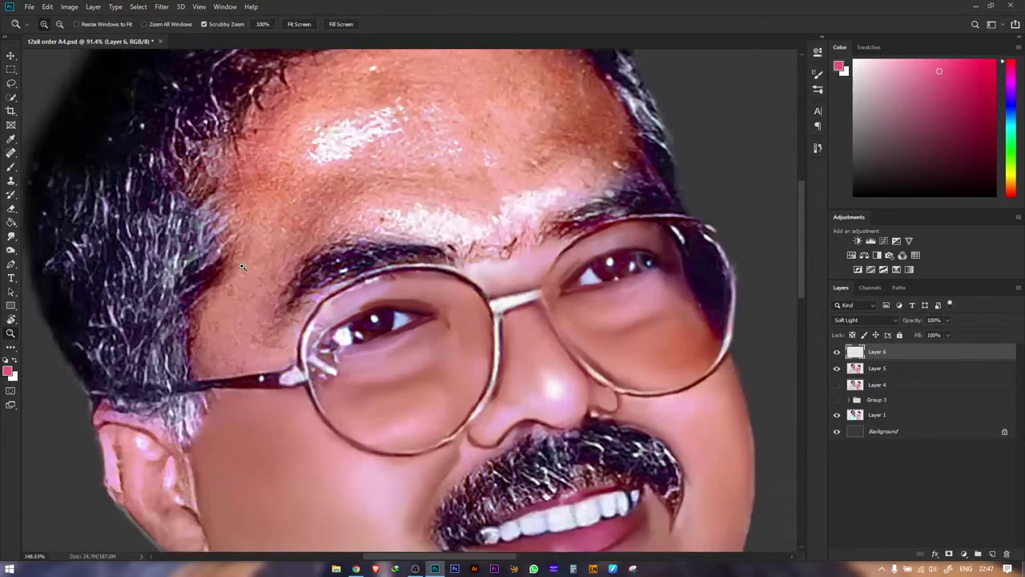
click(11, 238)
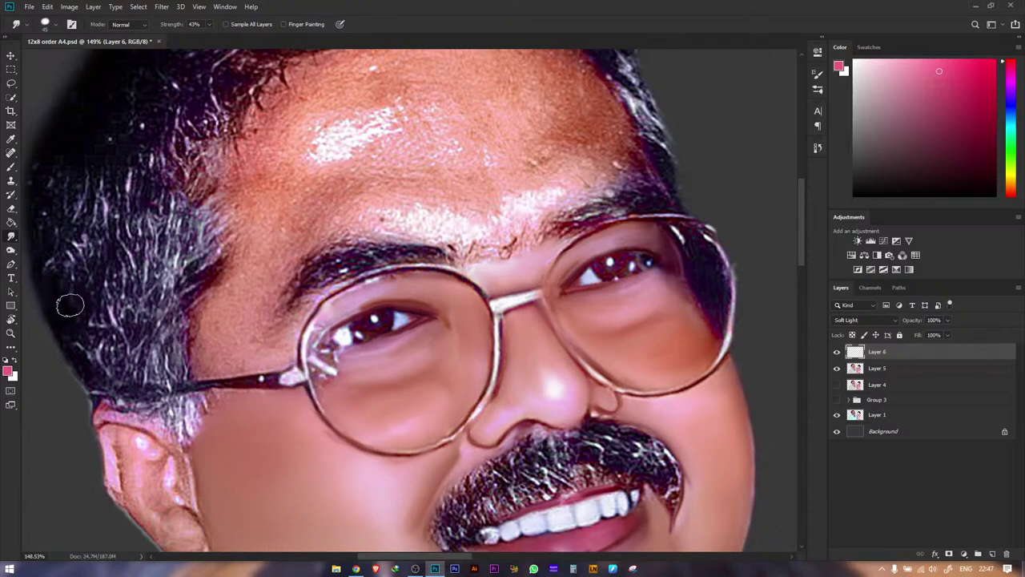
key(])
mouse_move(232, 409)
mouse_down()
mouse_move(212, 406)
mouse_move(230, 406)
mouse_up()
click(879, 369)
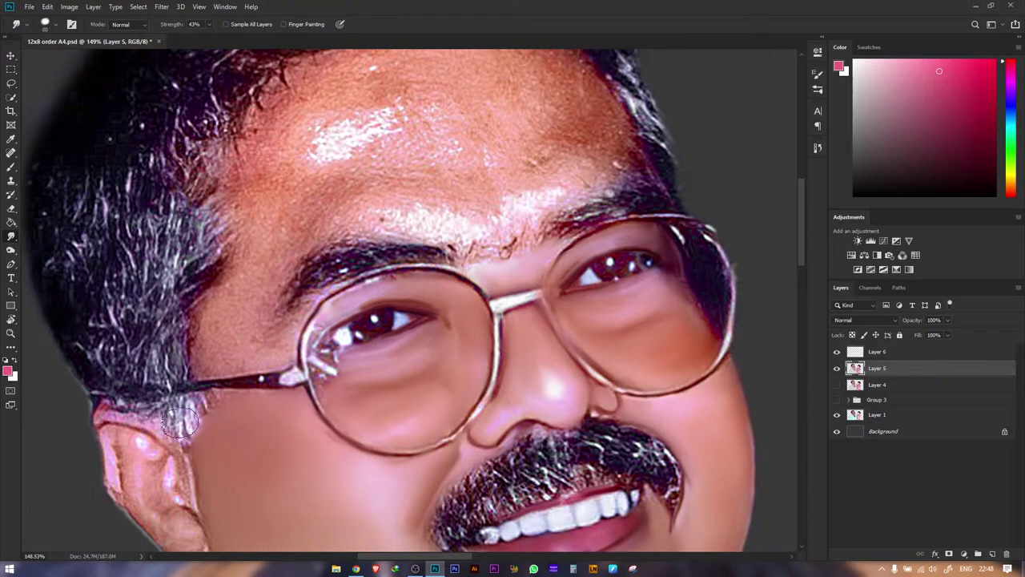
key(])
mouse_move(215, 361)
mouse_down()
mouse_move(219, 317)
mouse_move(246, 310)
mouse_move(208, 357)
mouse_move(243, 358)
mouse_up()
- Smudge the lower and middle forehead smooth above both eyebrows, blending the grainy highlights with a brush of about 70 px
key(bracketleft)
key(bracketleft)
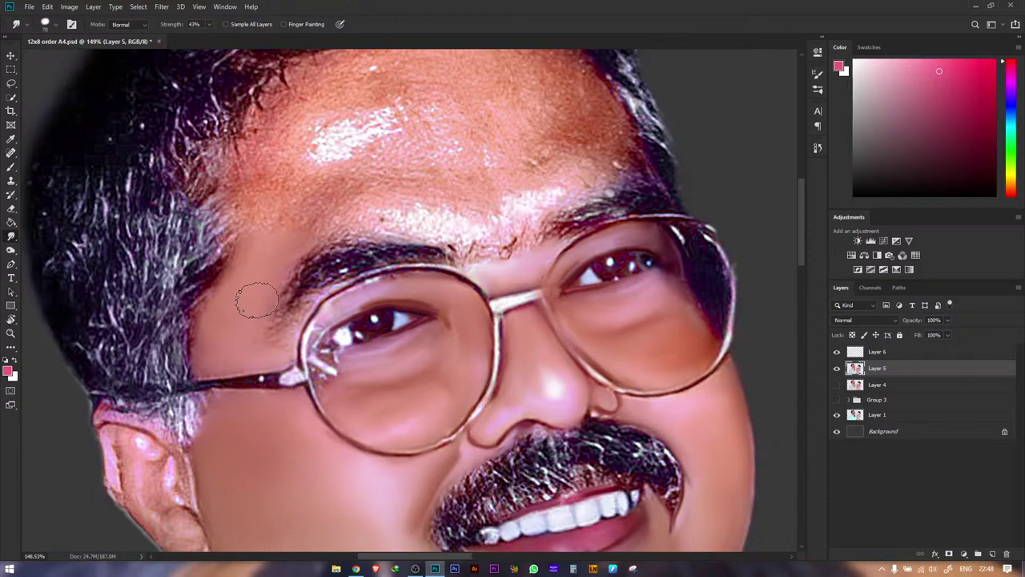
mouse_move(317, 230)
mouse_down()
mouse_move(414, 222)
mouse_move(360, 211)
mouse_move(425, 221)
mouse_move(408, 211)
mouse_move(485, 219)
mouse_move(472, 232)
mouse_move(492, 233)
mouse_move(494, 220)
mouse_move(544, 197)
mouse_move(490, 213)
mouse_move(415, 192)
mouse_move(387, 203)
mouse_move(453, 219)
mouse_move(405, 211)
mouse_move(352, 216)
mouse_move(418, 216)
mouse_move(332, 228)
mouse_move(303, 220)
mouse_move(268, 235)
mouse_move(275, 178)
mouse_move(369, 189)
mouse_move(347, 189)
mouse_move(421, 165)
mouse_move(469, 181)
mouse_move(467, 233)
mouse_move(506, 239)
mouse_up()
key(])
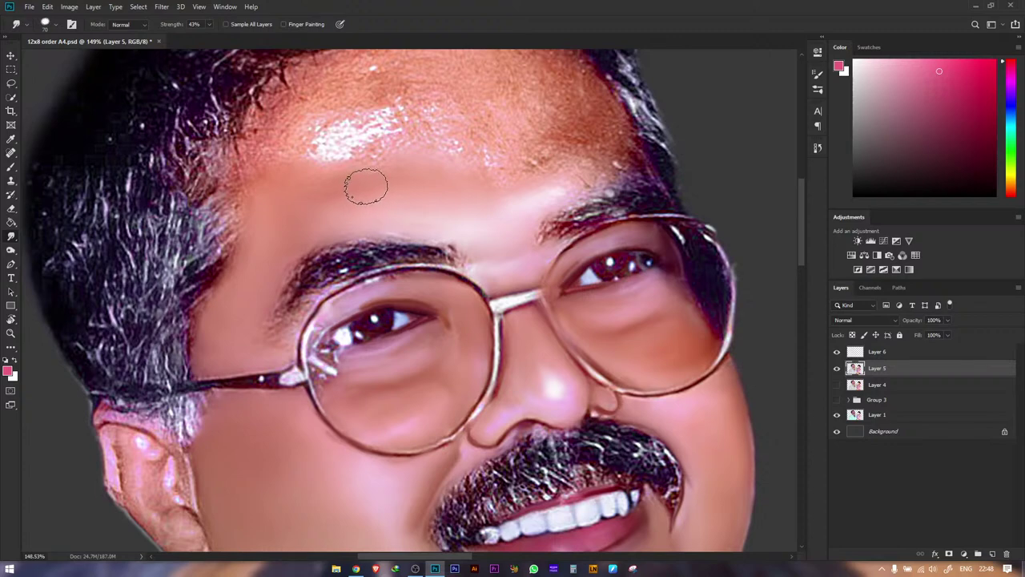
mouse_move(372, 143)
mouse_down()
mouse_move(324, 156)
mouse_move(402, 113)
mouse_move(338, 140)
mouse_move(374, 150)
mouse_move(297, 154)
mouse_move(294, 168)
mouse_move(316, 123)
mouse_move(311, 184)
mouse_move(322, 176)
mouse_move(247, 193)
mouse_move(263, 189)
mouse_move(261, 151)
mouse_move(287, 111)
mouse_move(304, 149)
mouse_move(470, 150)
mouse_move(410, 151)
mouse_move(430, 112)
mouse_move(456, 135)
mouse_move(467, 167)
mouse_move(499, 155)
mouse_move(489, 178)
mouse_move(535, 134)
mouse_move(550, 175)
mouse_move(566, 176)
mouse_move(578, 118)
mouse_move(589, 156)
mouse_move(573, 175)
mouse_move(588, 133)
mouse_move(580, 126)
mouse_move(557, 137)
mouse_move(537, 106)
mouse_move(518, 130)
mouse_move(512, 124)
mouse_move(512, 155)
mouse_move(505, 128)
mouse_move(505, 244)
mouse_up()
- Smudge the upper forehead up to the hairline and soften its highlight, enlarging the brush from 100 to 175 px
key(space)
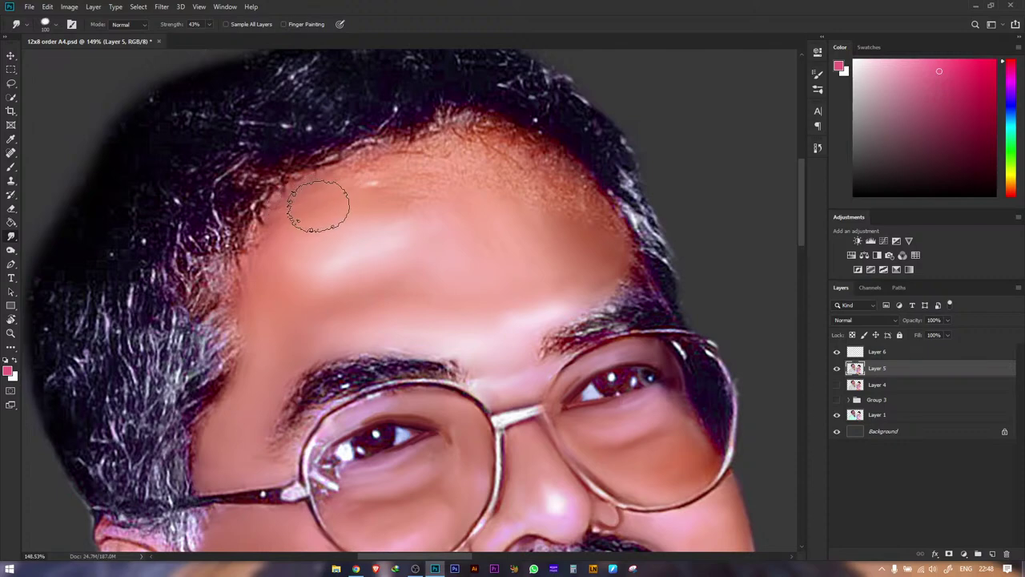
mouse_move(319, 205)
mouse_down()
mouse_move(279, 237)
mouse_move(411, 168)
mouse_move(485, 147)
mouse_move(542, 176)
mouse_move(580, 216)
mouse_move(542, 172)
mouse_move(395, 202)
mouse_move(453, 236)
mouse_move(510, 220)
mouse_up()
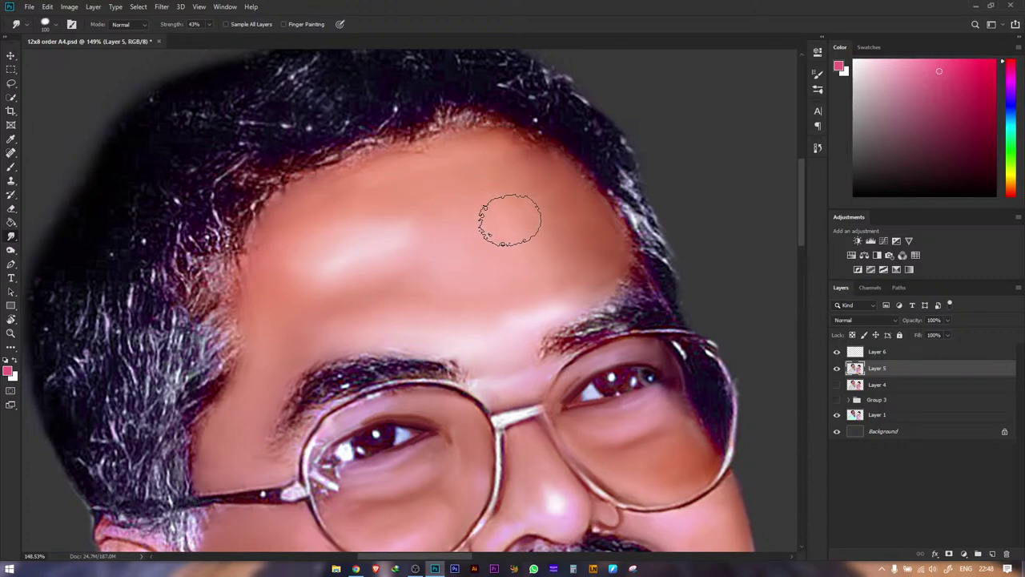
key(bracketright)
key(bracketright)
key(bracketright)
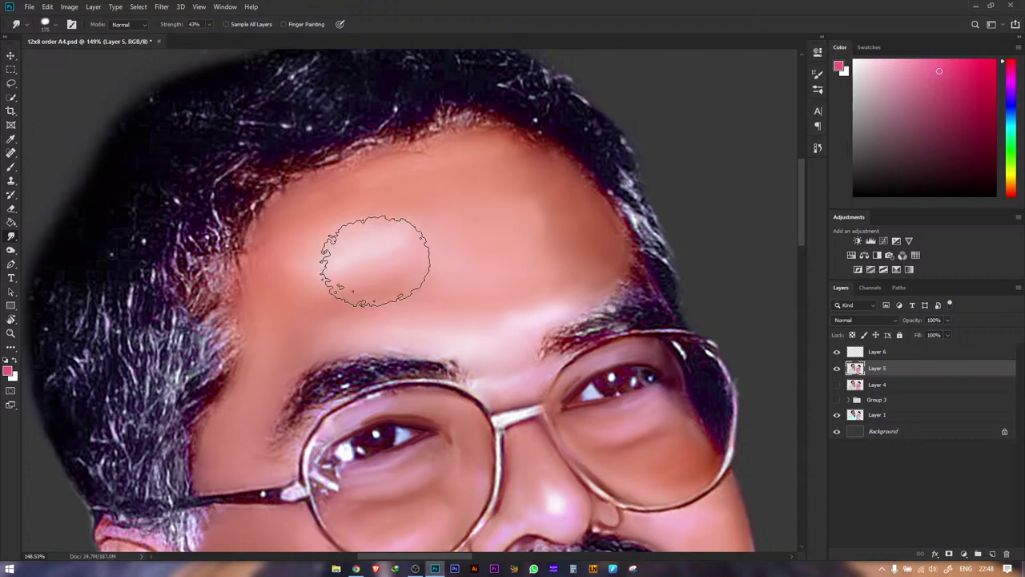
mouse_move(374, 261)
mouse_down()
mouse_move(318, 263)
mouse_move(324, 281)
mouse_move(341, 244)
mouse_move(375, 238)
mouse_move(421, 282)
mouse_move(499, 248)
mouse_move(528, 210)
mouse_move(518, 261)
mouse_move(541, 248)
mouse_move(538, 193)
mouse_move(536, 225)
mouse_move(522, 176)
mouse_move(467, 168)
mouse_move(428, 177)
mouse_move(453, 154)
mouse_move(397, 179)
mouse_move(374, 172)
mouse_move(285, 221)
mouse_move(279, 242)
mouse_move(343, 318)
mouse_move(464, 334)
mouse_move(580, 287)
mouse_move(607, 258)
mouse_up()
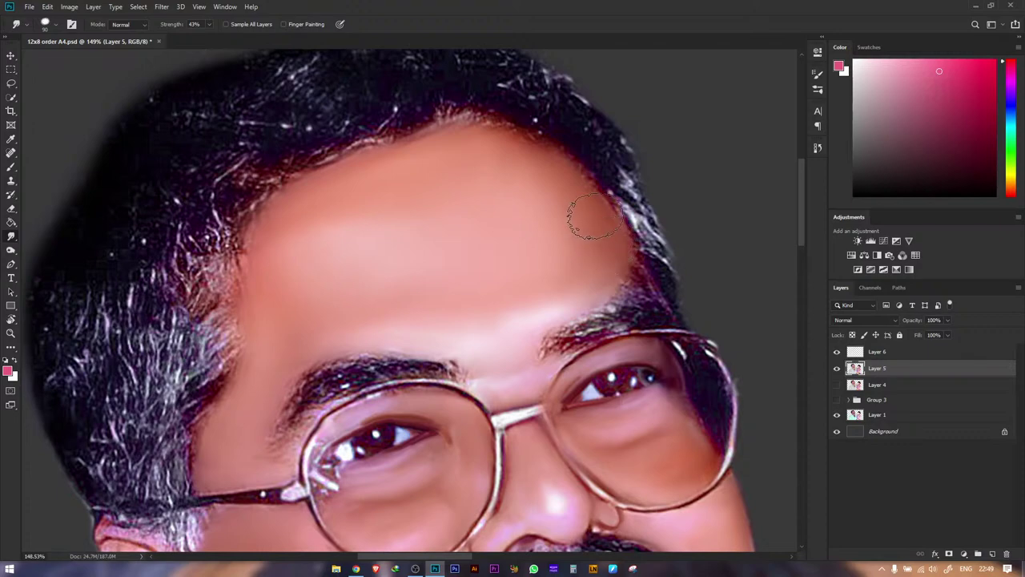
- Smudge the upper rim, outer edge and inner hollow of the man's ear smooth with a 30 px brush
key(z)
mouse_move(400, 251)
mouse_down()
mouse_move(370, 241)
mouse_move(338, 259)
mouse_up()
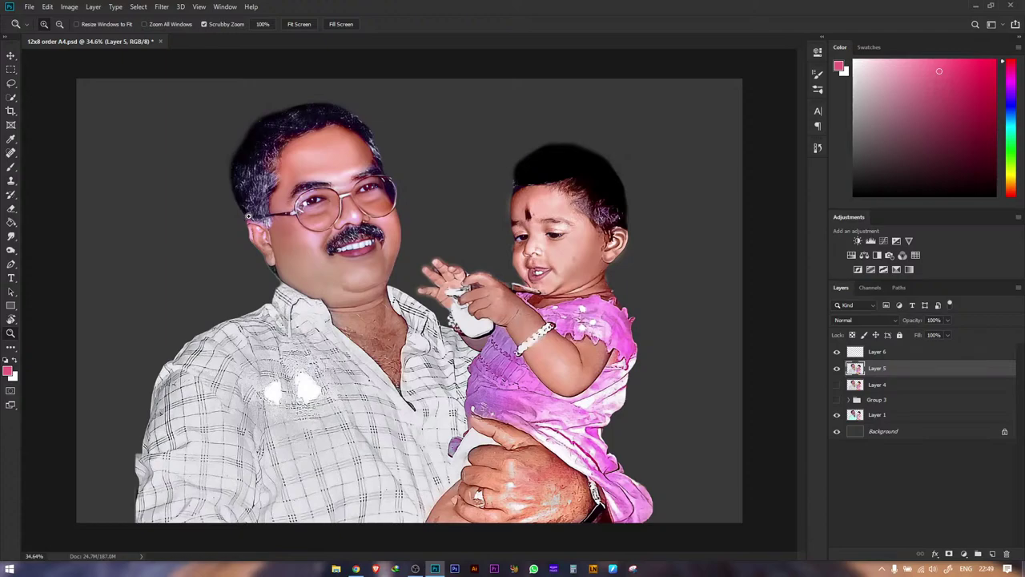
drag(248, 216, 294, 217)
drag(308, 340, 352, 340)
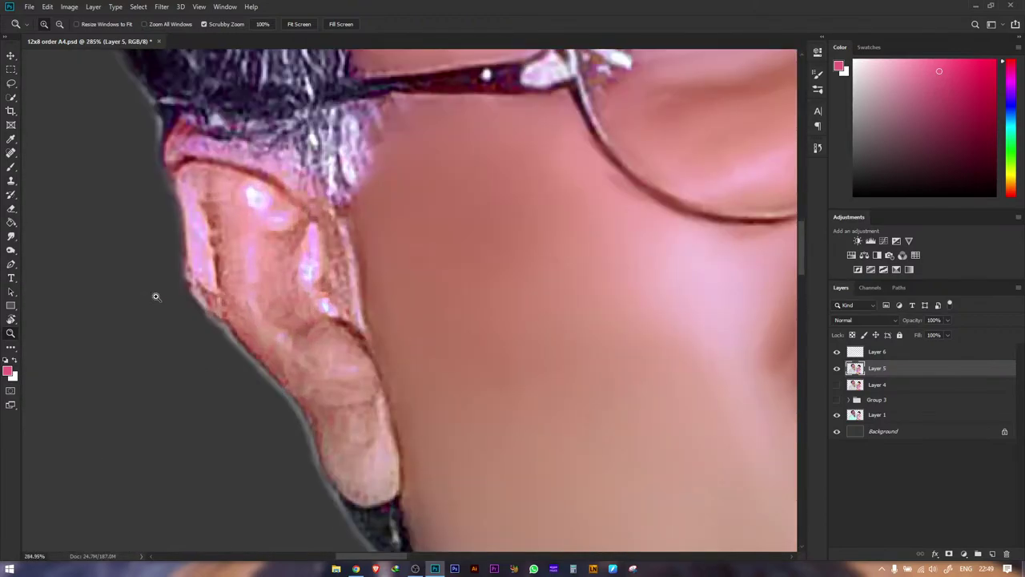
click(12, 238)
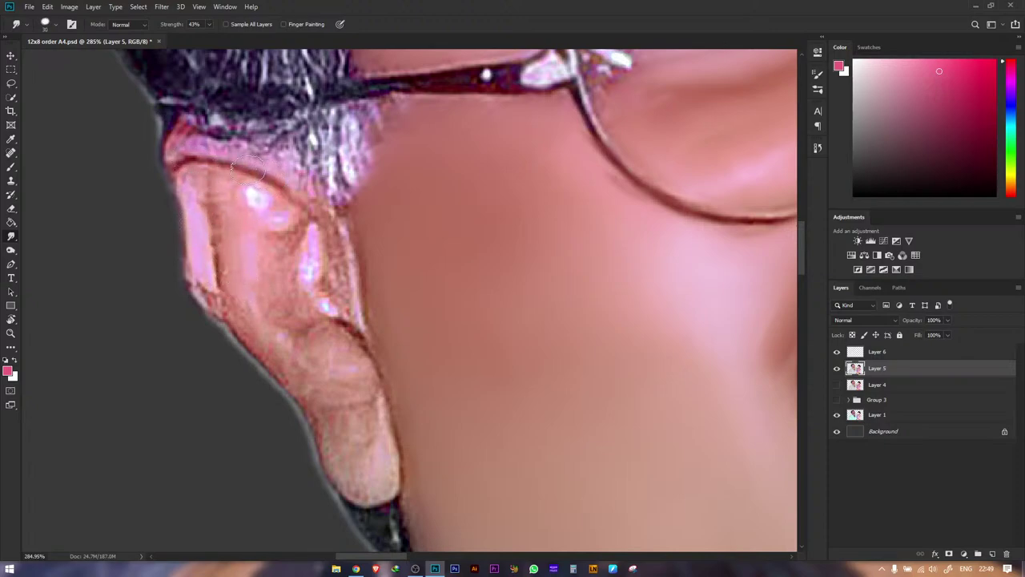
mouse_move(233, 143)
mouse_down()
mouse_move(200, 144)
mouse_move(213, 181)
mouse_move(187, 148)
mouse_up()
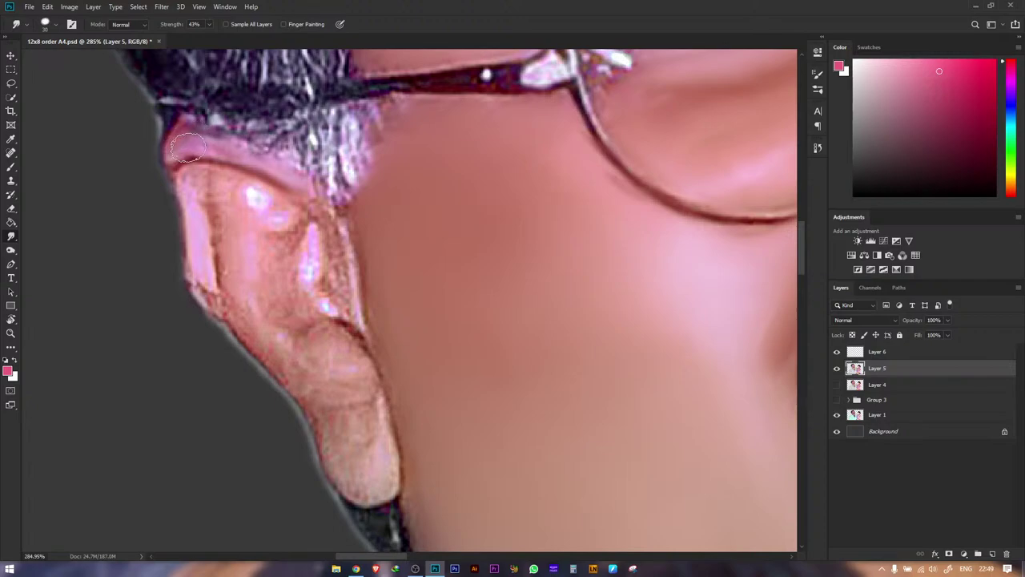
drag(218, 200, 216, 202)
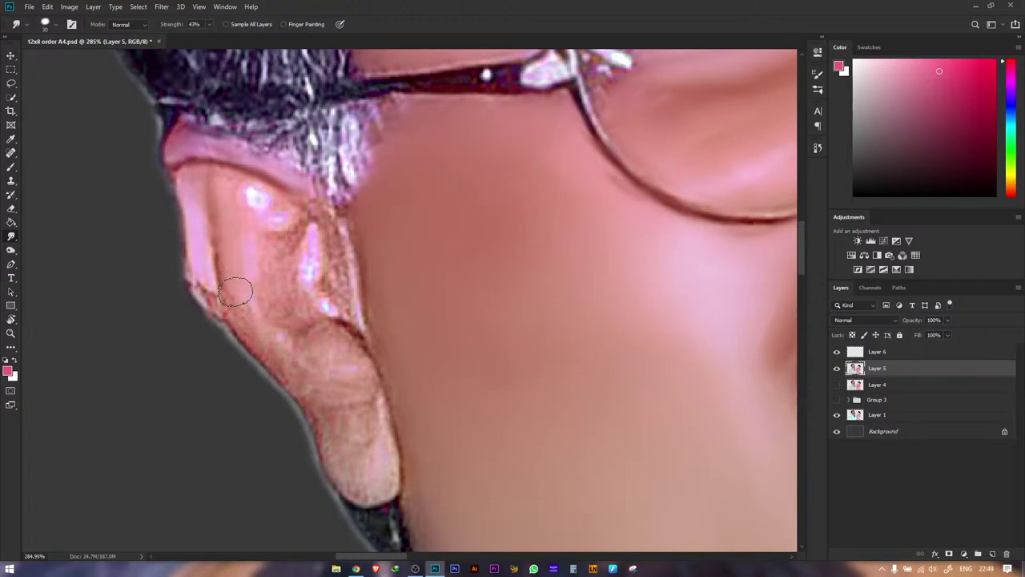
mouse_move(208, 291)
mouse_down()
mouse_move(189, 182)
mouse_move(201, 239)
mouse_move(228, 182)
mouse_move(253, 200)
mouse_up()
mouse_move(292, 228)
mouse_down()
mouse_move(269, 272)
mouse_move(259, 236)
mouse_move(256, 280)
mouse_move(284, 315)
mouse_up()
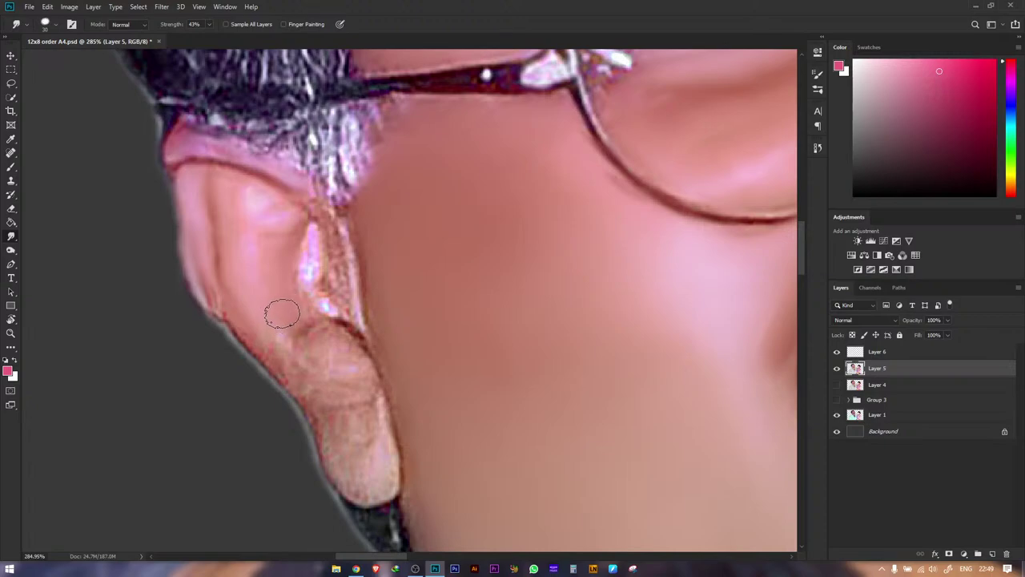
- Smudge the ear's inner ridge, the fold beside the cheek and the earlobe smooth
mouse_move(324, 285)
mouse_down()
mouse_move(330, 298)
mouse_move(331, 248)
mouse_move(293, 189)
mouse_move(315, 250)
mouse_up()
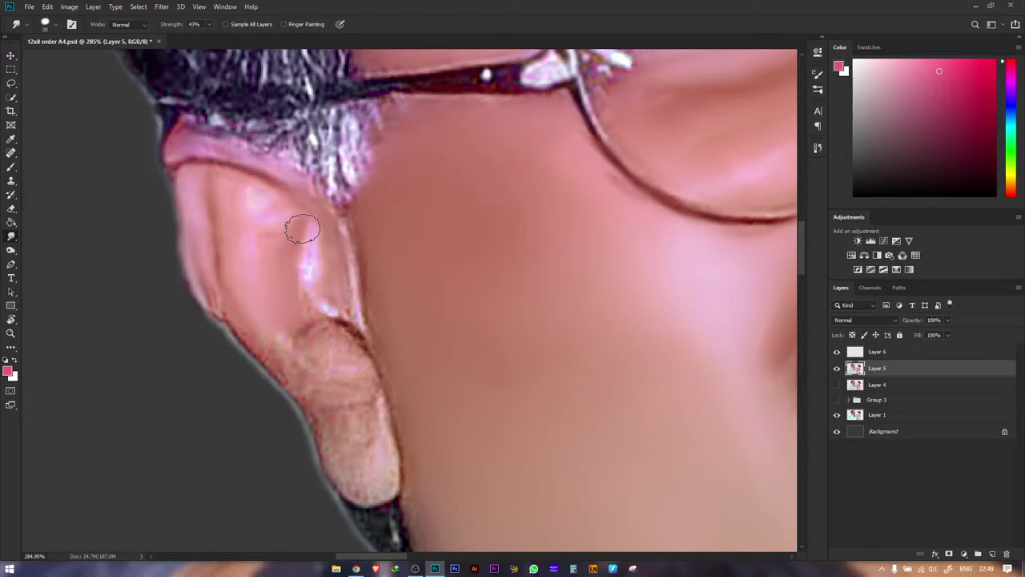
mouse_move(308, 289)
mouse_down()
mouse_move(312, 314)
mouse_move(354, 318)
mouse_up()
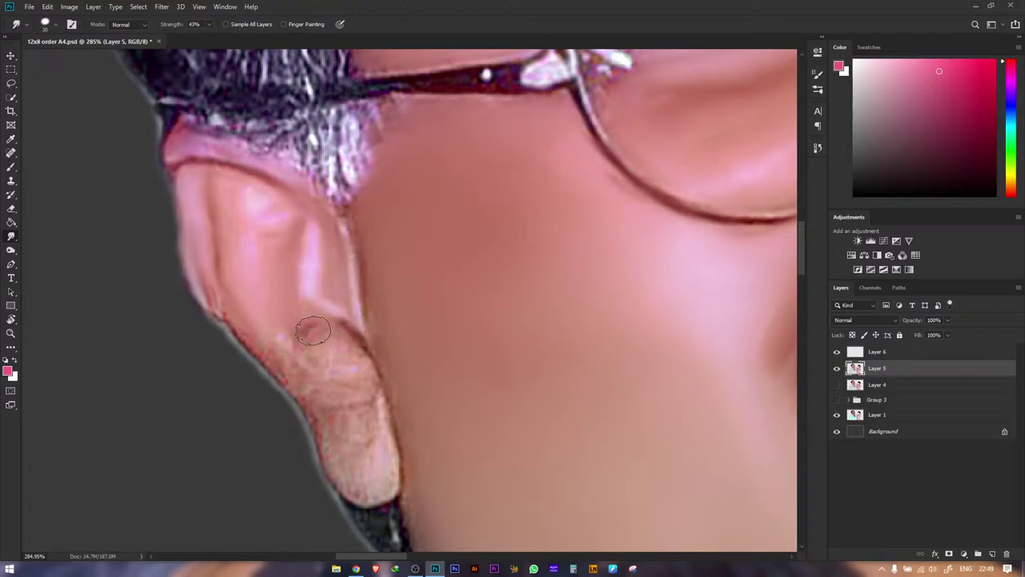
drag(329, 328, 357, 353)
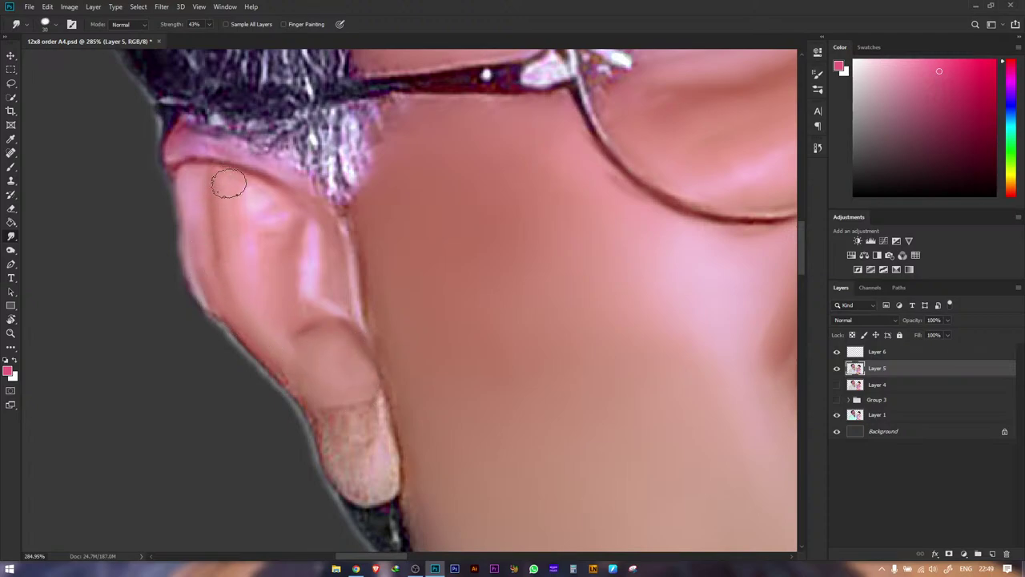
drag(229, 184, 255, 248)
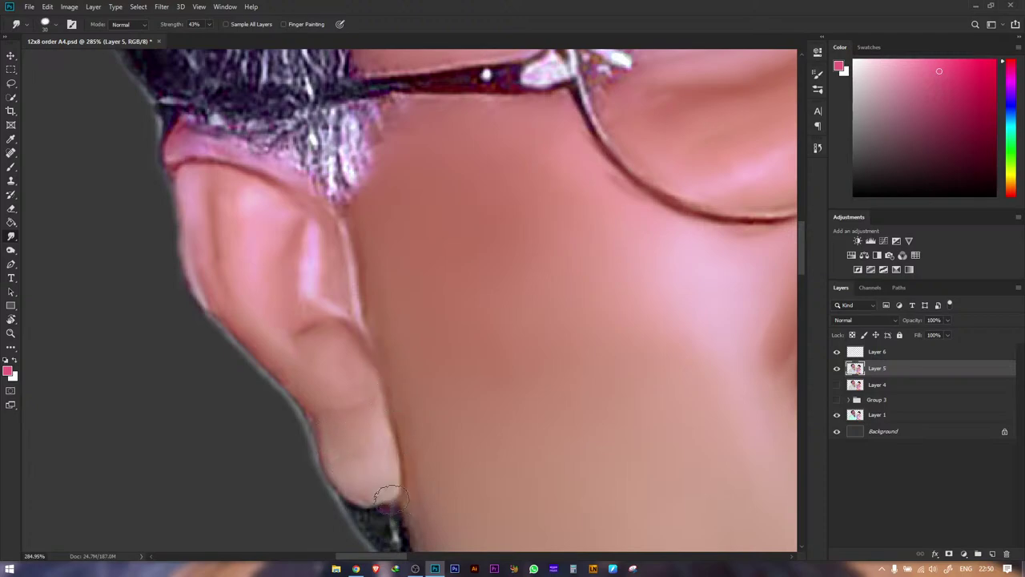
- Smudge the man's neck below the chin folds smooth, rotating the canvas for the strokes and enlarging the brush
key(z)
drag(360, 392, 330, 328)
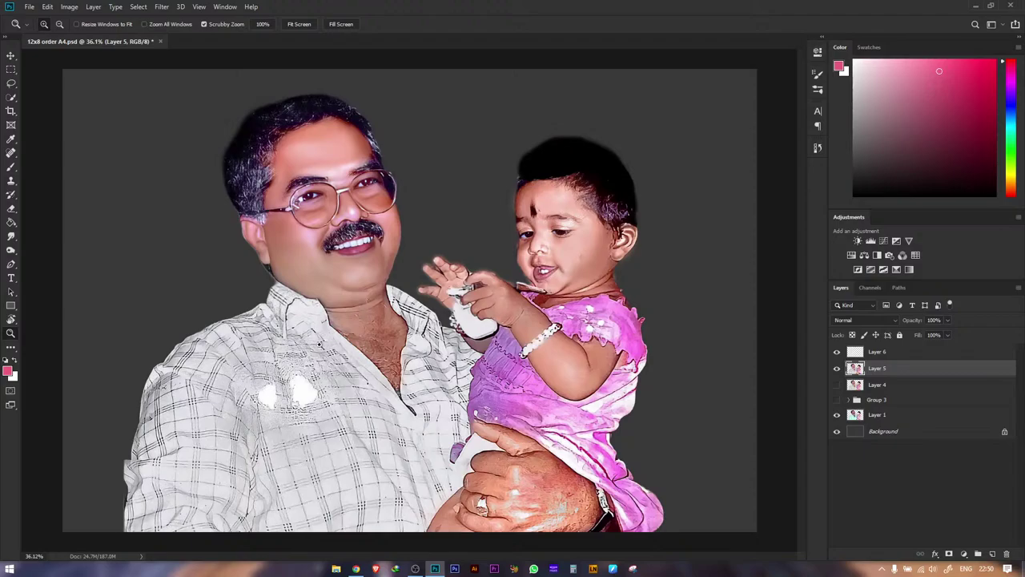
key(r)
drag(241, 237, 361, 474)
key(z)
drag(462, 332, 521, 332)
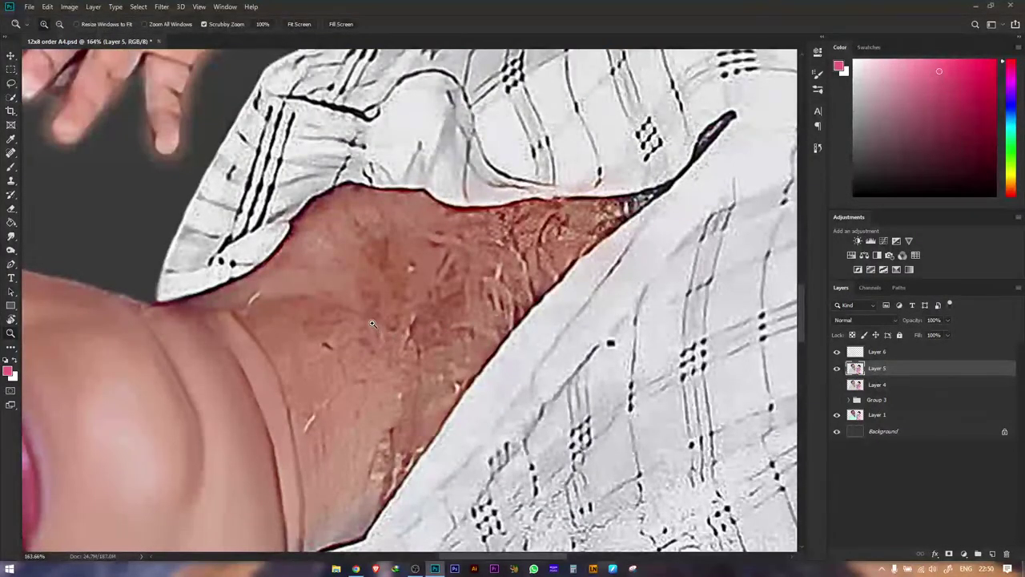
click(12, 237)
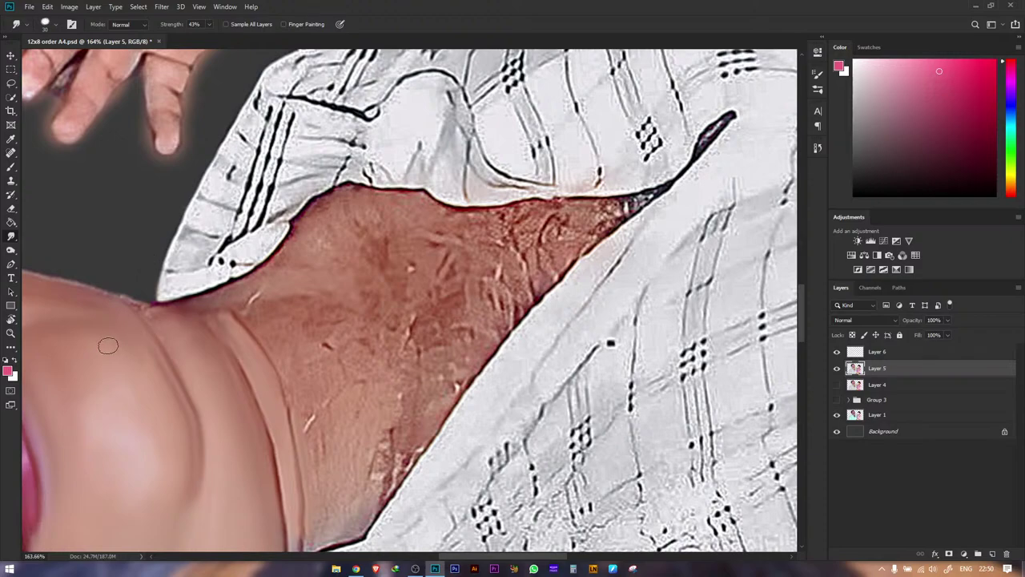
mouse_move(342, 404)
mouse_down()
mouse_move(372, 444)
mouse_move(373, 480)
mouse_move(344, 509)
mouse_move(326, 420)
mouse_move(273, 309)
mouse_move(359, 347)
mouse_move(372, 434)
mouse_move(392, 430)
mouse_move(382, 456)
mouse_move(396, 414)
mouse_move(385, 398)
mouse_move(363, 413)
mouse_move(286, 365)
mouse_move(323, 354)
mouse_move(380, 374)
mouse_move(404, 362)
mouse_move(422, 376)
mouse_move(407, 327)
mouse_move(438, 332)
mouse_move(418, 412)
mouse_move(457, 344)
mouse_move(448, 280)
mouse_move(486, 322)
mouse_move(497, 306)
mouse_move(454, 265)
mouse_move(420, 324)
mouse_move(378, 292)
mouse_move(373, 275)
mouse_move(313, 270)
mouse_up()
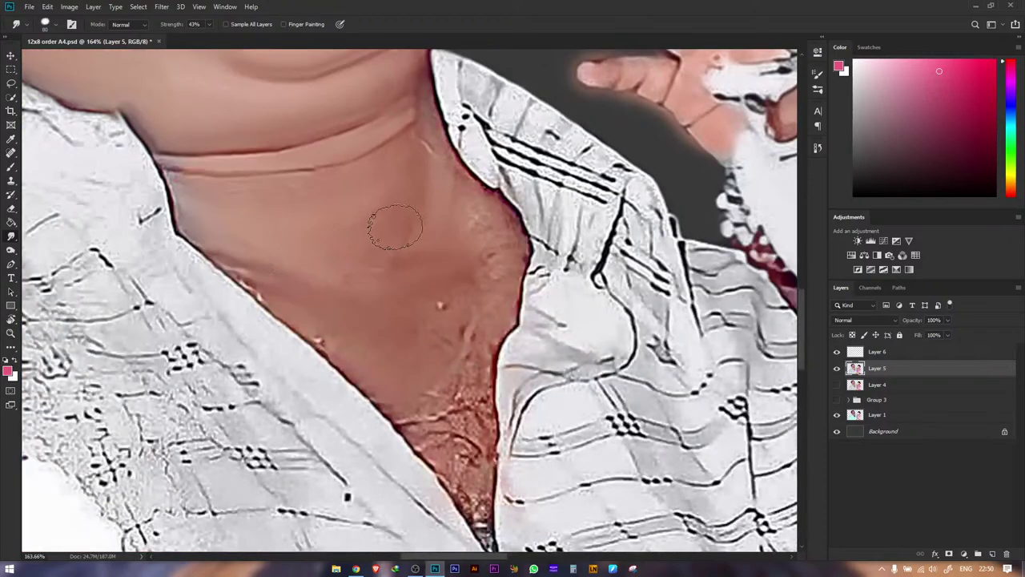
mouse_move(389, 224)
mouse_down()
mouse_move(427, 209)
mouse_move(425, 234)
mouse_up()
mouse_move(315, 267)
mouse_down()
mouse_move(279, 267)
mouse_move(281, 283)
mouse_move(253, 270)
mouse_move(308, 283)
mouse_move(318, 242)
mouse_up()
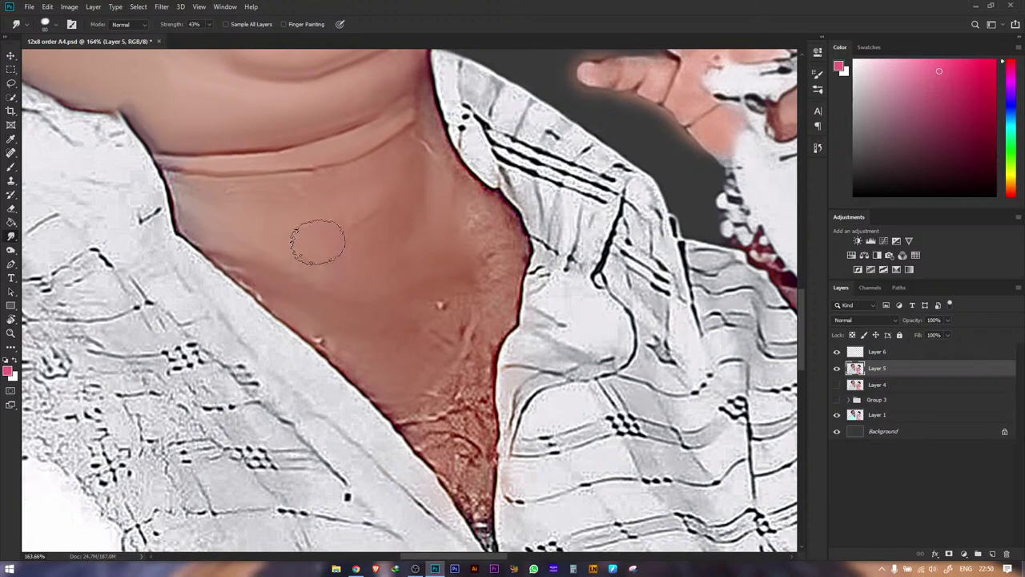
- Smudge the chest skin smooth along the collar edges and down to the point of the open shirt
mouse_move(406, 288)
mouse_down()
mouse_move(440, 303)
mouse_move(458, 293)
mouse_move(476, 240)
mouse_move(493, 266)
mouse_move(458, 362)
mouse_move(457, 327)
mouse_move(439, 313)
mouse_move(430, 340)
mouse_move(390, 363)
mouse_move(337, 344)
mouse_move(354, 358)
mouse_move(346, 342)
mouse_move(358, 357)
mouse_move(384, 358)
mouse_move(403, 338)
mouse_move(432, 388)
mouse_move(424, 414)
mouse_move(344, 340)
mouse_move(209, 245)
mouse_move(172, 181)
mouse_move(241, 203)
mouse_move(222, 201)
mouse_move(405, 222)
mouse_move(305, 205)
mouse_move(323, 189)
mouse_move(321, 198)
mouse_move(408, 238)
mouse_move(439, 186)
mouse_up()
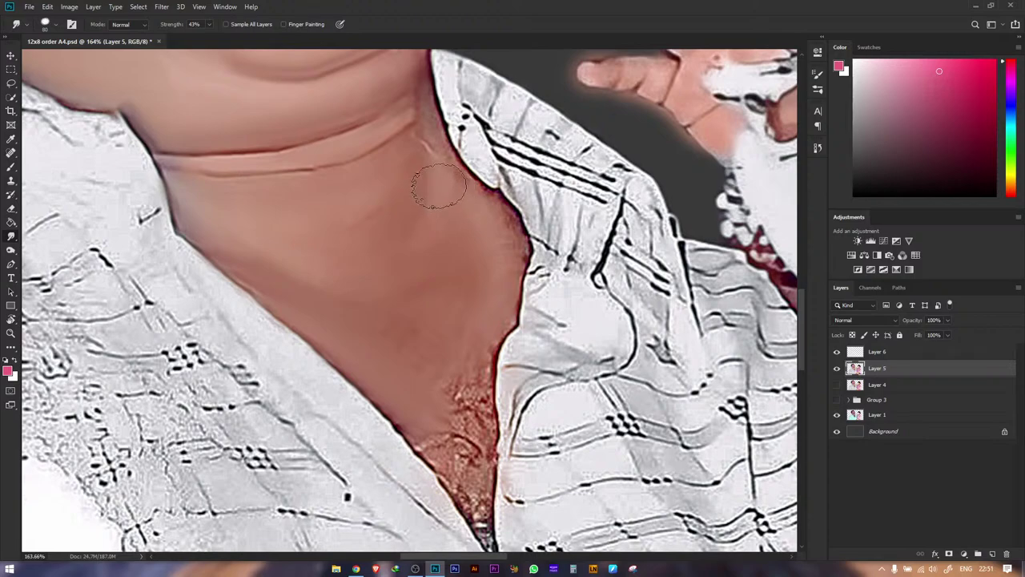
mouse_move(499, 237)
mouse_down()
mouse_move(438, 163)
mouse_move(431, 166)
mouse_move(441, 167)
mouse_move(410, 121)
mouse_up()
mouse_move(467, 197)
mouse_down()
mouse_move(482, 193)
mouse_move(506, 252)
mouse_move(492, 313)
mouse_move(449, 436)
mouse_move(419, 417)
mouse_move(396, 439)
mouse_move(477, 481)
mouse_move(467, 337)
mouse_move(412, 338)
mouse_move(435, 423)
mouse_move(472, 473)
mouse_move(481, 508)
mouse_move(471, 431)
mouse_move(515, 245)
mouse_move(451, 250)
mouse_move(405, 276)
mouse_move(414, 404)
mouse_move(387, 407)
mouse_move(264, 293)
mouse_move(348, 284)
mouse_move(341, 219)
mouse_move(293, 188)
mouse_move(345, 181)
mouse_move(217, 197)
mouse_move(249, 158)
mouse_move(366, 126)
mouse_move(405, 261)
mouse_up()
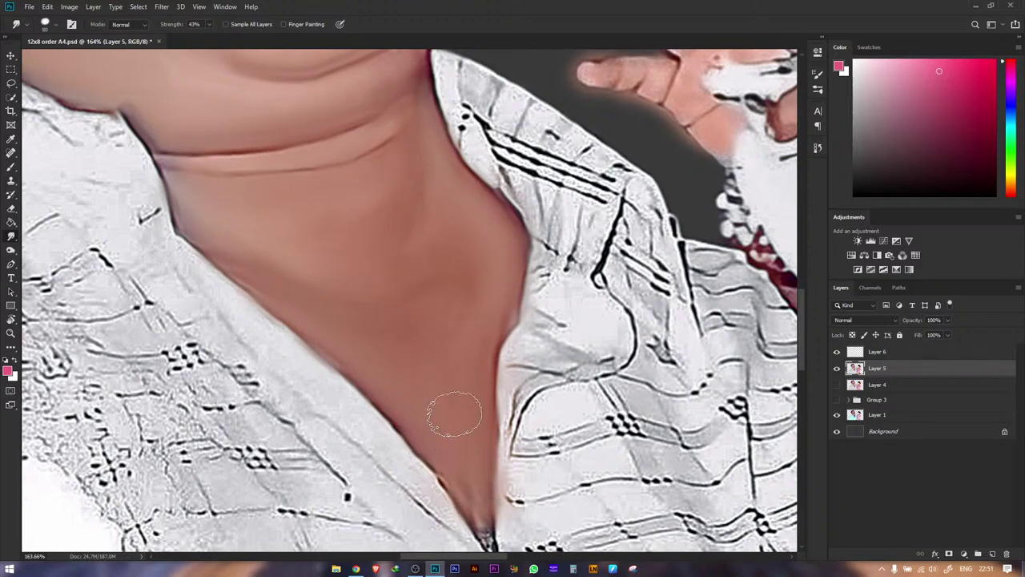
key(z)
drag(466, 346, 431, 377)
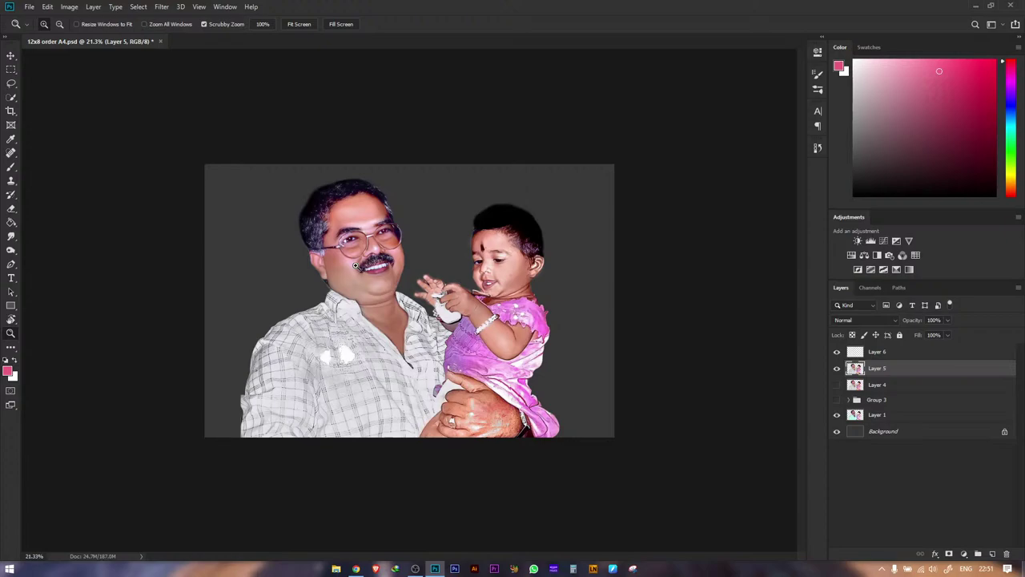
scroll(355, 266, up, 4)
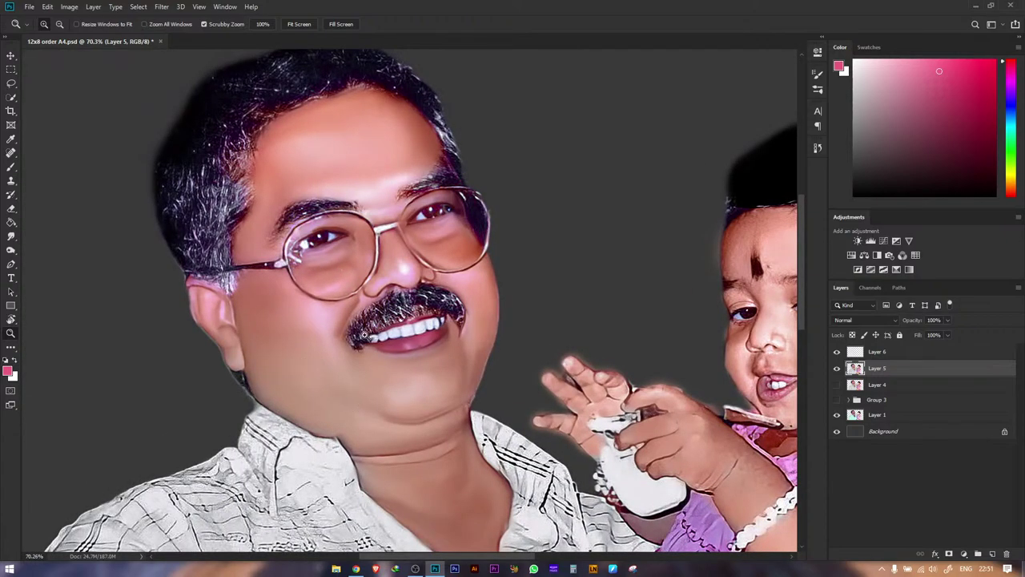
scroll(365, 335, down, 2)
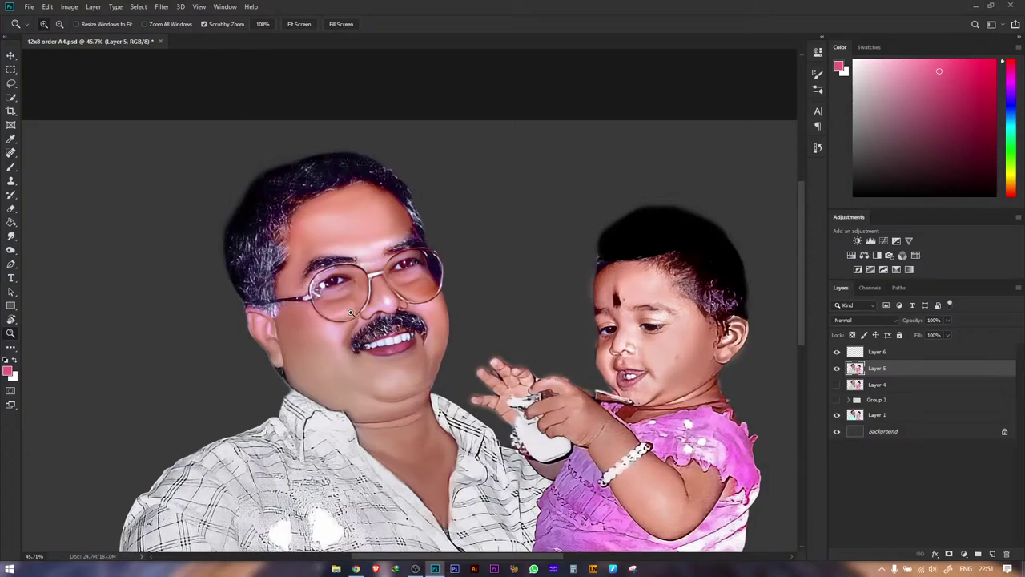
scroll(492, 401, down, 2)
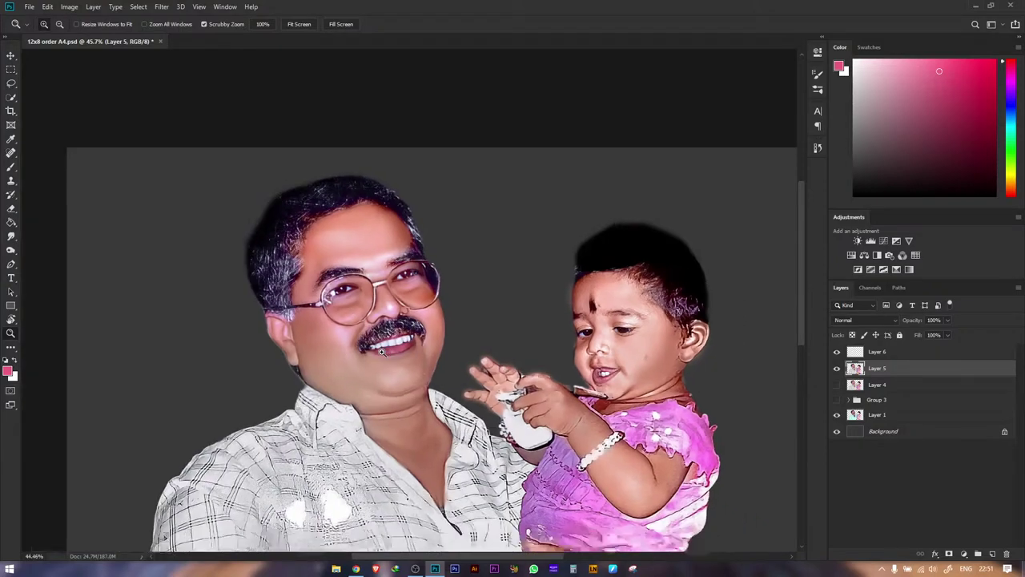
- Smudge the skin of the two uppermost curled fingers and the first knuckle of the man's hand smooth
scroll(549, 458, up, 6)
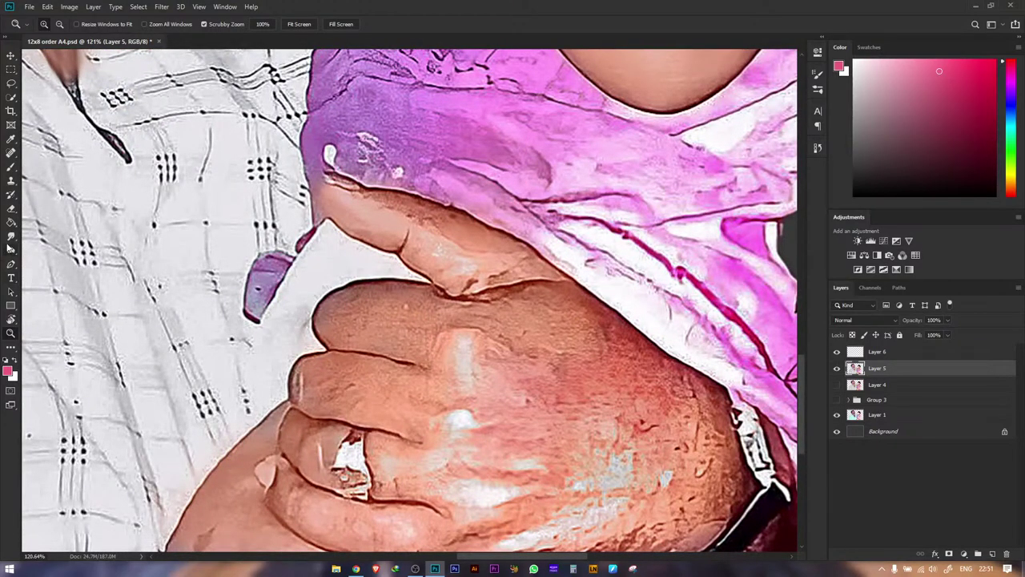
click(11, 236)
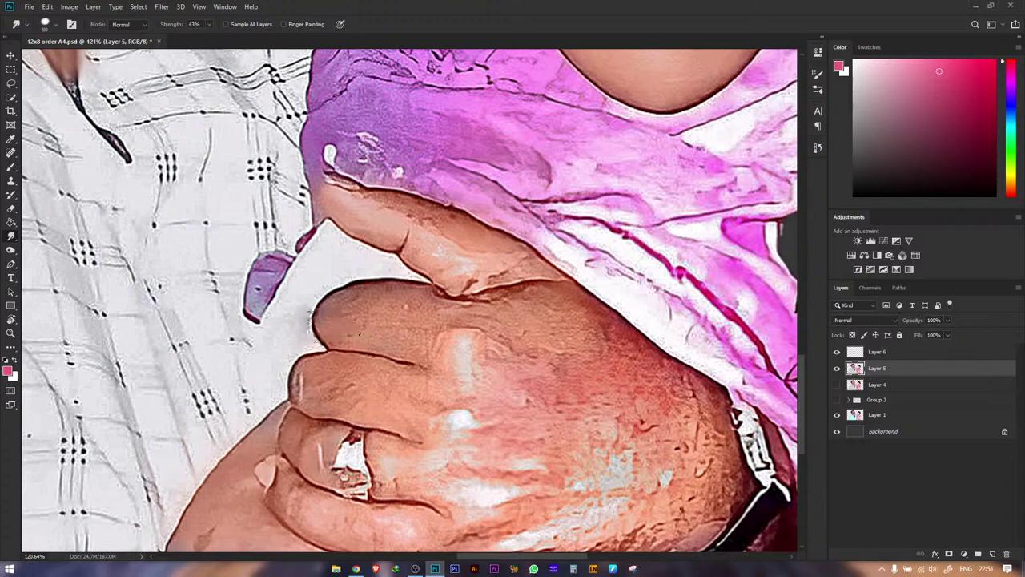
mouse_move(441, 353)
mouse_down()
mouse_move(470, 345)
mouse_move(451, 381)
mouse_move(477, 365)
mouse_move(461, 364)
mouse_move(464, 342)
mouse_move(432, 345)
mouse_move(366, 322)
mouse_up()
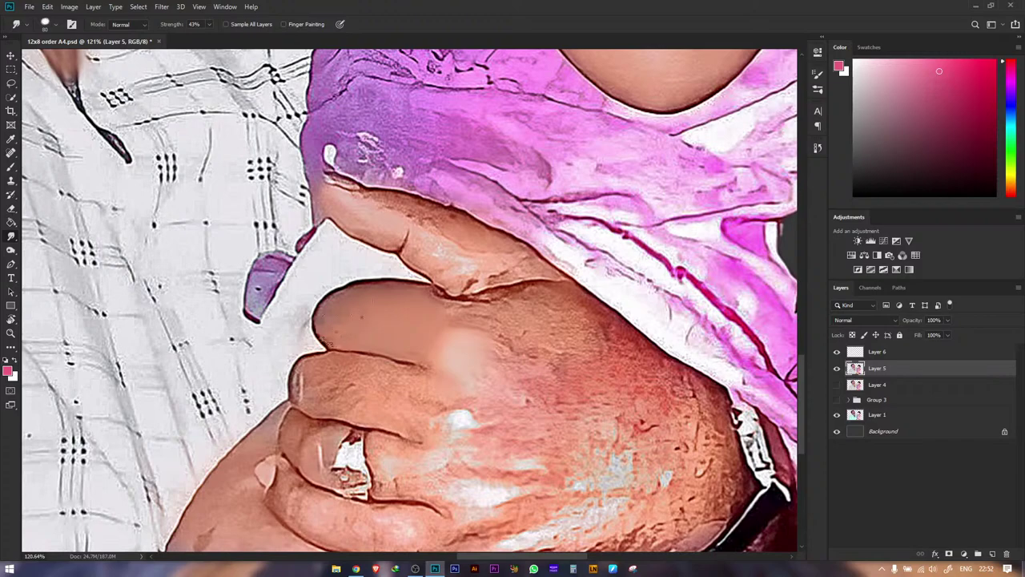
drag(425, 349, 444, 352)
mouse_move(474, 321)
mouse_down()
mouse_move(416, 342)
mouse_move(443, 349)
mouse_move(457, 371)
mouse_move(469, 350)
mouse_move(467, 366)
mouse_move(424, 383)
mouse_move(454, 415)
mouse_move(389, 412)
mouse_move(395, 383)
mouse_move(317, 396)
mouse_move(369, 377)
mouse_move(413, 386)
mouse_up()
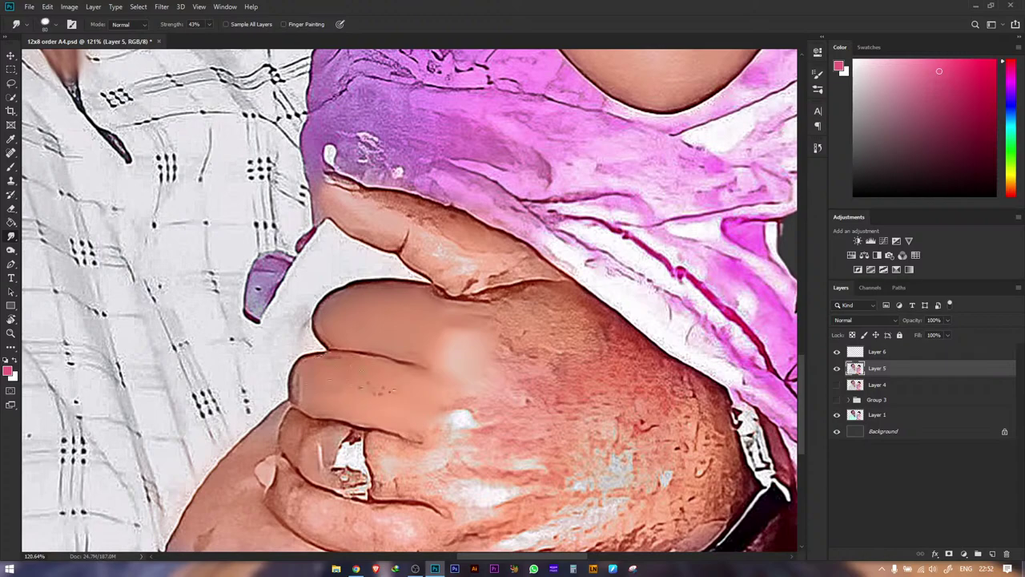
- Smudge the back of the man's hand smooth from the knuckles to the wrist with a 100 px brush
mouse_move(451, 404)
mouse_down()
mouse_move(438, 434)
mouse_move(467, 435)
mouse_move(472, 415)
mouse_move(453, 417)
mouse_move(503, 412)
mouse_move(482, 378)
mouse_move(499, 322)
mouse_move(516, 313)
mouse_move(543, 312)
mouse_move(574, 342)
mouse_move(511, 368)
mouse_move(542, 367)
mouse_move(593, 336)
mouse_up()
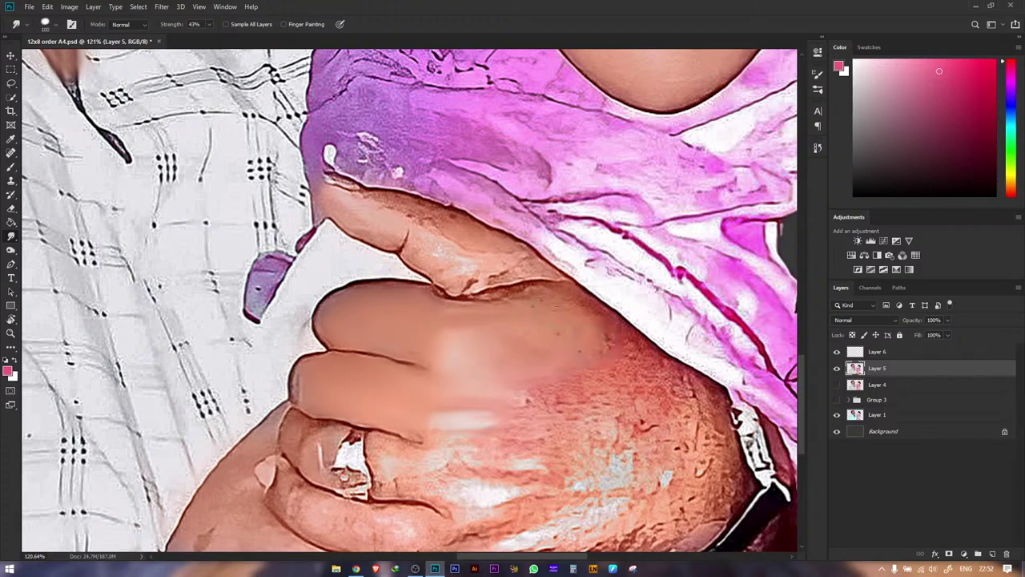
mouse_move(495, 310)
mouse_down()
mouse_move(561, 310)
mouse_move(534, 354)
mouse_move(473, 297)
mouse_up()
mouse_move(433, 370)
mouse_down()
mouse_move(451, 387)
mouse_move(421, 387)
mouse_move(501, 387)
mouse_move(426, 364)
mouse_move(493, 358)
mouse_move(520, 383)
mouse_move(518, 357)
mouse_move(488, 368)
mouse_move(526, 327)
mouse_move(529, 354)
mouse_move(509, 392)
mouse_move(474, 407)
mouse_move(495, 411)
mouse_move(402, 402)
mouse_move(367, 375)
mouse_move(519, 412)
mouse_move(483, 415)
mouse_move(506, 434)
mouse_move(453, 447)
mouse_move(602, 451)
mouse_move(574, 470)
mouse_move(681, 449)
mouse_move(687, 426)
mouse_move(675, 414)
mouse_move(683, 432)
mouse_move(590, 444)
mouse_move(594, 426)
mouse_move(546, 423)
mouse_move(622, 410)
mouse_move(547, 400)
mouse_move(589, 376)
mouse_move(581, 328)
mouse_move(549, 345)
mouse_move(562, 336)
mouse_move(553, 310)
mouse_move(531, 322)
mouse_move(541, 312)
mouse_move(531, 321)
mouse_move(577, 308)
mouse_move(588, 368)
mouse_move(652, 425)
mouse_move(671, 384)
mouse_move(675, 350)
mouse_move(621, 303)
mouse_move(589, 290)
mouse_move(546, 296)
mouse_move(585, 272)
mouse_move(645, 331)
mouse_move(662, 320)
mouse_move(699, 405)
mouse_move(689, 423)
mouse_move(720, 410)
mouse_move(647, 468)
mouse_move(649, 369)
mouse_move(604, 344)
mouse_move(608, 277)
mouse_move(570, 252)
mouse_move(518, 320)
mouse_move(507, 280)
mouse_move(518, 233)
mouse_move(492, 229)
mouse_move(560, 236)
mouse_move(664, 320)
mouse_move(682, 377)
mouse_move(531, 304)
mouse_move(421, 288)
mouse_move(427, 321)
mouse_move(412, 347)
mouse_move(320, 327)
mouse_move(297, 308)
mouse_move(375, 306)
mouse_up()
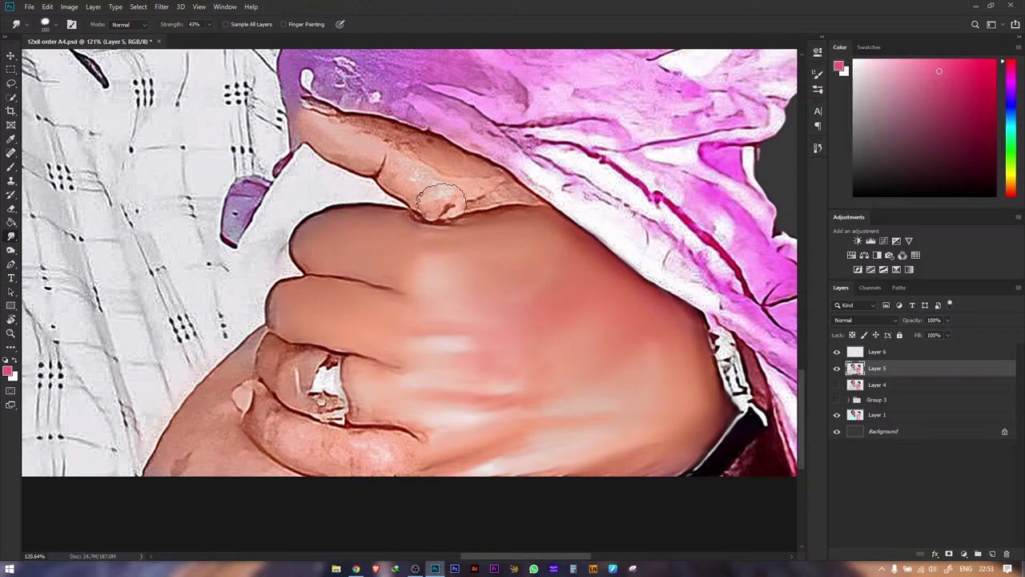
- Smudge the ring finger, its knuckle and the adjoining finger crease smooth around the ring with a 50 px brush
key(z)
drag(500, 255, 273, 216)
key(r)
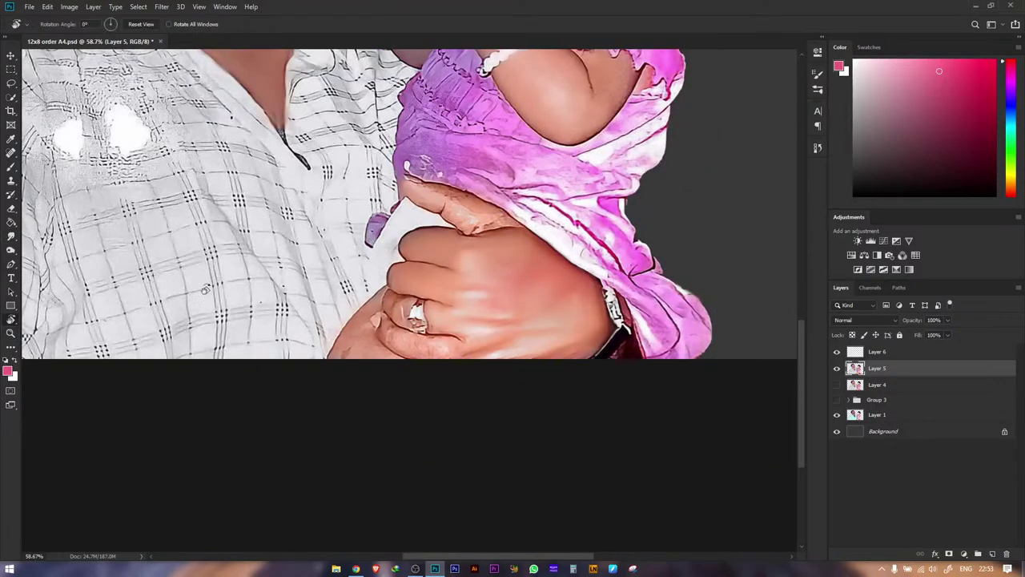
drag(237, 306, 304, 435)
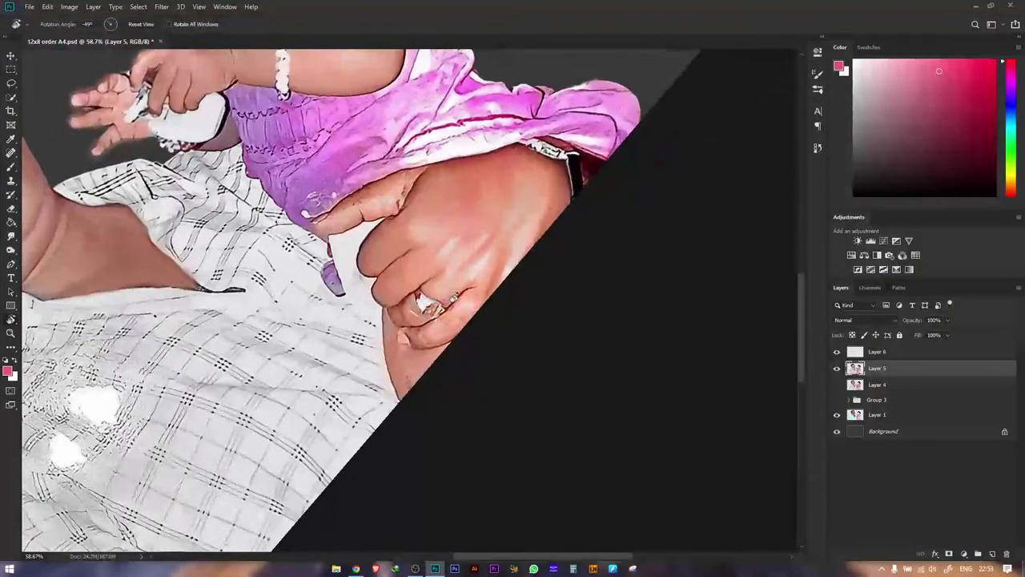
key(z)
drag(457, 315, 377, 321)
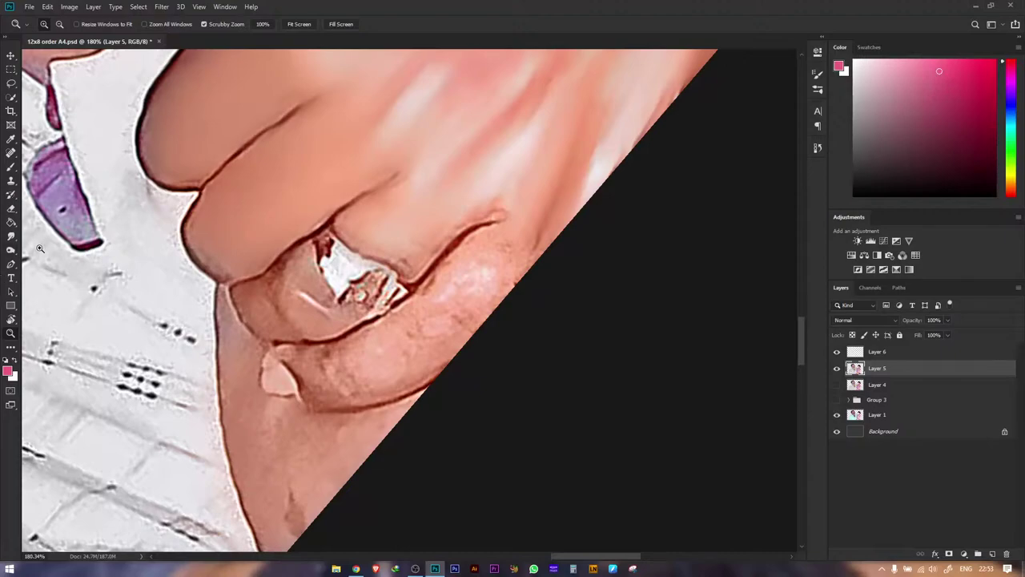
click(11, 237)
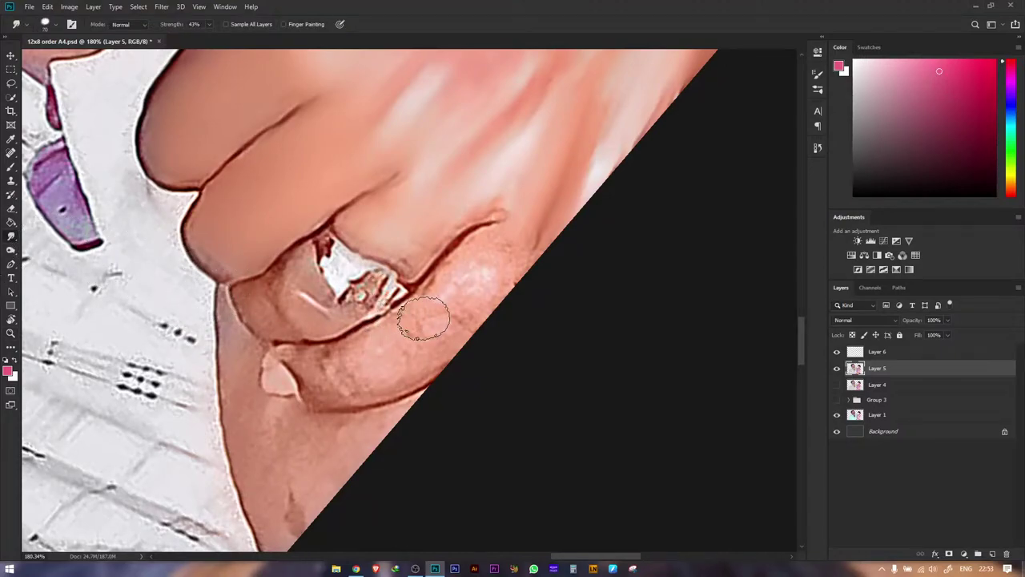
key(bracketleft)
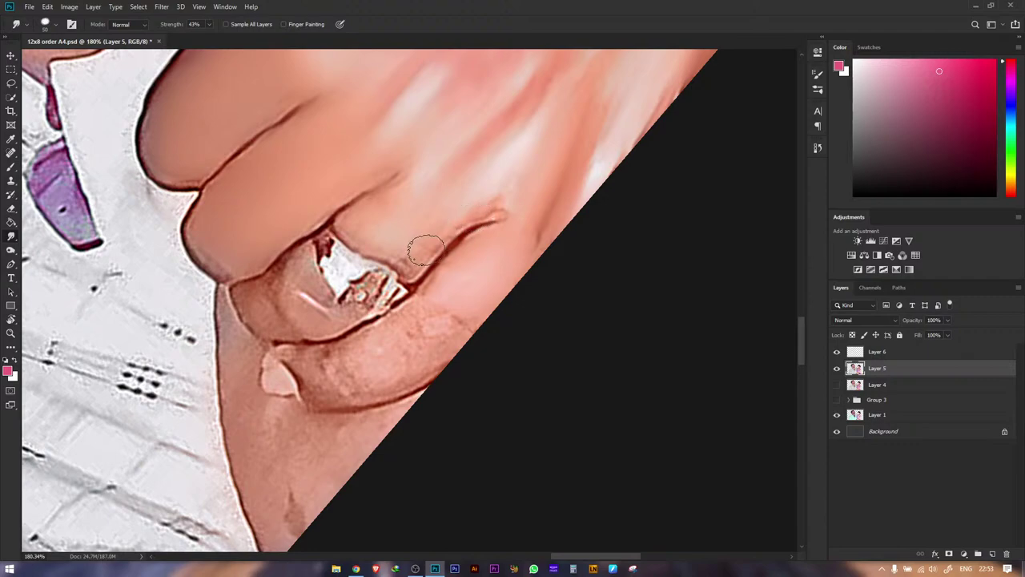
drag(426, 250, 502, 209)
mouse_move(449, 255)
mouse_down()
mouse_move(403, 258)
mouse_move(358, 229)
mouse_up()
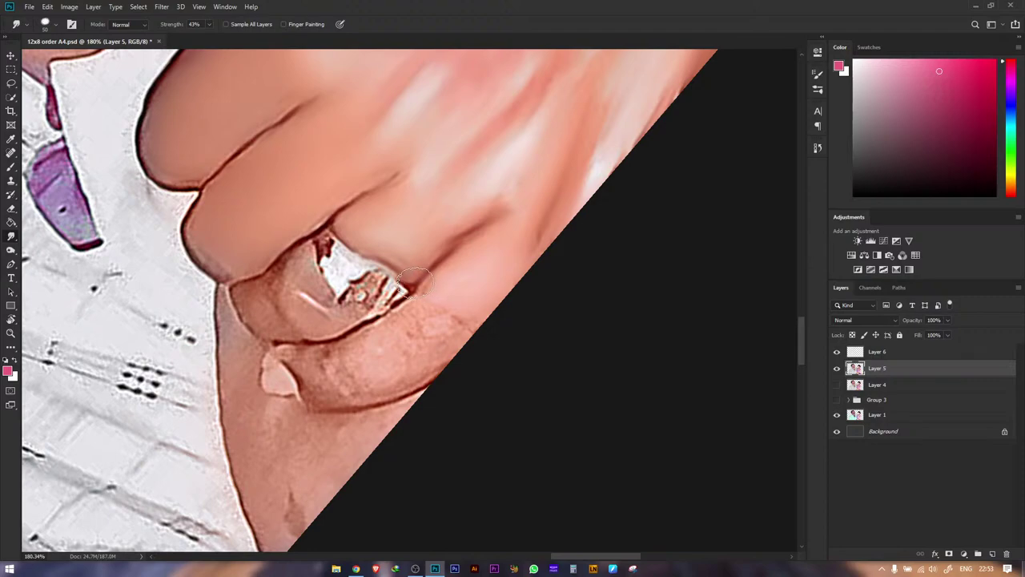
mouse_move(295, 295)
mouse_down()
mouse_move(293, 324)
mouse_move(335, 321)
mouse_move(367, 301)
mouse_up()
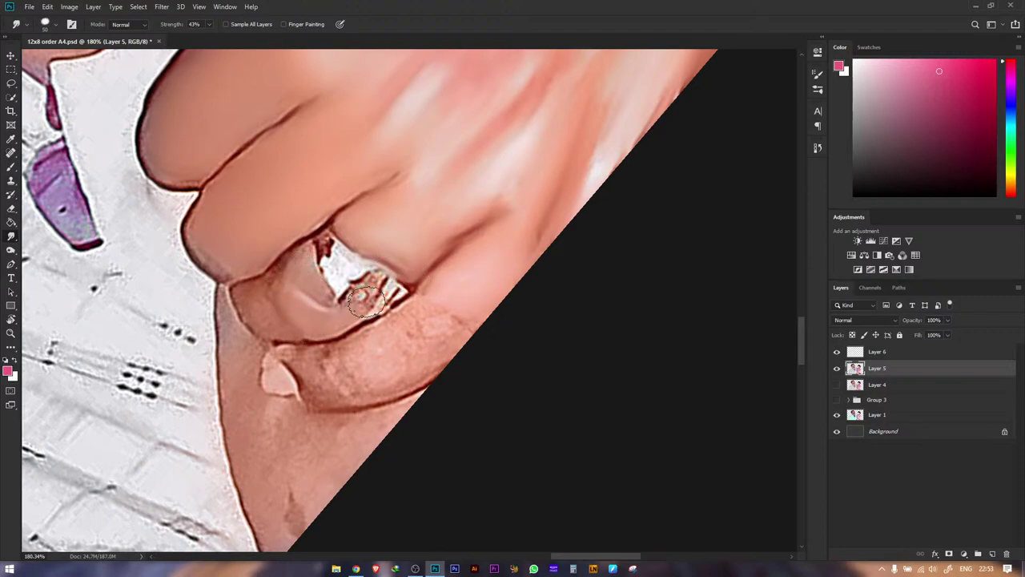
drag(299, 271, 301, 282)
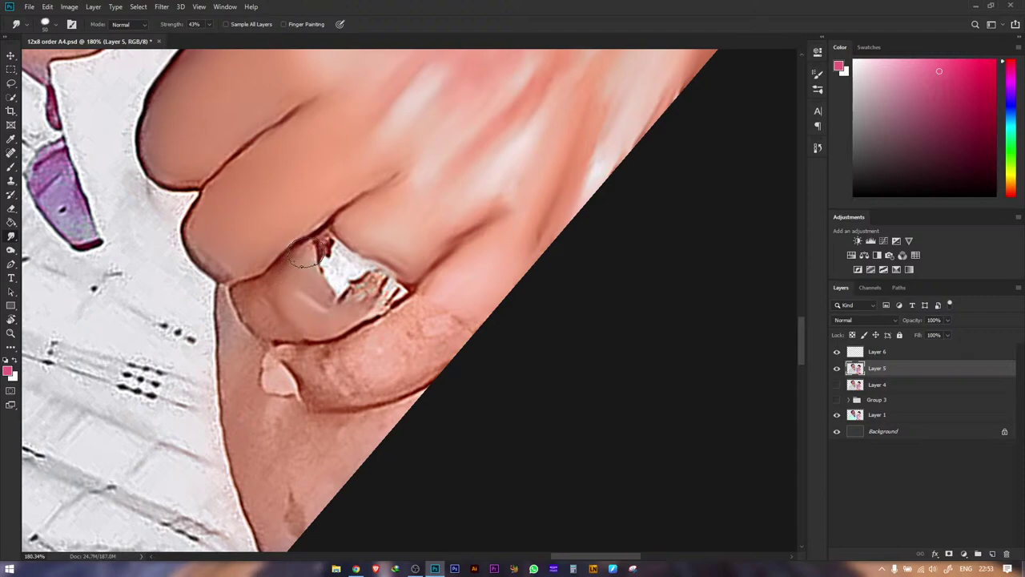